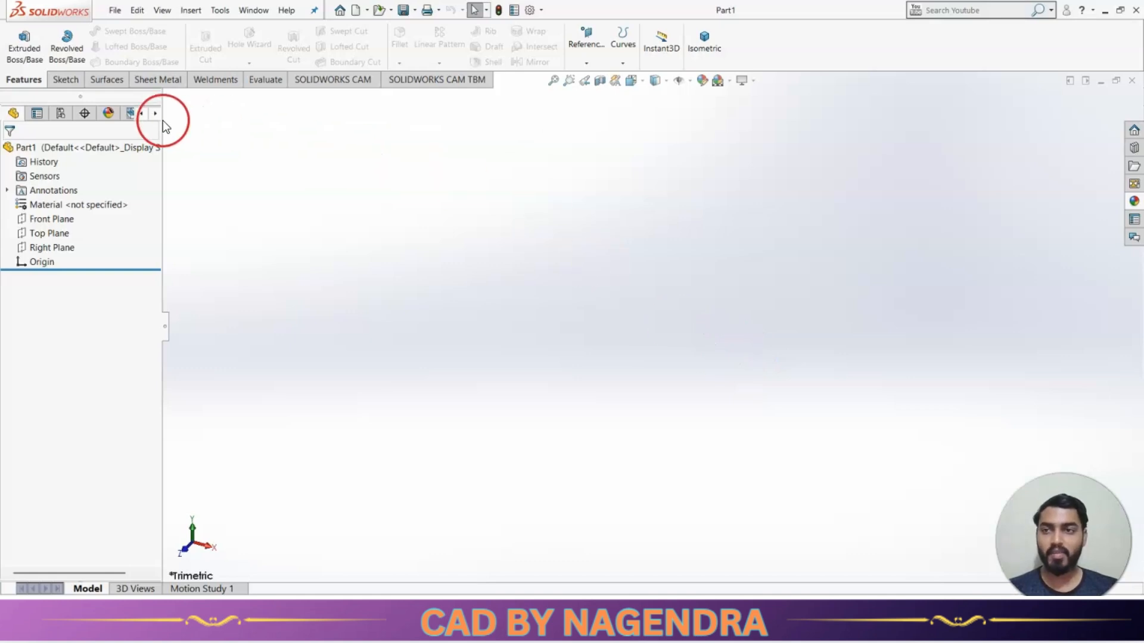
Step: Start a sketch on the Front Plane and draw a horizontal midpoint line centred on the origin, about 121 mm long
{"action": "left_click", "coordinate": [52, 222]}
{"action": "left_click", "coordinate": [57, 210]}
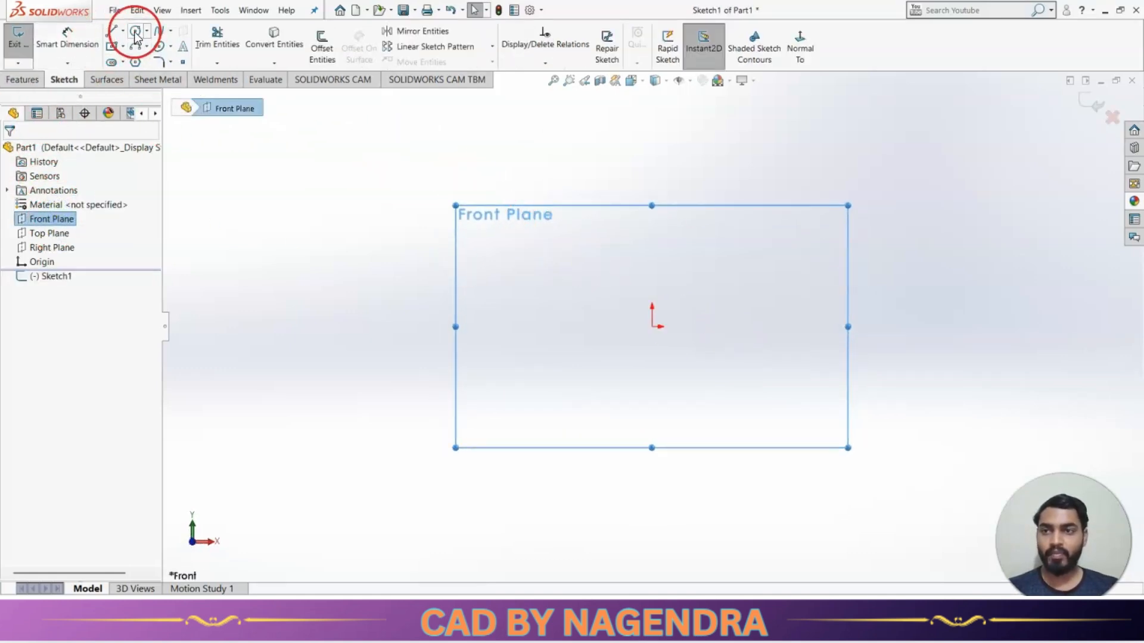
{"action": "left_click", "coordinate": [111, 31]}
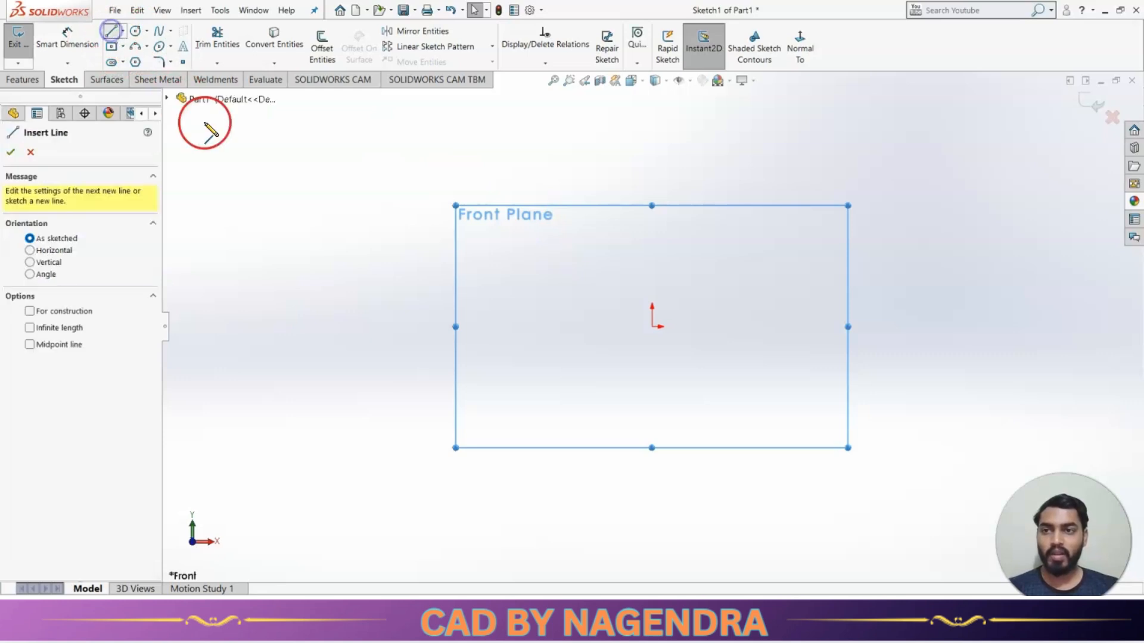
{"action": "left_click", "coordinate": [58, 345]}
{"action": "left_click_drag", "start_coordinate": [654, 328], "coordinate": [785, 327]}
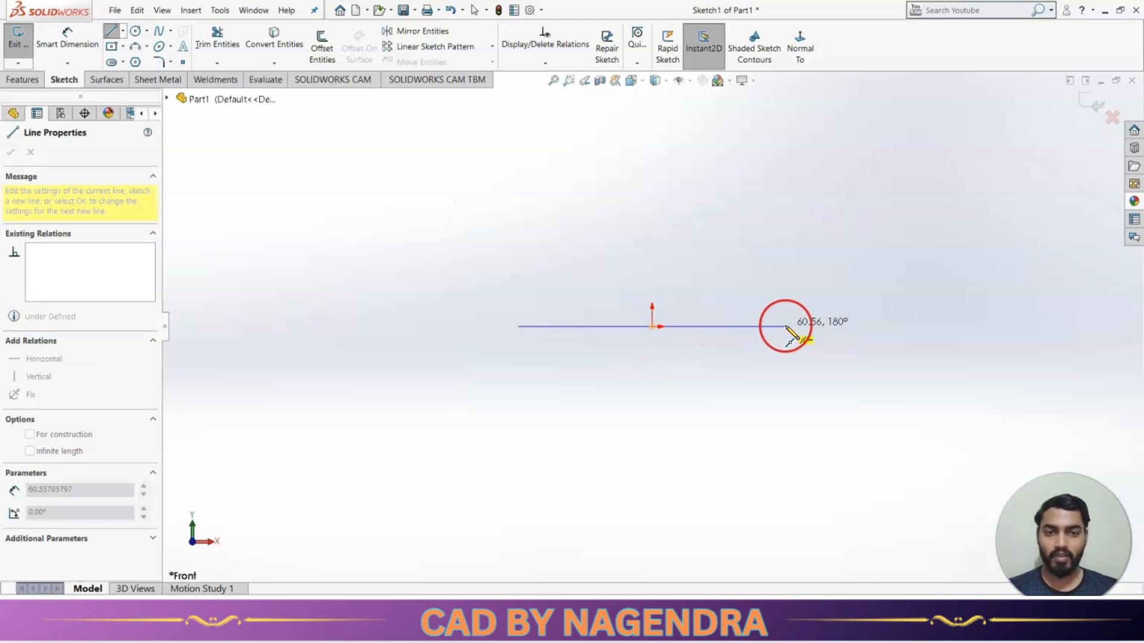
{"action": "left_click", "coordinate": [785, 326]}
{"action": "key", "text": "Escape"}
{"action": "key", "text": "Escape"}
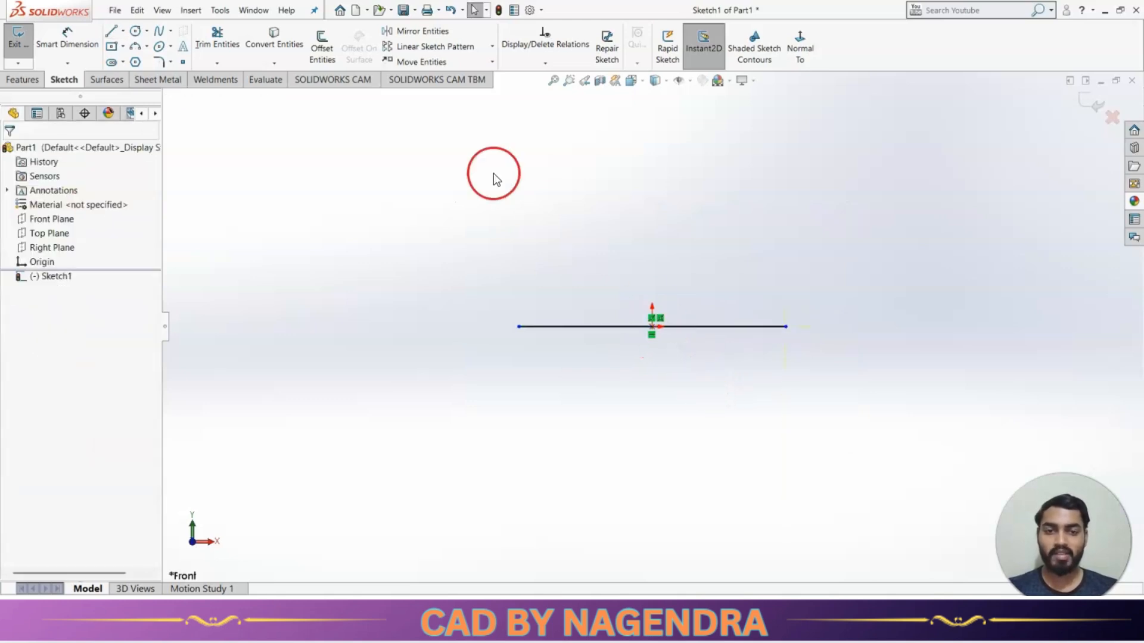
Step: Sketch a three-point arc above the line joining its two endpoints, forming a semicircle with a radius of about 60.6 mm
{"action": "left_click", "coordinate": [135, 46]}
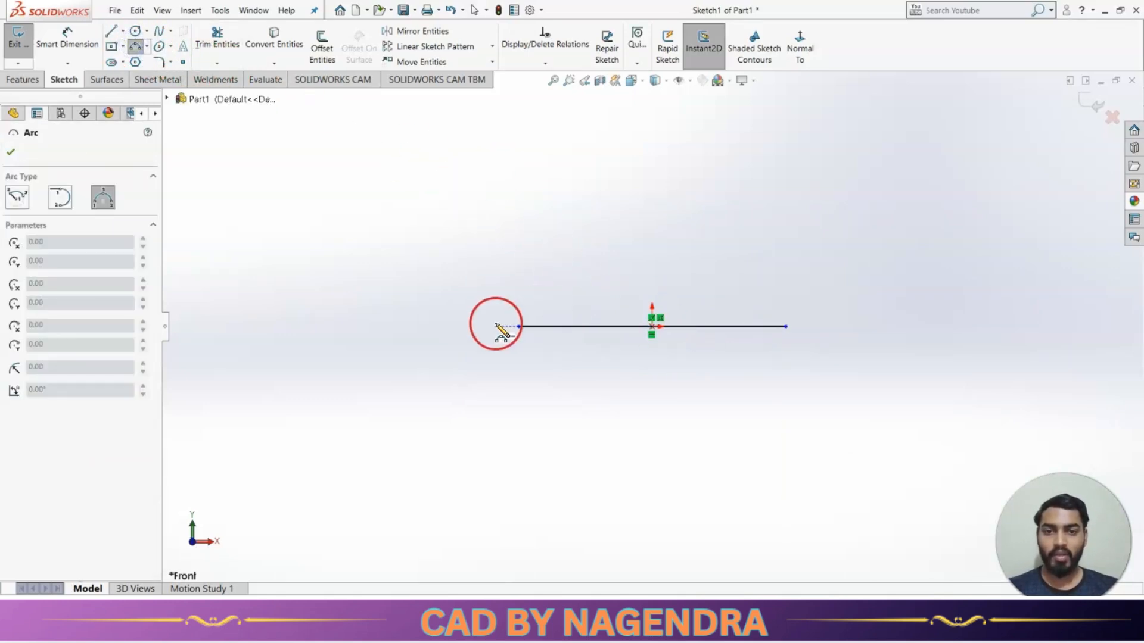
{"action": "left_click", "coordinate": [519, 327]}
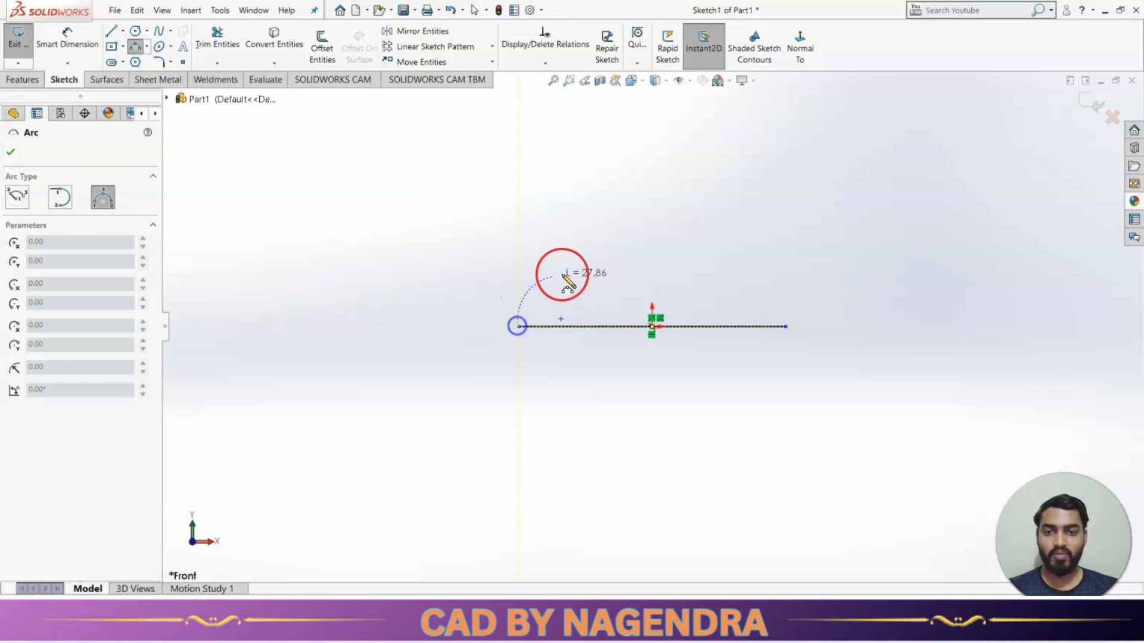
{"action": "left_click", "coordinate": [785, 326]}
{"action": "left_click", "coordinate": [678, 196]}
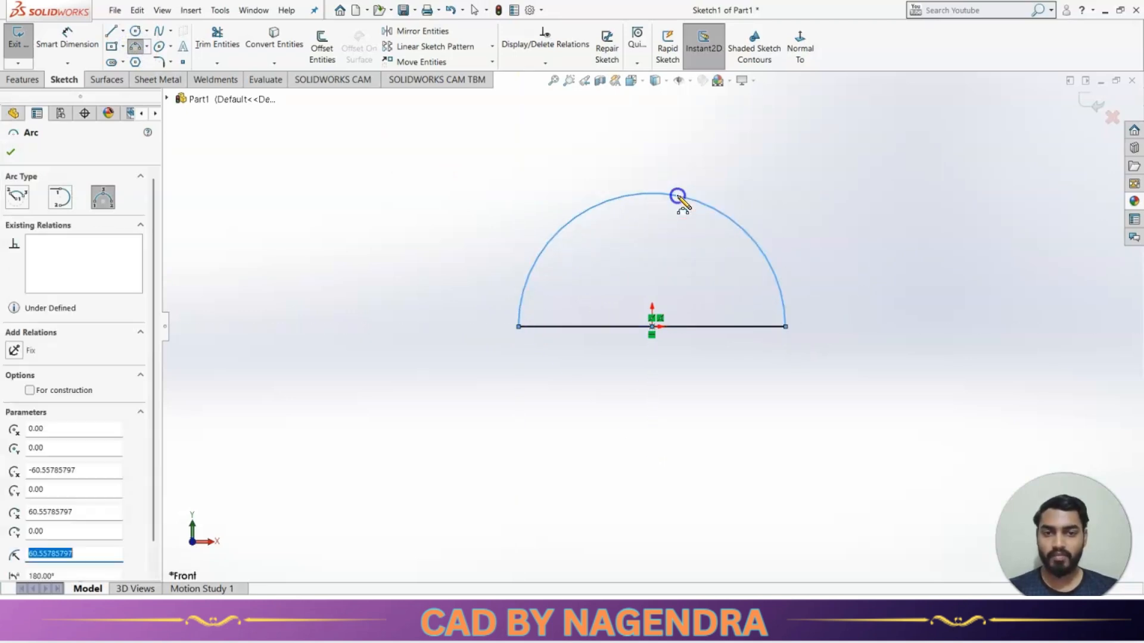
Step: Dimension the arc with a radius of 6 mm
{"action": "left_click", "coordinate": [67, 37]}
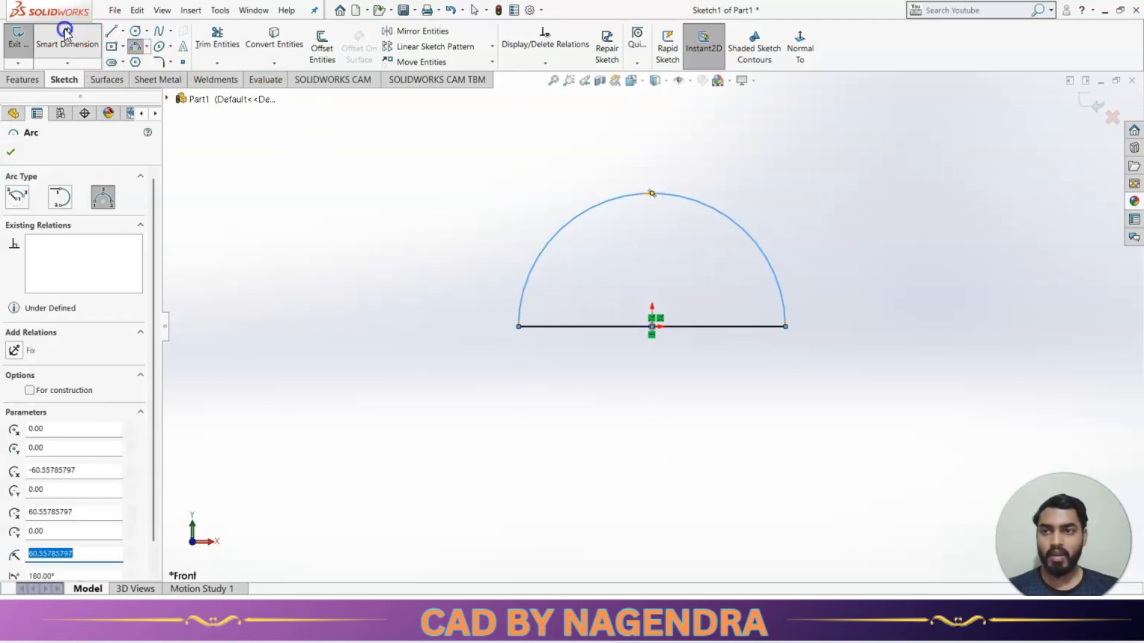
{"action": "left_click", "coordinate": [715, 205]}
{"action": "left_click", "coordinate": [752, 166]}
{"action": "type", "text": "6"}
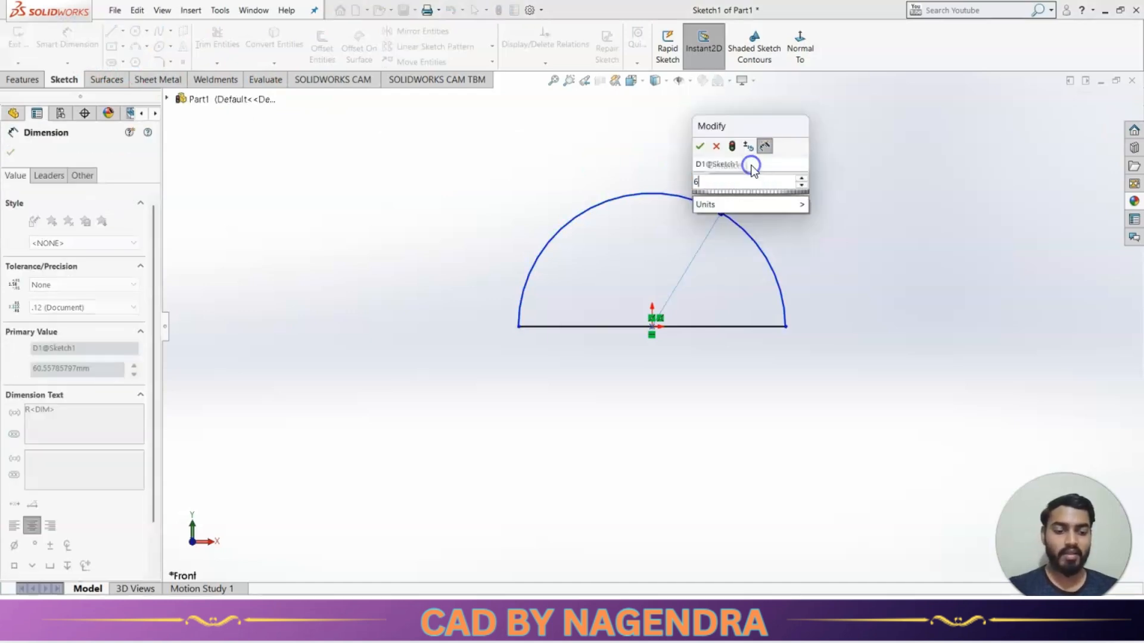
{"action": "key", "text": "Return"}
{"action": "left_click", "coordinate": [894, 291]}
{"action": "scroll", "coordinate": [829, 304], "scroll_direction": "up", "scroll_amount": 2}
{"action": "key", "text": "Escape"}
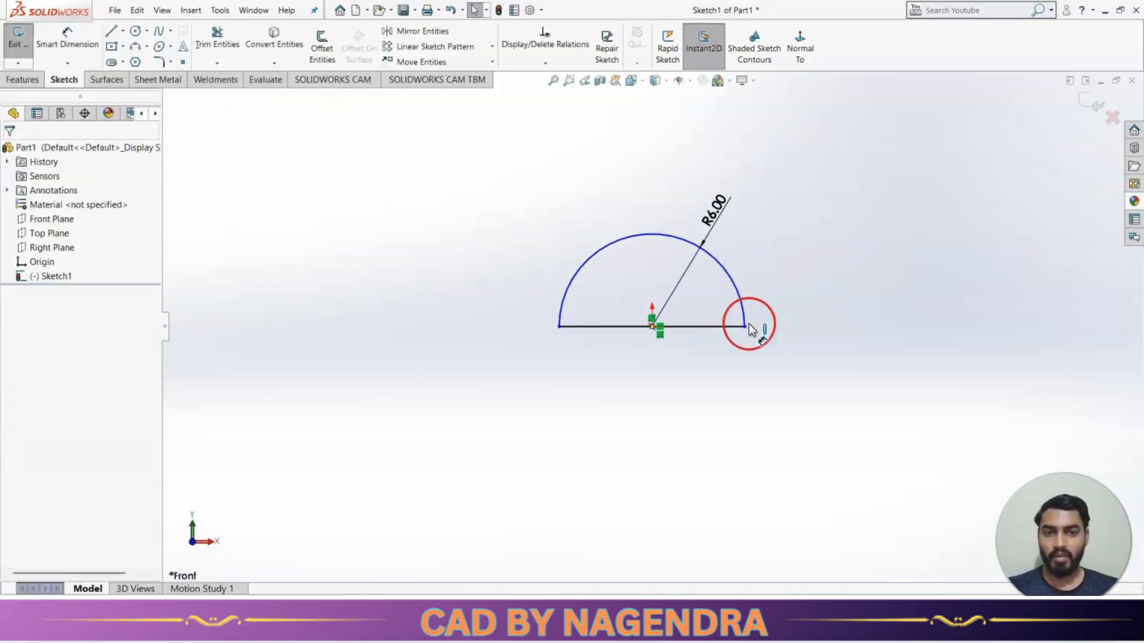
Step: Test the profile's freedom of movement and make the arc's centre point coincident with the base line
{"action": "left_click_drag", "start_coordinate": [746, 326], "coordinate": [770, 273]}
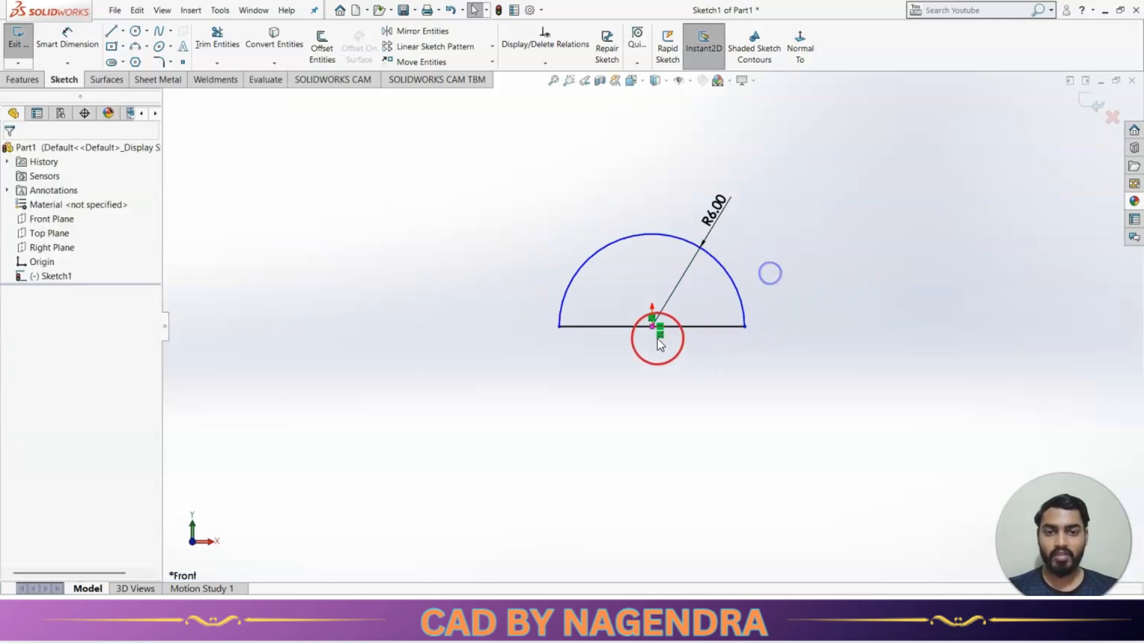
{"action": "mouse_move", "coordinate": [652, 329]}
{"action": "left_mouse_down"}
{"action": "mouse_move", "coordinate": [658, 370]}
{"action": "mouse_move", "coordinate": [657, 320]}
{"action": "left_mouse_up"}
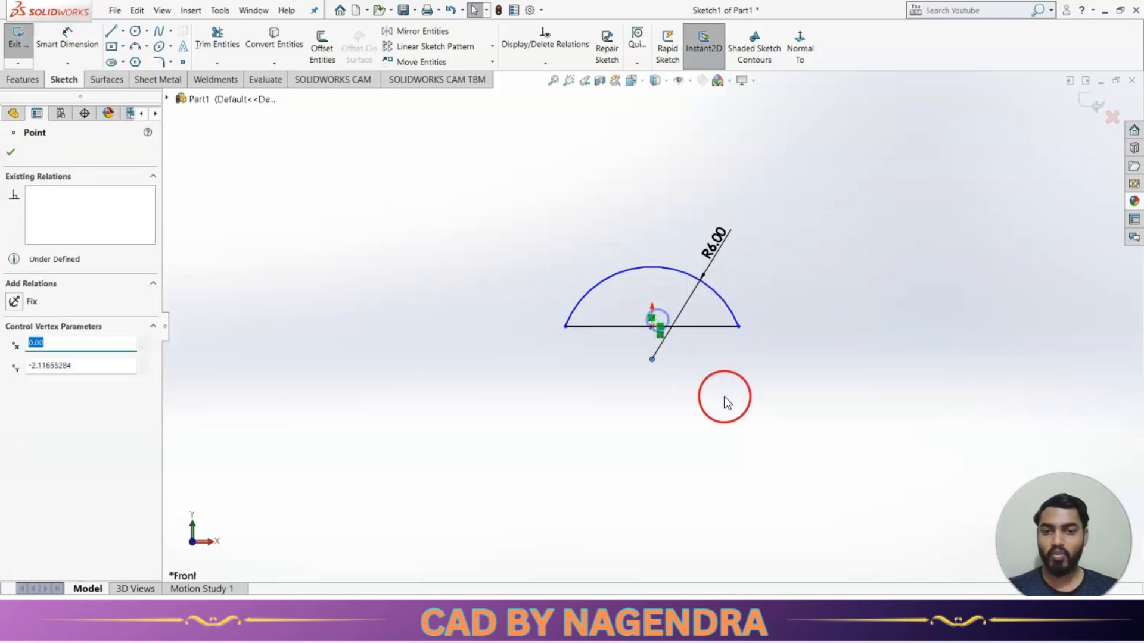
{"action": "left_click", "coordinate": [724, 397]}
{"action": "left_click", "coordinate": [652, 361]}
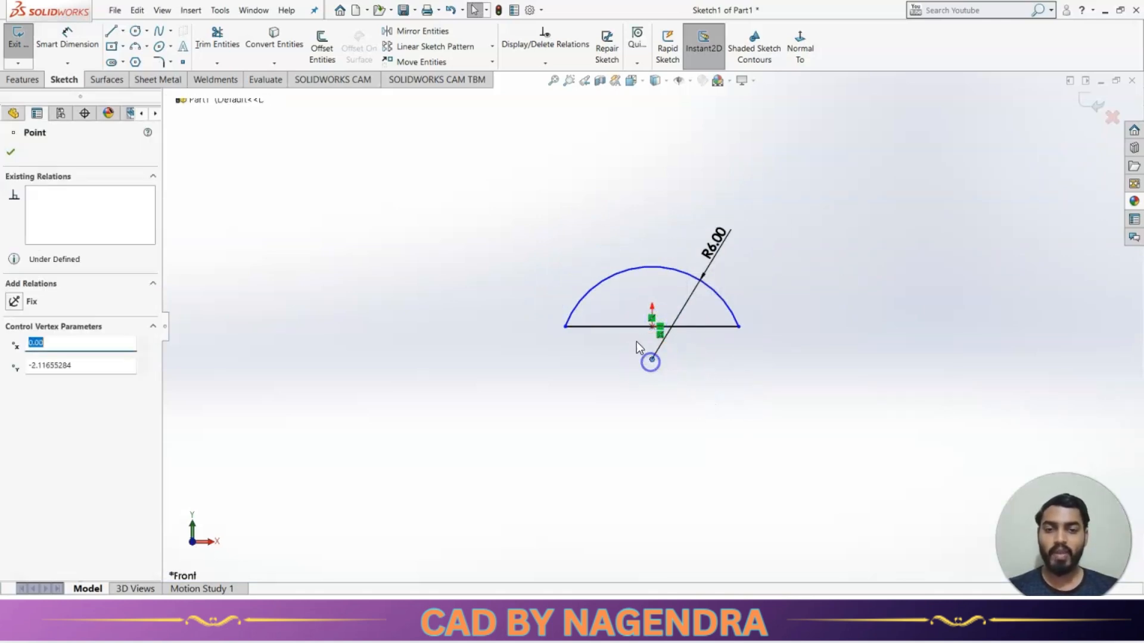
{"action": "left_click", "coordinate": [627, 327]}
{"action": "left_click", "coordinate": [681, 279]}
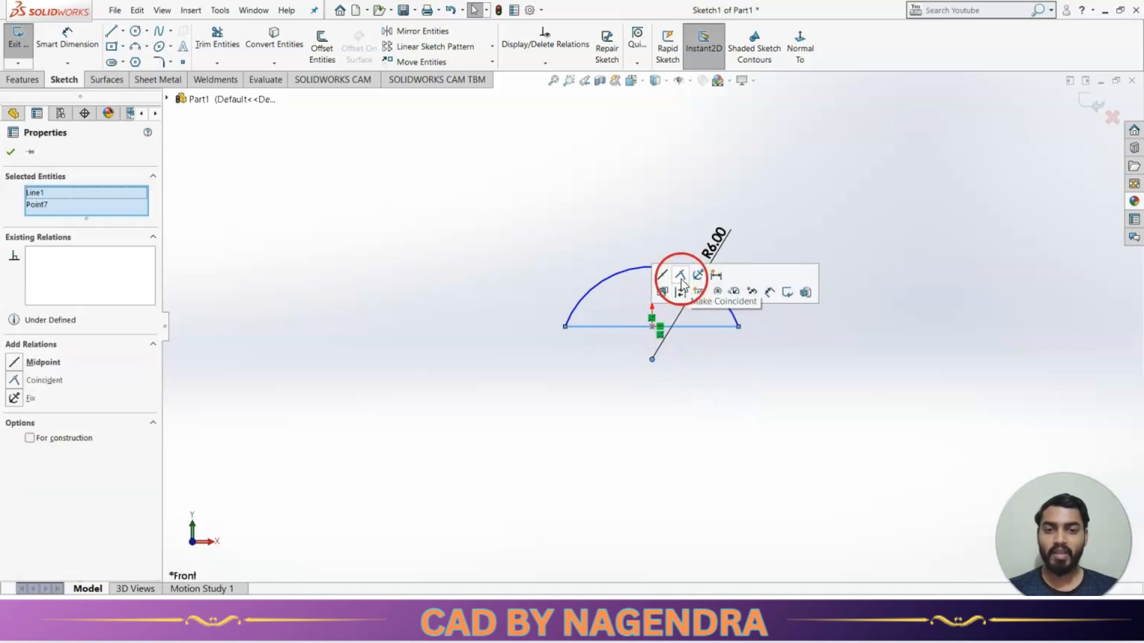
{"action": "left_click", "coordinate": [741, 395]}
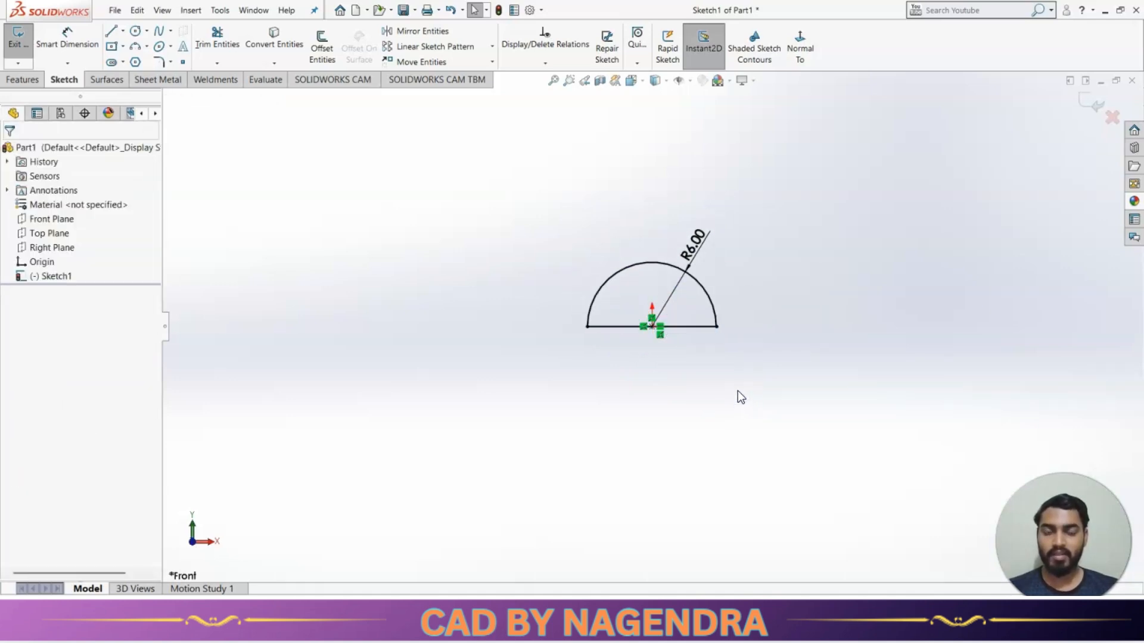
Step: Close the sketch and extrude the half-circle profile 8 mm with the Mid Plane end condition
{"action": "left_click", "coordinate": [1099, 95]}
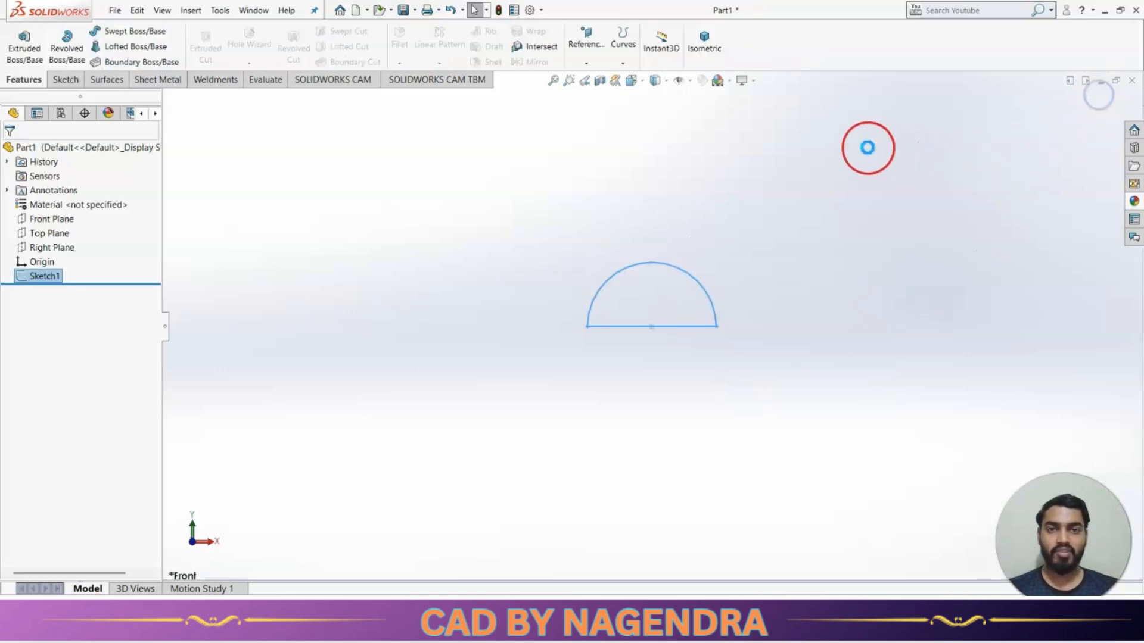
{"action": "left_click", "coordinate": [705, 43]}
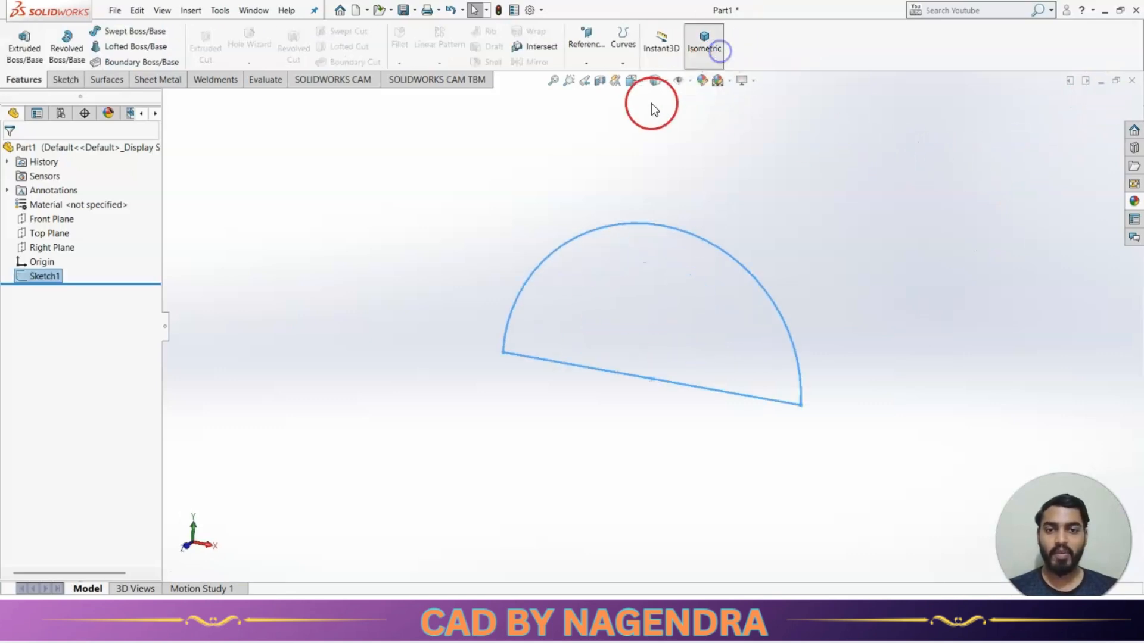
{"action": "left_click", "coordinate": [25, 54]}
{"action": "left_click", "coordinate": [73, 234]}
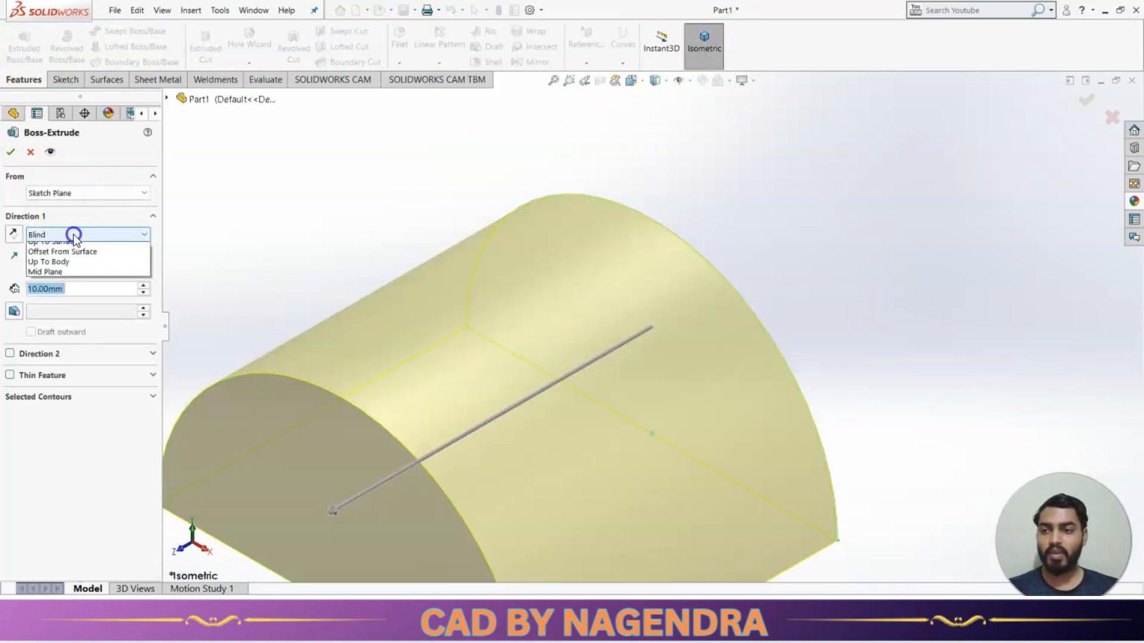
{"action": "left_click", "coordinate": [74, 298]}
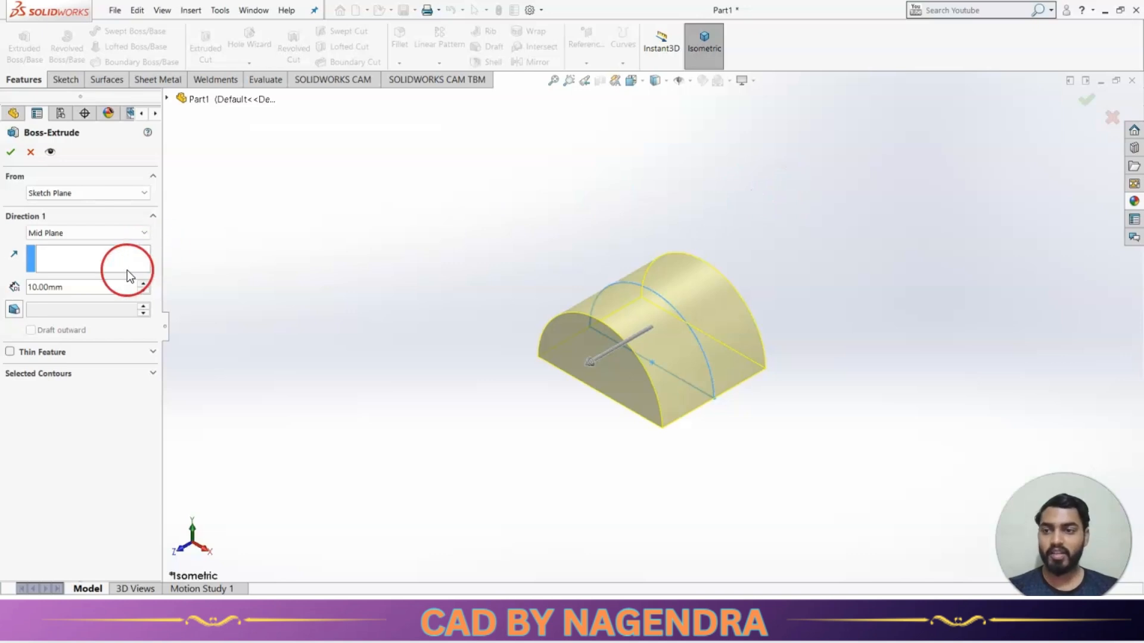
{"action": "type", "text": "8"}
{"action": "key", "text": "Return"}
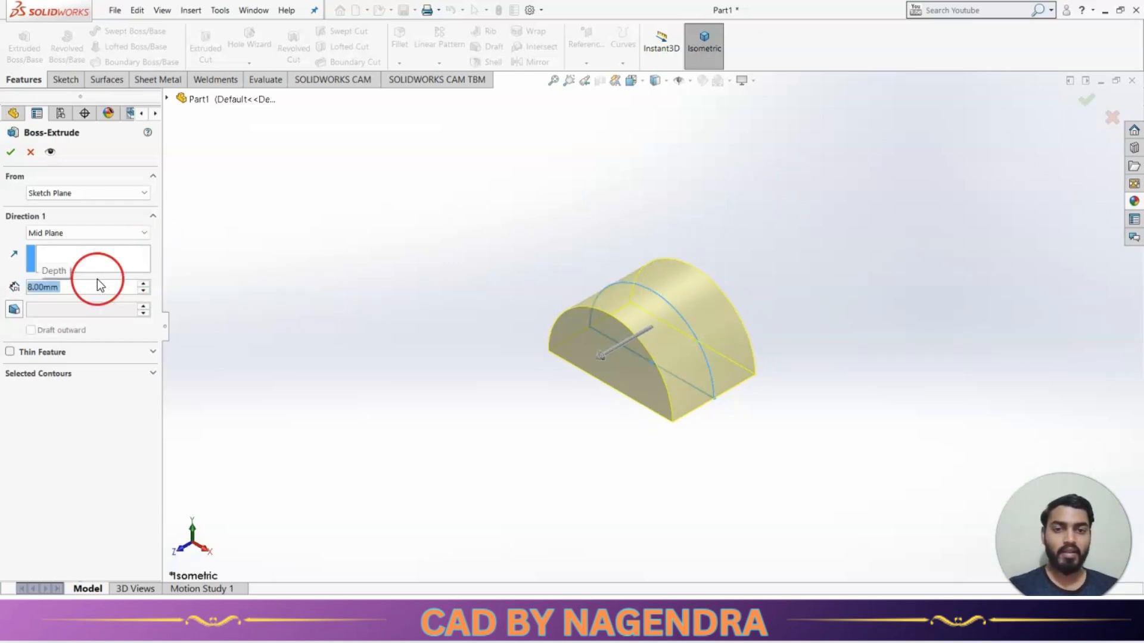
{"action": "left_click", "coordinate": [12, 153]}
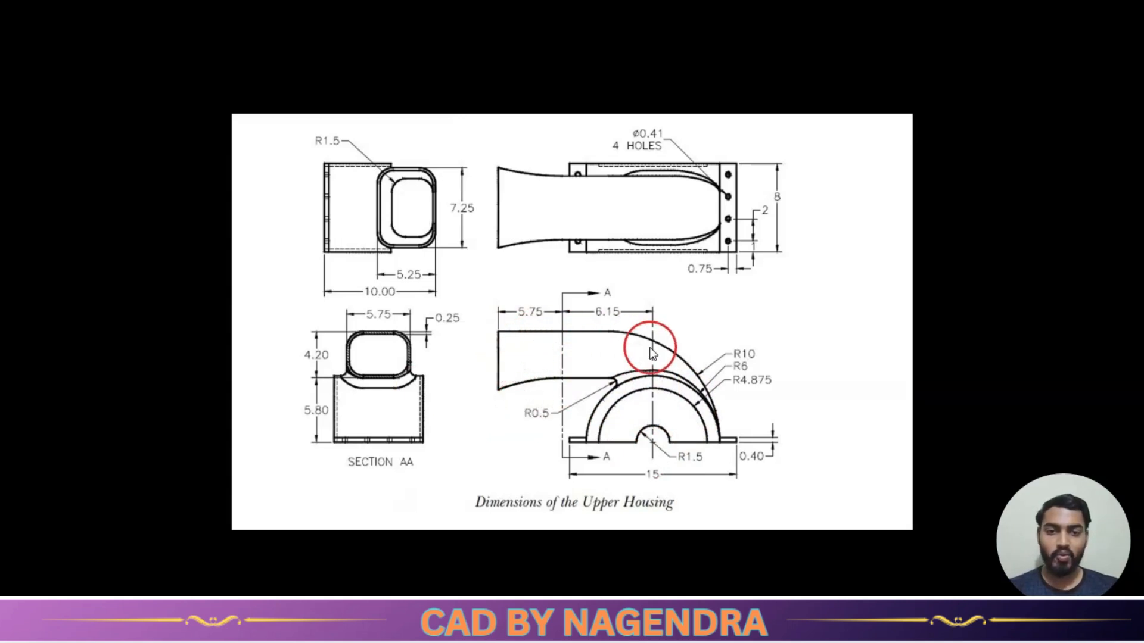
Step: Switch to the reference images and examine the assembly picture and Upper Housing drawing for the duct's shape and dimensions
{"action": "key", "text": "Left"}
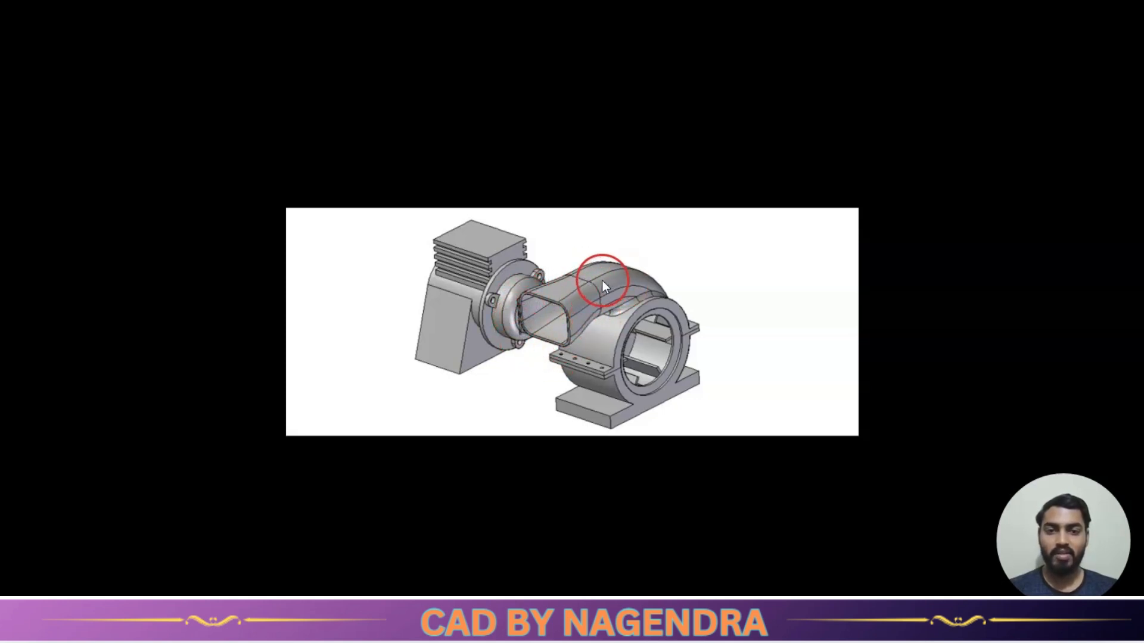
{"action": "key", "text": "Right"}
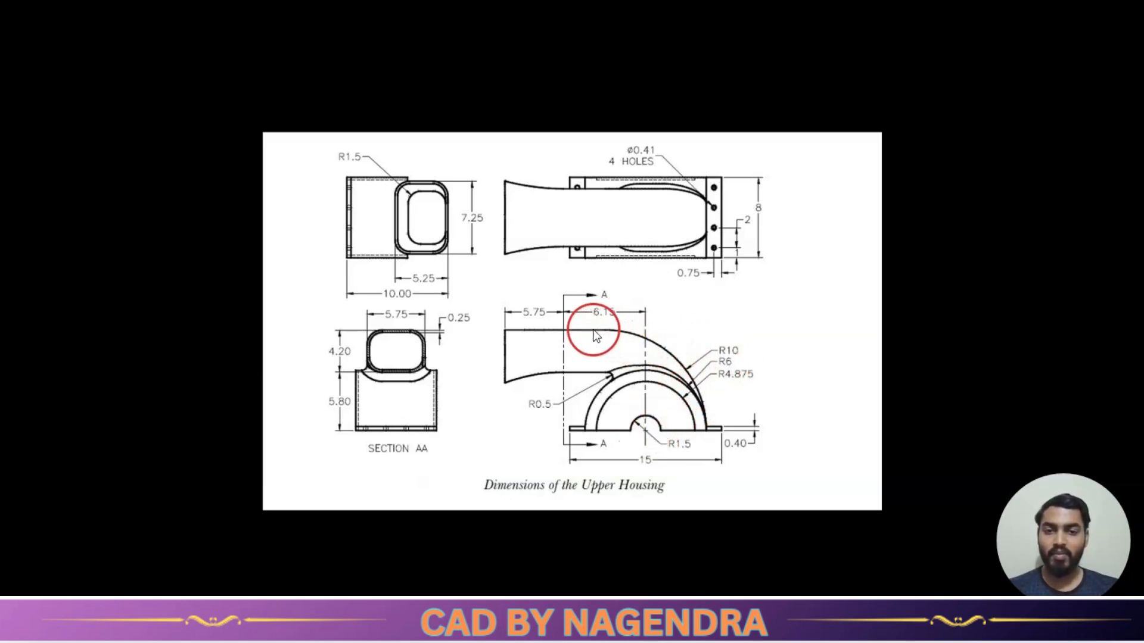
{"action": "key", "text": "alt+Tab"}
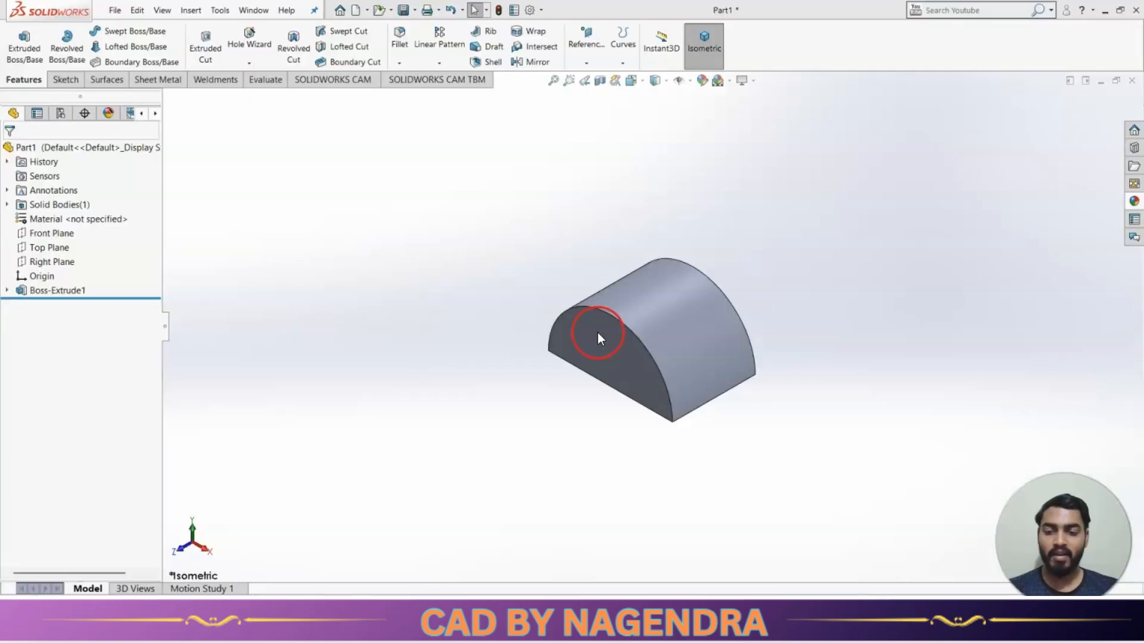
{"action": "left_click", "coordinate": [58, 235]}
{"action": "mouse_move", "coordinate": [456, 407]}
{"action": "middle_mouse_down"}
{"action": "mouse_move", "coordinate": [421, 396]}
{"action": "mouse_move", "coordinate": [442, 404]}
{"action": "middle_mouse_up"}
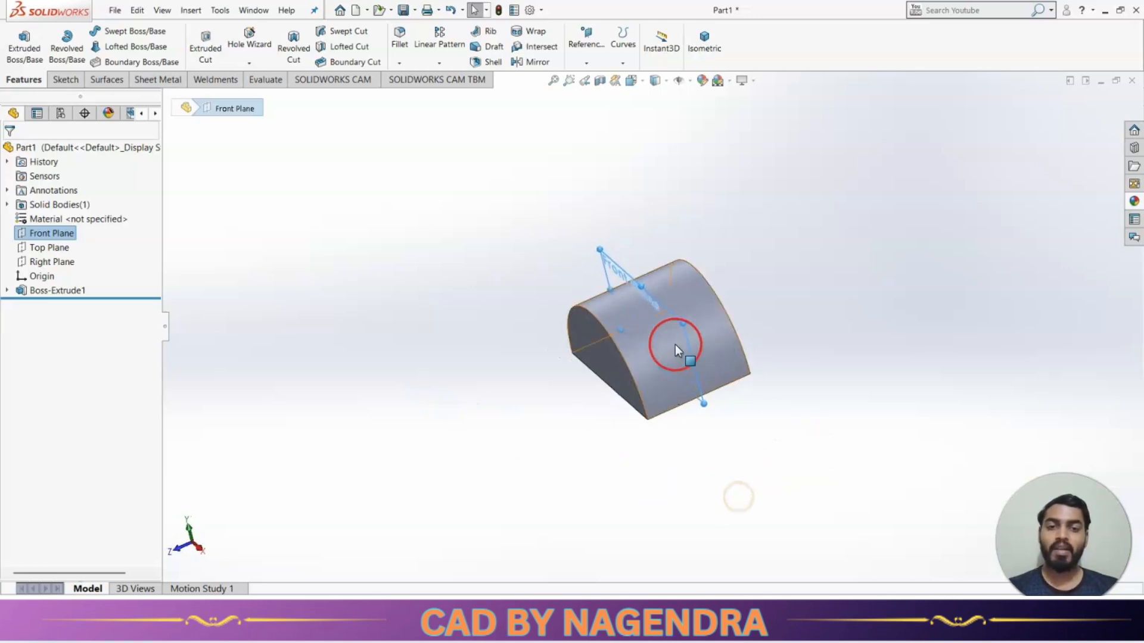
{"action": "key", "text": "alt+Tab"}
{"action": "left_click", "coordinate": [596, 273]}
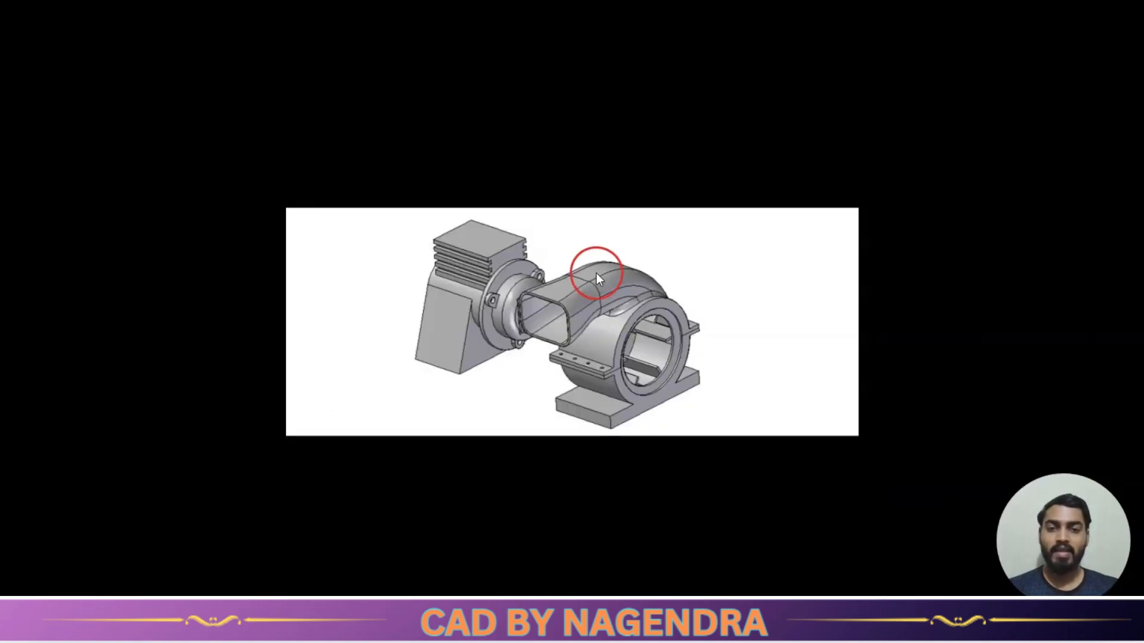
{"action": "left_click", "coordinate": [675, 326]}
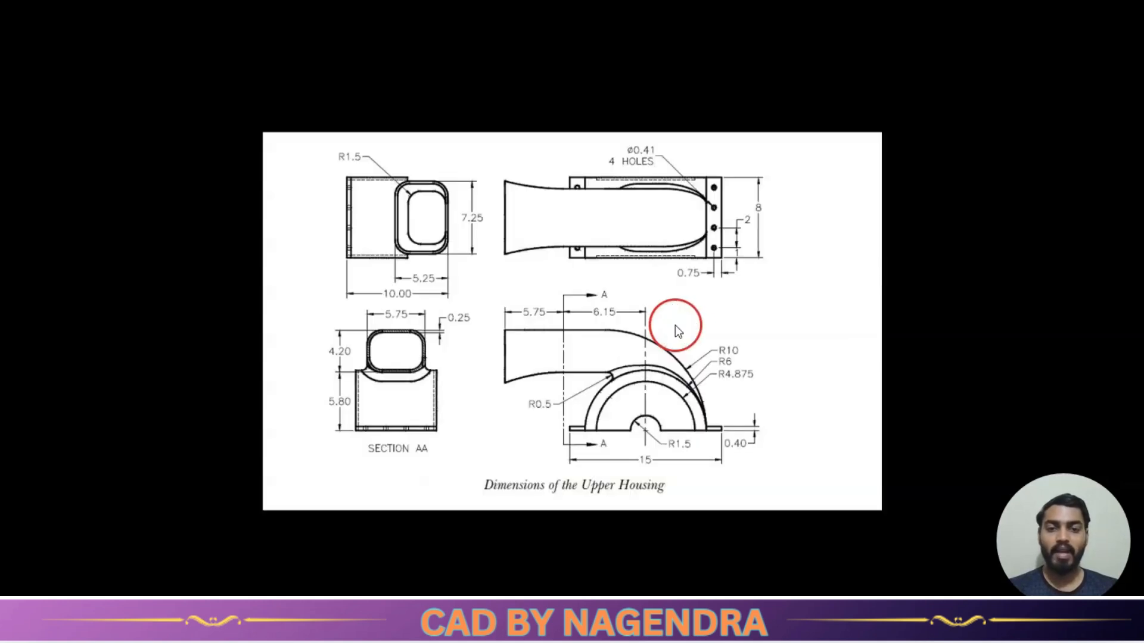
{"action": "key", "text": "alt+Tab"}
{"action": "left_click", "coordinate": [424, 350]}
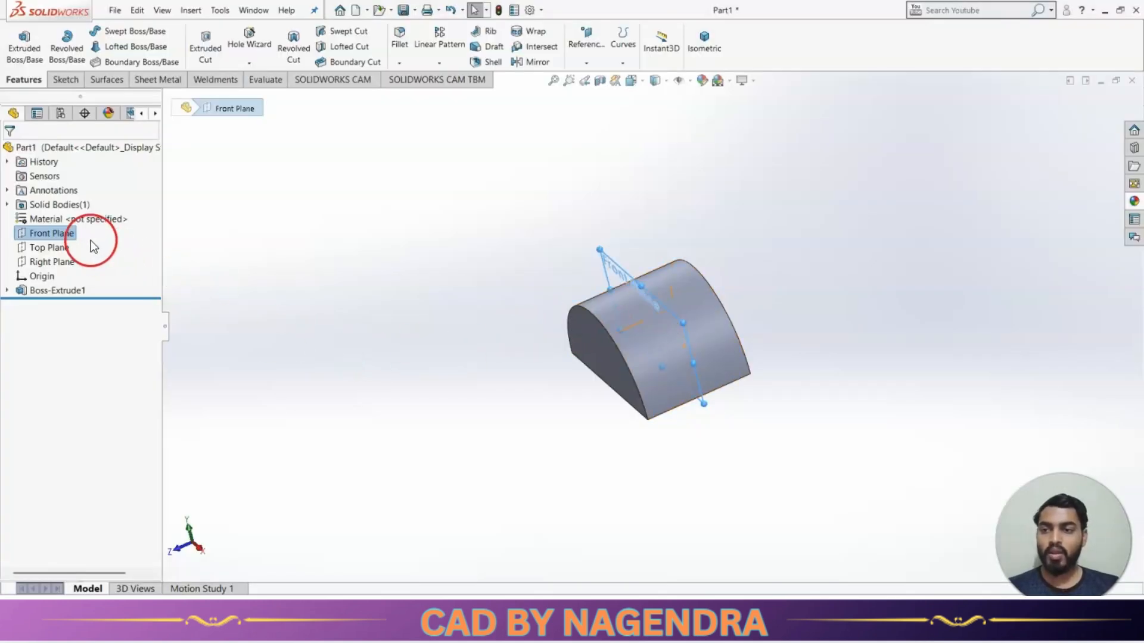
Step: Start a sketch on the Front Plane and draw a three-point arc from the half-cylinder's right base corner over its top, radius about 9.5 mm
{"action": "right_click", "coordinate": [66, 236]}
{"action": "left_click", "coordinate": [74, 220]}
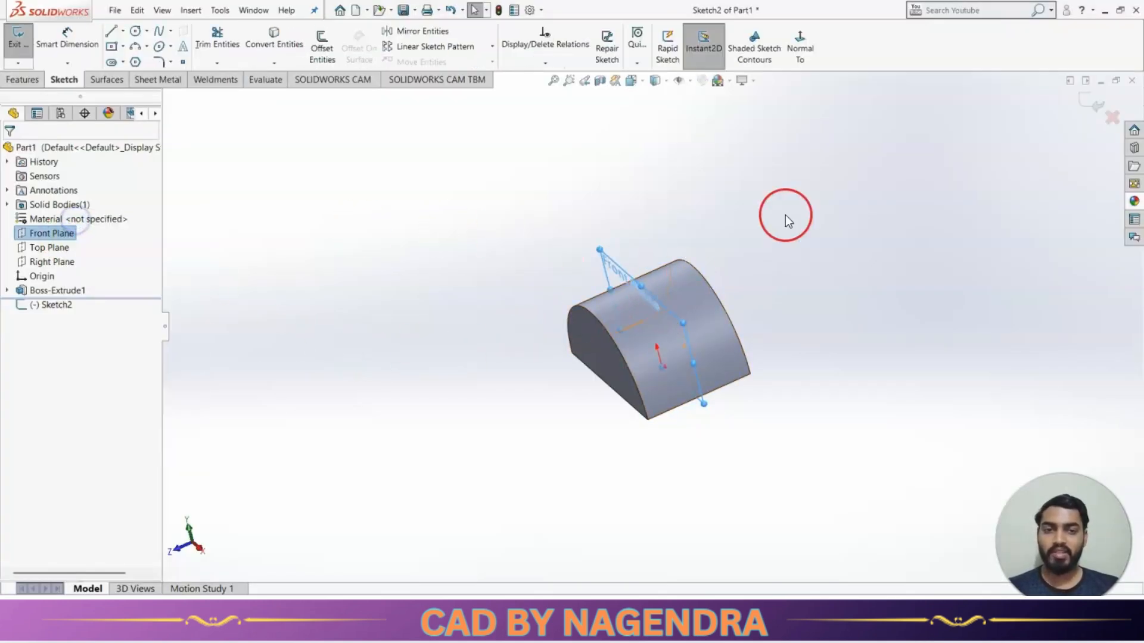
{"action": "left_click", "coordinate": [815, 47]}
{"action": "scroll", "coordinate": [646, 381], "scroll_direction": "up", "scroll_amount": 6}
{"action": "scroll", "coordinate": [657, 231], "scroll_direction": "down", "scroll_amount": 3}
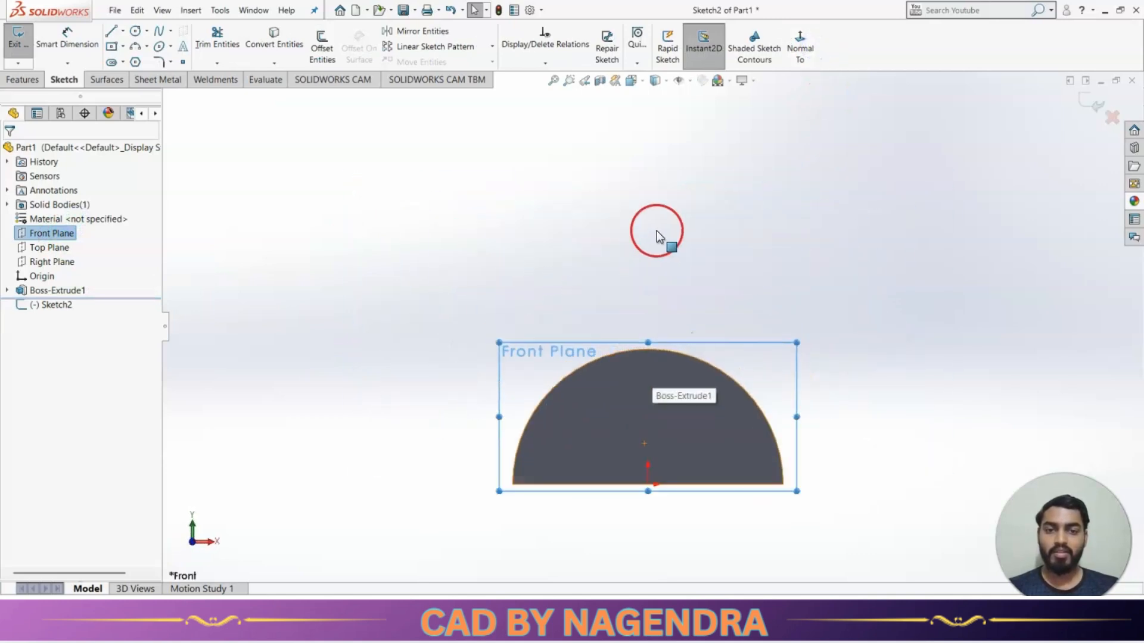
{"action": "left_click", "coordinate": [657, 230]}
{"action": "left_click", "coordinate": [135, 46]}
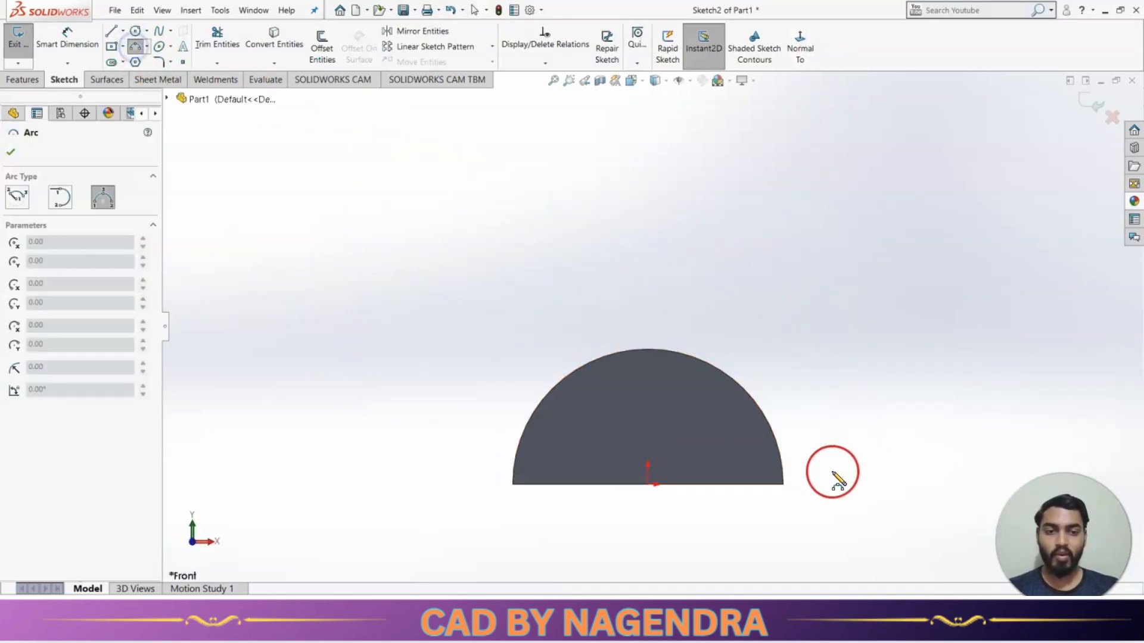
{"action": "left_click", "coordinate": [783, 485]}
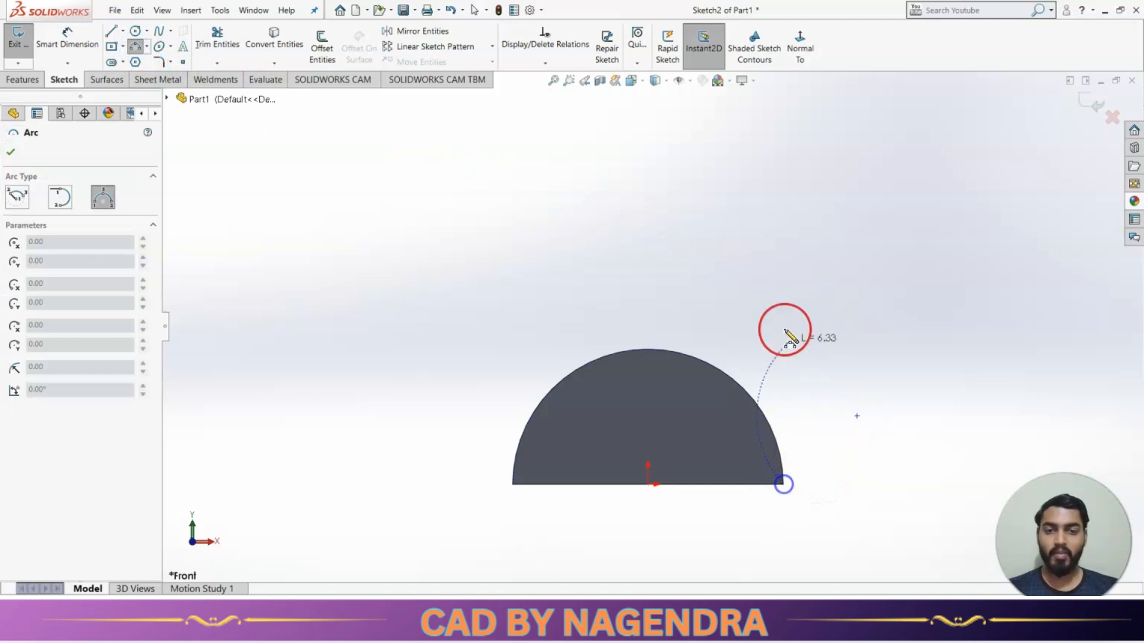
{"action": "left_click", "coordinate": [586, 227]}
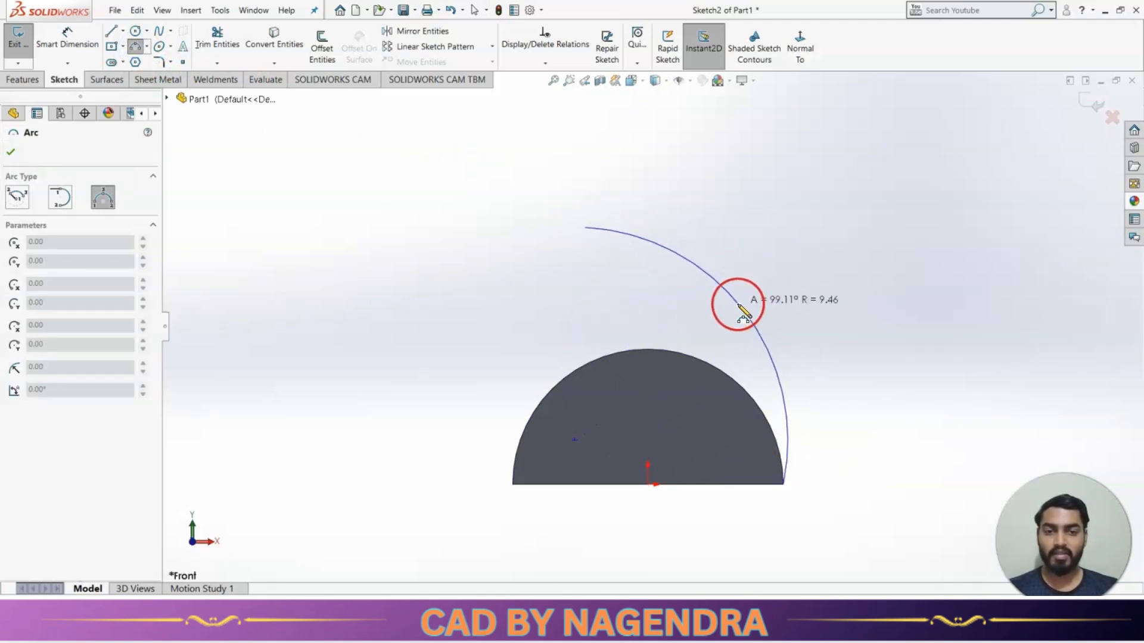
{"action": "left_click", "coordinate": [739, 306]}
Step: Dimension the three-point arc with a radius of 10 mm
{"action": "left_click", "coordinate": [67, 35]}
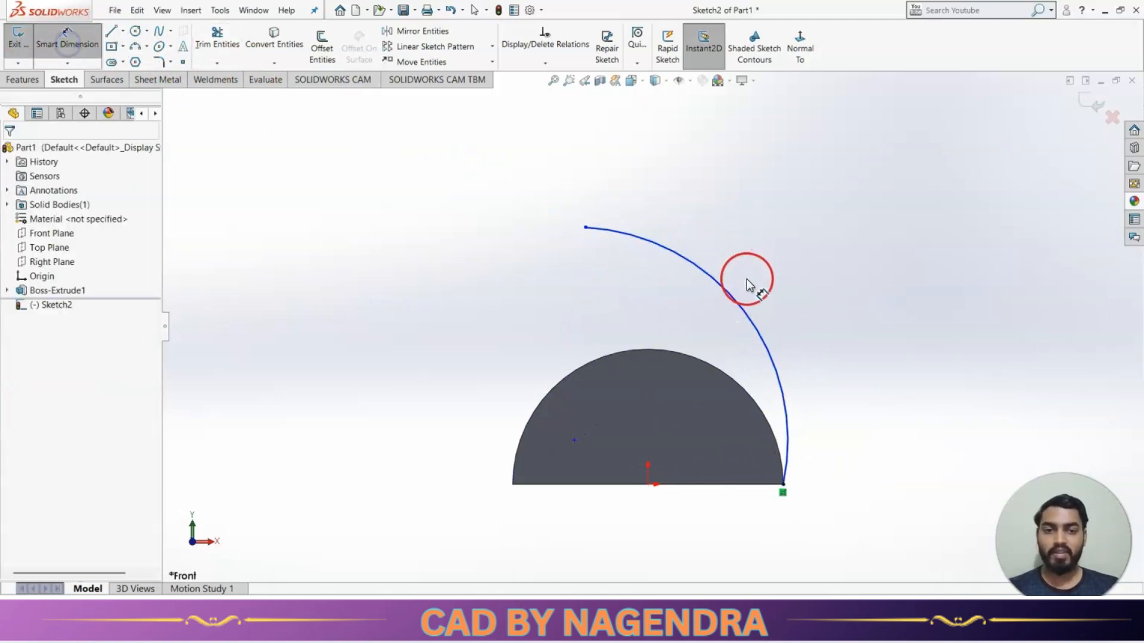
{"action": "left_click", "coordinate": [750, 316]}
{"action": "left_click", "coordinate": [793, 258]}
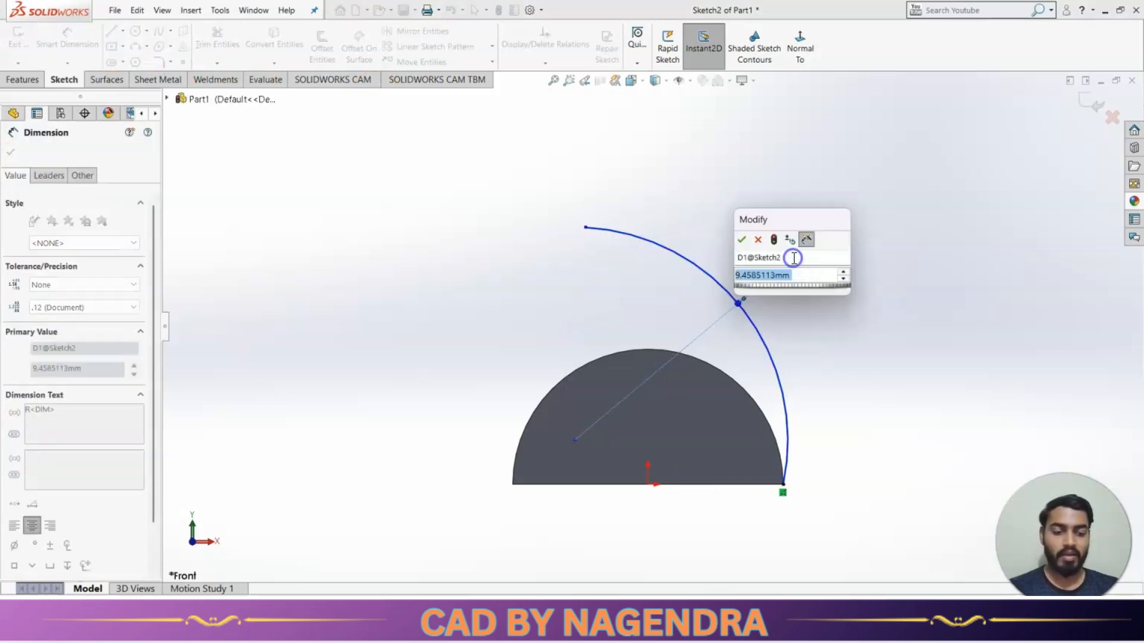
{"action": "type", "text": "10"}
{"action": "key", "text": "Return"}
{"action": "left_click", "coordinate": [885, 324]}
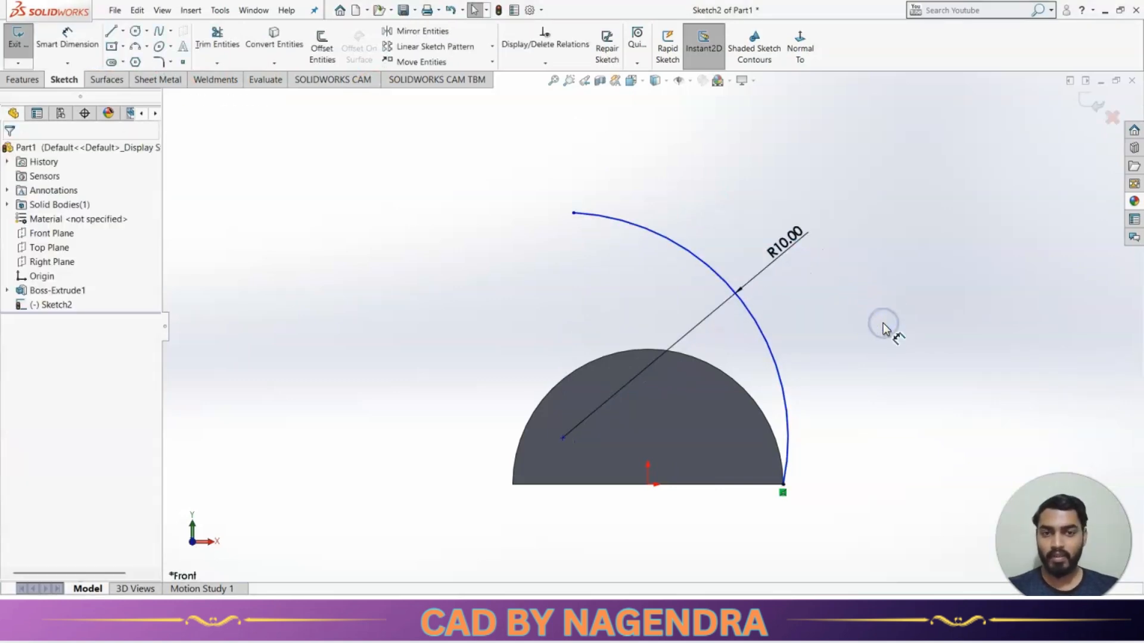
Step: Make the sketched arc tangent to the half-cylinder's curved edge
{"action": "left_click", "coordinate": [763, 406]}
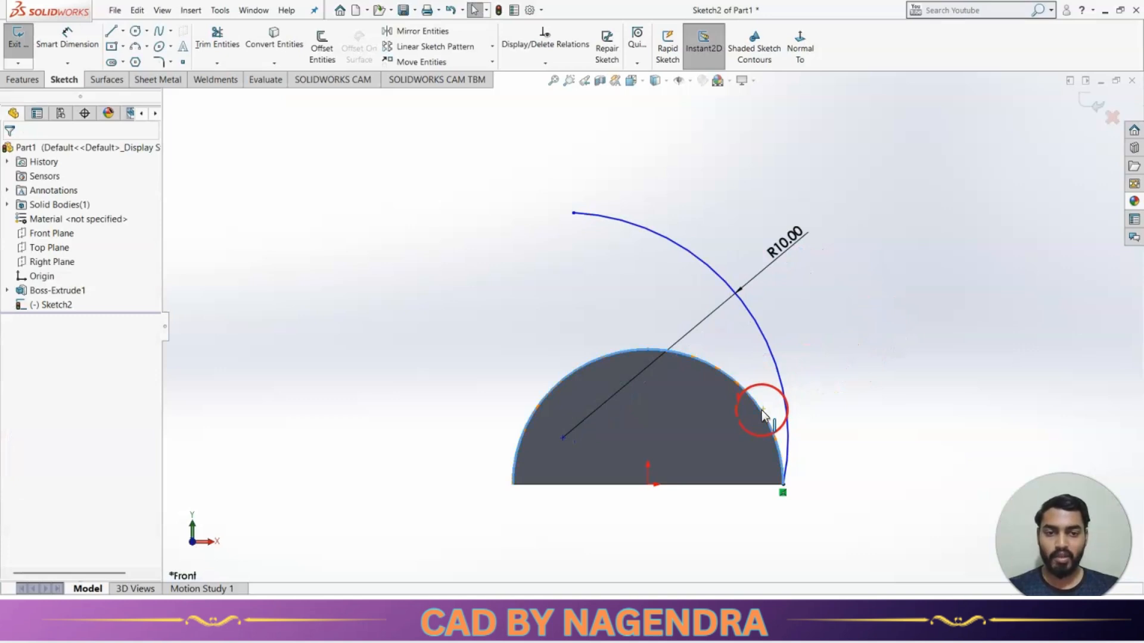
{"action": "left_click", "coordinate": [782, 395], "text": "ctrl"}
{"action": "left_click", "coordinate": [836, 341]}
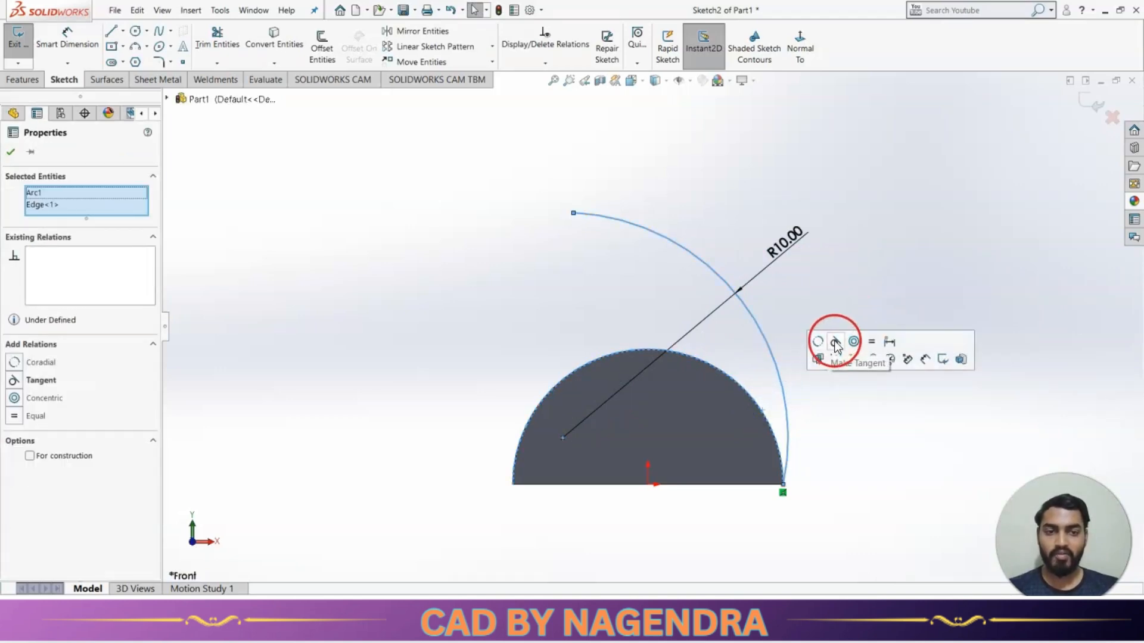
{"action": "left_click", "coordinate": [840, 287]}
{"action": "left_click", "coordinate": [871, 366]}
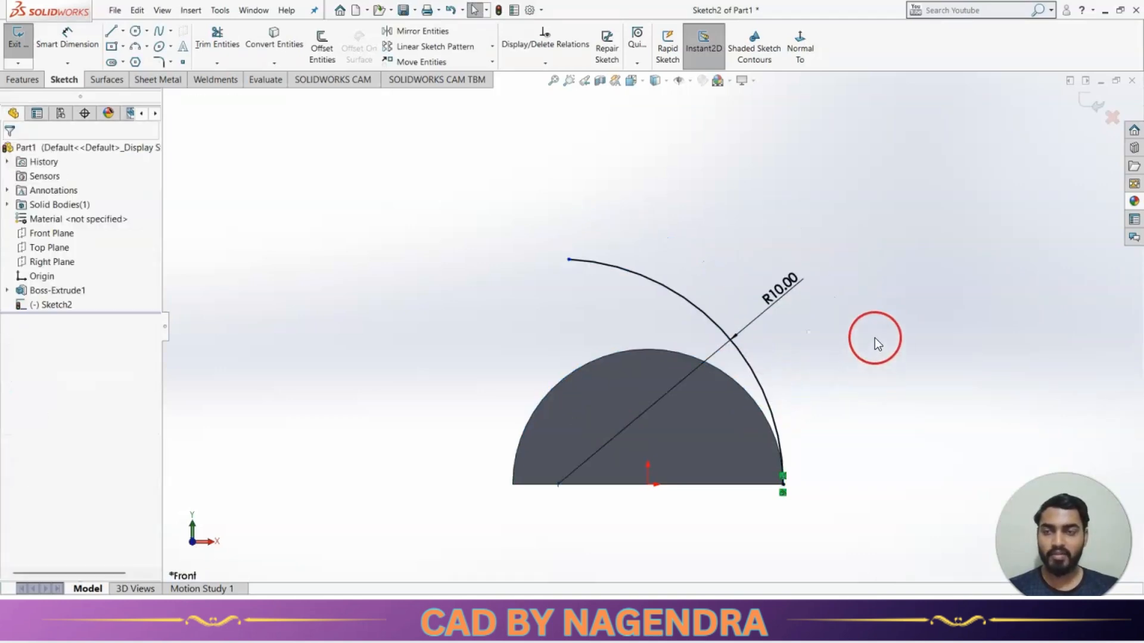
Step: Draw two connected horizontal lines leftward from the arc's upper end, the first about 2.8 mm long
{"action": "left_click", "coordinate": [112, 31]}
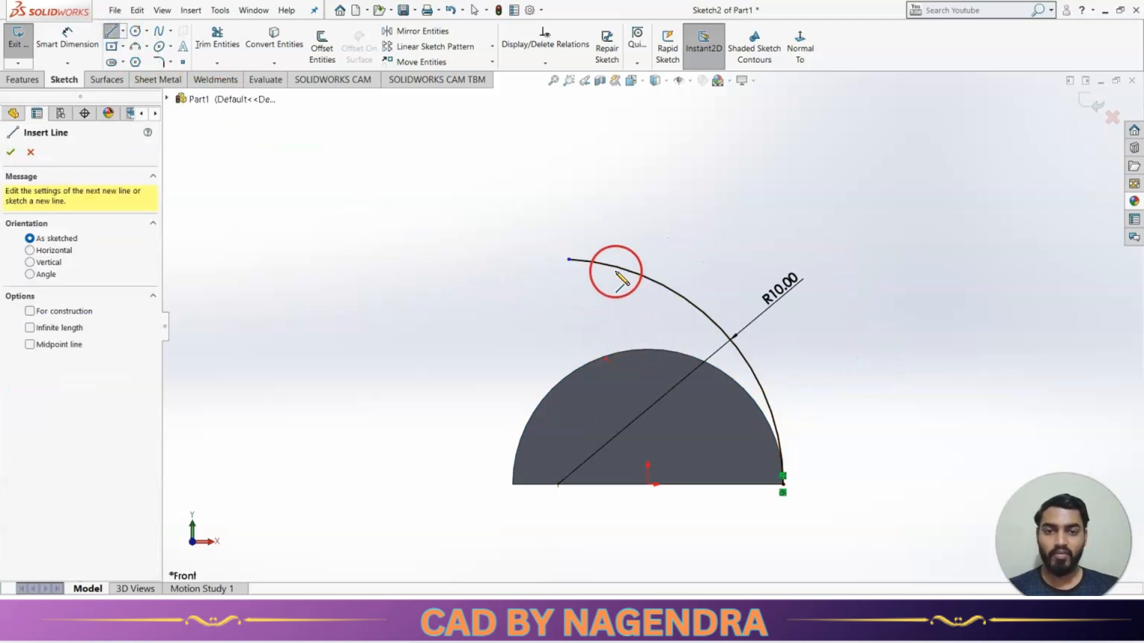
{"action": "left_click", "coordinate": [569, 259]}
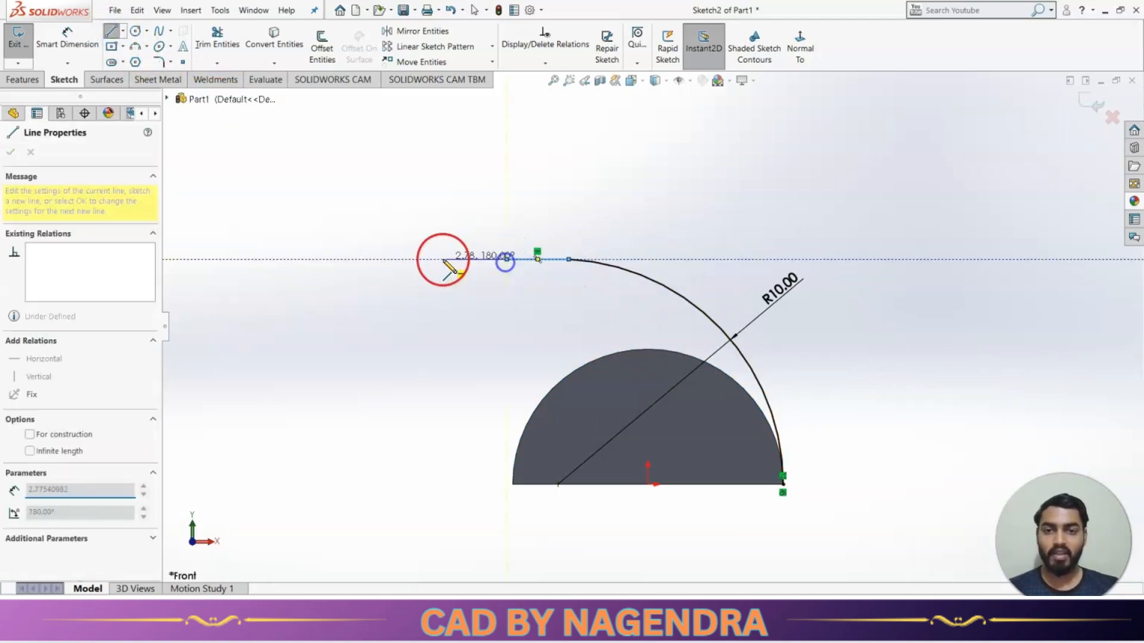
{"action": "left_click", "coordinate": [425, 260]}
{"action": "key", "text": "Escape"}
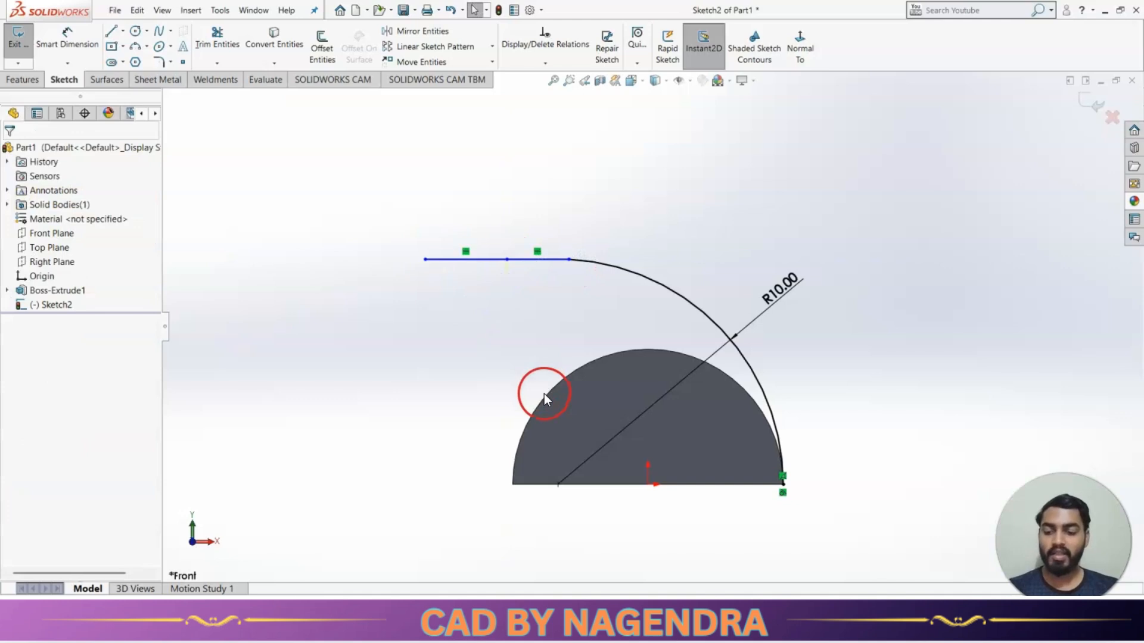
Step: Check the Upper Housing drawing and dimension the horizontal distance from the origin to the point joining the two lines as 6.15 mm
{"action": "key", "text": "alt+Tab"}
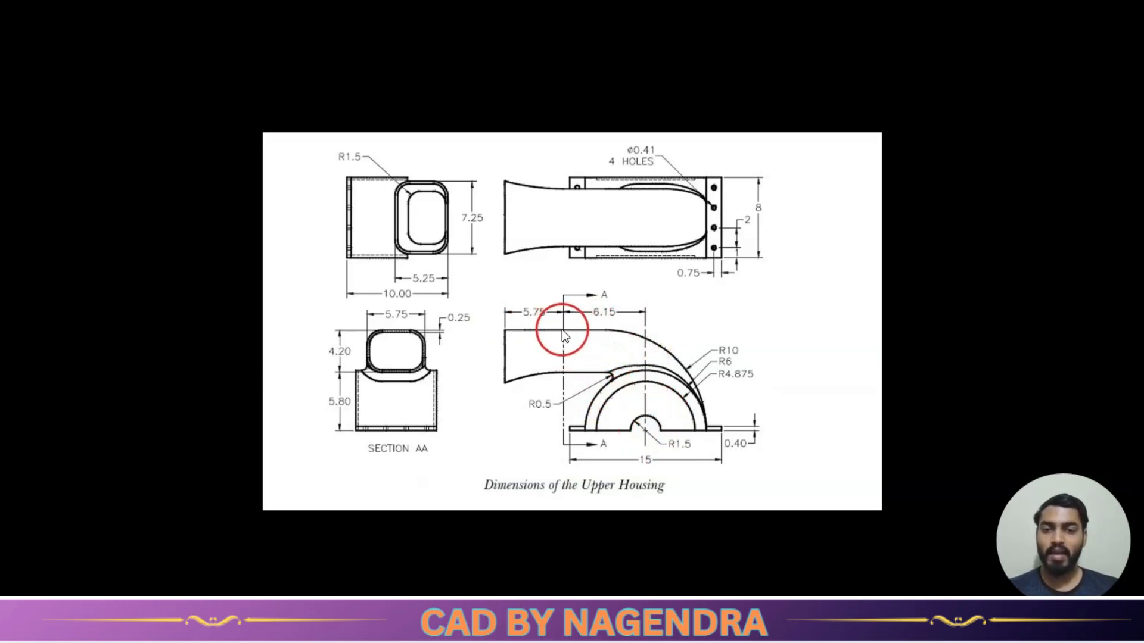
{"action": "key", "text": "alt+Tab"}
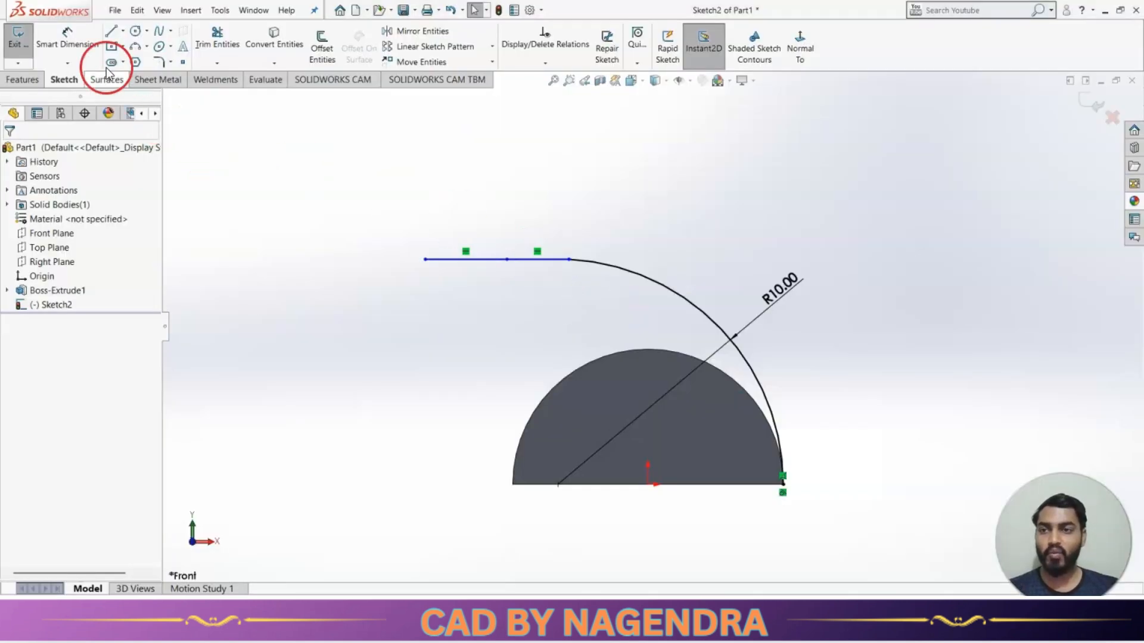
{"action": "left_click", "coordinate": [77, 41]}
{"action": "left_click", "coordinate": [648, 483]}
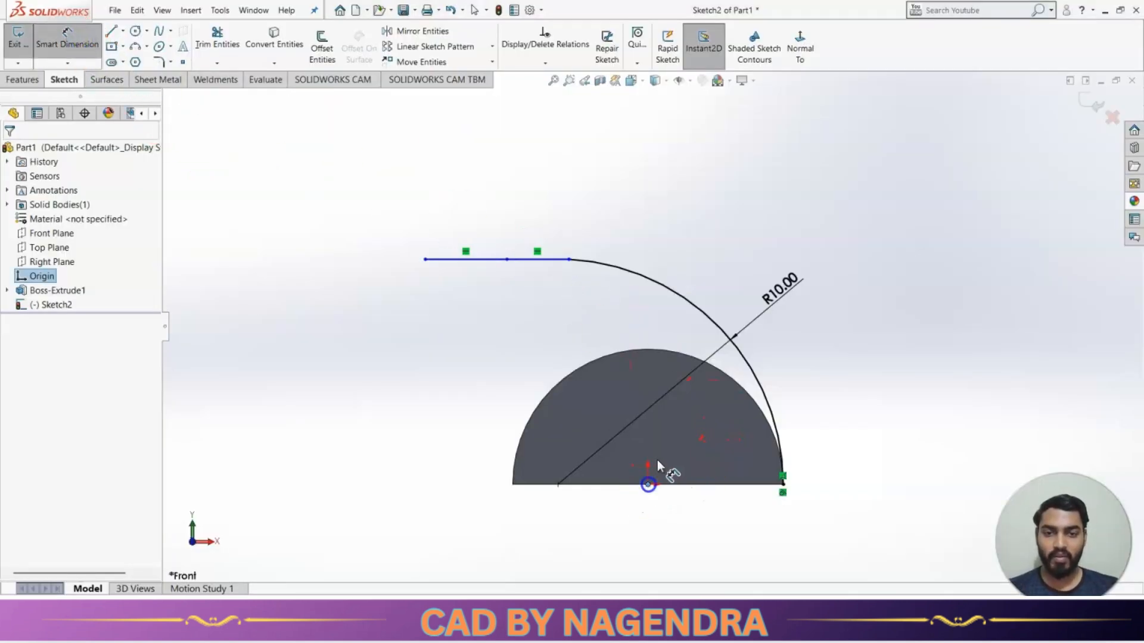
{"action": "left_click", "coordinate": [507, 260]}
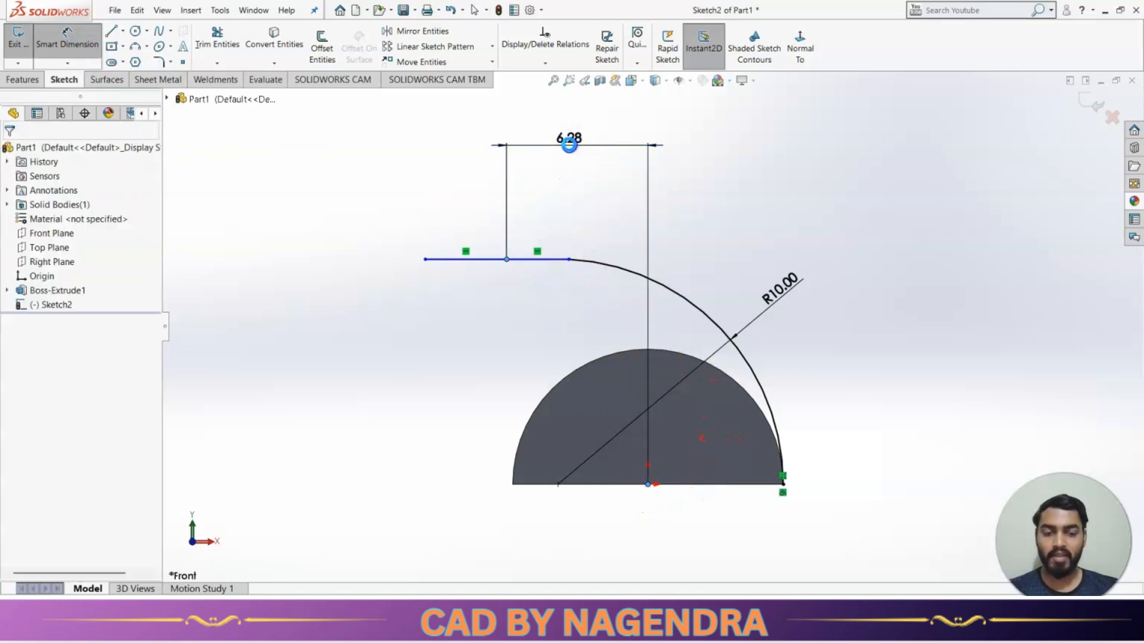
{"action": "left_click", "coordinate": [563, 141]}
{"action": "type", "text": "6.15"}
{"action": "key", "text": "Return"}
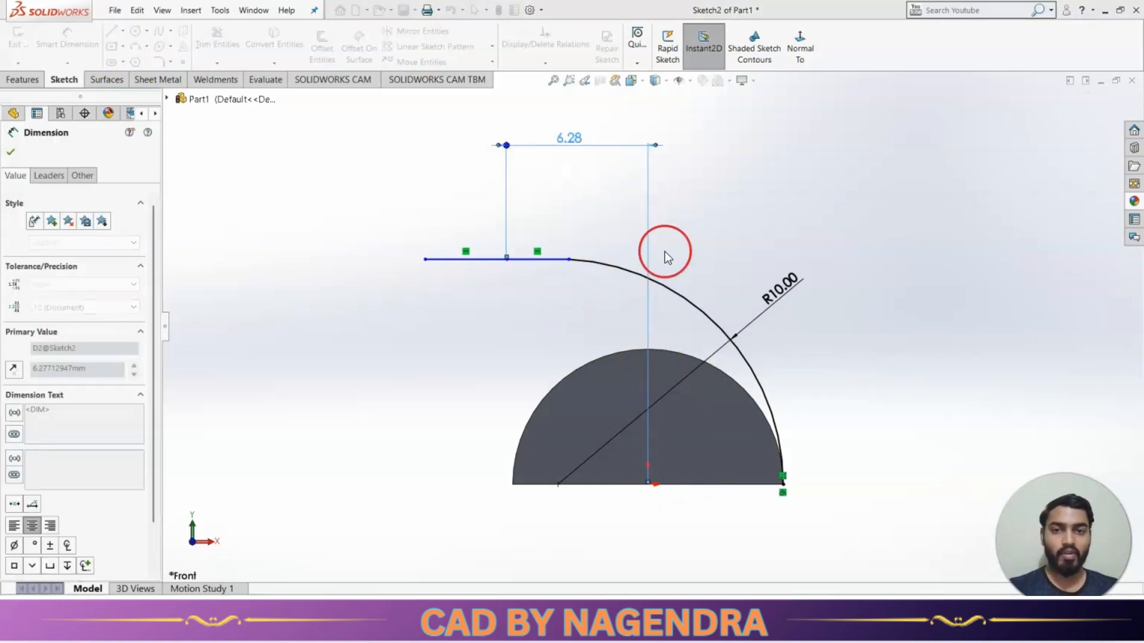
Step: Check the drawing for the duct's end length and dimension the outer horizontal line as 5.75 mm
{"action": "key", "text": "alt+Tab"}
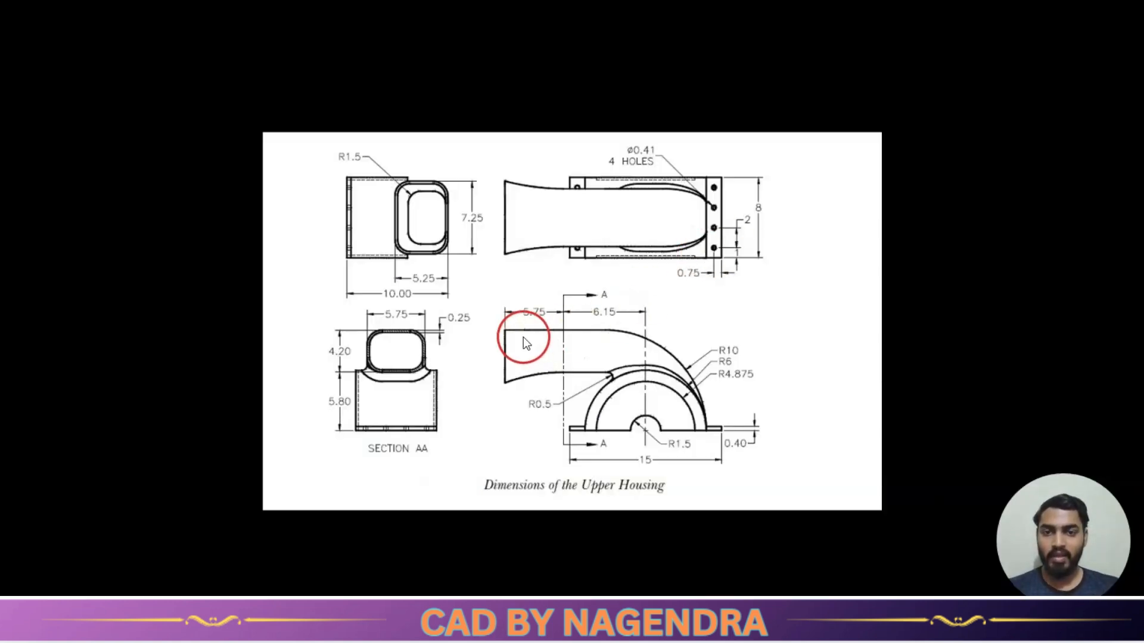
{"action": "key", "text": "alt+Tab"}
{"action": "left_click", "coordinate": [451, 260]}
{"action": "left_click", "coordinate": [442, 174]}
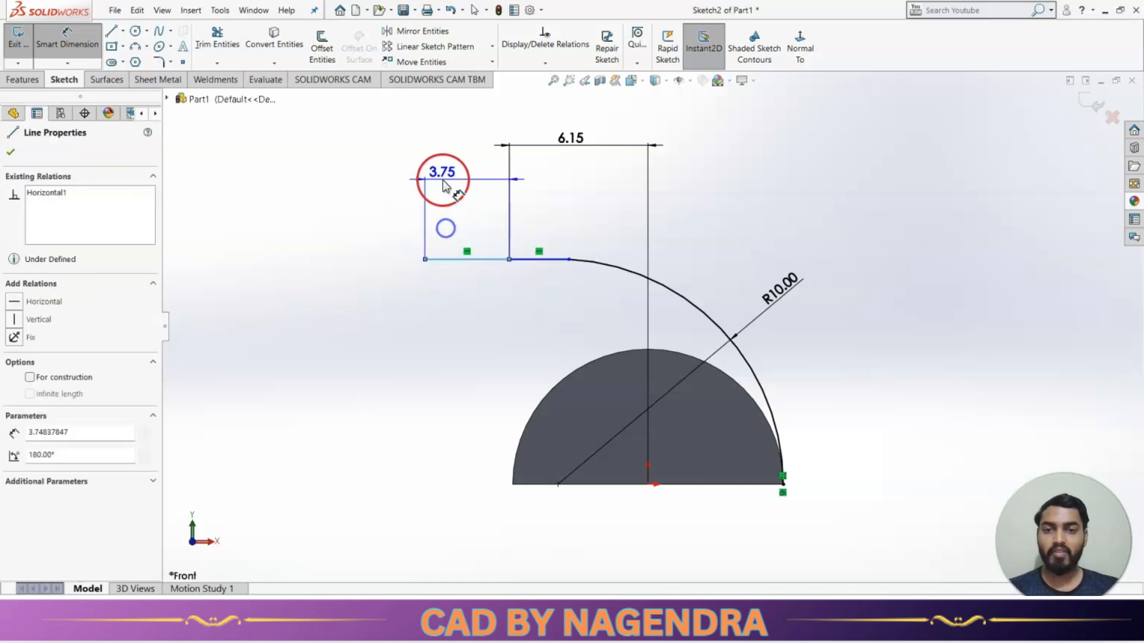
{"action": "type", "text": "5.75"}
{"action": "key", "text": "Return"}
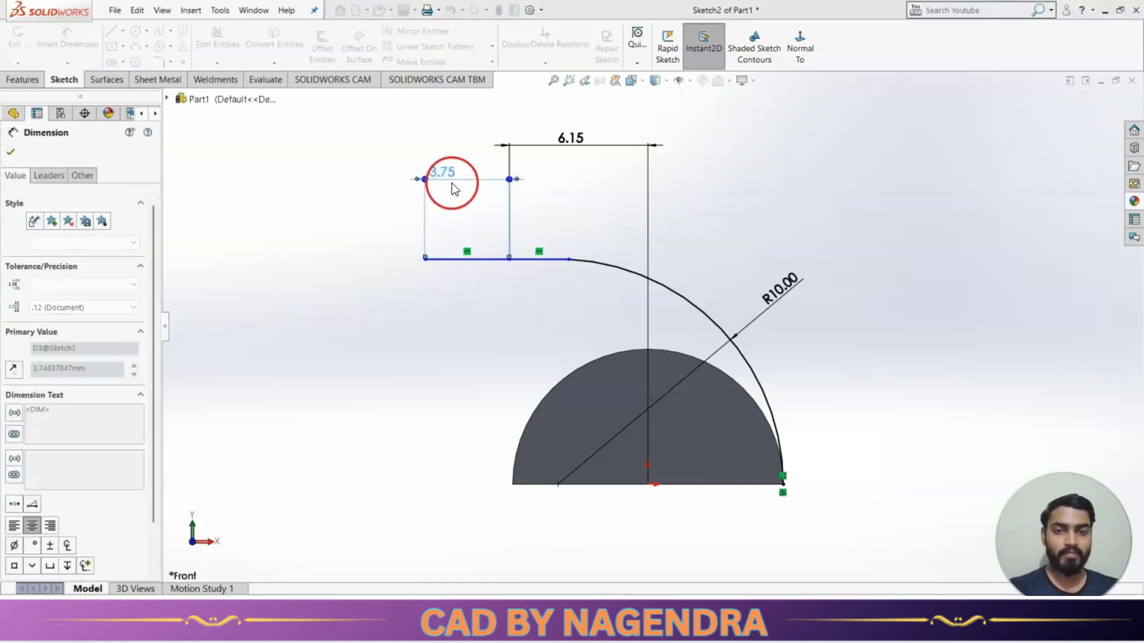
{"action": "key", "text": "Escape"}
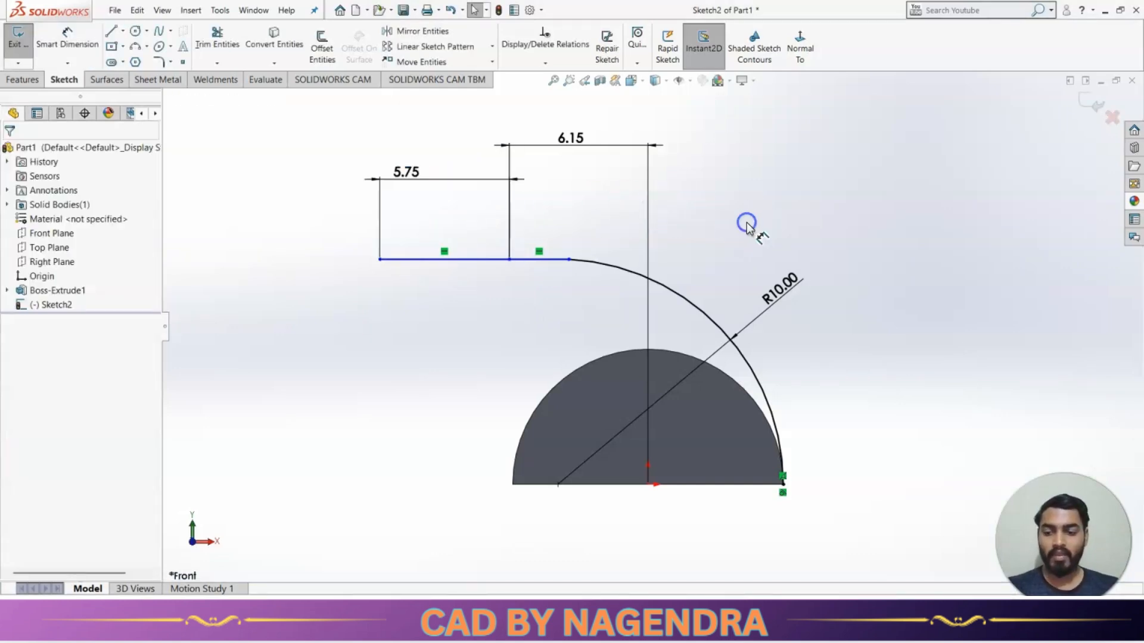
Step: Make the arc tangent to the adjoining horizontal line at their shared endpoint, exit the sketch and show the model in isometric view
{"action": "left_click", "coordinate": [569, 260]}
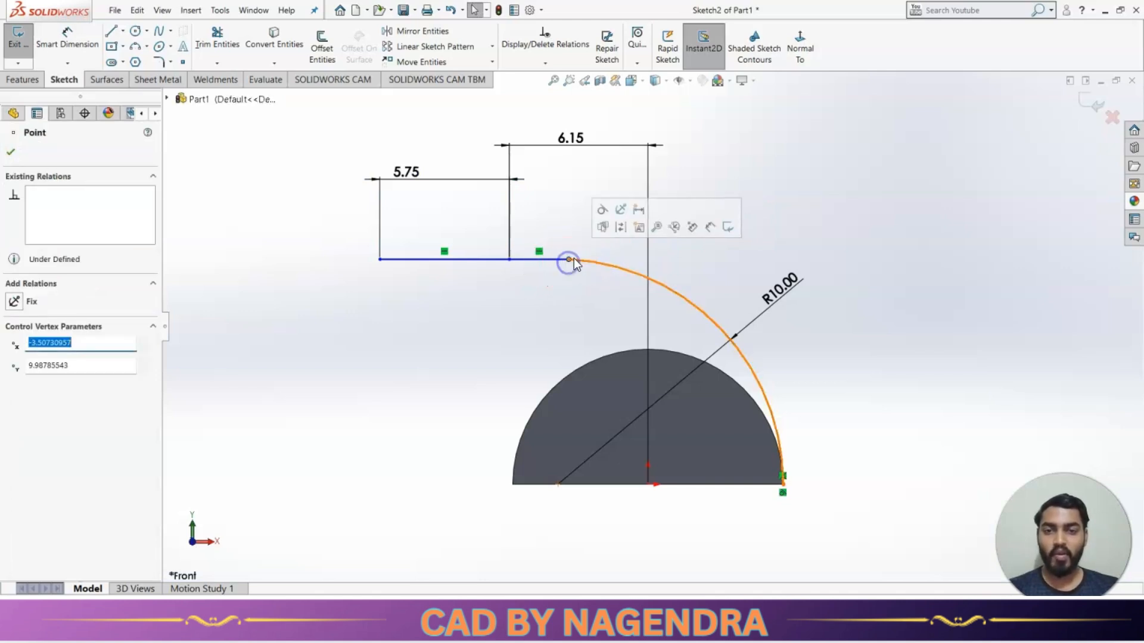
{"action": "left_click", "coordinate": [564, 327]}
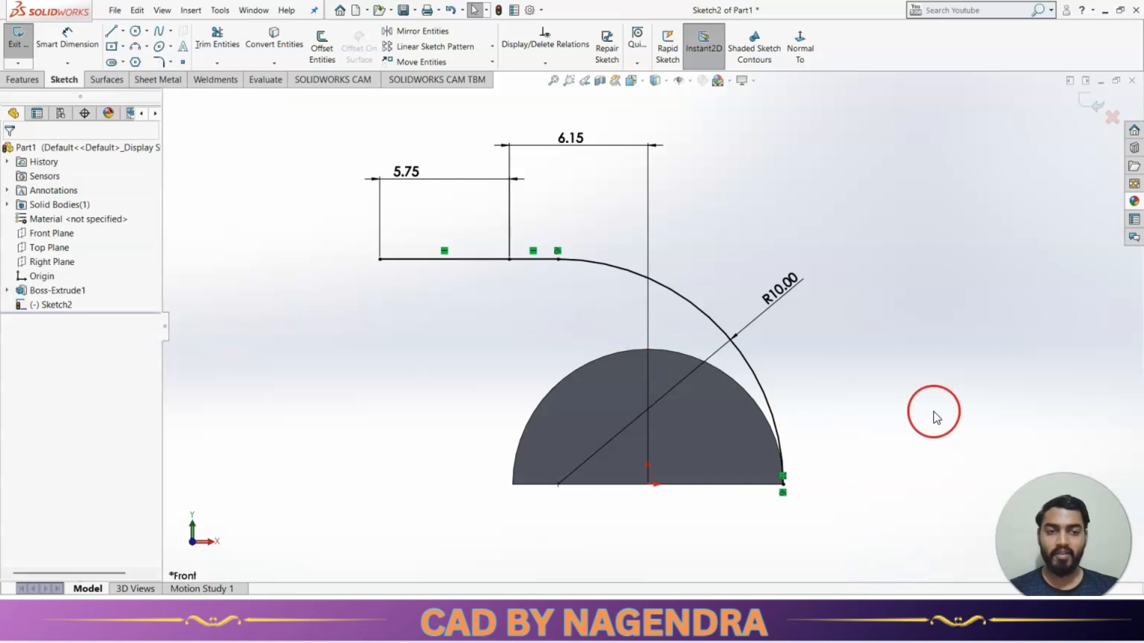
{"action": "left_click", "coordinate": [1092, 107]}
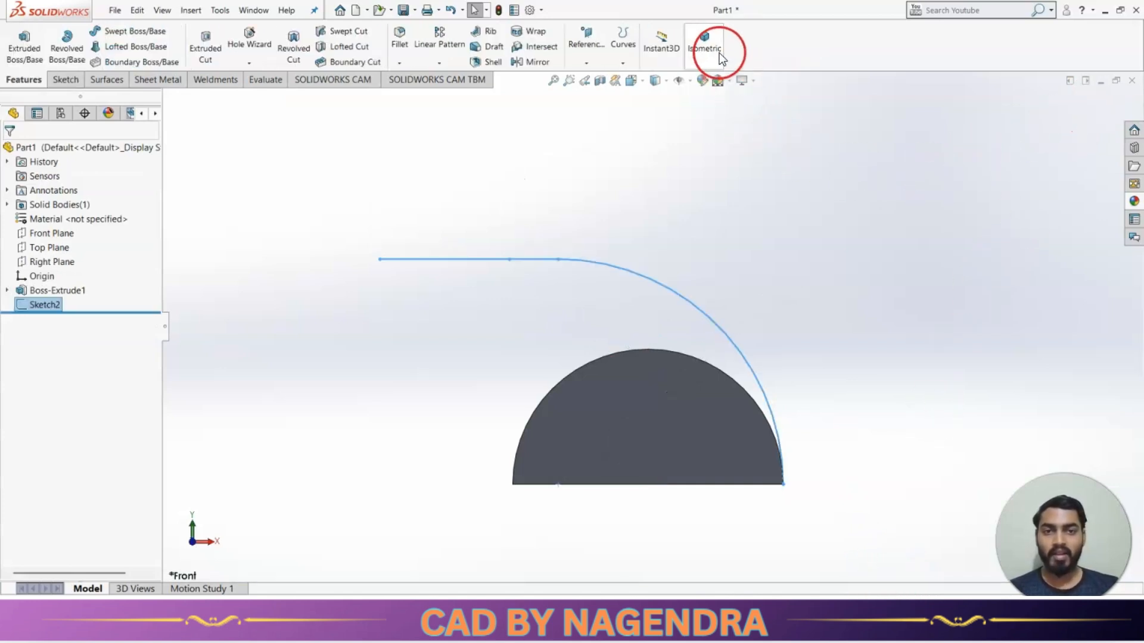
{"action": "left_click", "coordinate": [709, 45]}
{"action": "left_click", "coordinate": [814, 228]}
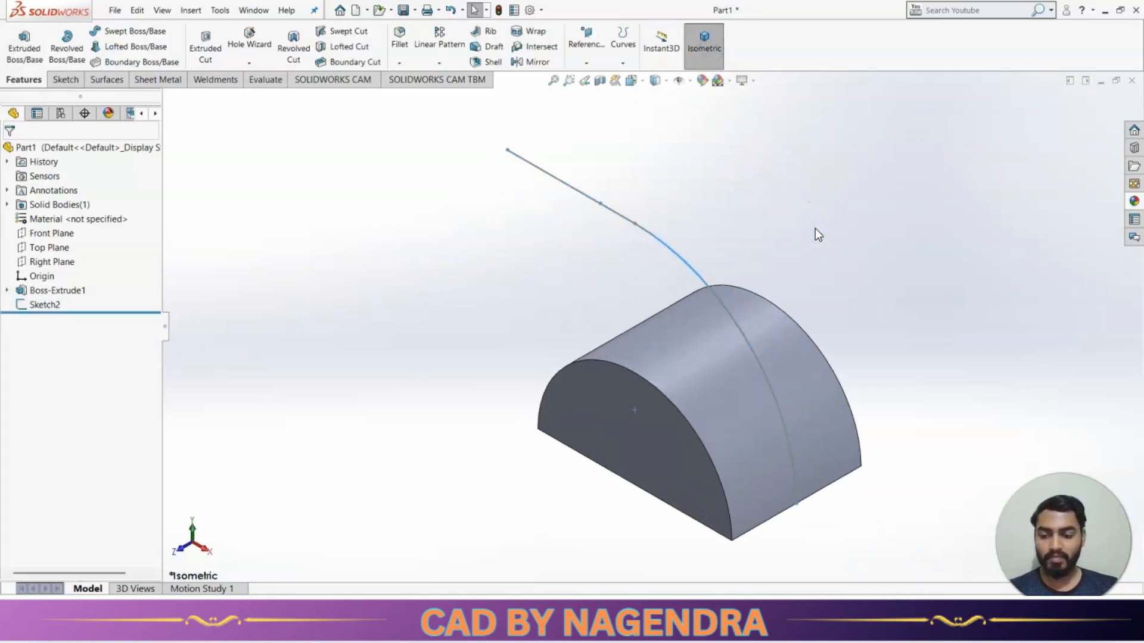
Step: Create a reference plane perpendicular to the 5.75 mm line and coincident with its outer endpoint
{"action": "key", "text": "alt+Tab"}
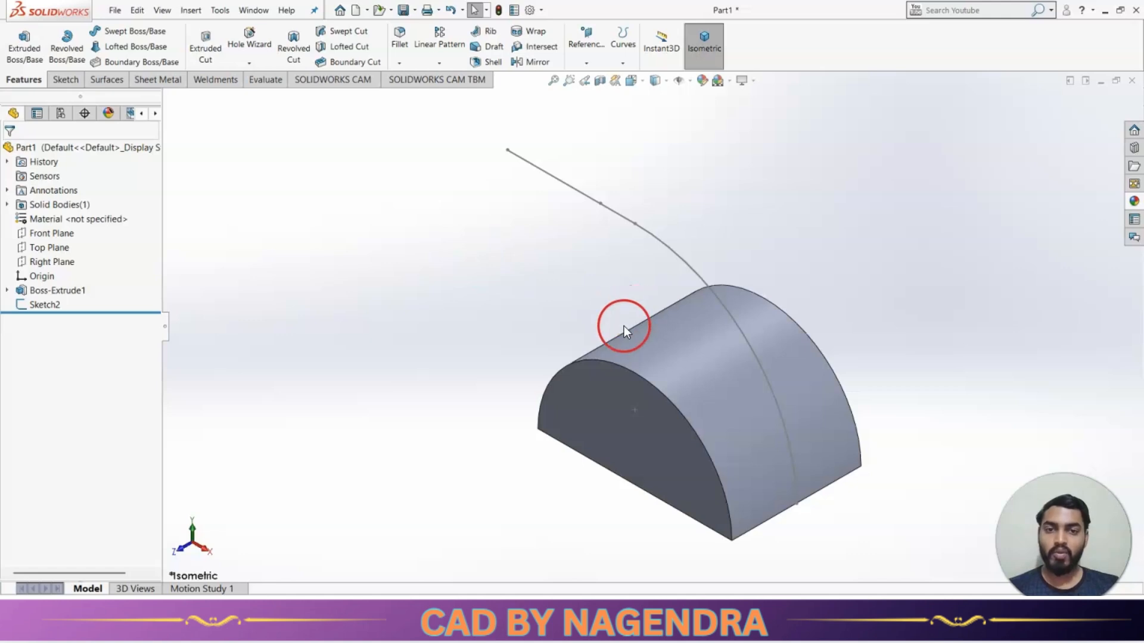
{"action": "mouse_move", "coordinate": [623, 324]}
{"action": "middle_mouse_down"}
{"action": "mouse_move", "coordinate": [554, 324]}
{"action": "mouse_move", "coordinate": [686, 330]}
{"action": "mouse_move", "coordinate": [571, 426]}
{"action": "middle_mouse_up"}
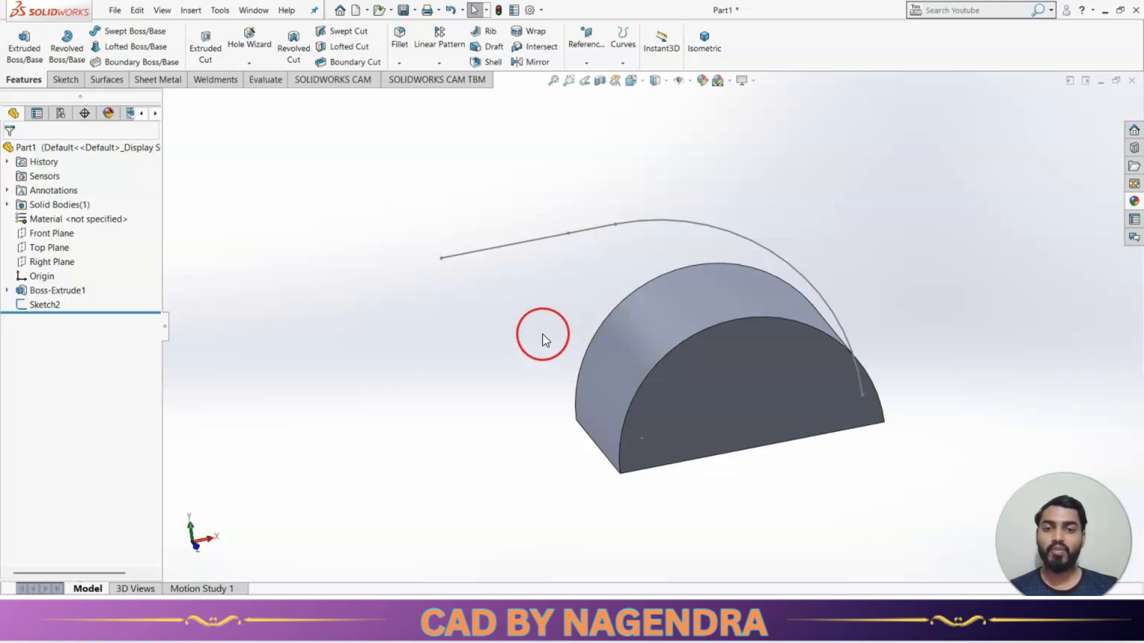
{"action": "left_click", "coordinate": [590, 60]}
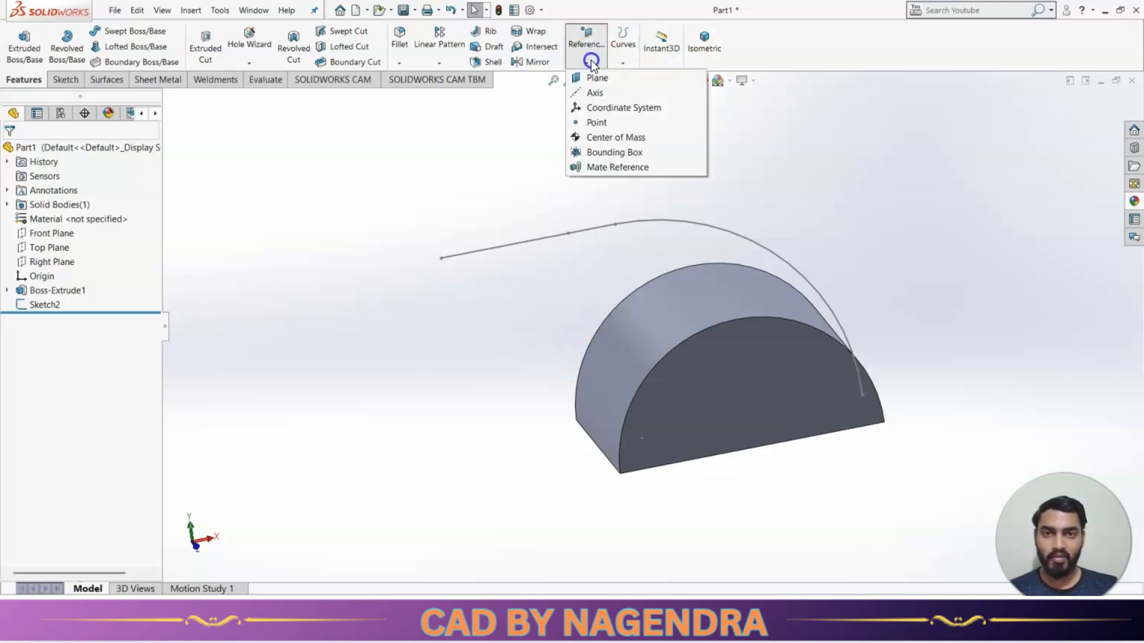
{"action": "left_click", "coordinate": [598, 79]}
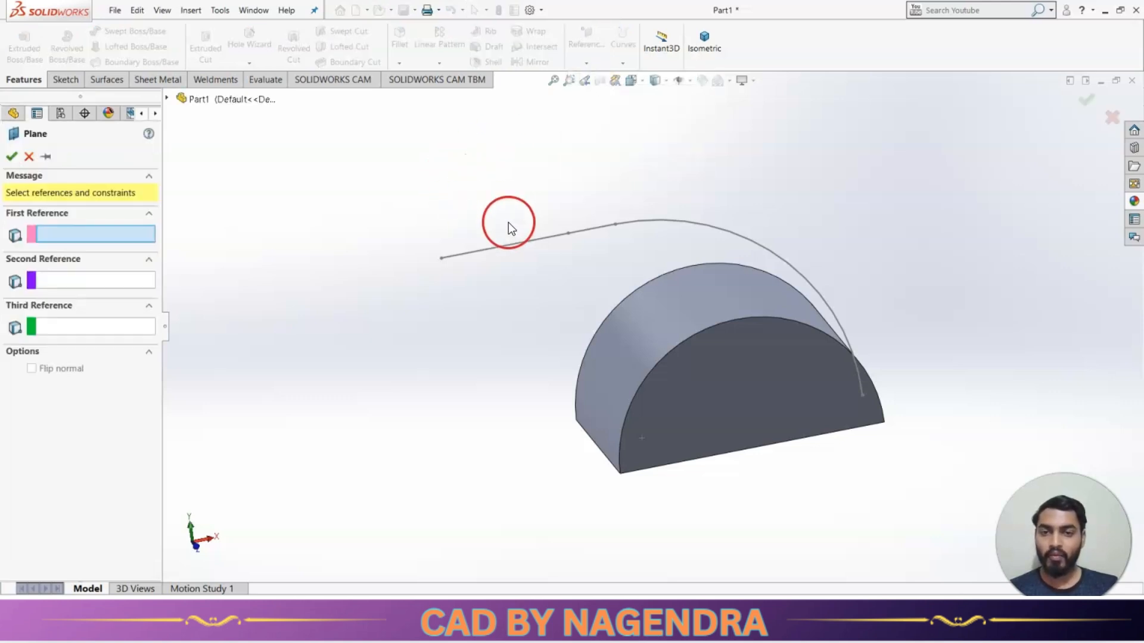
{"action": "left_click", "coordinate": [506, 246]}
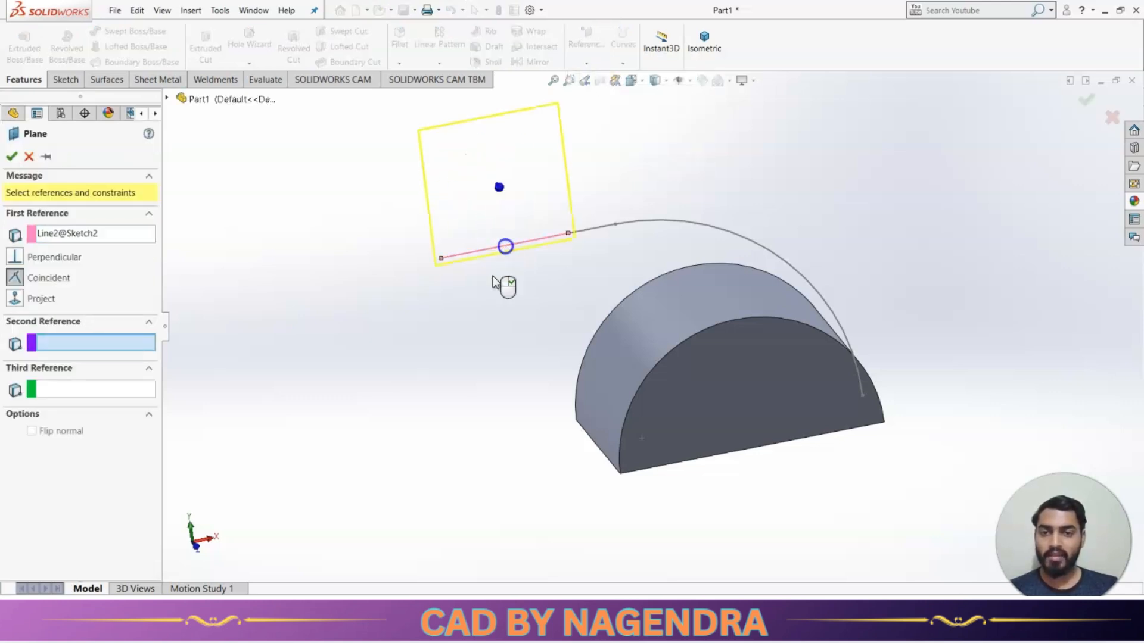
{"action": "left_click", "coordinate": [441, 259]}
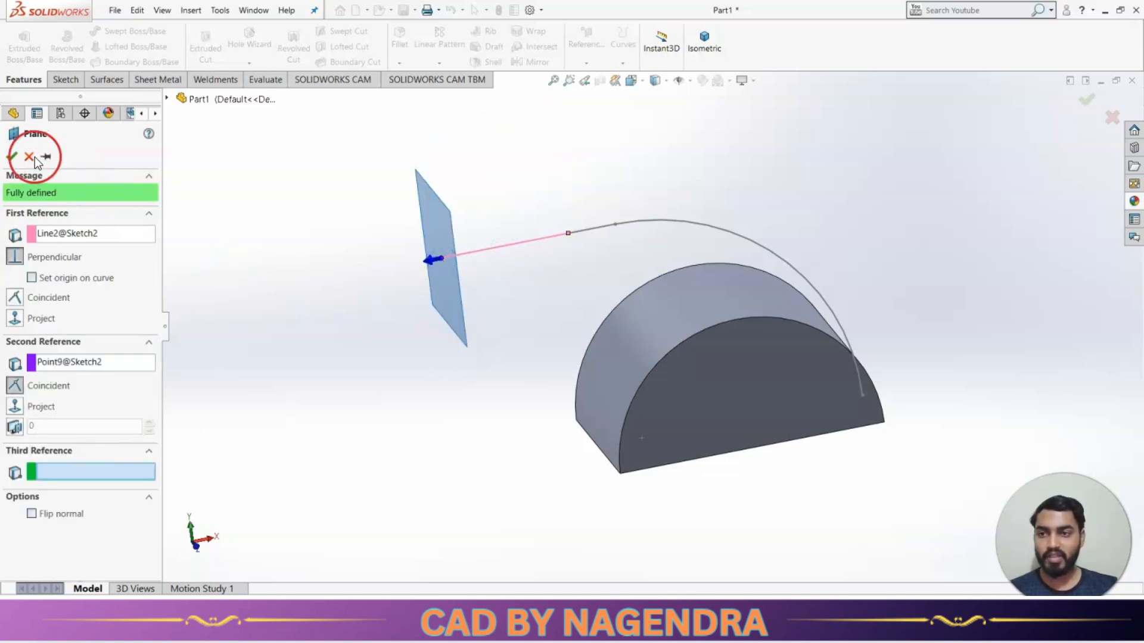
{"action": "left_click", "coordinate": [12, 157]}
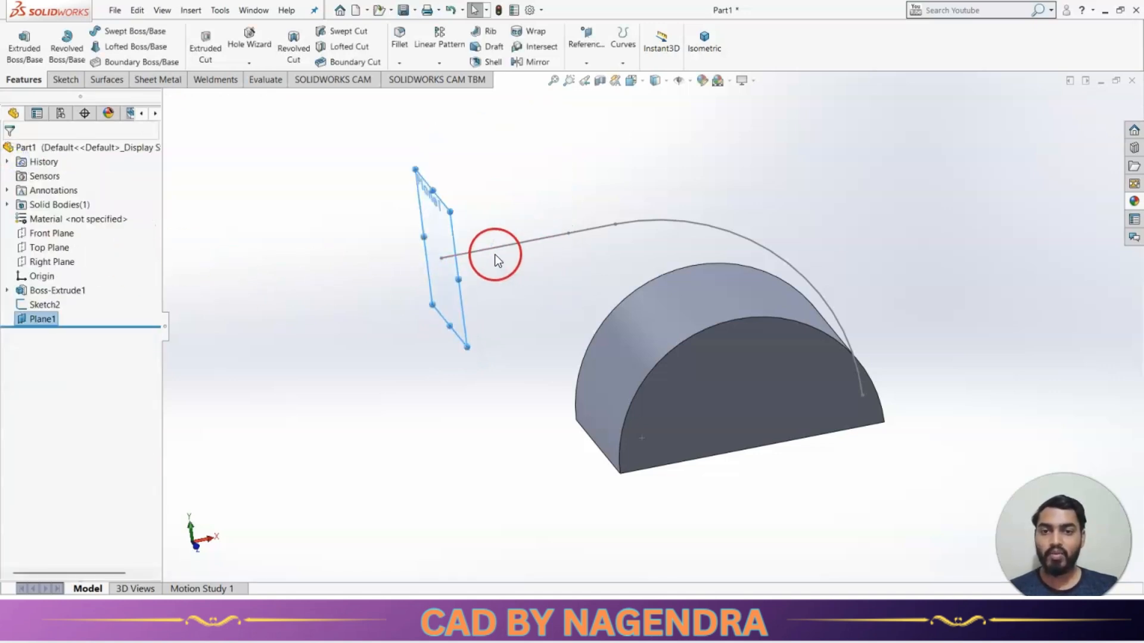
{"action": "left_click", "coordinate": [538, 309]}
Step: Create a second reference plane perpendicular to the 5.75 mm line through its inner endpoint, and select that plane for adjustment
{"action": "left_click", "coordinate": [590, 62]}
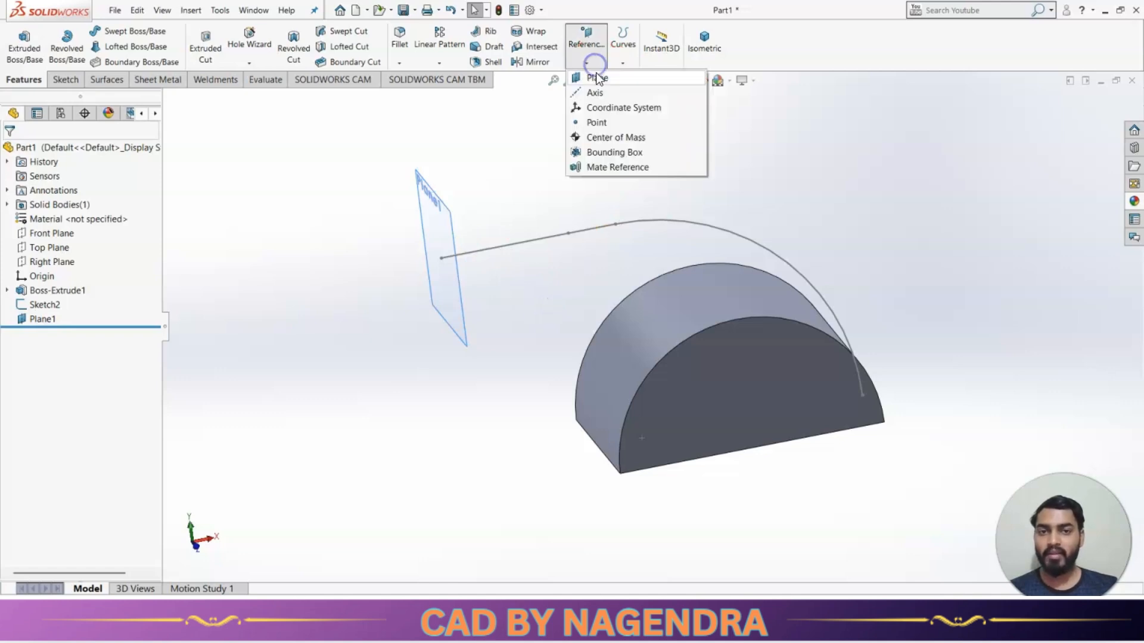
{"action": "left_click", "coordinate": [597, 78]}
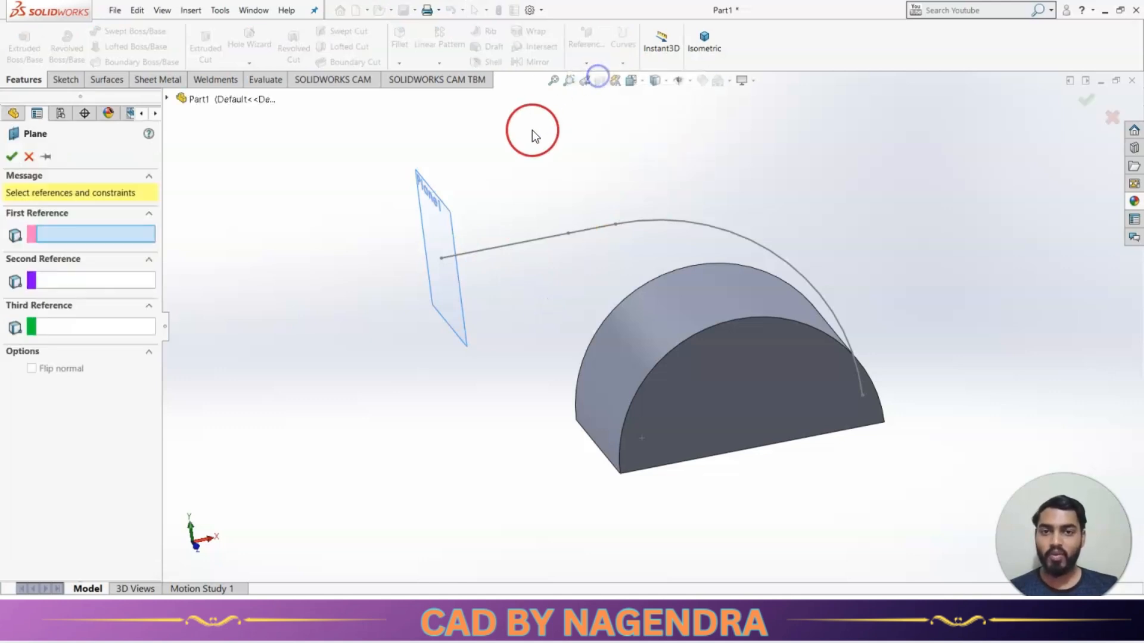
{"action": "left_click", "coordinate": [523, 245]}
{"action": "left_click", "coordinate": [568, 234]}
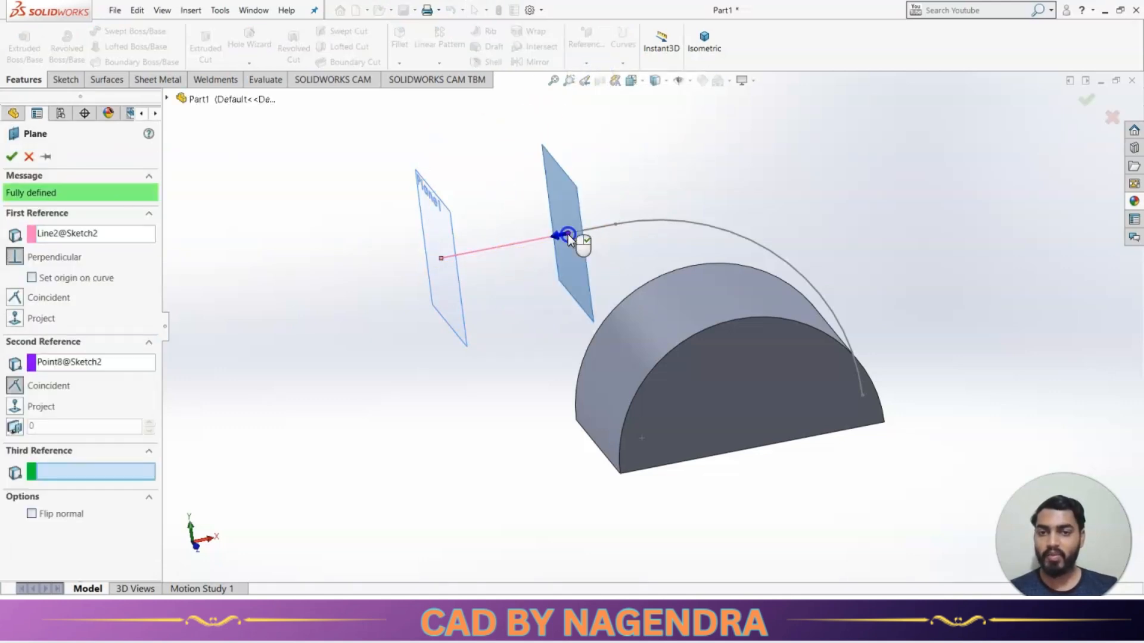
{"action": "left_click", "coordinate": [13, 158]}
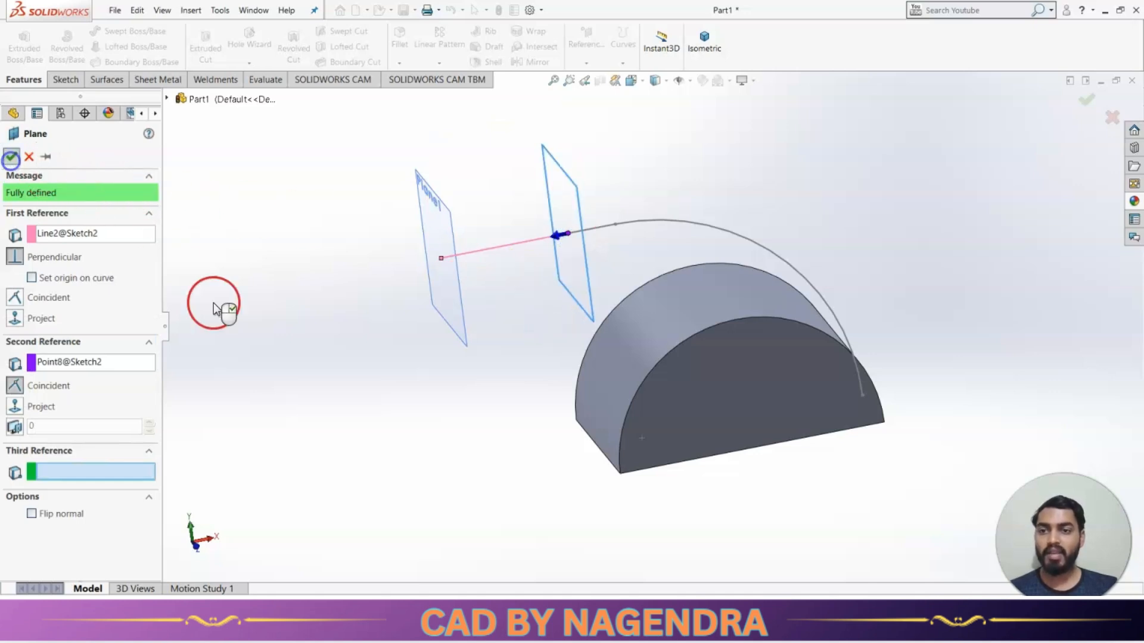
{"action": "left_click", "coordinate": [592, 324]}
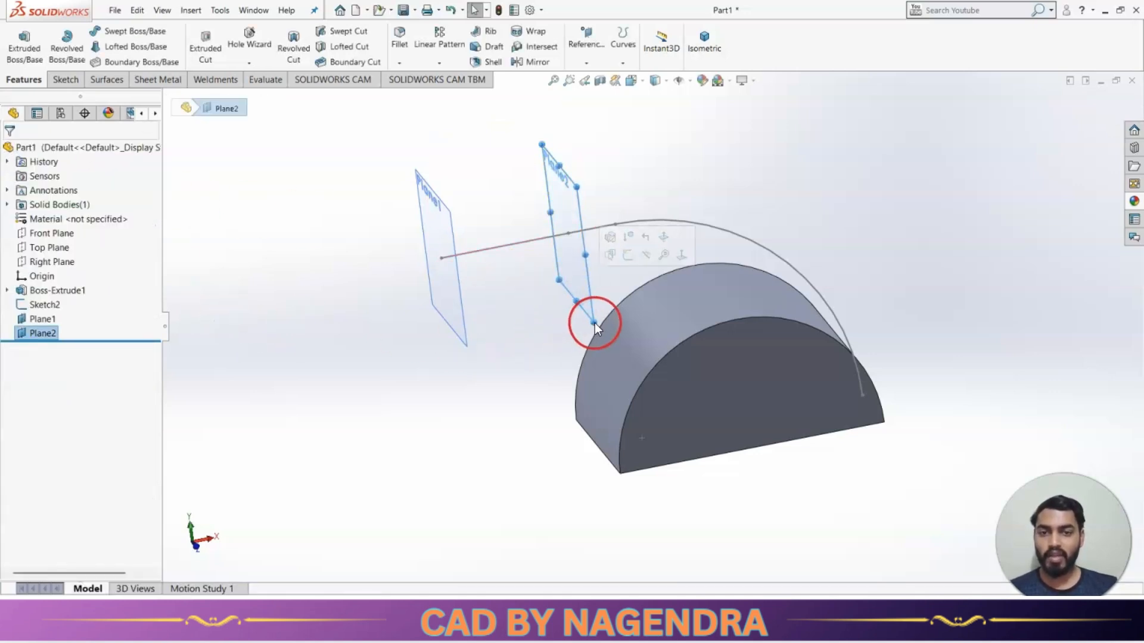
{"action": "middle_click_drag", "start_coordinate": [556, 328], "coordinate": [641, 305]}
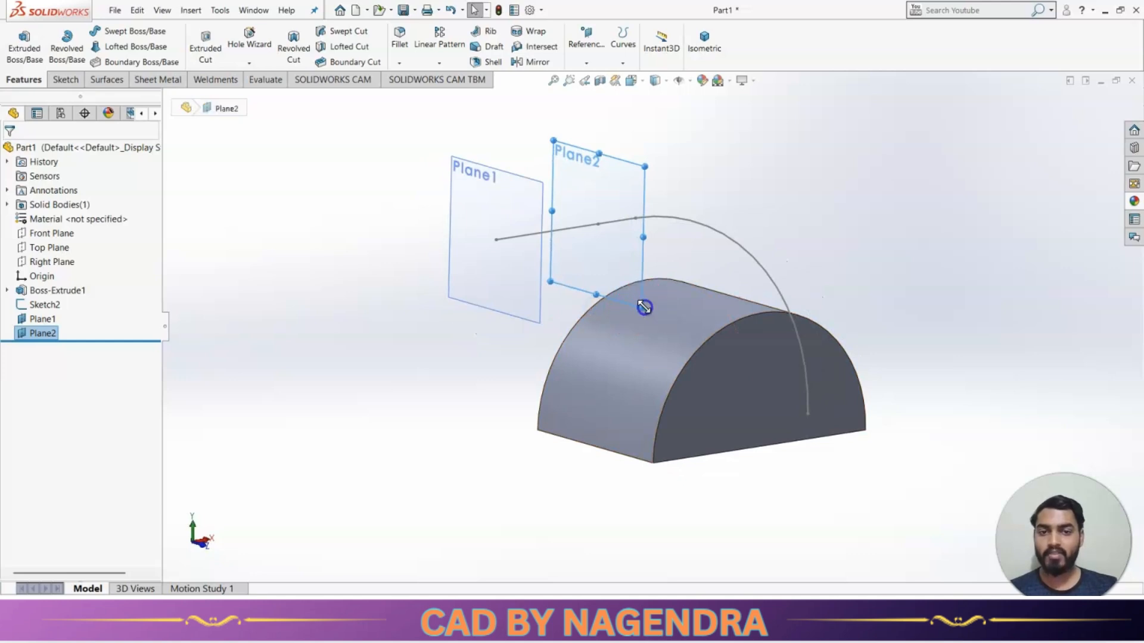
Step: Shrink the displayed borders of Plane2 and Plane1 to small frames around their duct path endpoints
{"action": "left_click_drag", "start_coordinate": [641, 305], "coordinate": [608, 264]}
{"action": "left_click_drag", "start_coordinate": [550, 139], "coordinate": [571, 199]}
{"action": "left_click", "coordinate": [524, 295]}
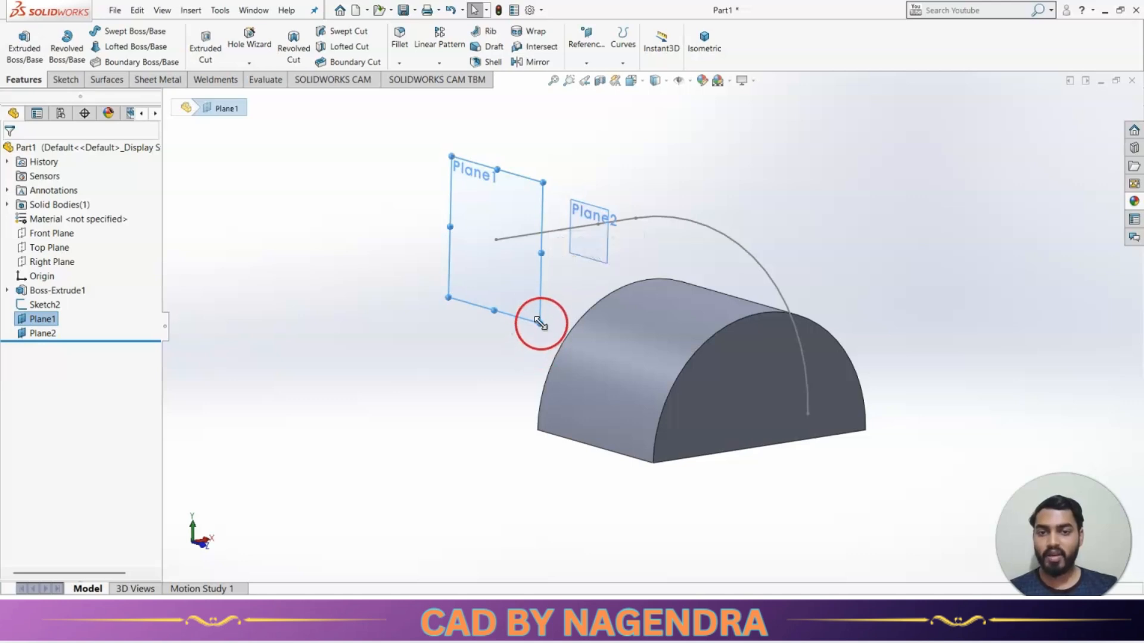
{"action": "left_click_drag", "start_coordinate": [540, 323], "coordinate": [526, 284]}
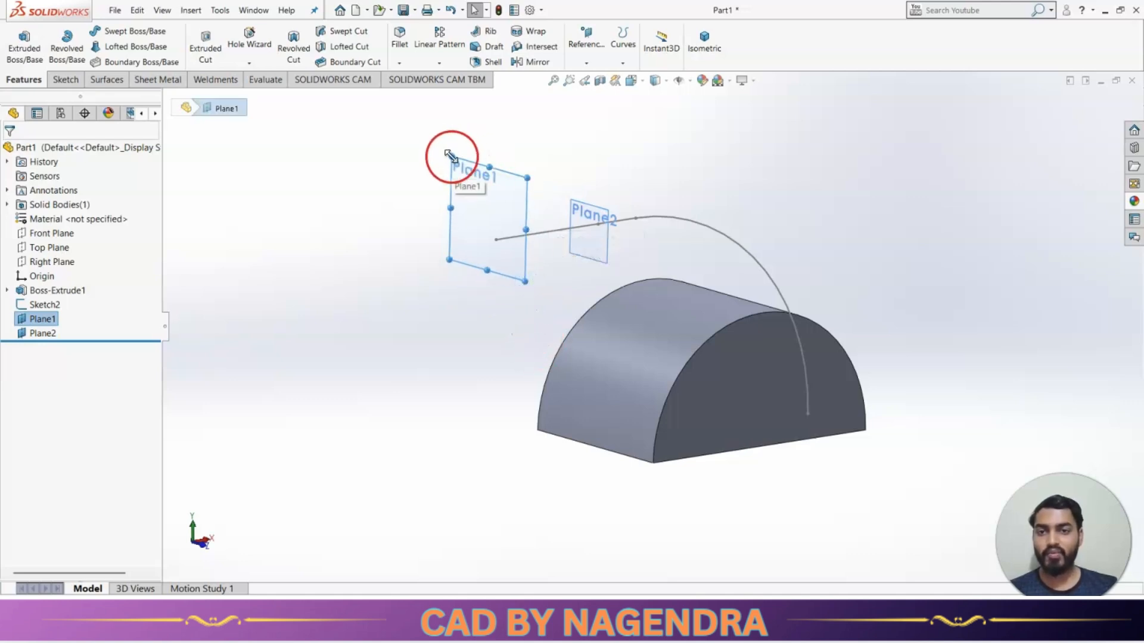
{"action": "left_click_drag", "start_coordinate": [451, 156], "coordinate": [471, 201]}
{"action": "left_click", "coordinate": [426, 257]}
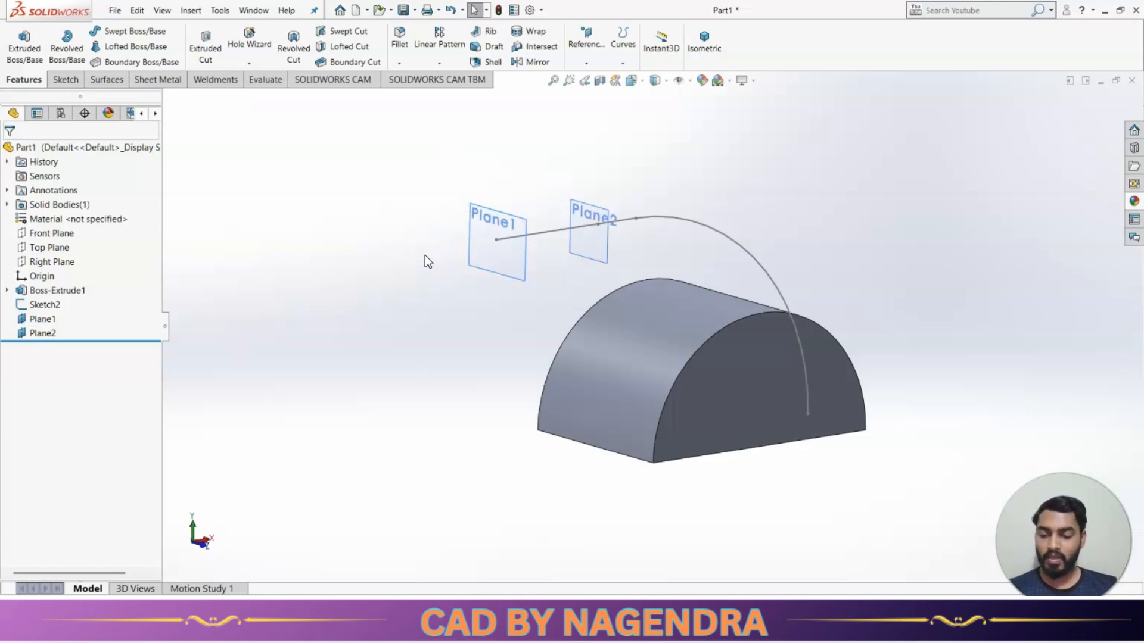
Step: Sketch a center rectangle about 5.11 by 2.93 mm on Plane1, centered on the duct path's vertical projection, after checking the drawing
{"action": "left_click", "coordinate": [525, 268]}
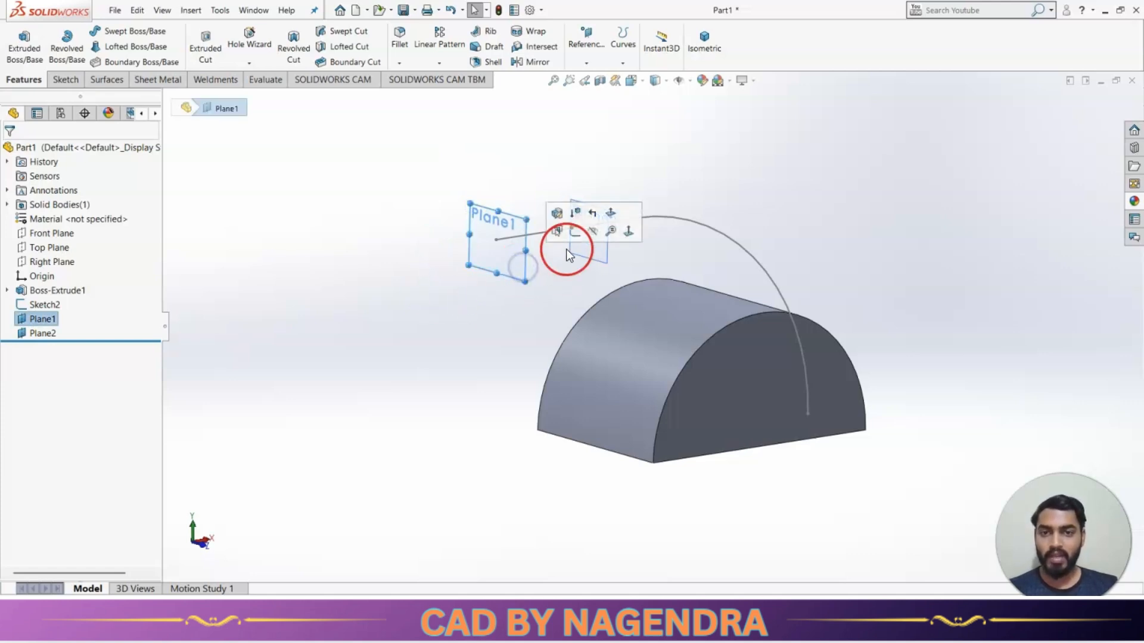
{"action": "left_click", "coordinate": [574, 233]}
{"action": "left_click", "coordinate": [800, 45]}
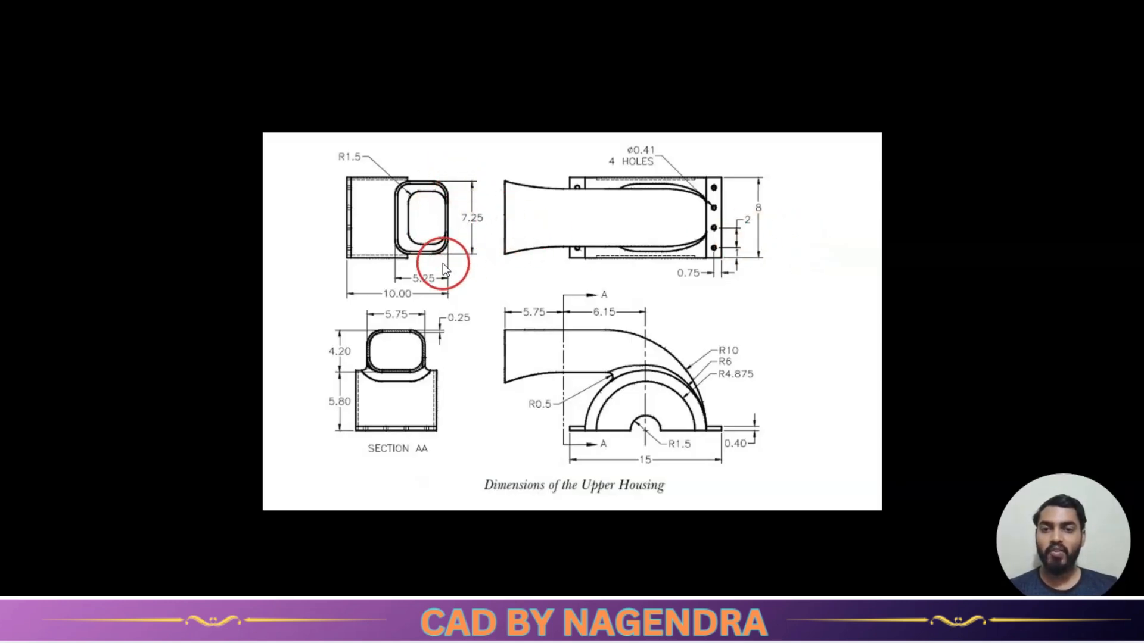
{"action": "key", "text": "alt+Tab"}
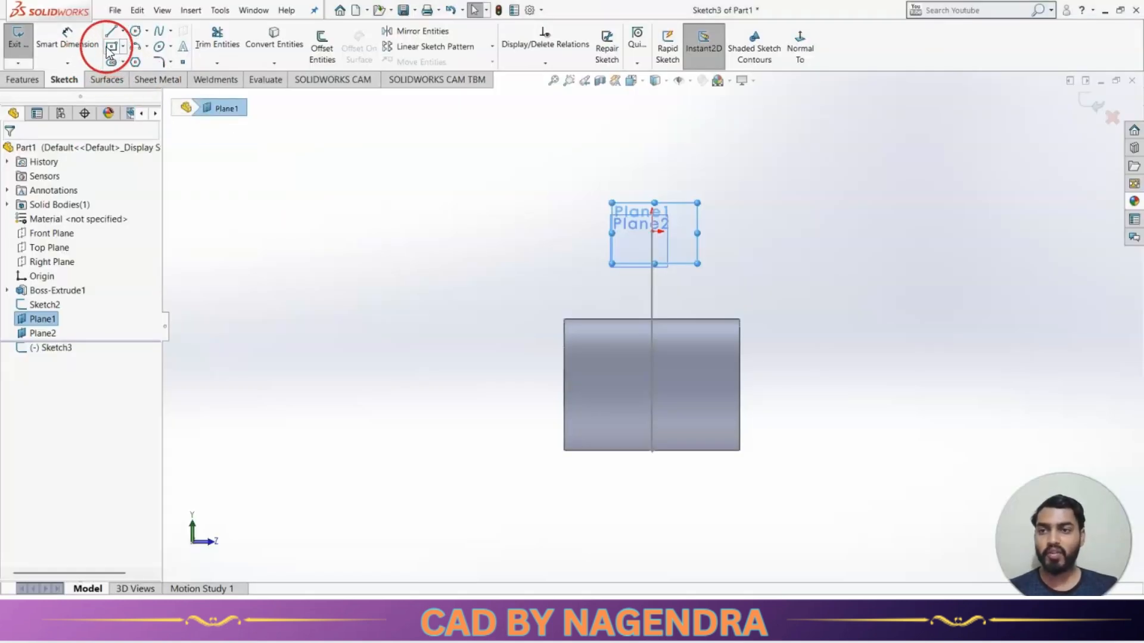
{"action": "left_click", "coordinate": [111, 47]}
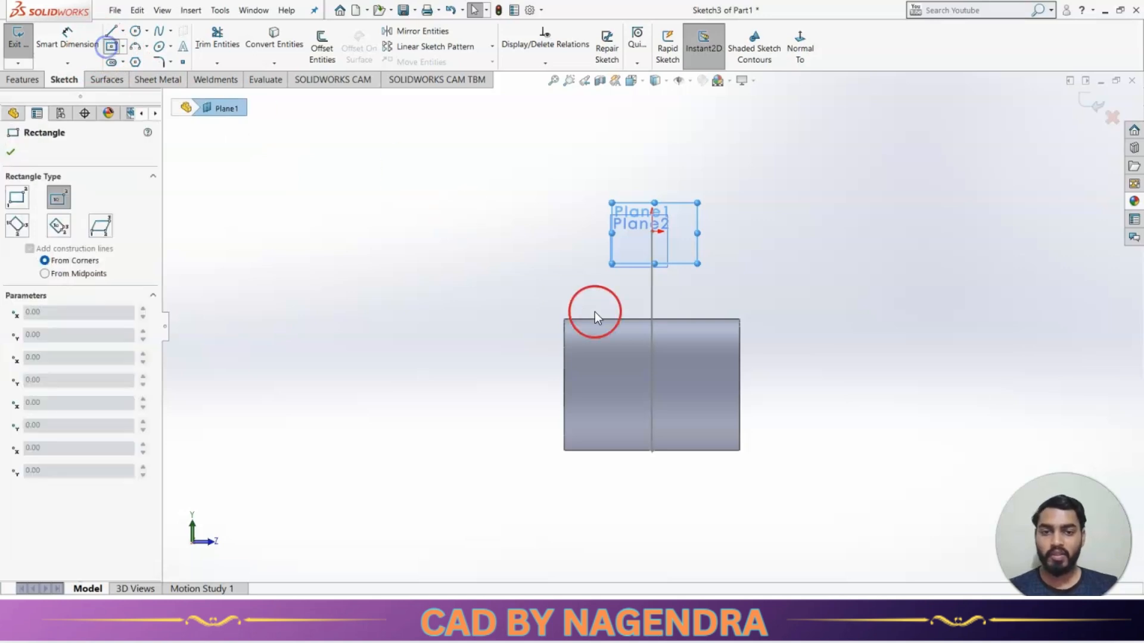
{"action": "left_click", "coordinate": [652, 353]}
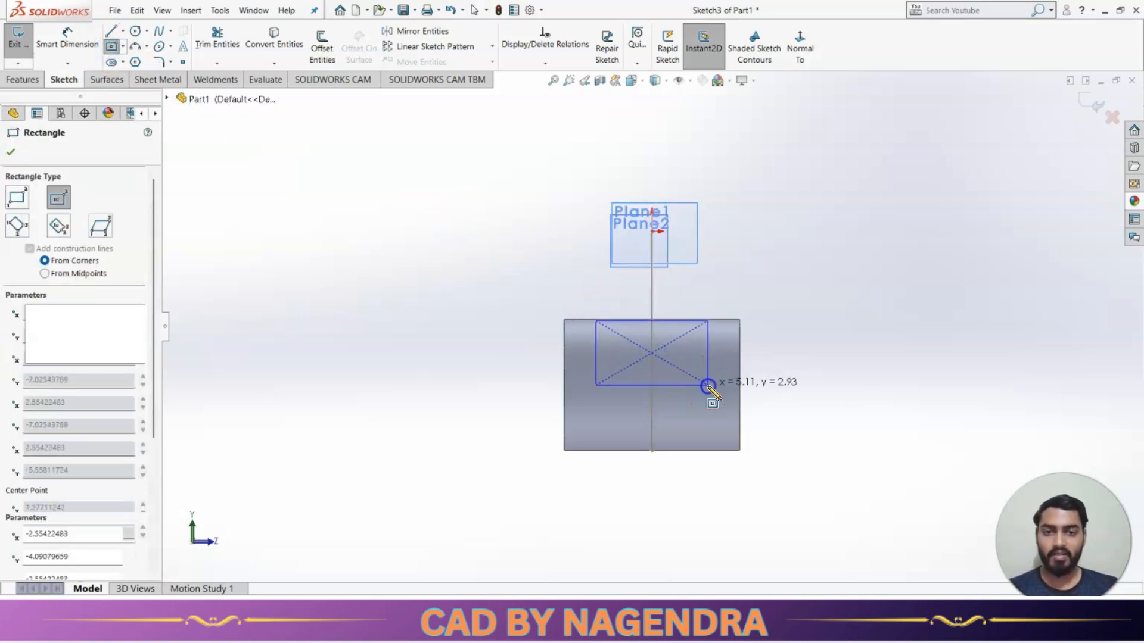
{"action": "left_click", "coordinate": [707, 386]}
Step: Dimension the rectangle on Plane1 as 7.25 mm wide and 5.25 mm high
{"action": "left_click", "coordinate": [67, 37]}
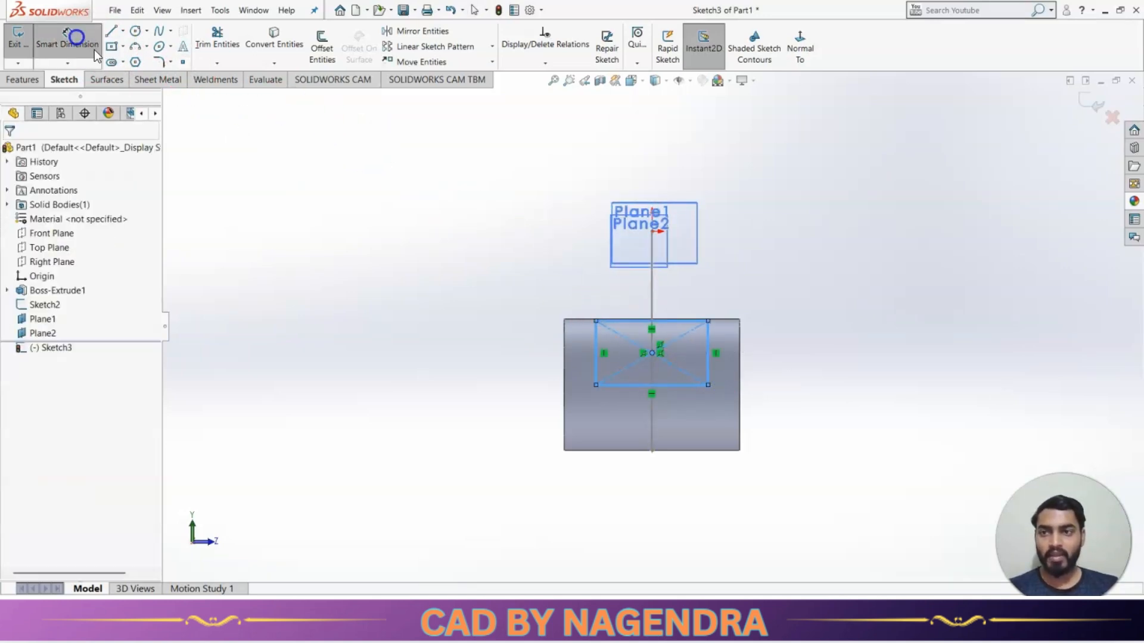
{"action": "left_click", "coordinate": [681, 388]}
{"action": "left_click", "coordinate": [677, 493]}
{"action": "type", "text": "7"}
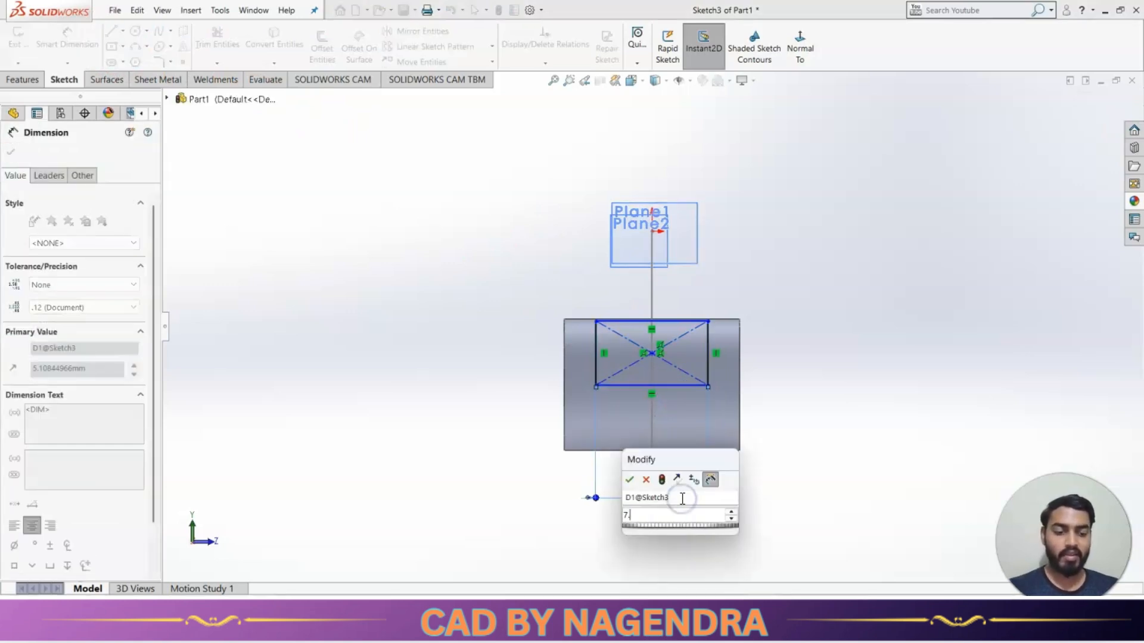
{"action": "type", "text": ".25"}
{"action": "key", "text": "Return"}
{"action": "left_click", "coordinate": [730, 369]}
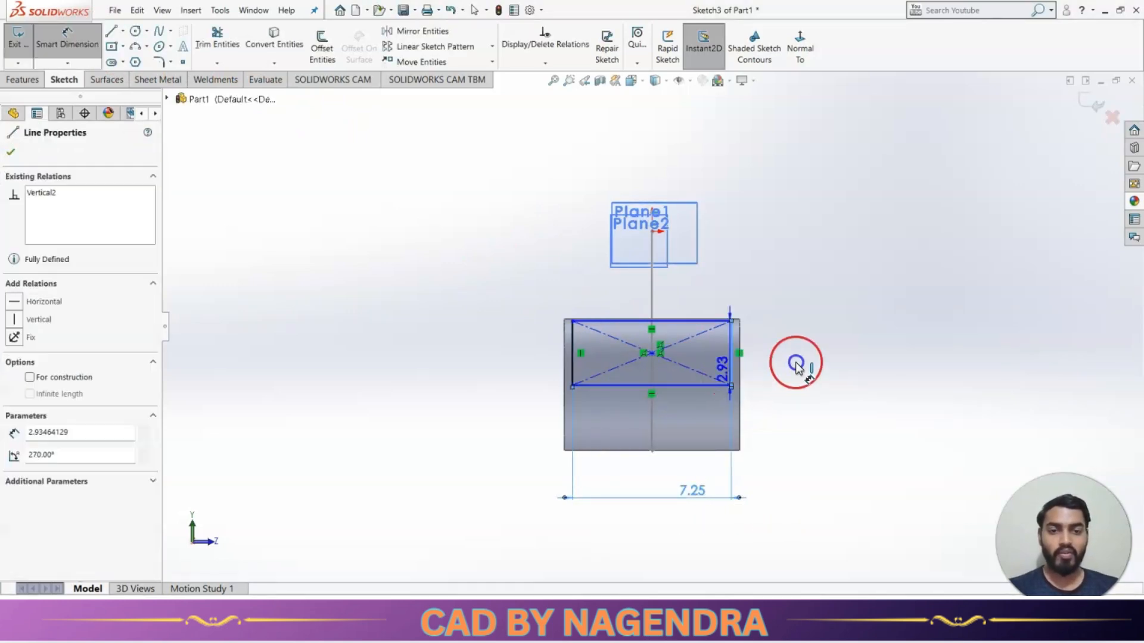
{"action": "left_click", "coordinate": [820, 362]}
{"action": "type", "text": "5.25"}
{"action": "key", "text": "Return"}
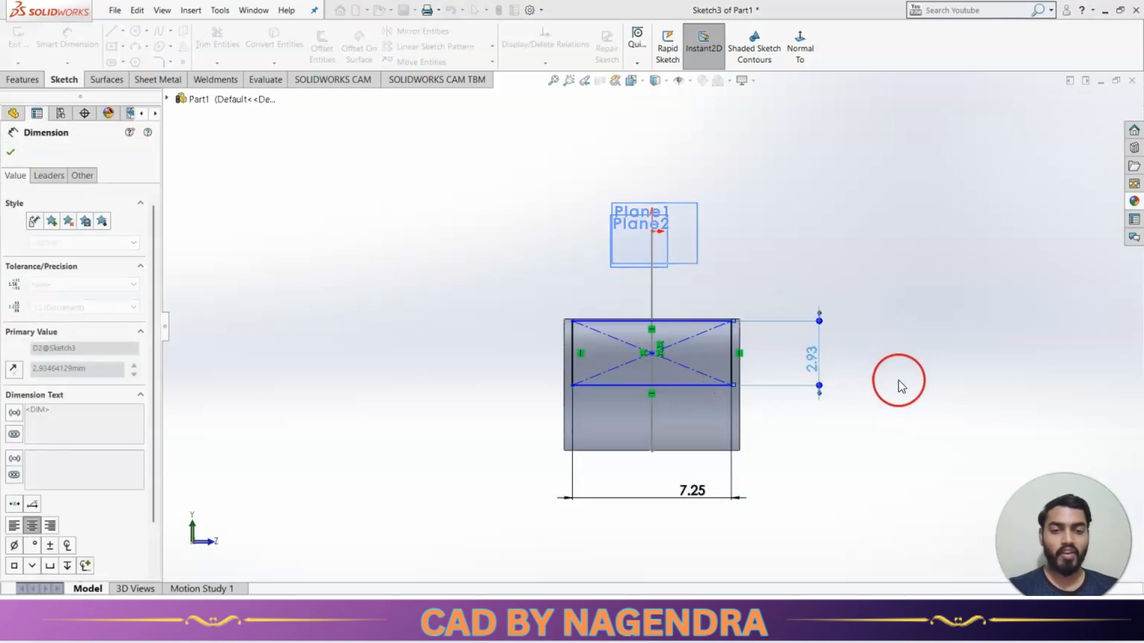
{"action": "left_click", "coordinate": [899, 381]}
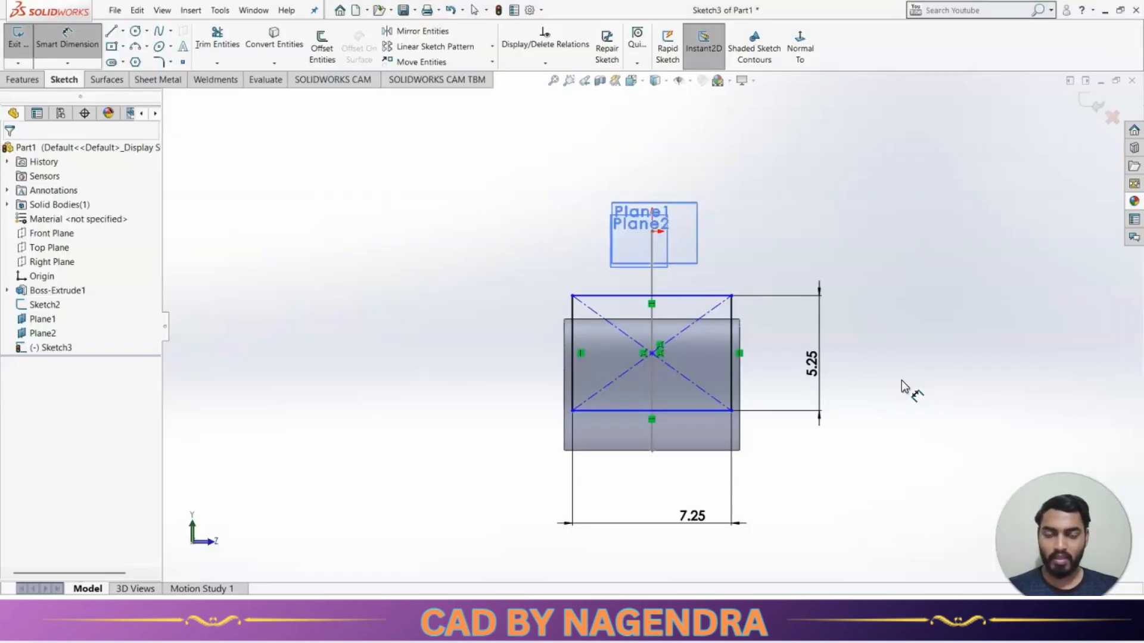
Step: Make the midpoint of the rectangle's upper edge coincident with the duct path's outer endpoint and exit the sketch
{"action": "scroll", "coordinate": [881, 358], "scroll_direction": "up", "scroll_amount": 2}
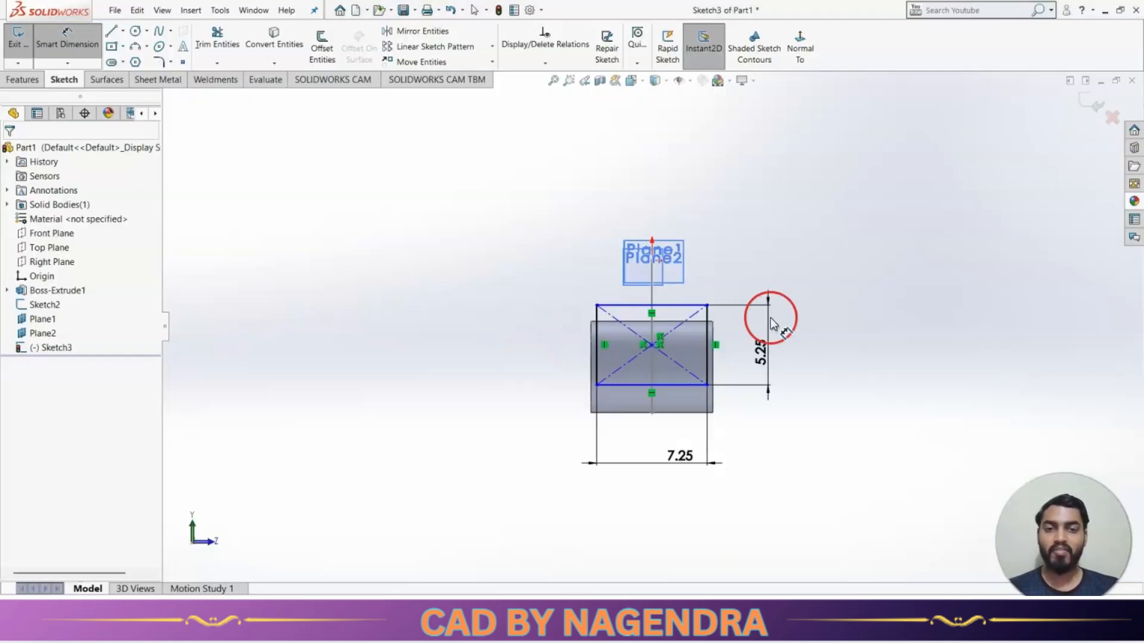
{"action": "middle_click_drag", "start_coordinate": [798, 310], "coordinate": [601, 338]}
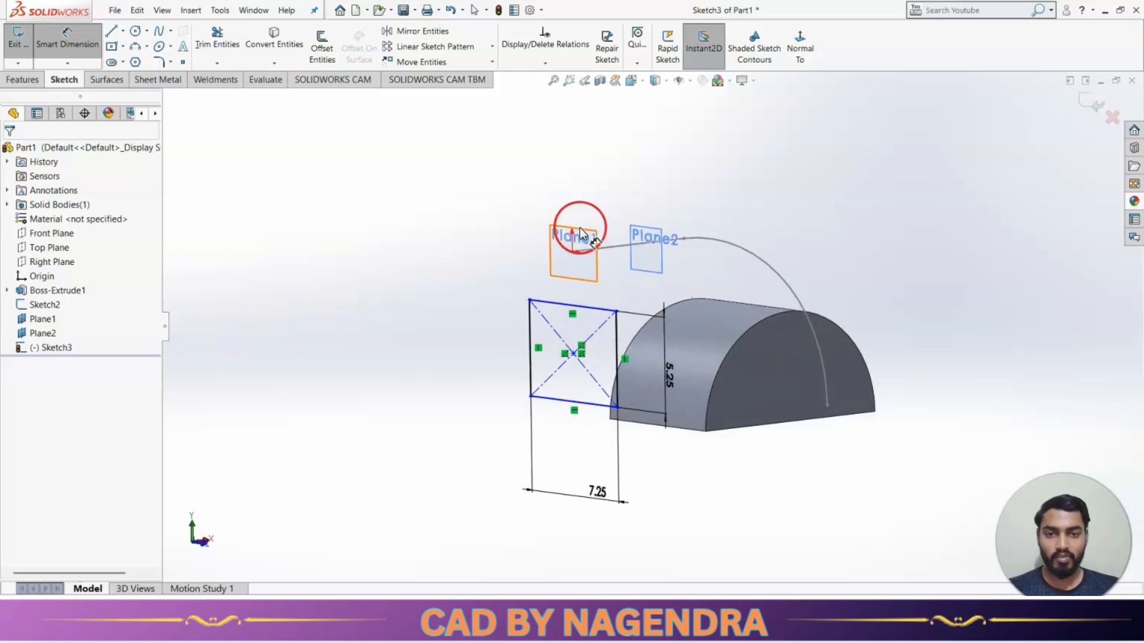
{"action": "key", "text": "Escape"}
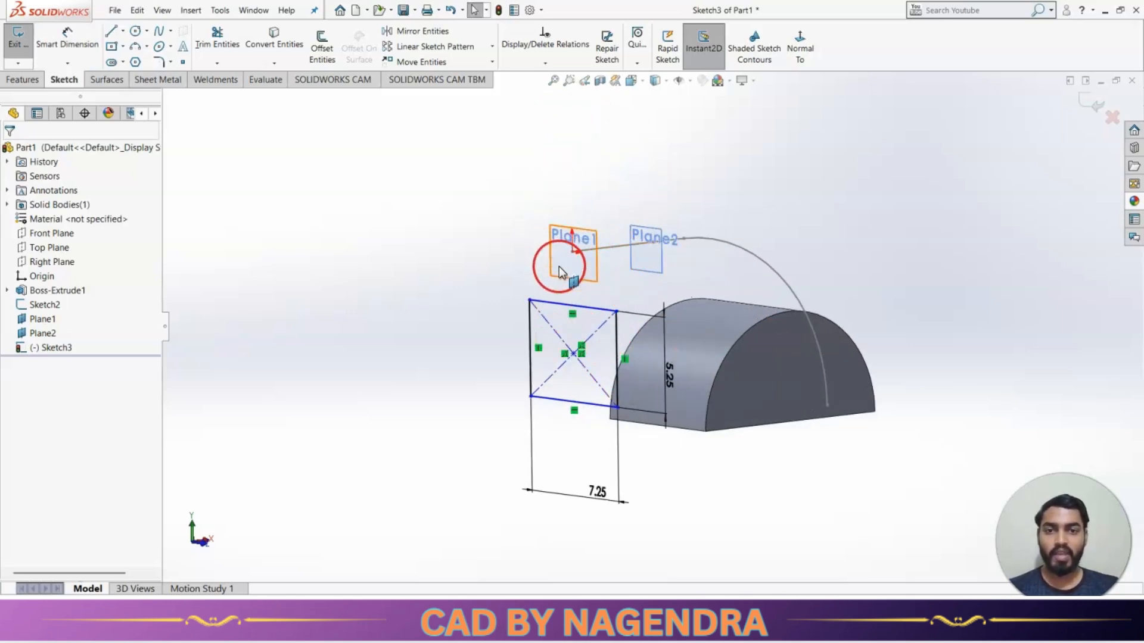
{"action": "left_click", "coordinate": [573, 252]}
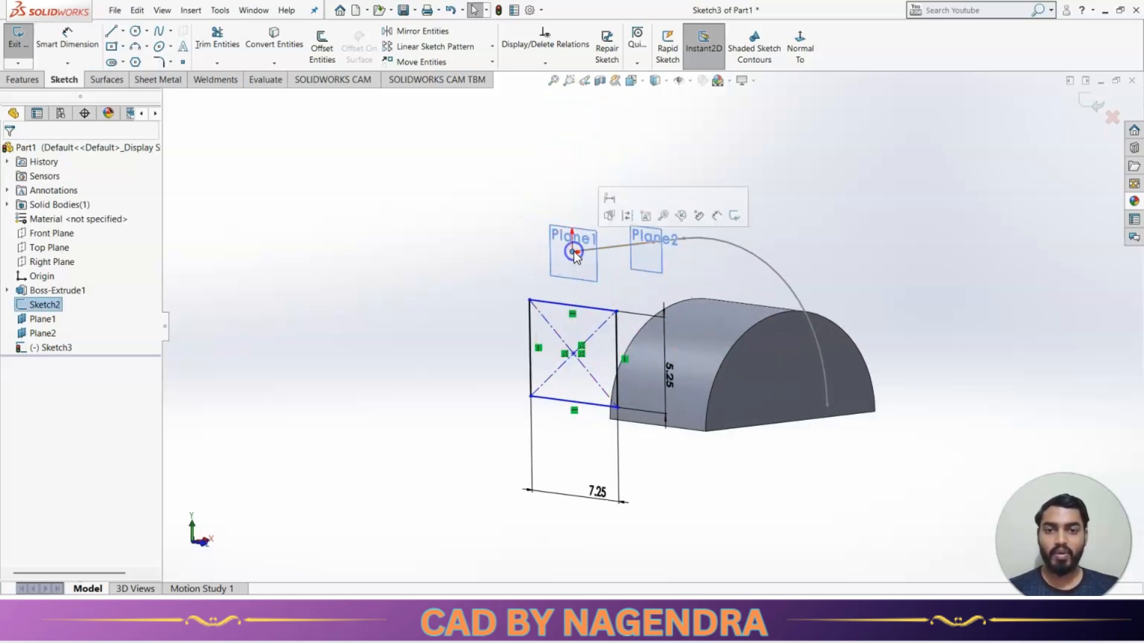
{"action": "left_click", "coordinate": [573, 308], "text": "ctrl"}
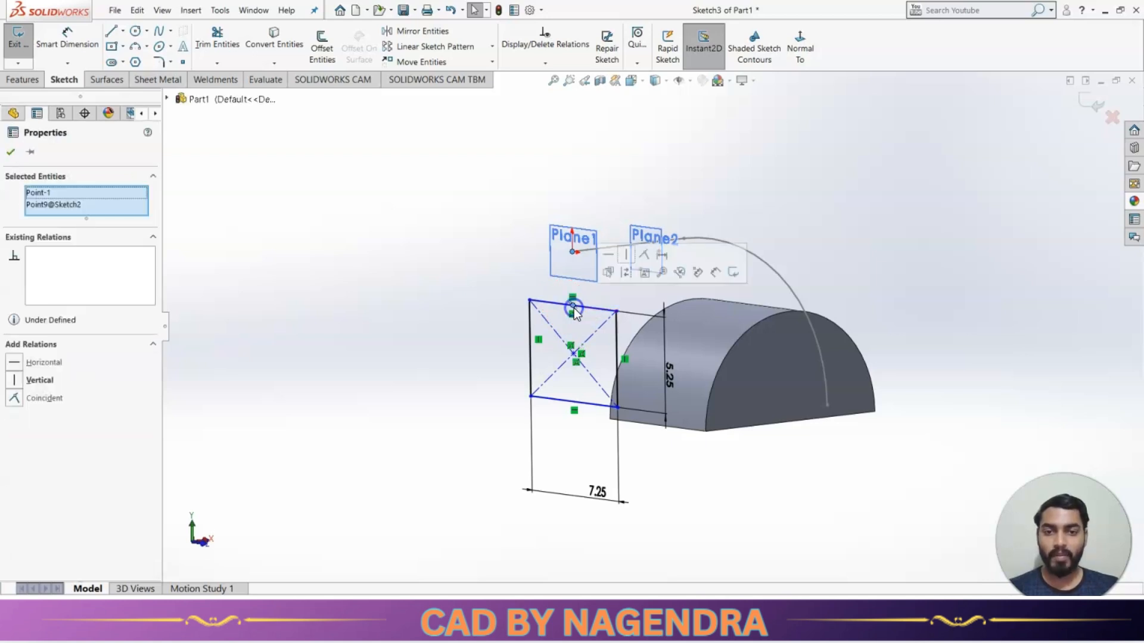
{"action": "left_click", "coordinate": [645, 255]}
{"action": "left_click", "coordinate": [468, 248]}
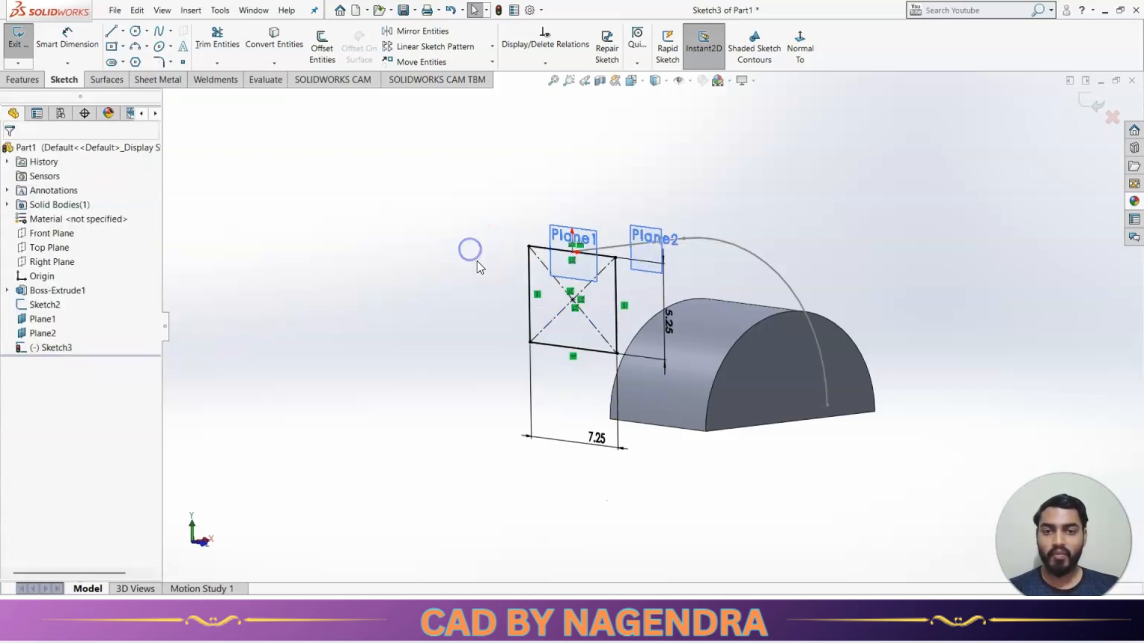
{"action": "left_click", "coordinate": [573, 301]}
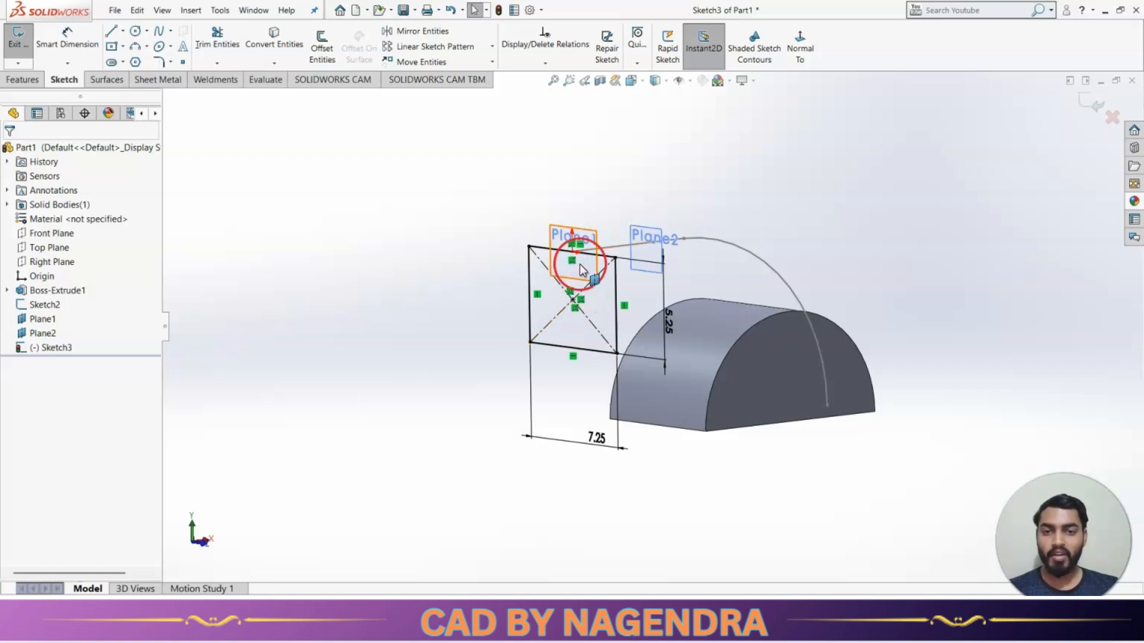
{"action": "mouse_move", "coordinate": [672, 446]}
{"action": "middle_mouse_down"}
{"action": "mouse_move", "coordinate": [621, 434]}
{"action": "mouse_move", "coordinate": [613, 452]}
{"action": "mouse_move", "coordinate": [666, 468]}
{"action": "middle_mouse_up"}
{"action": "left_click", "coordinate": [1086, 103]}
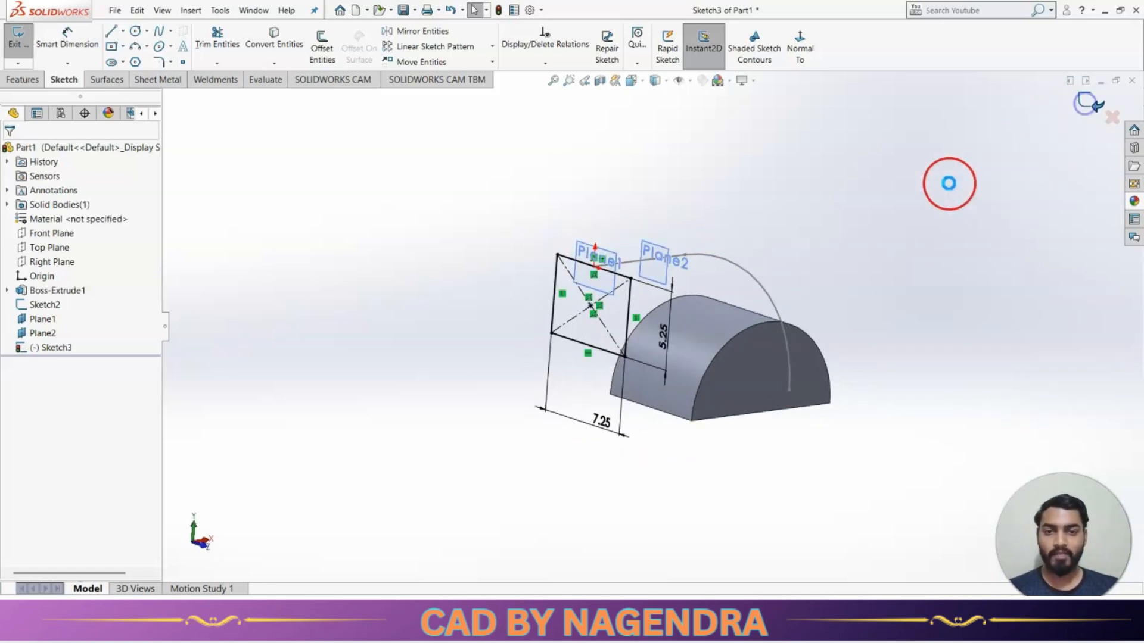
Step: Sketch a center rectangle about 5.15 by 3.46 mm on Plane2, centered on the duct path's vertical projection
{"action": "left_click", "coordinate": [658, 257]}
{"action": "left_click", "coordinate": [717, 210]}
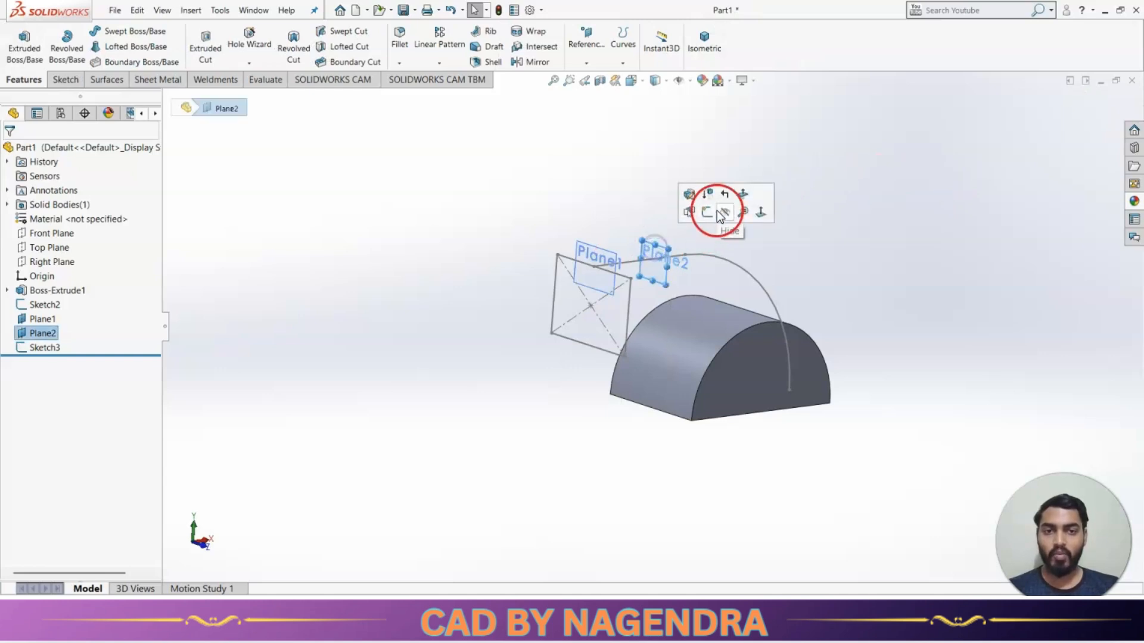
{"action": "left_click", "coordinate": [816, 41]}
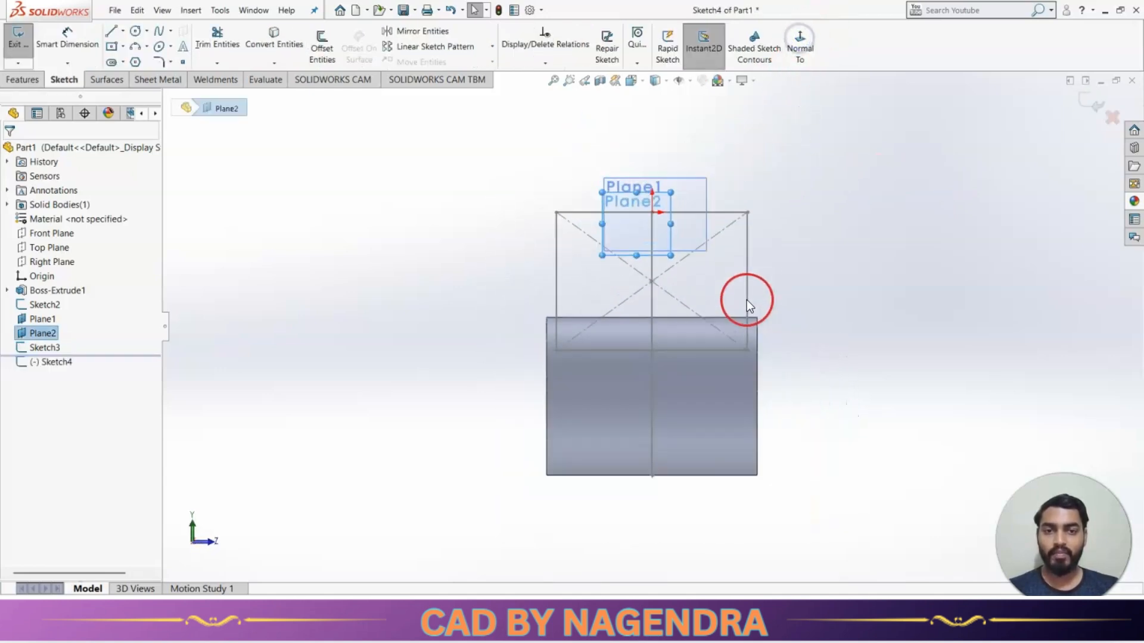
{"action": "left_click", "coordinate": [112, 46]}
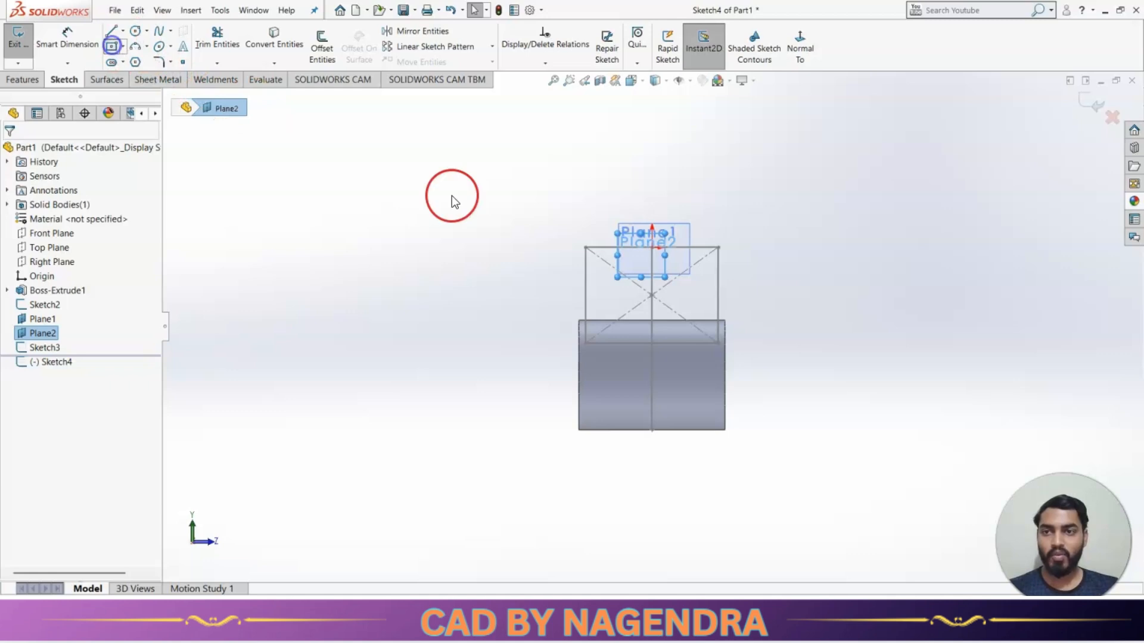
{"action": "left_click_drag", "start_coordinate": [652, 361], "coordinate": [699, 392]}
Step: Dimension the Plane2 rectangle as 4.2 mm high and 5.75 mm wide, checking the width in Section AA of the drawing
{"action": "left_click", "coordinate": [62, 34]}
{"action": "left_click", "coordinate": [701, 364]}
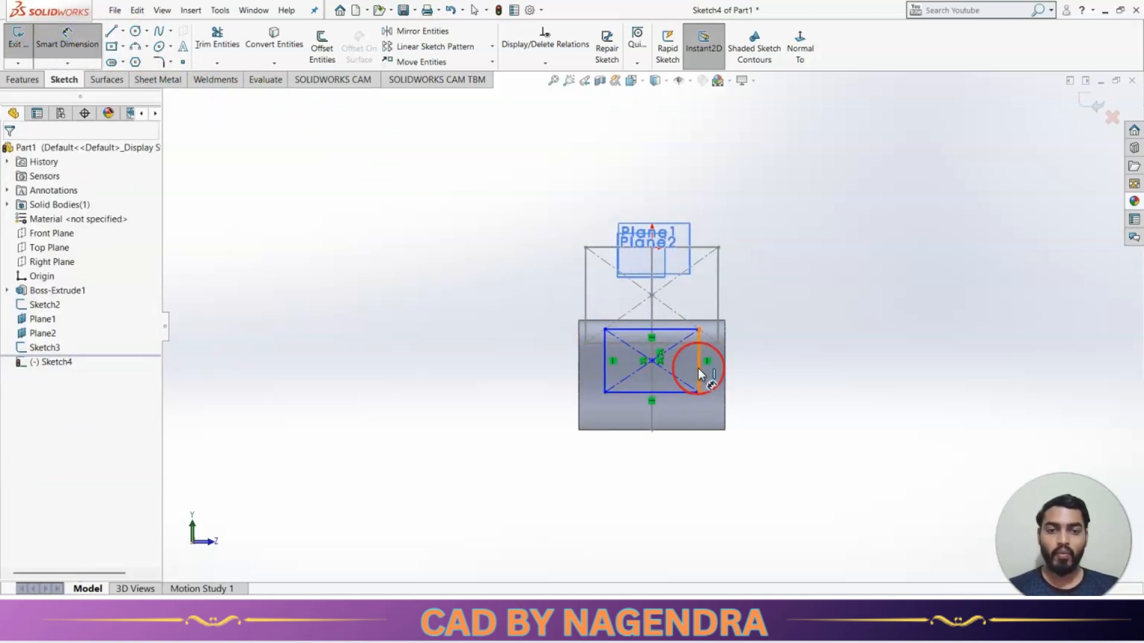
{"action": "left_click", "coordinate": [781, 371]}
{"action": "type", "text": "4.2"}
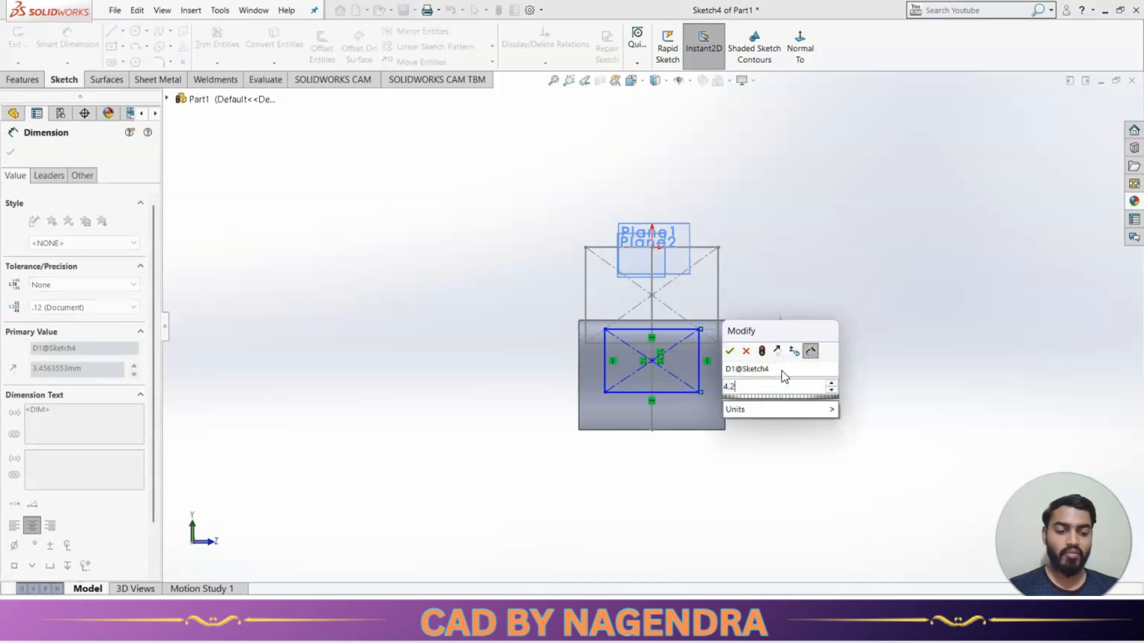
{"action": "key", "text": "Return"}
{"action": "left_click", "coordinate": [664, 400]}
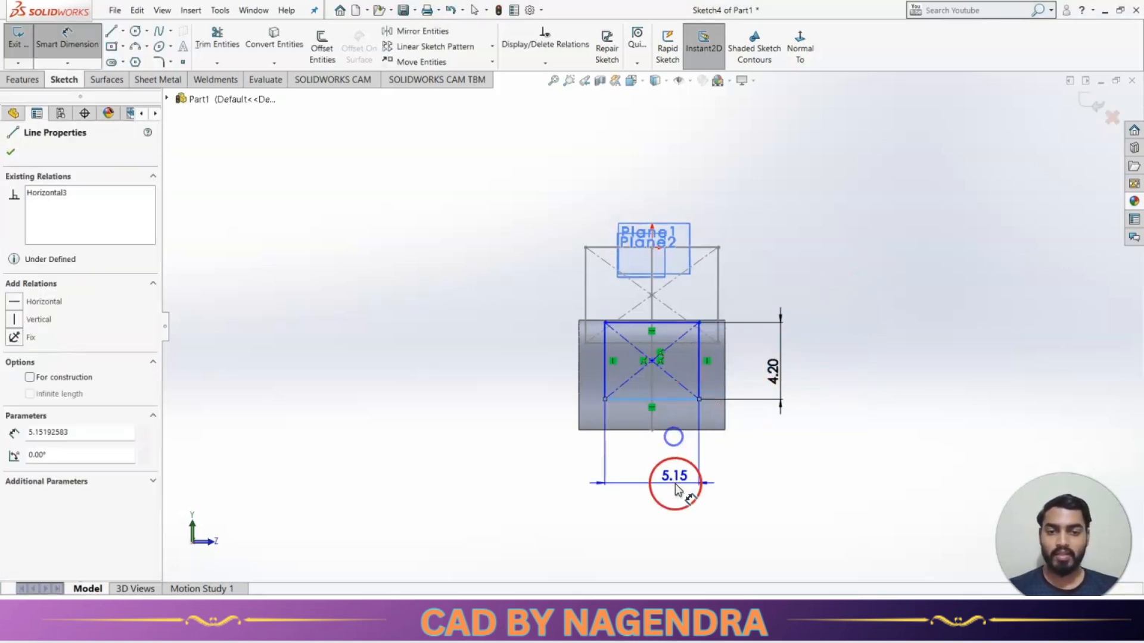
{"action": "key", "text": "alt+Tab"}
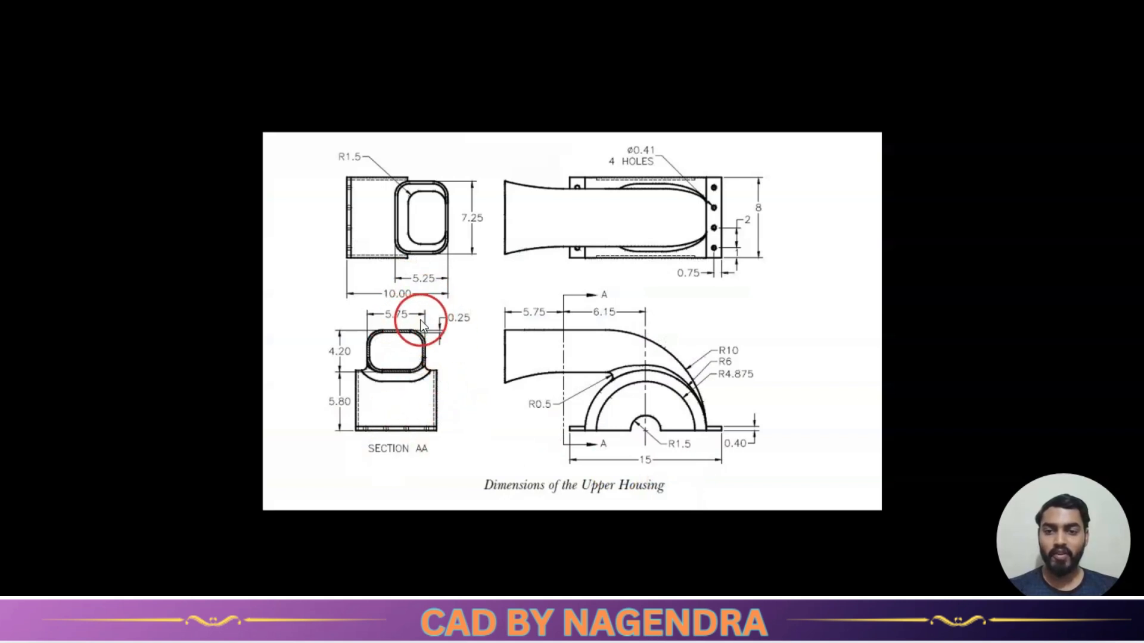
{"action": "key", "text": "alt+Tab"}
{"action": "left_click", "coordinate": [663, 471]}
{"action": "type", "text": "5."}
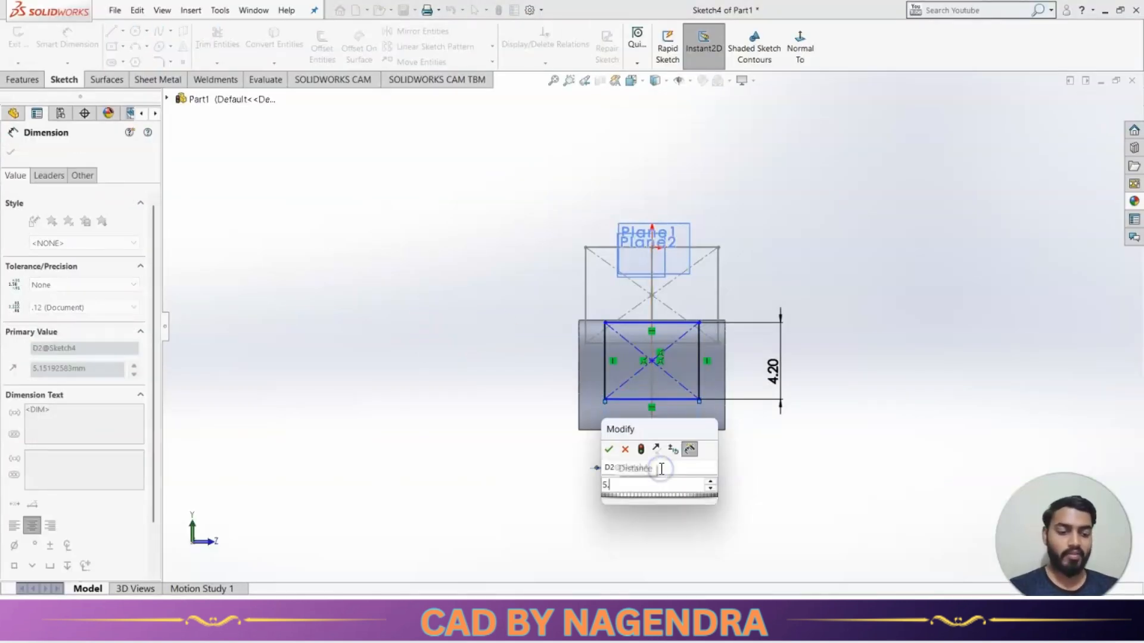
{"action": "type", "text": "75"}
{"action": "key", "text": "Return"}
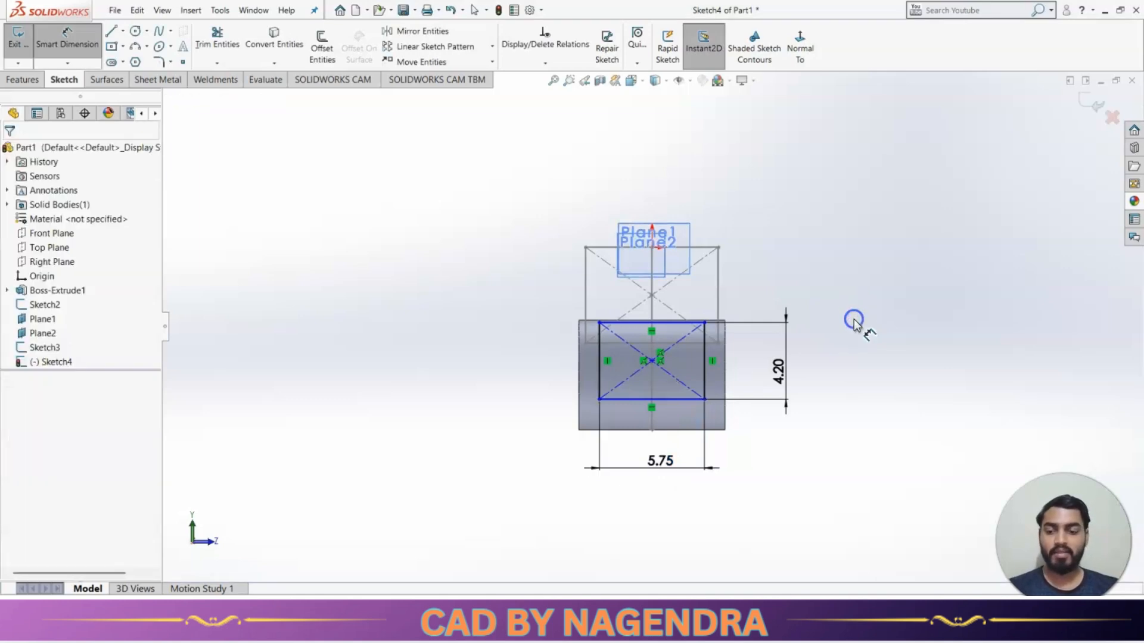
Step: Make the midpoint of the smaller rectangle's upper edge coincident with the path point on Plane2 and exit the sketch
{"action": "key", "text": "Escape"}
{"action": "middle_click_drag", "start_coordinate": [856, 325], "coordinate": [775, 352]}
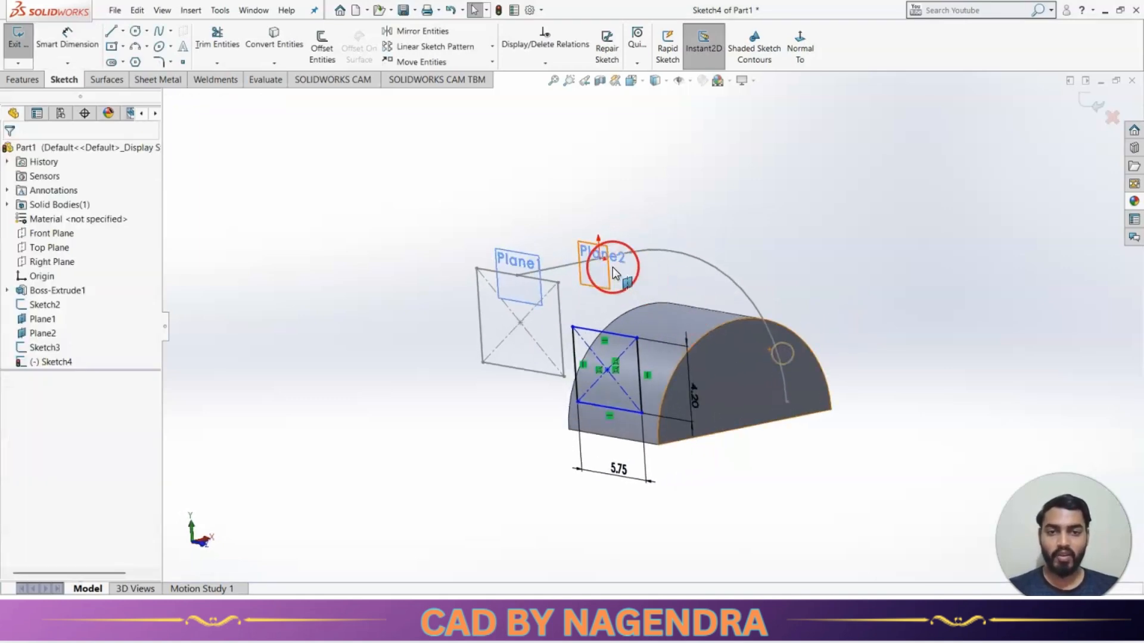
{"action": "left_click", "coordinate": [603, 333], "text": "ctrl"}
{"action": "left_click", "coordinate": [673, 280]}
{"action": "left_click", "coordinate": [845, 234]}
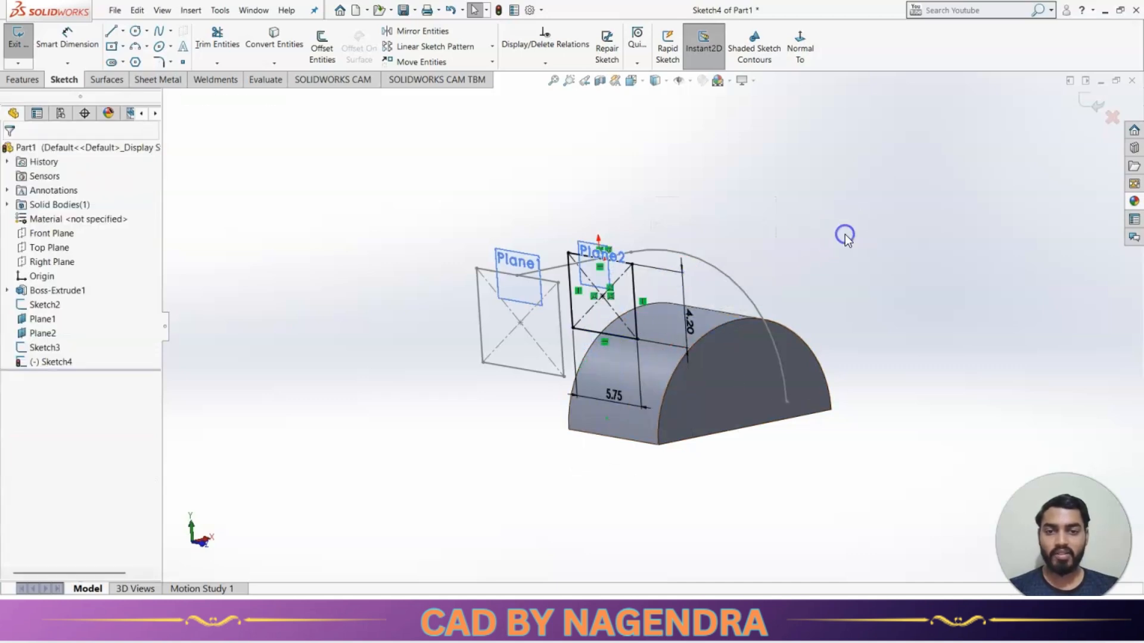
{"action": "left_click", "coordinate": [1086, 104]}
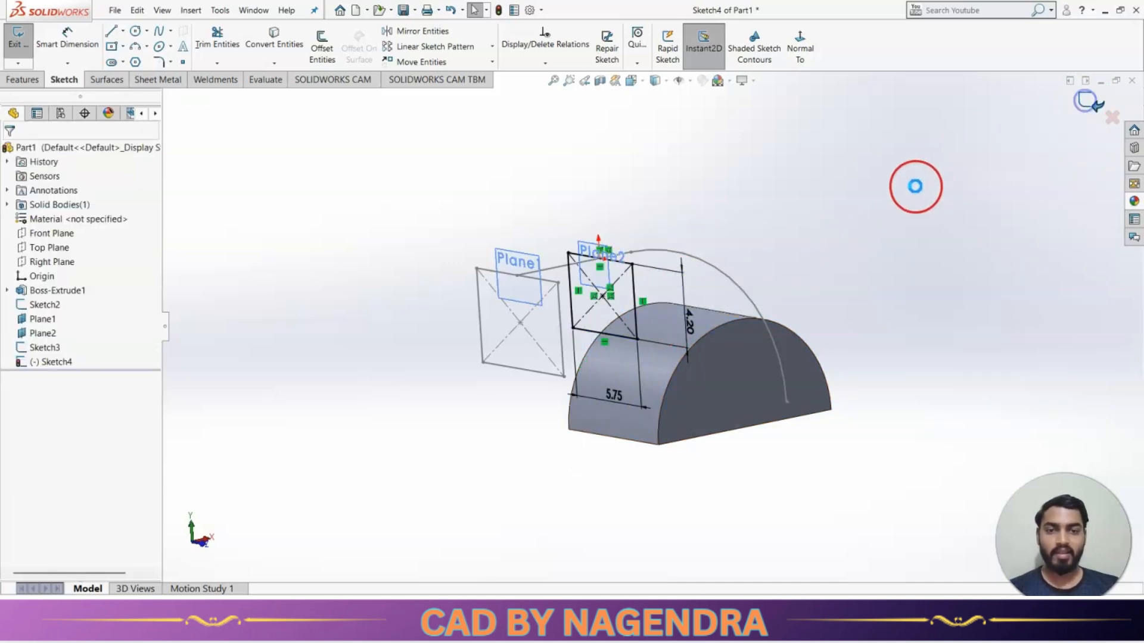
Step: Hide Plane2 and Plane1 in the isometric view
{"action": "left_click", "coordinate": [720, 40]}
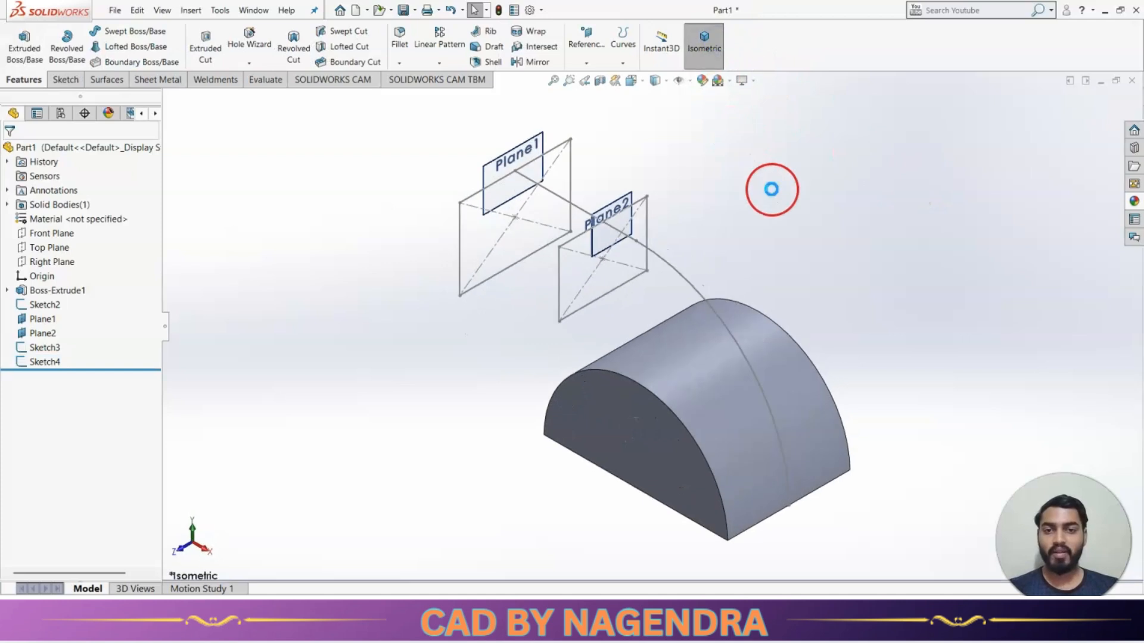
{"action": "right_click", "coordinate": [611, 198]}
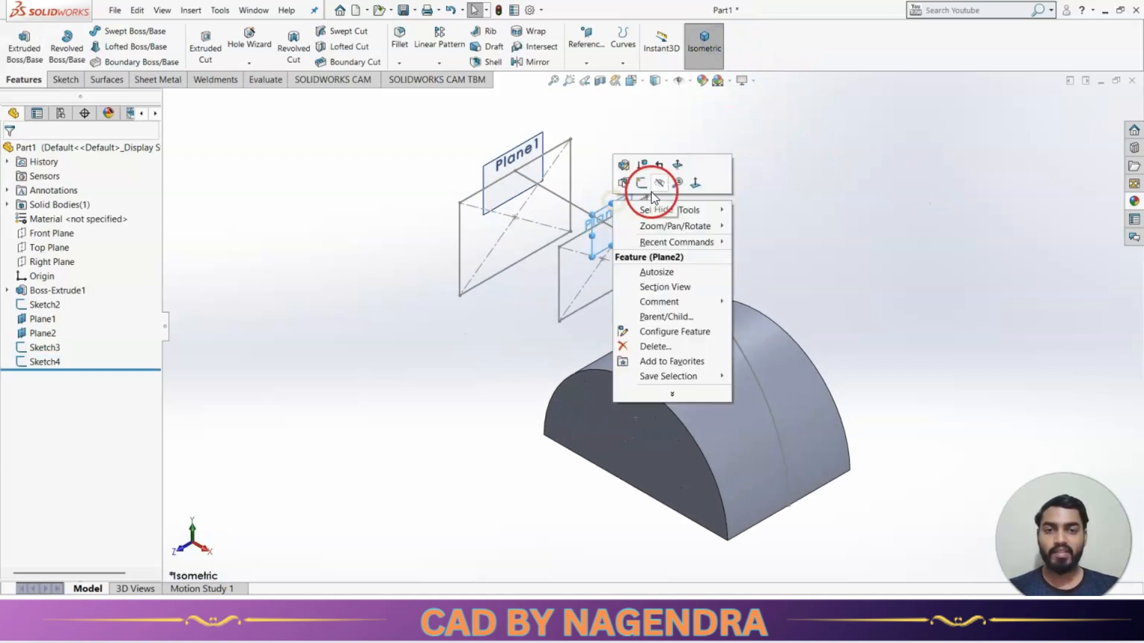
{"action": "left_click", "coordinate": [660, 185]}
{"action": "right_click", "coordinate": [534, 146]}
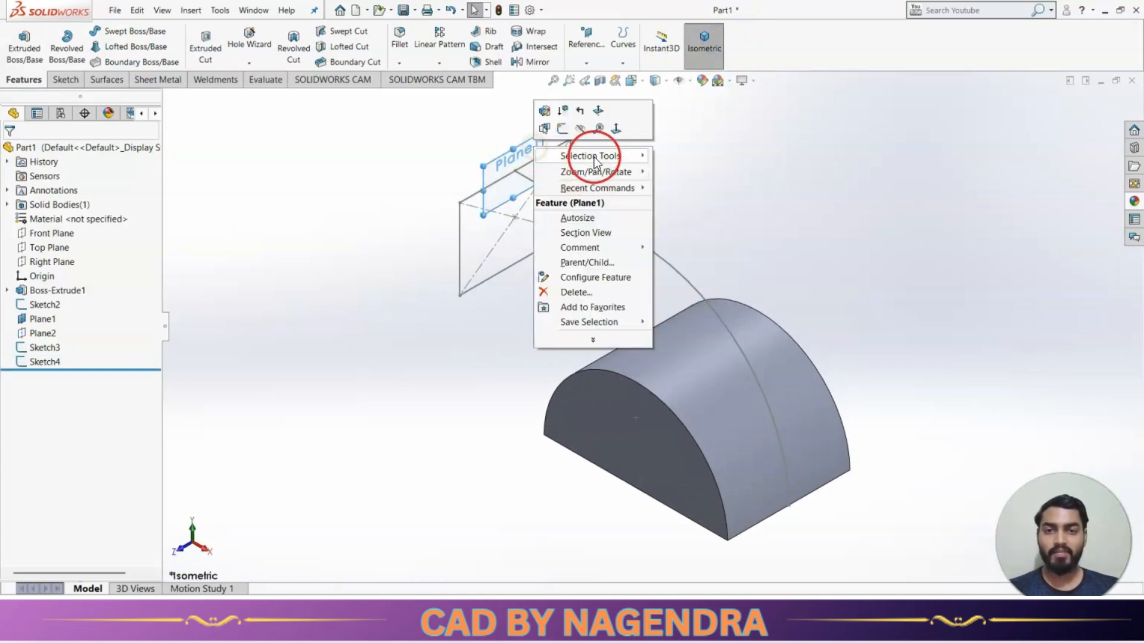
{"action": "left_click", "coordinate": [582, 130]}
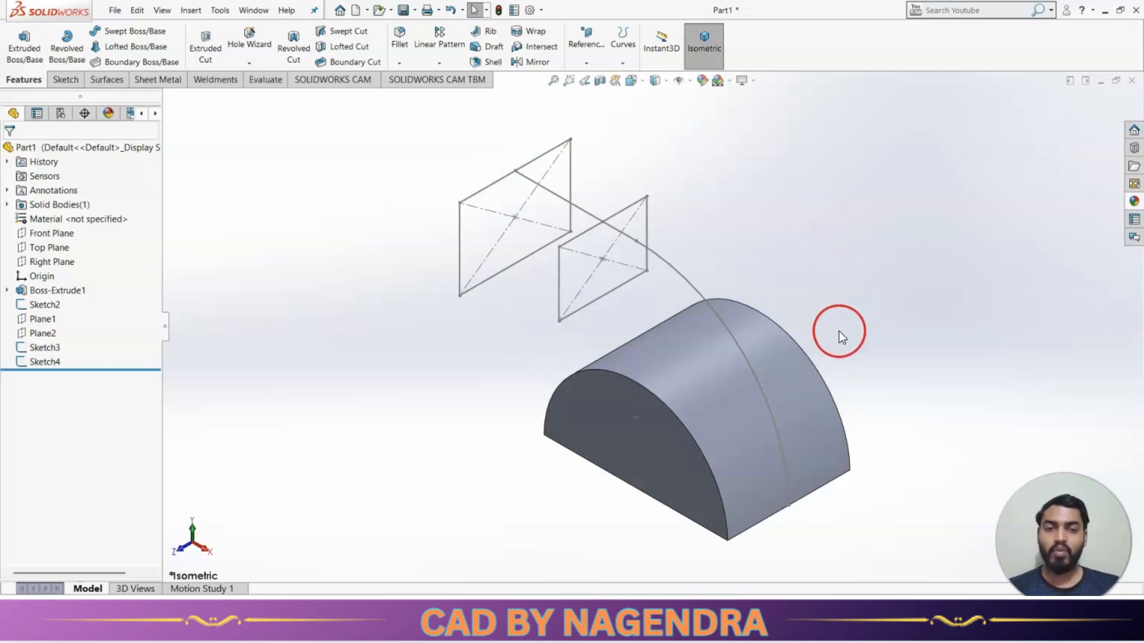
Step: Loft a solid between the outer duct rectangle and the smaller rectangle nearer the half-cylinder
{"action": "mouse_move", "coordinate": [839, 331]}
{"action": "middle_mouse_down"}
{"action": "mouse_move", "coordinate": [885, 259]}
{"action": "mouse_move", "coordinate": [991, 283]}
{"action": "mouse_move", "coordinate": [844, 321]}
{"action": "middle_mouse_up"}
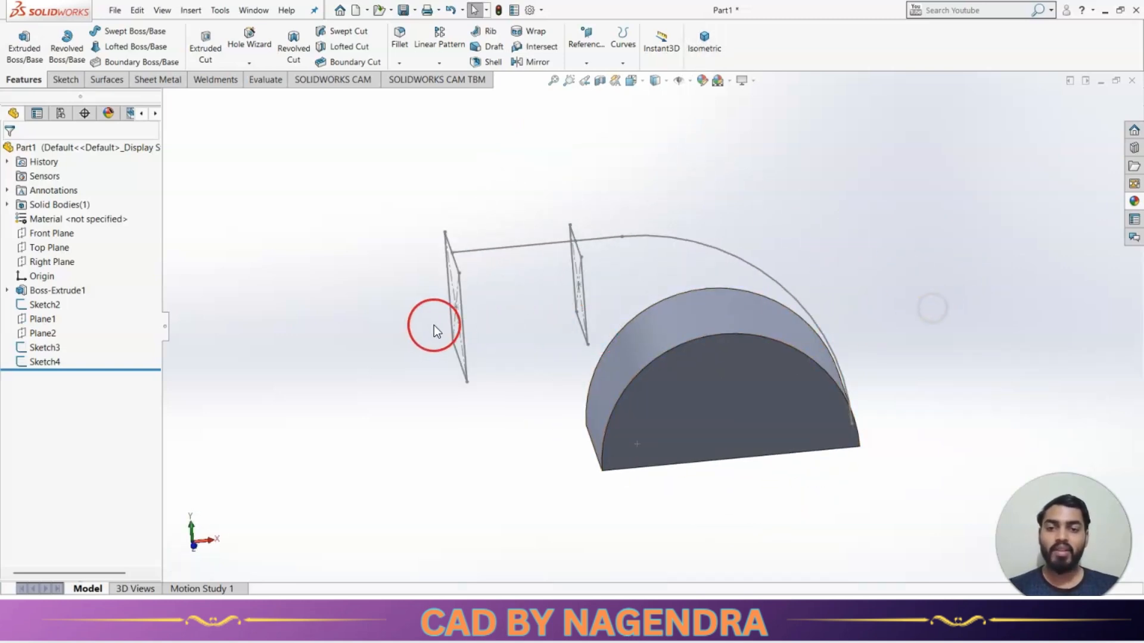
{"action": "middle_click_drag", "start_coordinate": [601, 294], "coordinate": [631, 289]}
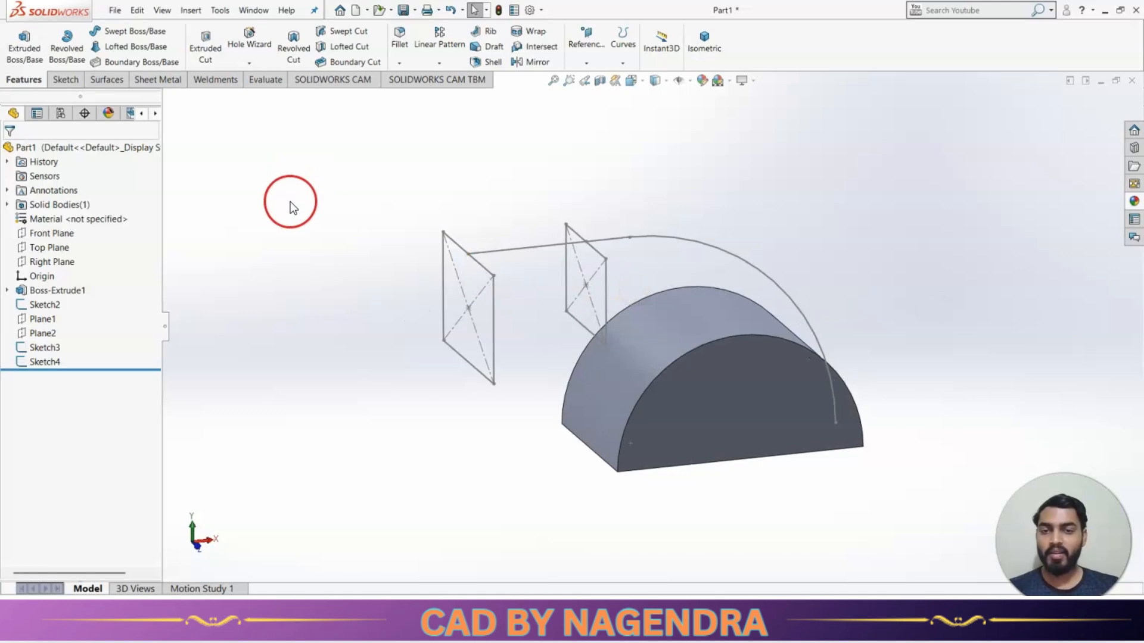
{"action": "scroll", "coordinate": [516, 321], "scroll_direction": "down", "scroll_amount": 2}
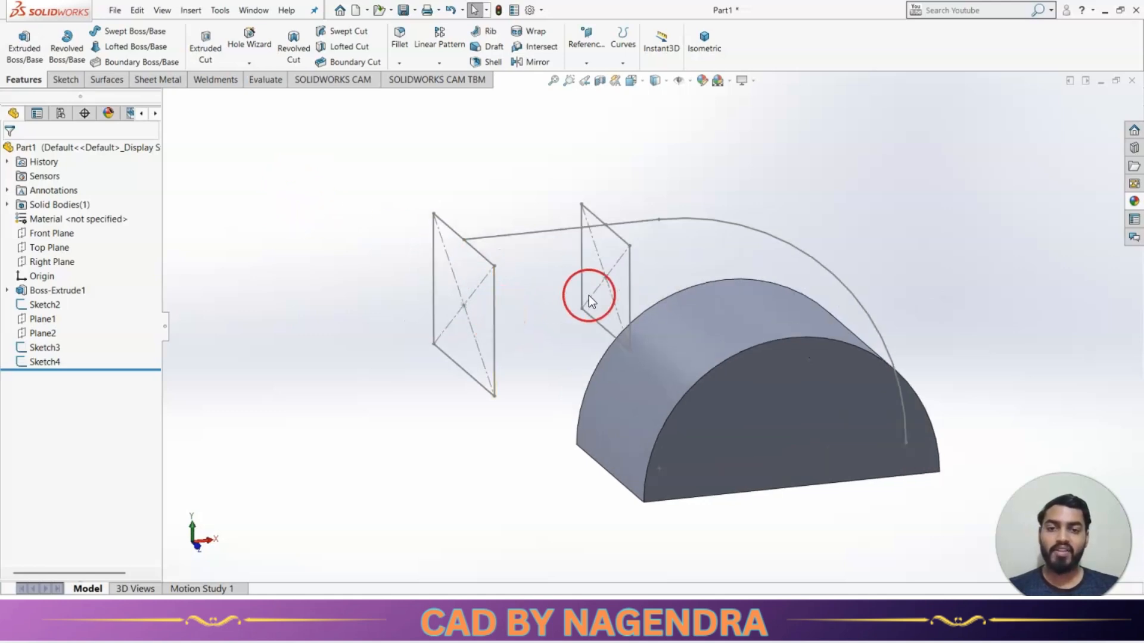
{"action": "left_click", "coordinate": [127, 47]}
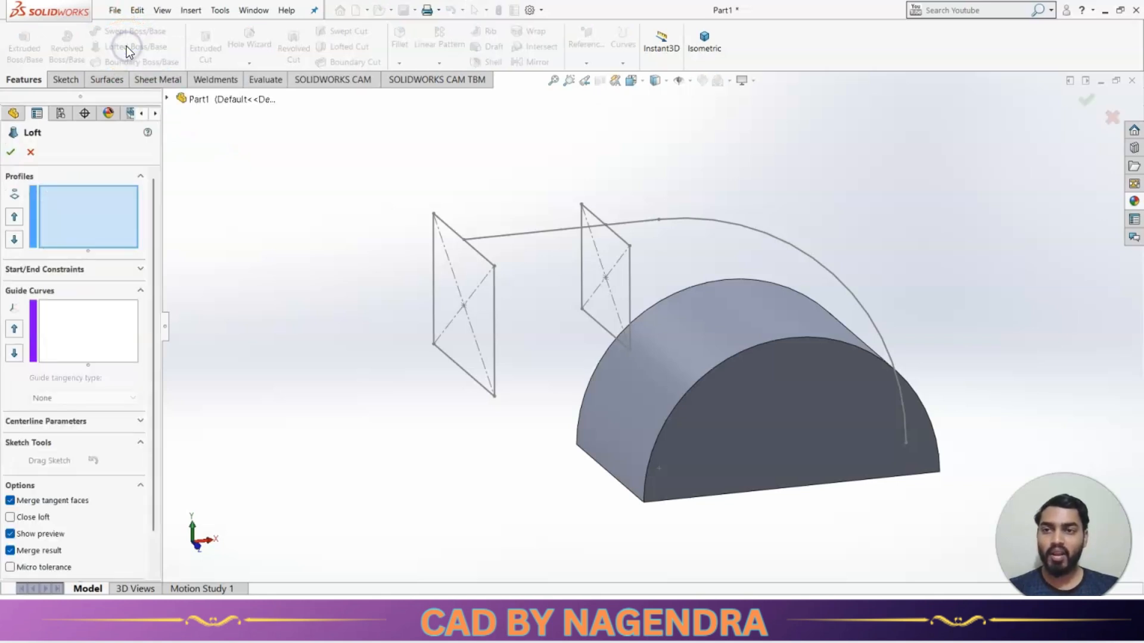
{"action": "left_click", "coordinate": [495, 320]}
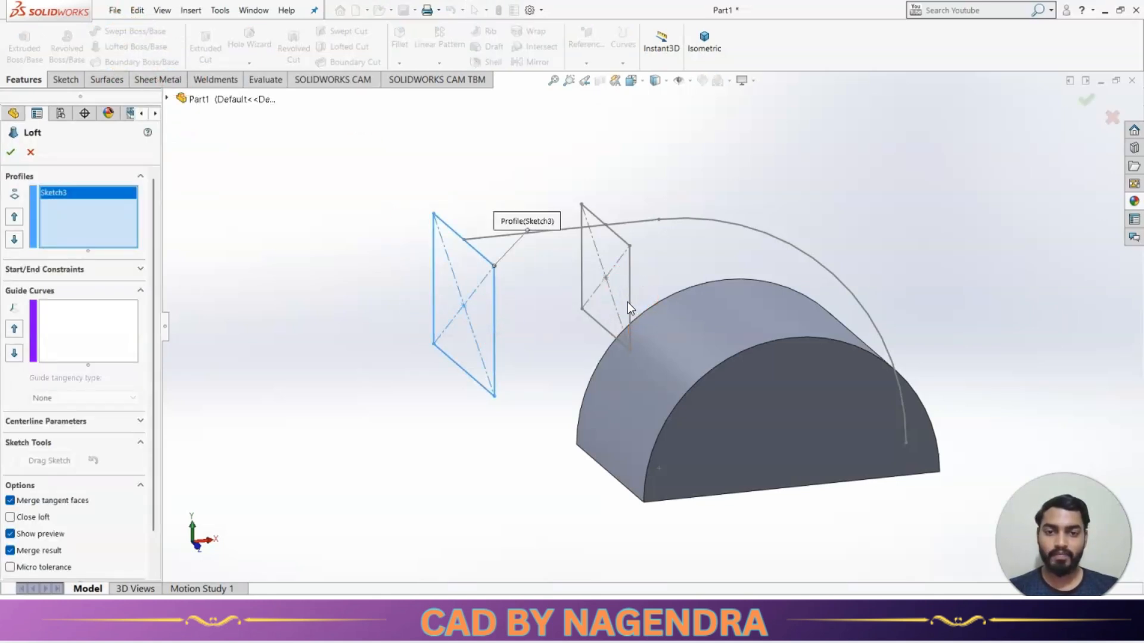
{"action": "left_click", "coordinate": [630, 294]}
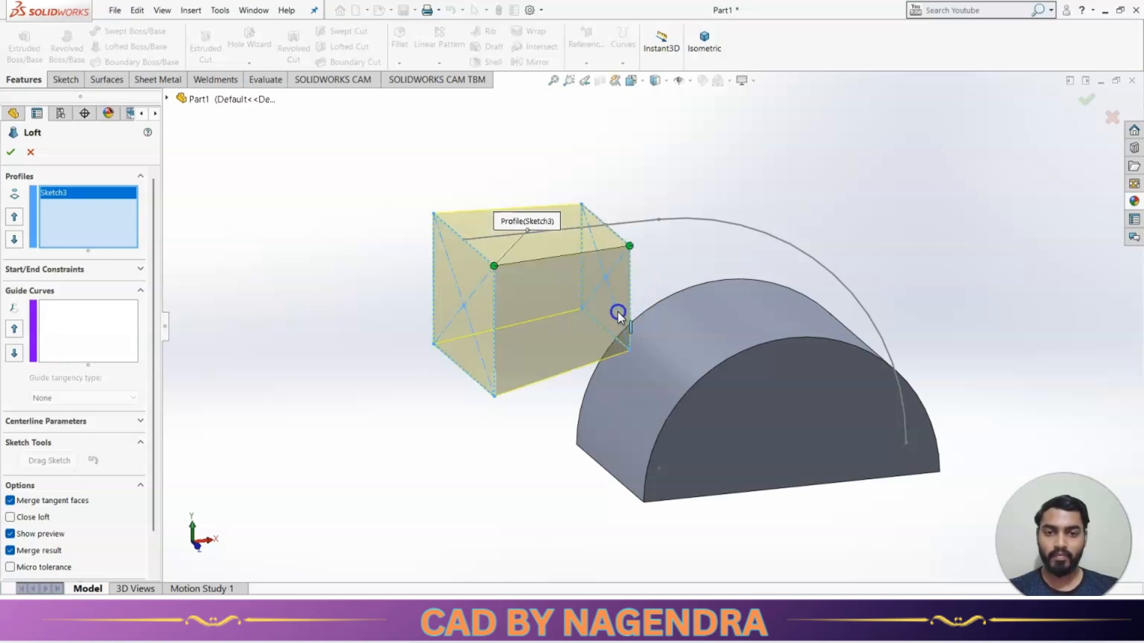
{"action": "mouse_move", "coordinate": [437, 458]}
{"action": "middle_mouse_down"}
{"action": "mouse_move", "coordinate": [534, 407]}
{"action": "mouse_move", "coordinate": [470, 409]}
{"action": "middle_mouse_up"}
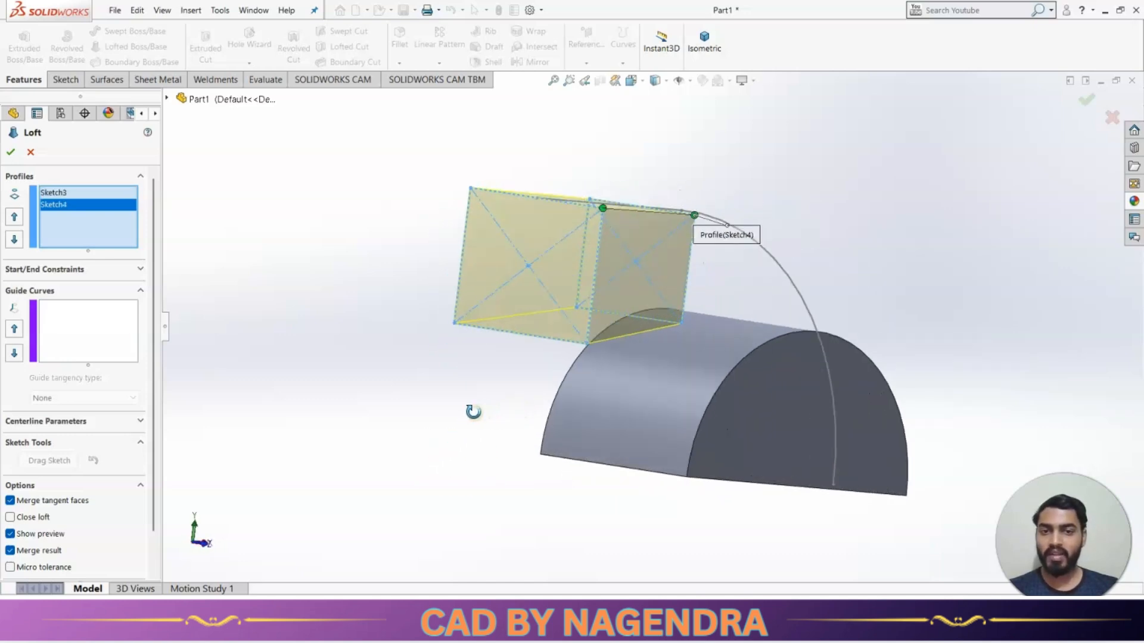
{"action": "left_click", "coordinate": [13, 151]}
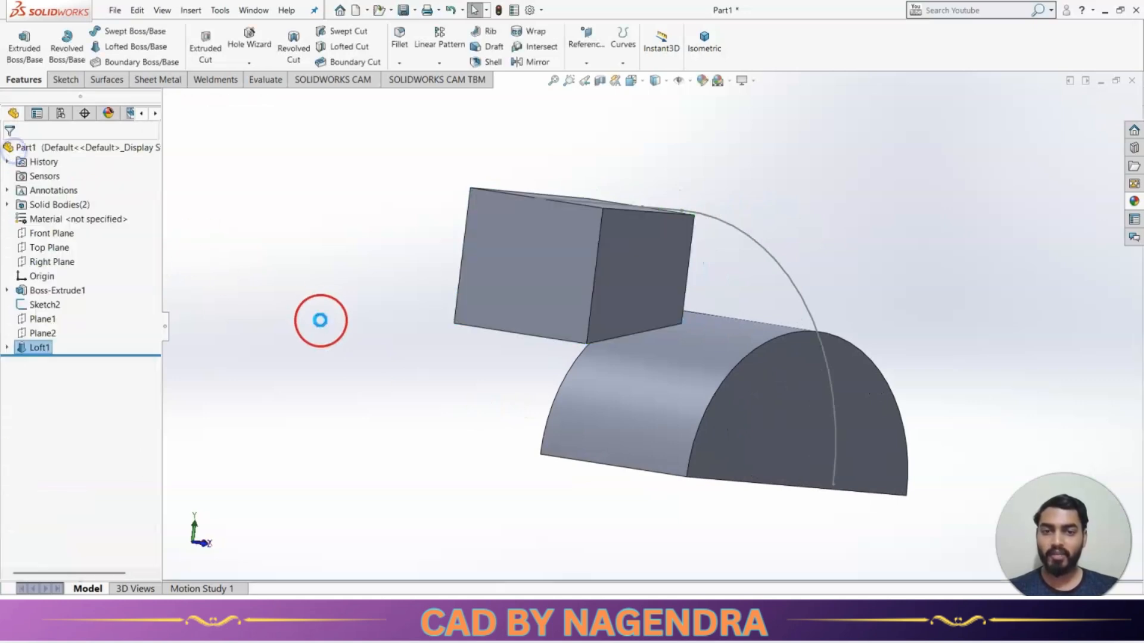
Step: Sweep the loft's inner end face along the curved duct path into the half-cylinder body
{"action": "middle_click_drag", "start_coordinate": [366, 345], "coordinate": [348, 389]}
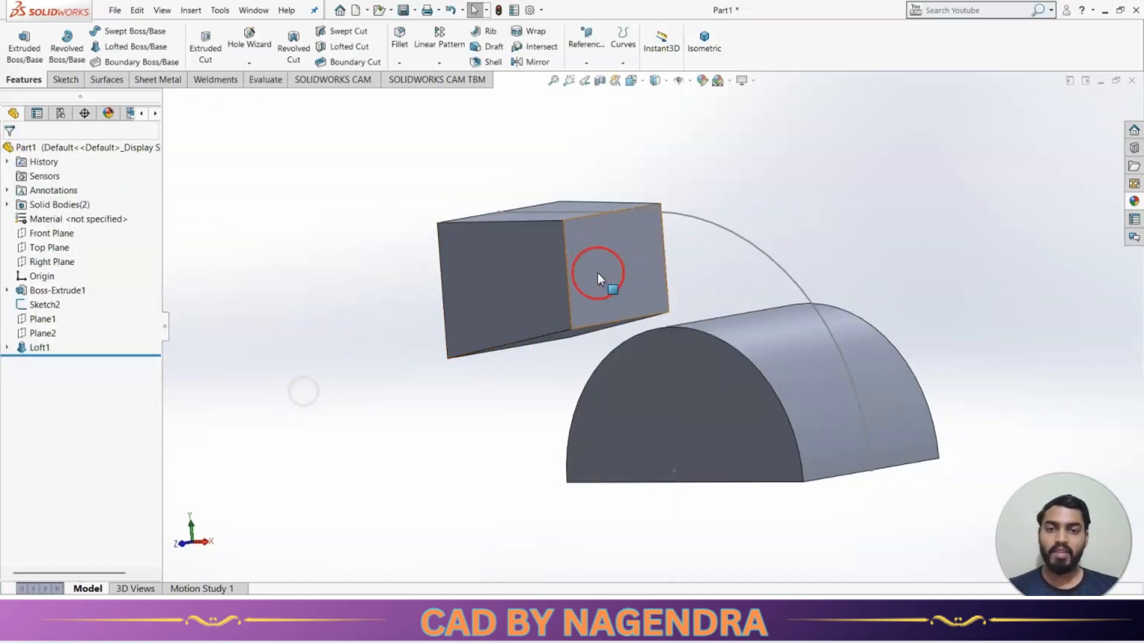
{"action": "middle_click_drag", "start_coordinate": [598, 273], "coordinate": [631, 263]}
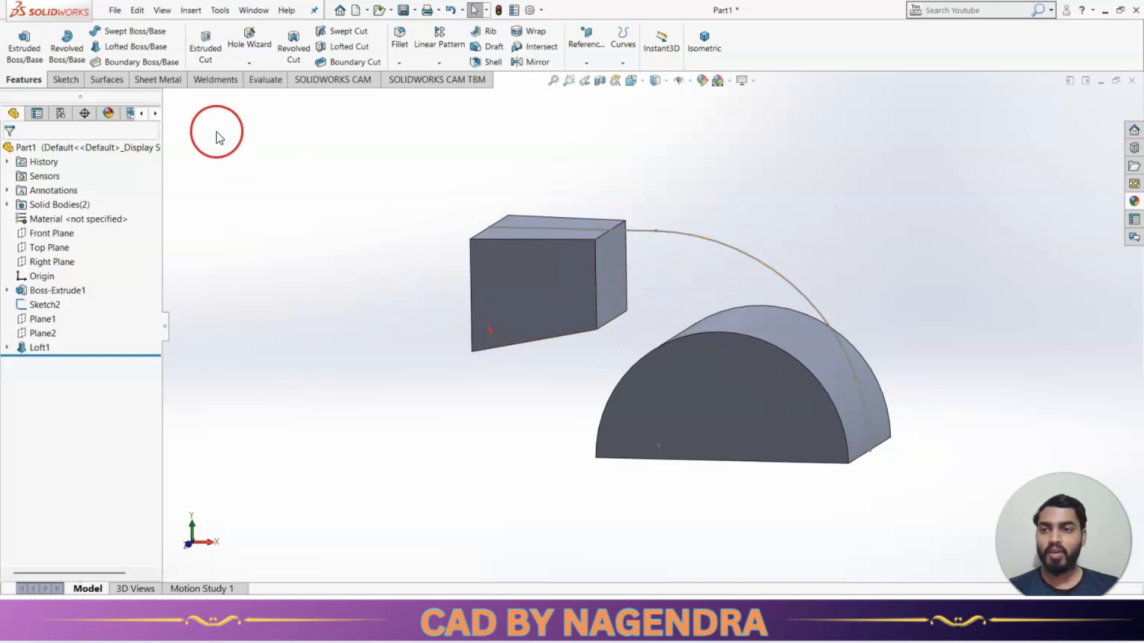
{"action": "left_click", "coordinate": [144, 32]}
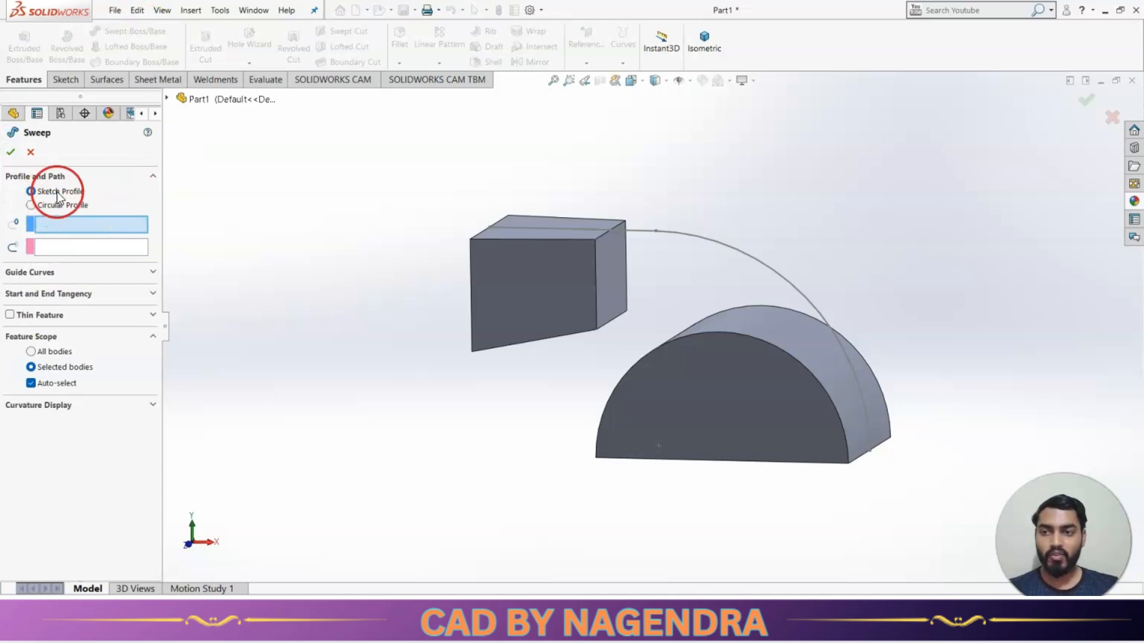
{"action": "left_click", "coordinate": [616, 285]}
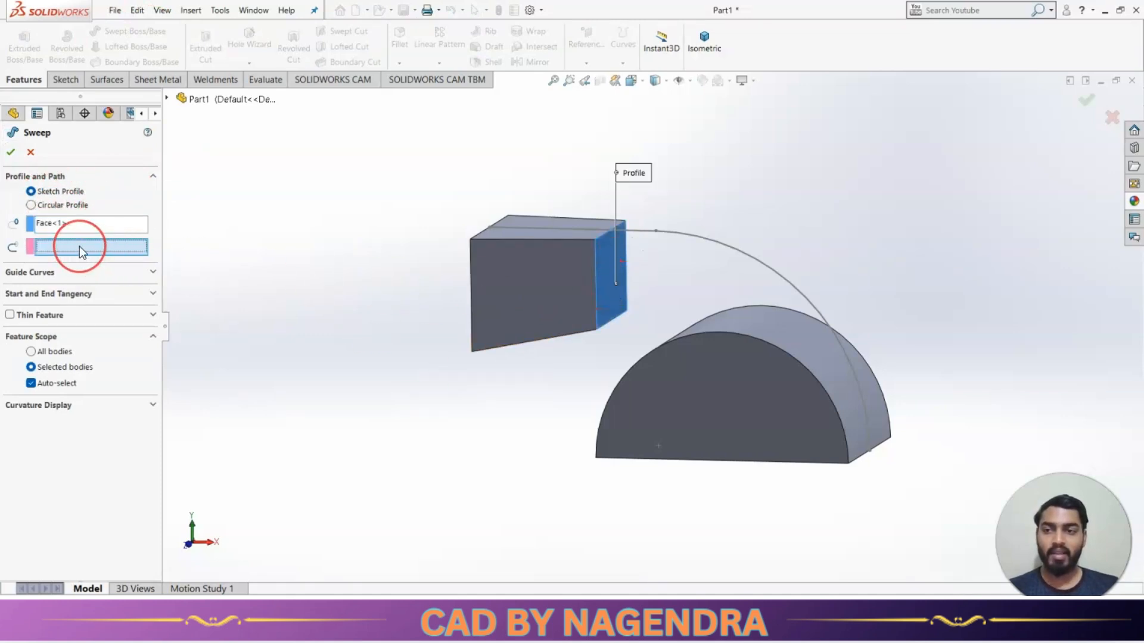
{"action": "left_click", "coordinate": [735, 256]}
{"action": "mouse_move", "coordinate": [475, 449]}
{"action": "middle_mouse_down"}
{"action": "mouse_move", "coordinate": [549, 455]}
{"action": "mouse_move", "coordinate": [462, 453]}
{"action": "middle_mouse_up"}
{"action": "left_click", "coordinate": [11, 151]}
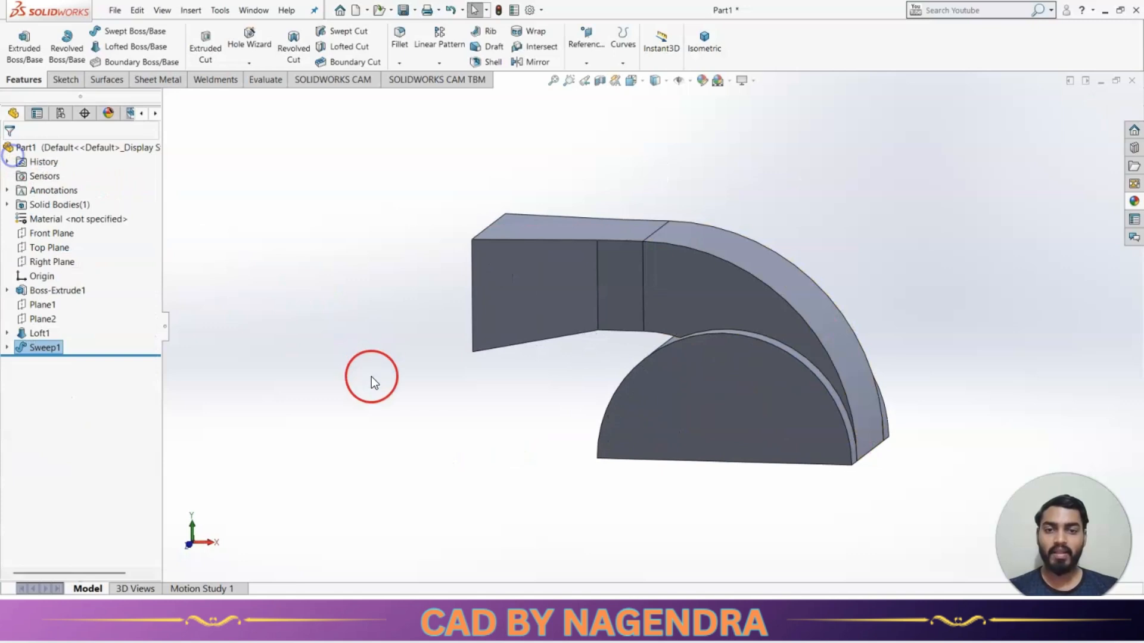
{"action": "middle_click_drag", "start_coordinate": [371, 377], "coordinate": [448, 442]}
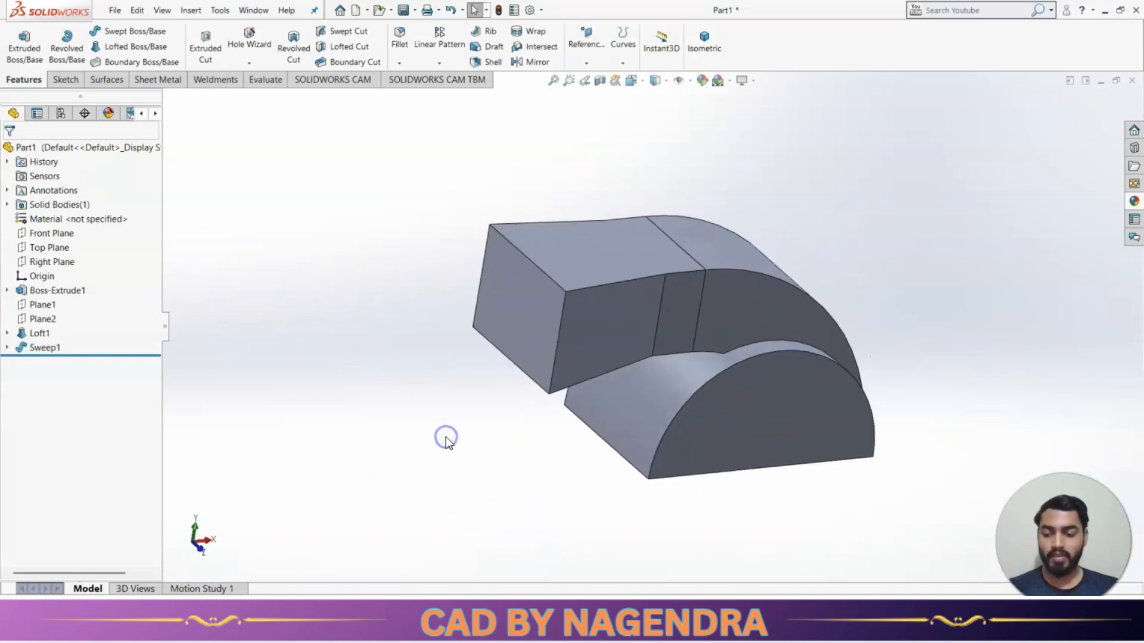
Step: Examine the duct's wall thickness and corner radii in the upper housing drawing and its shape in the assembly picture
{"action": "key", "text": "alt+Tab"}
{"action": "left_click", "coordinate": [428, 445]}
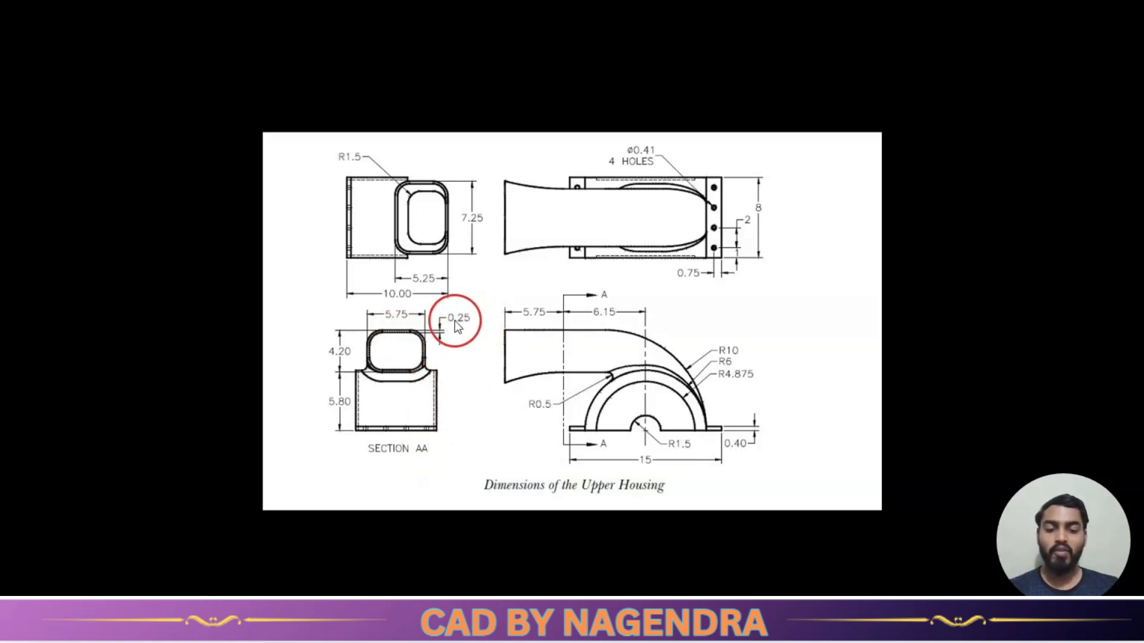
{"action": "key", "text": "Left"}
{"action": "scroll", "coordinate": [538, 324], "scroll_direction": "up", "scroll_amount": 3}
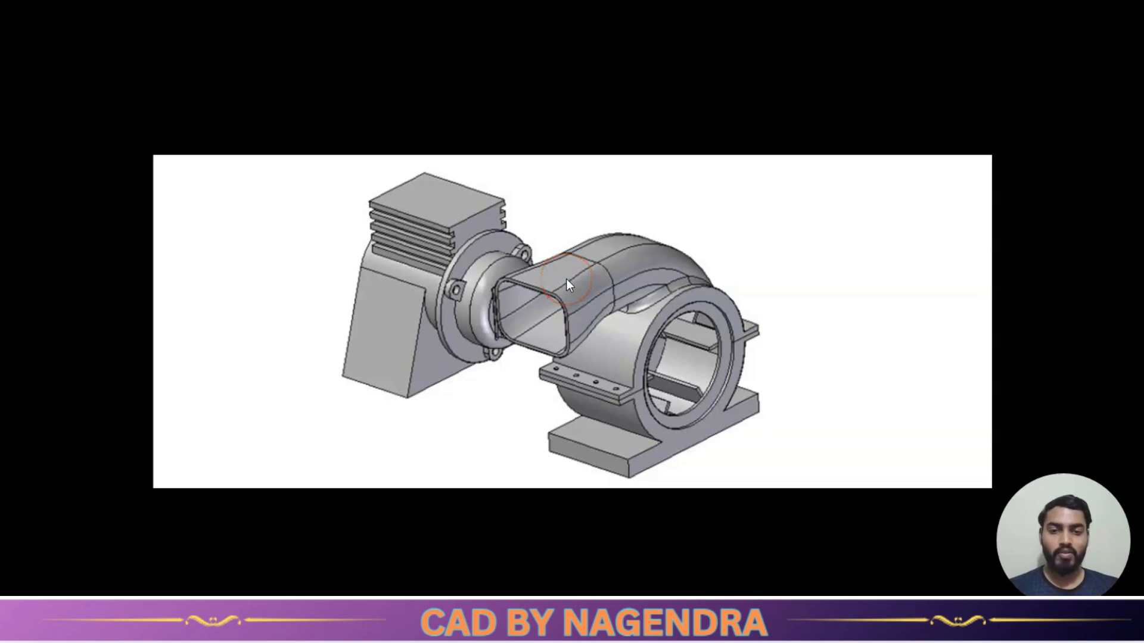
{"action": "key", "text": "Right"}
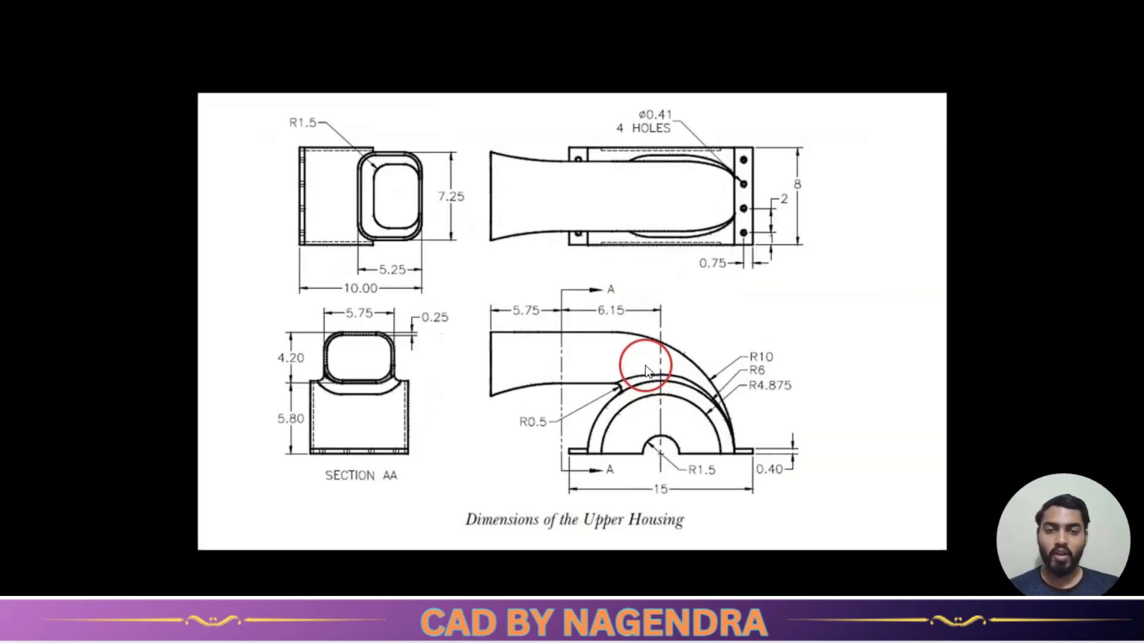
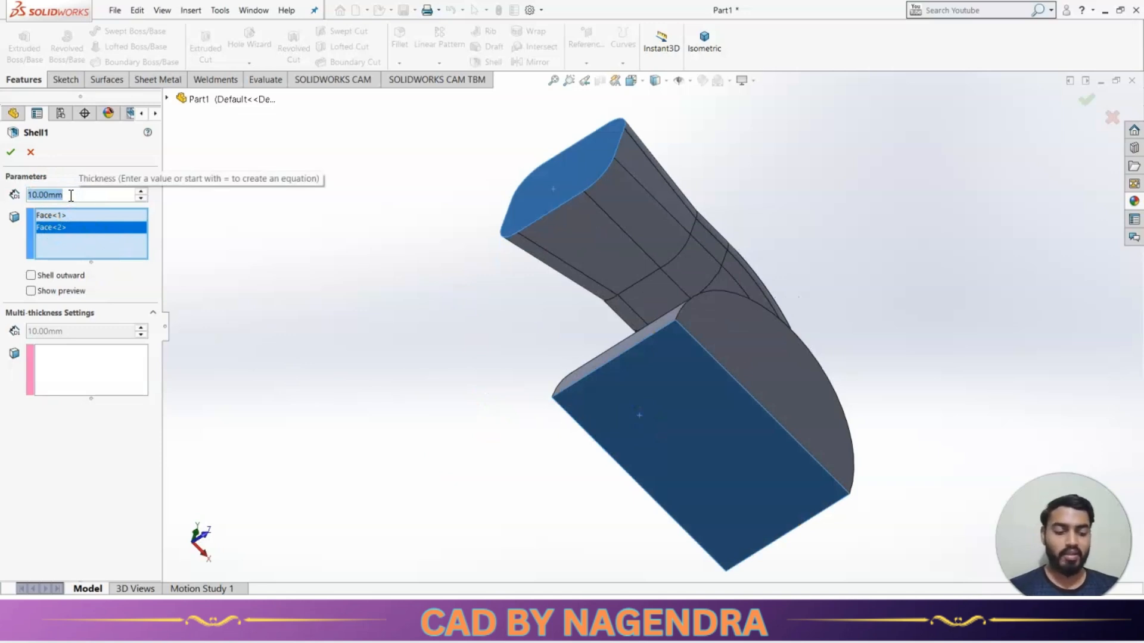
Step: Shell the housing with a 0.25 mm wall, open at the duct's outer end face and the half-cylinder's flat underside
{"action": "key", "text": "Return"}
{"action": "left_click", "coordinate": [12, 153]}
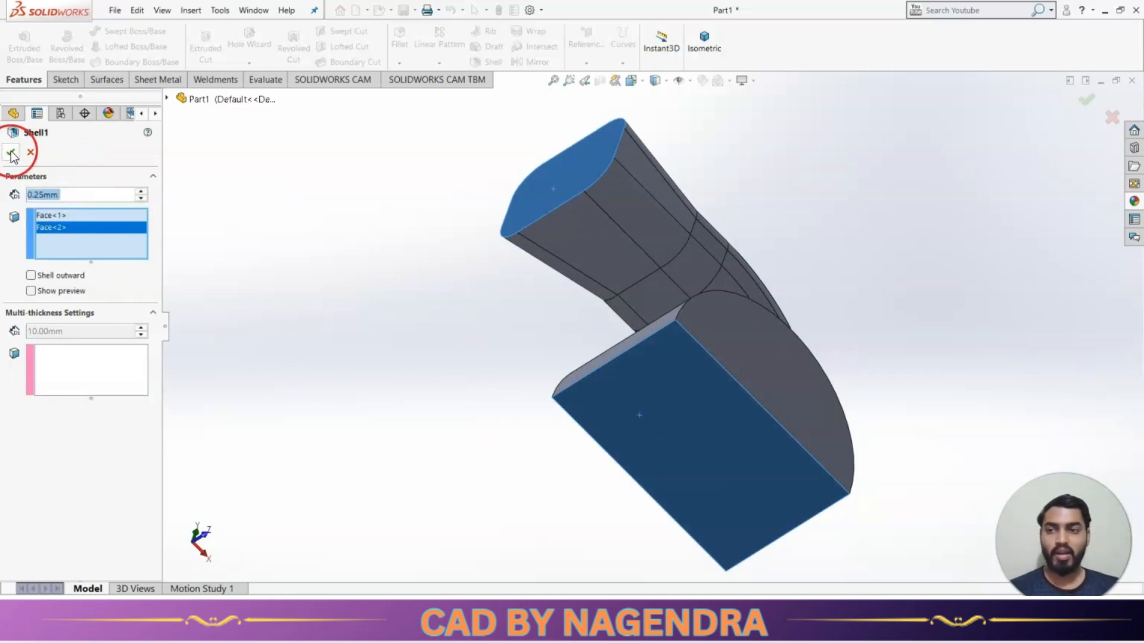
{"action": "middle_click_drag", "start_coordinate": [321, 313], "coordinate": [494, 372]}
{"action": "left_click", "coordinate": [703, 41]}
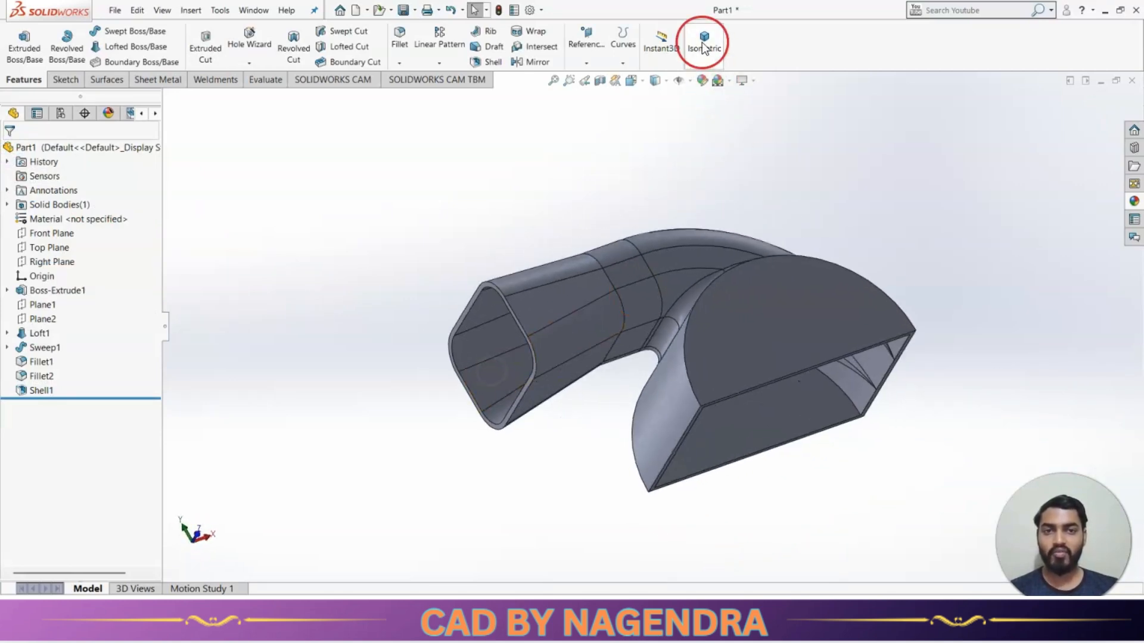
Step: Check the inner radii in the drawing and start a sketch on the half-cylinder's front semicircular face, viewed normal to it
{"action": "key", "text": "alt+Tab"}
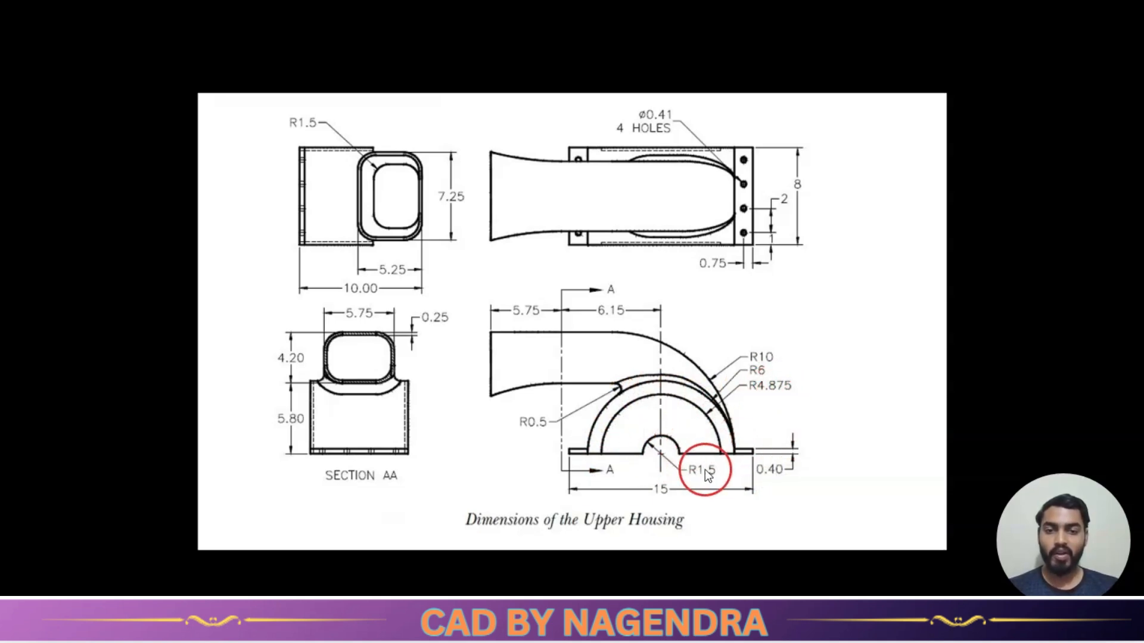
{"action": "key", "text": "alt+Tab"}
{"action": "left_click", "coordinate": [621, 421]}
{"action": "left_click", "coordinate": [672, 391]}
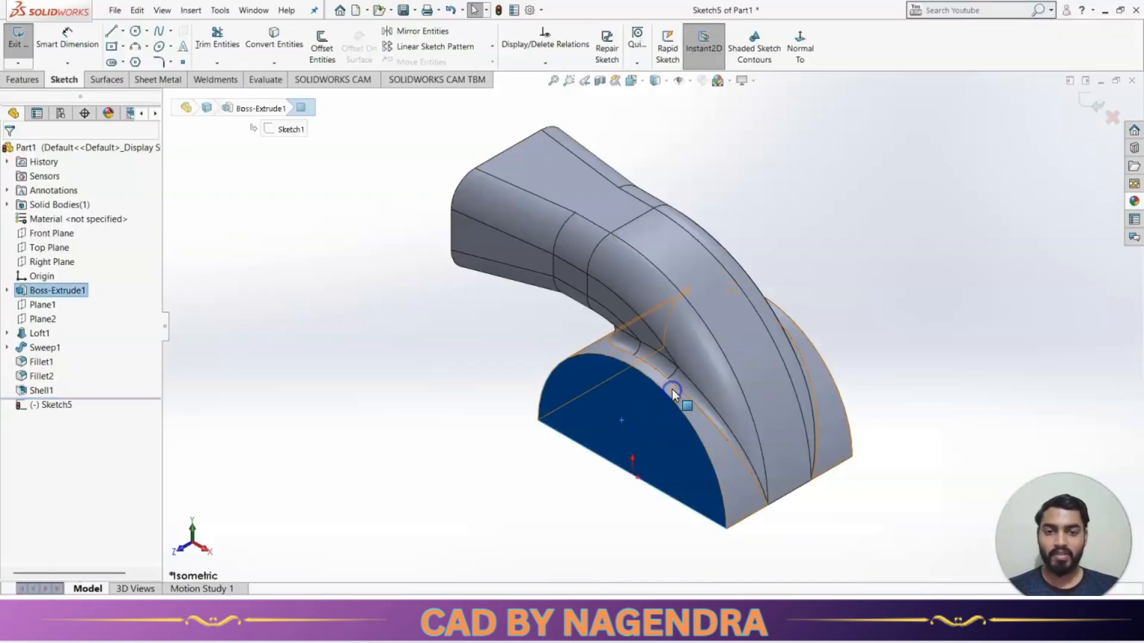
{"action": "left_click", "coordinate": [800, 47]}
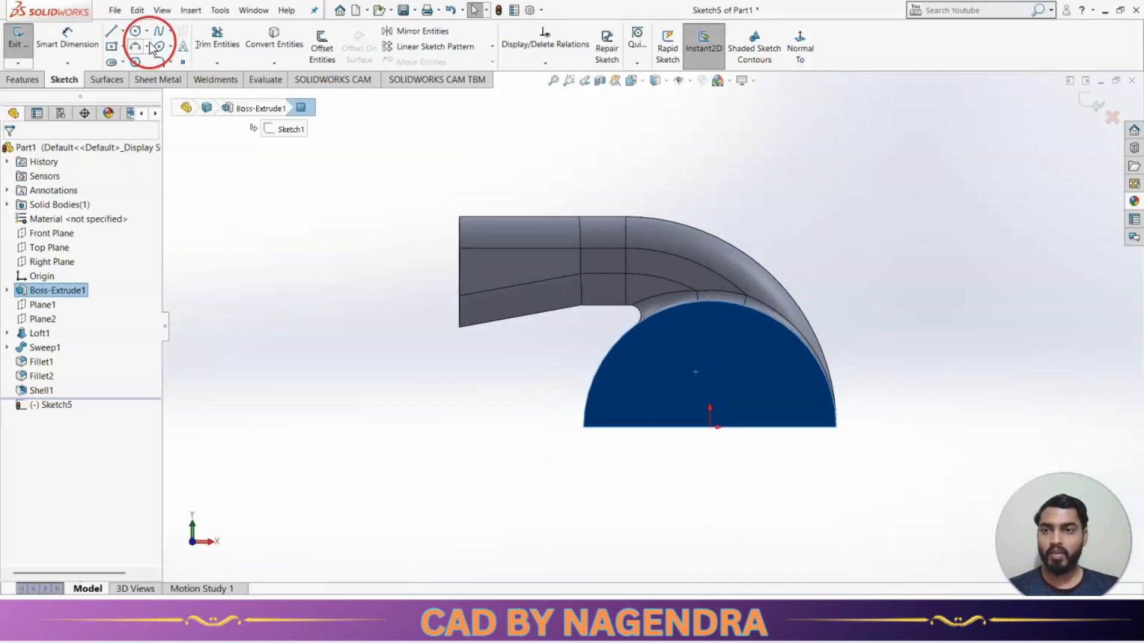
Step: Sketch a centerpoint semicircular arc of about 3.61 mm radius at the origin and close it with a horizontal line
{"action": "left_click", "coordinate": [147, 48]}
{"action": "left_click", "coordinate": [165, 76]}
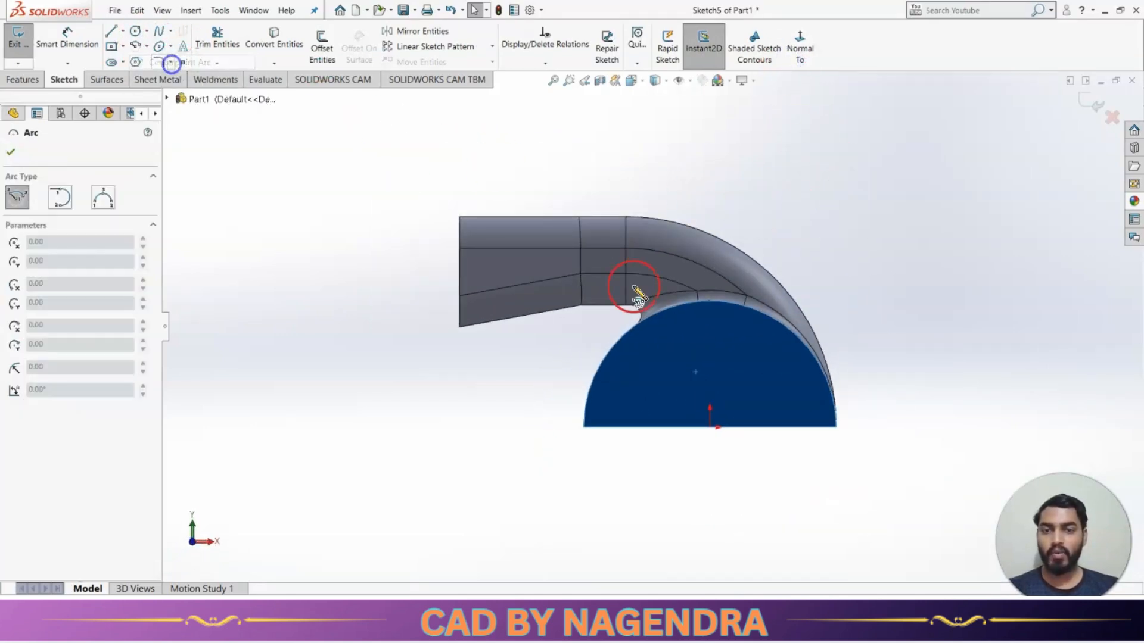
{"action": "left_click", "coordinate": [710, 426]}
{"action": "left_click", "coordinate": [635, 427]}
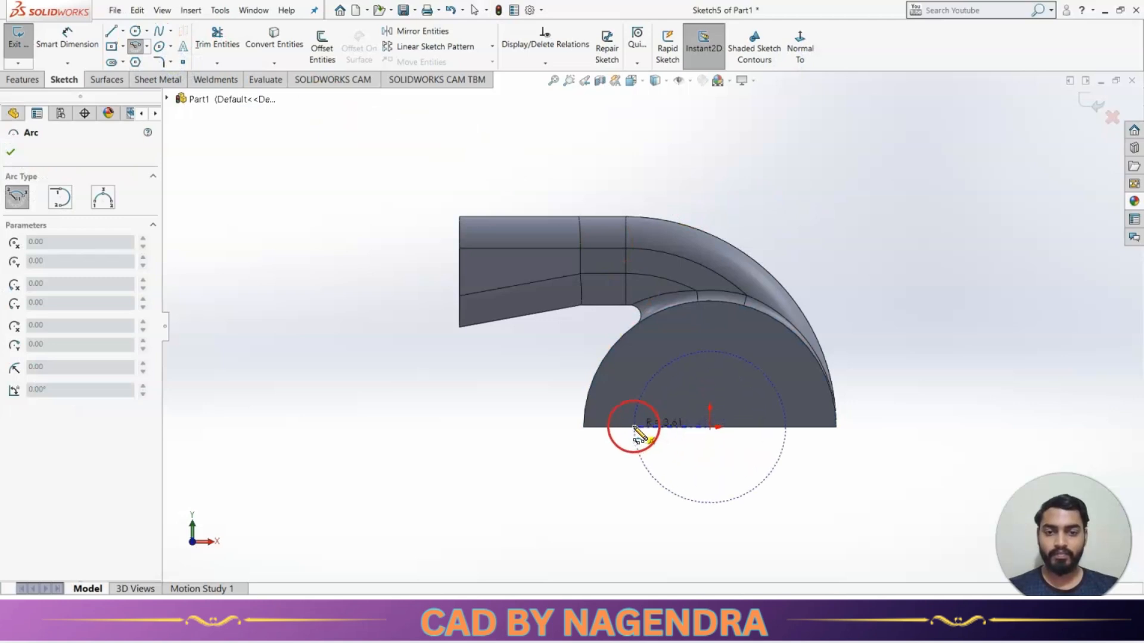
{"action": "left_click", "coordinate": [785, 428]}
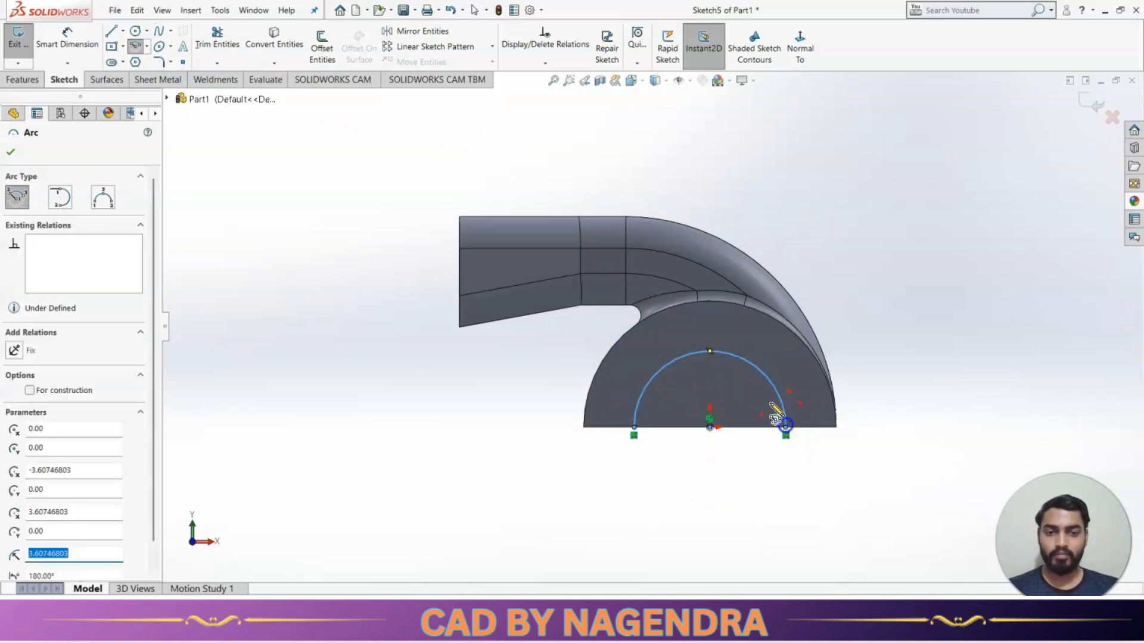
{"action": "left_click", "coordinate": [111, 31]}
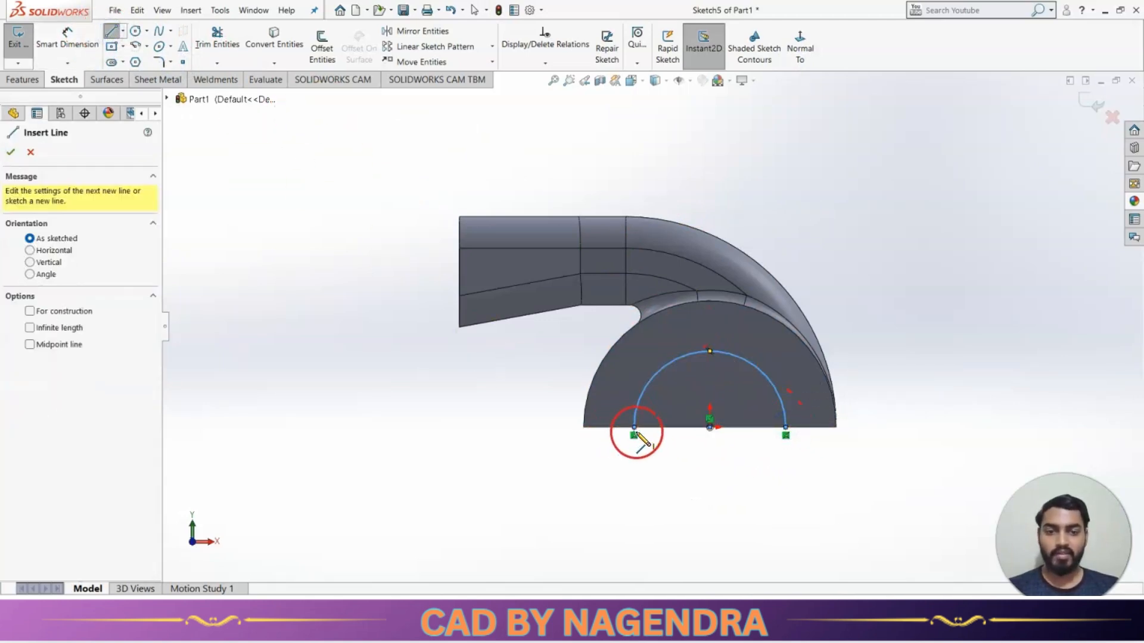
{"action": "left_click", "coordinate": [634, 428]}
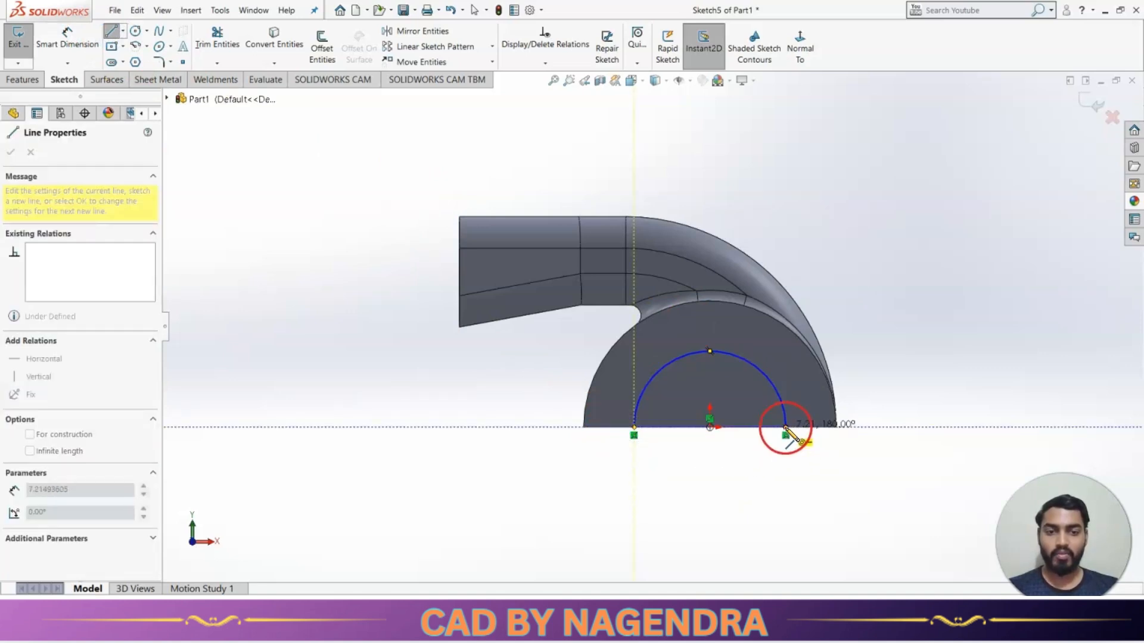
{"action": "left_click", "coordinate": [785, 427]}
Step: Dimension the arc's radius as 4.88 mm and exit the sketch
{"action": "left_click", "coordinate": [67, 37]}
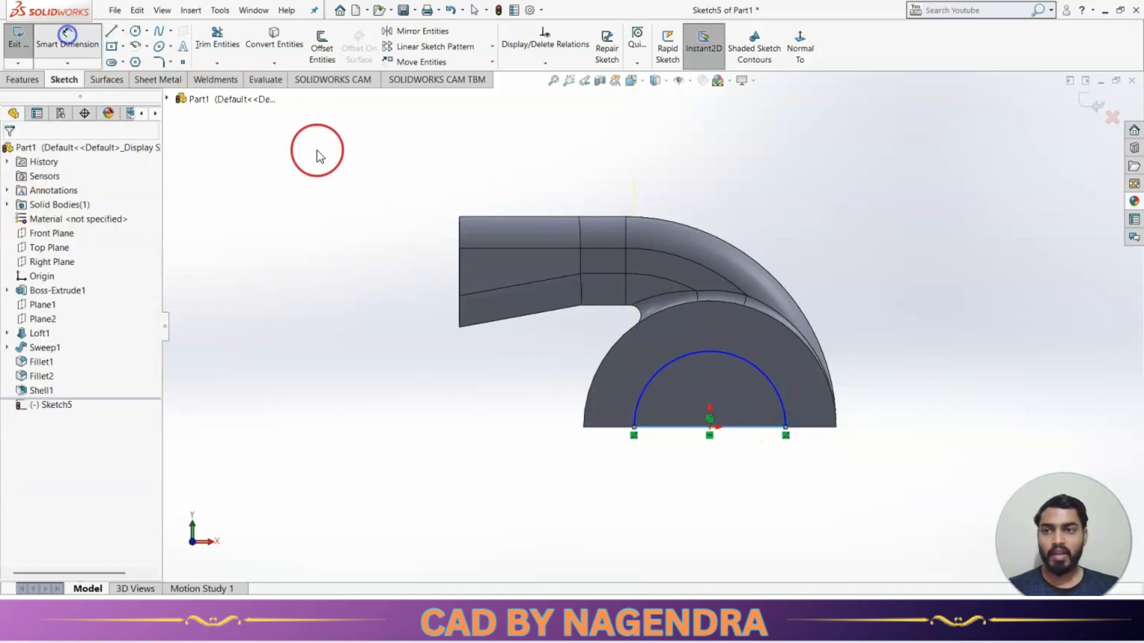
{"action": "left_click", "coordinate": [770, 377]}
{"action": "left_click", "coordinate": [881, 249]}
{"action": "type", "text": "4.88"}
{"action": "key", "text": "Return"}
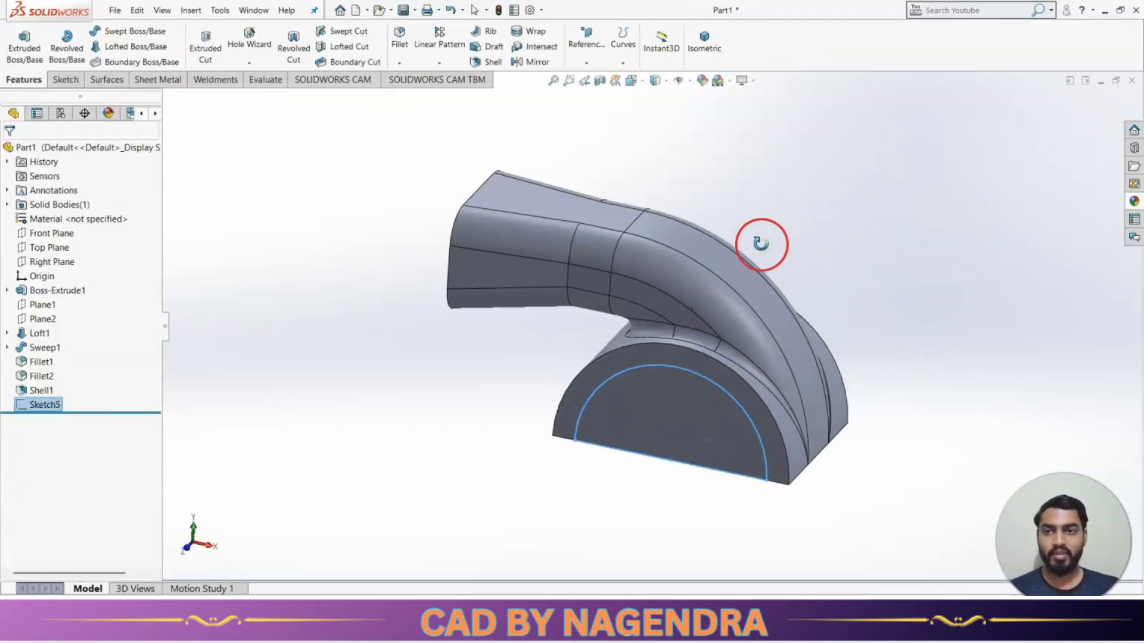
Step: Cut-extrude the 4.88 mm radius semicircle into the half-cylinder with the Up To Next end condition
{"action": "left_click", "coordinate": [205, 46]}
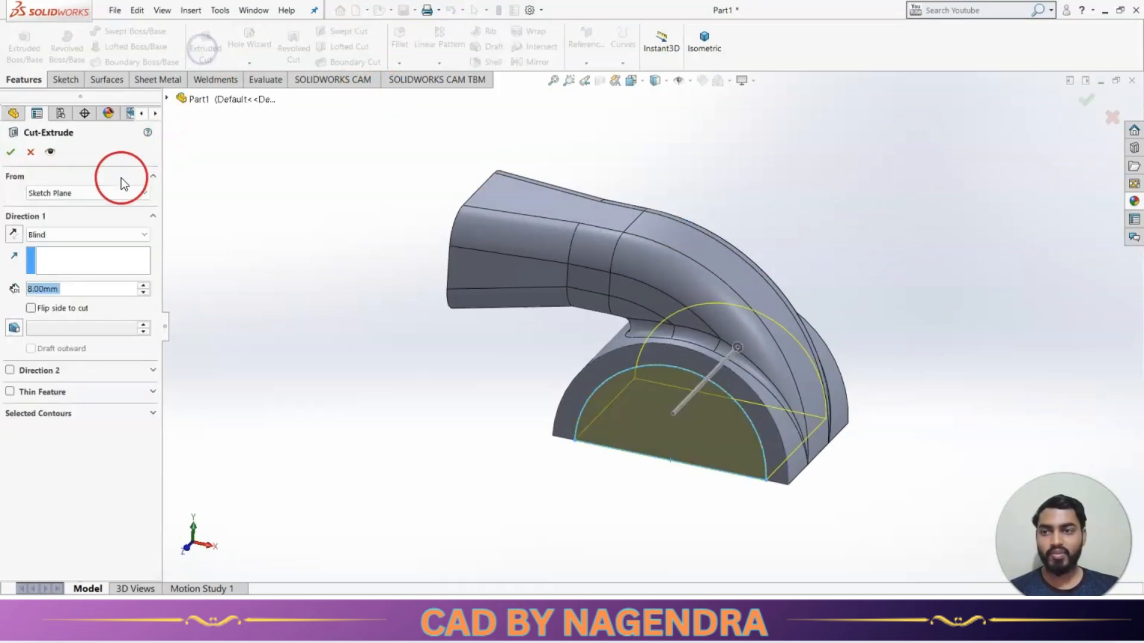
{"action": "left_click", "coordinate": [82, 236]}
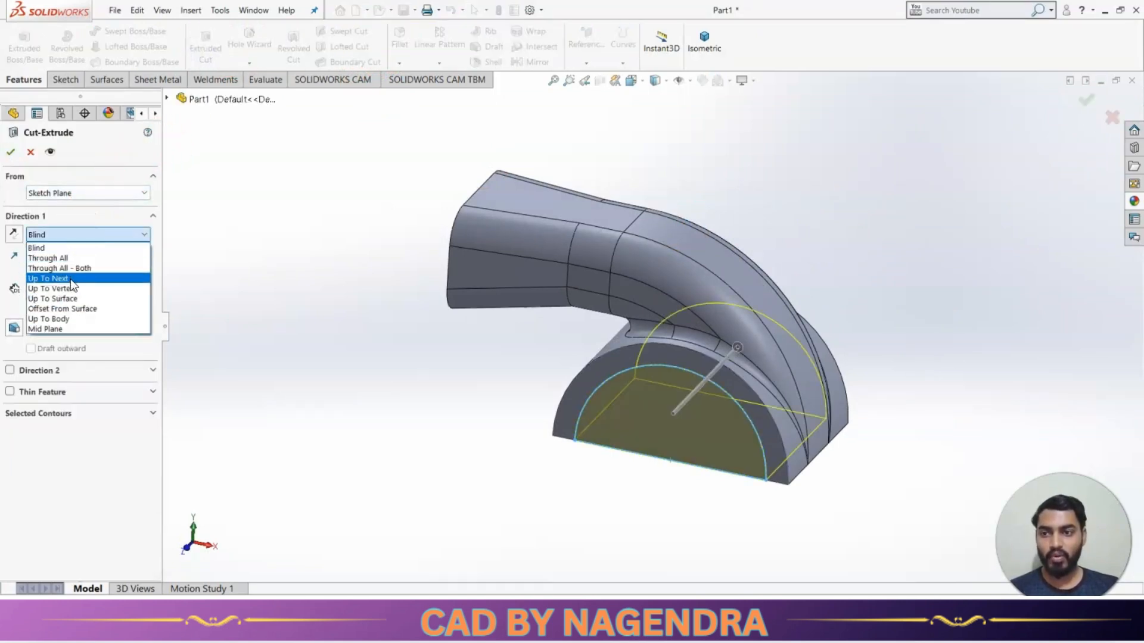
{"action": "left_click", "coordinate": [70, 278]}
{"action": "left_click", "coordinate": [9, 156]}
Step: Start a sketch on the recessed semicircular wall inside the new opening, viewed normal to it
{"action": "middle_click_drag", "start_coordinate": [395, 459], "coordinate": [409, 417]}
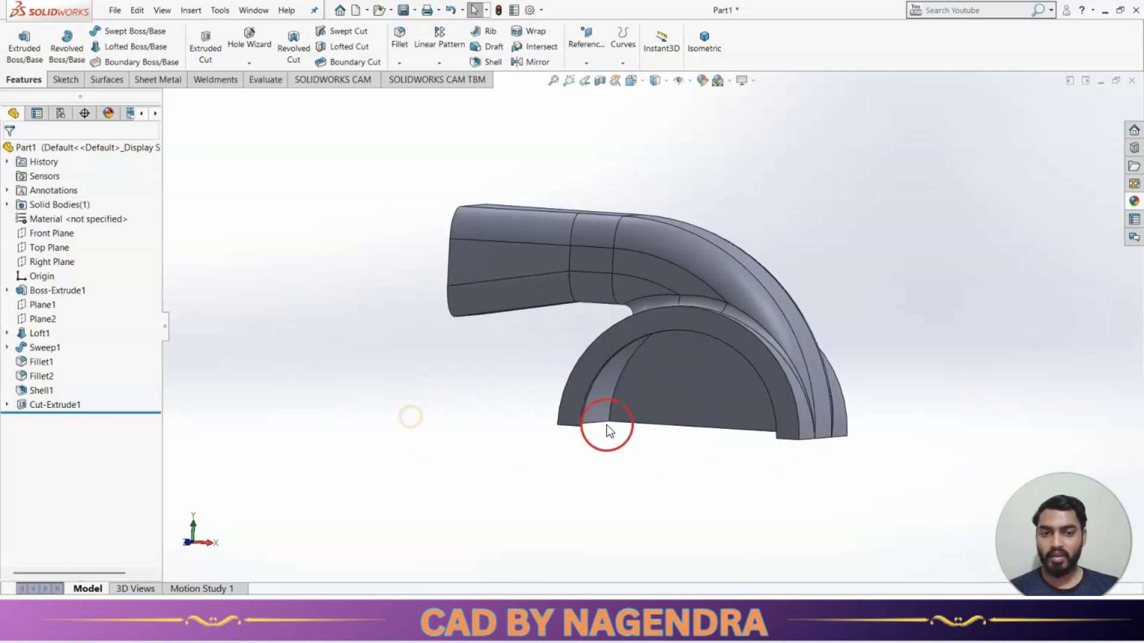
{"action": "left_click", "coordinate": [710, 388]}
{"action": "left_click", "coordinate": [764, 356]}
{"action": "left_click", "coordinate": [799, 42]}
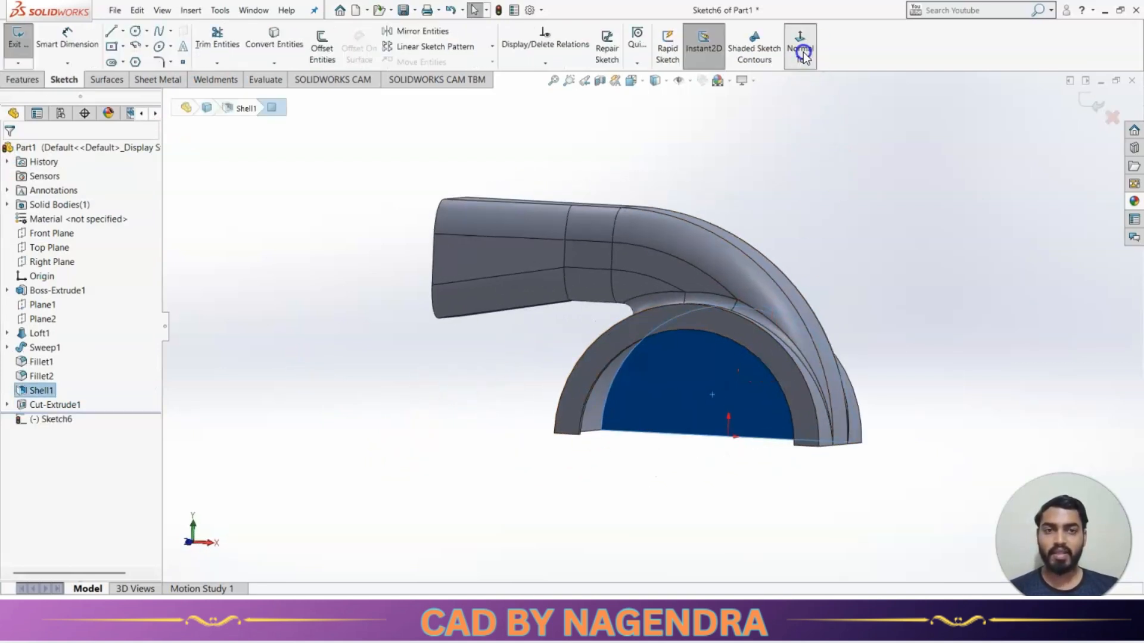
Step: Sketch a centerpoint semicircular arc of about 1.64 mm radius at the origin and close it with a horizontal line
{"action": "left_click", "coordinate": [137, 46]}
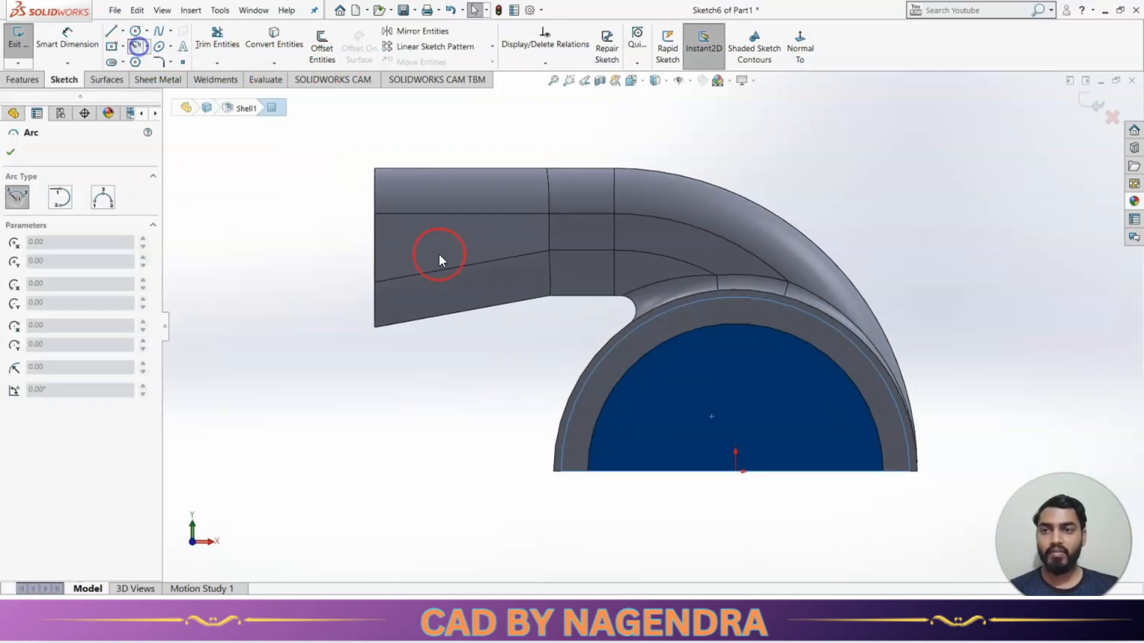
{"action": "left_click", "coordinate": [734, 472]}
{"action": "left_click", "coordinate": [687, 471]}
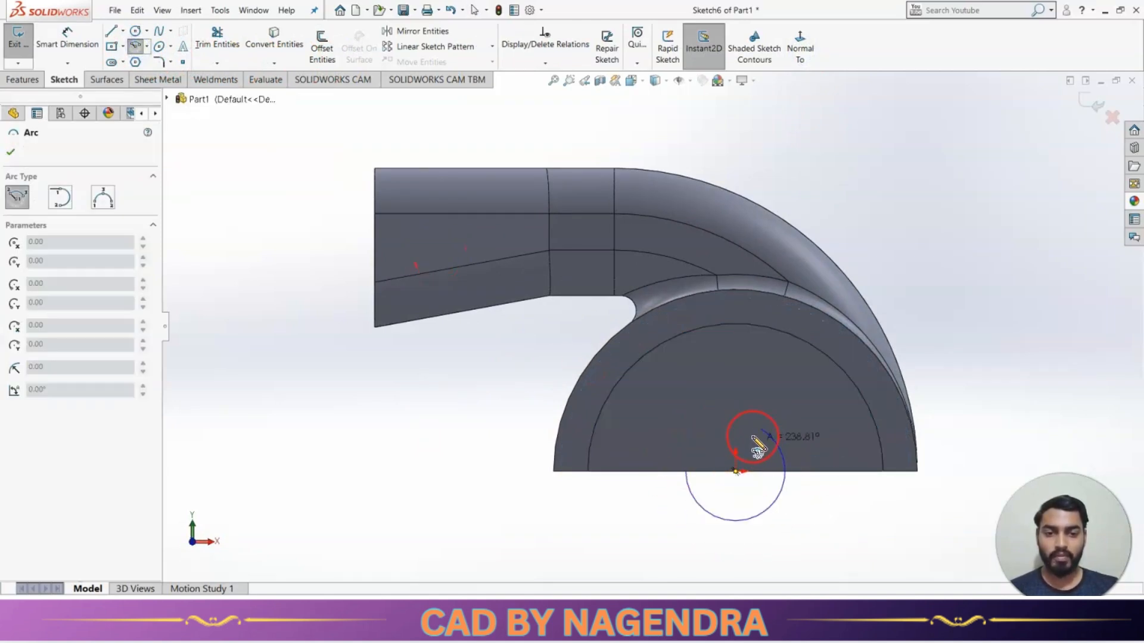
{"action": "left_click", "coordinate": [785, 471]}
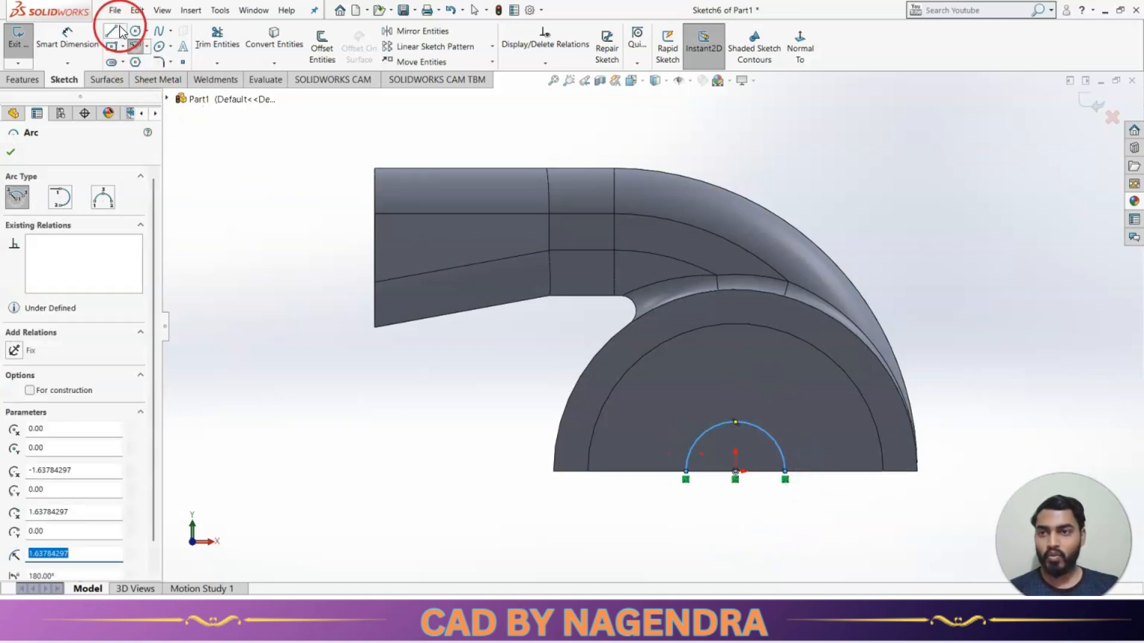
{"action": "left_click", "coordinate": [108, 29]}
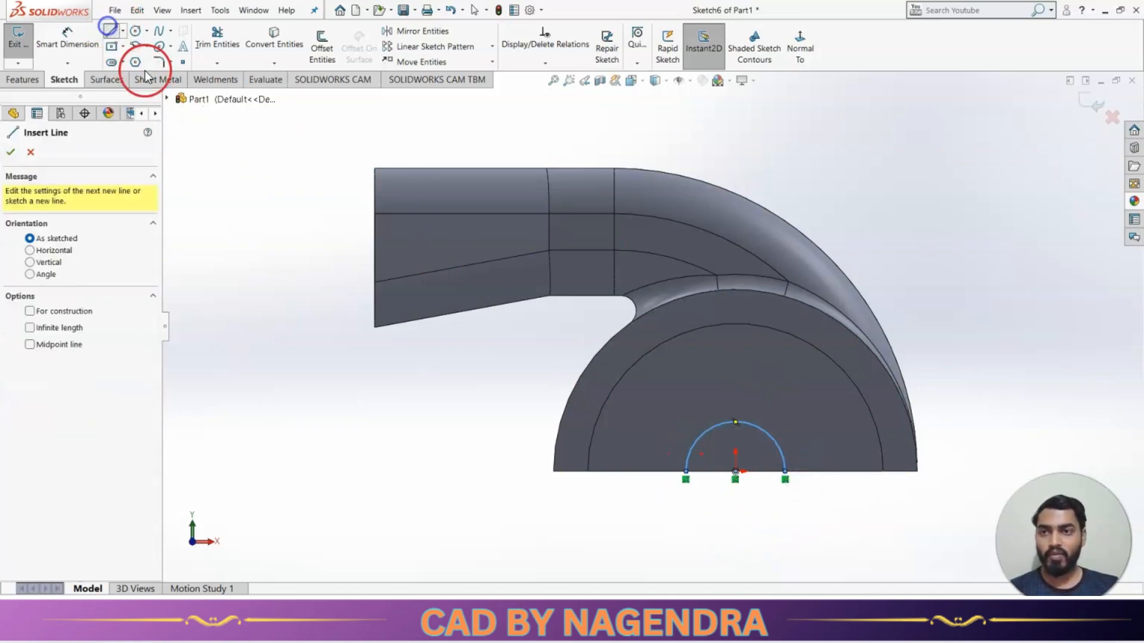
{"action": "left_click", "coordinate": [687, 472]}
{"action": "left_click", "coordinate": [785, 471]}
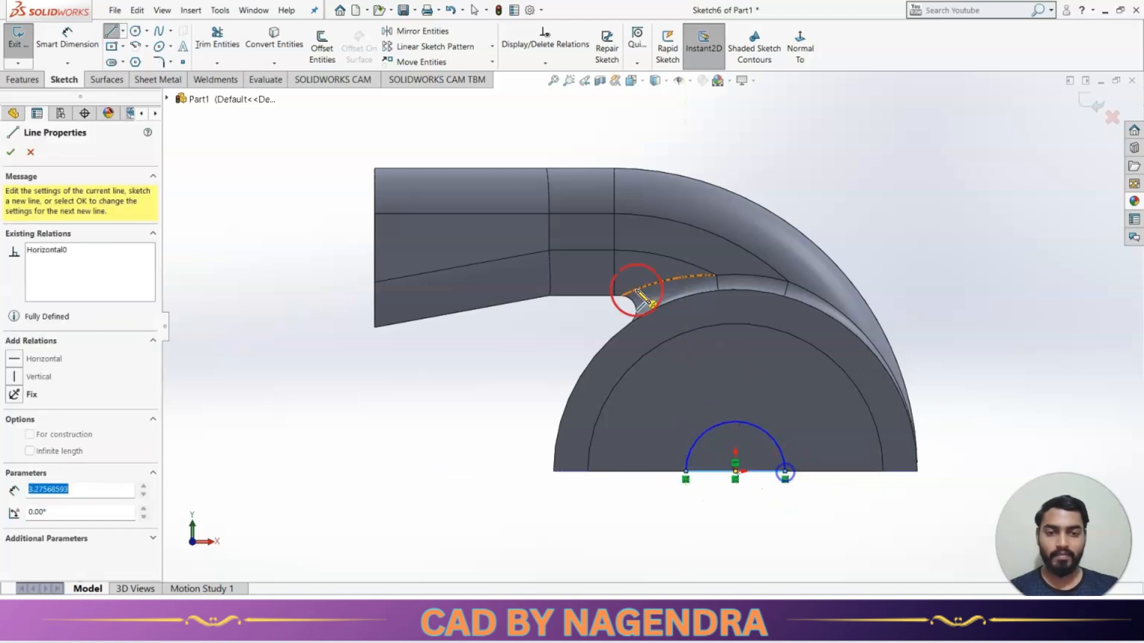
Step: Dimension the small arc's radius as 1.5 mm and exit the sketch
{"action": "left_click", "coordinate": [84, 39]}
{"action": "left_click", "coordinate": [726, 422]}
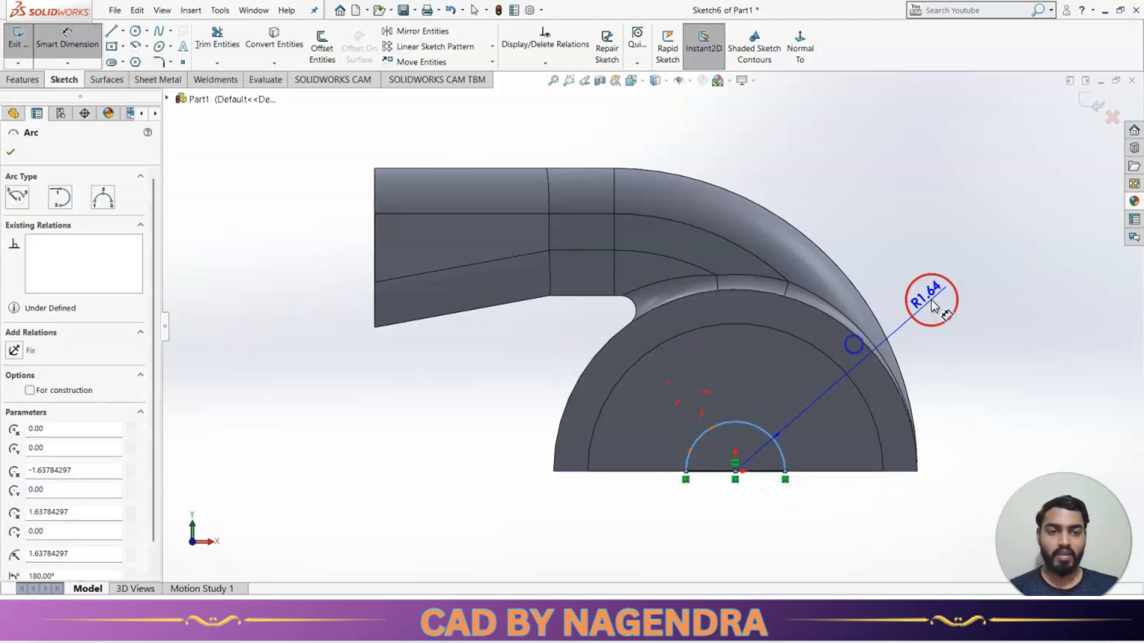
{"action": "left_click", "coordinate": [933, 301]}
{"action": "type", "text": "1.5"}
{"action": "key", "text": "Return"}
{"action": "left_click", "coordinate": [1083, 106]}
{"action": "left_click", "coordinate": [1091, 103]}
Step: Cut-extrude the small semicircle through the end wall with the Through All end condition
{"action": "middle_click_drag", "start_coordinate": [937, 346], "coordinate": [889, 388]}
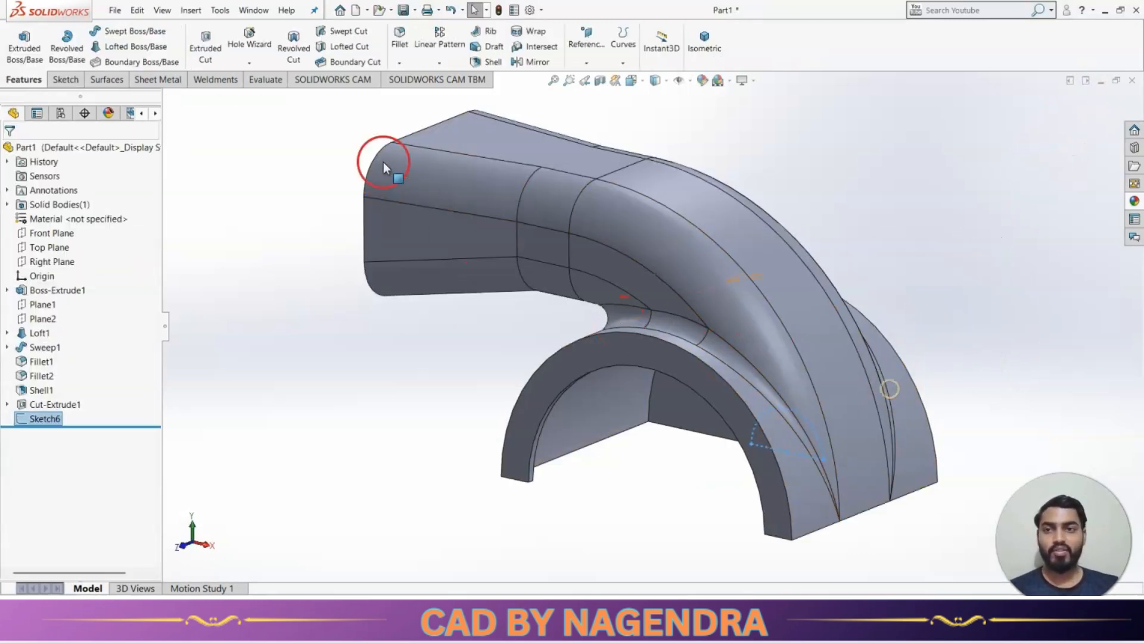
{"action": "left_click", "coordinate": [217, 50]}
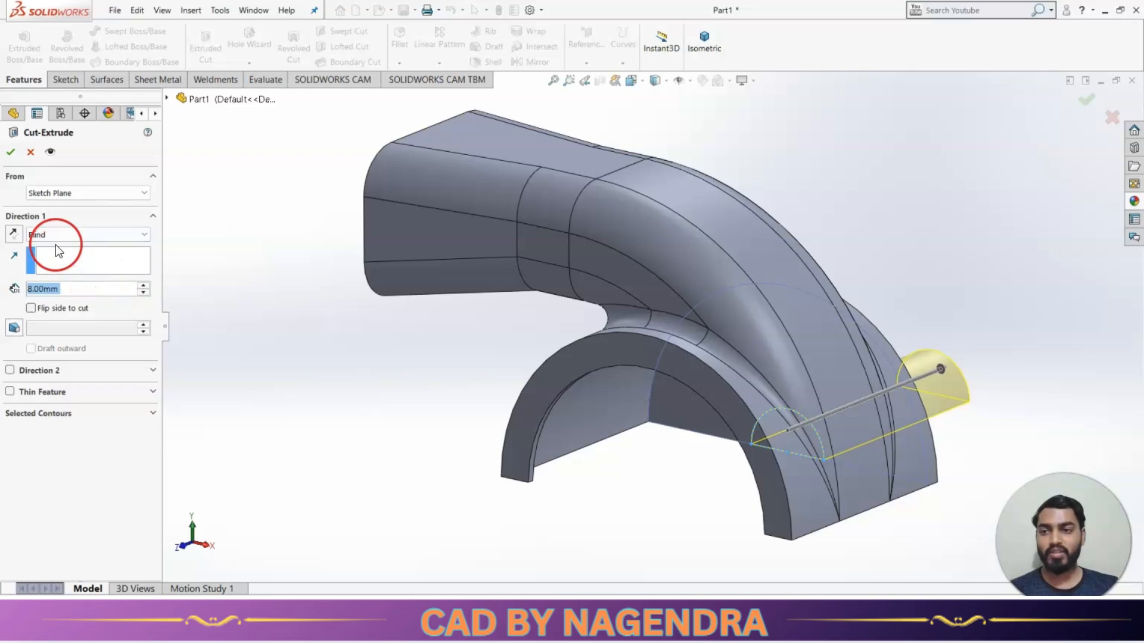
{"action": "left_click", "coordinate": [55, 236]}
{"action": "left_click", "coordinate": [48, 254]}
{"action": "left_click", "coordinate": [17, 152]}
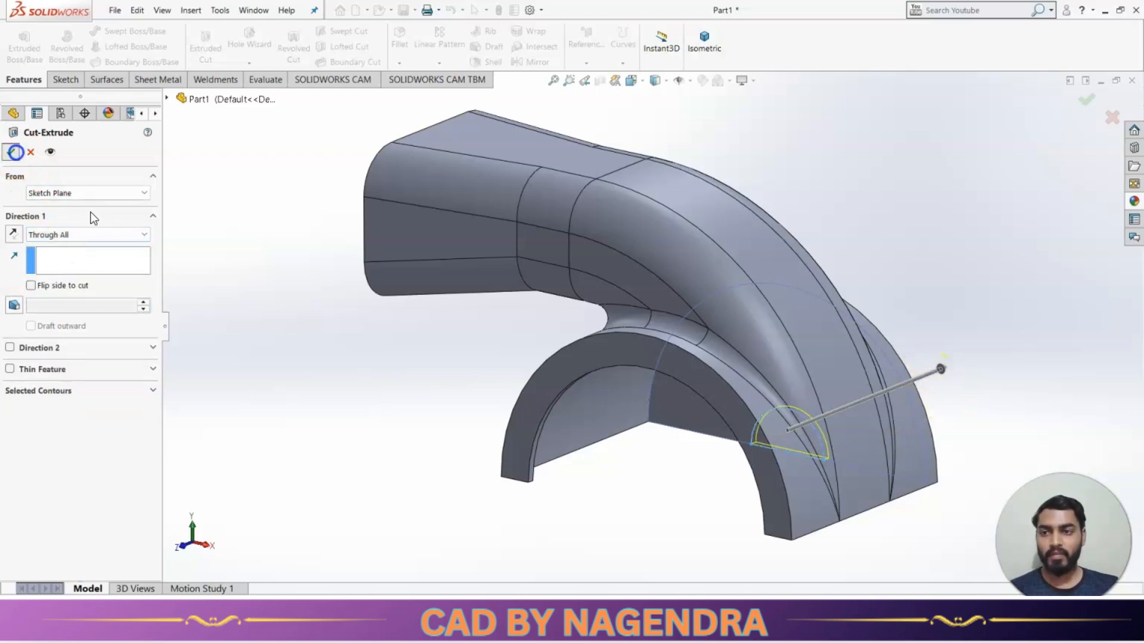
{"action": "middle_click_drag", "start_coordinate": [286, 389], "coordinate": [388, 431]}
Step: Check the drawing's front view and start a sketch on the half-cylinder's front rim face, viewed normal to it
{"action": "key", "text": "alt+Tab"}
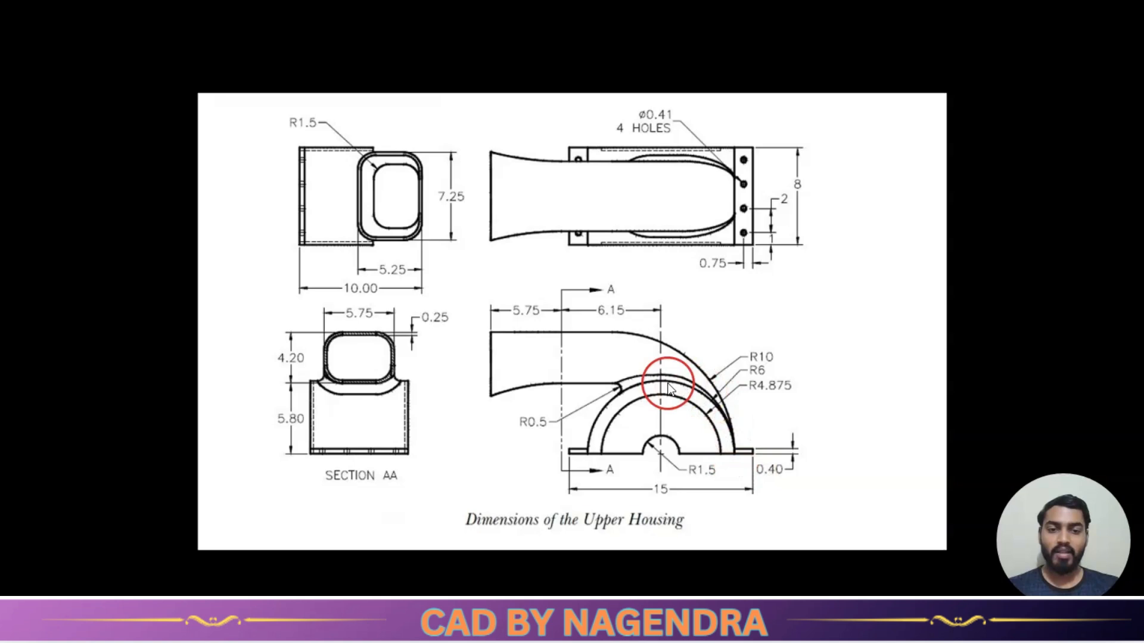
{"action": "key", "text": "alt+Tab"}
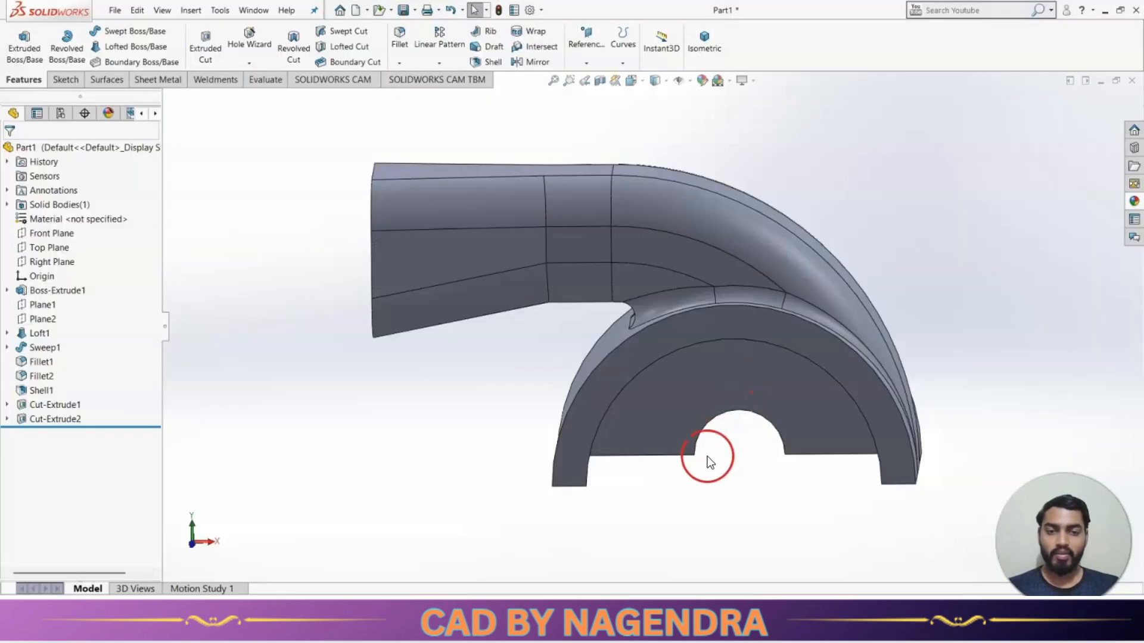
{"action": "left_click", "coordinate": [898, 460]}
{"action": "left_click", "coordinate": [949, 431]}
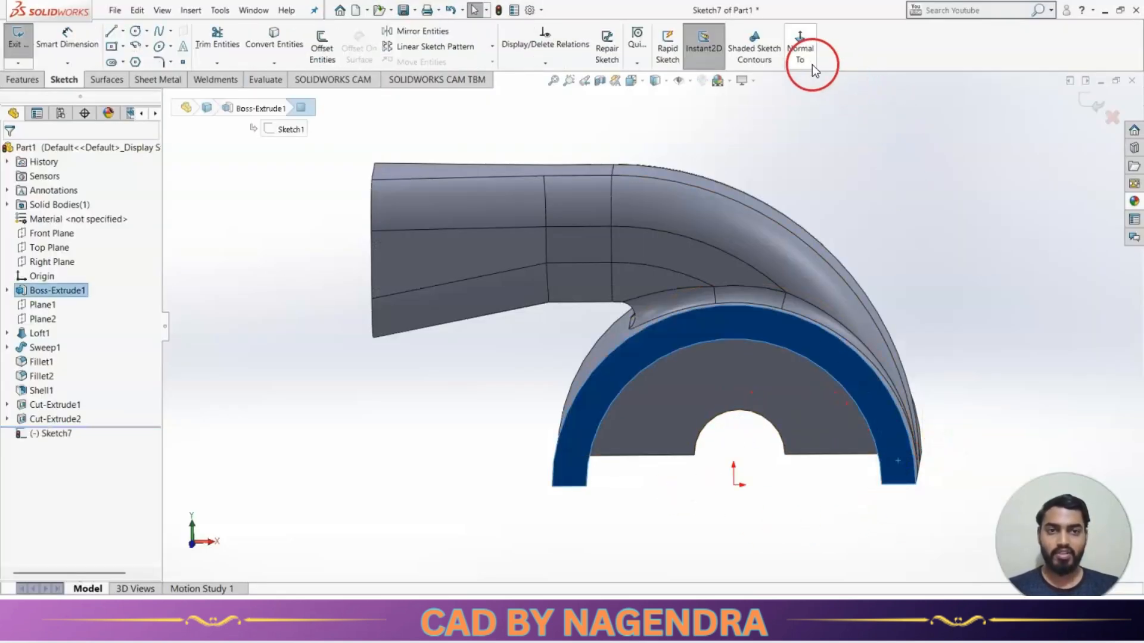
{"action": "left_click", "coordinate": [800, 44]}
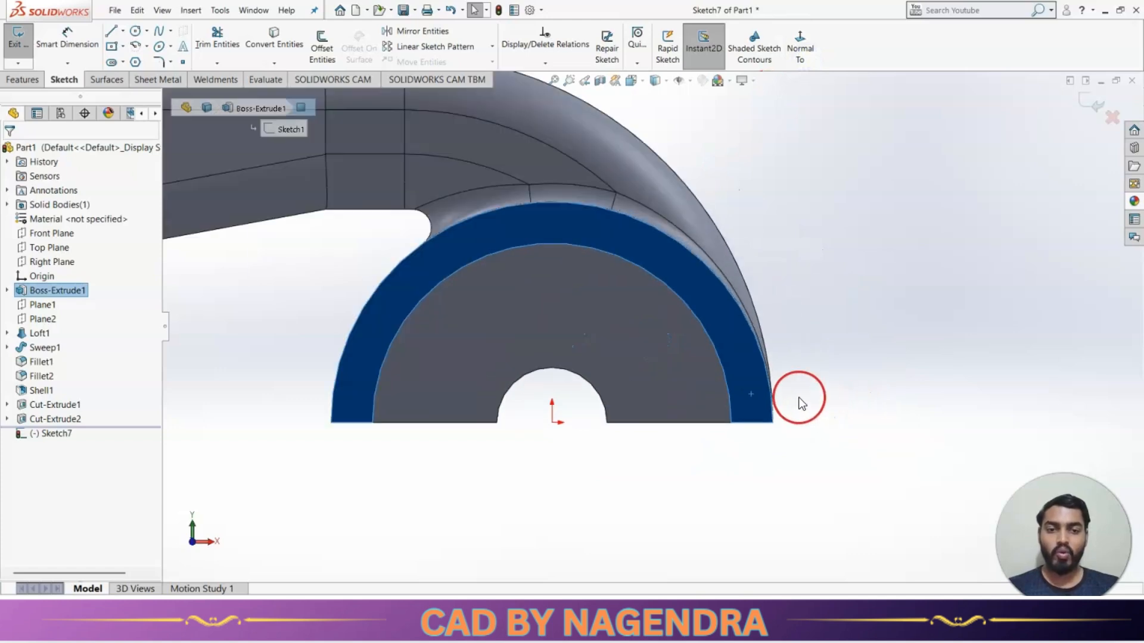
Step: Convert the rim's outer semicircular edge into a sketch arc
{"action": "left_click", "coordinate": [828, 414]}
{"action": "left_click", "coordinate": [660, 233]}
{"action": "left_click", "coordinate": [282, 34]}
{"action": "scroll", "coordinate": [898, 398], "scroll_direction": "down", "scroll_amount": 3}
Step: Draw a corner rectangle across the arc's right end on the base line and trim away the portion inside the arc
{"action": "left_click", "coordinate": [123, 46]}
{"action": "left_click", "coordinate": [127, 62]}
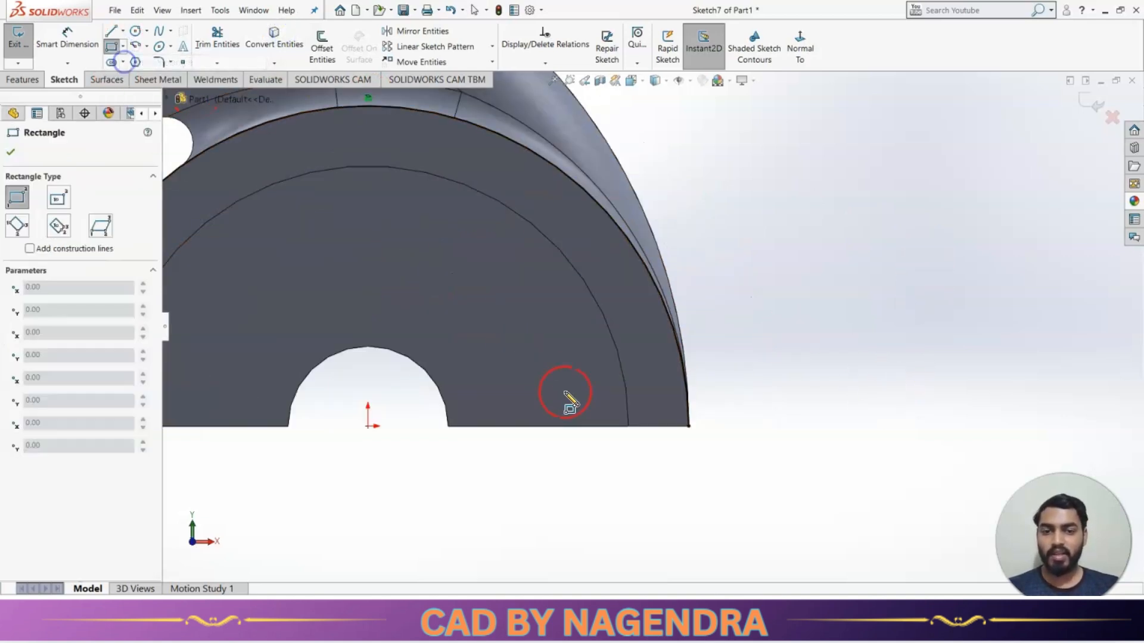
{"action": "left_click", "coordinate": [672, 426]}
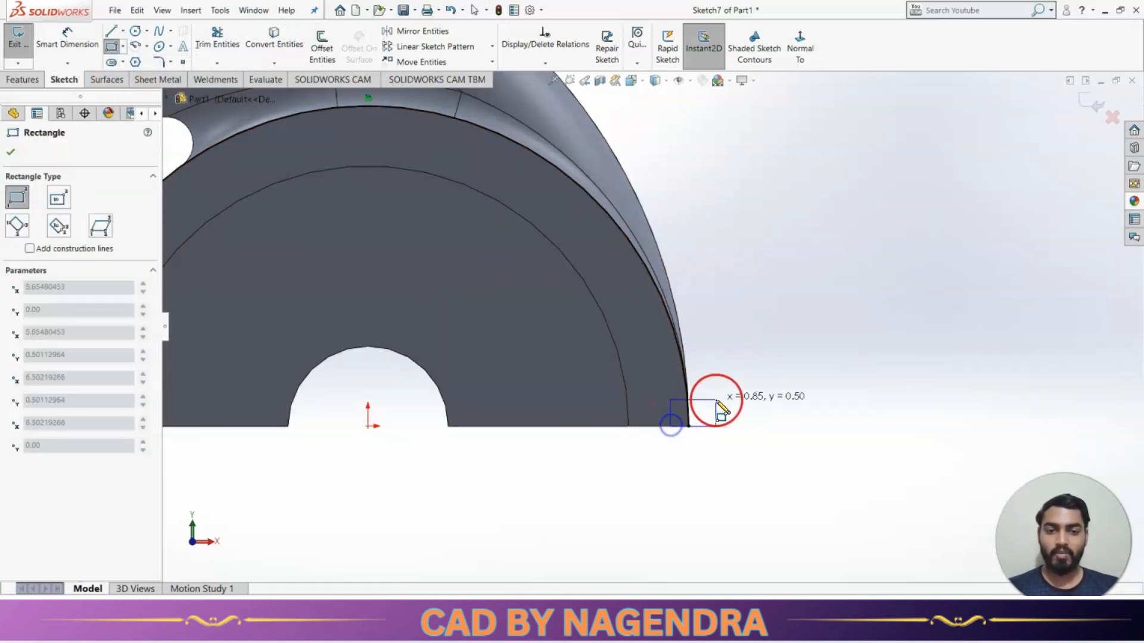
{"action": "left_click", "coordinate": [776, 395]}
{"action": "left_click", "coordinate": [228, 37]}
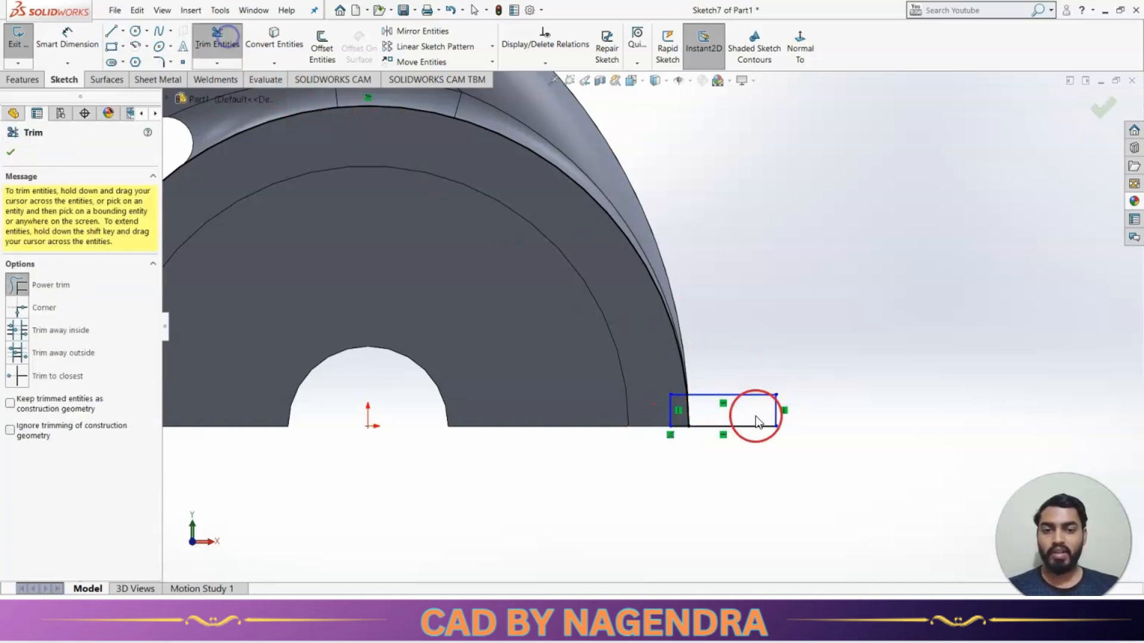
{"action": "scroll", "coordinate": [749, 413], "scroll_direction": "down", "scroll_amount": 2}
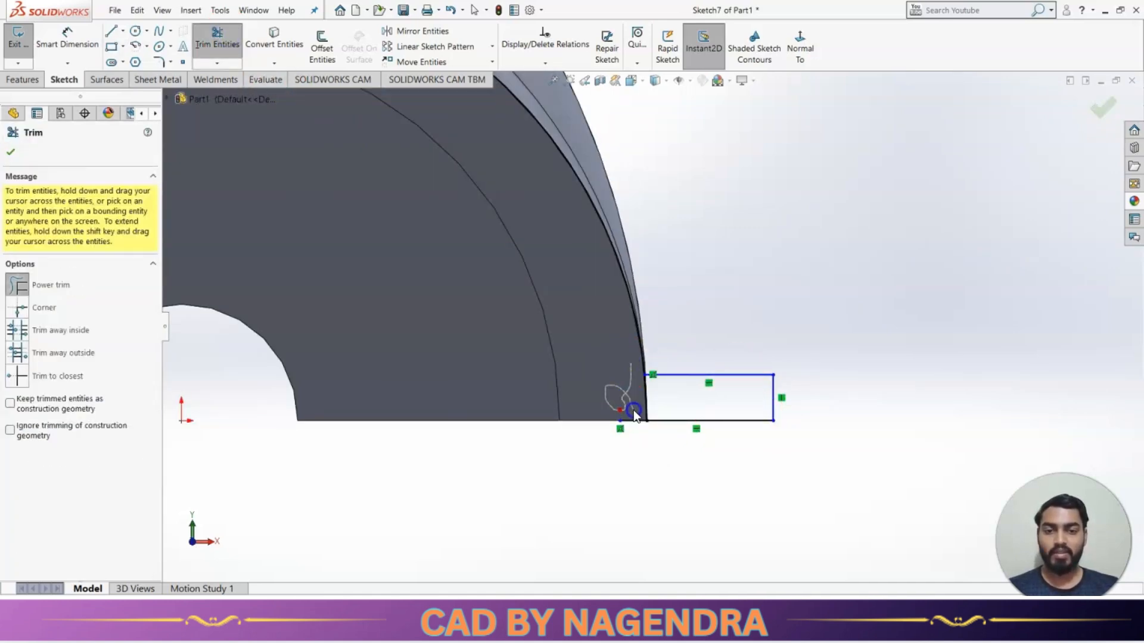
{"action": "scroll", "coordinate": [639, 472], "scroll_direction": "up", "scroll_amount": 1}
Step: Dimension the flange rectangle's height as 0.4 mm and recheck the flange in the reference drawing
{"action": "left_click", "coordinate": [67, 37]}
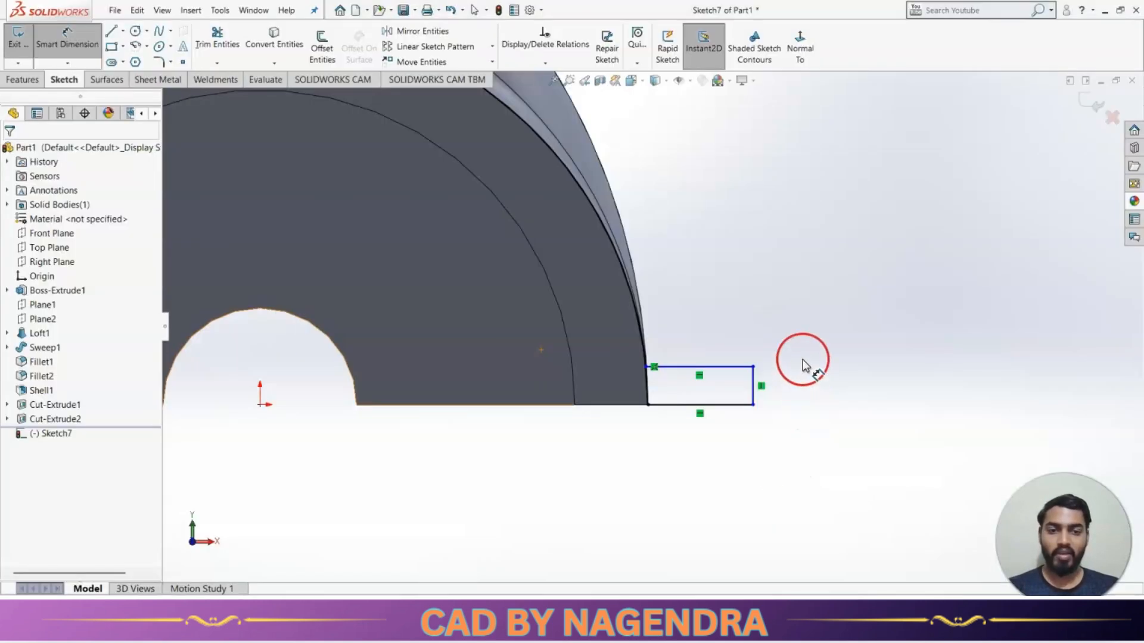
{"action": "left_click", "coordinate": [755, 396]}
{"action": "left_click", "coordinate": [813, 312]}
{"action": "type", "text": ".4"}
{"action": "left_click", "coordinate": [829, 317]}
{"action": "left_click", "coordinate": [850, 424]}
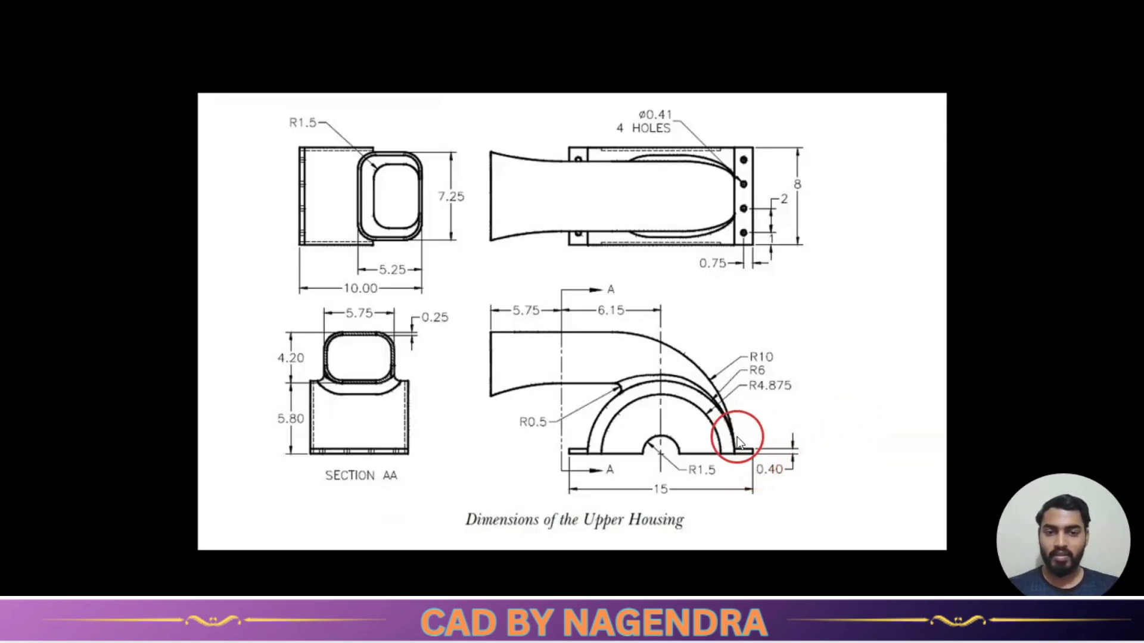
{"action": "key", "text": "alt+Tab"}
{"action": "scroll", "coordinate": [582, 291], "scroll_direction": "down", "scroll_amount": 2}
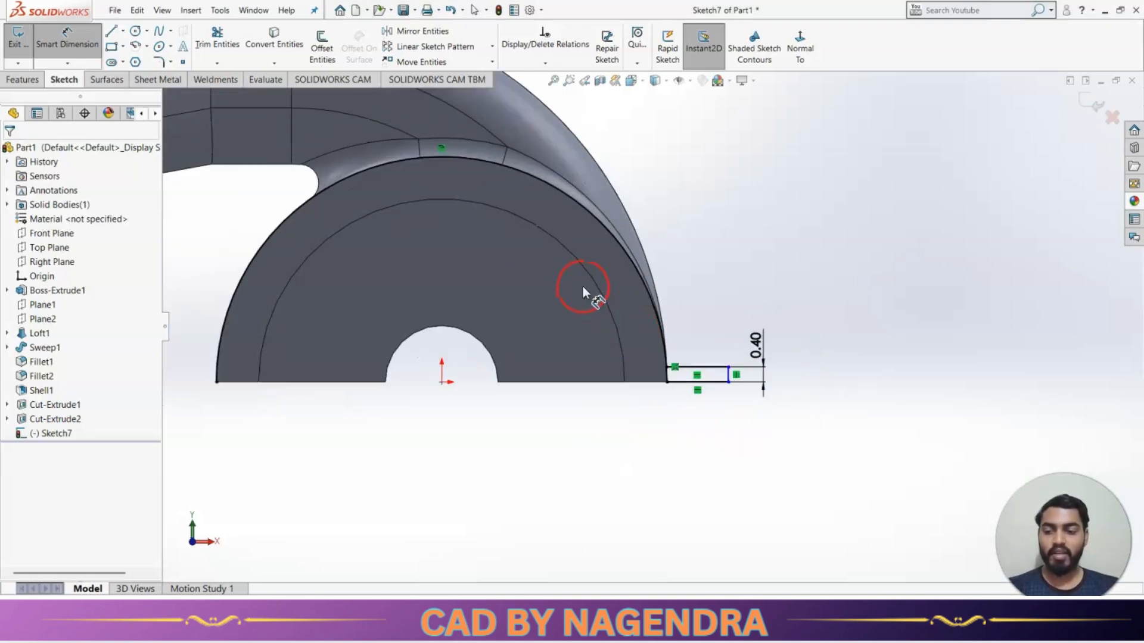
{"action": "left_click_drag", "start_coordinate": [764, 358], "coordinate": [644, 429]}
{"action": "left_click", "coordinate": [649, 427]}
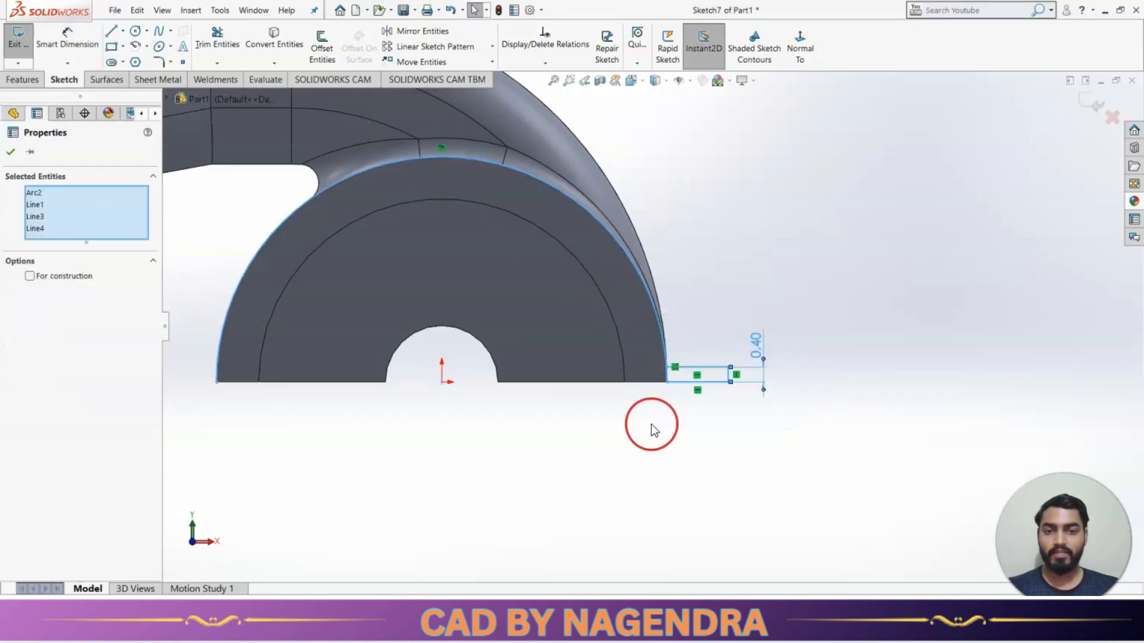
{"action": "left_click", "coordinate": [684, 370]}
{"action": "left_click", "coordinate": [684, 382], "text": "ctrl"}
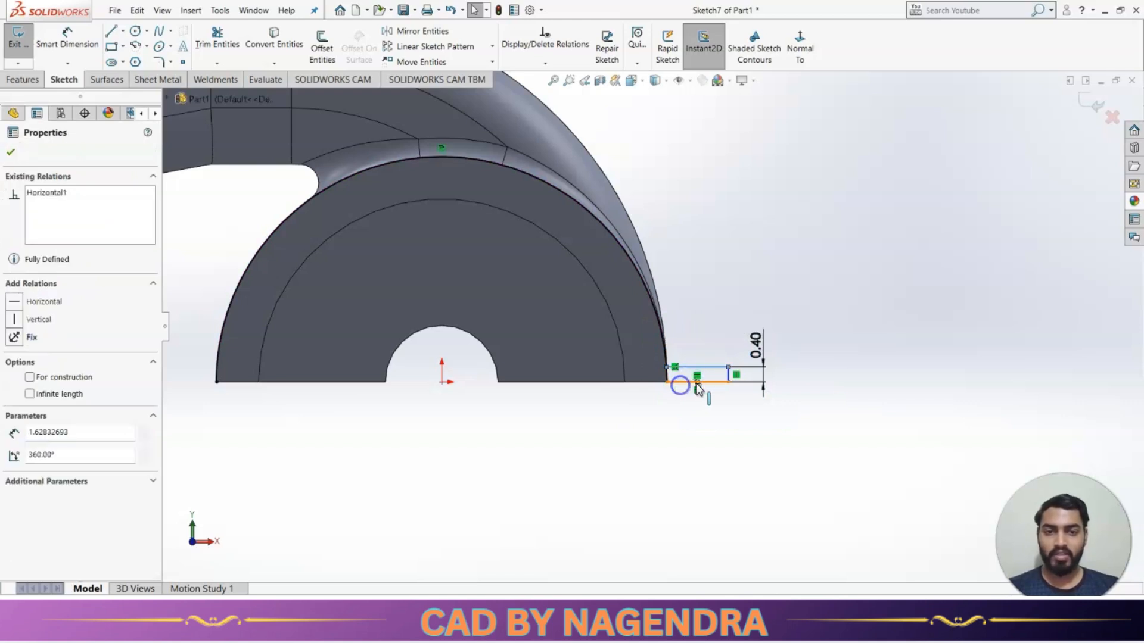
{"action": "left_click", "coordinate": [727, 376], "text": "ctrl"}
{"action": "left_click", "coordinate": [431, 32]}
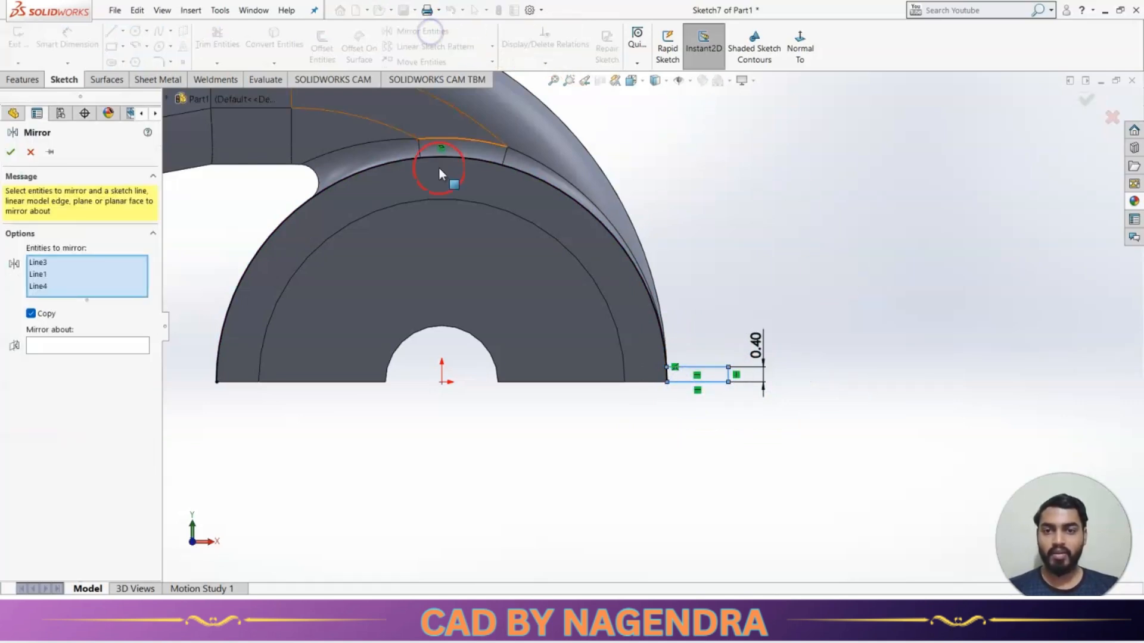
{"action": "key", "text": "Escape"}
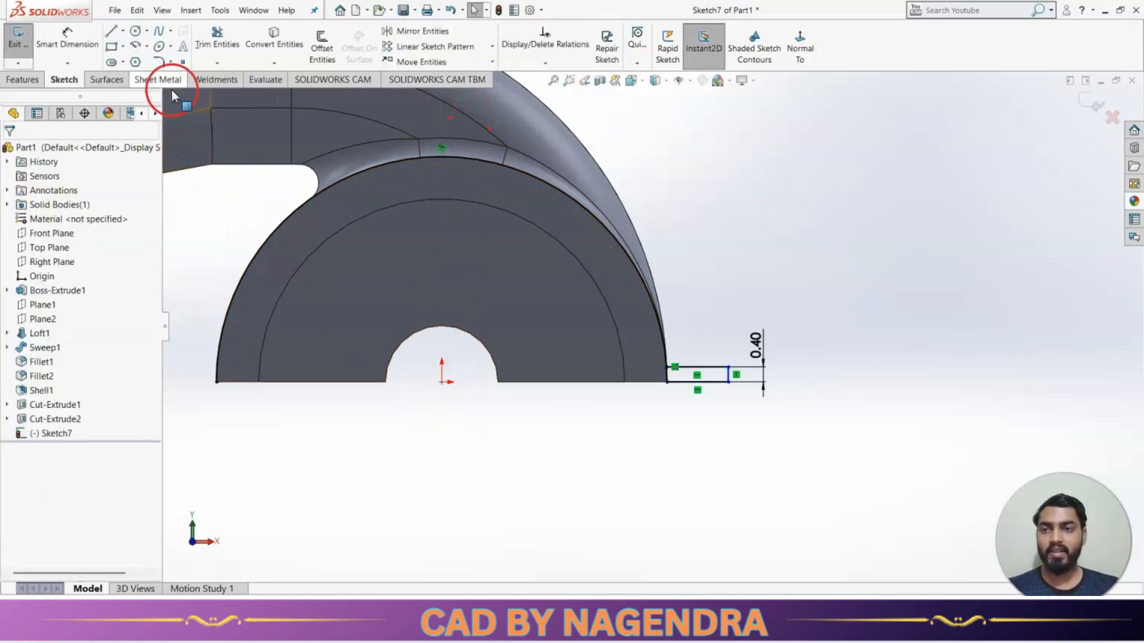
Step: Draw a vertical construction line upward from the origin as the flange profile's mirror axis
{"action": "left_click", "coordinate": [112, 32]}
{"action": "left_click", "coordinate": [48, 262]}
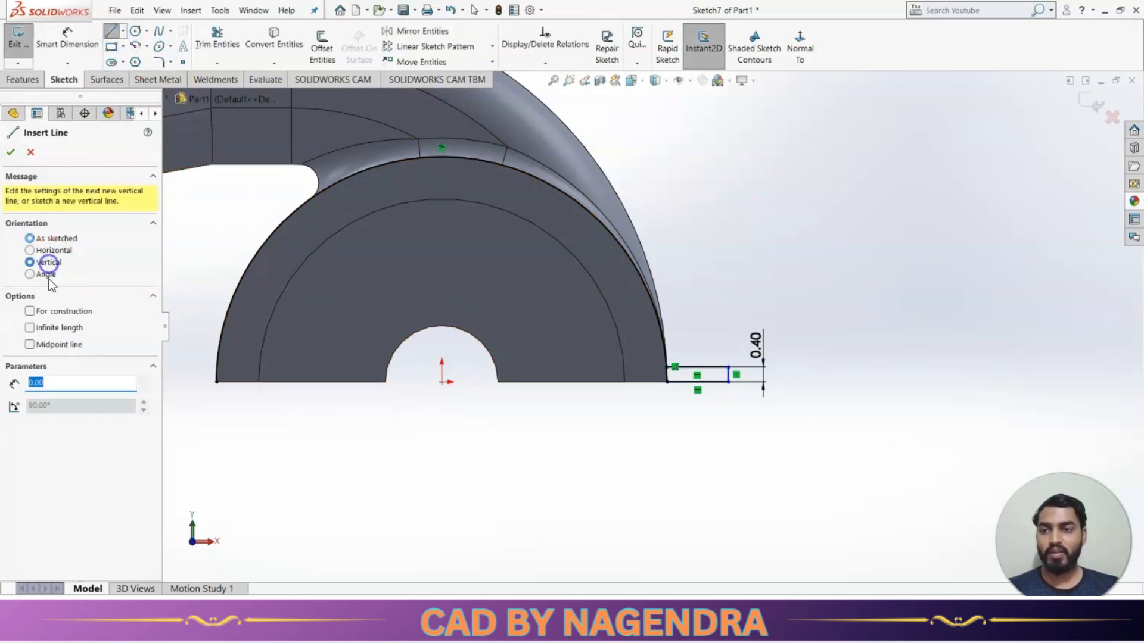
{"action": "left_click", "coordinate": [30, 311]}
{"action": "left_click", "coordinate": [442, 381]}
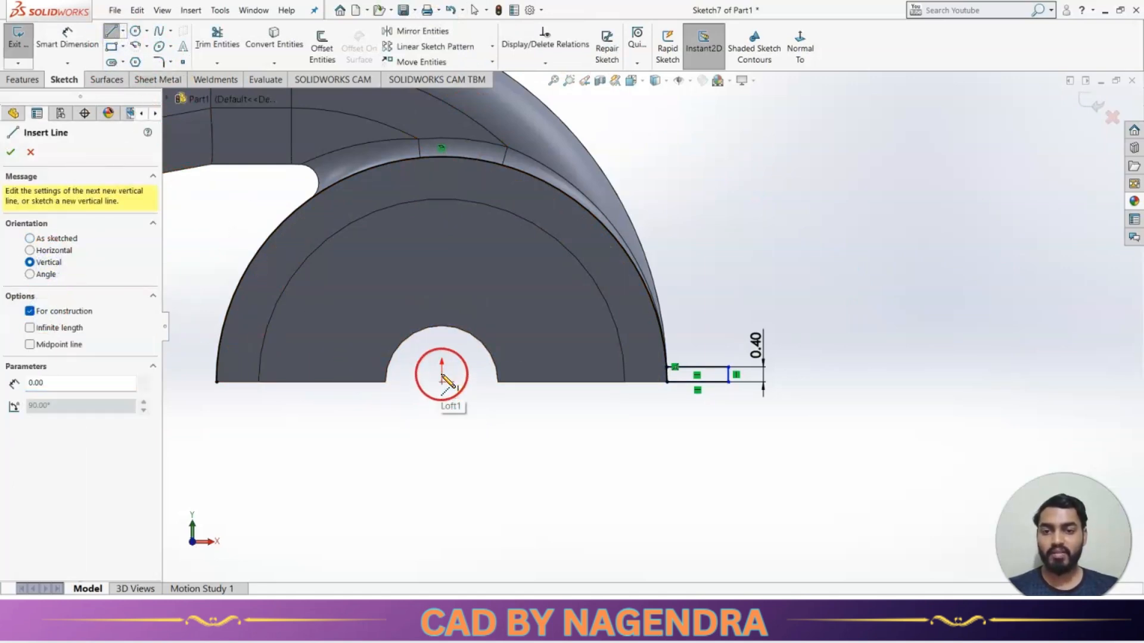
{"action": "left_click", "coordinate": [435, 306]}
{"action": "left_click", "coordinate": [440, 279]}
{"action": "key", "text": "Escape"}
Step: Mirror the flange rectangle's three lines about the vertical construction line
{"action": "left_click", "coordinate": [703, 367]}
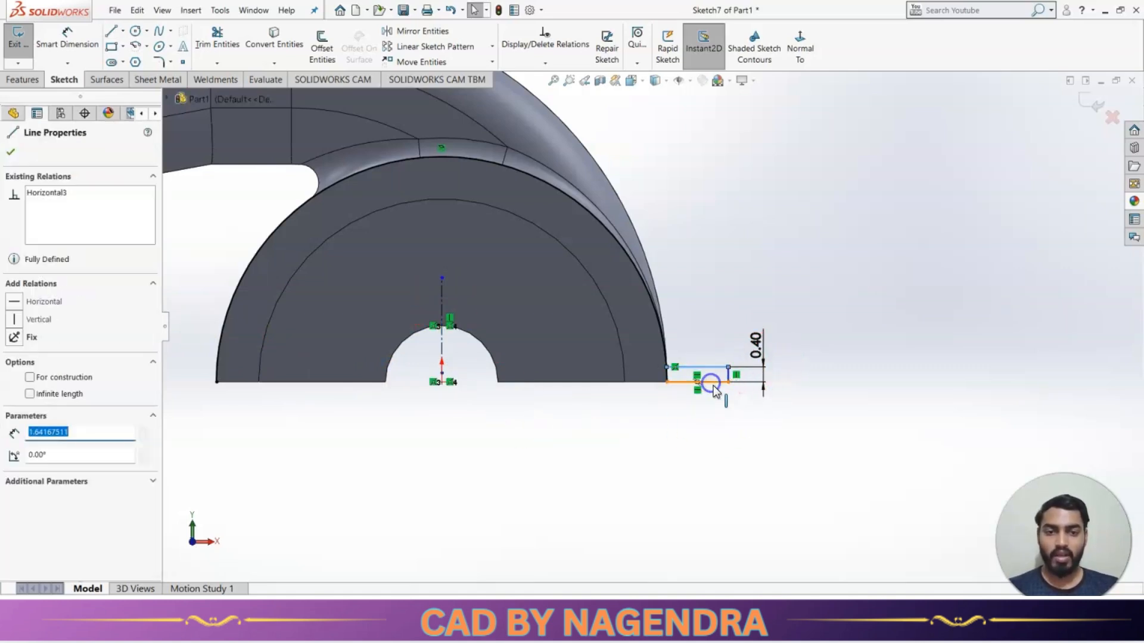
{"action": "left_click", "coordinate": [713, 386], "text": "ctrl"}
{"action": "left_click", "coordinate": [728, 377], "text": "ctrl"}
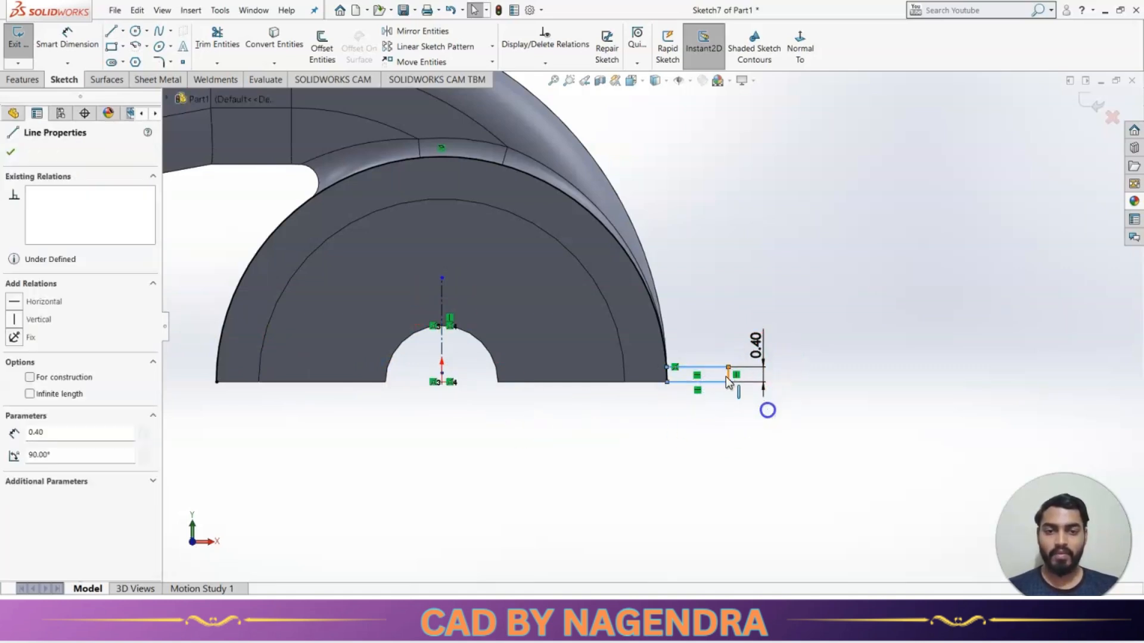
{"action": "left_click", "coordinate": [422, 33]}
{"action": "left_click", "coordinate": [54, 346]}
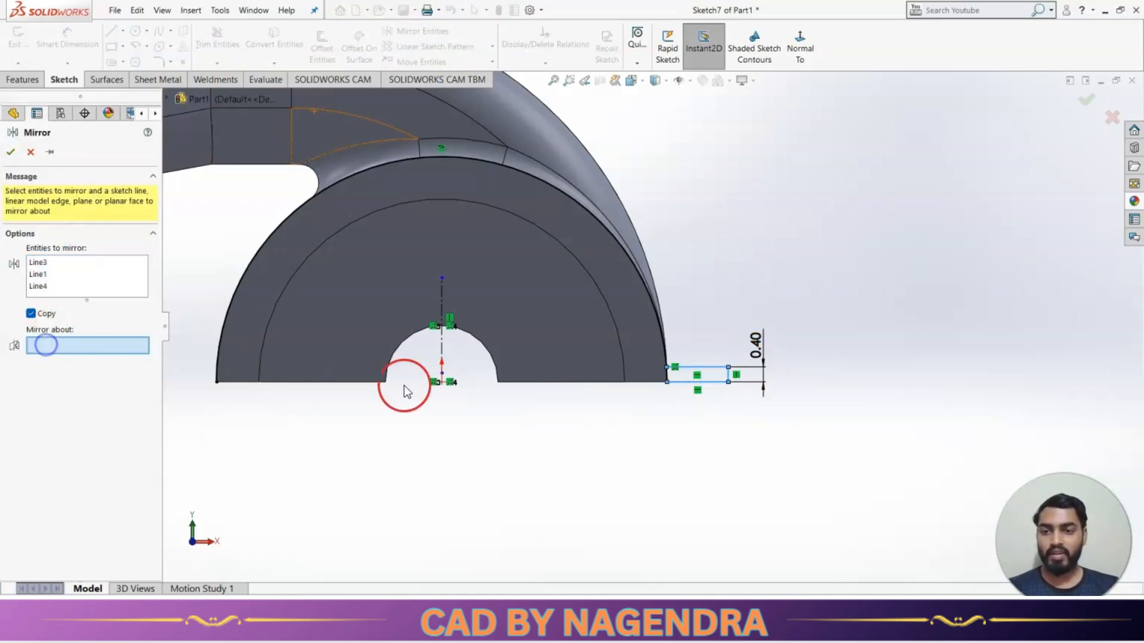
{"action": "left_click", "coordinate": [442, 351]}
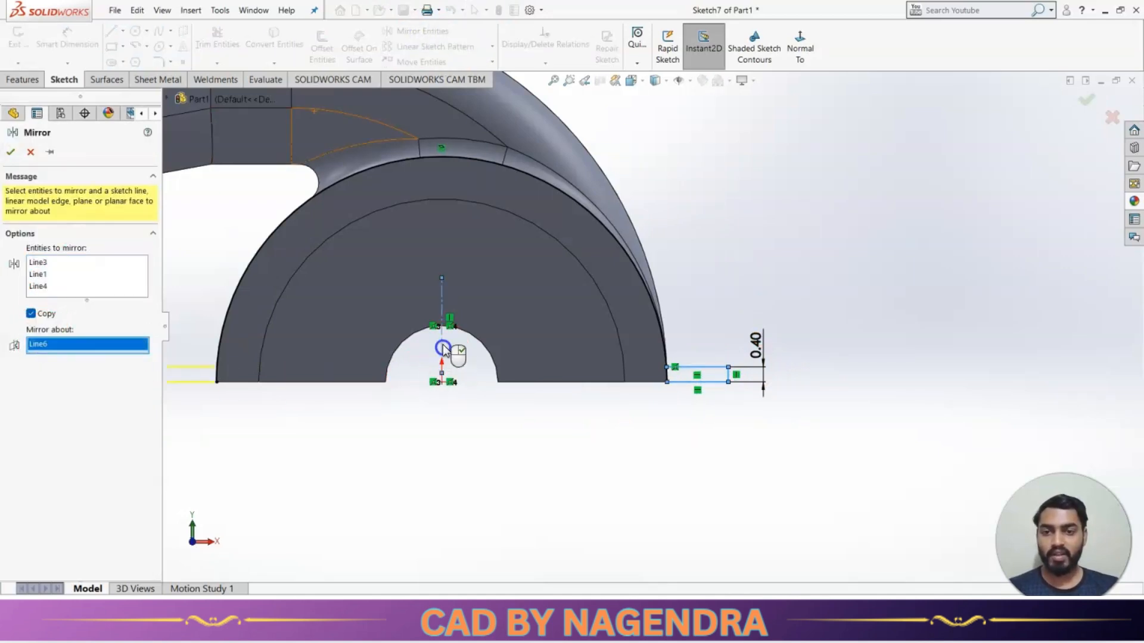
{"action": "left_click", "coordinate": [13, 157]}
Step: Trim away the converted arc between the two flange profiles
{"action": "left_click", "coordinate": [217, 37]}
{"action": "mouse_move", "coordinate": [238, 227]}
{"action": "left_mouse_down"}
{"action": "mouse_move", "coordinate": [245, 186]}
{"action": "mouse_move", "coordinate": [373, 273]}
{"action": "left_mouse_up"}
{"action": "scroll", "coordinate": [692, 223], "scroll_direction": "up", "scroll_amount": 1}
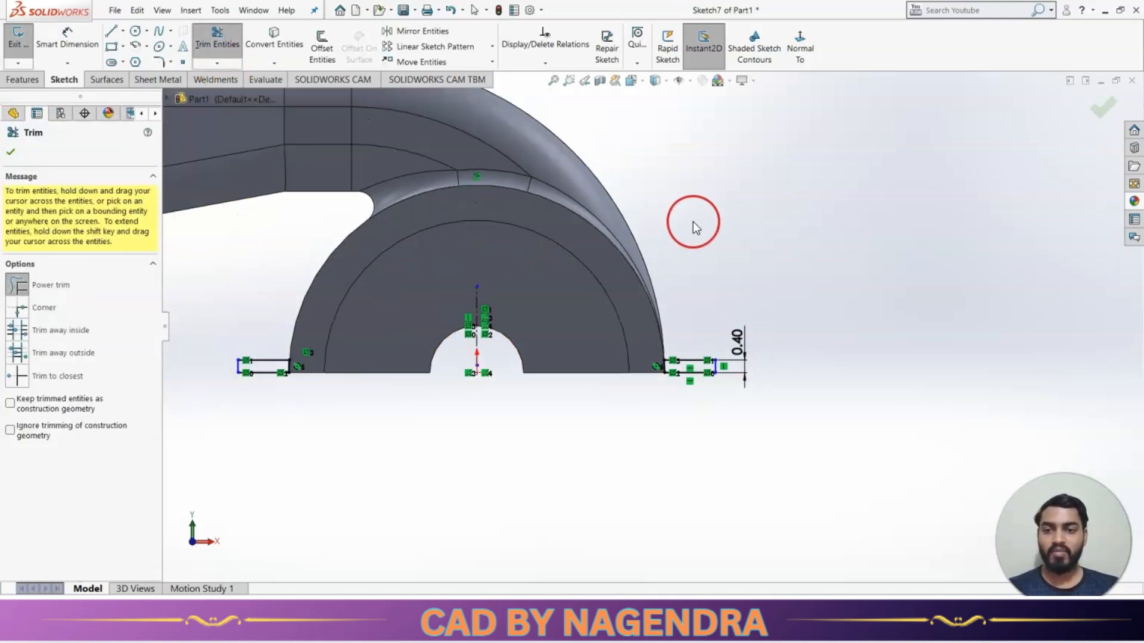
Step: Dimension the overall width between the two flange profiles' outer edges as 15 mm and finish the sketch
{"action": "left_click", "coordinate": [46, 44]}
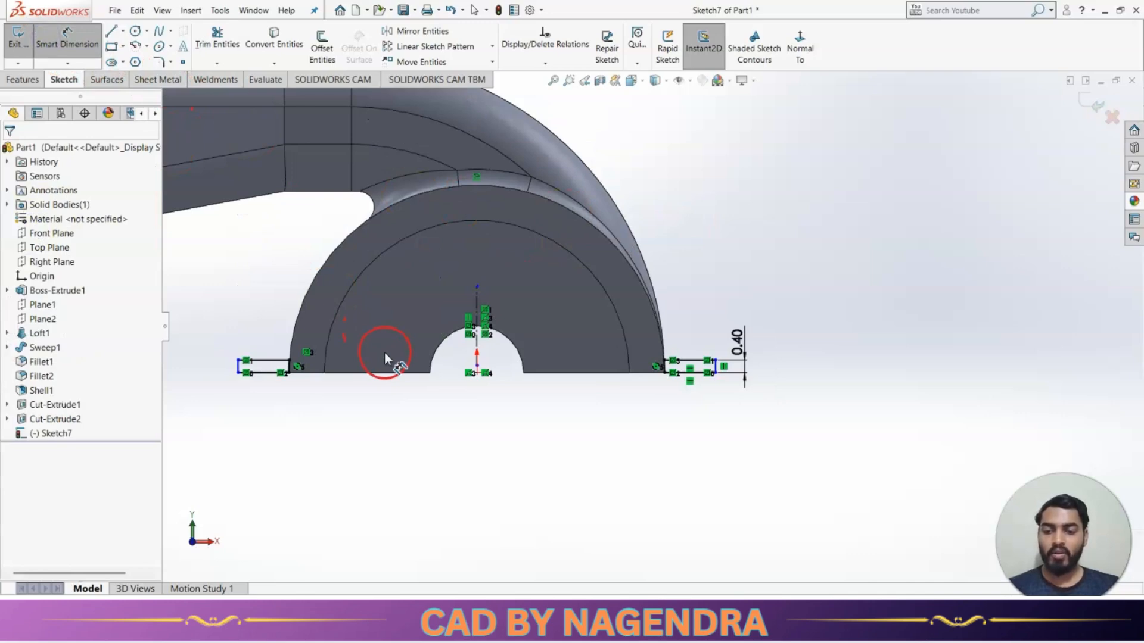
{"action": "key", "text": "alt+Tab"}
{"action": "key", "text": "alt+Tab"}
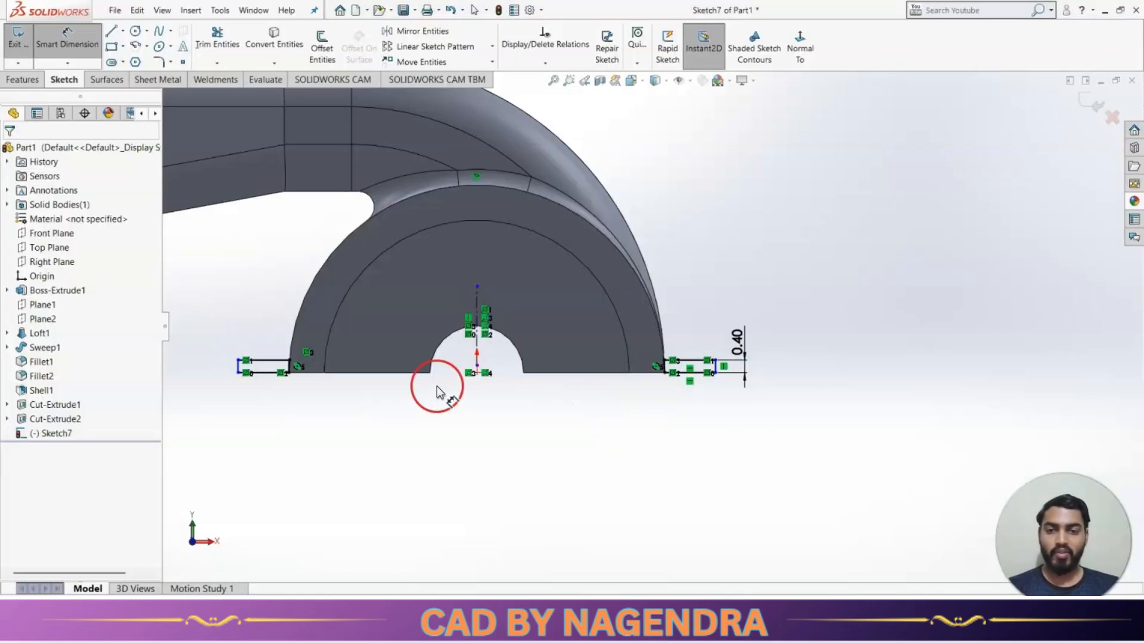
{"action": "left_click", "coordinate": [239, 367]}
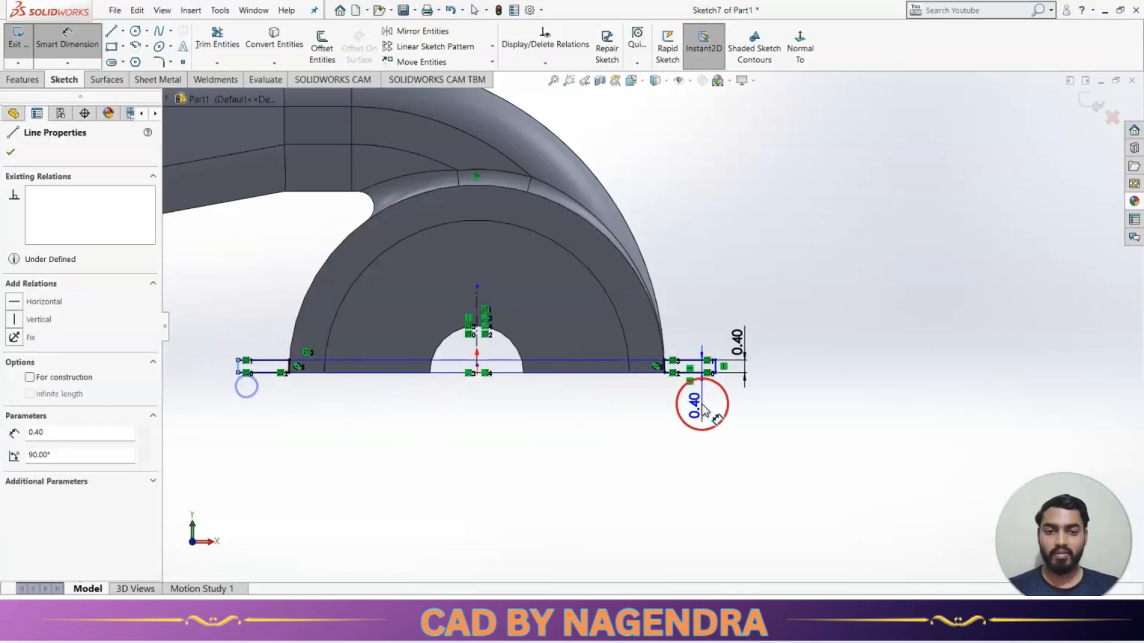
{"action": "left_click", "coordinate": [715, 373]}
{"action": "left_click", "coordinate": [568, 436]}
{"action": "type", "text": "15"}
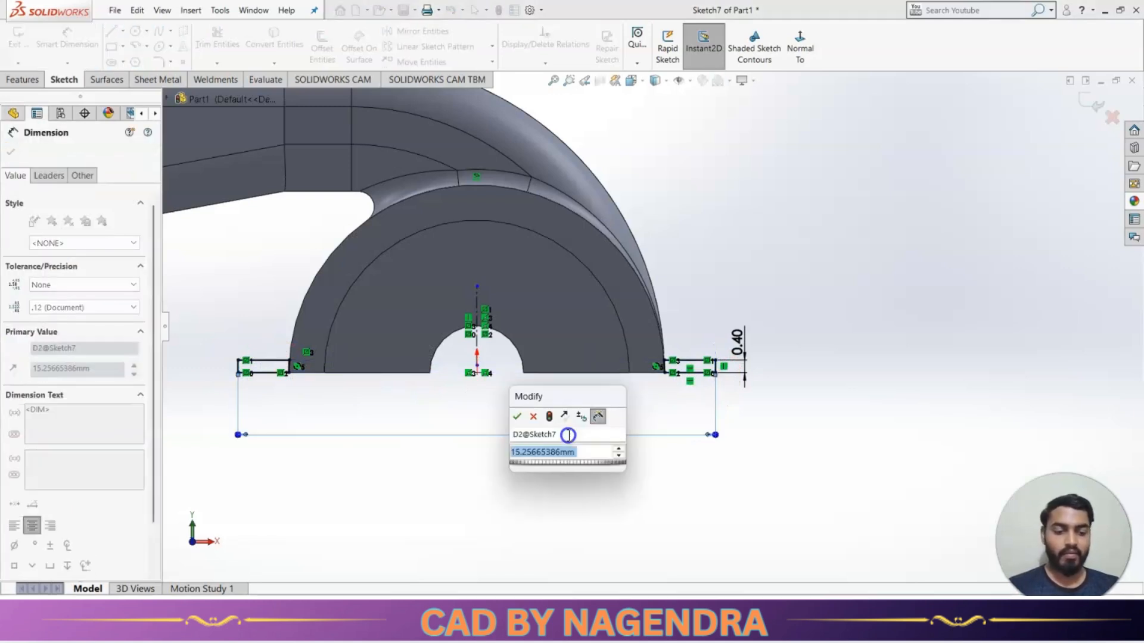
{"action": "key", "text": "Return"}
{"action": "left_click", "coordinate": [1096, 104]}
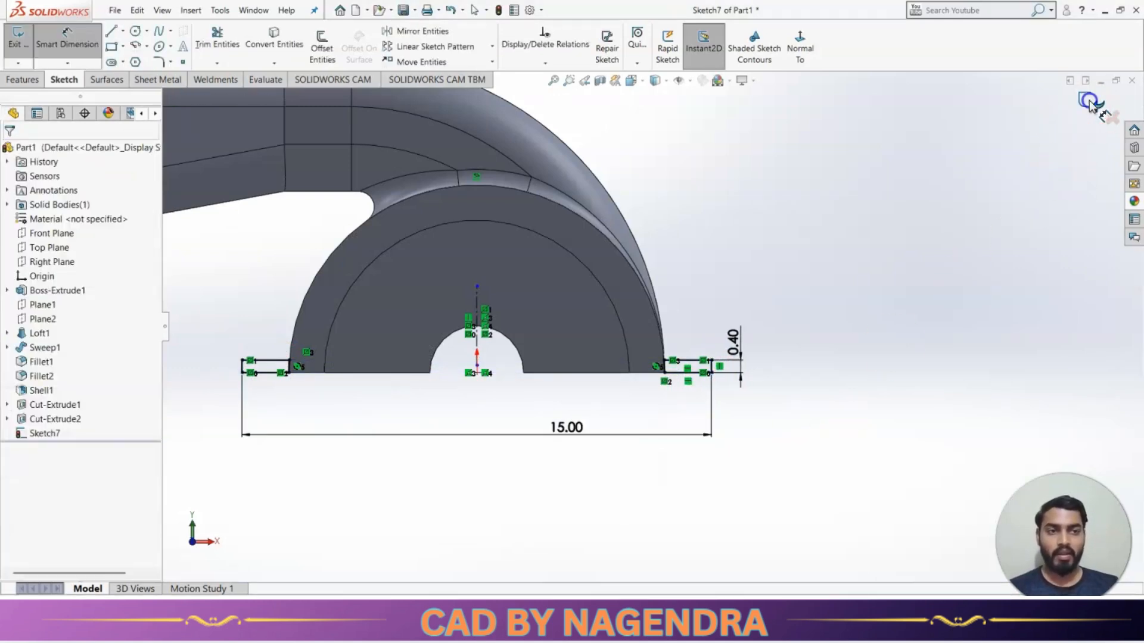
Step: Extrude both flange profiles 8 mm in the reversed direction, along the housing body, merging the result
{"action": "left_click", "coordinate": [26, 44]}
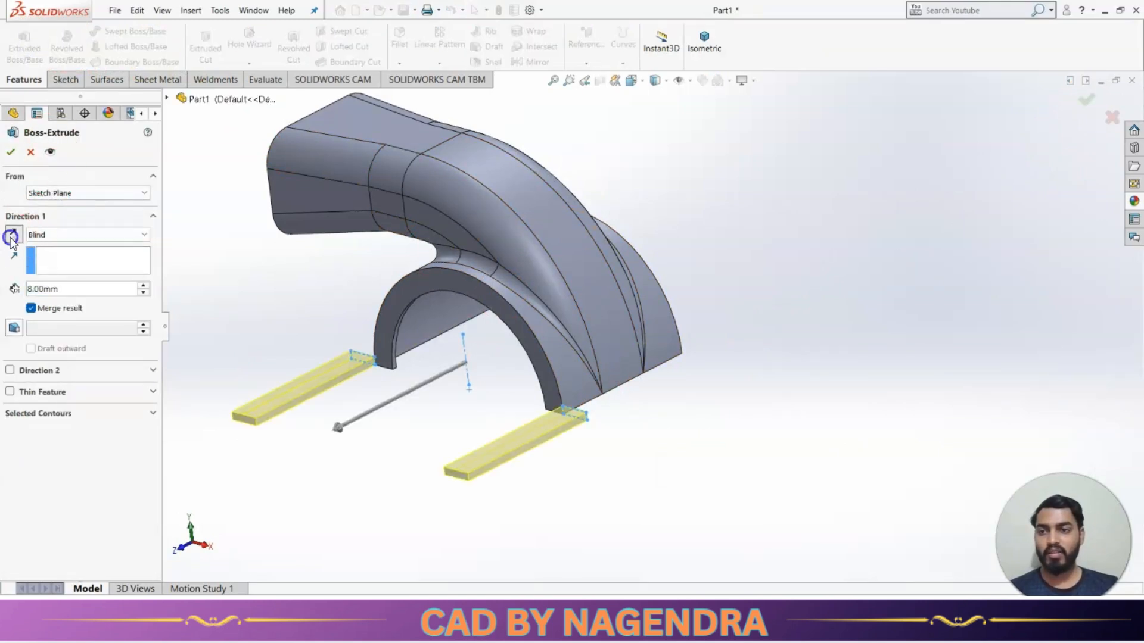
{"action": "left_click", "coordinate": [11, 238]}
{"action": "middle_click_drag", "start_coordinate": [783, 540], "coordinate": [815, 546]}
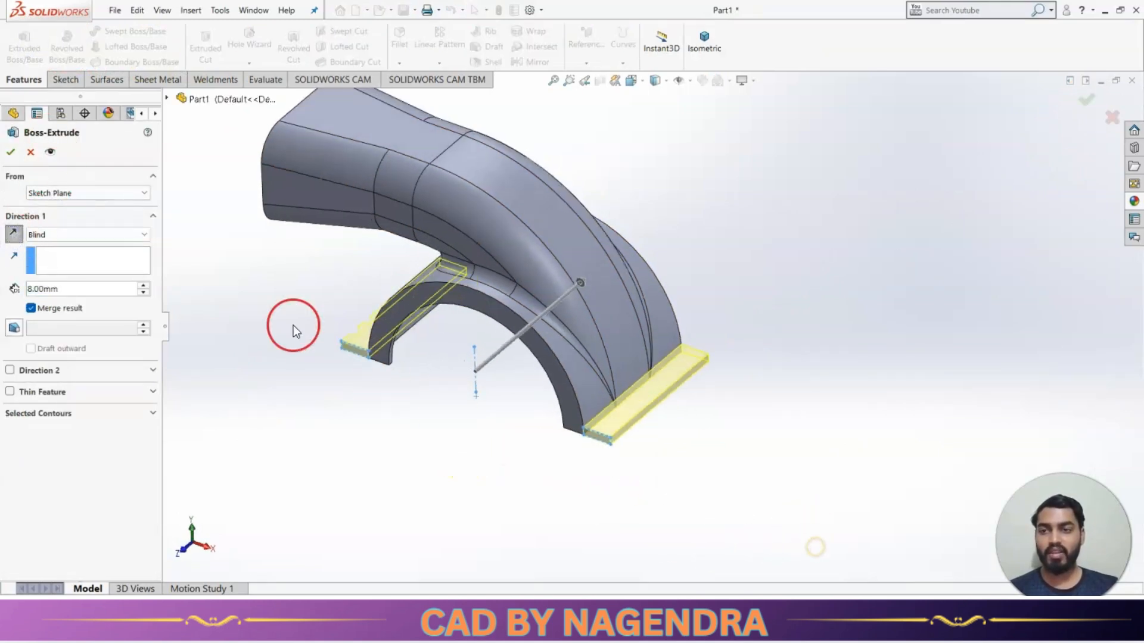
{"action": "left_click", "coordinate": [11, 151]}
{"action": "left_click", "coordinate": [417, 423]}
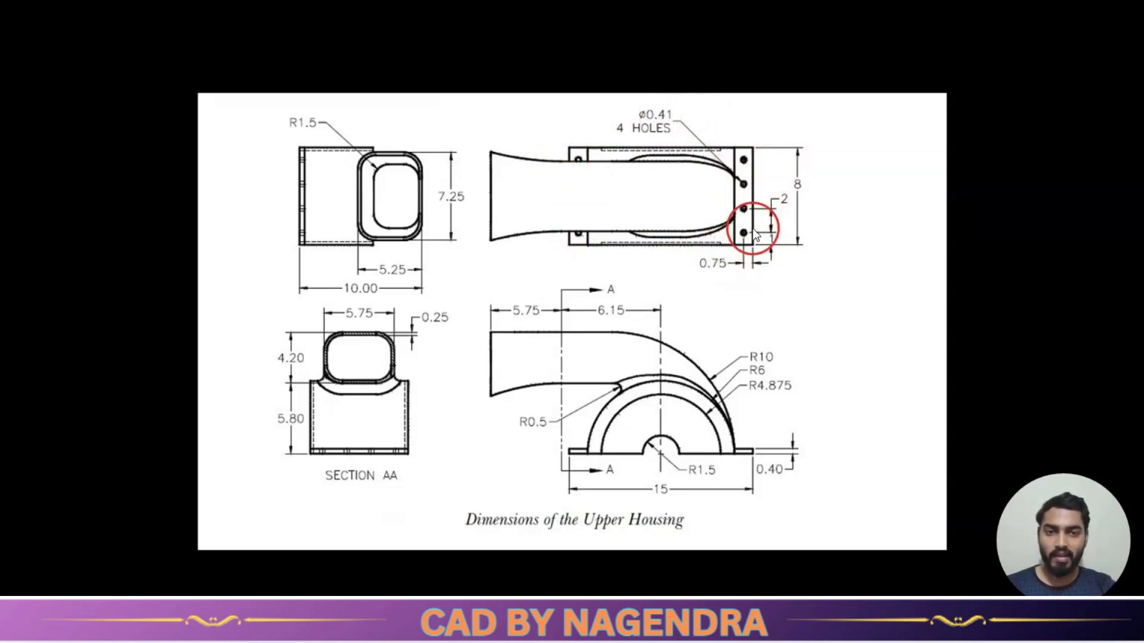
Step: Set up a simple Hole Wizard hole with a 0.41 mm diameter and the Up To Next end condition
{"action": "key", "text": "alt+Tab"}
{"action": "left_click", "coordinate": [782, 326]}
{"action": "left_click", "coordinate": [257, 33]}
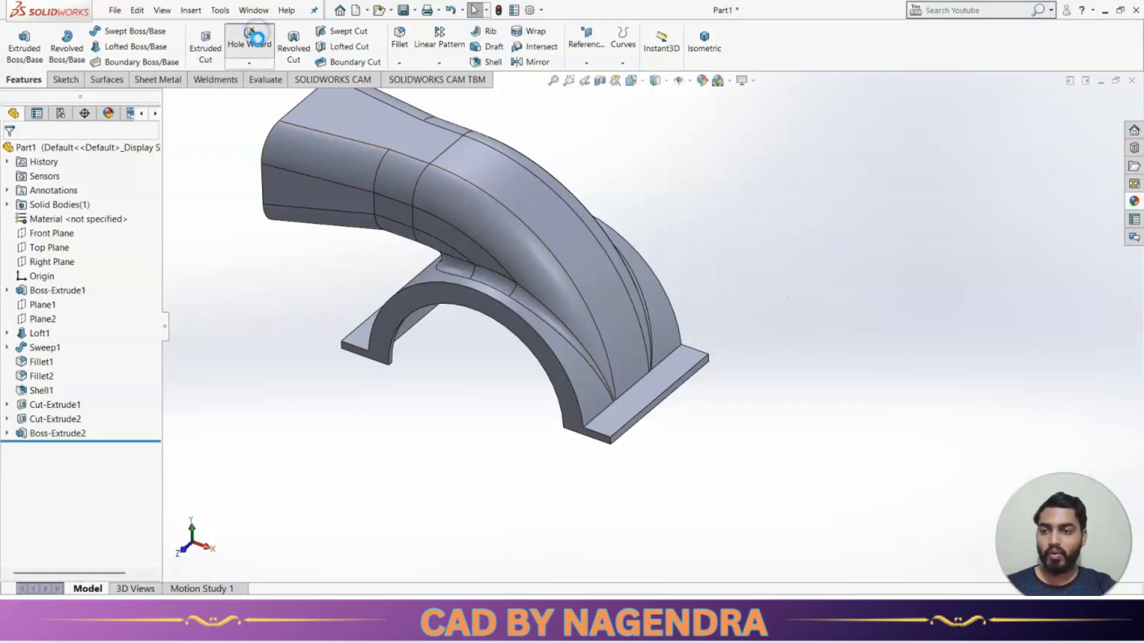
{"action": "double_click", "coordinate": [37, 468]}
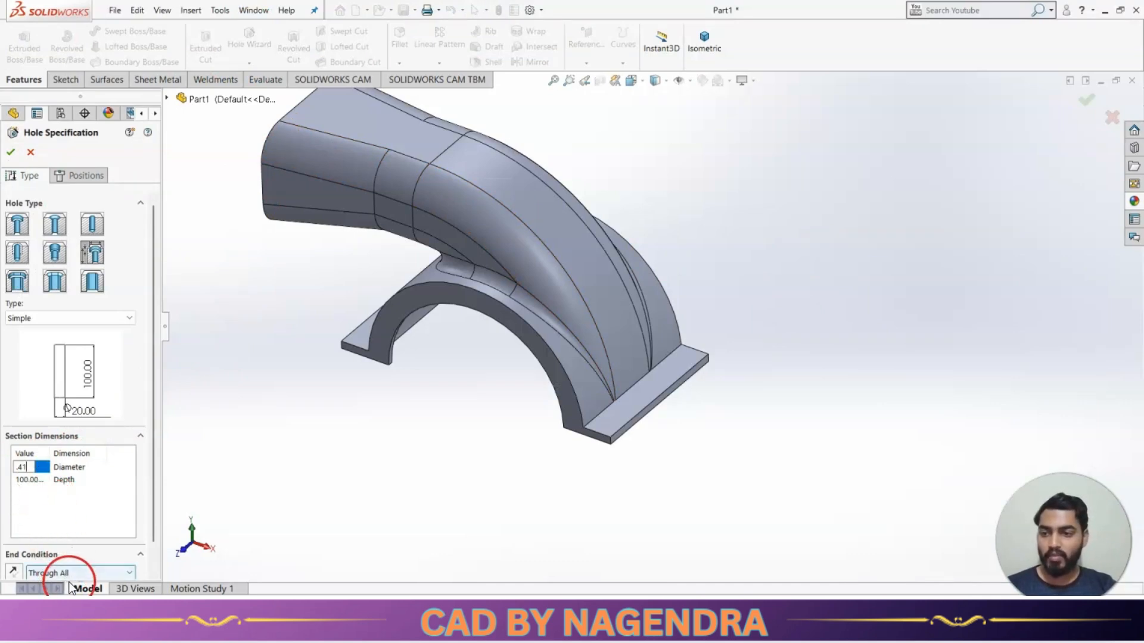
{"action": "left_click", "coordinate": [69, 575]}
{"action": "left_click", "coordinate": [64, 606]}
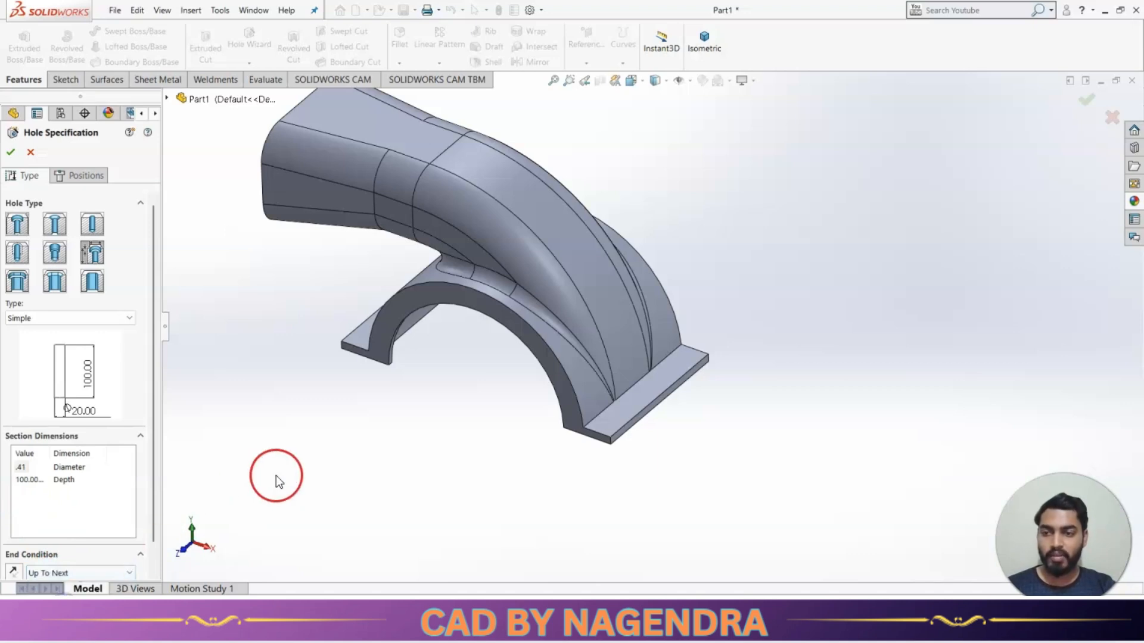
Step: Place one hole point on the upper face of the flange opposite the duct inlet, near its front end
{"action": "left_click", "coordinate": [89, 176]}
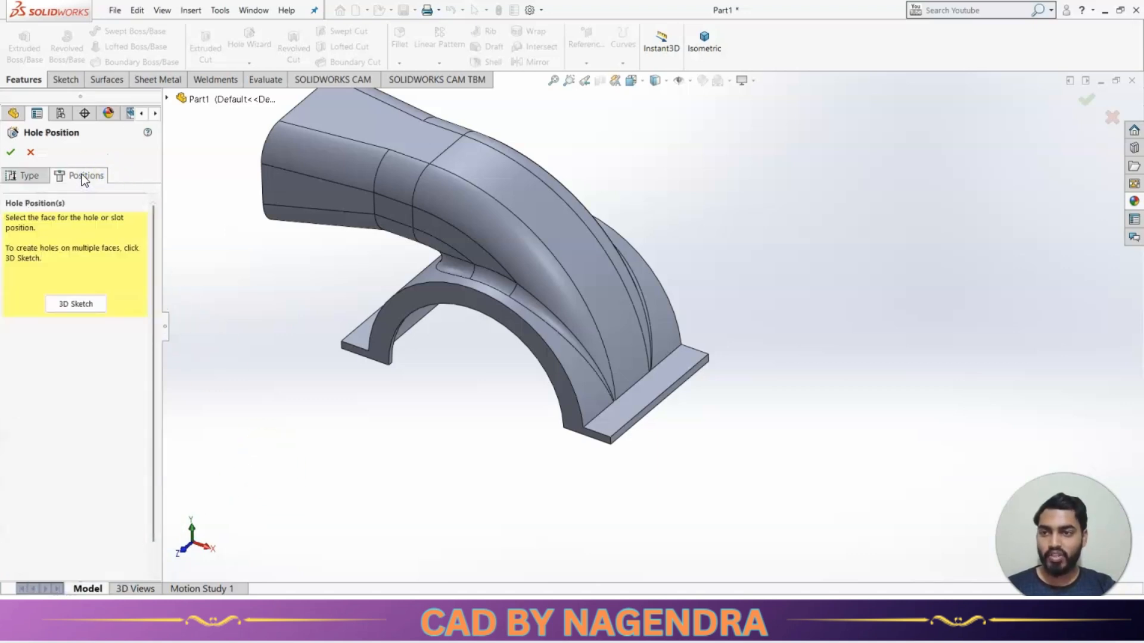
{"action": "left_click", "coordinate": [609, 420]}
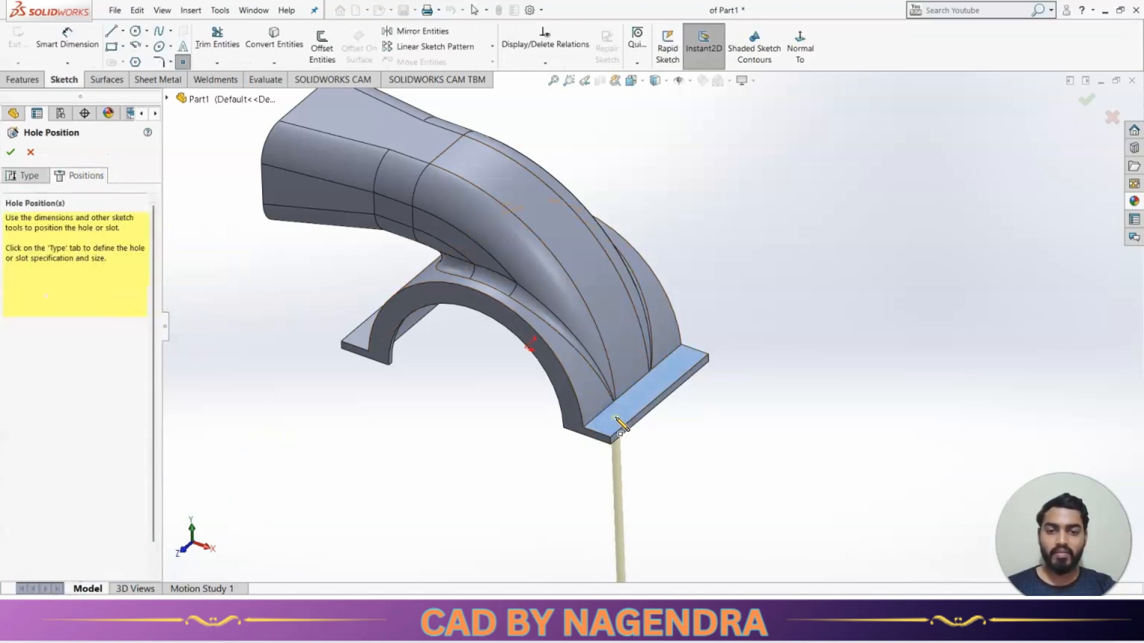
{"action": "left_click", "coordinate": [613, 419]}
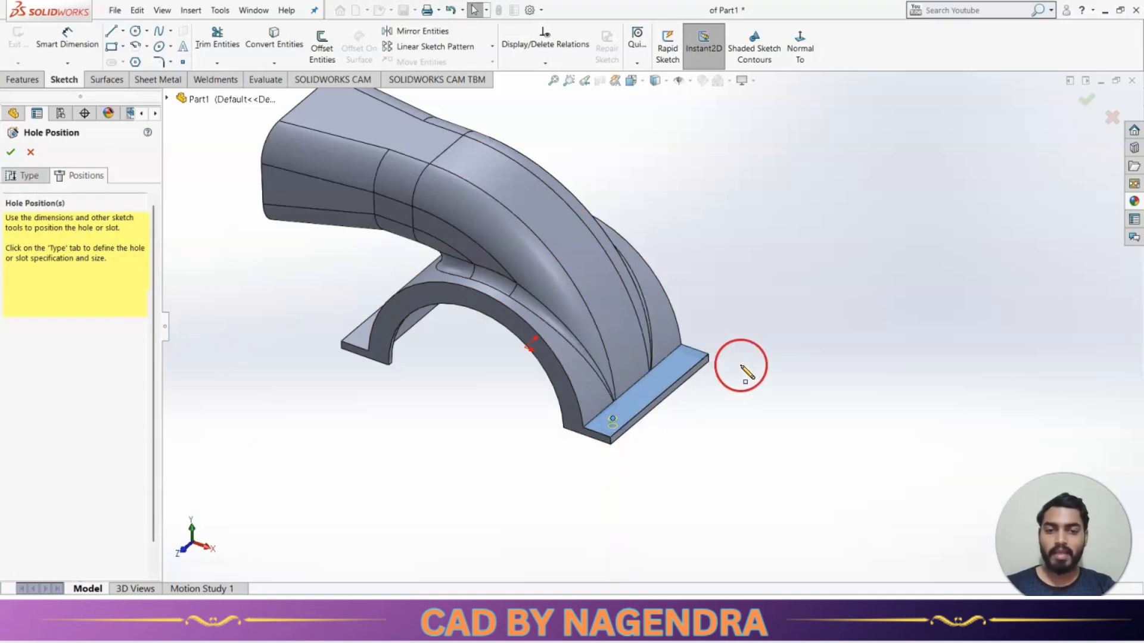
Step: Dimension the hole point 0.75 mm from the flange's outer long edge
{"action": "left_click", "coordinate": [813, 63]}
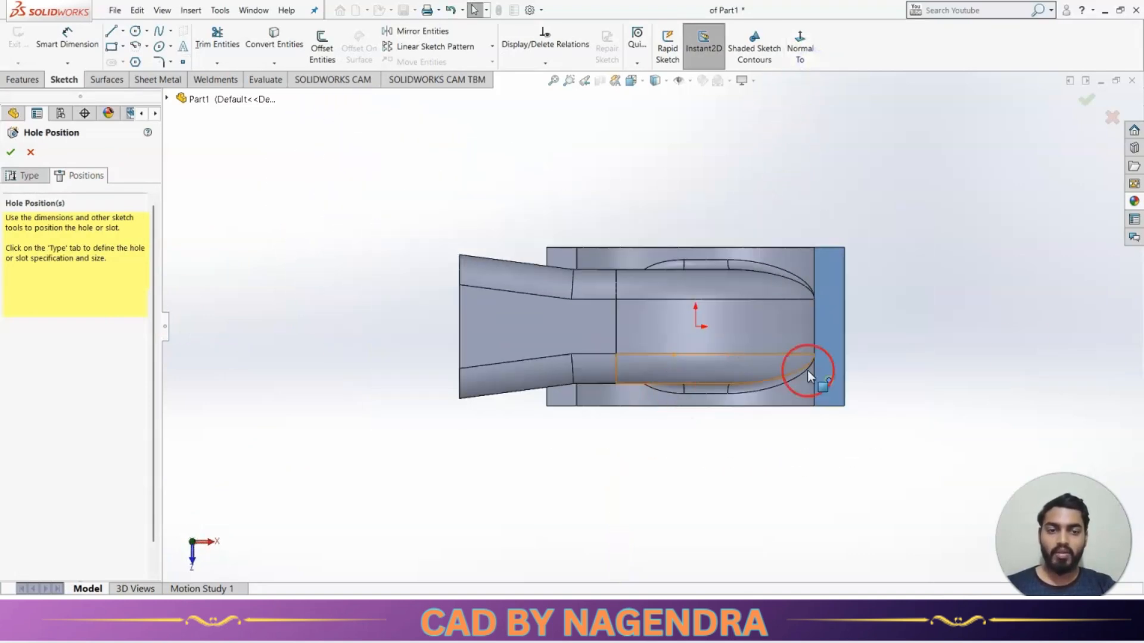
{"action": "scroll", "coordinate": [952, 308], "scroll_direction": "down", "scroll_amount": 2}
{"action": "left_click", "coordinate": [83, 35]}
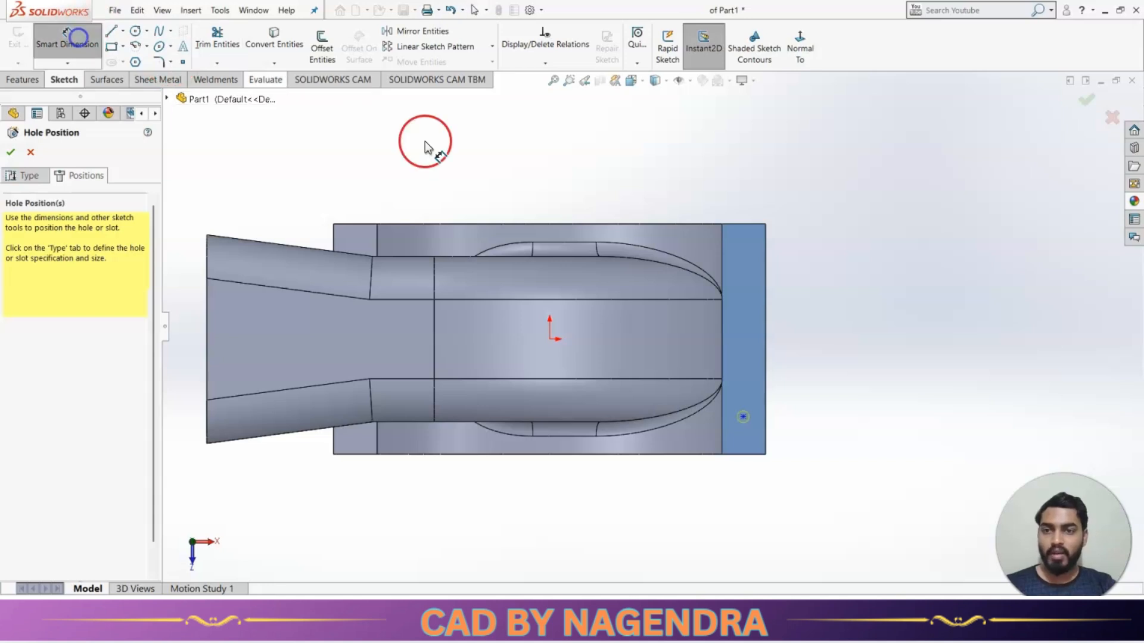
{"action": "left_click", "coordinate": [744, 417]}
{"action": "left_click", "coordinate": [766, 413]}
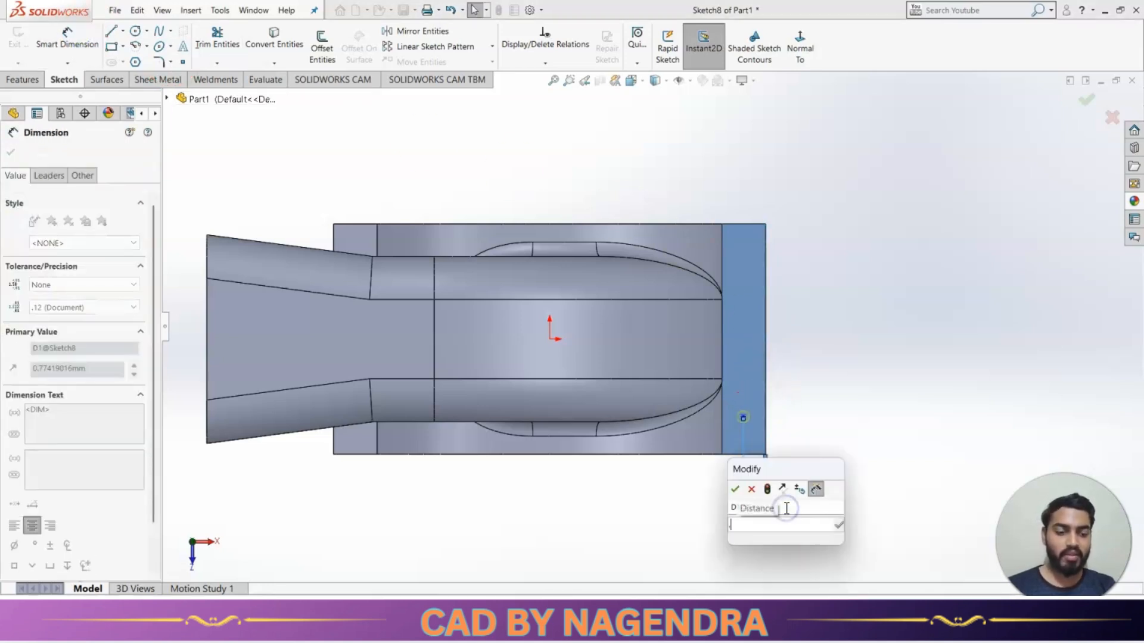
{"action": "type", "text": "0.75"}
{"action": "key", "text": "Return"}
{"action": "left_click", "coordinate": [776, 460]}
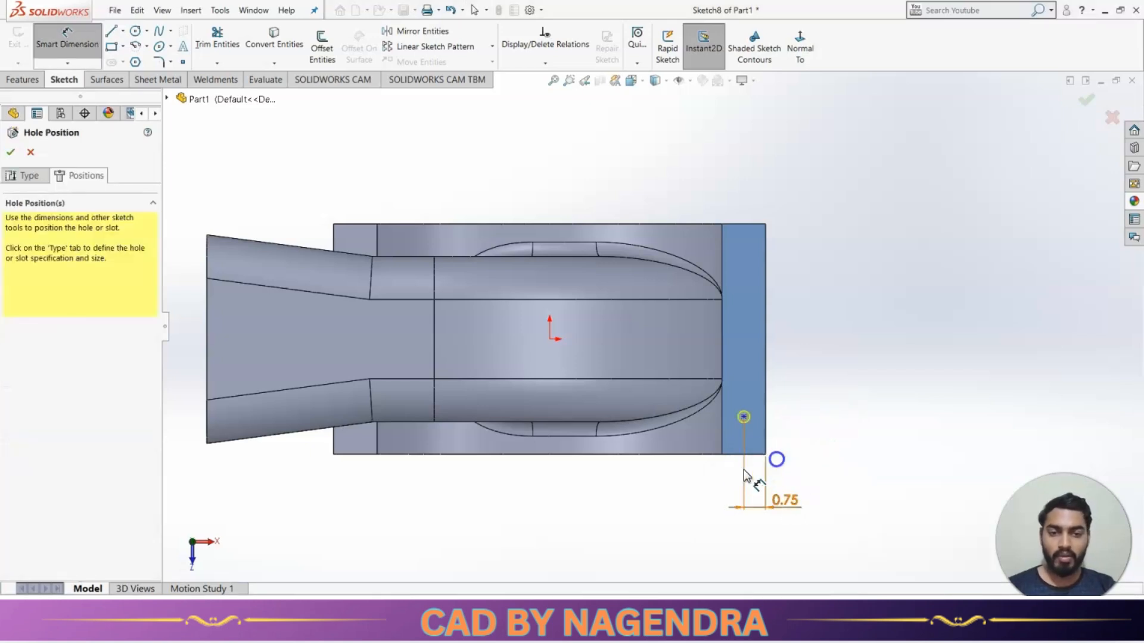
Step: Dimension the hole point 1 mm from the flange's front end edge and complete the hole
{"action": "left_click", "coordinate": [743, 417]}
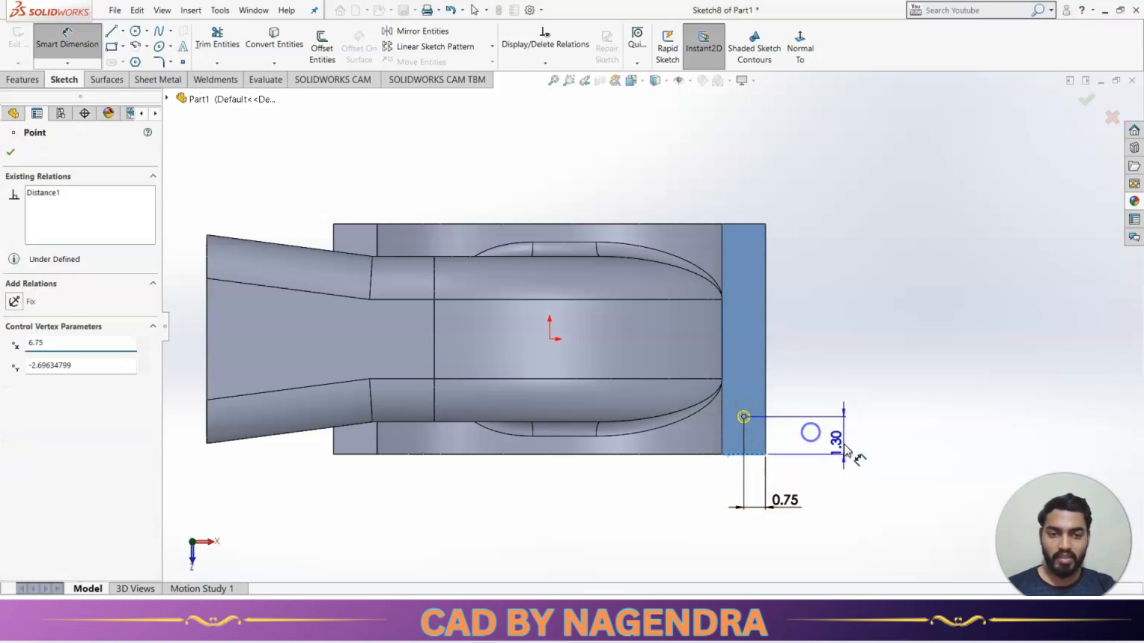
{"action": "left_click", "coordinate": [845, 448]}
{"action": "type", "text": "1"}
{"action": "key", "text": "Return"}
{"action": "left_click", "coordinate": [874, 358]}
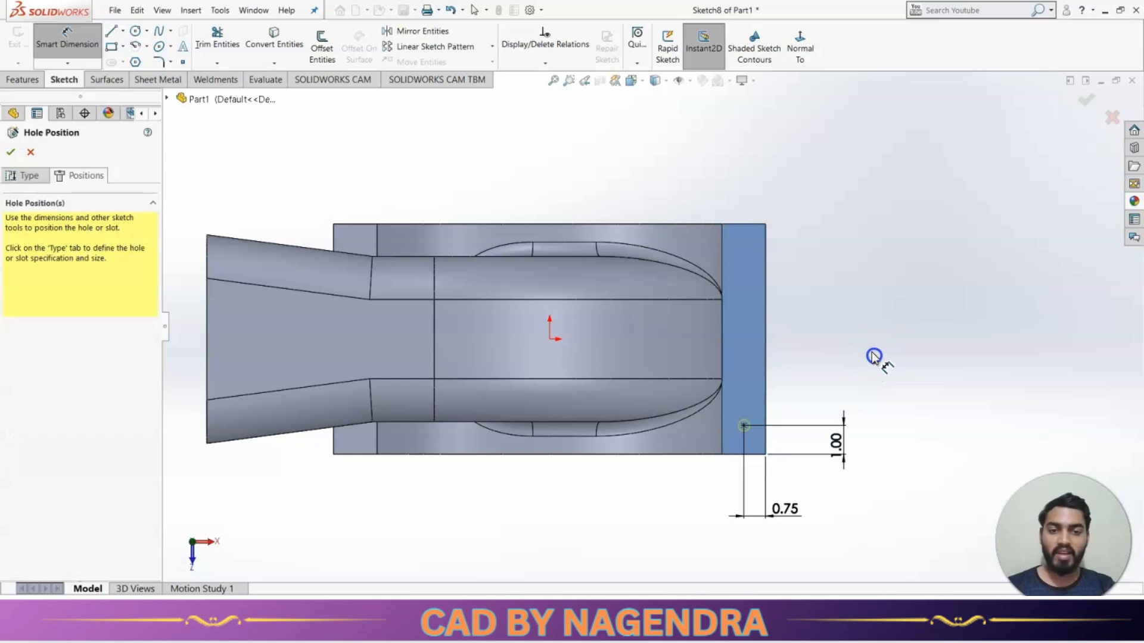
{"action": "left_click", "coordinate": [1086, 99]}
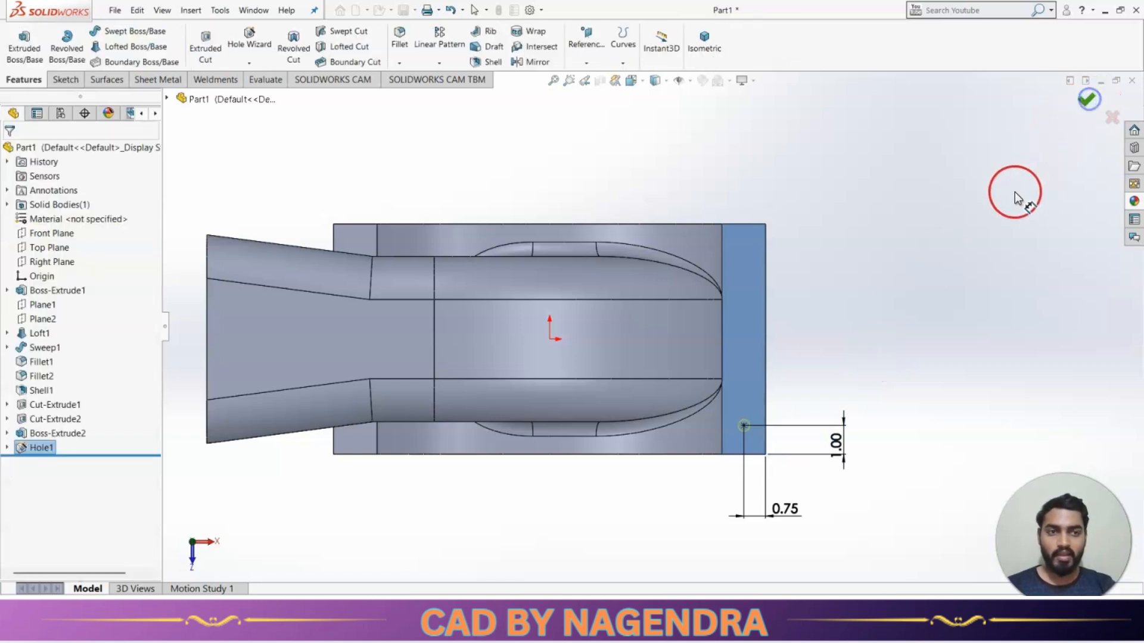
Step: Check the hole layout in the reference drawing and start a Linear Pattern with the flange's long outer edge as Direction 1
{"action": "left_click", "coordinate": [706, 39]}
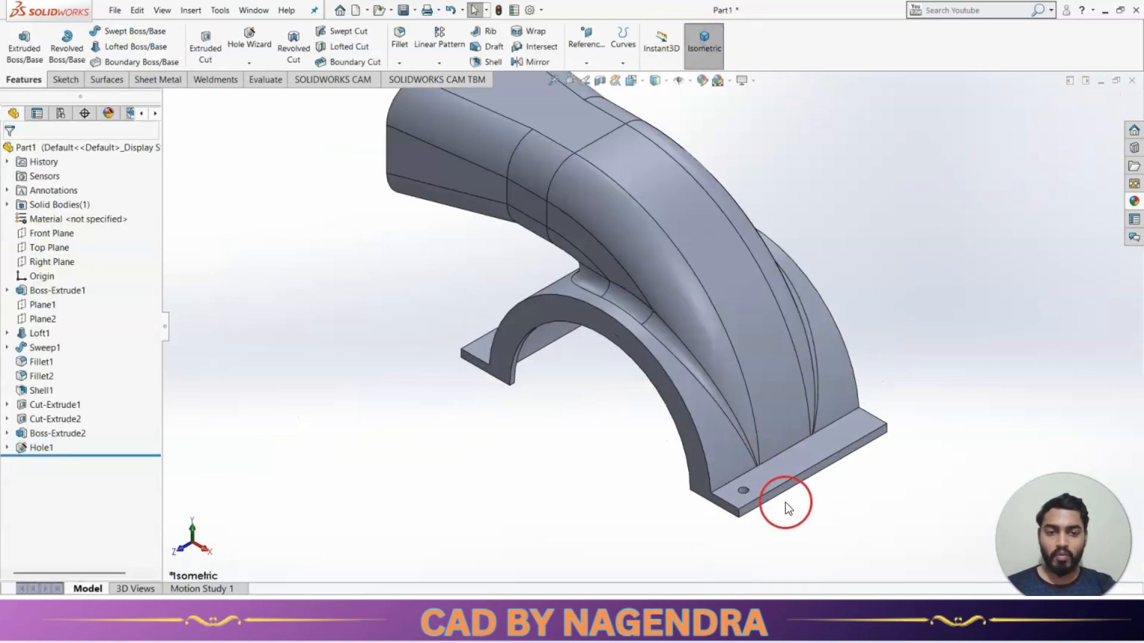
{"action": "scroll", "coordinate": [752, 491], "scroll_direction": "down", "scroll_amount": 4}
{"action": "left_click", "coordinate": [710, 445]}
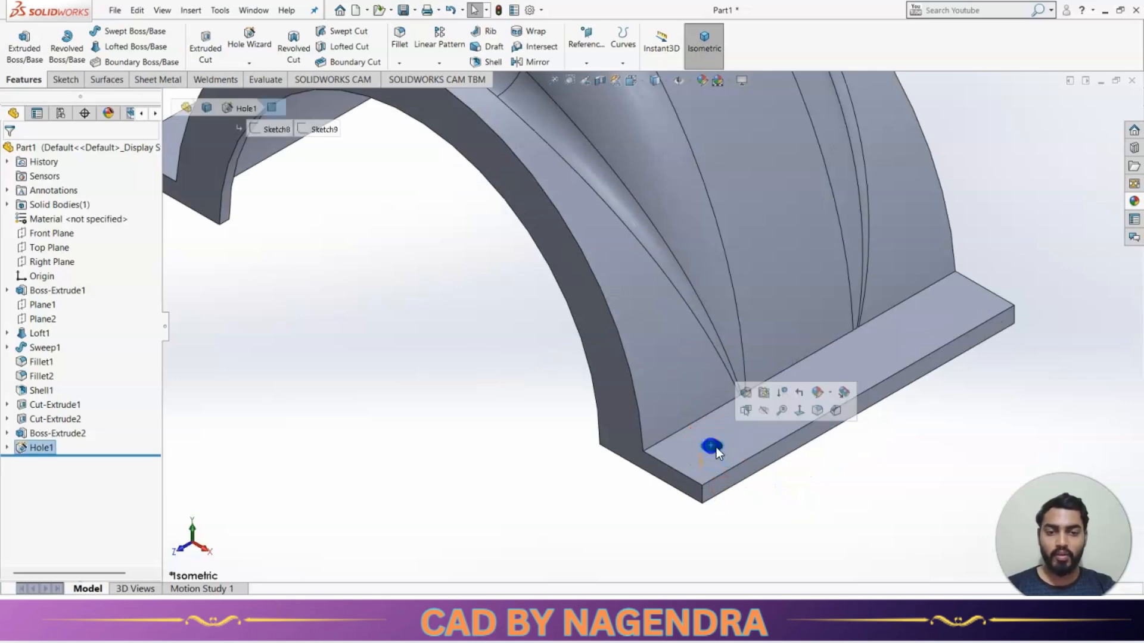
{"action": "scroll", "coordinate": [762, 489], "scroll_direction": "up", "scroll_amount": 4}
{"action": "key", "text": "alt+Tab"}
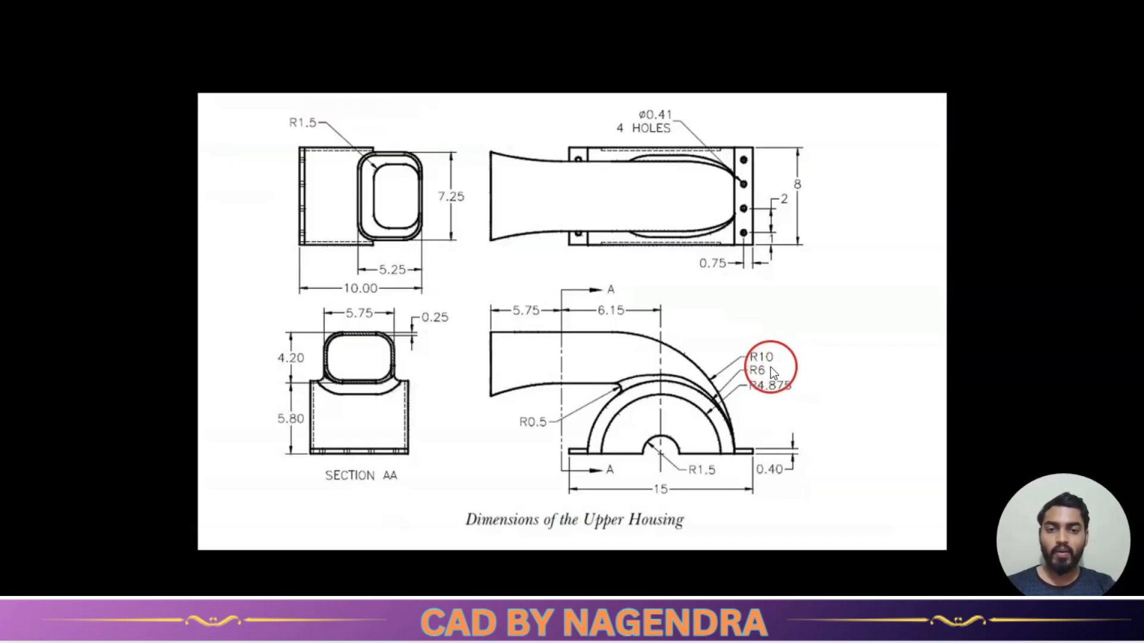
{"action": "key", "text": "alt+Tab"}
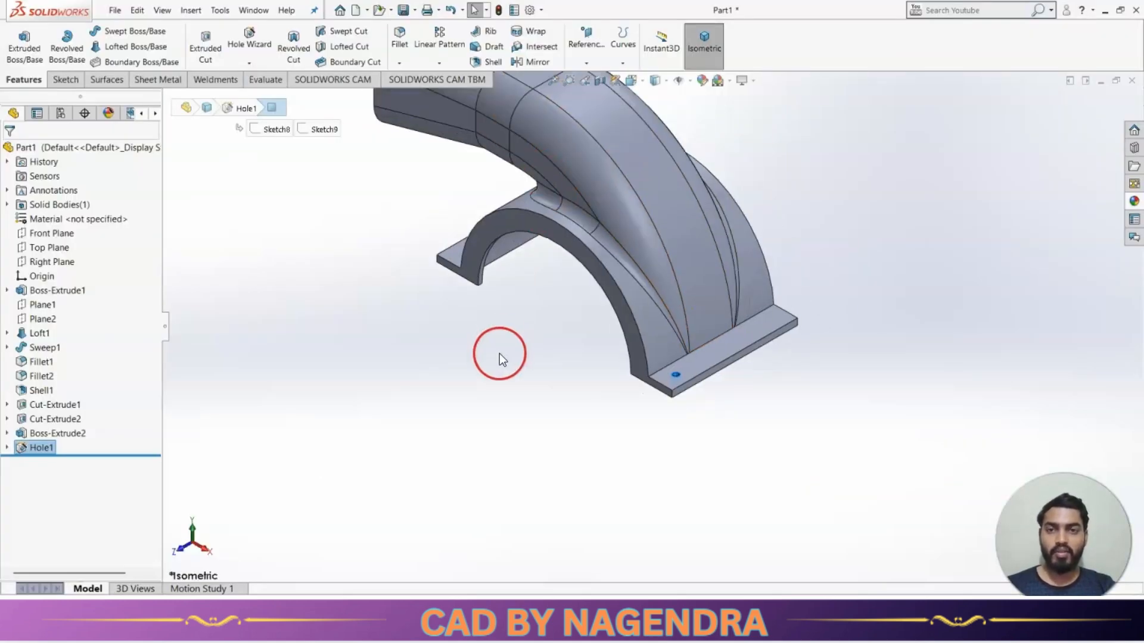
{"action": "scroll", "coordinate": [634, 189], "scroll_direction": "down", "scroll_amount": 3}
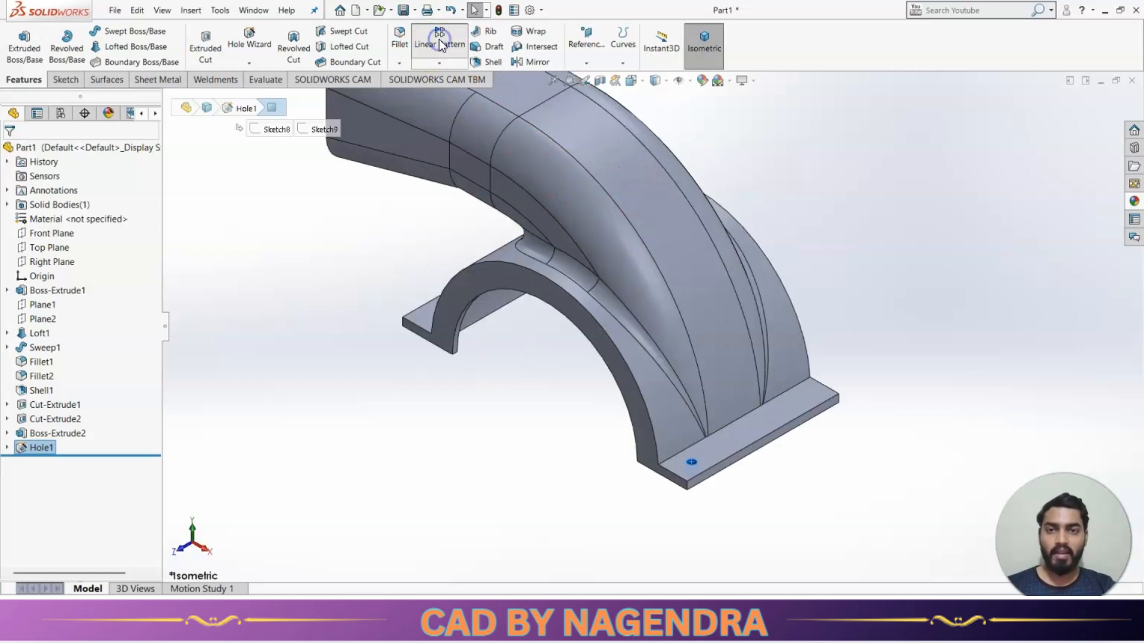
{"action": "left_click", "coordinate": [439, 40]}
{"action": "left_click", "coordinate": [101, 197]}
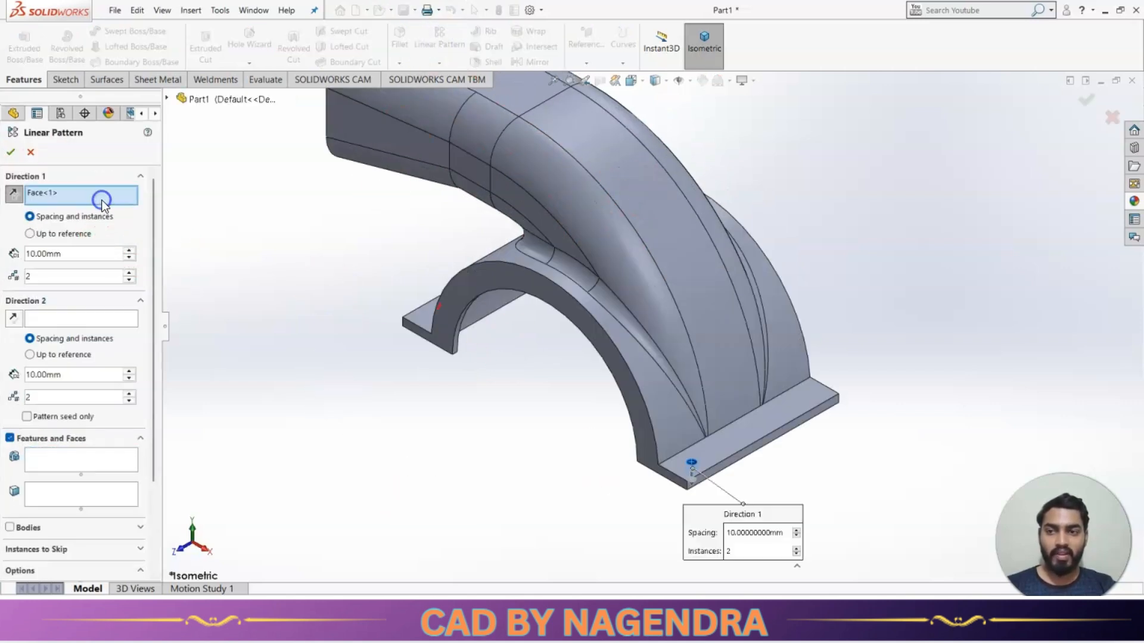
{"action": "left_click", "coordinate": [781, 427]}
Step: Assign the flange's short front edge as the pattern's Direction 2 and reverse both directions
{"action": "left_click", "coordinate": [105, 325]}
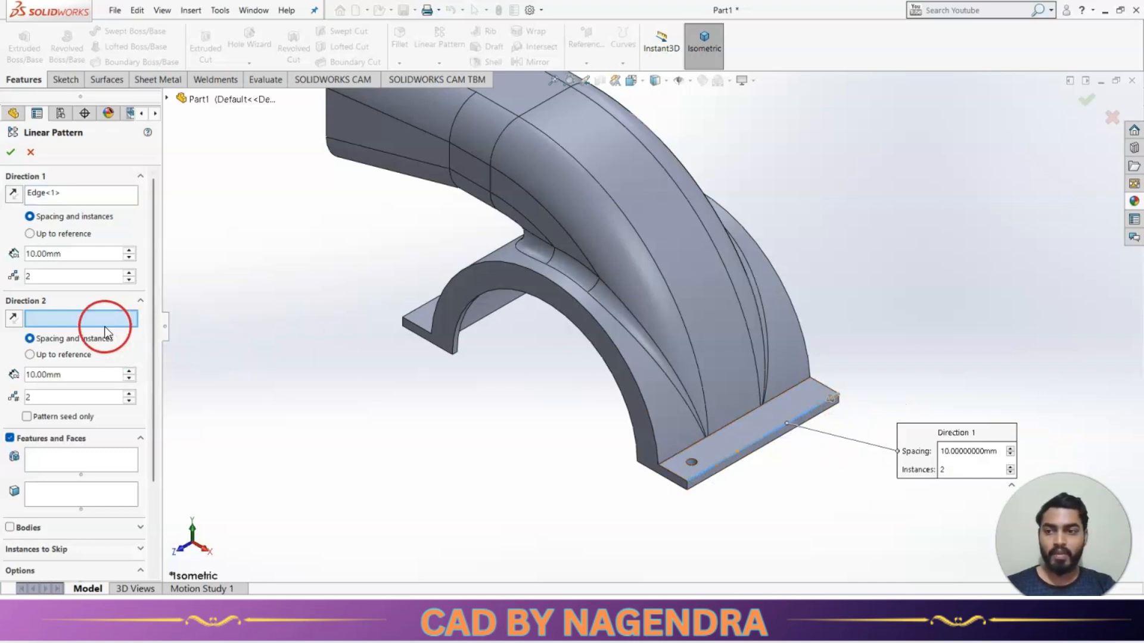
{"action": "left_click", "coordinate": [662, 474]}
{"action": "left_click", "coordinate": [641, 463]}
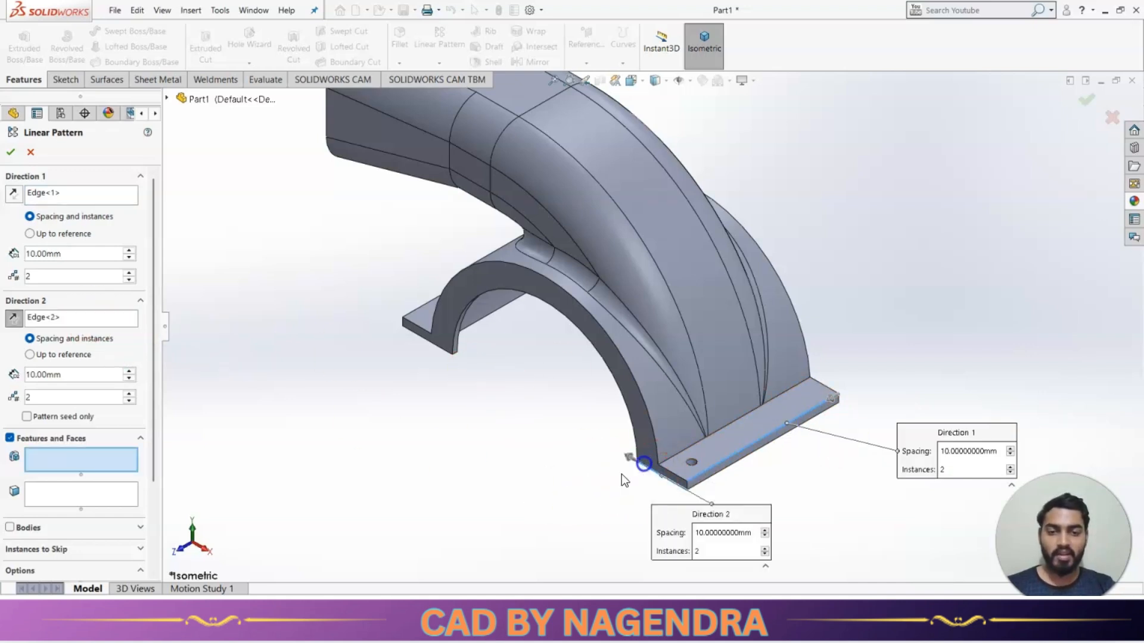
{"action": "left_click", "coordinate": [834, 400]}
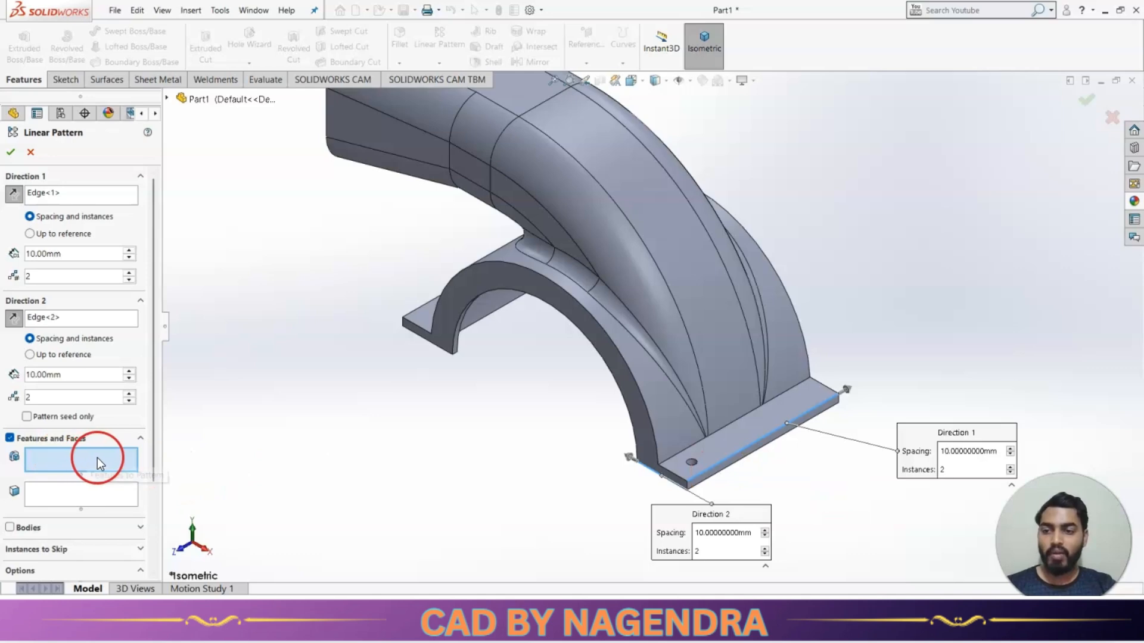
Step: Select the flange hole as the feature to pattern
{"action": "scroll", "coordinate": [685, 471], "scroll_direction": "down", "scroll_amount": 5}
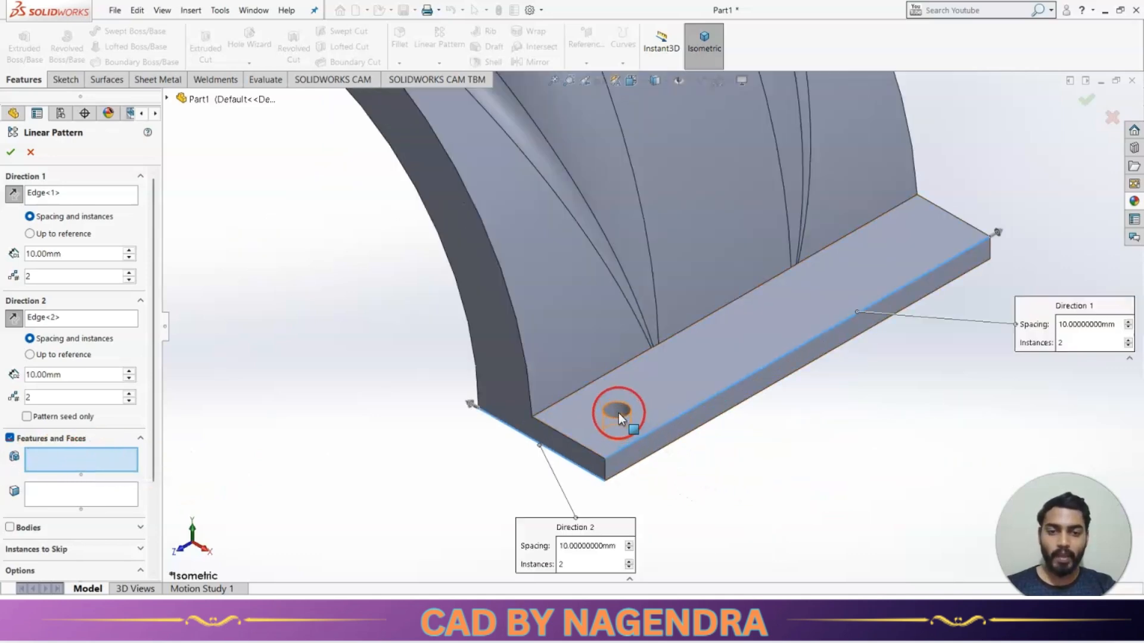
{"action": "left_click", "coordinate": [618, 413]}
{"action": "scroll", "coordinate": [739, 463], "scroll_direction": "up", "scroll_amount": 5}
{"action": "scroll", "coordinate": [713, 240], "scroll_direction": "down", "scroll_amount": 2}
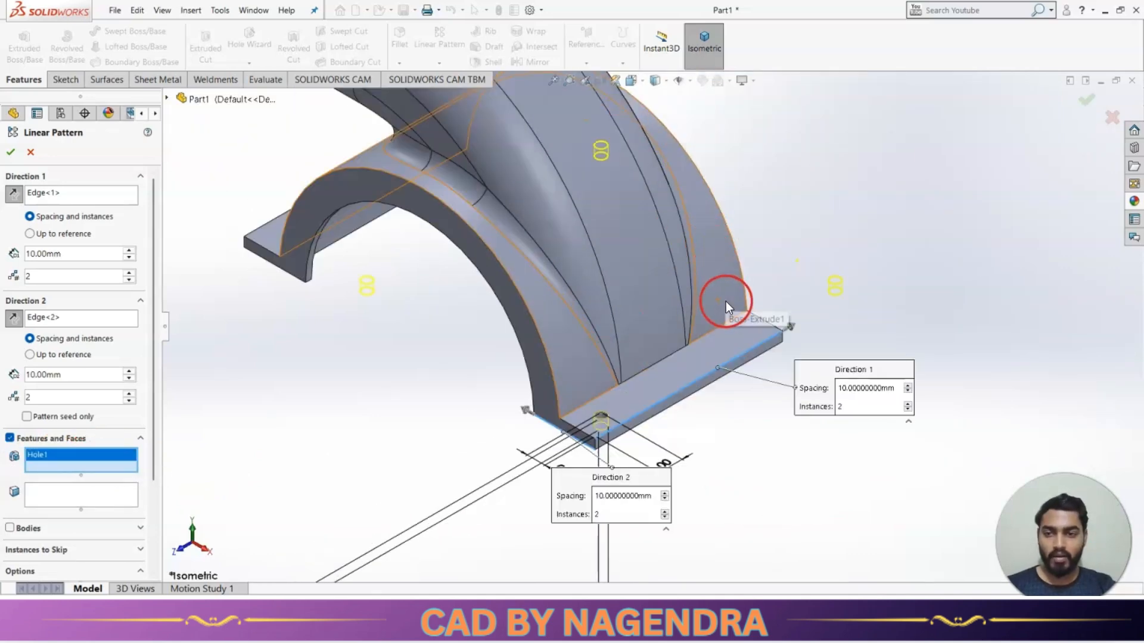
Step: Check the hole spacing in the reference drawing and set Direction 1 to 2 mm spacing with 4 instances
{"action": "key", "text": "alt+Tab"}
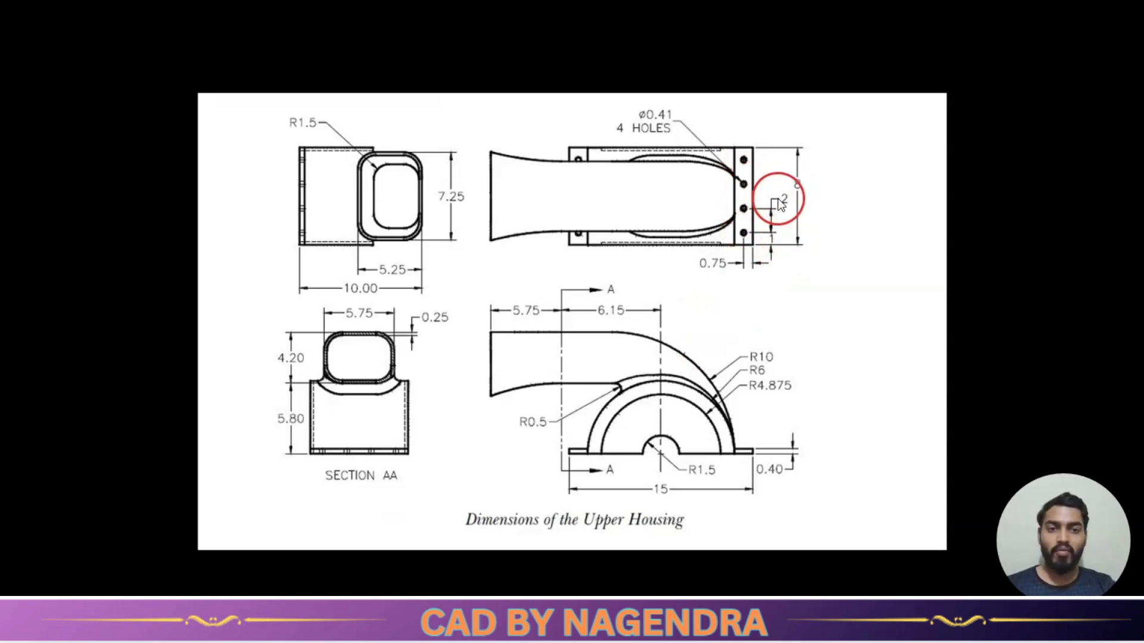
{"action": "key", "text": "alt+Tab"}
{"action": "left_click", "coordinate": [76, 252]}
{"action": "type", "text": "2"}
{"action": "key", "text": "Return"}
{"action": "left_click", "coordinate": [61, 278]}
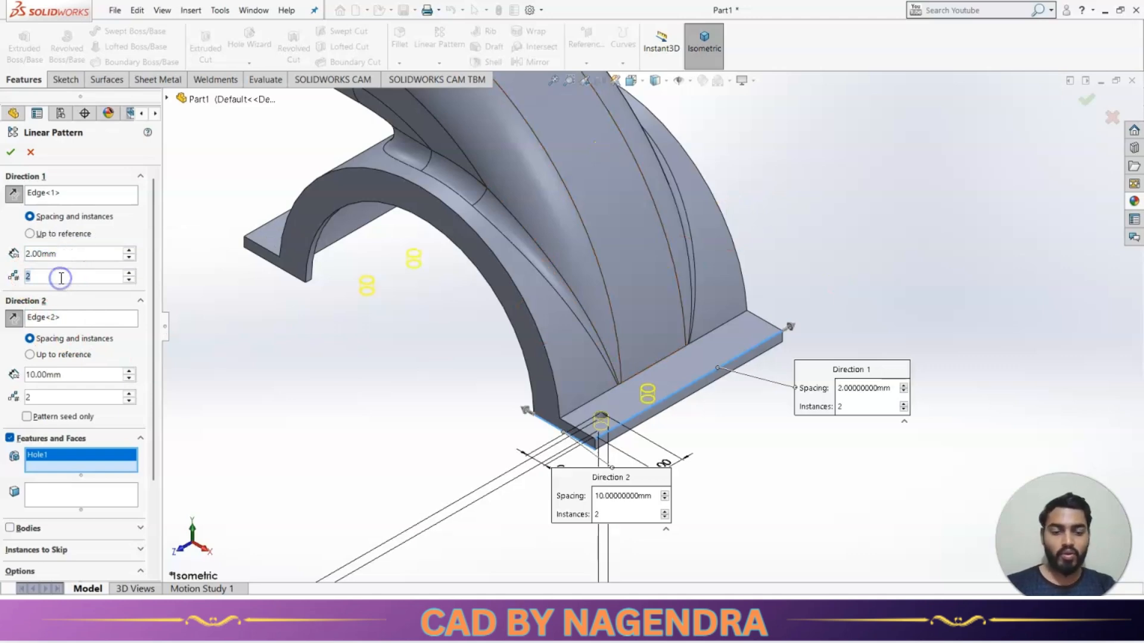
{"action": "type", "text": "4"}
{"action": "key", "text": "Return"}
{"action": "left_click", "coordinate": [423, 391]}
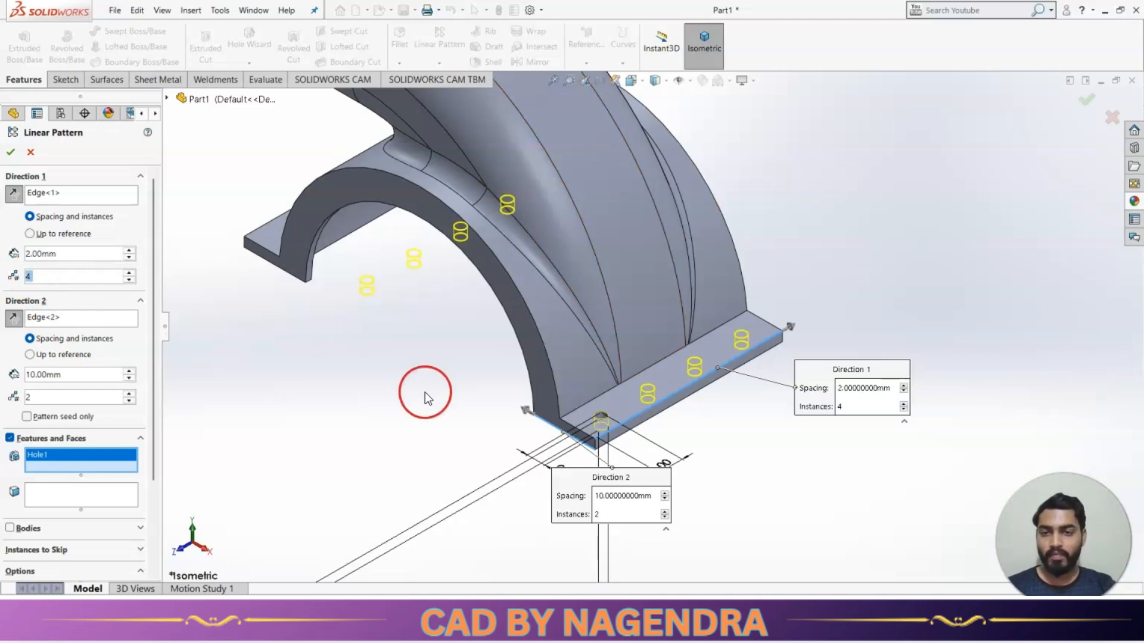
Step: Check the overall base length in the reference drawing, set the Direction 2 spacing to 15-1.5 mm and complete the hole pattern
{"action": "middle_click_drag", "start_coordinate": [492, 332], "coordinate": [732, 367]}
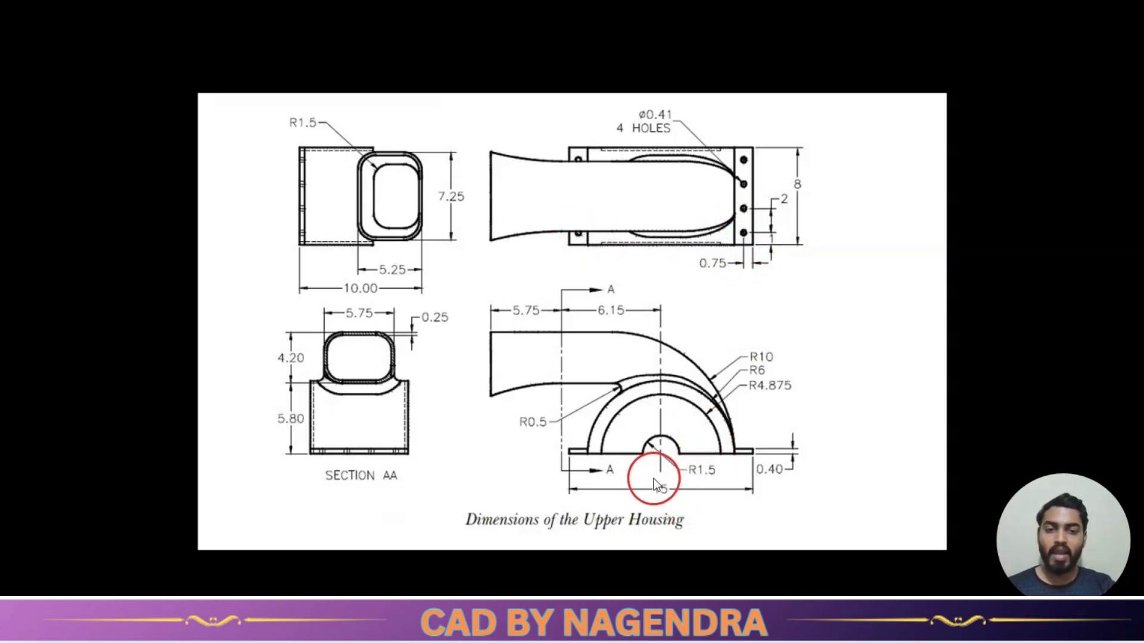
{"action": "key", "text": "alt+Tab"}
{"action": "left_click", "coordinate": [61, 375]}
{"action": "type", "text": "15"}
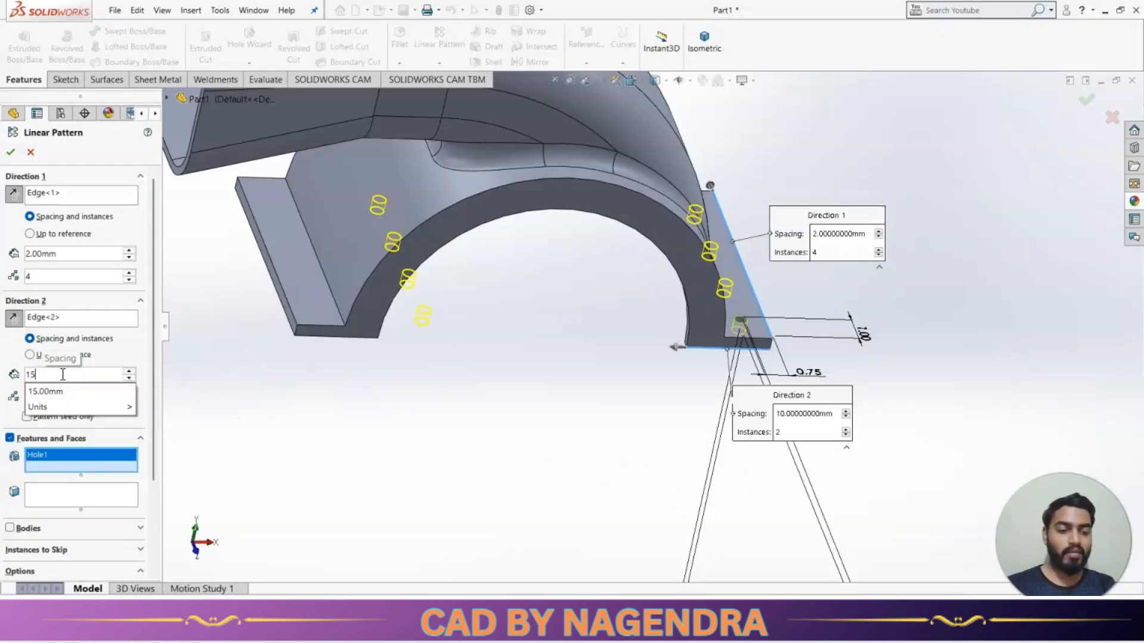
{"action": "type", "text": "-.5"}
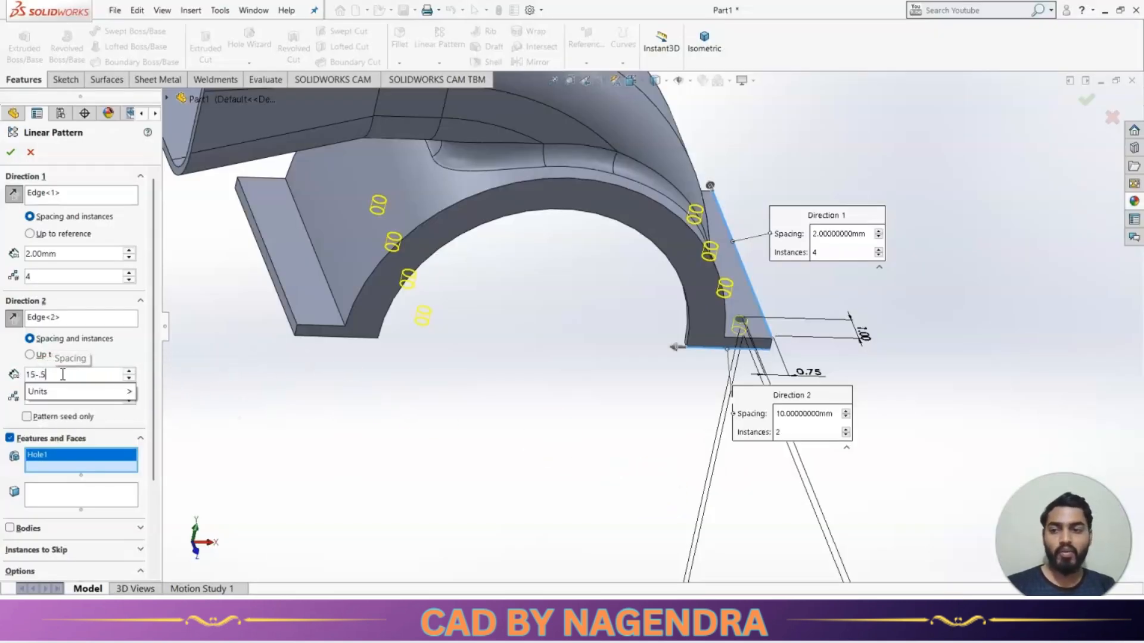
{"action": "key", "text": "BackSpace"}
{"action": "key", "text": "BackSpace"}
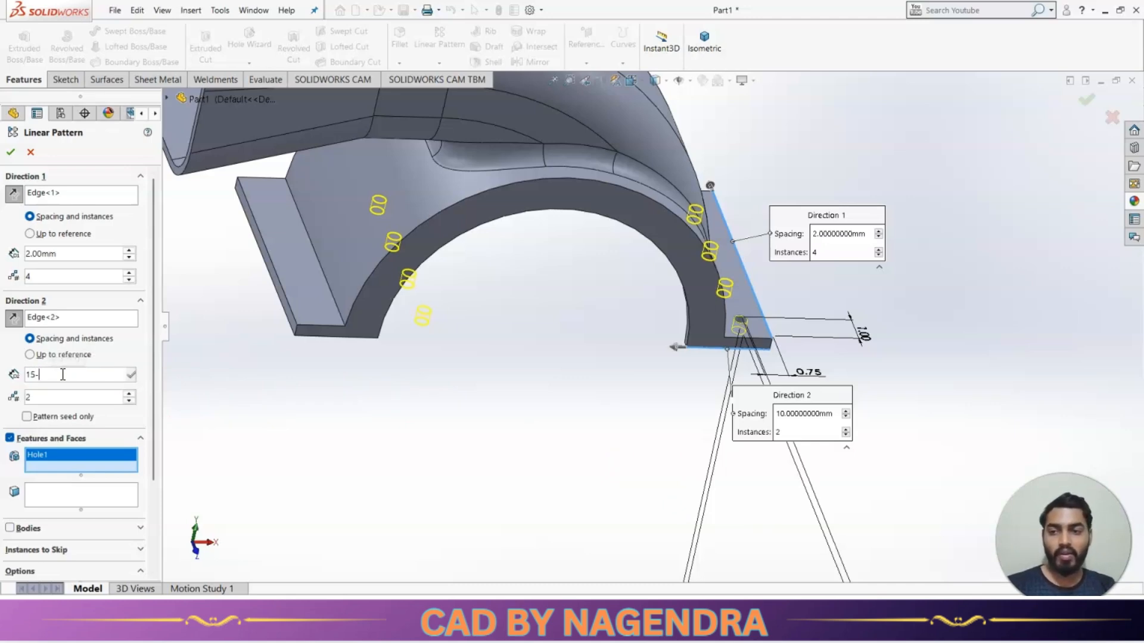
{"action": "type", "text": "1.5"}
{"action": "key", "text": "Return"}
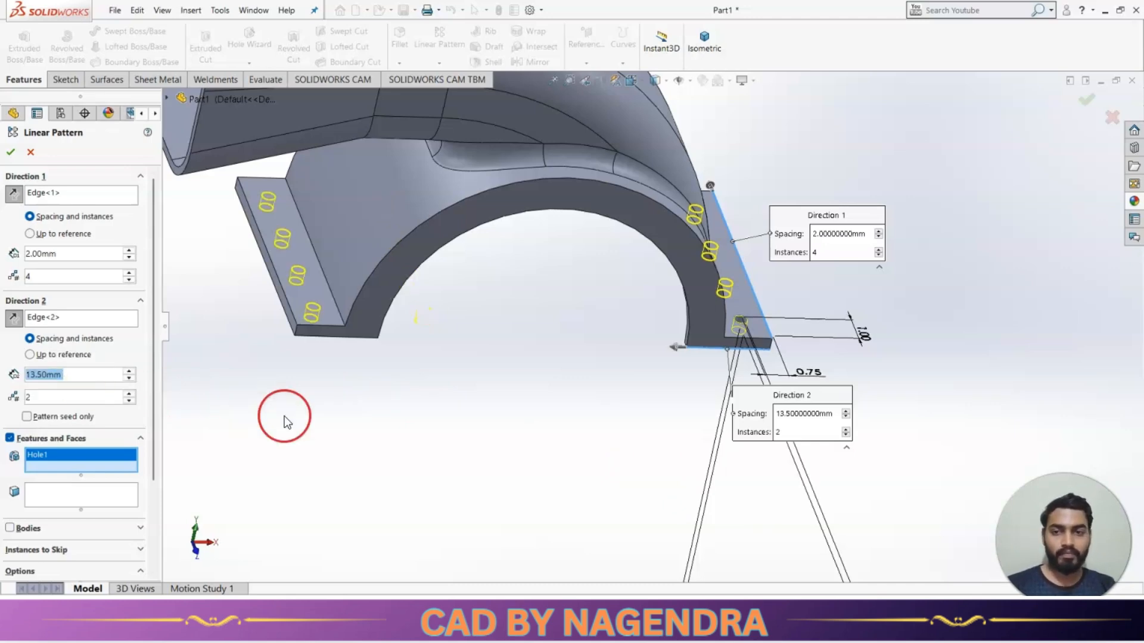
{"action": "middle_click_drag", "start_coordinate": [527, 486], "coordinate": [467, 544]}
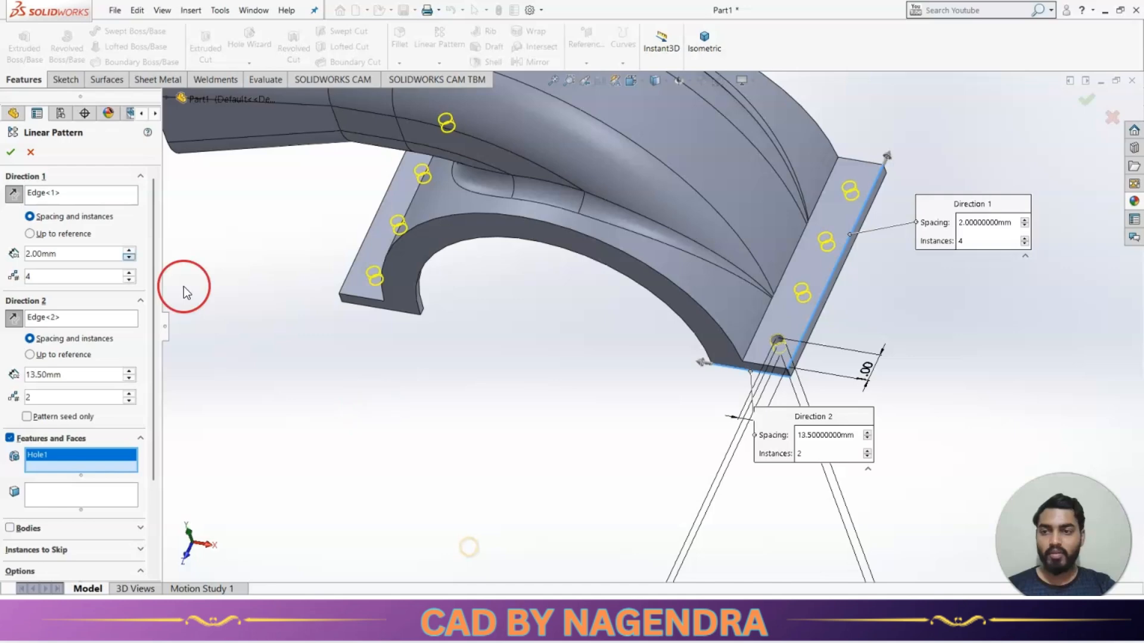
{"action": "left_click", "coordinate": [16, 153]}
Step: Apply an olive-yellow colour appearance to the entire part
{"action": "scroll", "coordinate": [562, 448], "scroll_direction": "up", "scroll_amount": 3}
{"action": "middle_click_drag", "start_coordinate": [556, 455], "coordinate": [500, 493]}
{"action": "scroll", "coordinate": [536, 495], "scroll_direction": "down", "scroll_amount": 3}
{"action": "middle_click_drag", "start_coordinate": [786, 242], "coordinate": [609, 223]}
{"action": "scroll", "coordinate": [623, 309], "scroll_direction": "up", "scroll_amount": 3}
{"action": "left_click", "coordinate": [100, 147]}
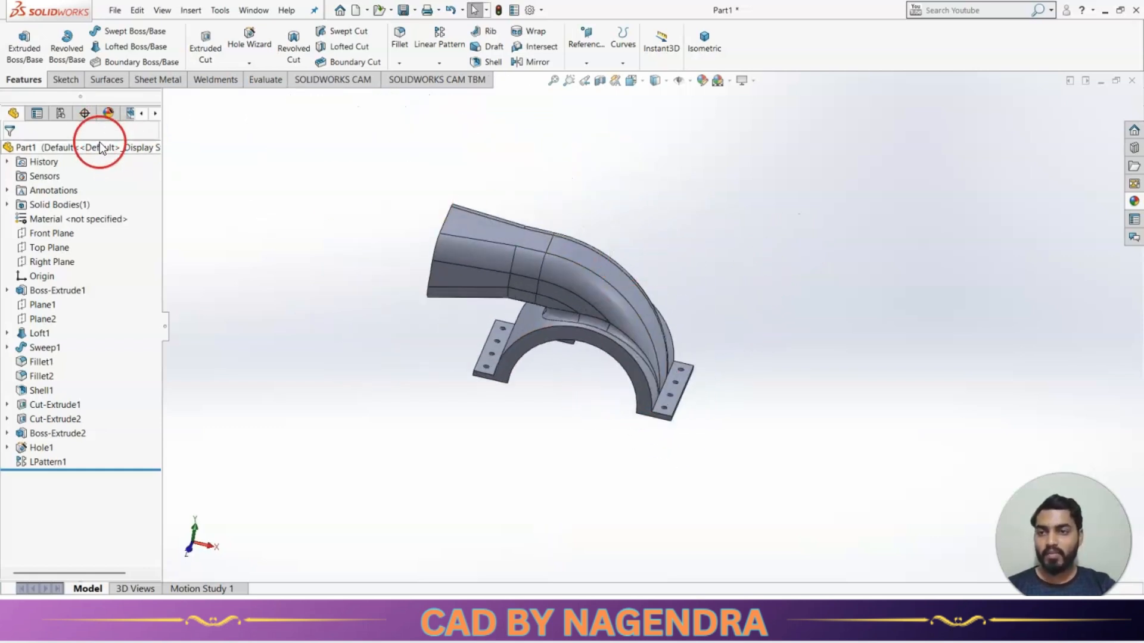
{"action": "right_click", "coordinate": [100, 148]}
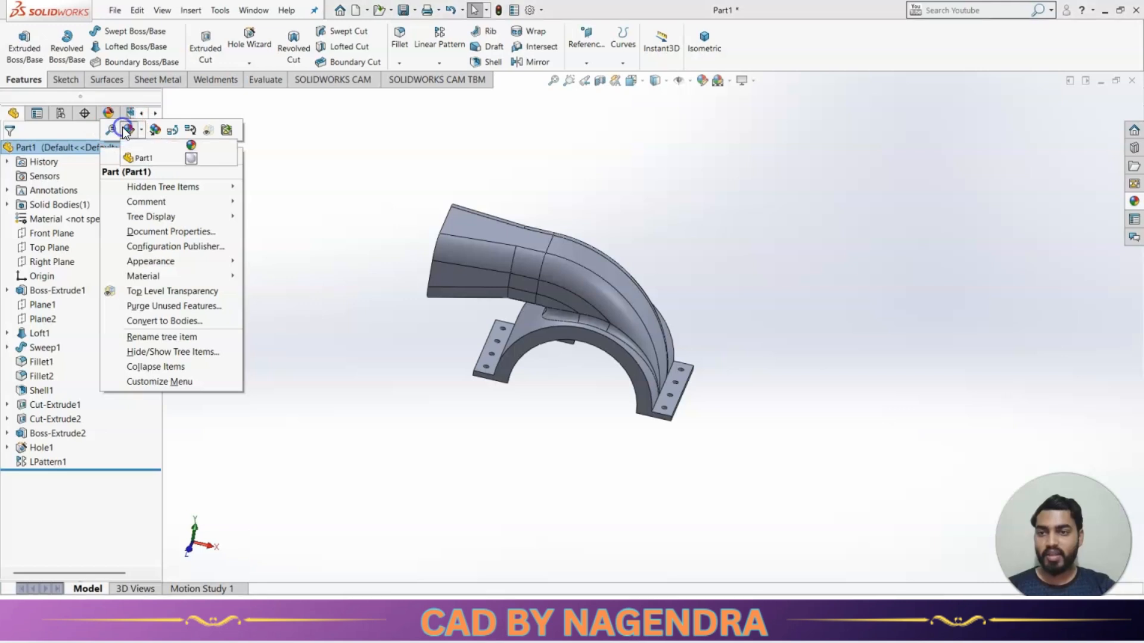
{"action": "left_click", "coordinate": [130, 131]}
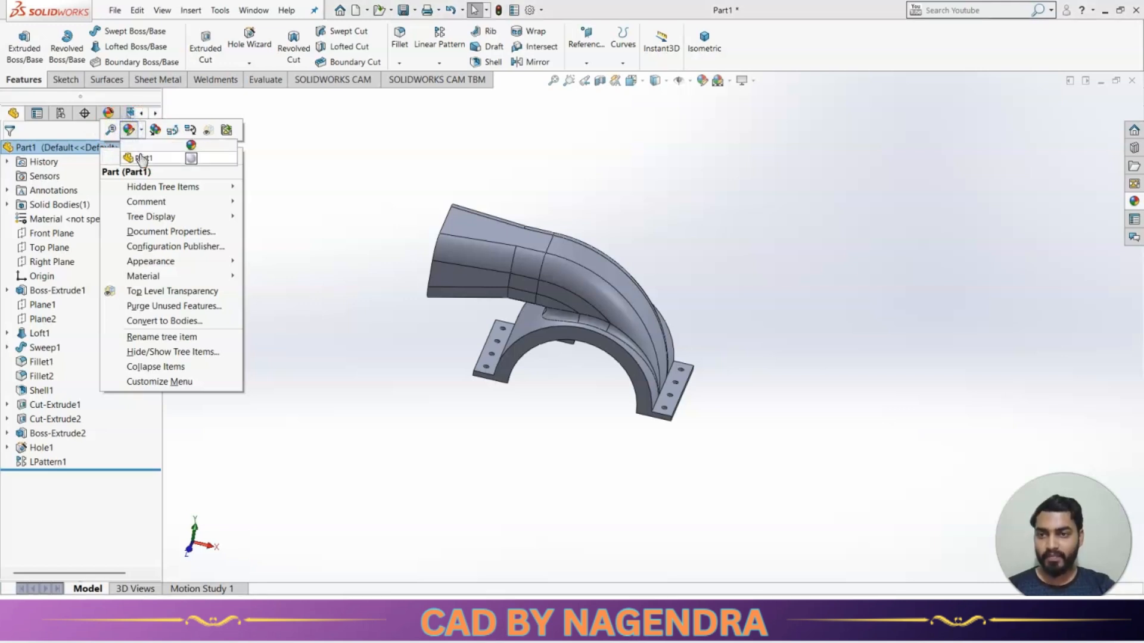
{"action": "left_click", "coordinate": [140, 156]}
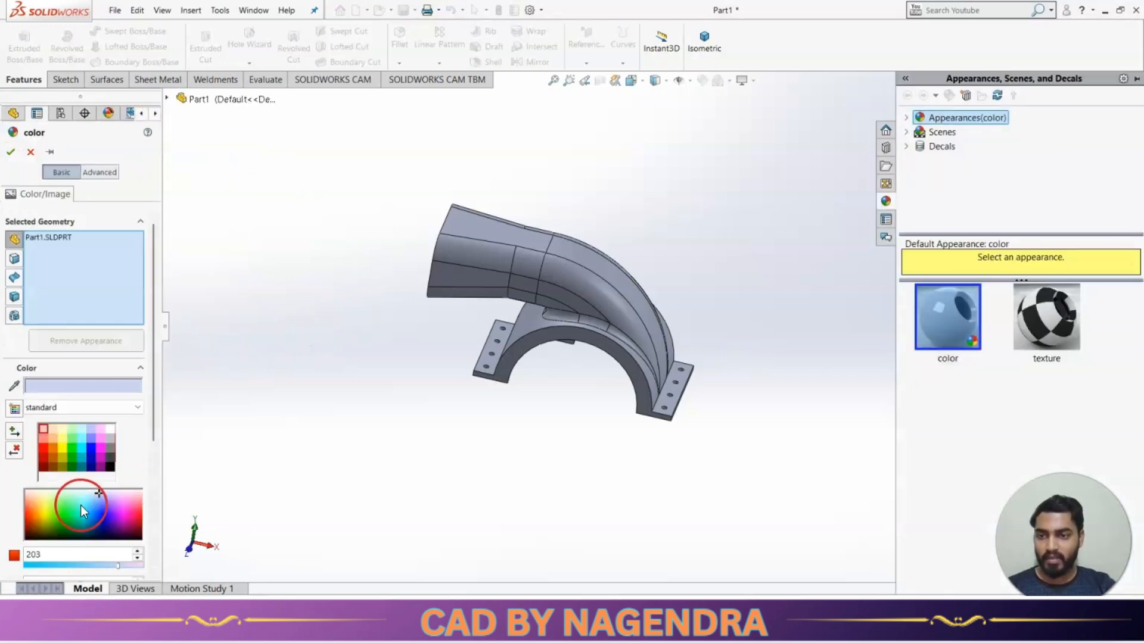
{"action": "left_click", "coordinate": [46, 505]}
{"action": "left_click", "coordinate": [13, 151]}
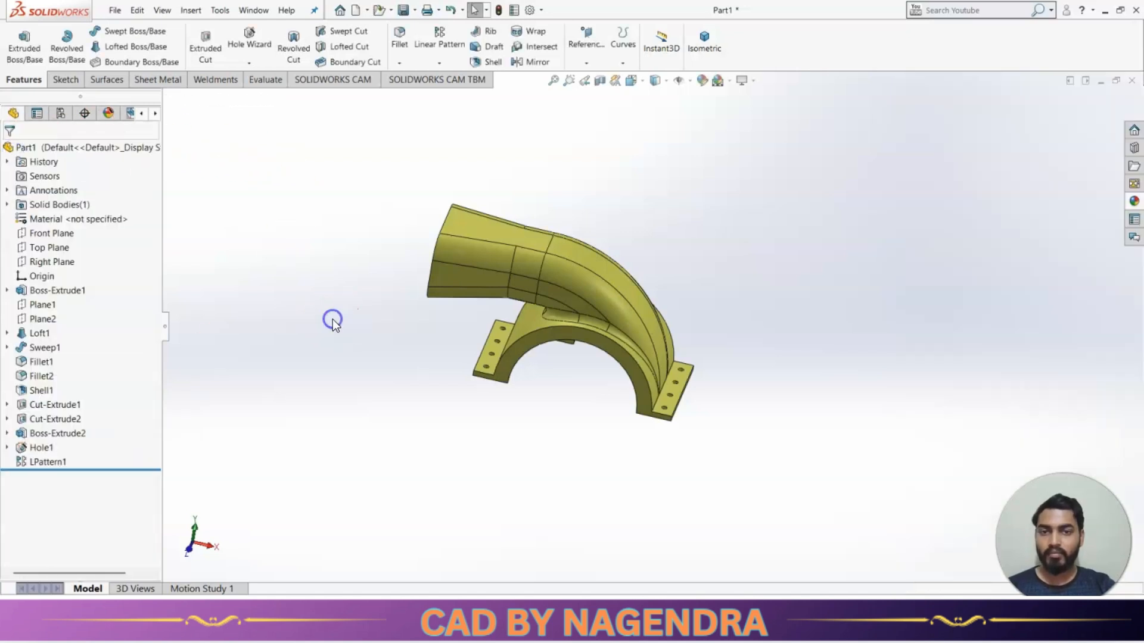
Step: Start saving the part and browse to the MODELS > SW > Assembly folder
{"action": "left_click", "coordinate": [404, 10]}
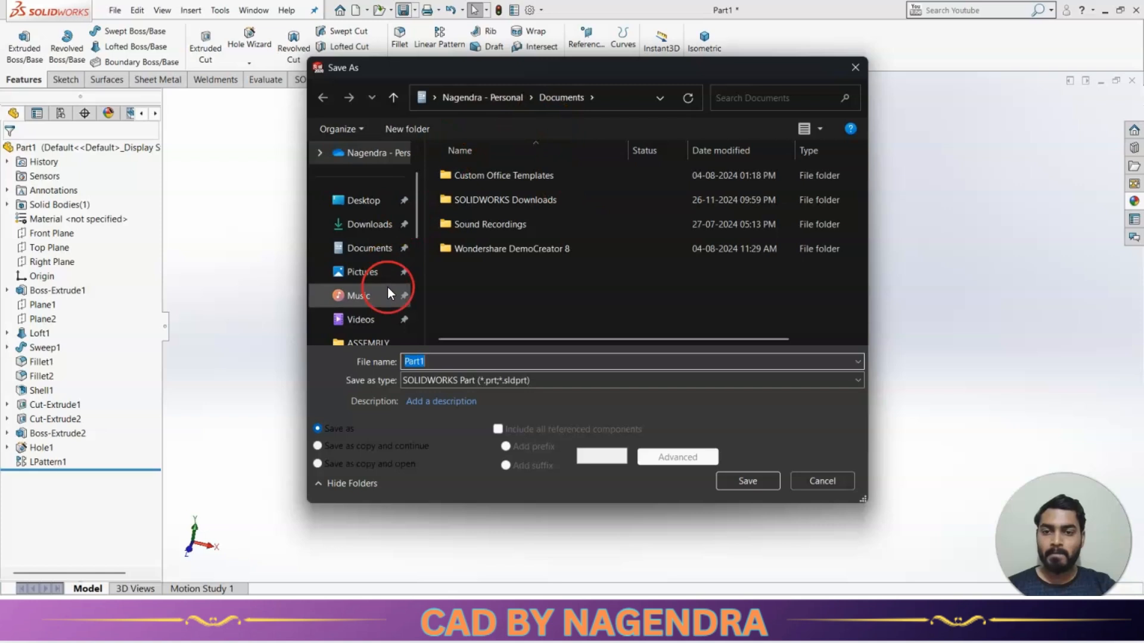
{"action": "scroll", "coordinate": [387, 288], "scroll_direction": "down", "scroll_amount": 5}
{"action": "scroll", "coordinate": [376, 262], "scroll_direction": "up", "scroll_amount": 2}
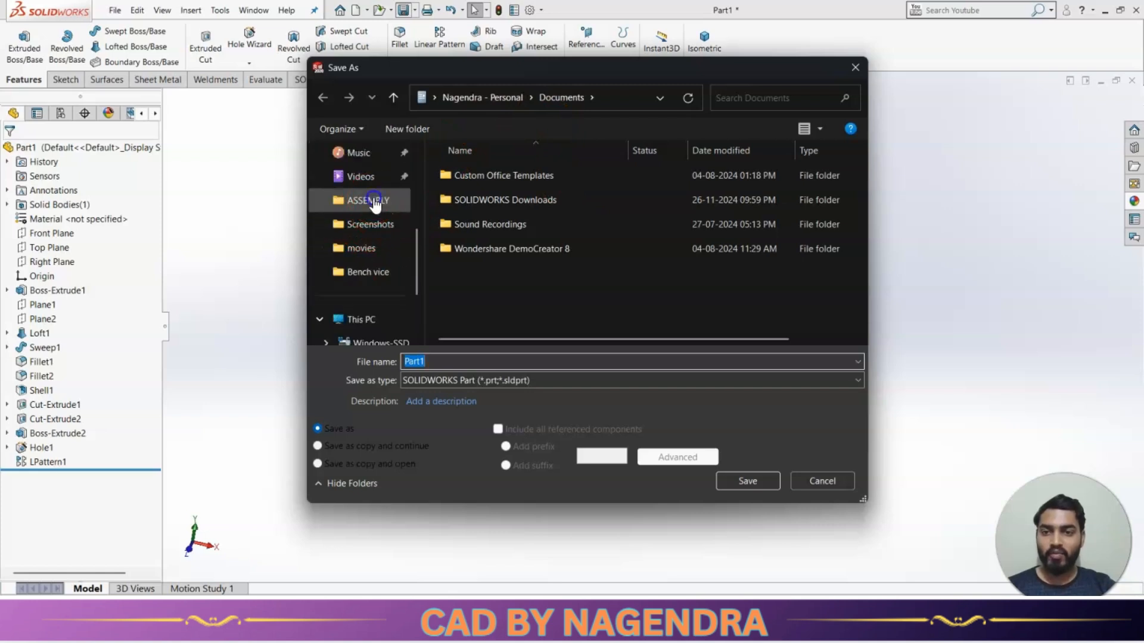
{"action": "left_click", "coordinate": [371, 202]}
{"action": "scroll", "coordinate": [358, 232], "scroll_direction": "down", "scroll_amount": 3}
{"action": "scroll", "coordinate": [363, 251], "scroll_direction": "up", "scroll_amount": 3}
{"action": "left_click", "coordinate": [368, 271]}
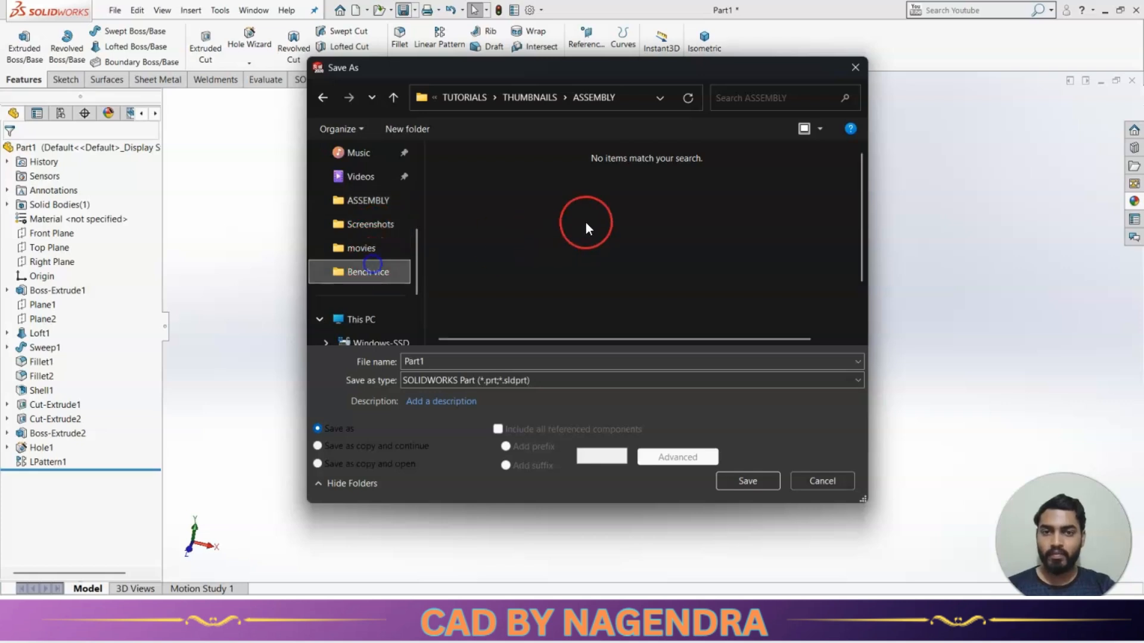
{"action": "left_click", "coordinate": [478, 99]}
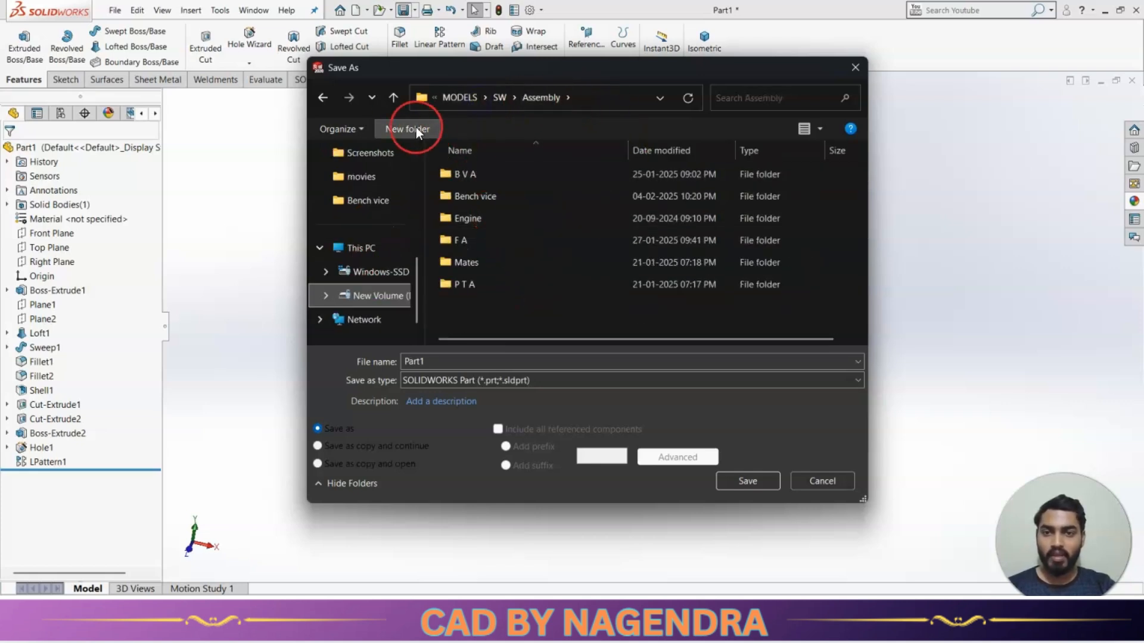
Step: Create a folder named MBA inside the Assembly folder and open it
{"action": "left_click", "coordinate": [399, 128]}
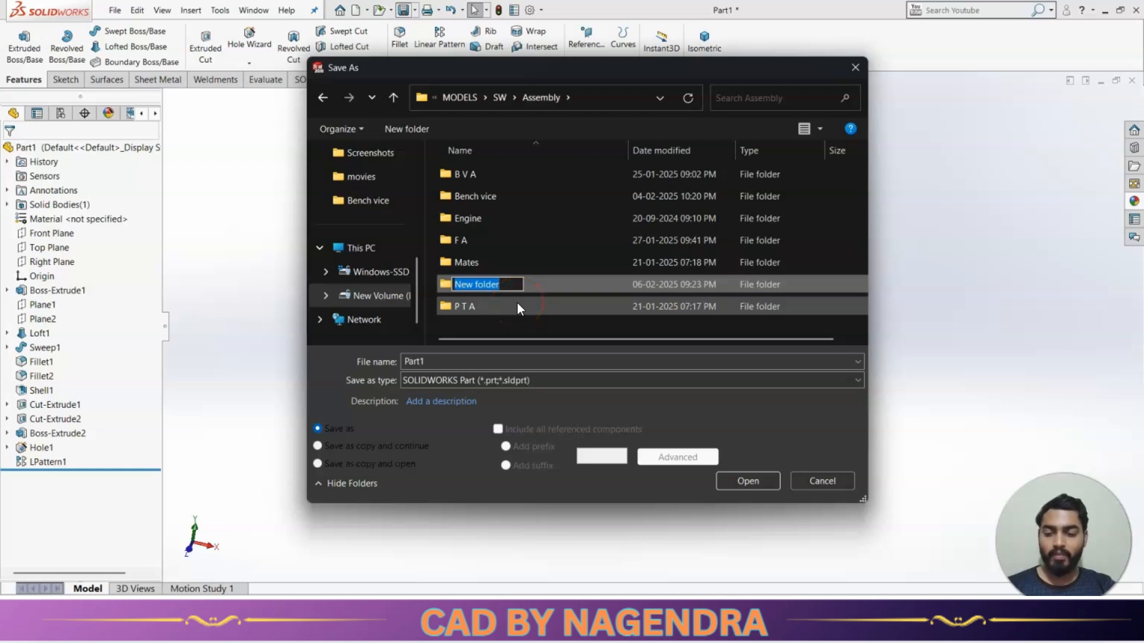
{"action": "type", "text": "MBA"}
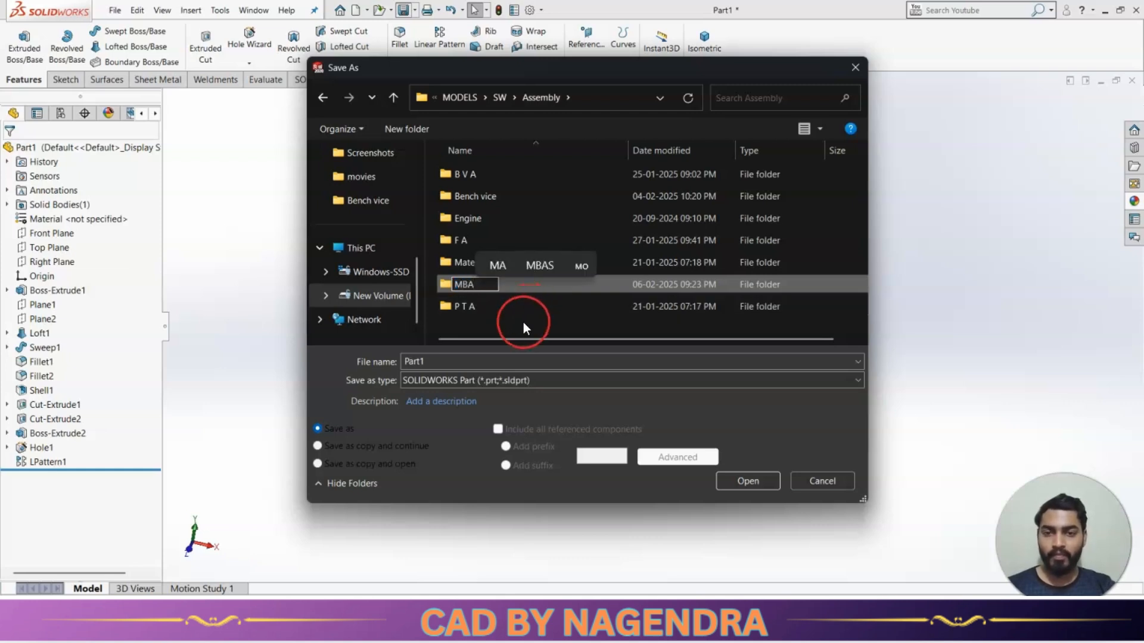
{"action": "key", "text": "Return"}
{"action": "double_click", "coordinate": [498, 286]}
Step: Save the part as UPPER HOUSING in the MBA folder and close it
{"action": "double_click", "coordinate": [444, 365]}
{"action": "type", "text": "UPPER HOUSING"}
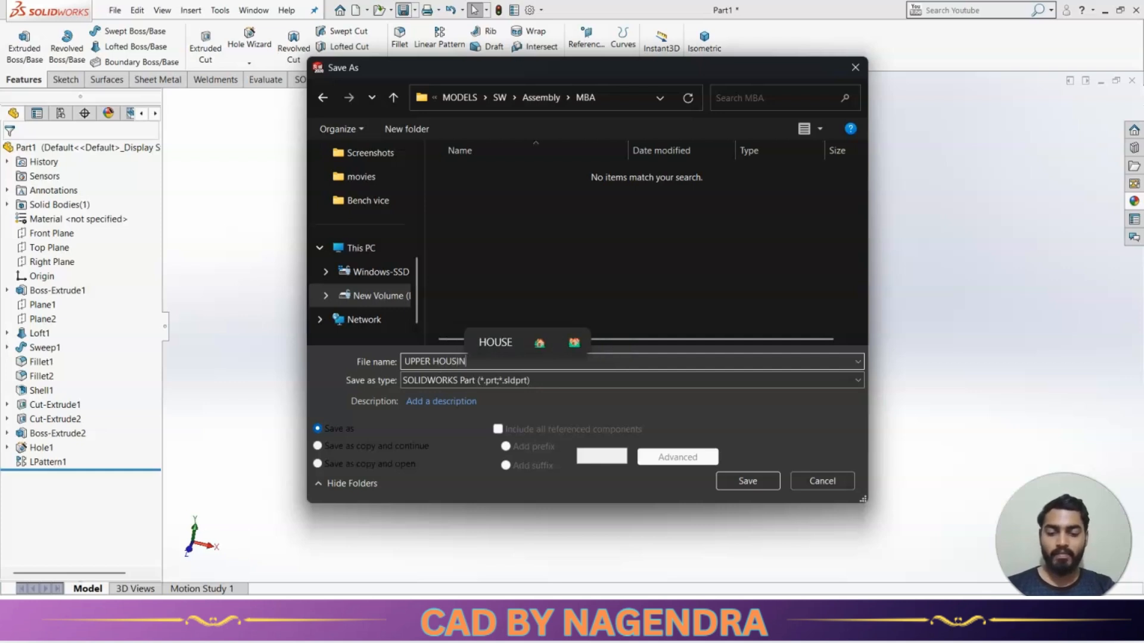
{"action": "left_click", "coordinate": [748, 484]}
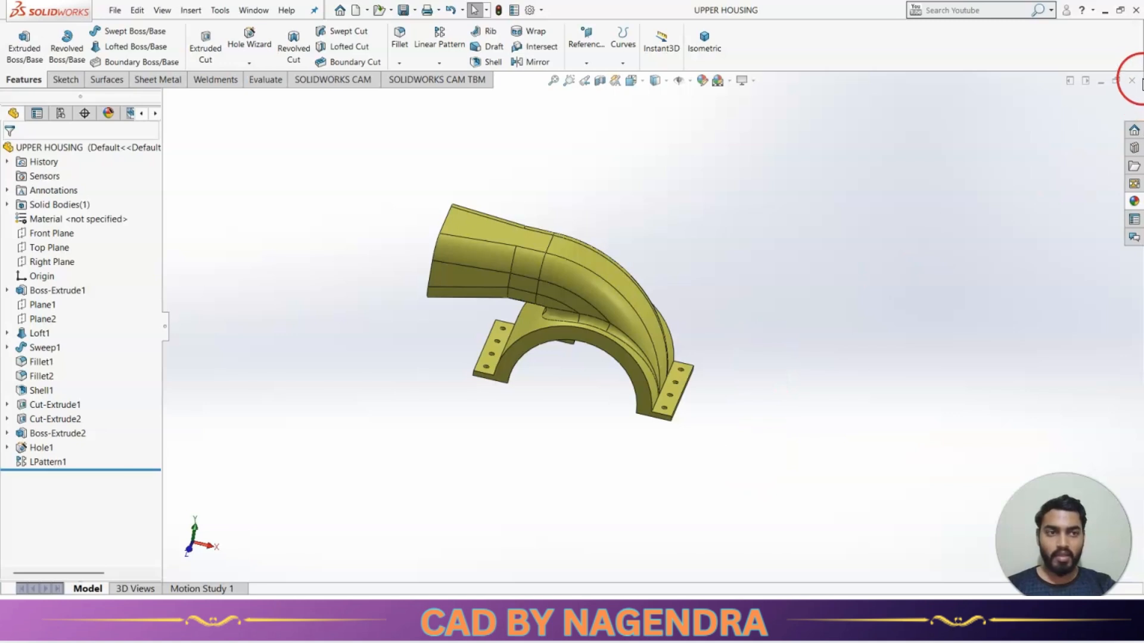
{"action": "left_click", "coordinate": [1131, 80]}
Step: Create a new part and bring up the reference drawing with the dimensions of the Lower Housing
{"action": "left_click", "coordinate": [263, 10]}
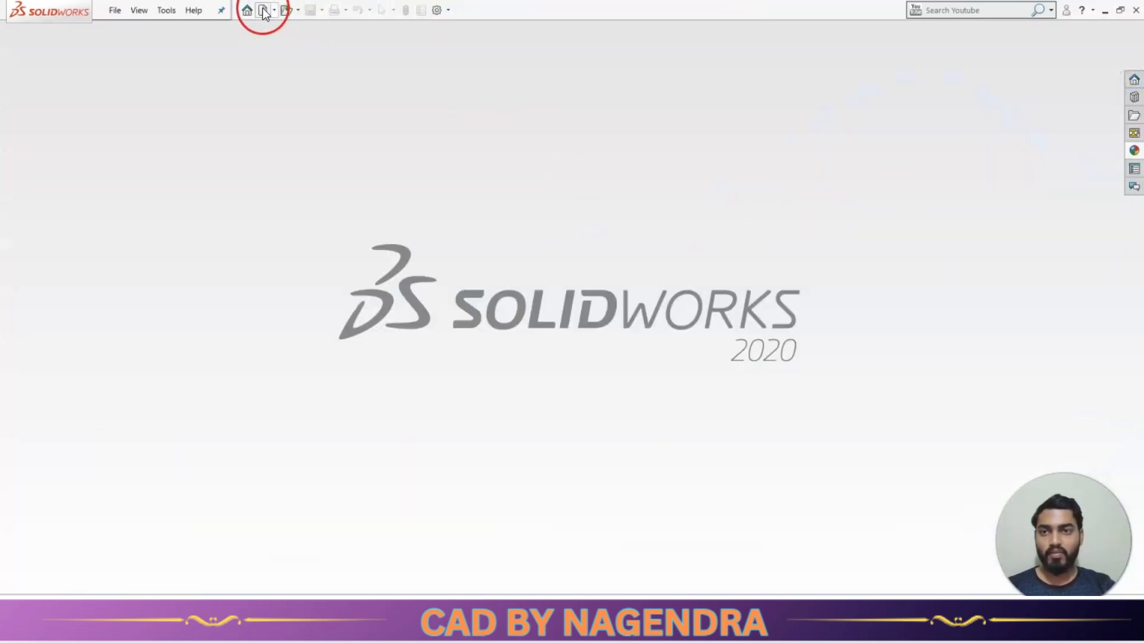
{"action": "left_click", "coordinate": [626, 389]}
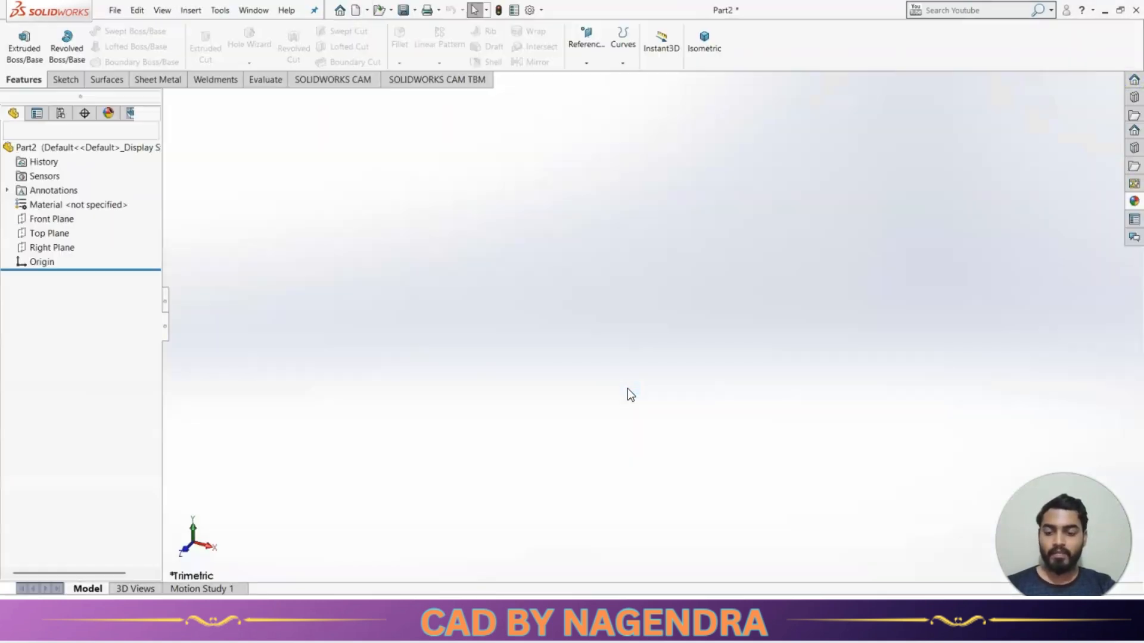
{"action": "key", "text": "alt+Tab"}
{"action": "key", "text": "Right"}
{"action": "left_click", "coordinate": [610, 509]}
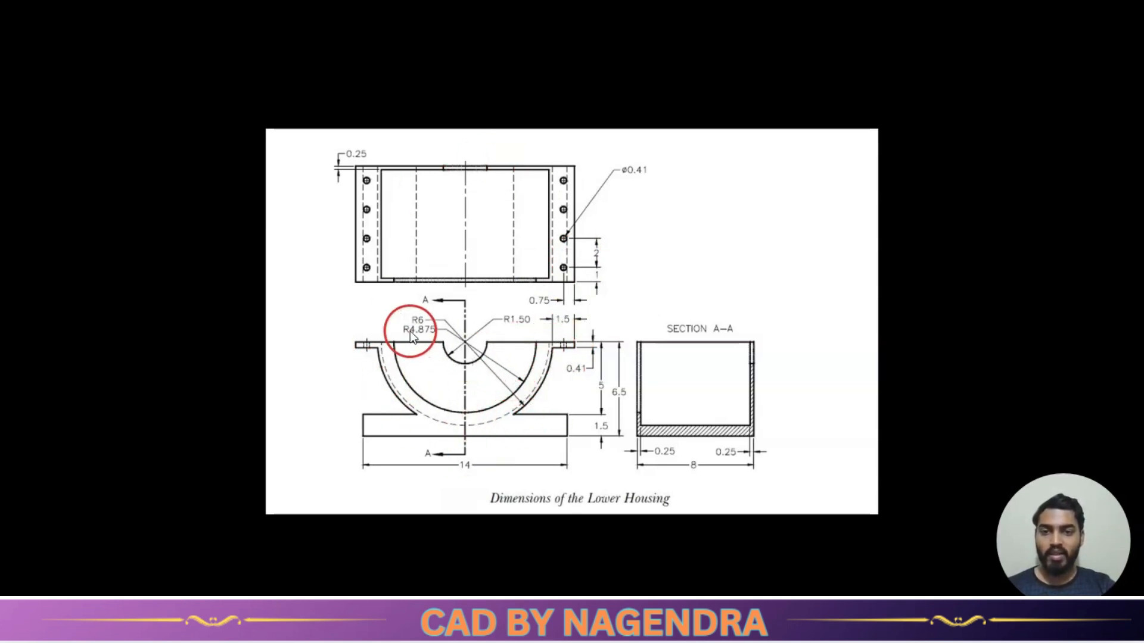
Step: Sketch a downward 180° centrepoint arc of about 74 mm radius on the Front Plane, centred on the origin
{"action": "key", "text": "alt+Tab"}
{"action": "left_click", "coordinate": [41, 219]}
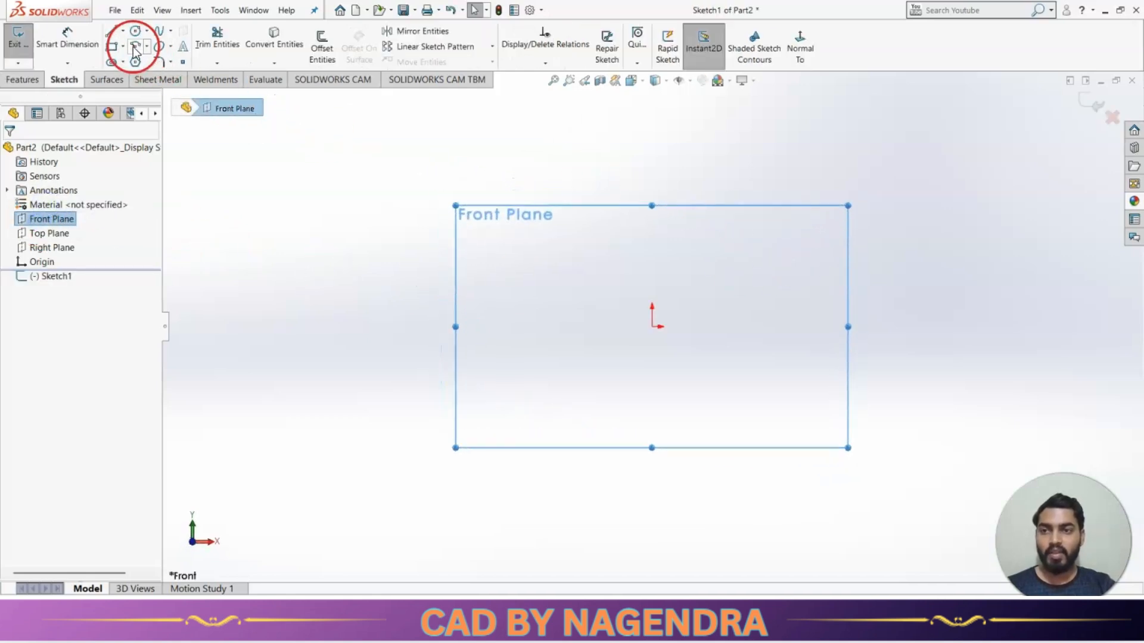
{"action": "left_click", "coordinate": [137, 46]}
{"action": "left_click", "coordinate": [652, 327]}
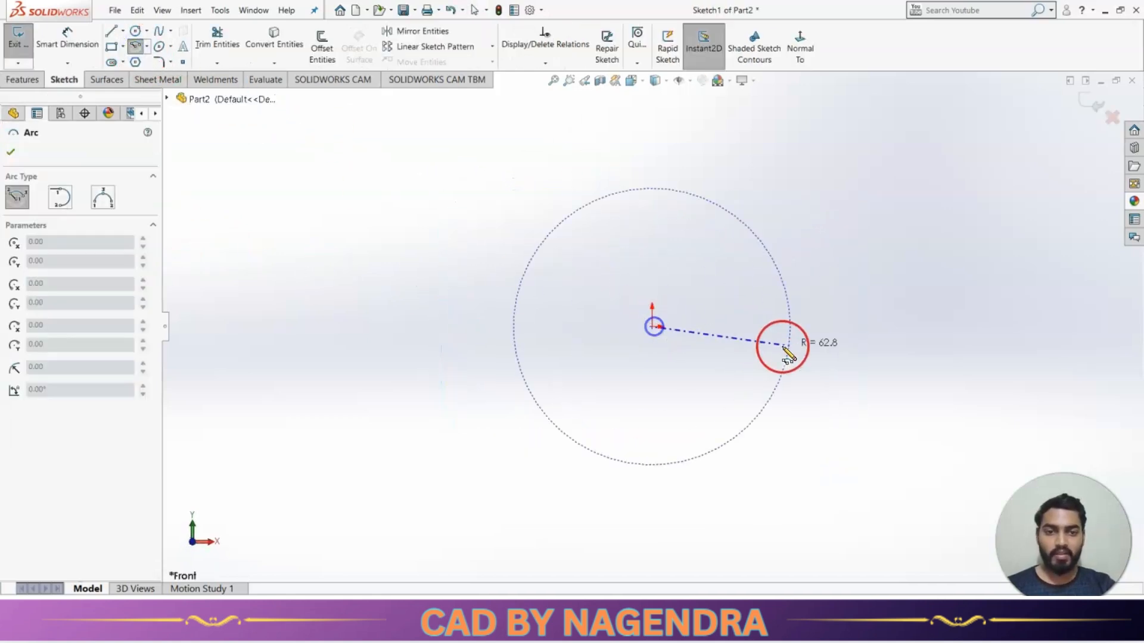
{"action": "left_click", "coordinate": [815, 328]}
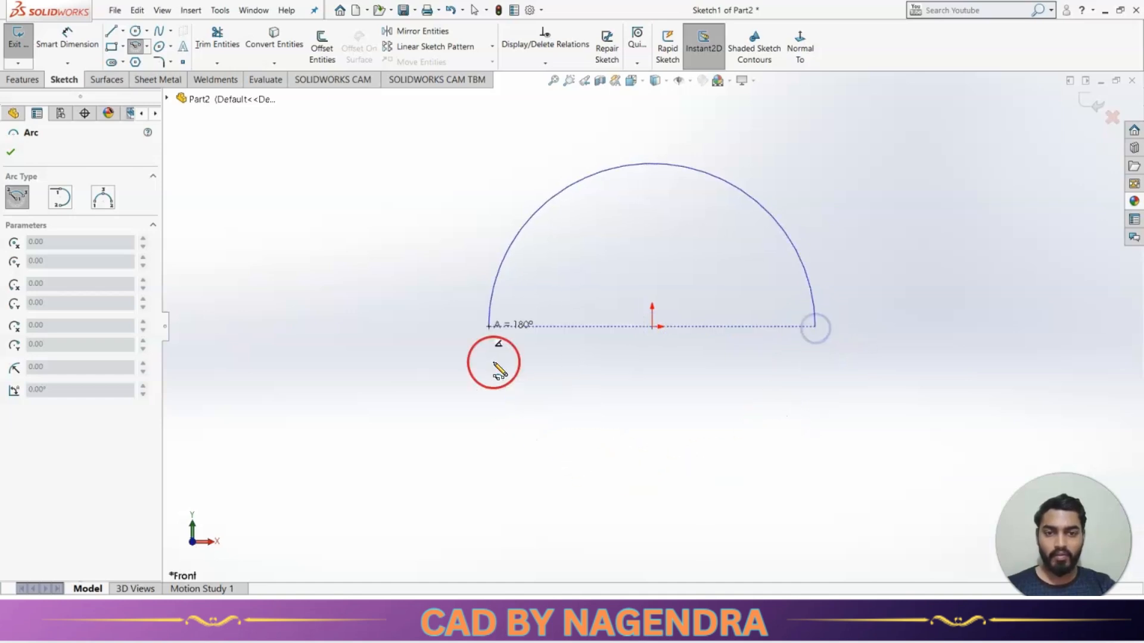
{"action": "left_click", "coordinate": [519, 329]}
Step: Close the arc with a horizontal line between its two endpoints
{"action": "left_click", "coordinate": [110, 30]}
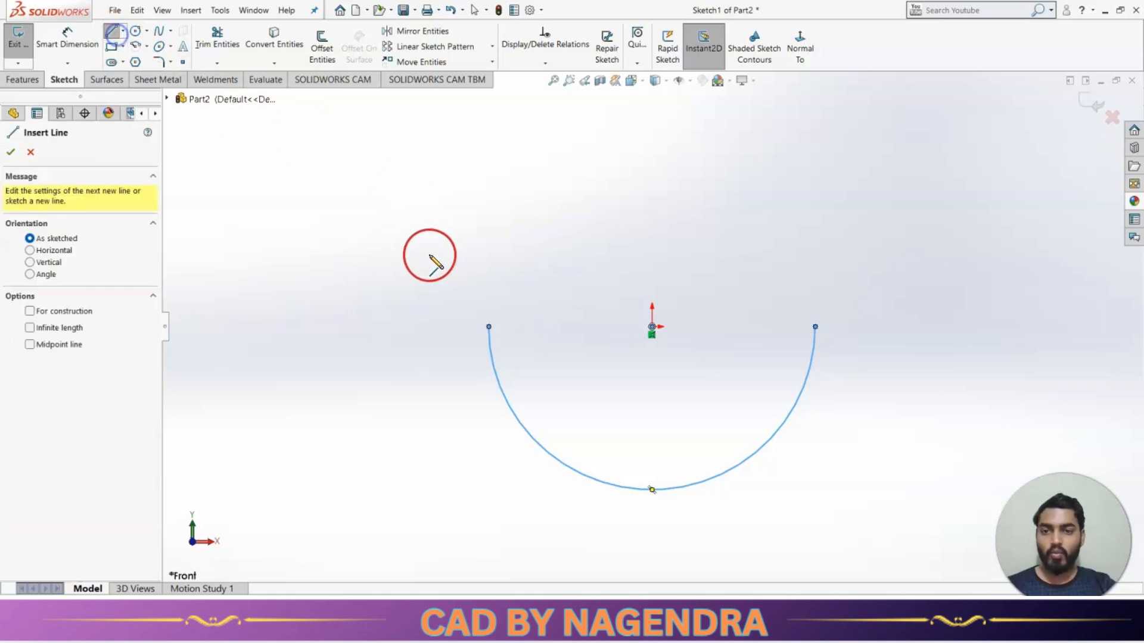
{"action": "left_click", "coordinate": [488, 326]}
{"action": "left_click", "coordinate": [815, 327]}
{"action": "key", "text": "Escape"}
Step: Pull the closing line above the origin and add a Coincident relation between the line and the arc's centre point
{"action": "left_click_drag", "start_coordinate": [717, 326], "coordinate": [707, 277]}
{"action": "left_click", "coordinate": [705, 359]}
{"action": "left_click", "coordinate": [652, 327]}
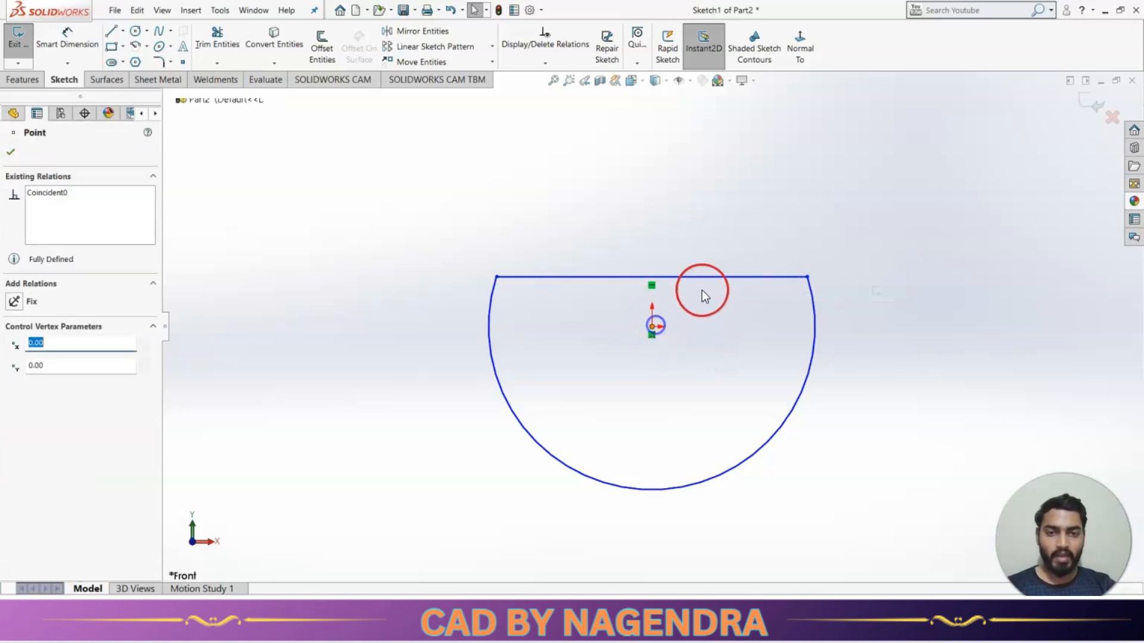
{"action": "left_click", "coordinate": [708, 277], "text": "ctrl"}
{"action": "left_click", "coordinate": [761, 225]}
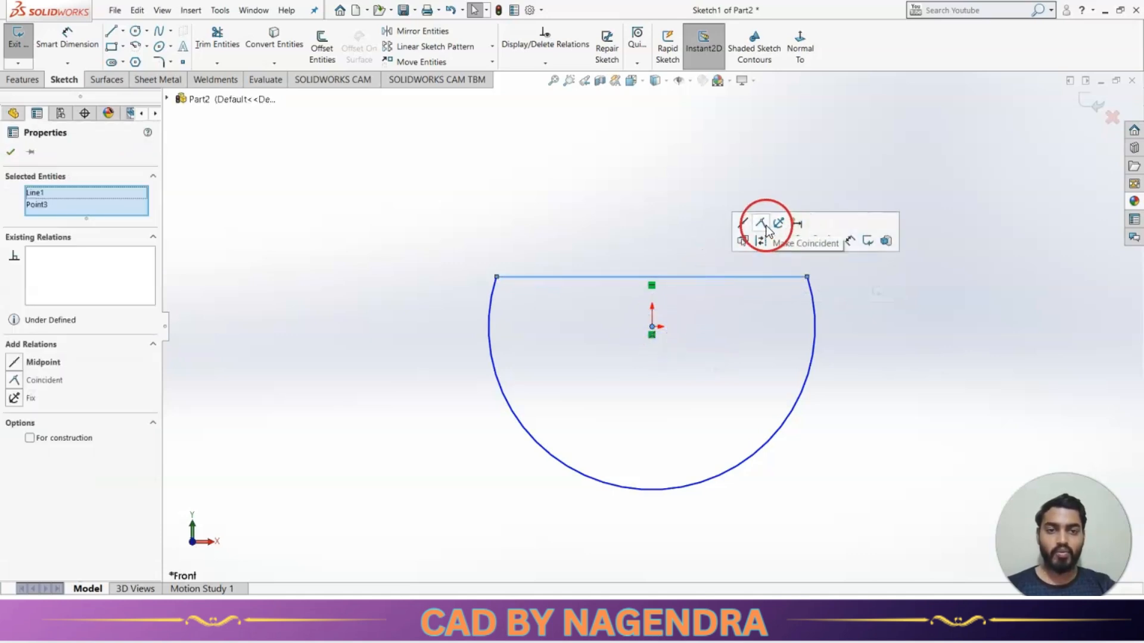
{"action": "left_click", "coordinate": [669, 203]}
Step: Dimension the arc's radius as 6 mm and exit the sketch
{"action": "left_click", "coordinate": [79, 46]}
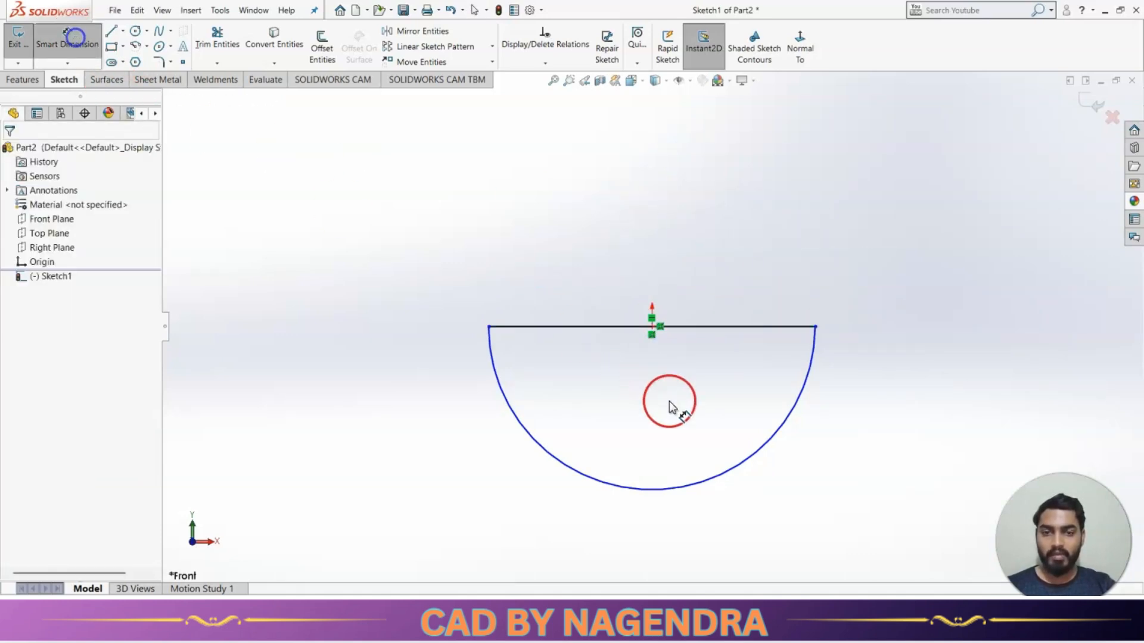
{"action": "left_click", "coordinate": [746, 464]}
{"action": "left_click", "coordinate": [814, 498]}
{"action": "type", "text": "6"}
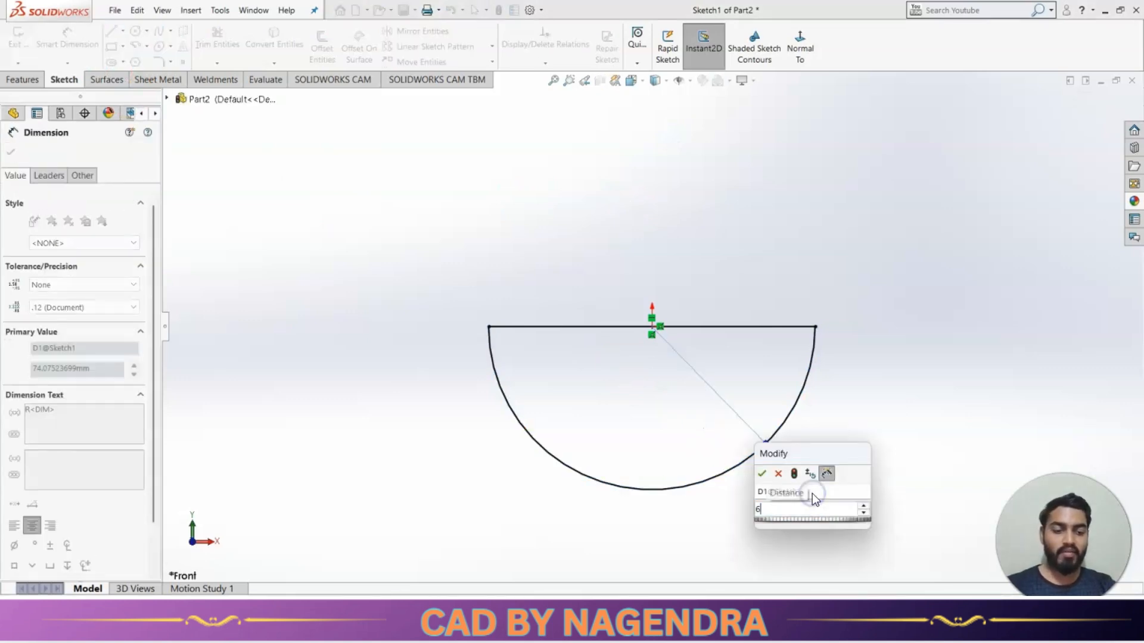
{"action": "key", "text": "Return"}
{"action": "left_click", "coordinate": [882, 400]}
{"action": "left_click", "coordinate": [1083, 207]}
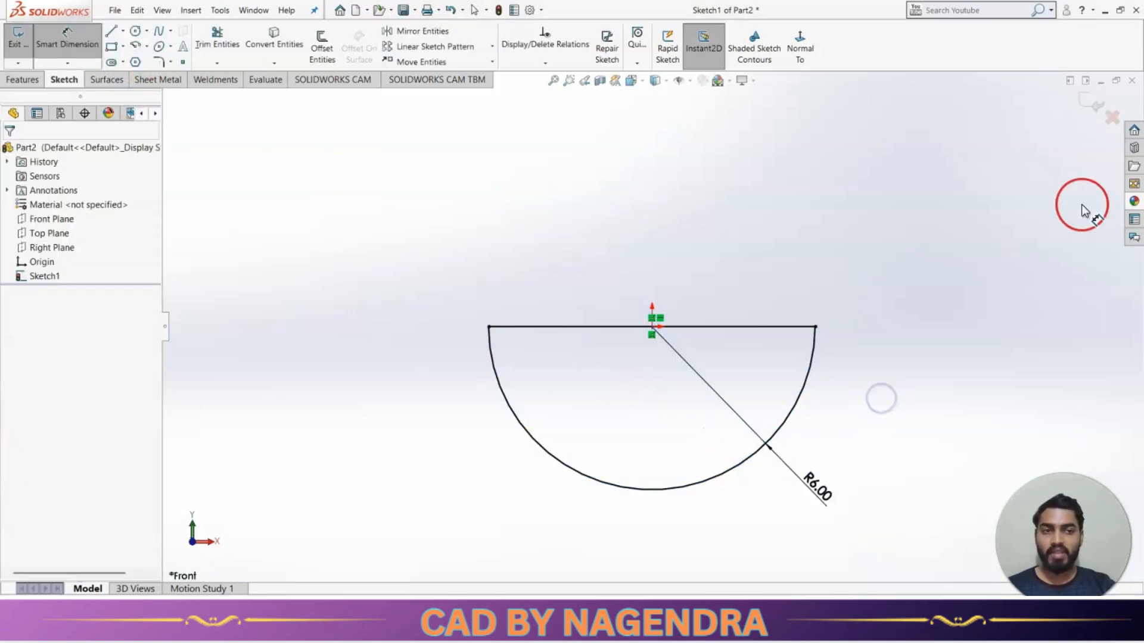
{"action": "left_click", "coordinate": [1088, 103]}
Step: Extrude the half-circle sketch 8 mm using the Mid Plane end condition
{"action": "left_click", "coordinate": [720, 51]}
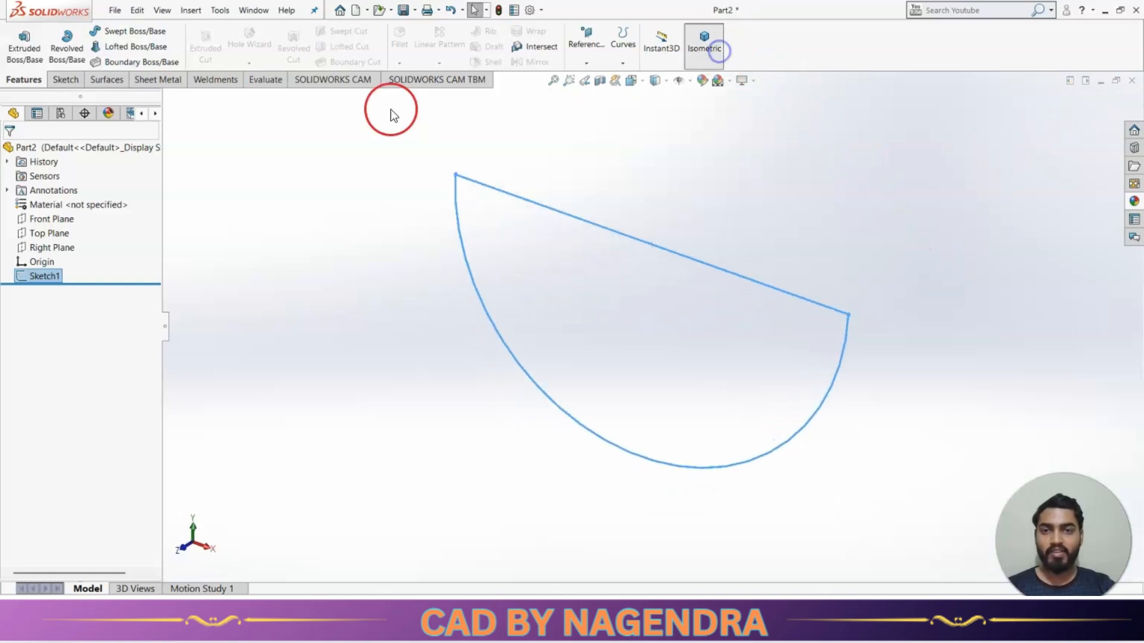
{"action": "left_click", "coordinate": [25, 50]}
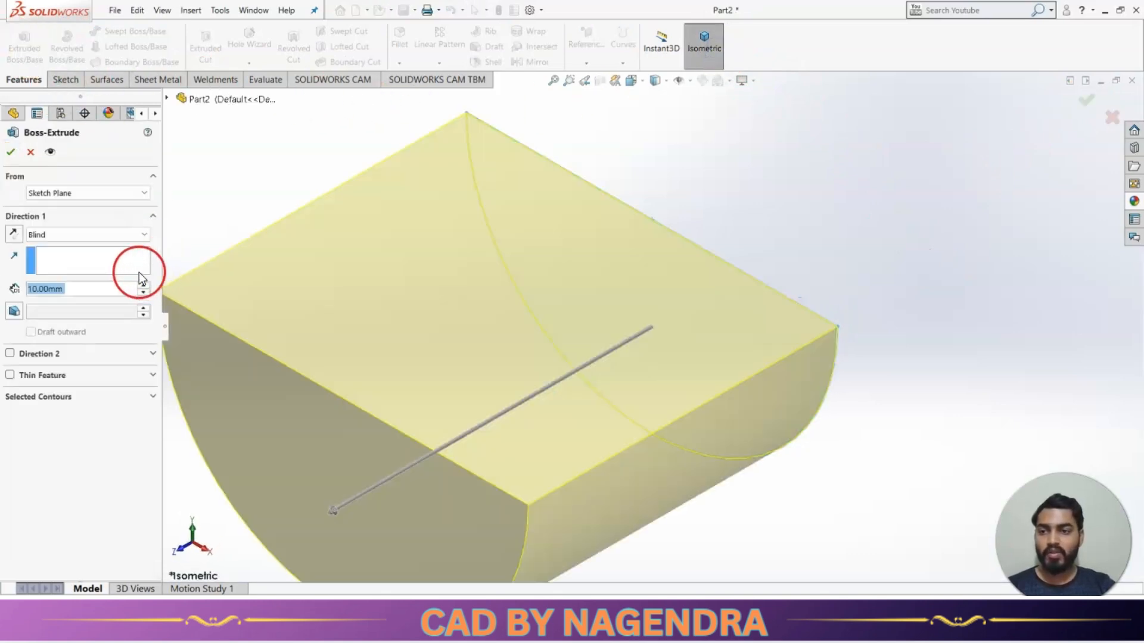
{"action": "left_click", "coordinate": [113, 234]}
{"action": "left_click", "coordinate": [81, 294]}
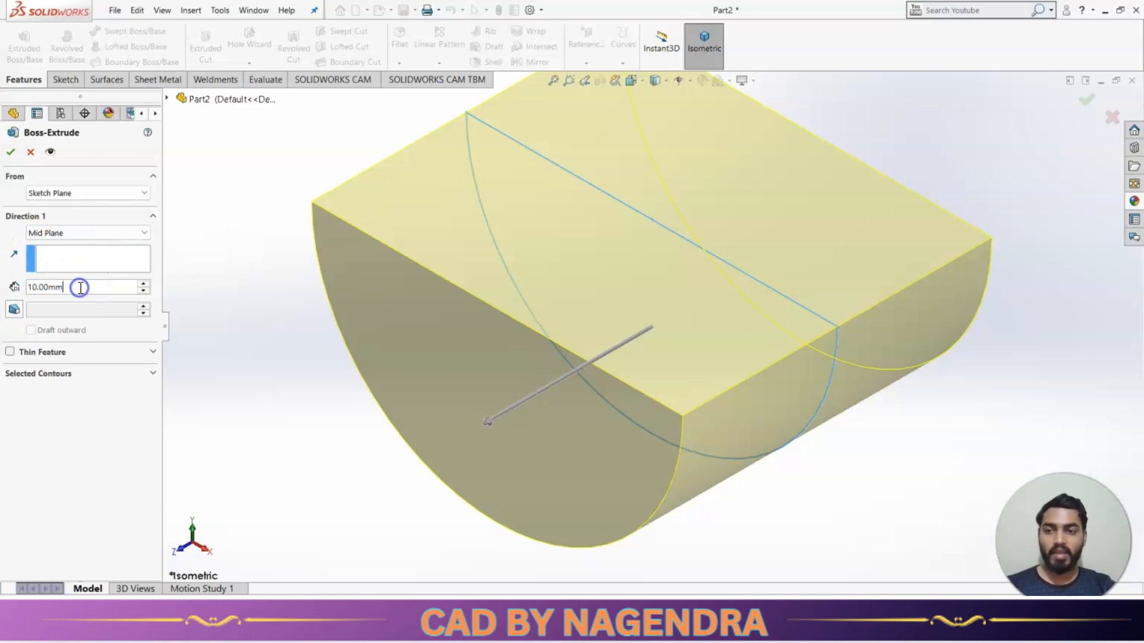
{"action": "double_click", "coordinate": [80, 288]}
{"action": "type", "text": "8"}
{"action": "key", "text": "Return"}
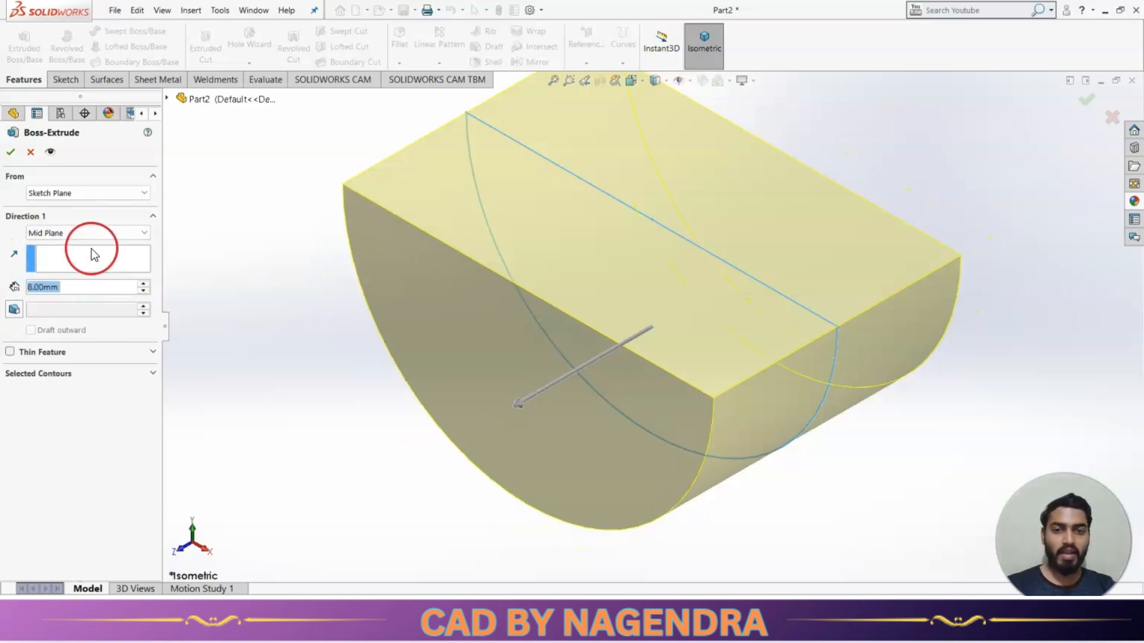
{"action": "left_click", "coordinate": [8, 154]}
Step: Shell the half-cylinder to a 0.25 mm wall thickness, removing its flat upper face
{"action": "middle_click_drag", "start_coordinate": [263, 294], "coordinate": [540, 462]}
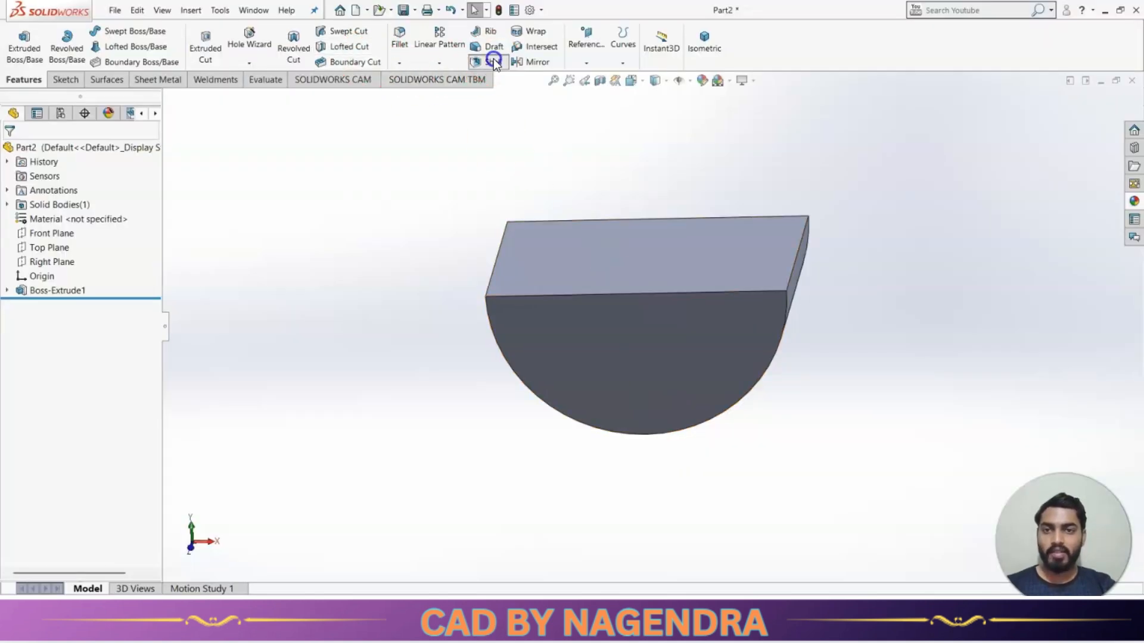
{"action": "left_click", "coordinate": [492, 61]}
{"action": "left_click", "coordinate": [617, 252]}
{"action": "double_click", "coordinate": [102, 194]}
{"action": "key", "text": "BackSpace"}
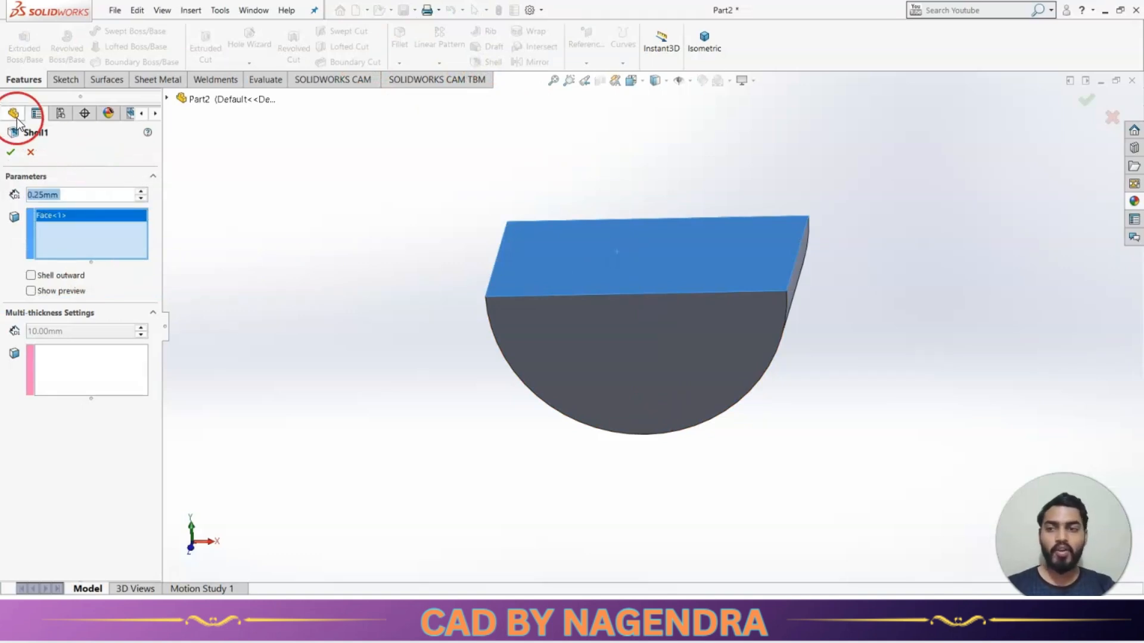
{"action": "left_click", "coordinate": [11, 152]}
Step: Start a sketch on the front semicircular face, view it straight on and convert its arc edge into a sketch entity
{"action": "middle_click_drag", "start_coordinate": [421, 320], "coordinate": [421, 359]}
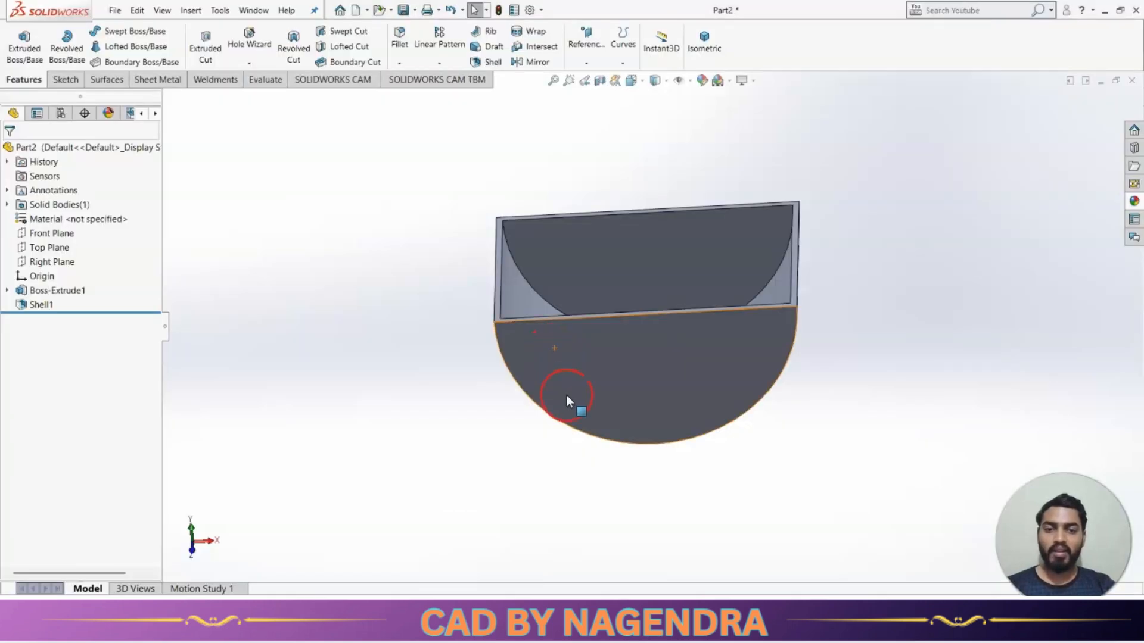
{"action": "left_click", "coordinate": [714, 360]}
{"action": "left_click", "coordinate": [768, 326]}
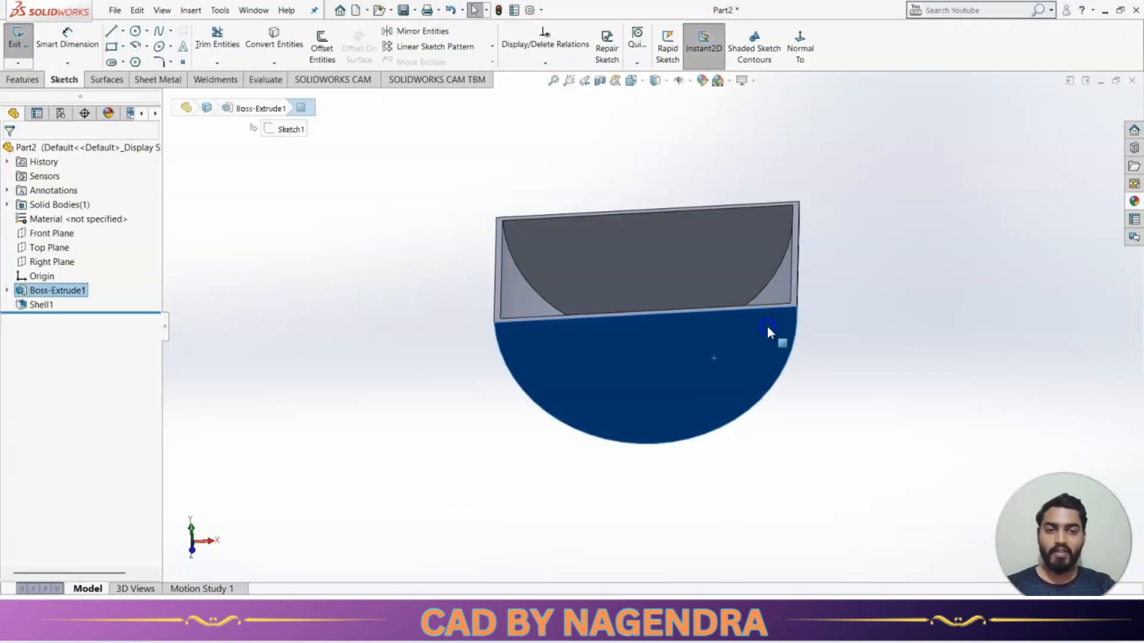
{"action": "left_click", "coordinate": [795, 64]}
{"action": "left_click", "coordinate": [821, 431]}
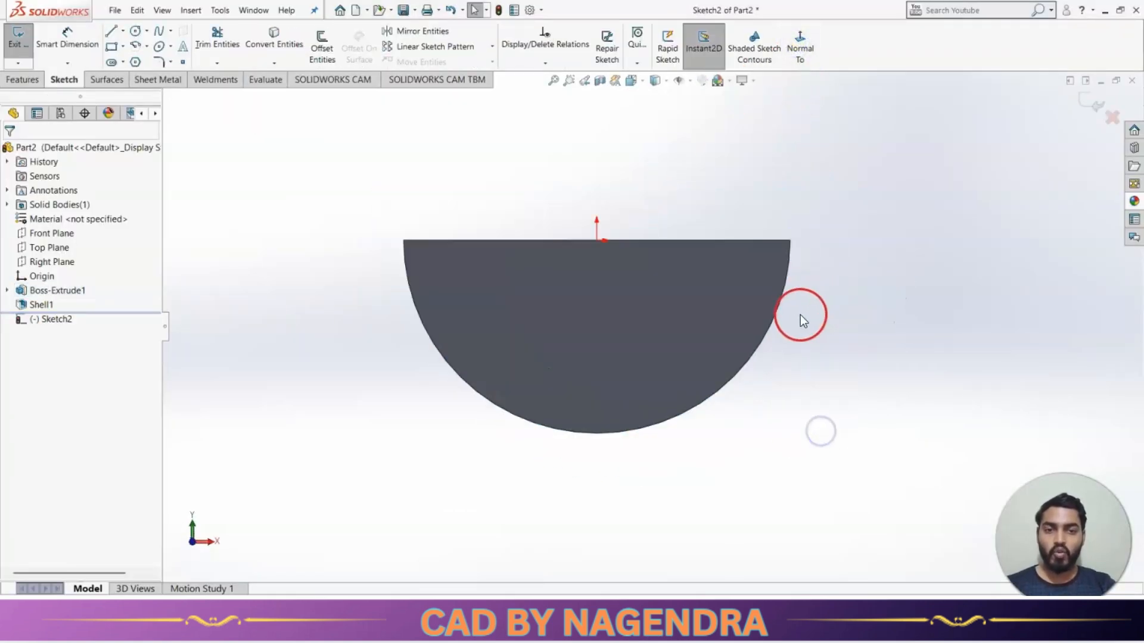
{"action": "left_click", "coordinate": [774, 327]}
{"action": "left_click", "coordinate": [256, 46]}
{"action": "scroll", "coordinate": [835, 225], "scroll_direction": "down", "scroll_amount": 2}
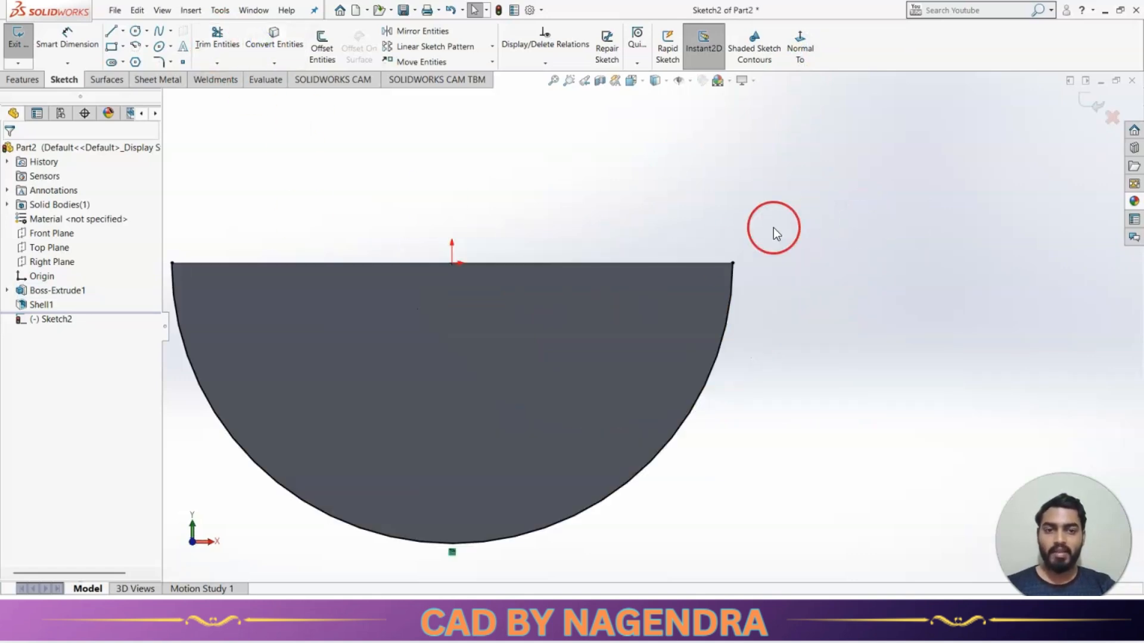
Step: Sketch a corner rectangle about 0.51 mm high across the arc's upper right end and trim away its portion inside the arc
{"action": "left_click", "coordinate": [113, 46]}
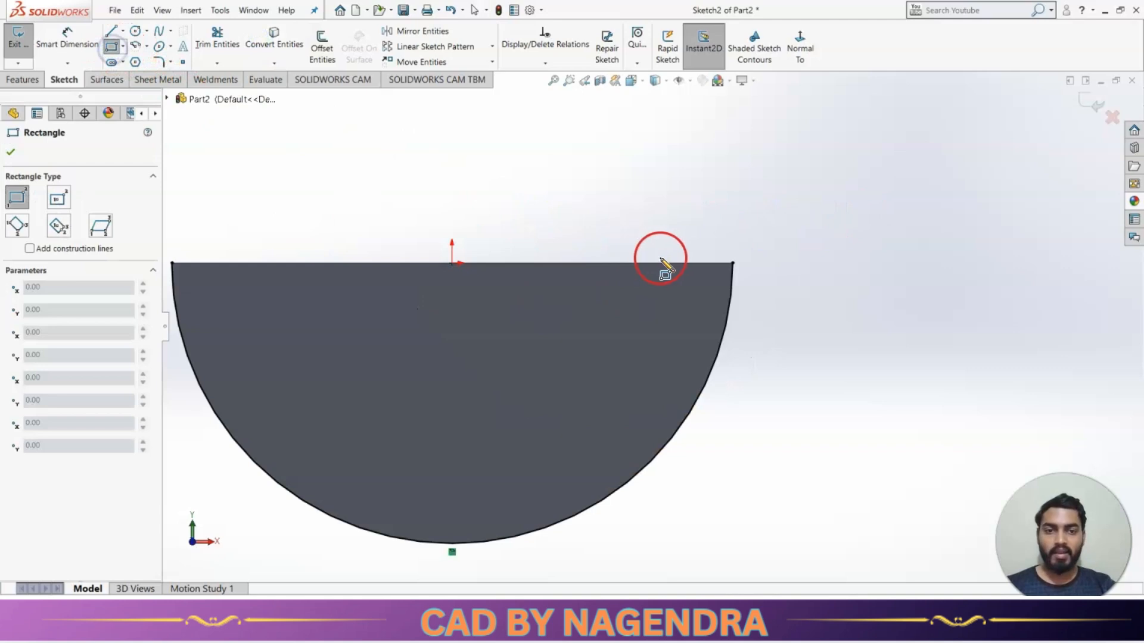
{"action": "left_click", "coordinate": [705, 263]}
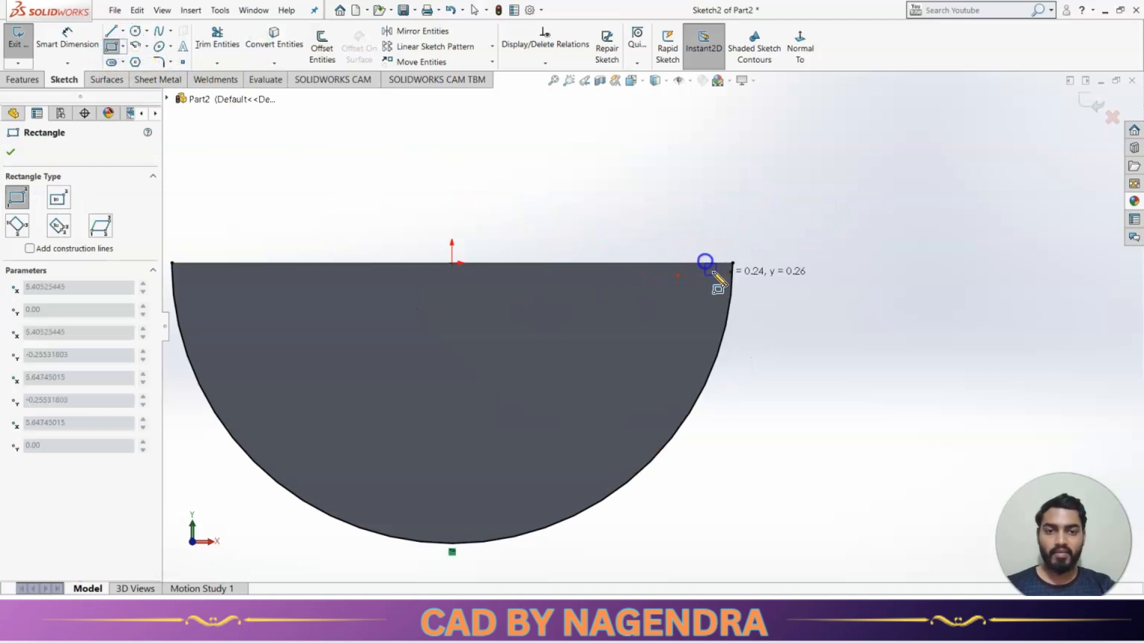
{"action": "left_click", "coordinate": [803, 288]}
{"action": "left_click", "coordinate": [215, 41]}
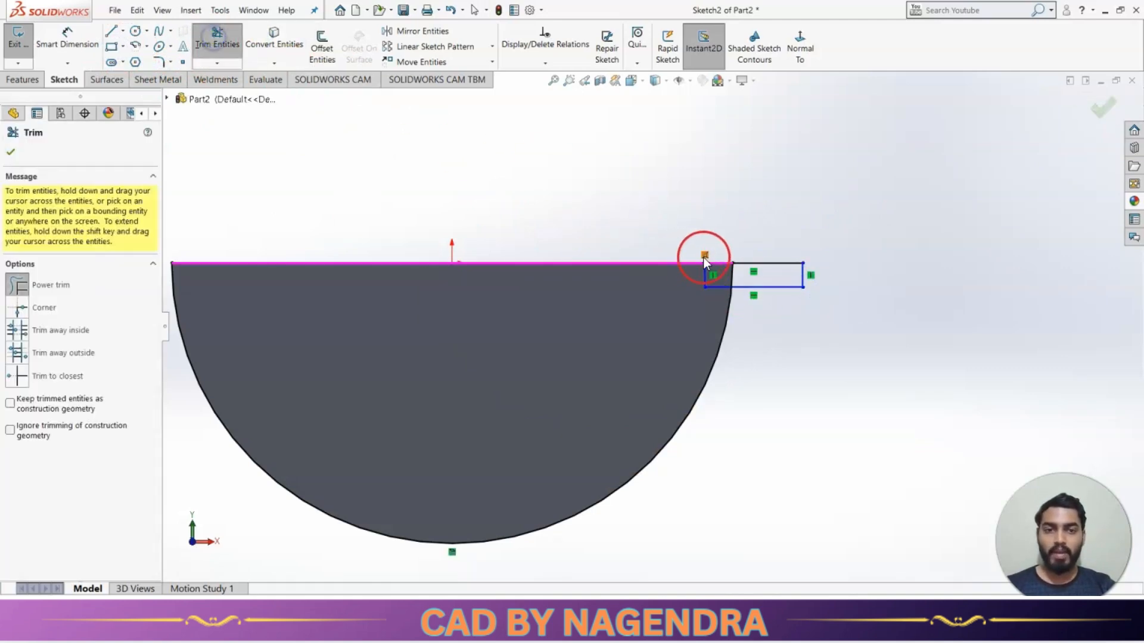
{"action": "left_click_drag", "start_coordinate": [702, 273], "coordinate": [720, 284]}
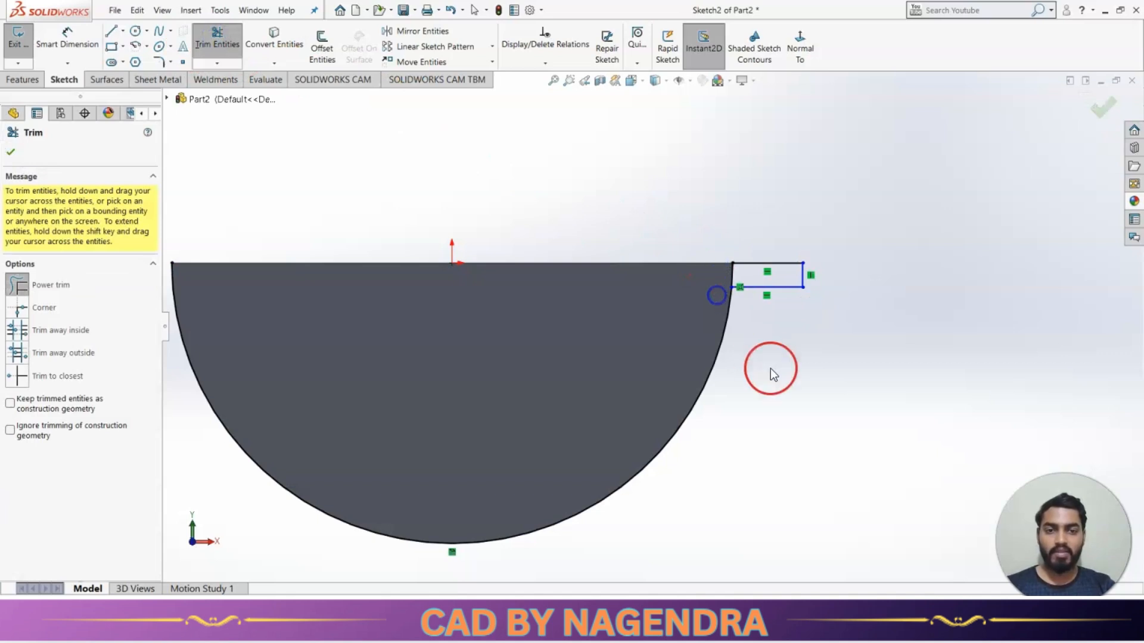
{"action": "scroll", "coordinate": [761, 358], "scroll_direction": "up", "scroll_amount": 3}
{"action": "key", "text": "Escape"}
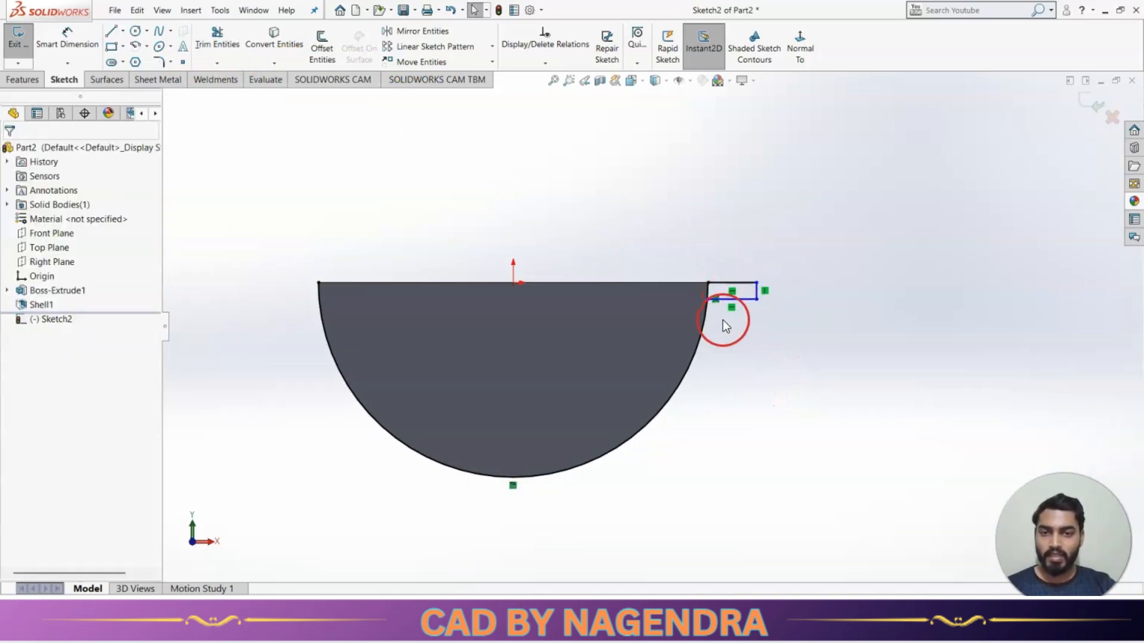
Step: Draw a vertical construction line about 3.88 mm long downward from the origin
{"action": "left_click", "coordinate": [107, 34]}
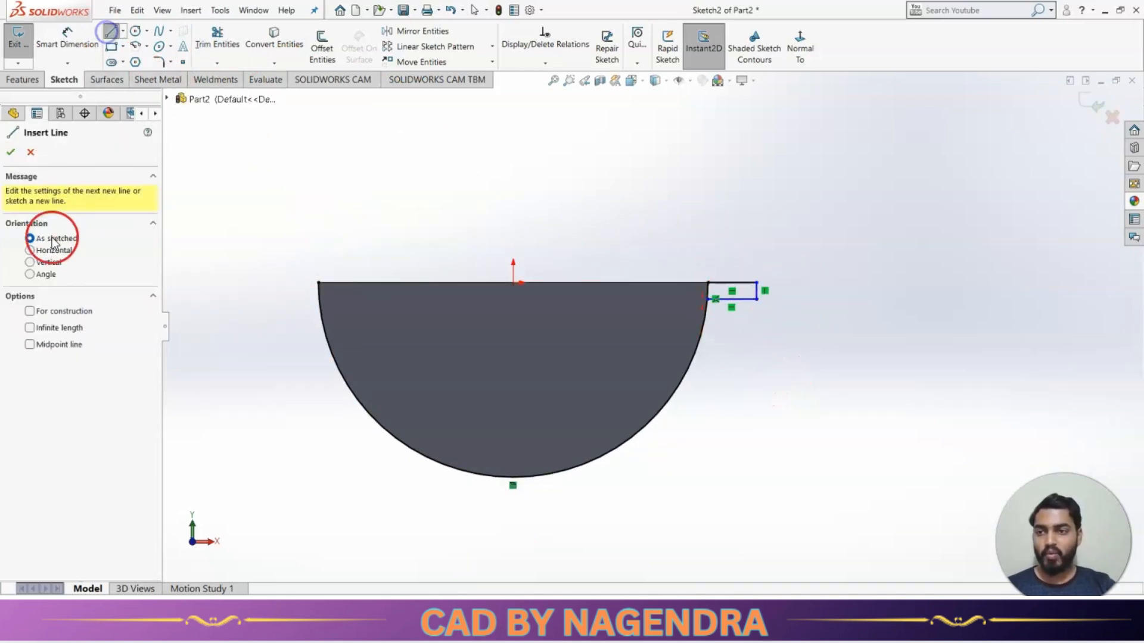
{"action": "left_click", "coordinate": [45, 262]}
{"action": "left_click", "coordinate": [30, 311]}
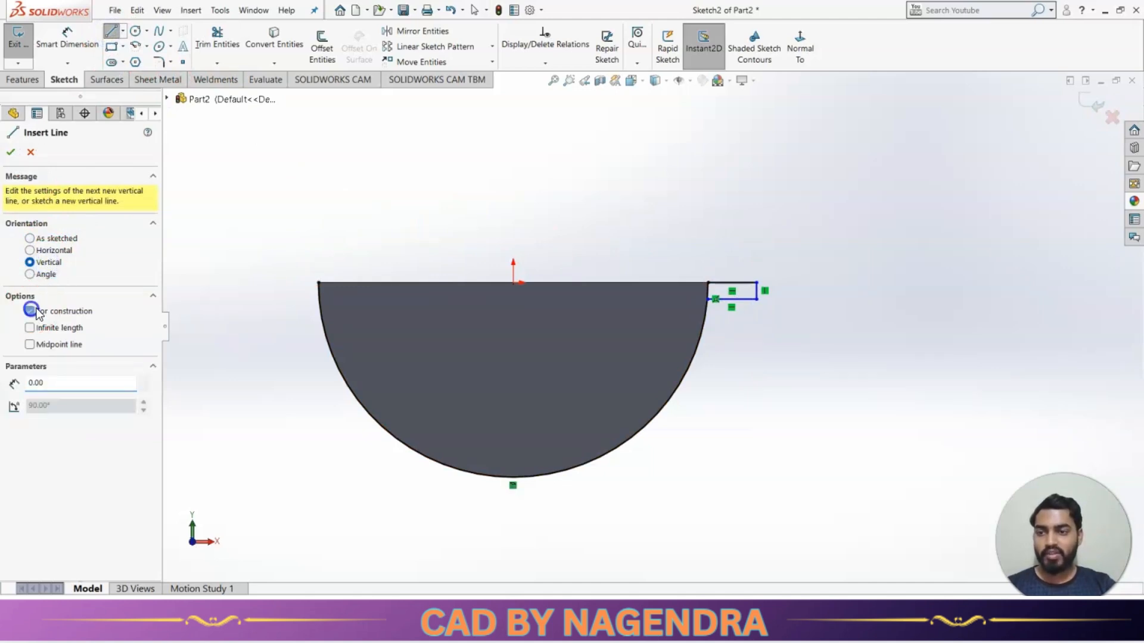
{"action": "left_click", "coordinate": [516, 284]}
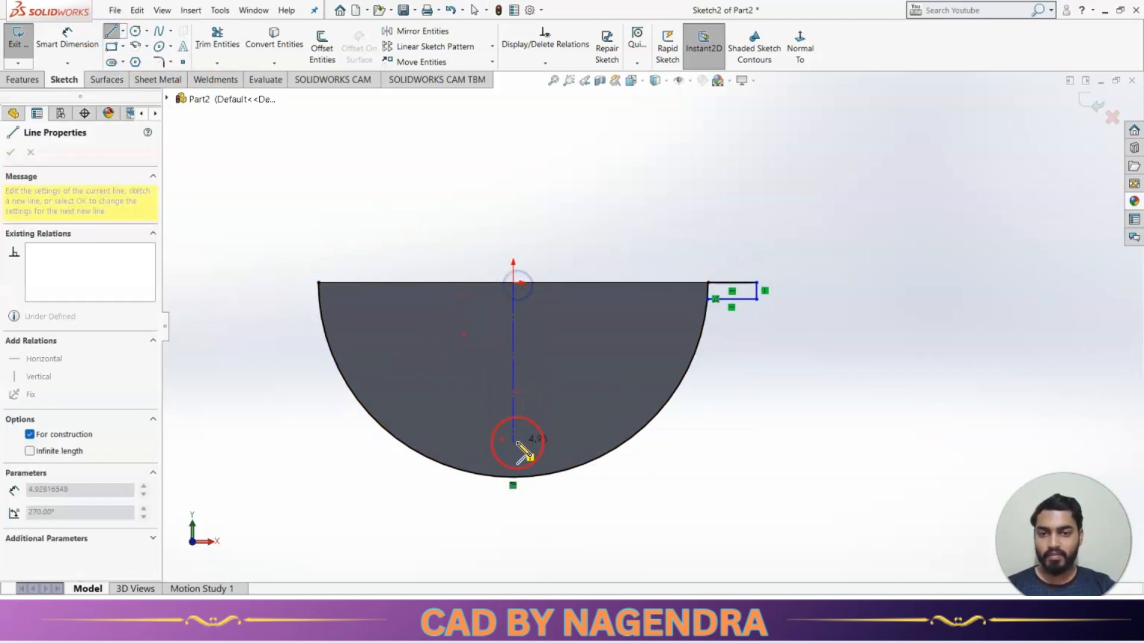
{"action": "left_click", "coordinate": [516, 409]}
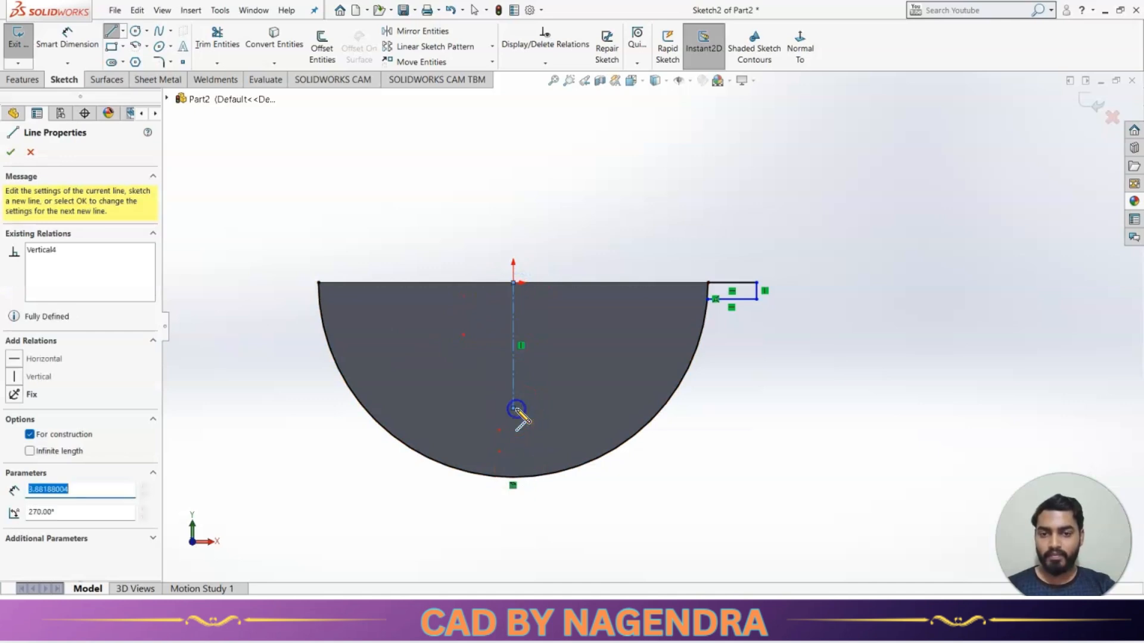
{"action": "key", "text": "Escape"}
{"action": "key", "text": "Escape"}
Step: Mirror the three flange lines about the vertical construction line, keeping the originals
{"action": "left_click_drag", "start_coordinate": [822, 233], "coordinate": [702, 320]}
{"action": "left_click", "coordinate": [745, 316]}
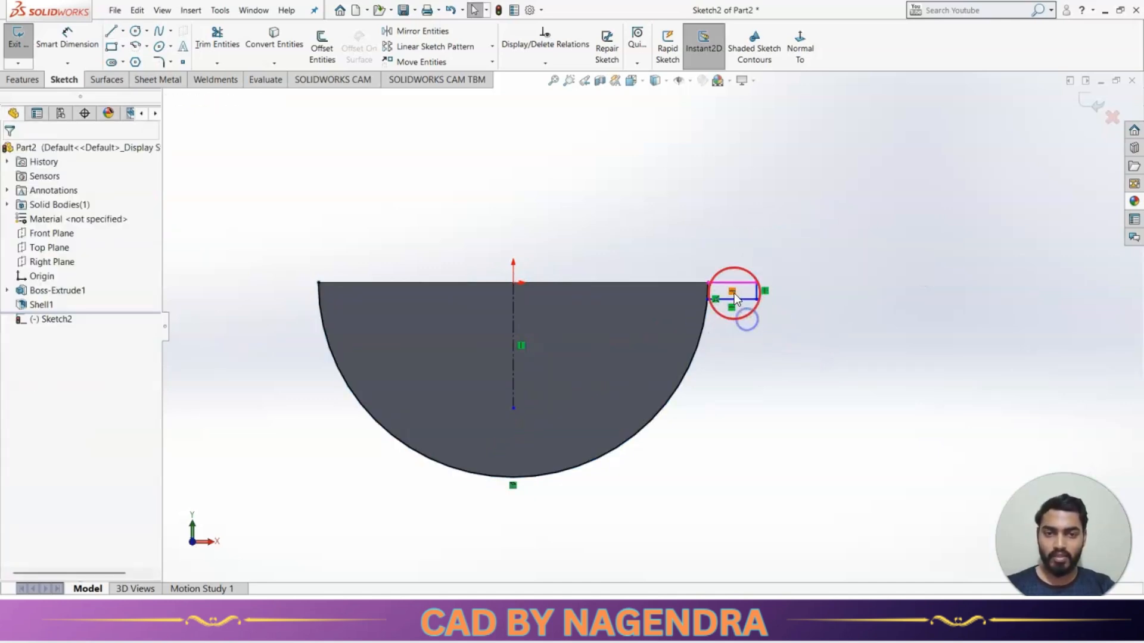
{"action": "left_click", "coordinate": [732, 283]}
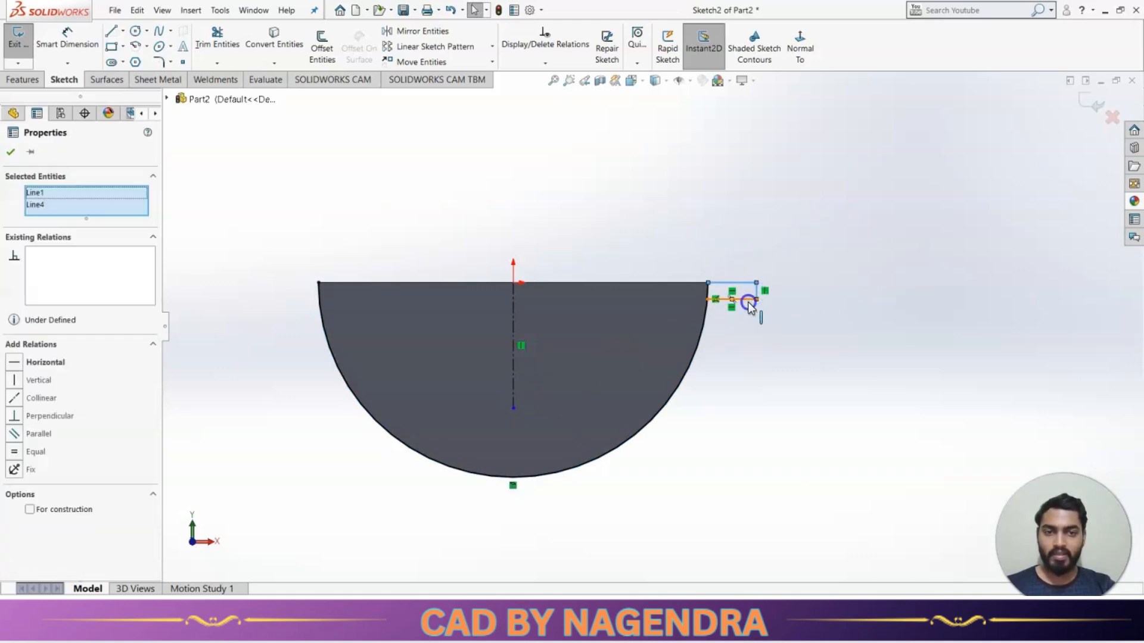
{"action": "left_click", "coordinate": [748, 300], "text": "ctrl"}
{"action": "left_click", "coordinate": [416, 31]}
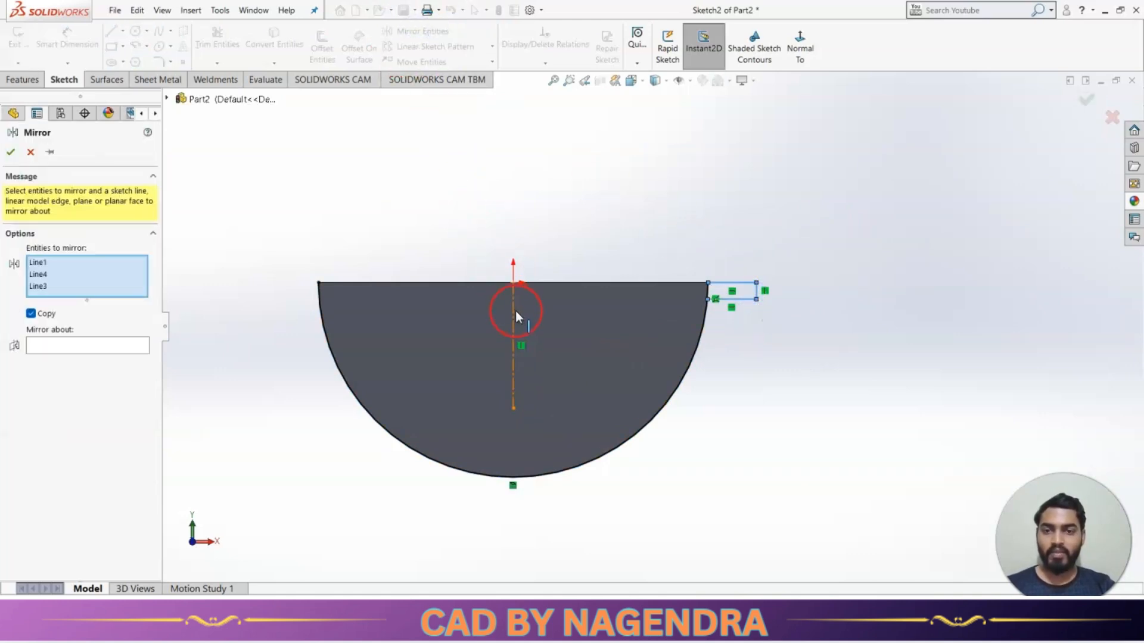
{"action": "left_click", "coordinate": [119, 344]}
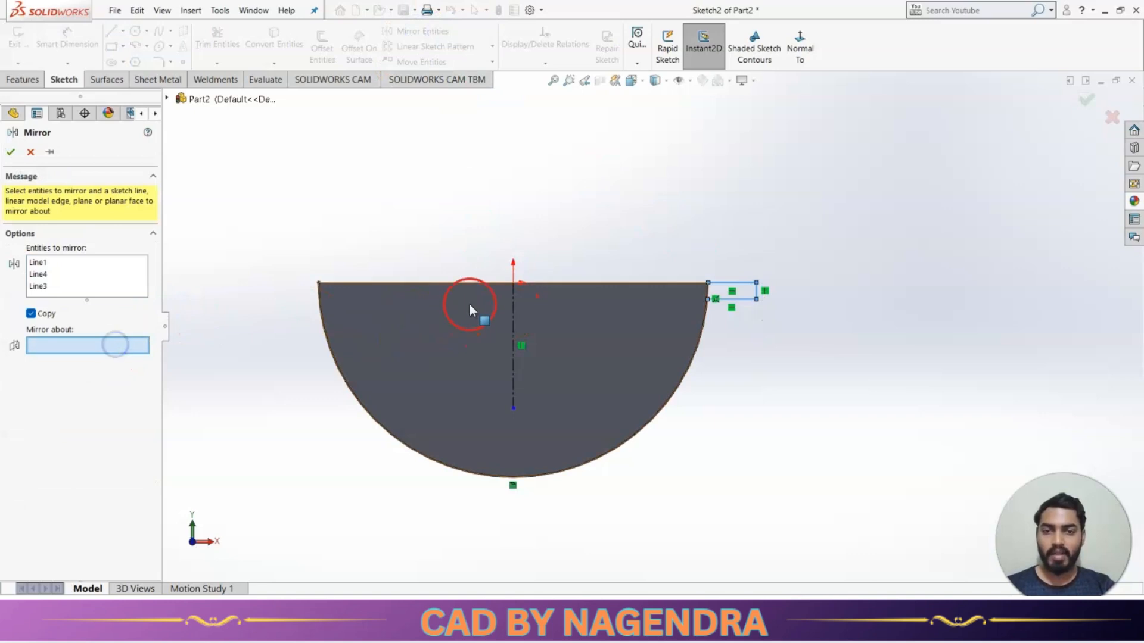
{"action": "left_click", "coordinate": [511, 317]}
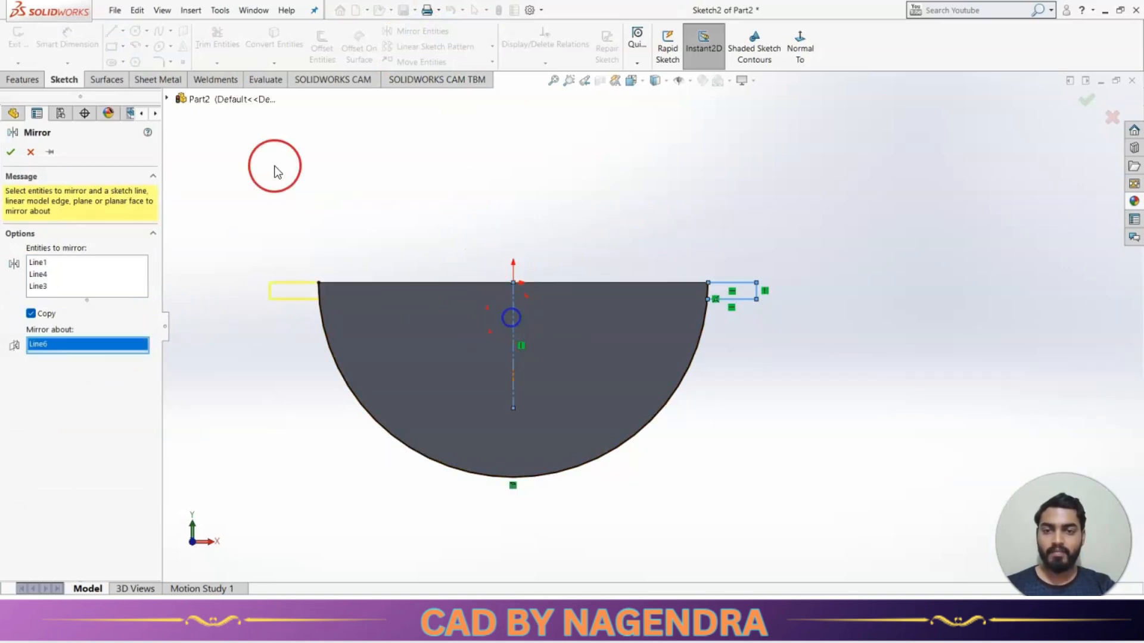
{"action": "left_click", "coordinate": [12, 152]}
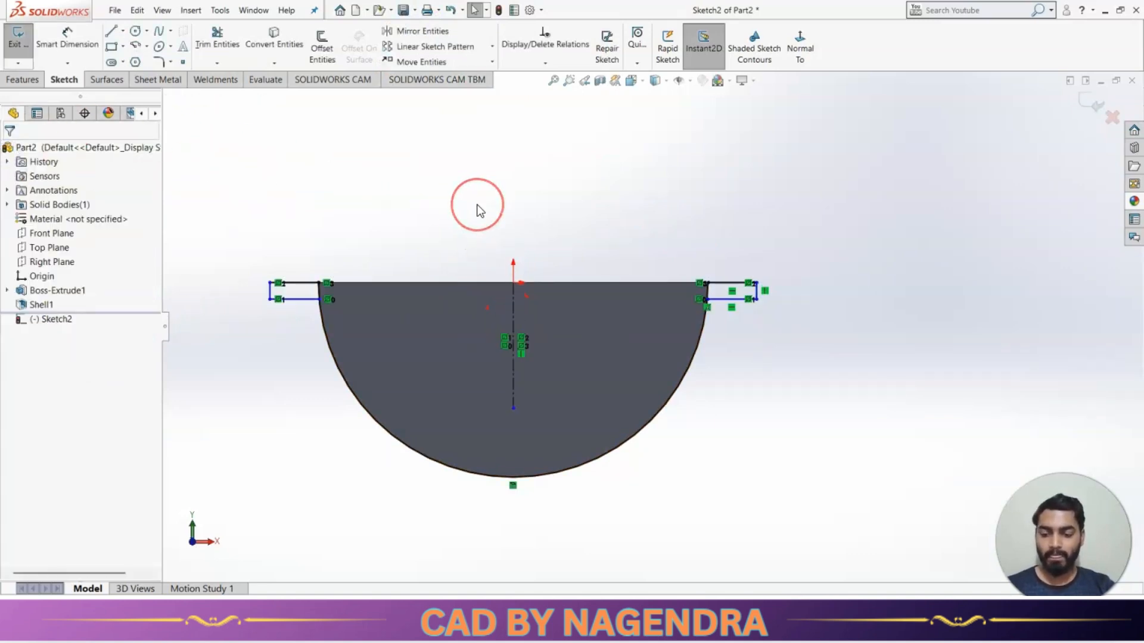
Step: Check the base shape in the reference drawing and sketch a corner rectangle about 2.7 mm high overlapping the bottom of the arc
{"action": "key", "text": "alt+Tab"}
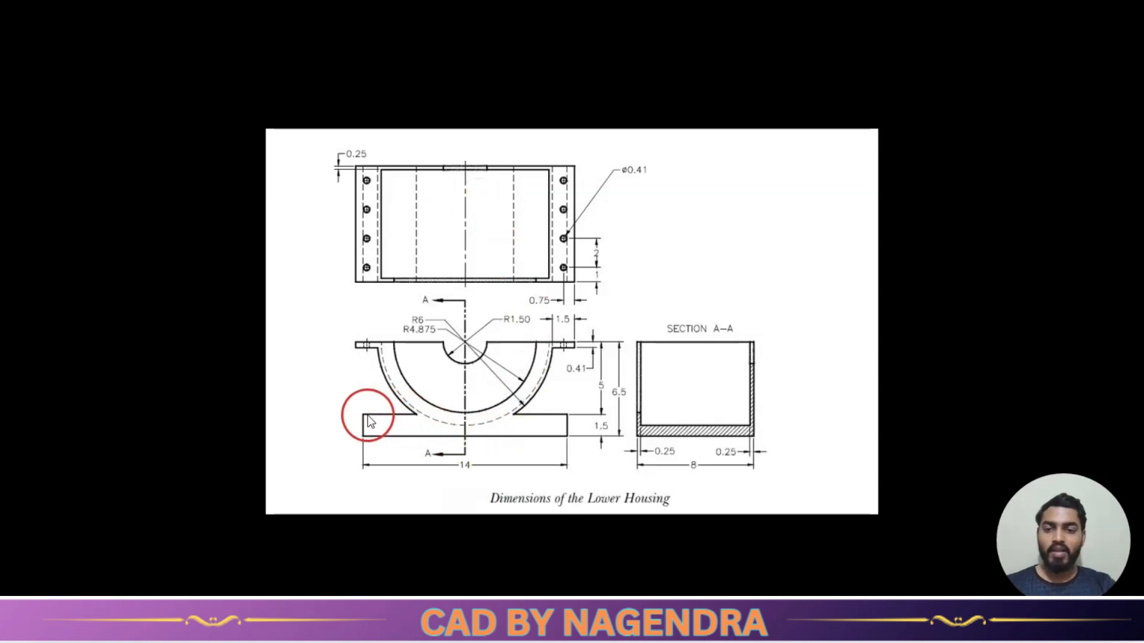
{"action": "key", "text": "alt+Tab"}
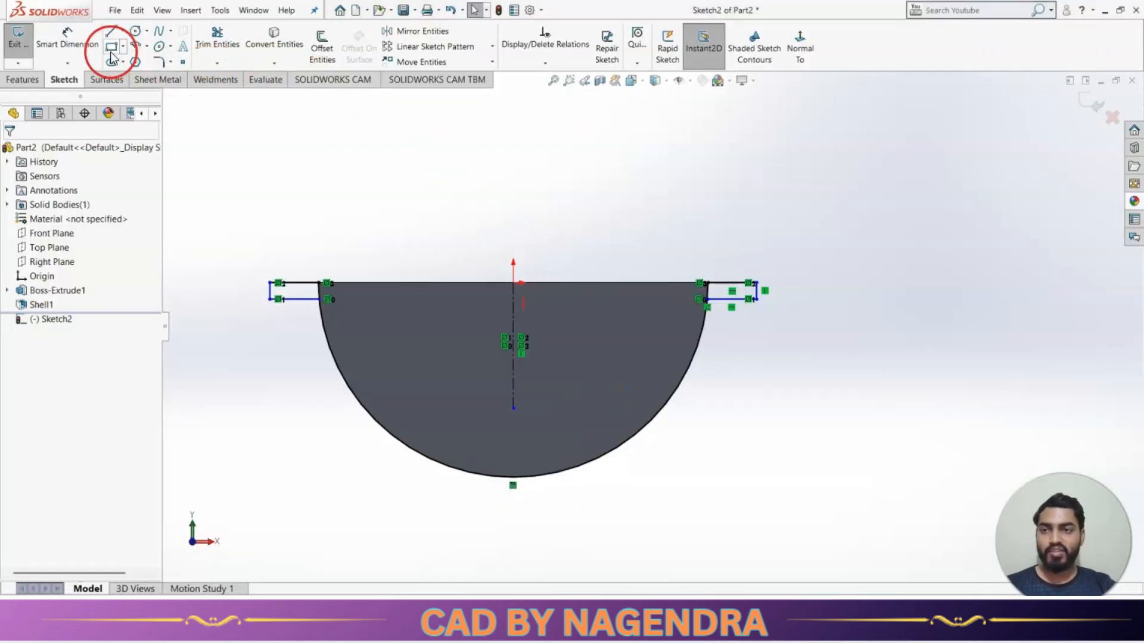
{"action": "left_click", "coordinate": [110, 47]}
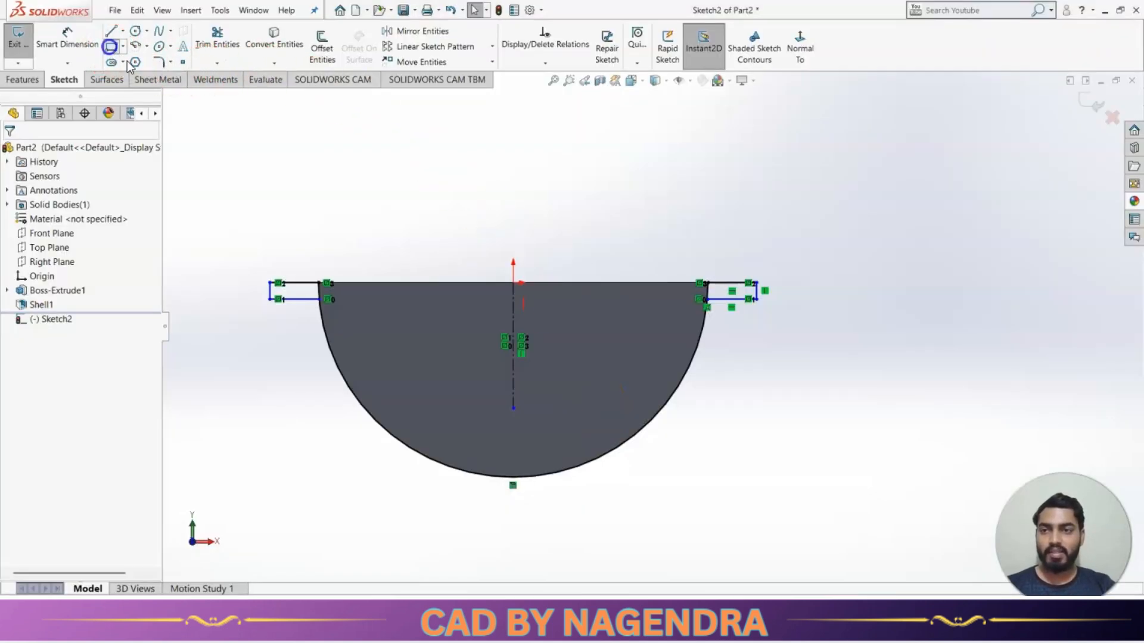
{"action": "left_click", "coordinate": [366, 446]}
{"action": "left_click", "coordinate": [720, 531]}
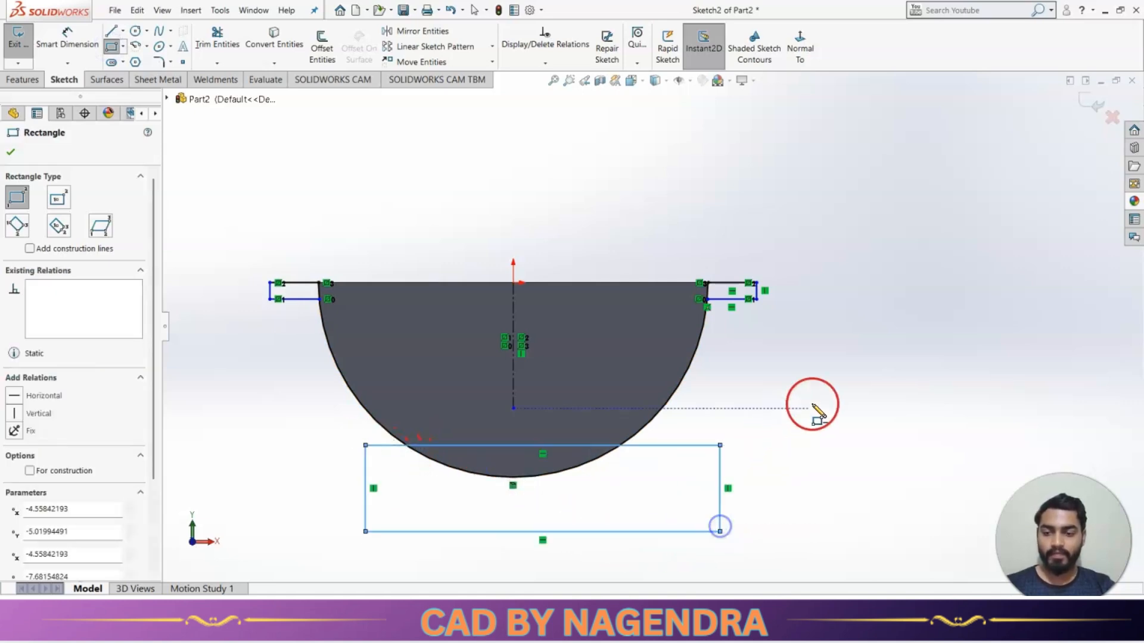
{"action": "key", "text": "Escape"}
Step: Trim the arc between the flanges and the base, and the base rectangle's upper line inside the arc
{"action": "left_click", "coordinate": [217, 37]}
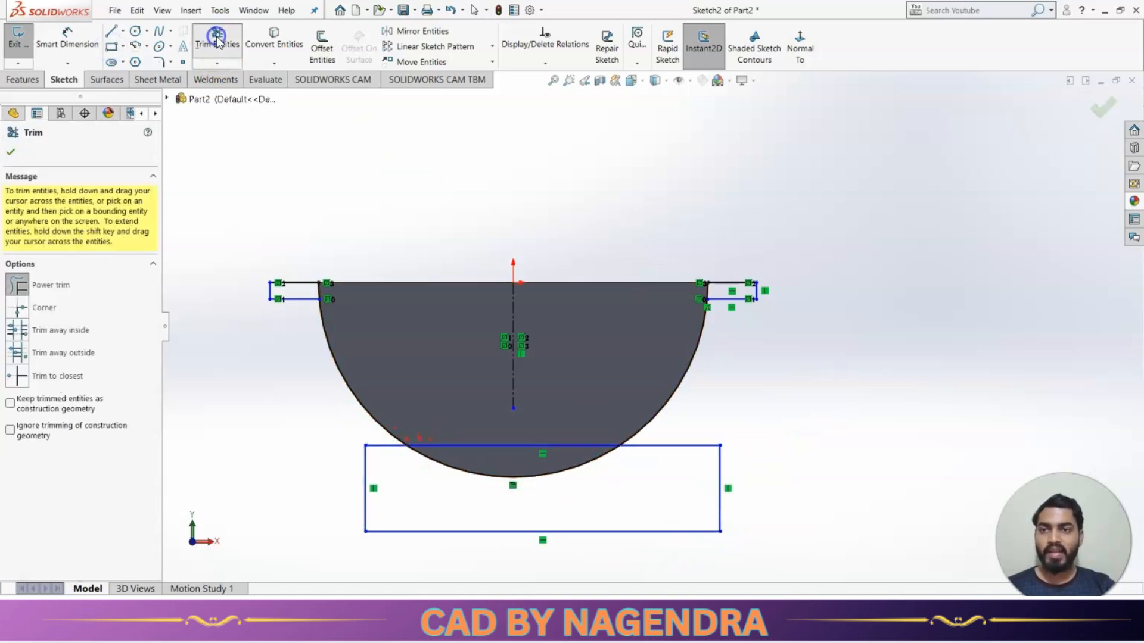
{"action": "left_click_drag", "start_coordinate": [334, 373], "coordinate": [438, 424]}
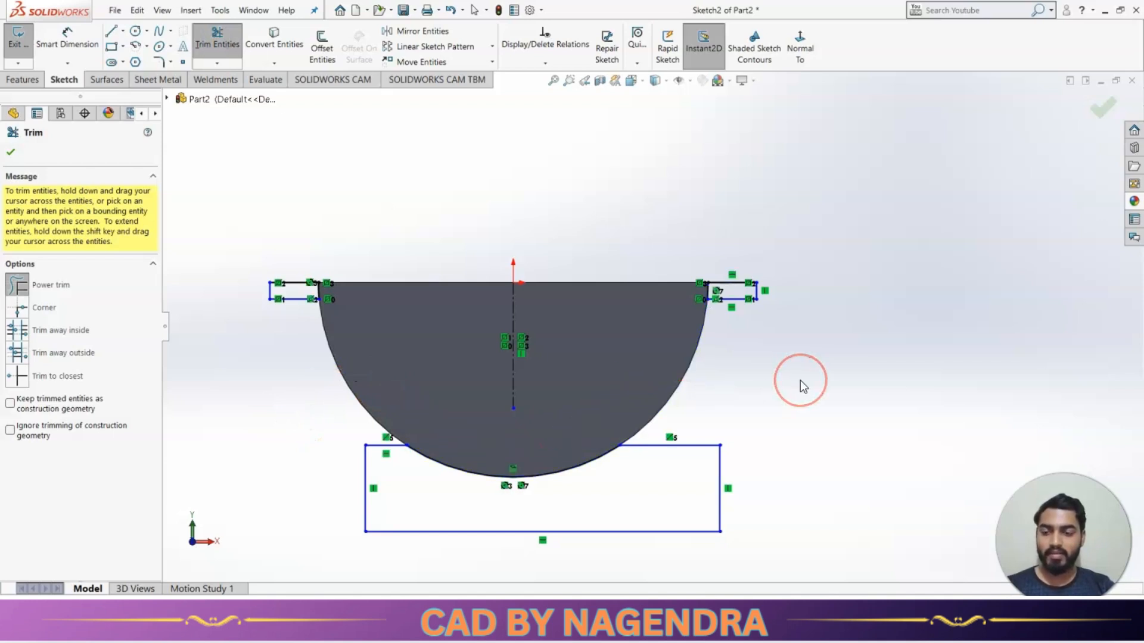
{"action": "key", "text": "Escape"}
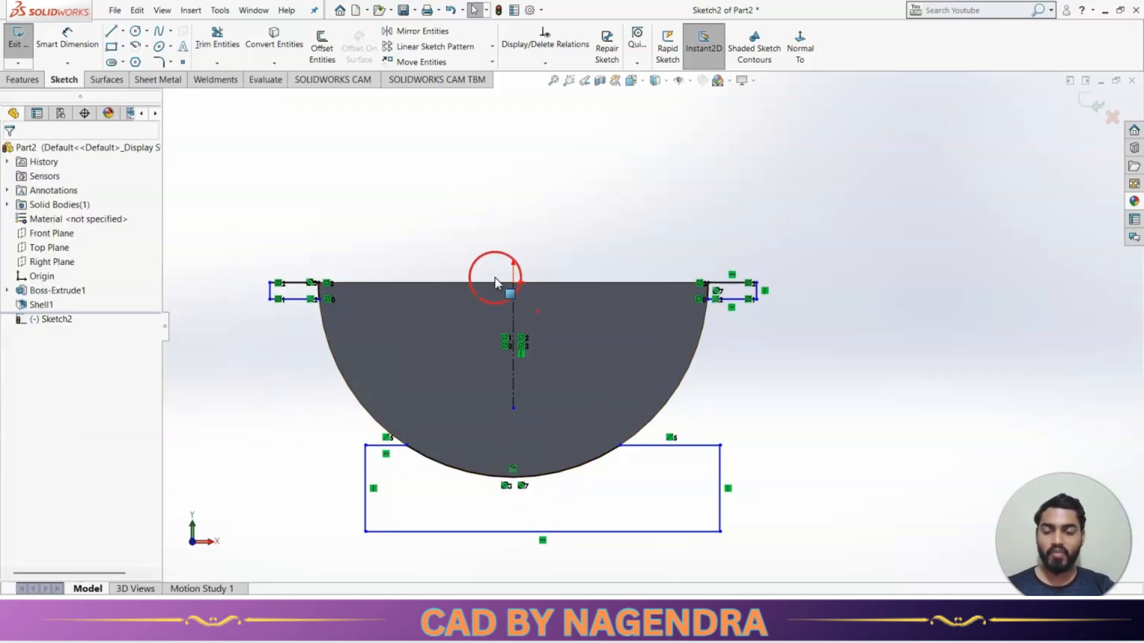
Step: Check the flange thickness in the reference drawing and dimension the right flange's outer vertical edge to 0.41 mm
{"action": "left_click", "coordinate": [63, 45]}
{"action": "key", "text": "alt+Tab"}
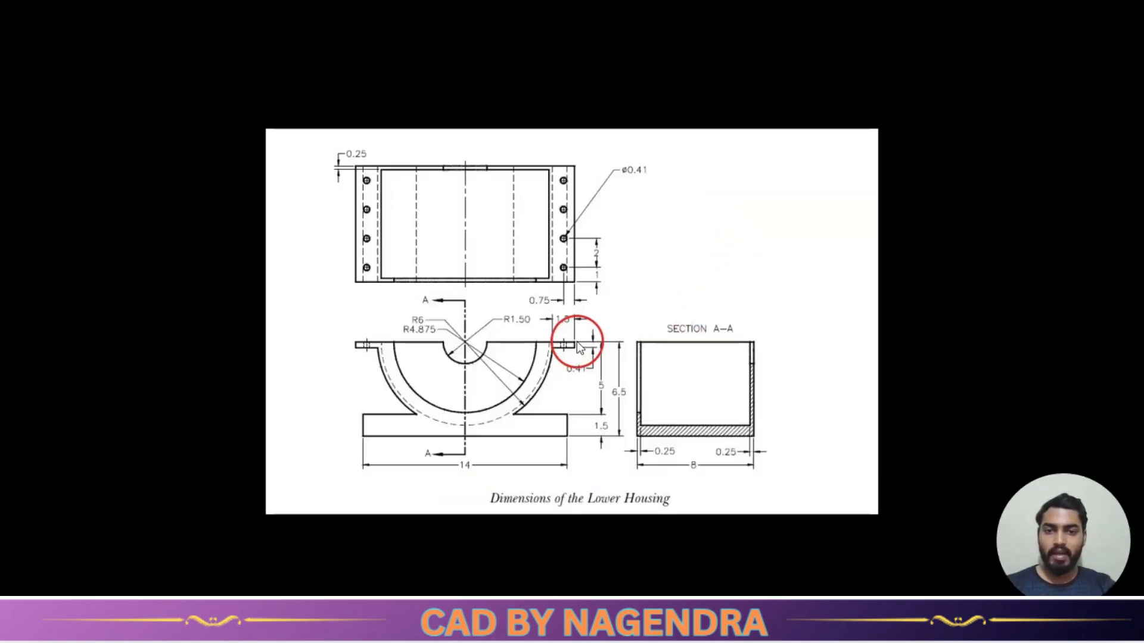
{"action": "key", "text": "alt+Tab"}
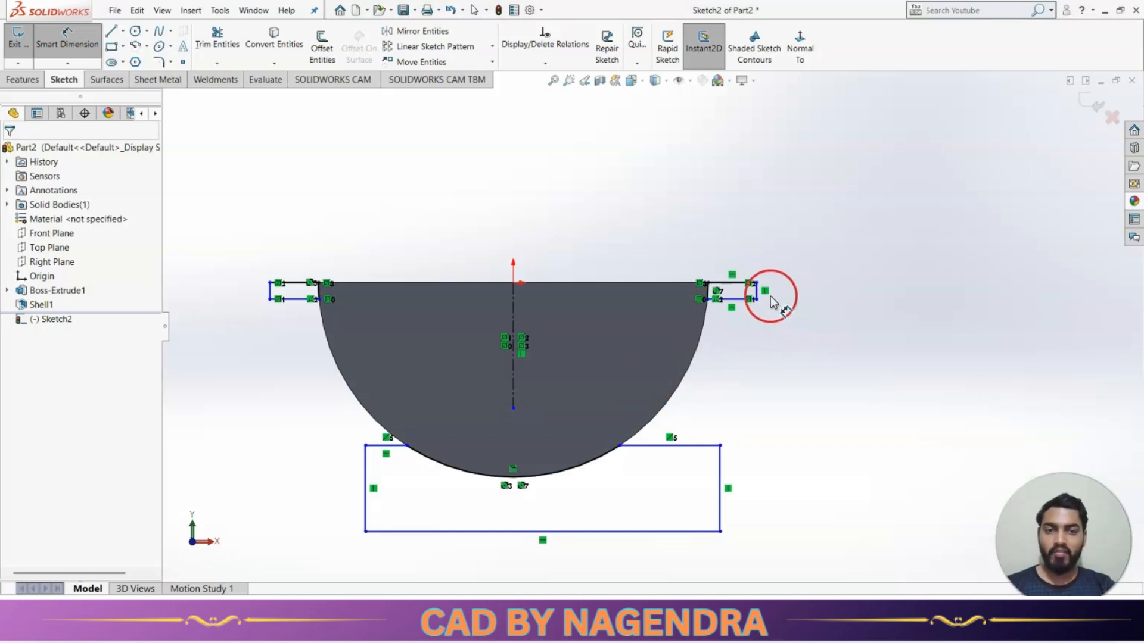
{"action": "left_click", "coordinate": [757, 296]}
{"action": "left_click", "coordinate": [813, 229]}
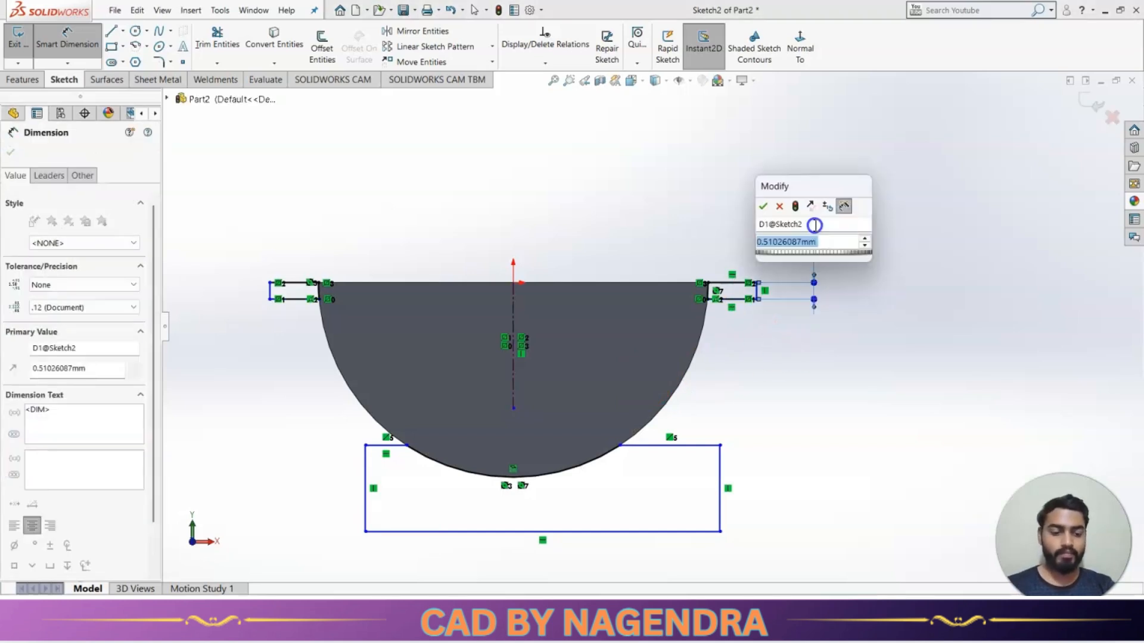
{"action": "type", "text": ".41"}
{"action": "left_click", "coordinate": [839, 377]}
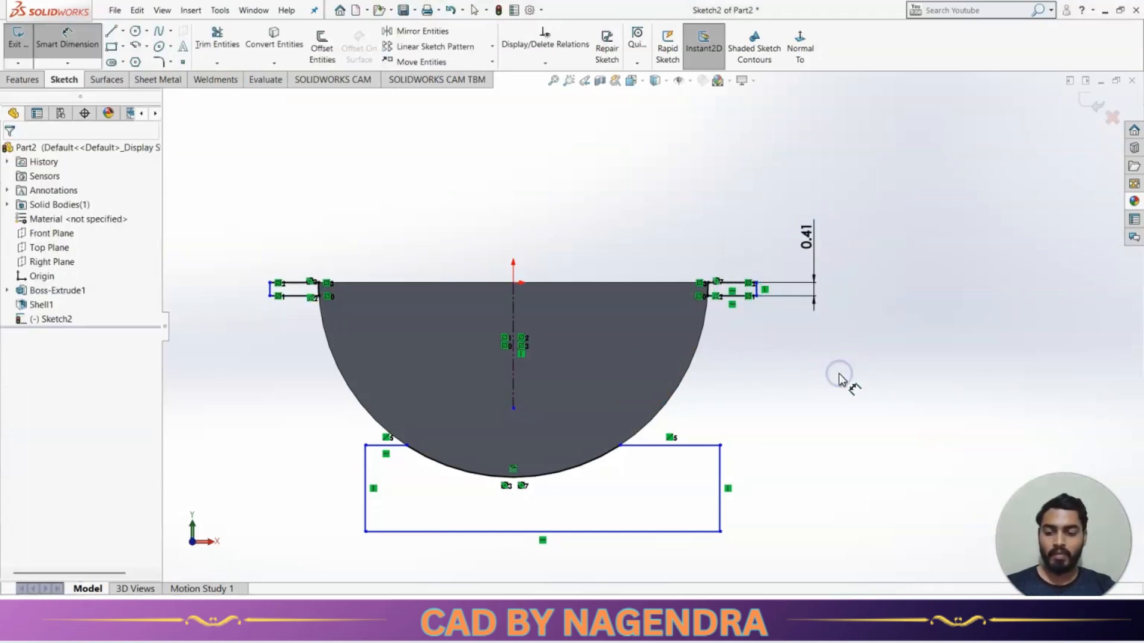
Step: Check the flange length in the reference drawing and dimension the right flange's horizontal line to 1.5 mm
{"action": "key", "text": "alt+Tab"}
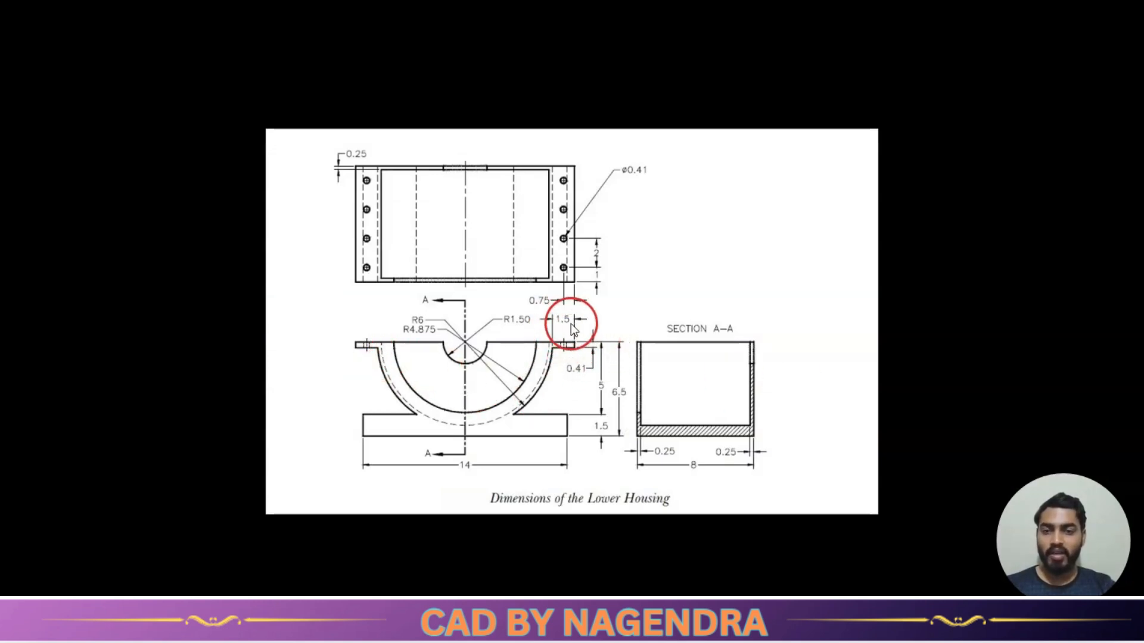
{"action": "key", "text": "alt+Tab"}
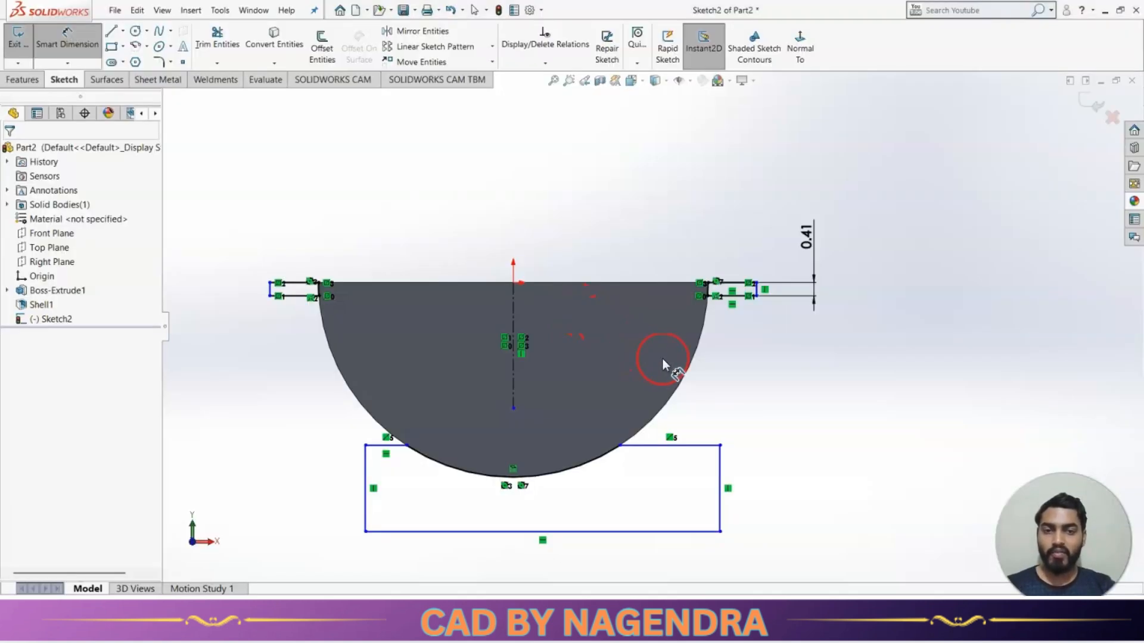
{"action": "left_click", "coordinate": [729, 304]}
{"action": "left_click", "coordinate": [727, 206]}
{"action": "type", "text": "1.5"}
{"action": "key", "text": "Return"}
{"action": "key", "text": "Escape"}
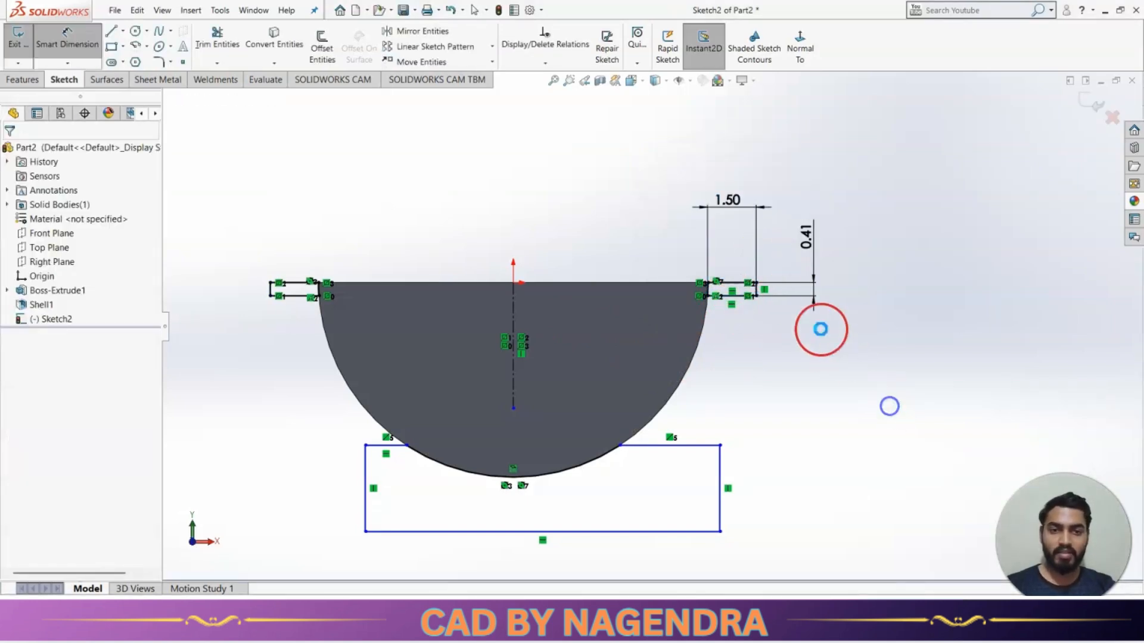
{"action": "left_click", "coordinate": [756, 295]}
{"action": "left_click", "coordinate": [267, 288]}
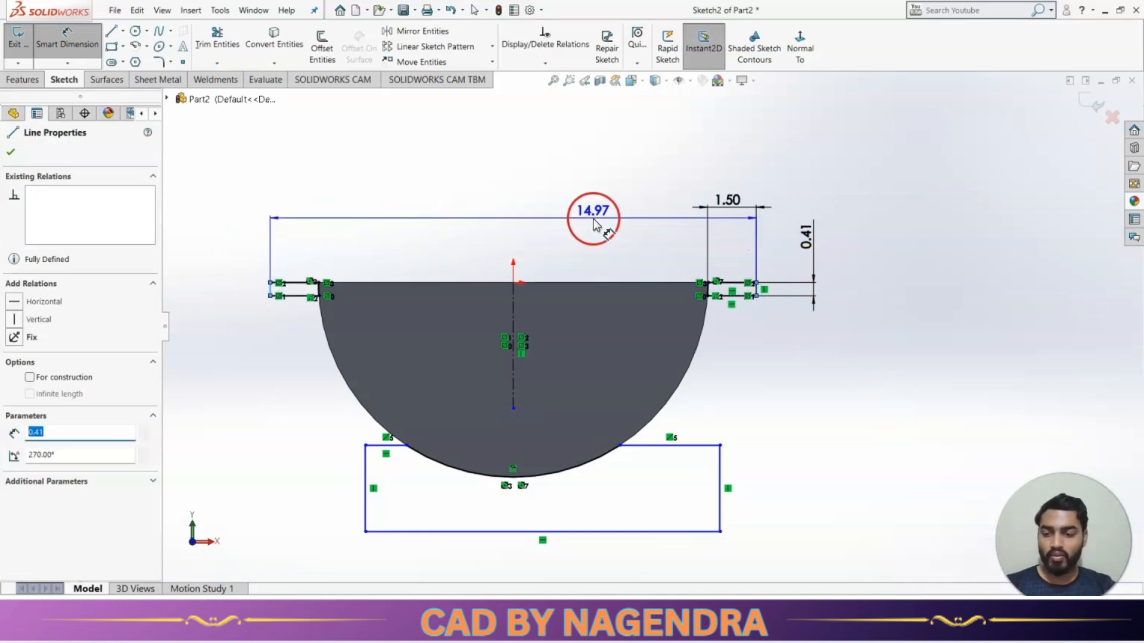
{"action": "key", "text": "Escape"}
{"action": "left_click", "coordinate": [756, 291]}
{"action": "scroll", "coordinate": [768, 302], "scroll_direction": "down", "scroll_amount": 2}
{"action": "key", "text": "Escape"}
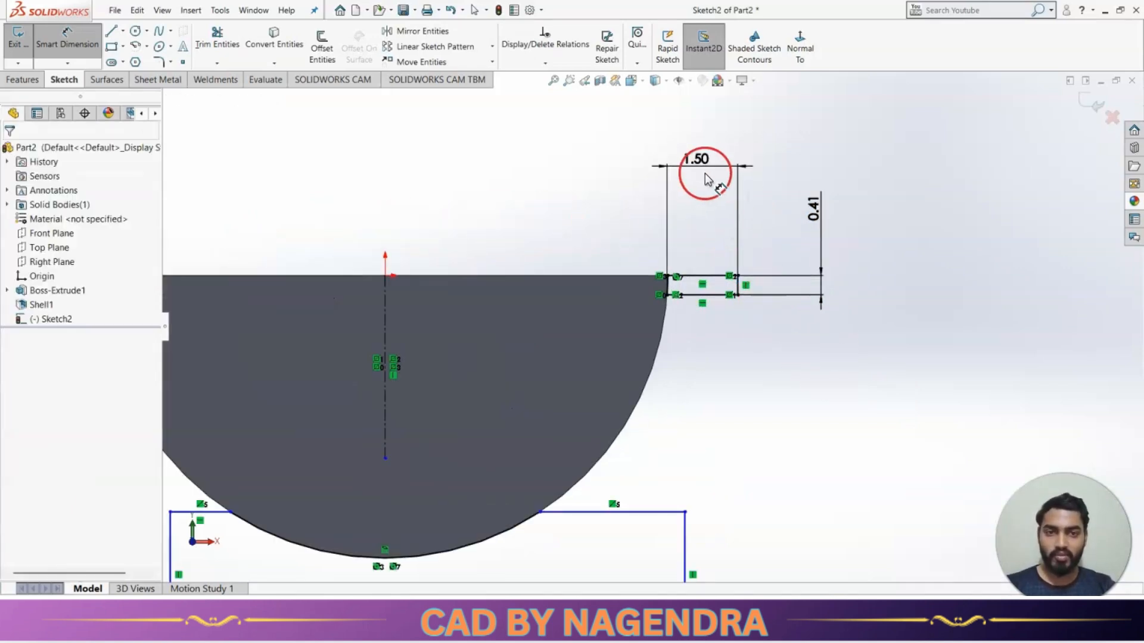
Step: Delete the 1.50 mm width dimension from the right flange rectangle
{"action": "key", "text": "Escape"}
{"action": "left_click", "coordinate": [699, 160]}
{"action": "left_click", "coordinate": [722, 222]}
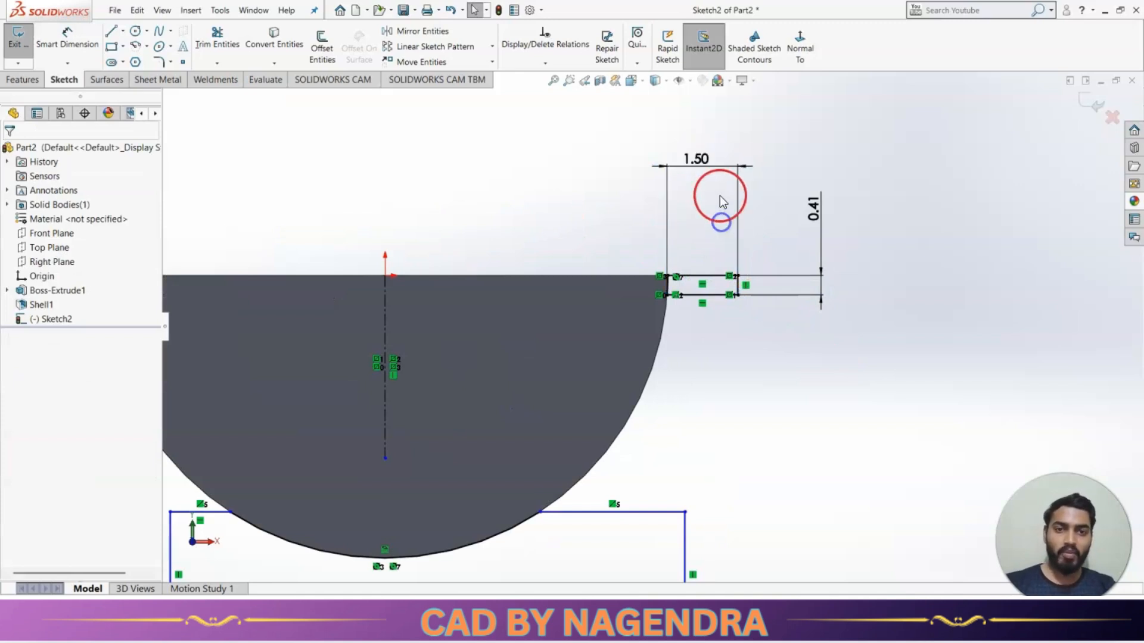
{"action": "left_click_drag", "start_coordinate": [730, 167], "coordinate": [739, 241]}
{"action": "key", "text": "Delete"}
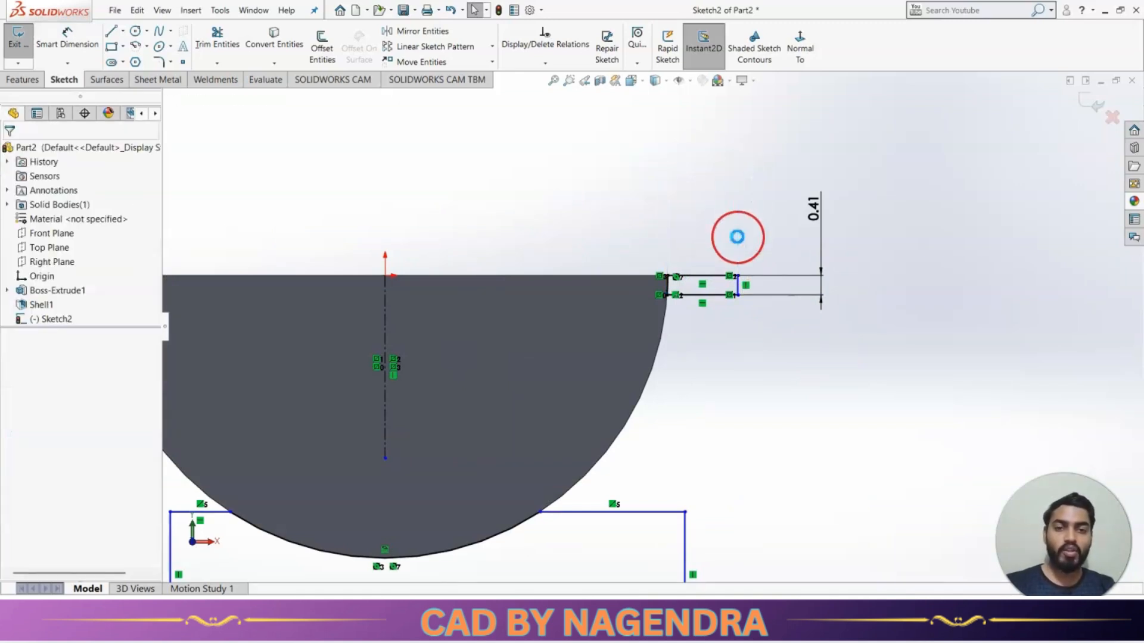
Step: Dimension the overall width between the outer vertical edges of the two flange rectangles as 15 mm
{"action": "scroll", "coordinate": [738, 237], "scroll_direction": "up", "scroll_amount": 3}
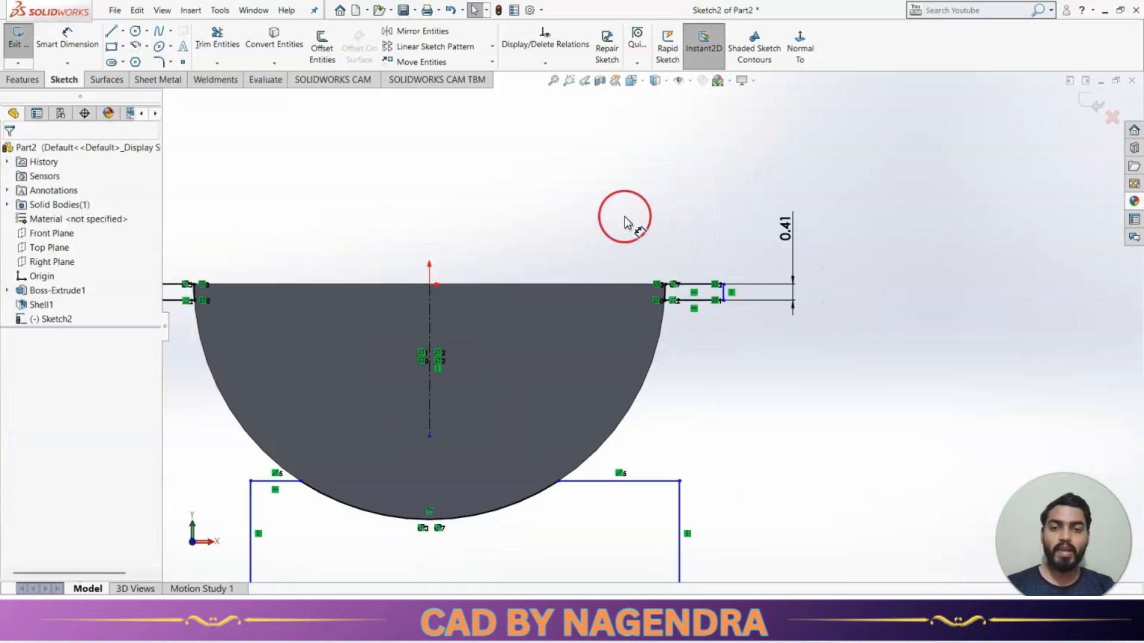
{"action": "left_click", "coordinate": [59, 41]}
{"action": "left_click", "coordinate": [293, 302]}
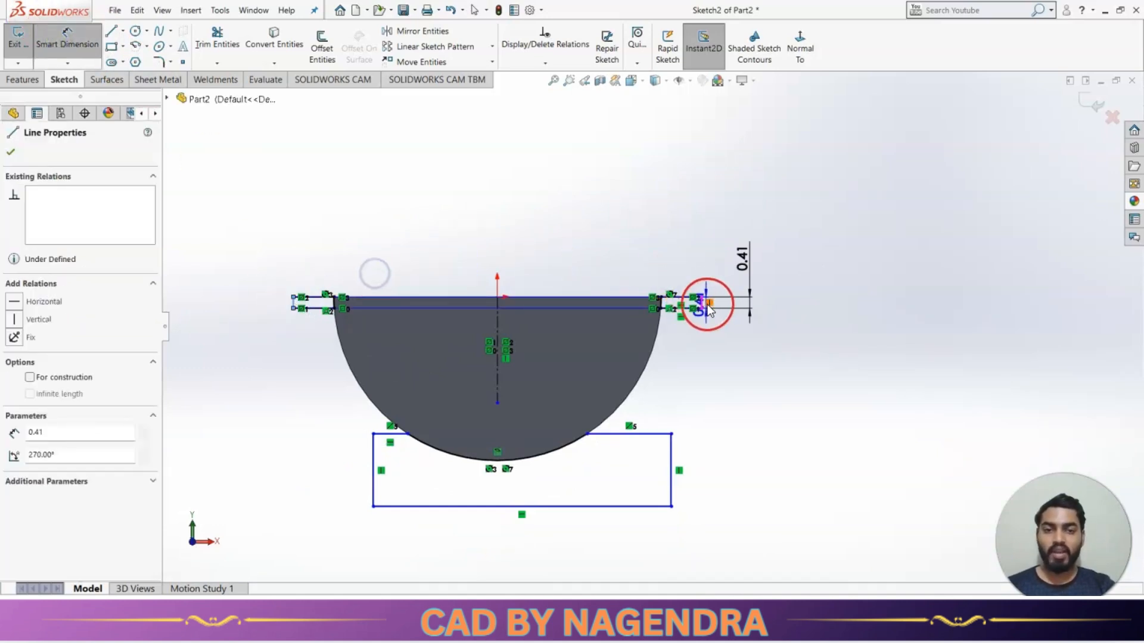
{"action": "left_click", "coordinate": [705, 302]}
{"action": "left_click", "coordinate": [556, 221]}
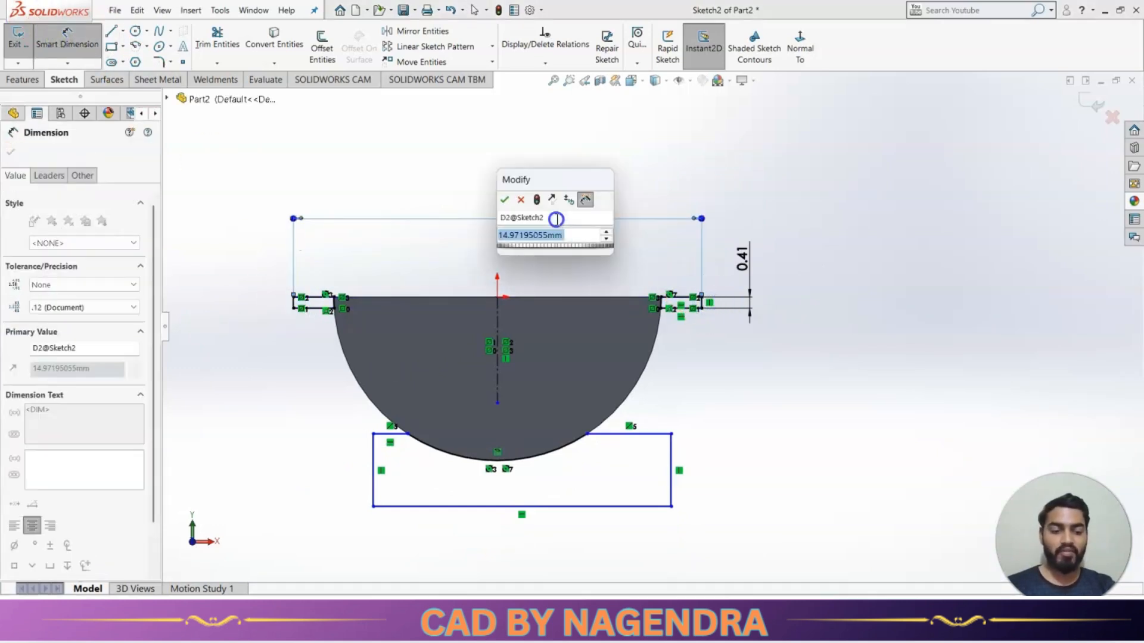
{"action": "type", "text": "15"}
{"action": "key", "text": "Return"}
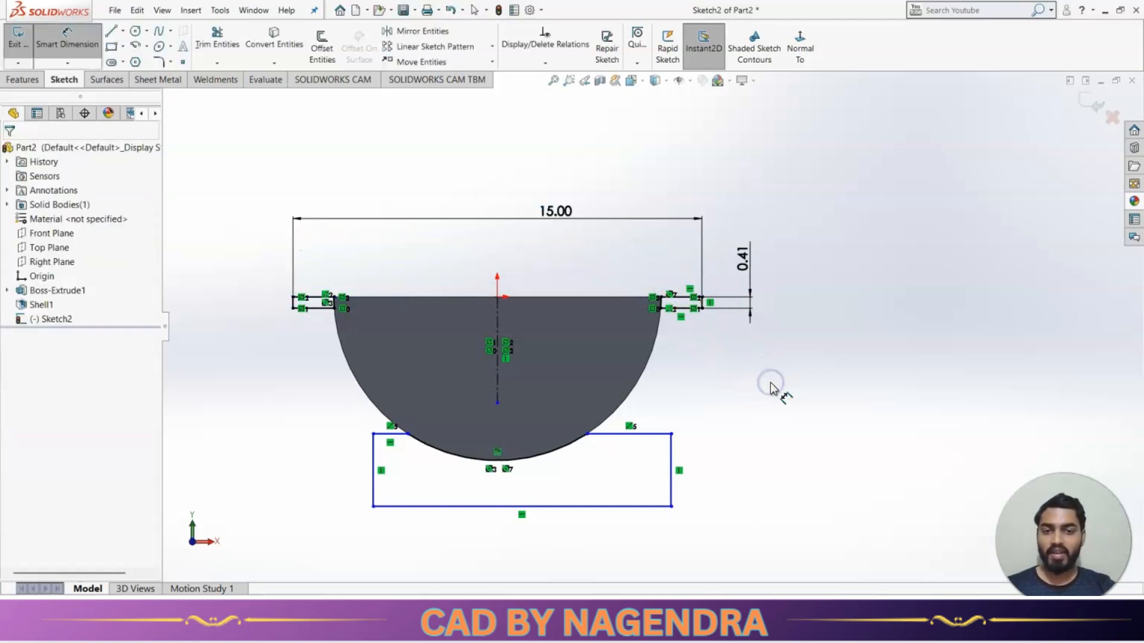
Step: Check the base width on the Lower Housing drawing and dimension the base rectangle's bottom edge as 14 mm
{"action": "key", "text": "alt+Tab"}
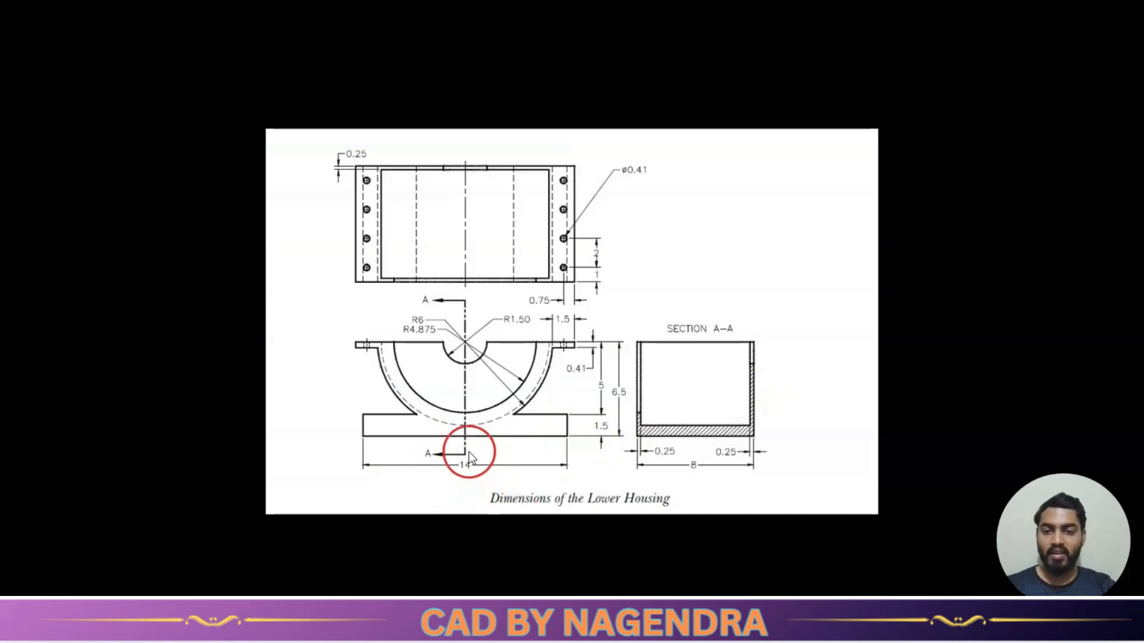
{"action": "key", "text": "alt+Tab"}
{"action": "left_click", "coordinate": [573, 507]}
{"action": "left_click", "coordinate": [559, 541]}
{"action": "type", "text": "14"}
{"action": "key", "text": "Return"}
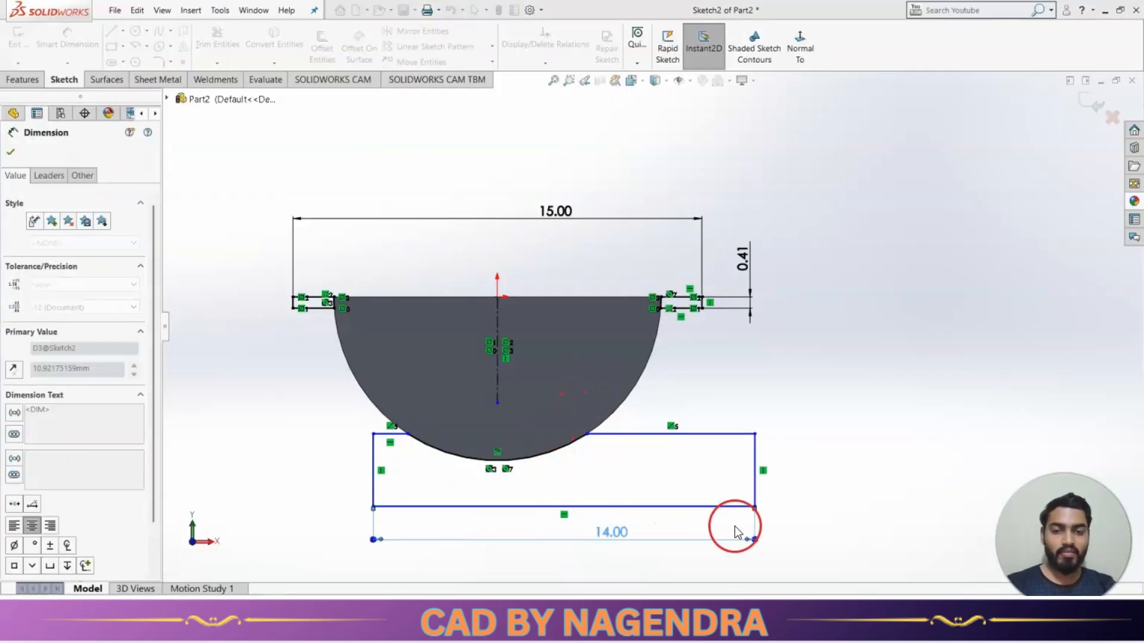
Step: Dimension the height of the base rectangle's right edge as 1.5 mm
{"action": "left_click", "coordinate": [754, 495]}
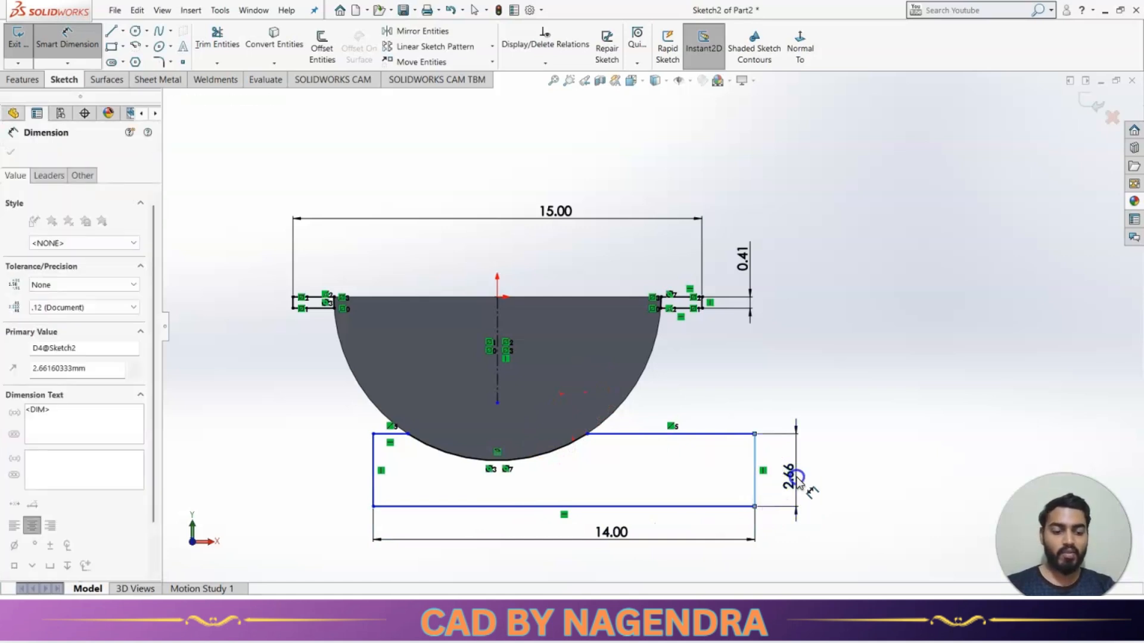
{"action": "left_click", "coordinate": [794, 475]}
{"action": "key", "text": "Return"}
{"action": "left_click", "coordinate": [838, 398]}
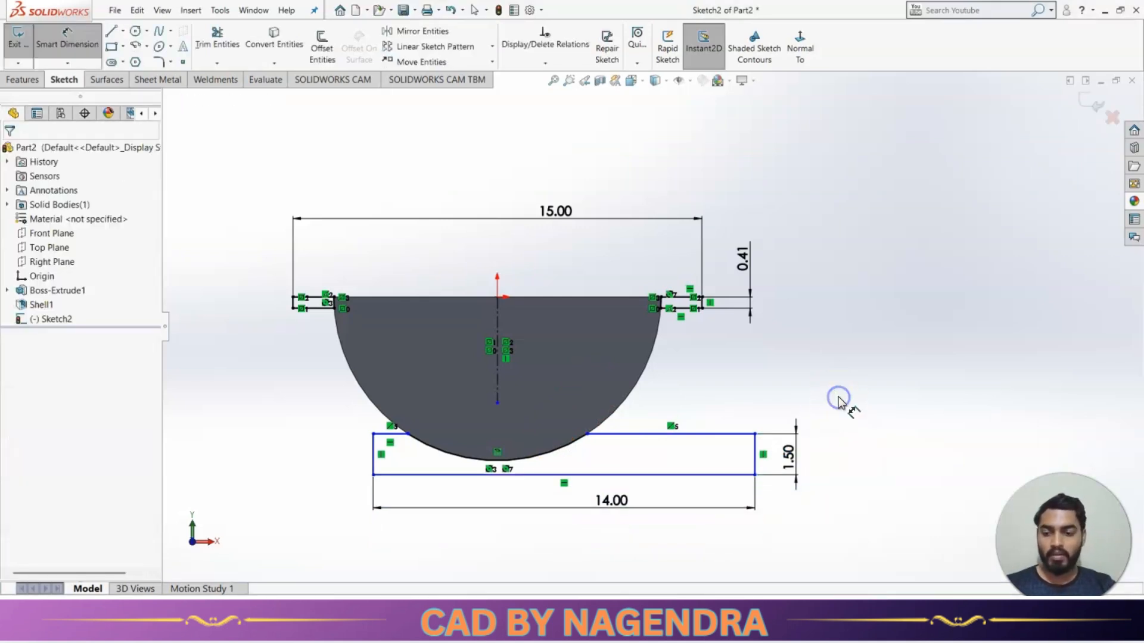
{"action": "key", "text": "Escape"}
Step: Center the base rectangle by making its bottom edge's midpoint coincident with the vertical centerline
{"action": "left_click", "coordinate": [831, 398]}
{"action": "left_click", "coordinate": [517, 404]}
{"action": "left_click", "coordinate": [500, 377]}
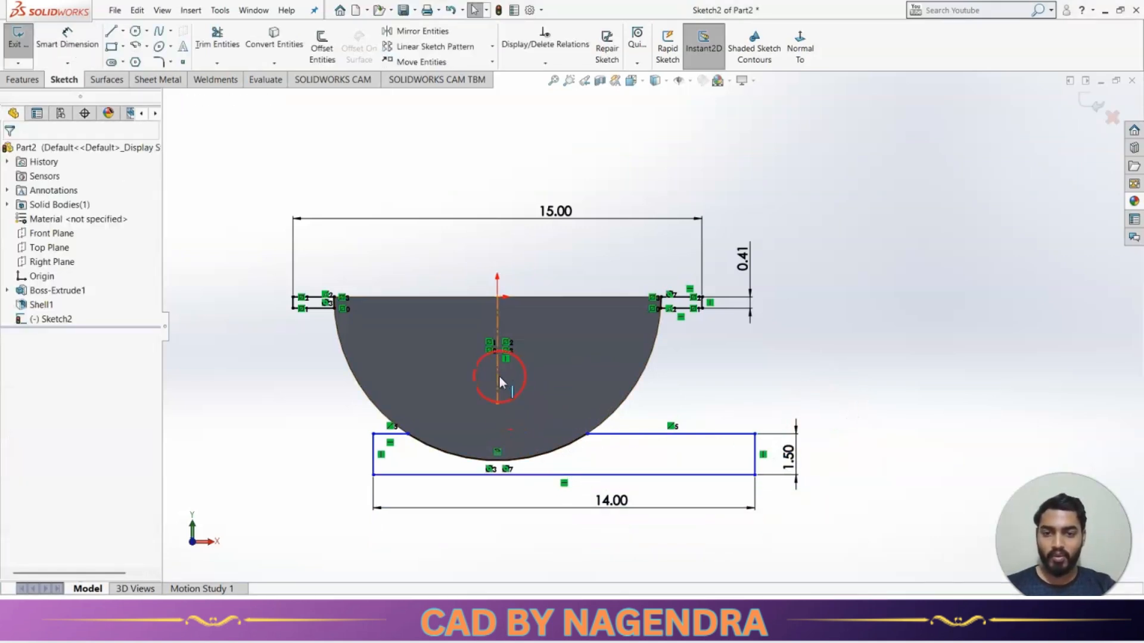
{"action": "left_click", "coordinate": [582, 481]}
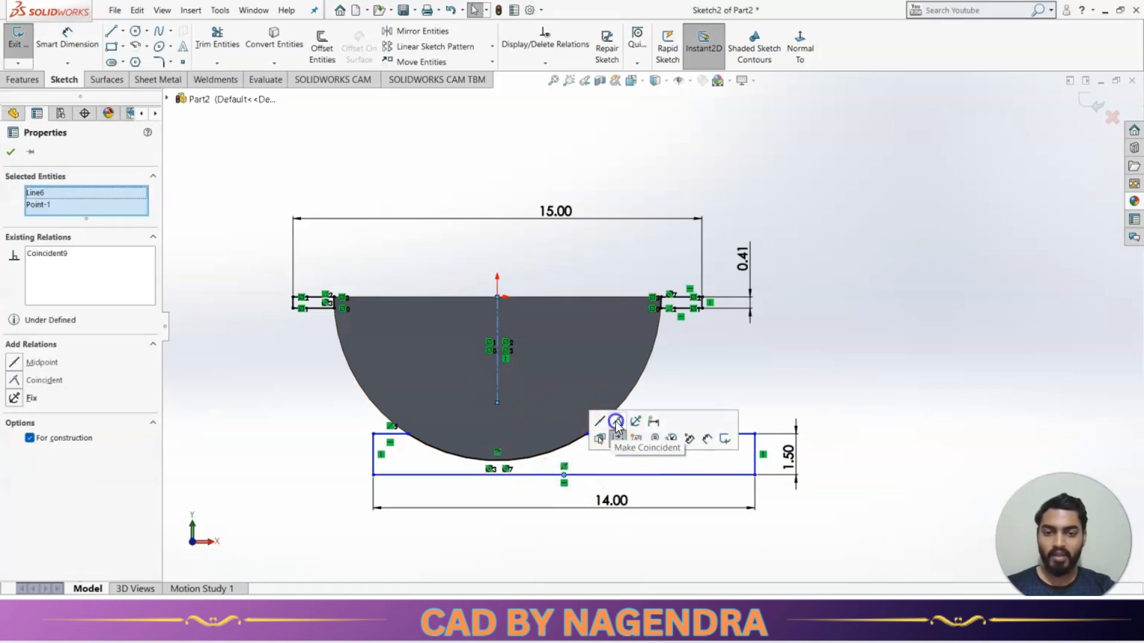
{"action": "left_click", "coordinate": [615, 422]}
{"action": "left_click", "coordinate": [768, 312]}
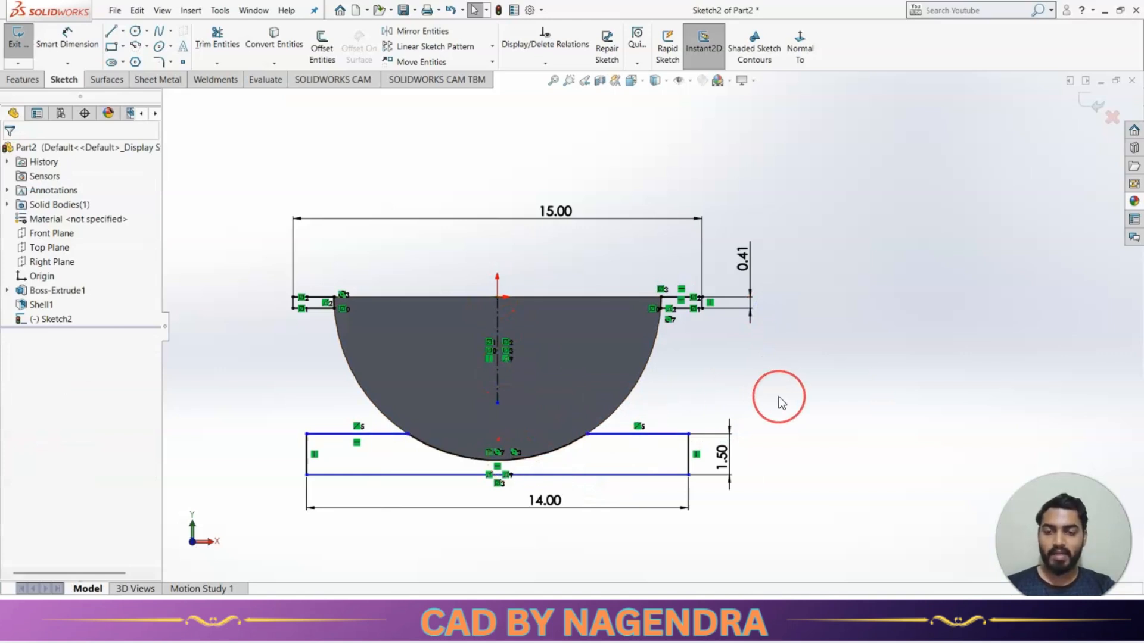
Step: Check the overall height on the reference drawing and dimension the flange's top edge to the base's bottom edge as 6.5 mm
{"action": "key", "text": "alt+Tab"}
{"action": "mouse_move", "coordinate": [598, 410]}
{"action": "left_mouse_down"}
{"action": "mouse_move", "coordinate": [556, 366]}
{"action": "mouse_move", "coordinate": [566, 341]}
{"action": "left_mouse_up"}
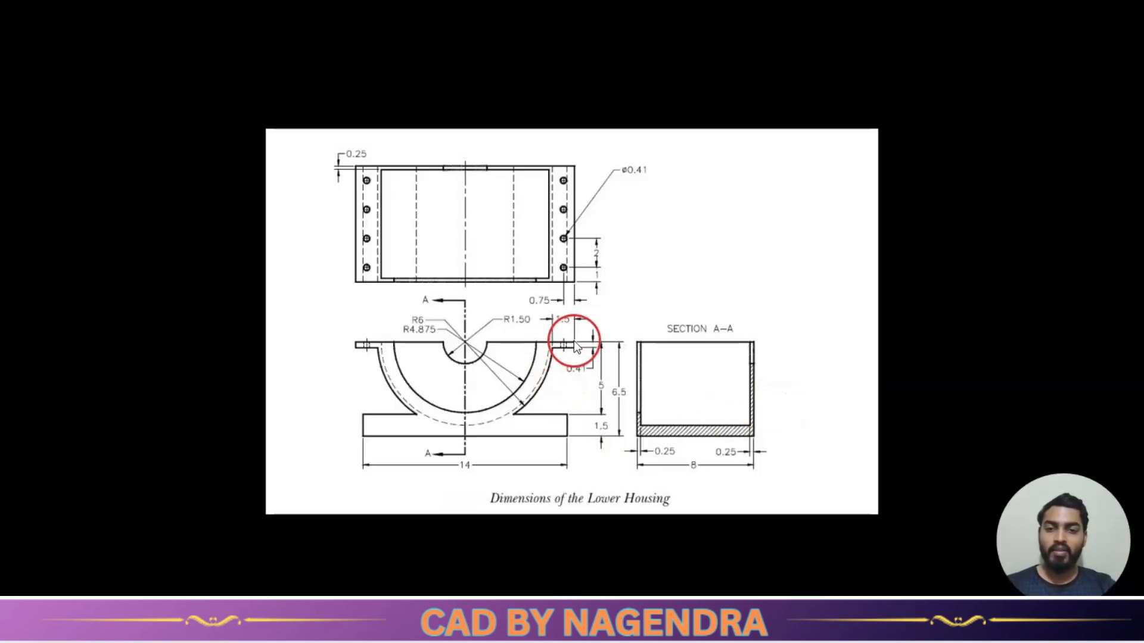
{"action": "mouse_move", "coordinate": [559, 442]}
{"action": "left_mouse_down"}
{"action": "mouse_move", "coordinate": [633, 402]}
{"action": "mouse_move", "coordinate": [585, 337]}
{"action": "mouse_move", "coordinate": [585, 427]}
{"action": "left_mouse_up"}
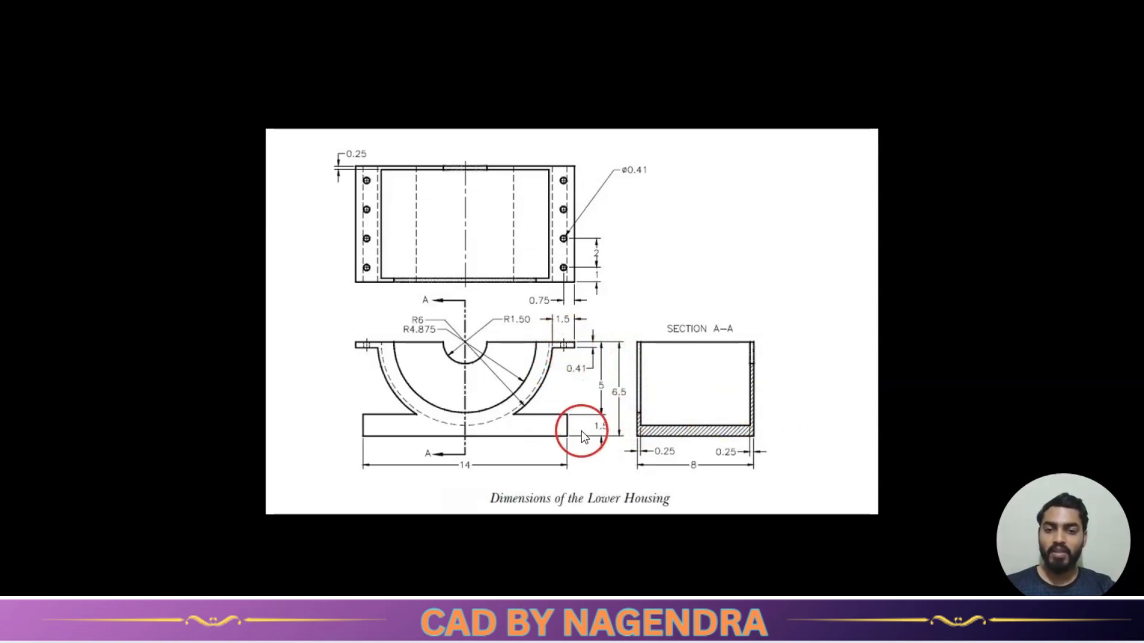
{"action": "key", "text": "alt+Tab"}
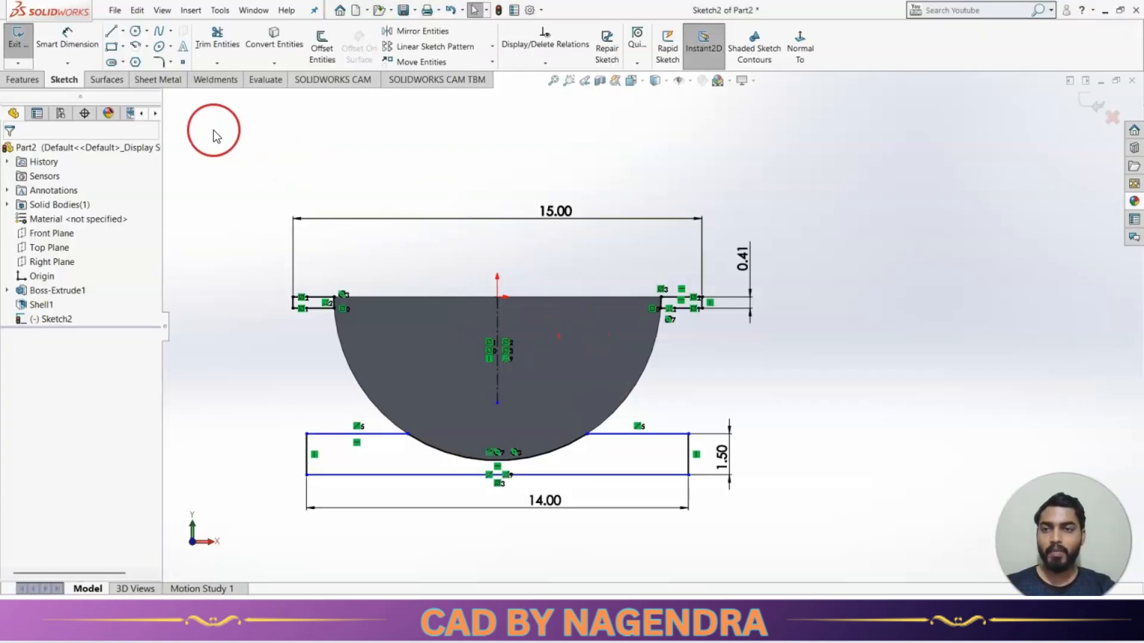
{"action": "left_click", "coordinate": [75, 43]}
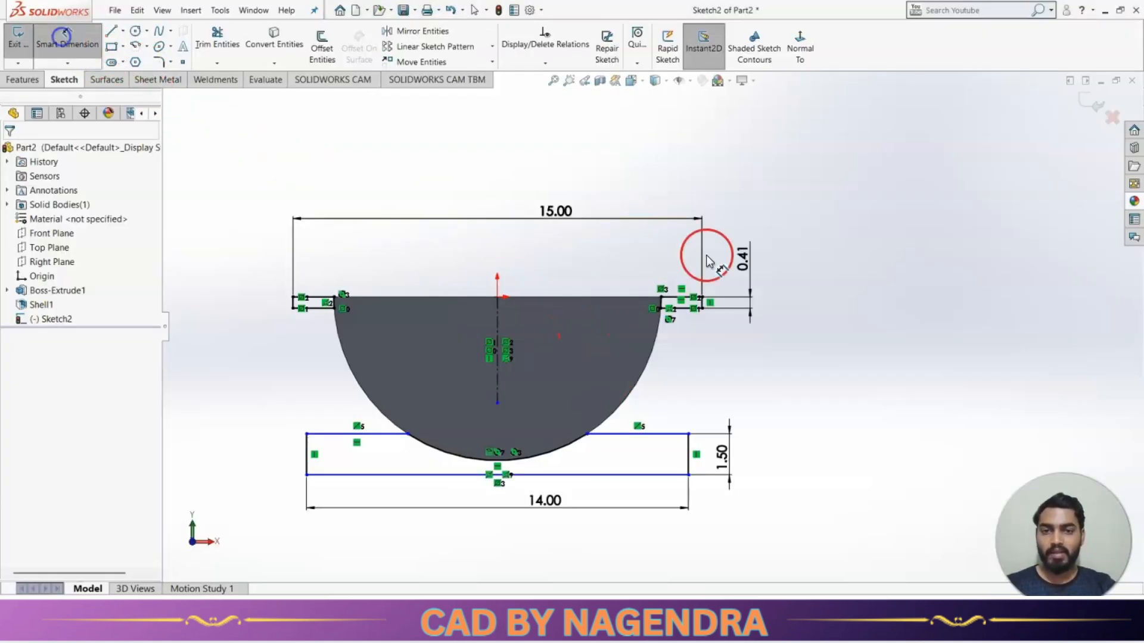
{"action": "left_click", "coordinate": [670, 296]}
{"action": "left_click", "coordinate": [666, 475]}
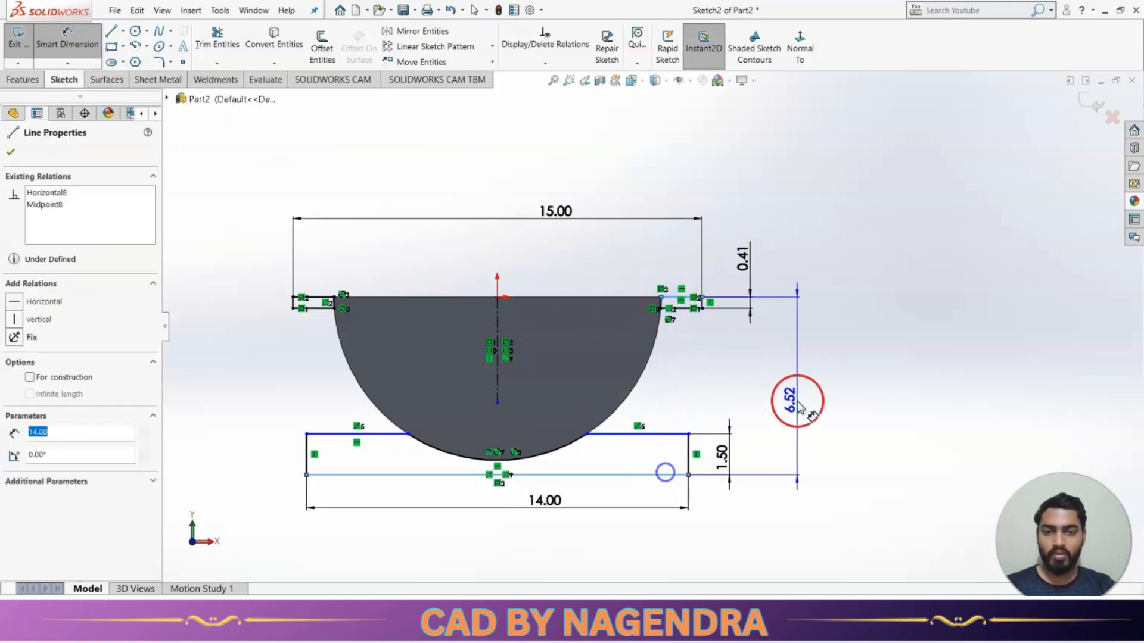
{"action": "key", "text": "alt+Tab"}
{"action": "key", "text": "alt+Tab"}
{"action": "left_click", "coordinate": [800, 401]}
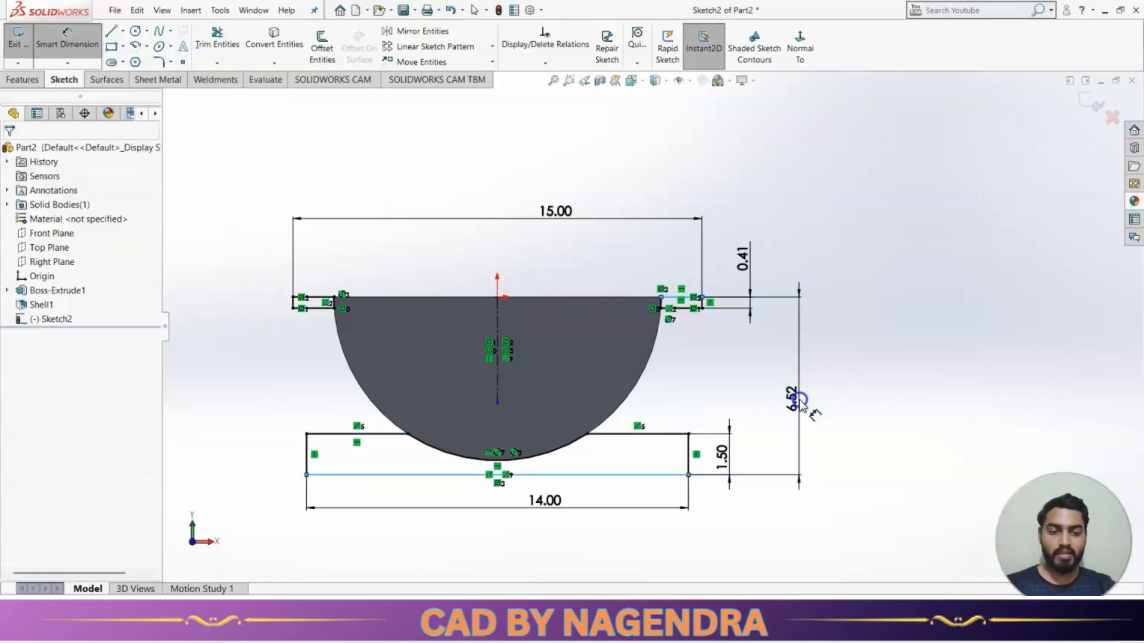
{"action": "key", "text": "Return"}
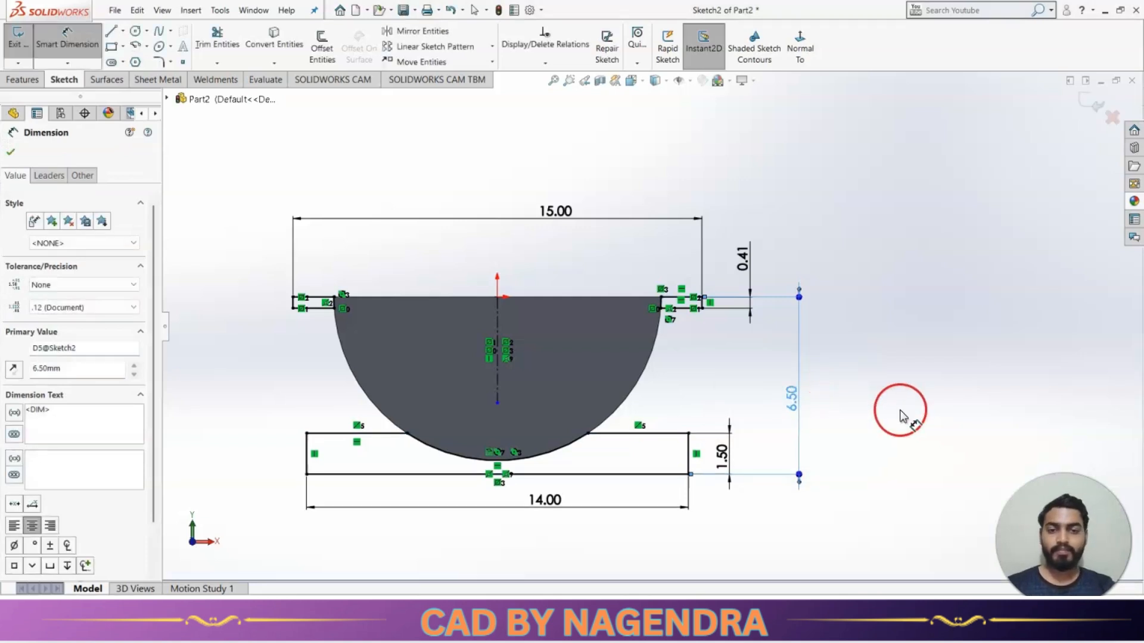
Step: Finish the sketch and extrude the flanges and base 8 mm blind along the housing body, merging the result
{"action": "left_click", "coordinate": [1085, 113]}
{"action": "left_click", "coordinate": [705, 43]}
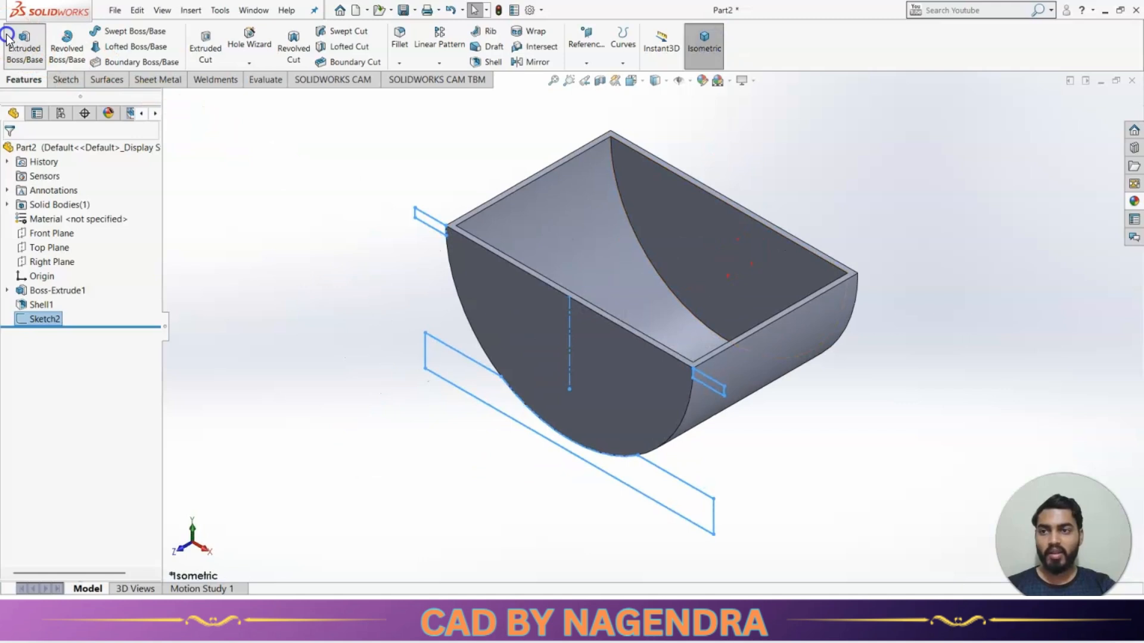
{"action": "left_click", "coordinate": [24, 45]}
{"action": "left_click", "coordinate": [11, 234]}
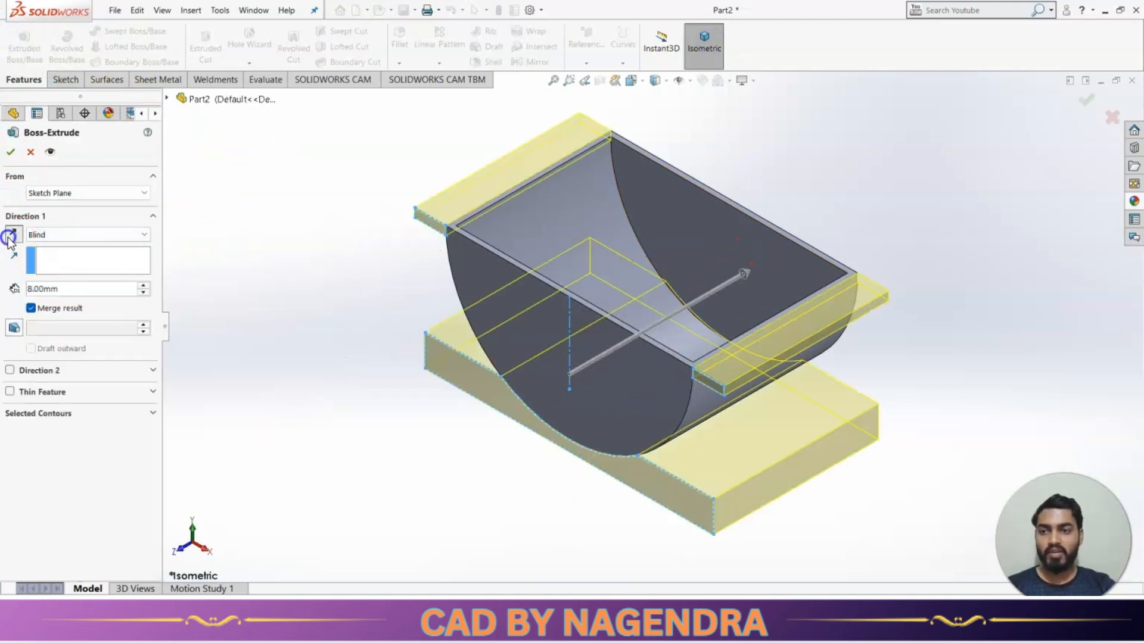
{"action": "left_click", "coordinate": [11, 152]}
{"action": "mouse_move", "coordinate": [322, 345]}
{"action": "middle_mouse_down"}
{"action": "mouse_move", "coordinate": [370, 480]}
{"action": "mouse_move", "coordinate": [242, 349]}
{"action": "mouse_move", "coordinate": [322, 352]}
{"action": "middle_mouse_up"}
{"action": "left_click", "coordinate": [348, 419]}
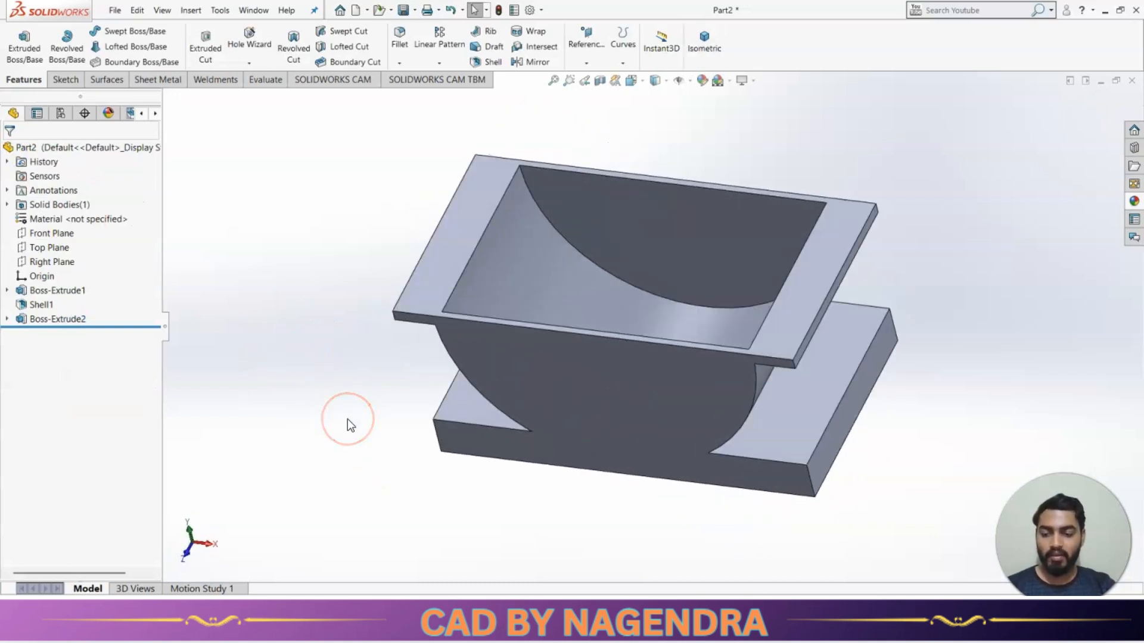
Step: Check the housing drawing for the end-wall opening and start a sketch on the front face, viewed normal to it
{"action": "key", "text": "alt+Tab"}
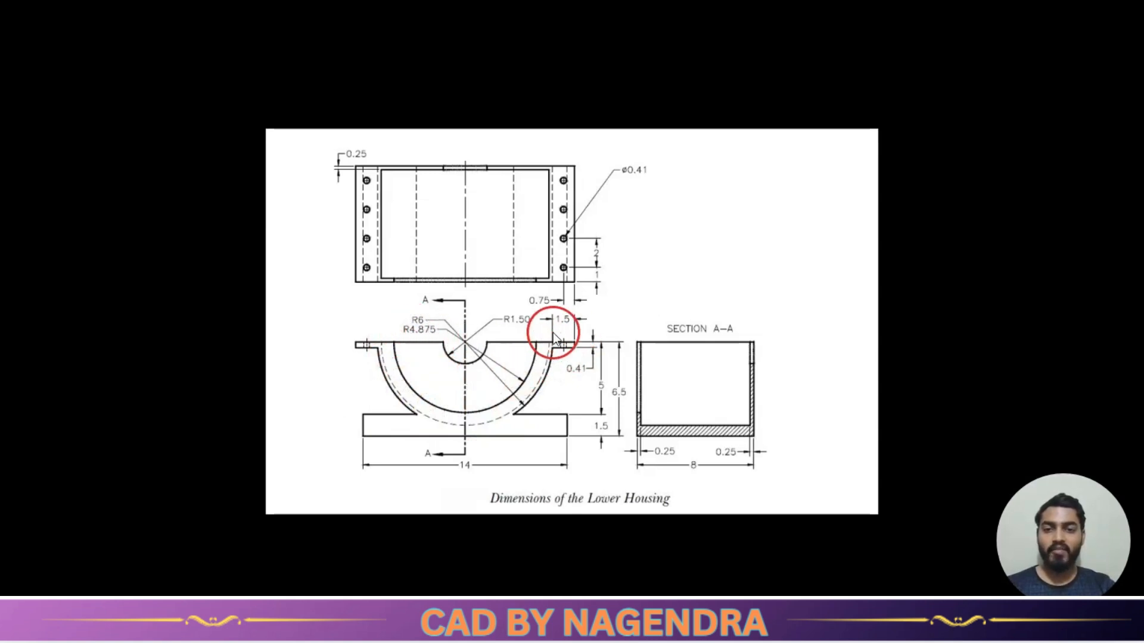
{"action": "key", "text": "alt+Tab"}
{"action": "left_click", "coordinate": [666, 363]}
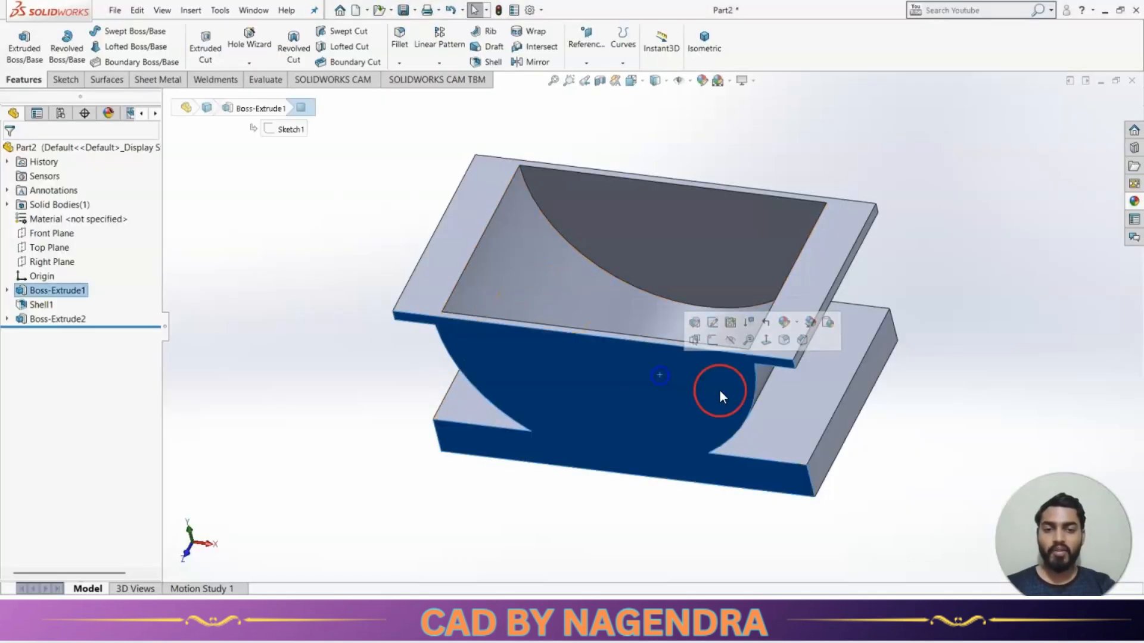
{"action": "left_click", "coordinate": [721, 342]}
{"action": "left_click", "coordinate": [806, 64]}
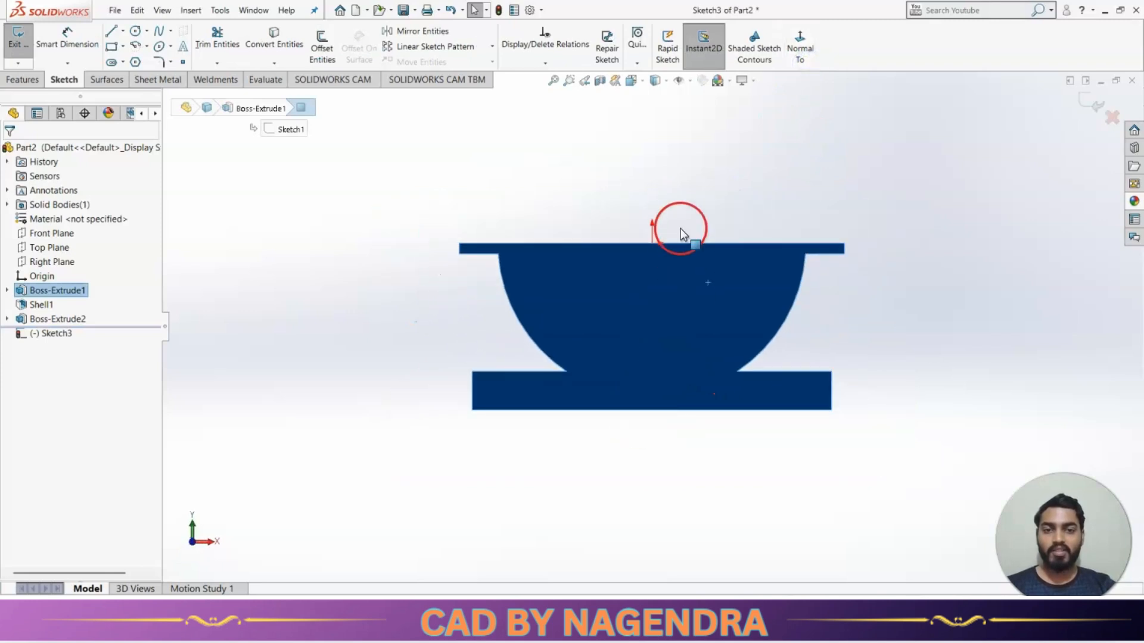
Step: Sketch a lower semicircle of about 4.3 mm radius centered on the origin and close it with a horizontal line
{"action": "left_click", "coordinate": [143, 46]}
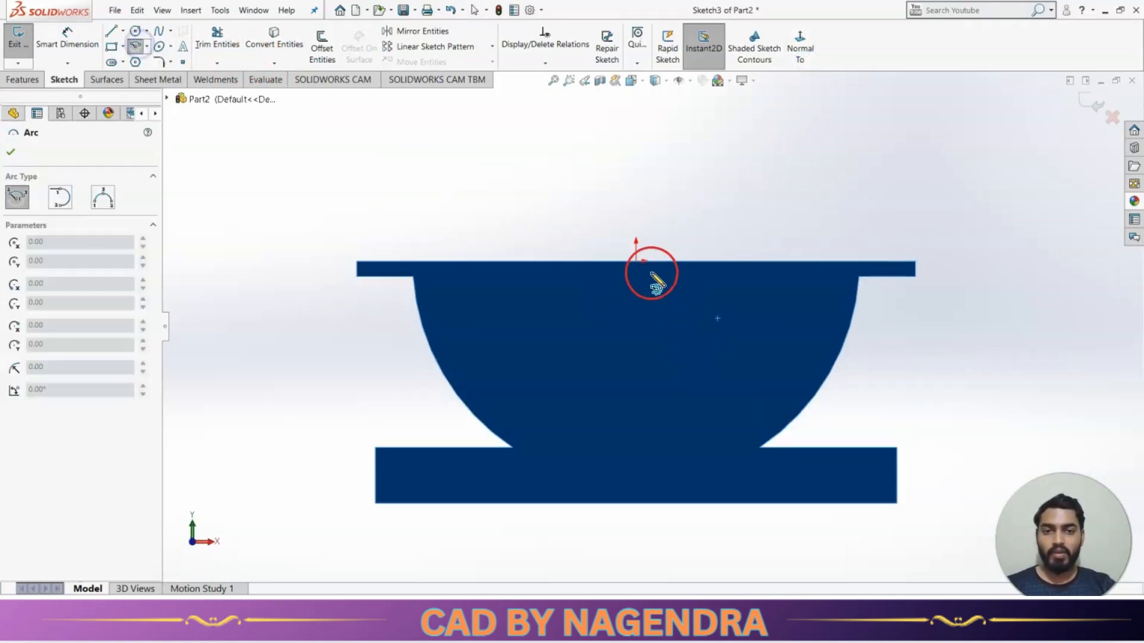
{"action": "left_click", "coordinate": [638, 263]}
{"action": "left_click", "coordinate": [477, 262]}
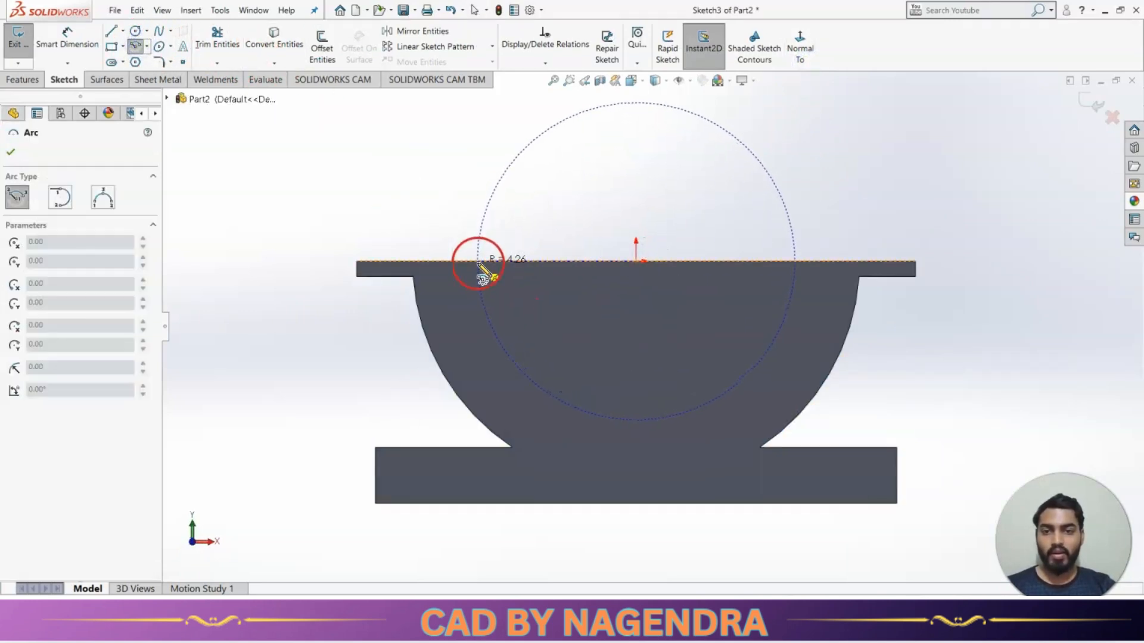
{"action": "left_click", "coordinate": [797, 262]}
{"action": "left_click", "coordinate": [112, 30]}
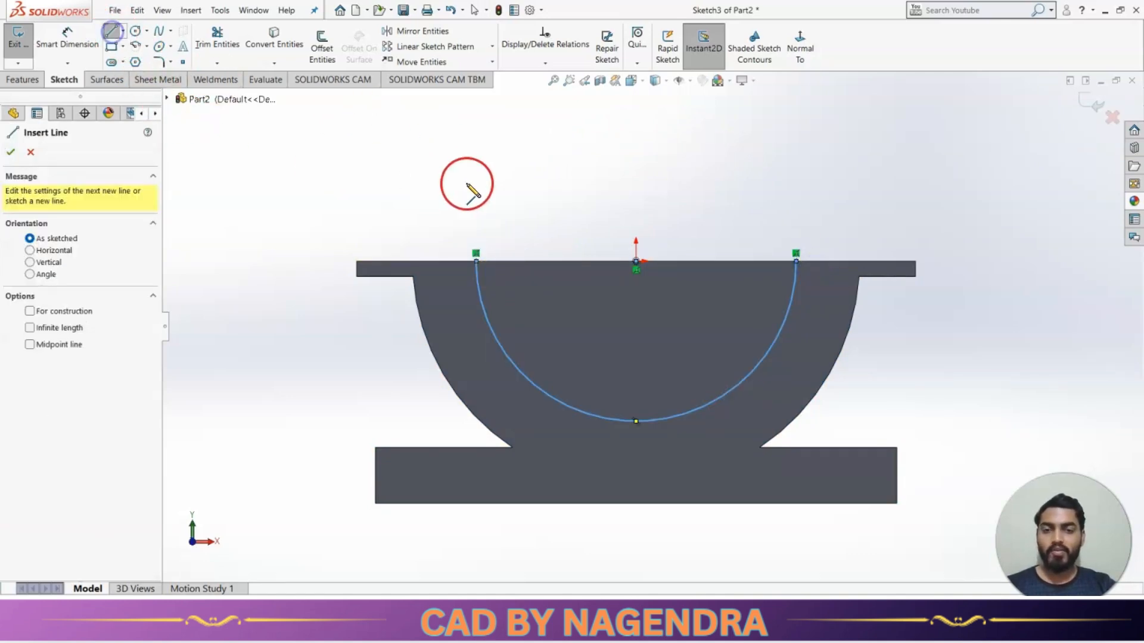
{"action": "left_click", "coordinate": [476, 262]}
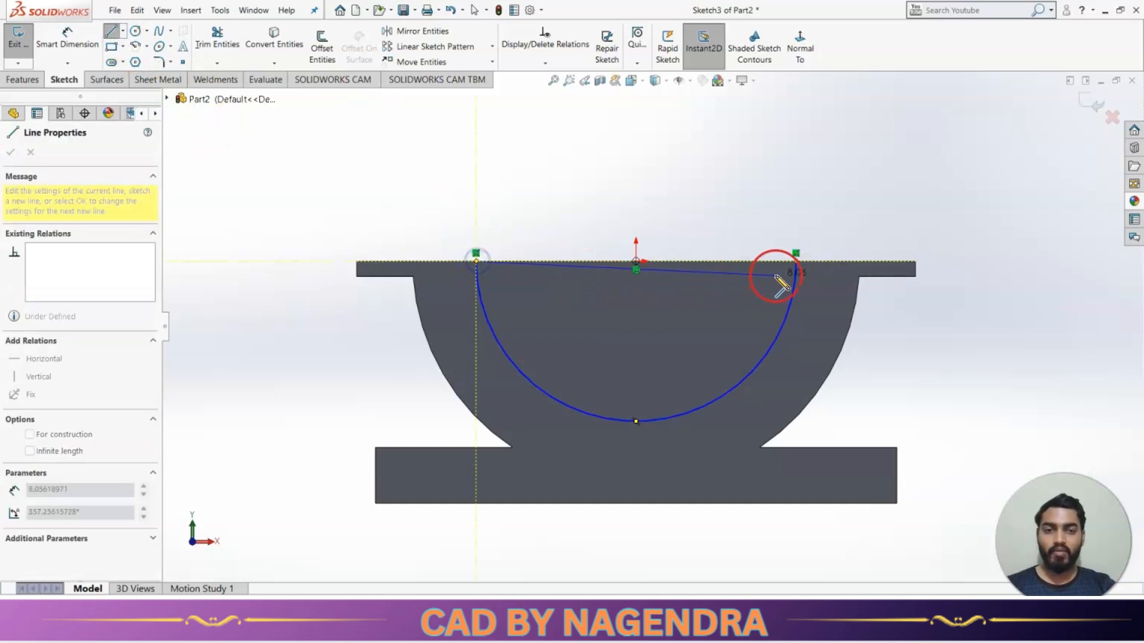
{"action": "left_click", "coordinate": [797, 261]}
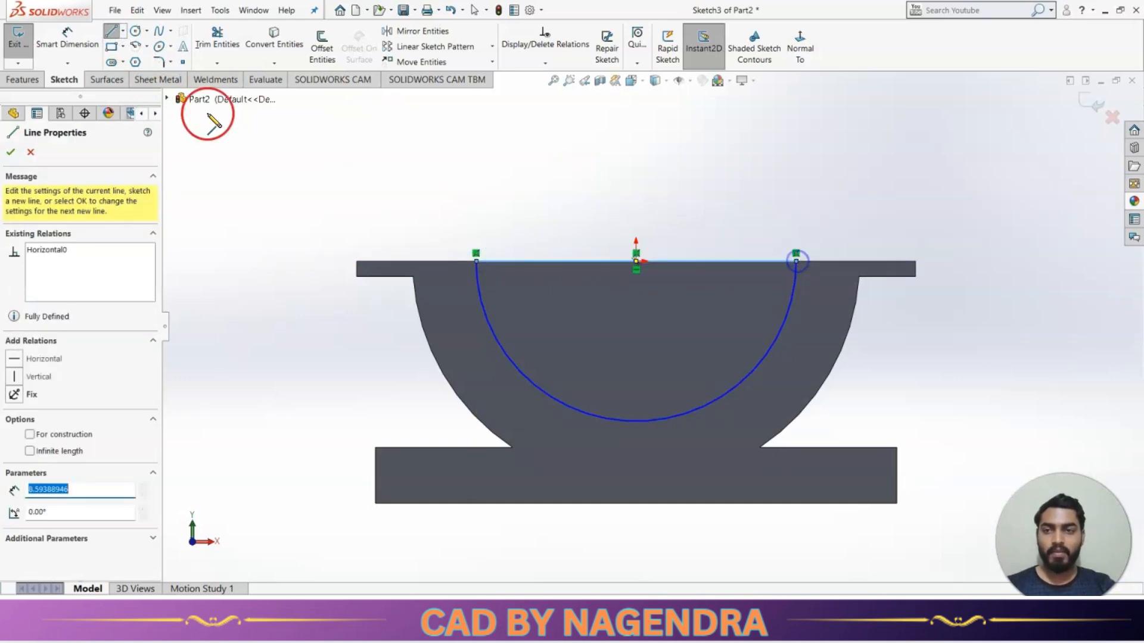
Step: Dimension the semicircle's radius as 4.875 mm
{"action": "left_click", "coordinate": [68, 39]}
{"action": "left_click", "coordinate": [753, 373]}
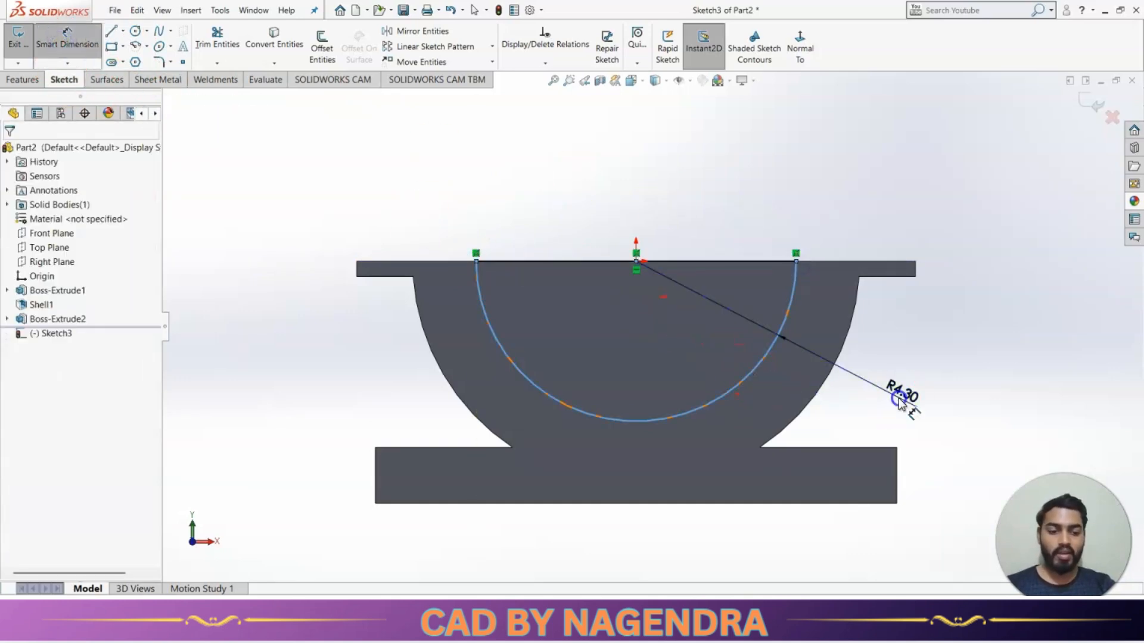
{"action": "left_click", "coordinate": [897, 395]}
{"action": "type", "text": "4.88"}
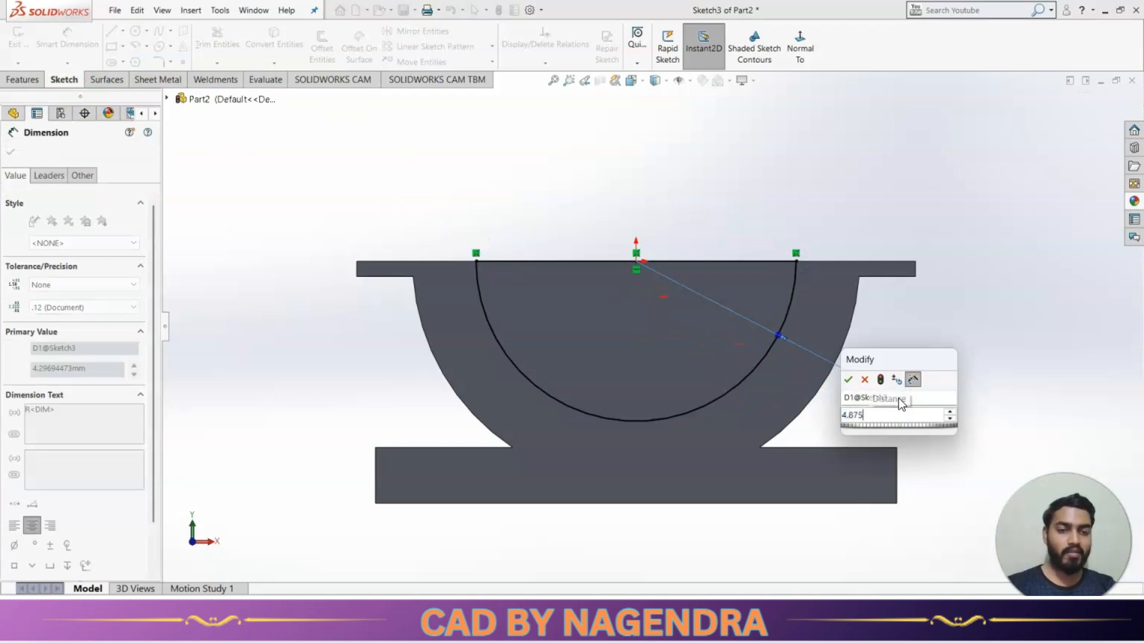
{"action": "key", "text": "Return"}
{"action": "left_click", "coordinate": [1021, 330]}
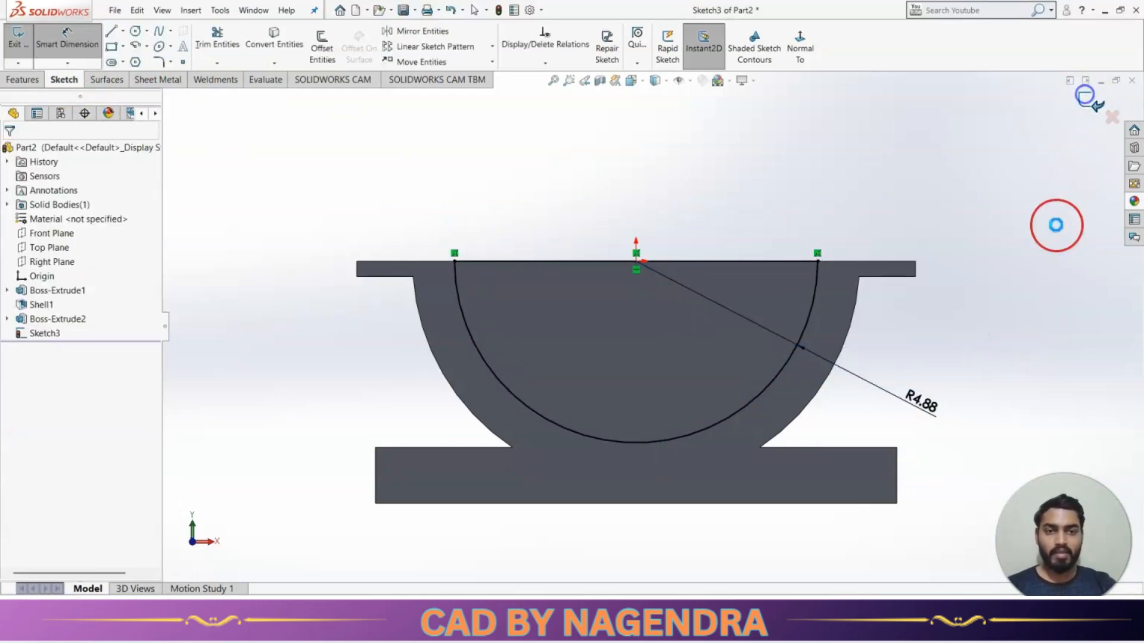
Step: Finish the semicircle sketch and cut-extrude it through the front end wall with the Up To Next end condition
{"action": "left_click", "coordinate": [1086, 97]}
{"action": "middle_click_drag", "start_coordinate": [1009, 341], "coordinate": [638, 288]}
{"action": "left_click", "coordinate": [204, 47]}
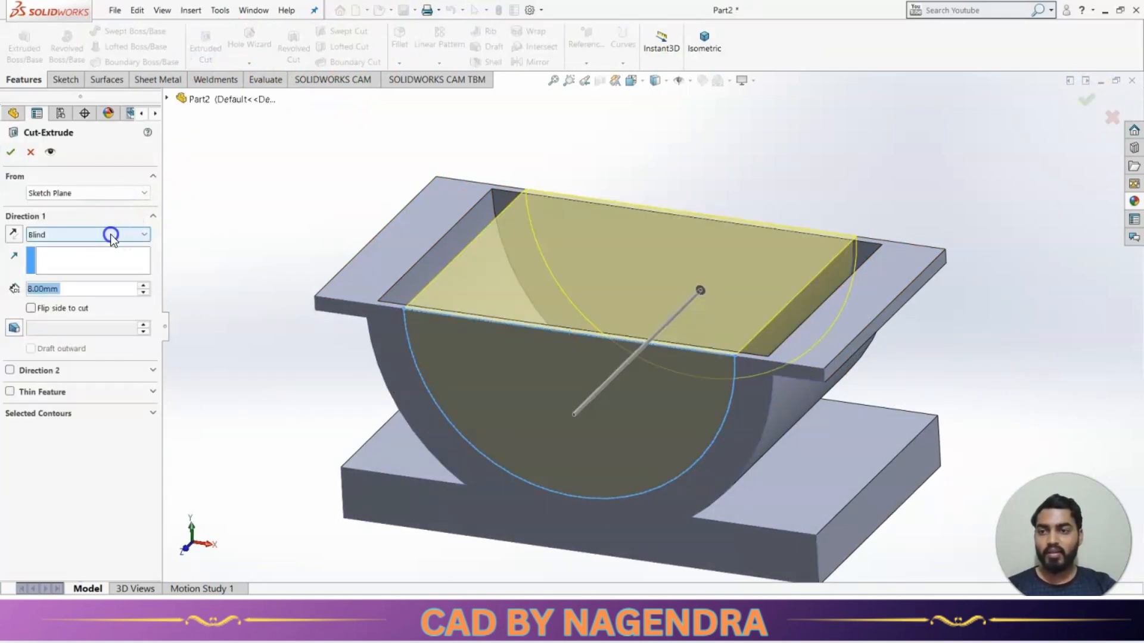
{"action": "left_click", "coordinate": [112, 235]}
{"action": "left_click", "coordinate": [55, 279]}
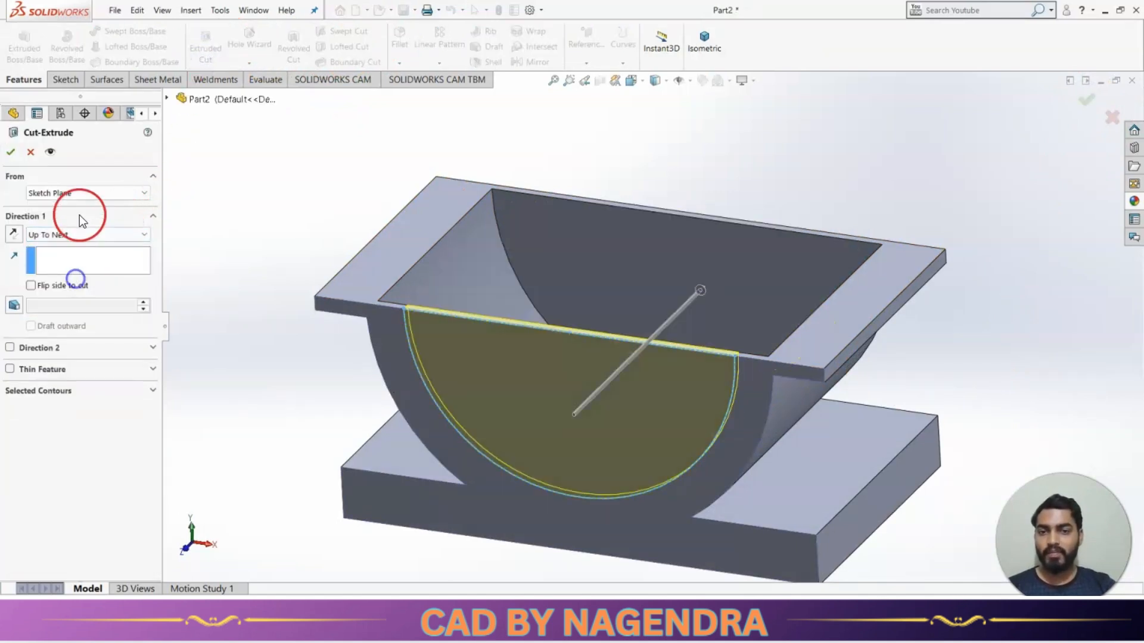
{"action": "left_click", "coordinate": [11, 154]}
Step: Start a sketch on the rear wall's inner face and draw a closed lower semicircle of about 1.2 mm radius centered on the origin
{"action": "left_click", "coordinate": [684, 288]}
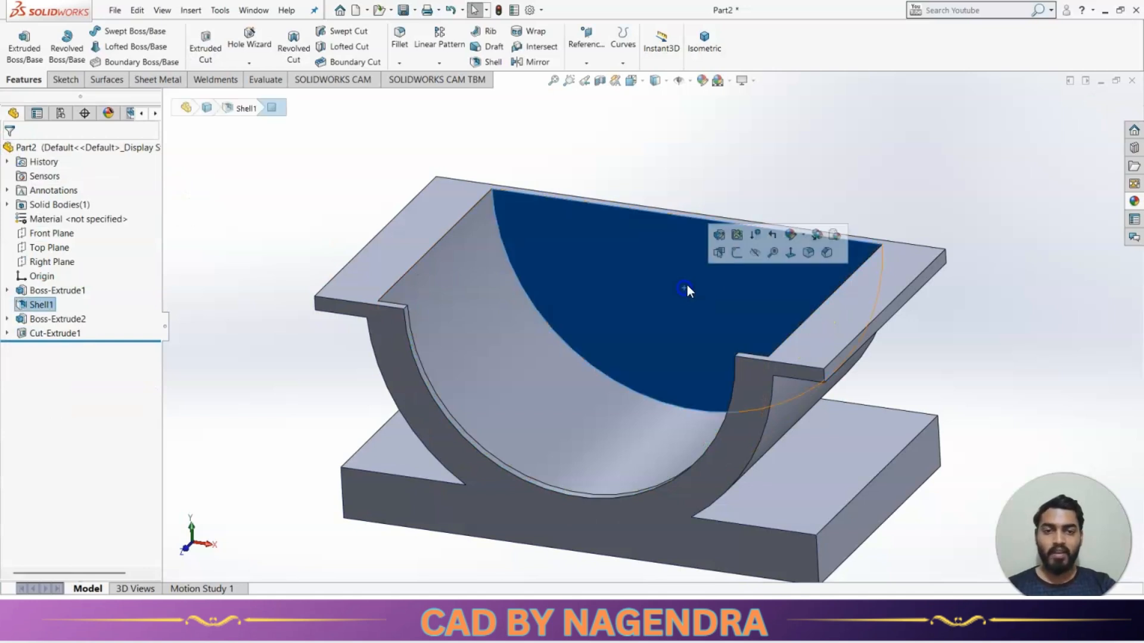
{"action": "left_click", "coordinate": [736, 253]}
{"action": "left_click", "coordinate": [800, 47]}
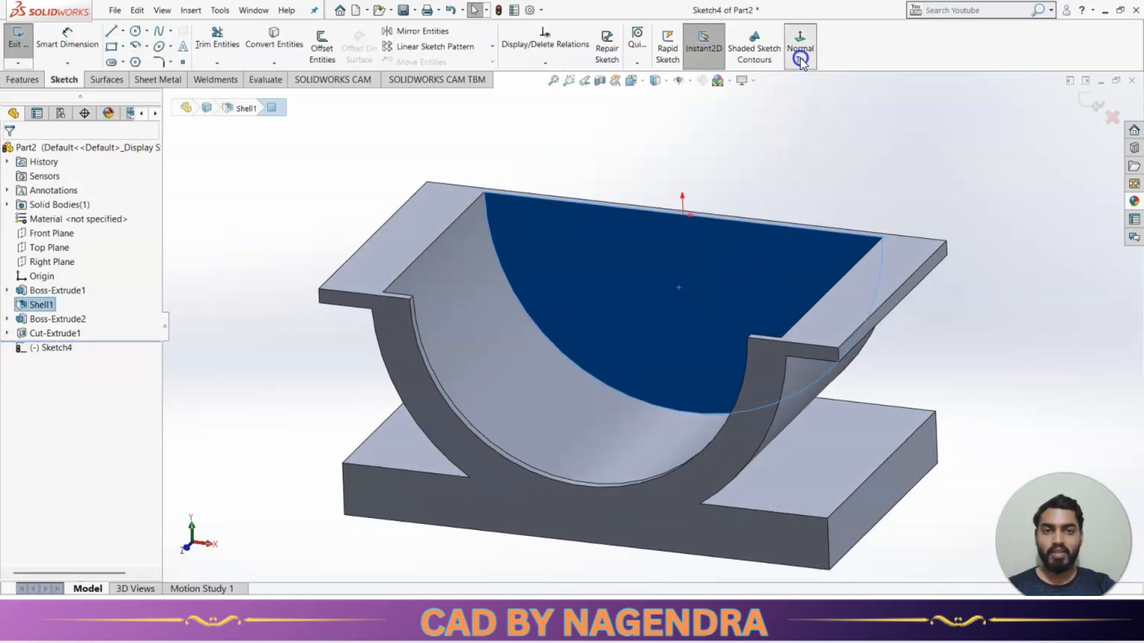
{"action": "scroll", "coordinate": [666, 207], "scroll_direction": "down", "scroll_amount": 1}
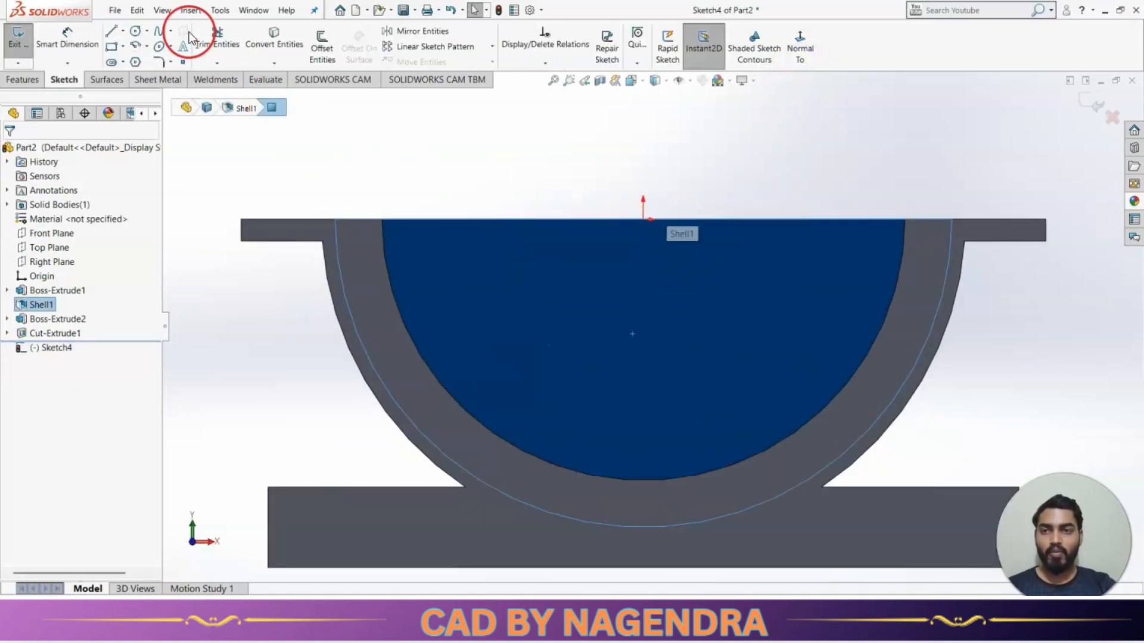
{"action": "left_click", "coordinate": [143, 47]}
{"action": "left_click", "coordinate": [644, 220]}
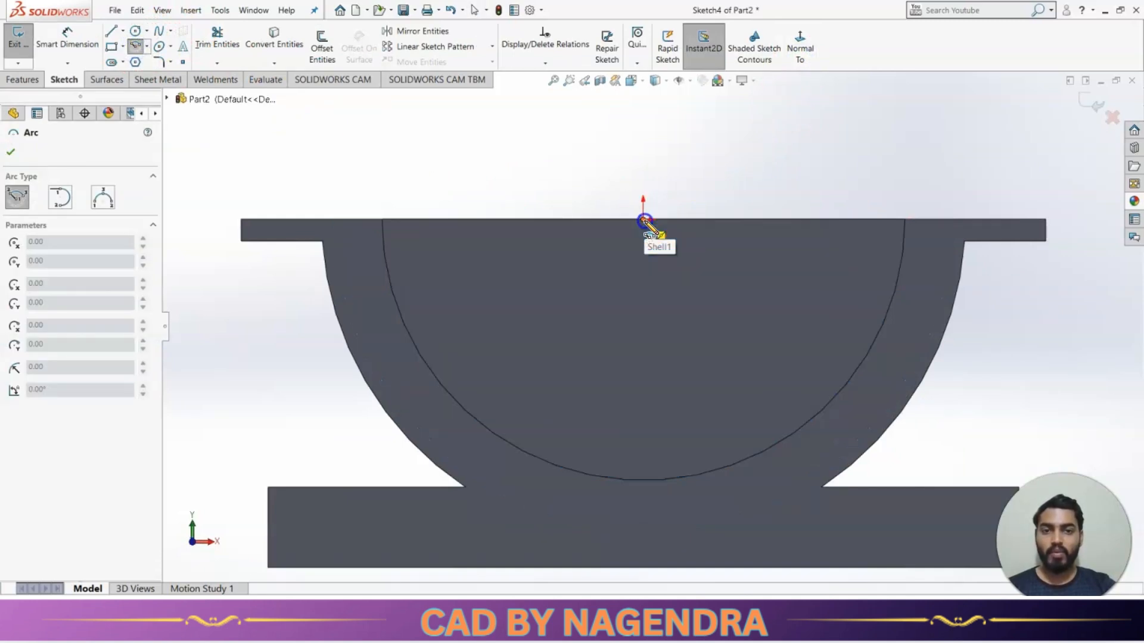
{"action": "left_click", "coordinate": [578, 222]}
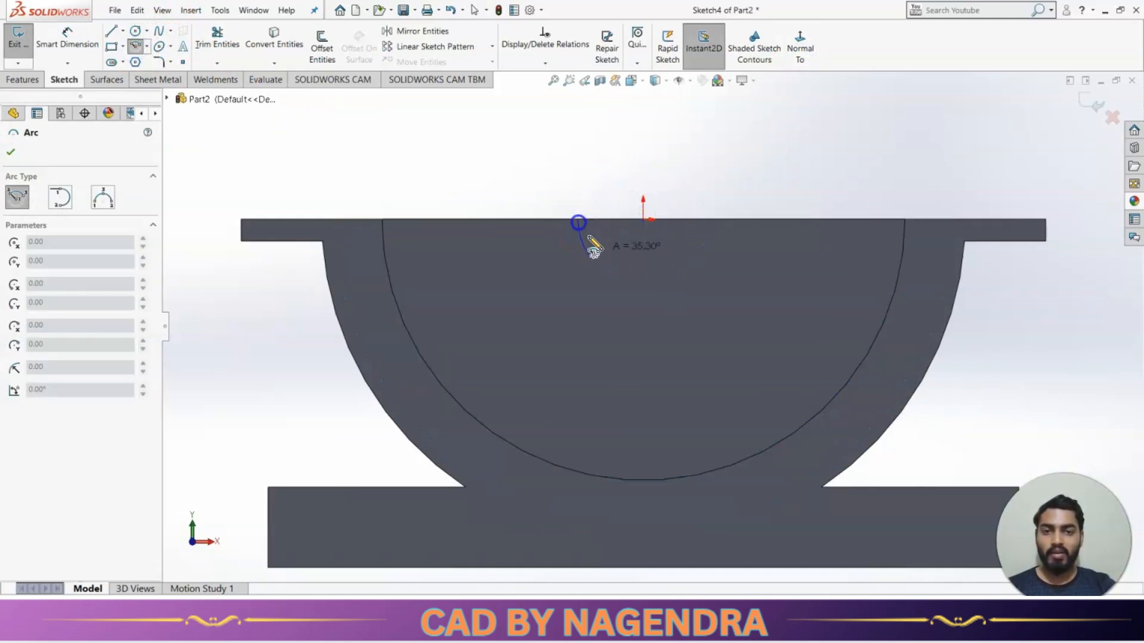
{"action": "left_click", "coordinate": [725, 218]}
{"action": "left_click", "coordinate": [111, 31]}
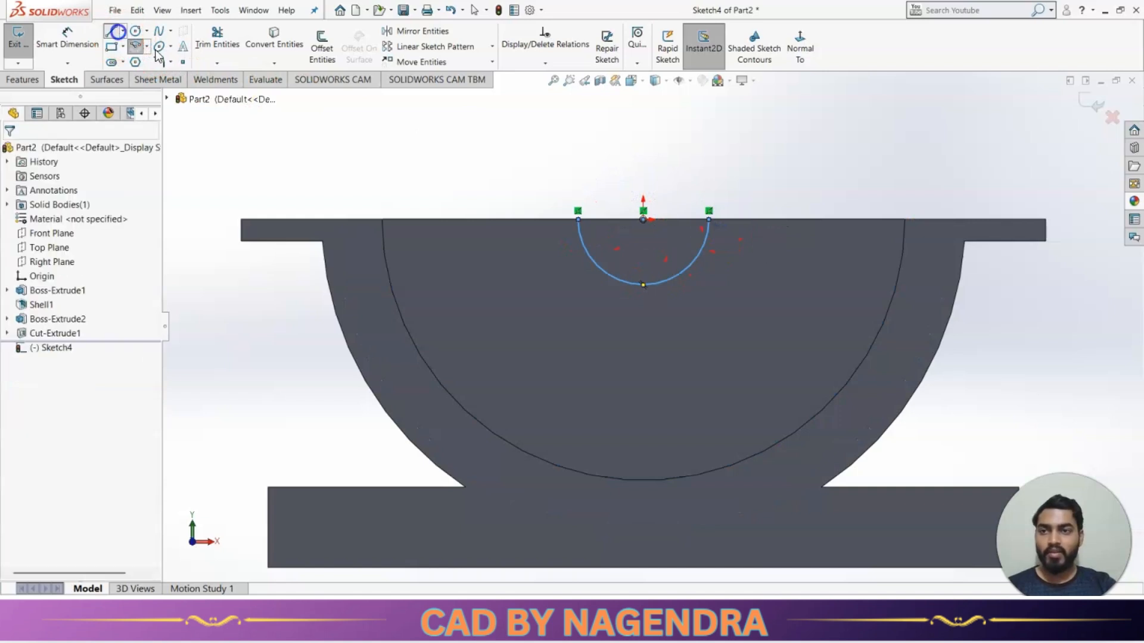
{"action": "left_click", "coordinate": [578, 220]}
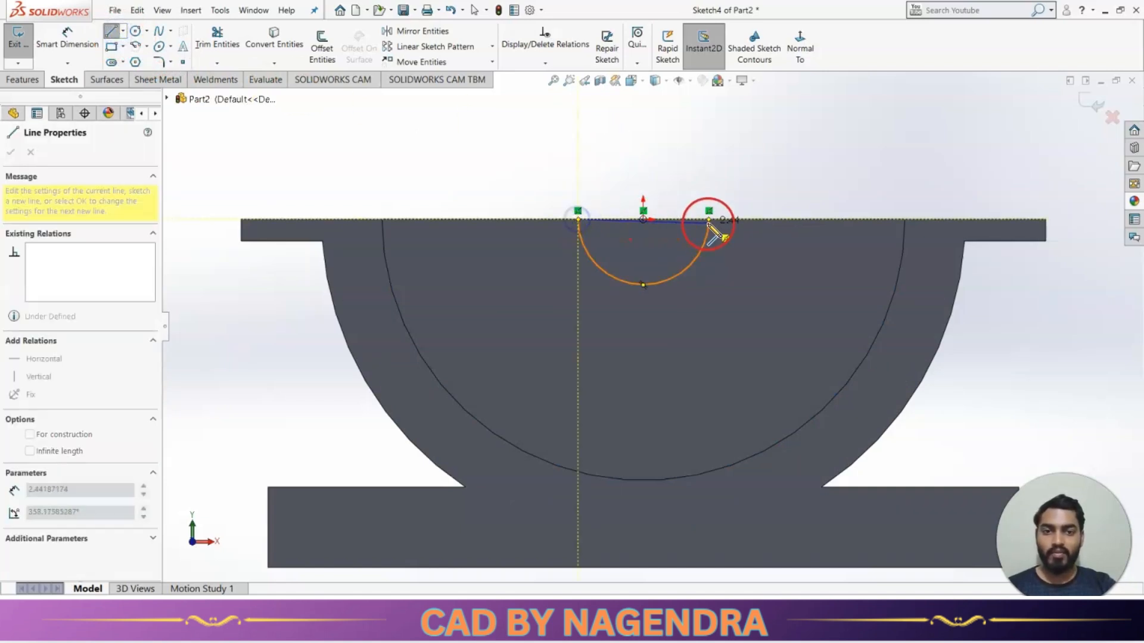
{"action": "left_click", "coordinate": [708, 219]}
Step: Dimension the rear wall semicircle's radius as 1.5 mm
{"action": "left_click", "coordinate": [64, 41]}
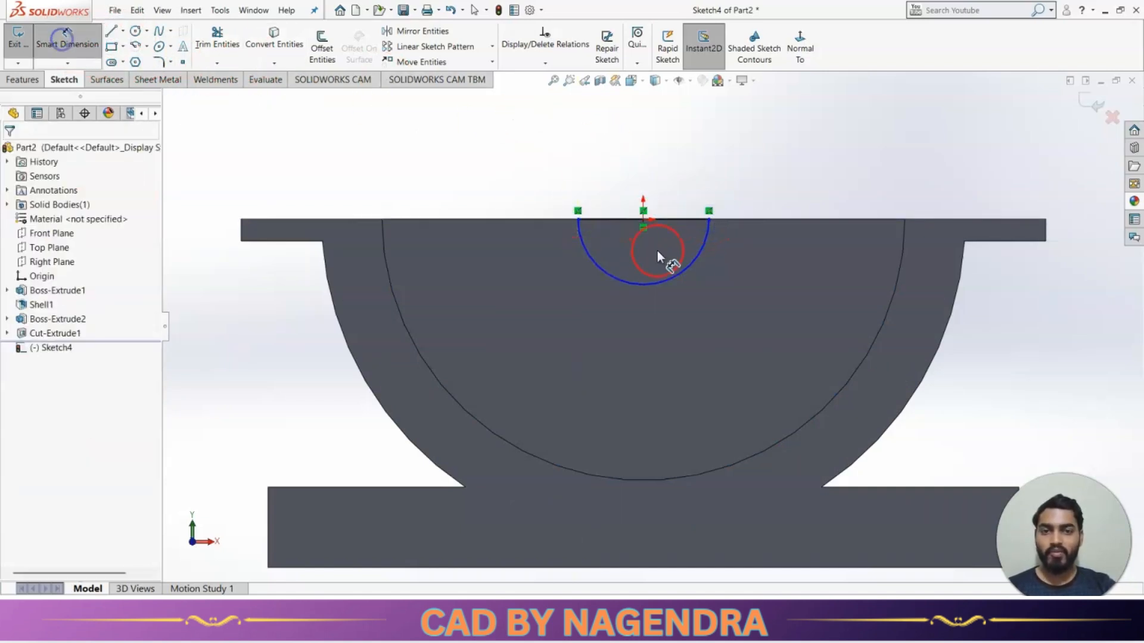
{"action": "left_click", "coordinate": [690, 267]}
{"action": "left_click", "coordinate": [729, 319]}
{"action": "type", "text": "1.5"}
{"action": "key", "text": "Return"}
{"action": "left_click", "coordinate": [822, 232]}
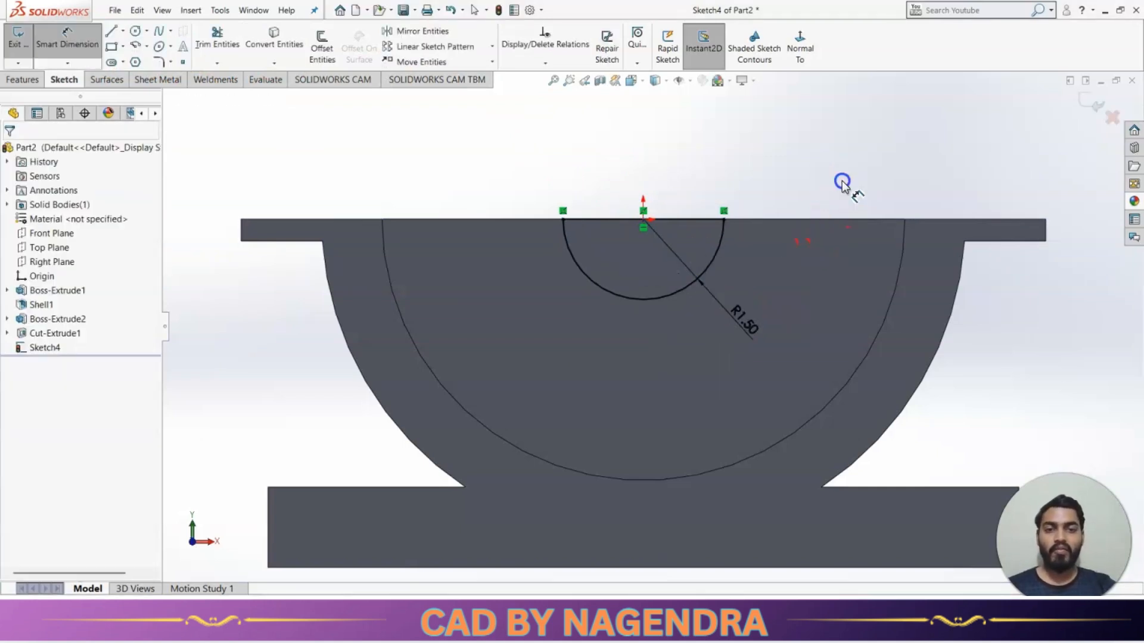
Step: Finish the sketch and cut-extrude the small semicircle Through All to open the rear end wall
{"action": "left_click", "coordinate": [1095, 106]}
{"action": "left_click", "coordinate": [697, 47]}
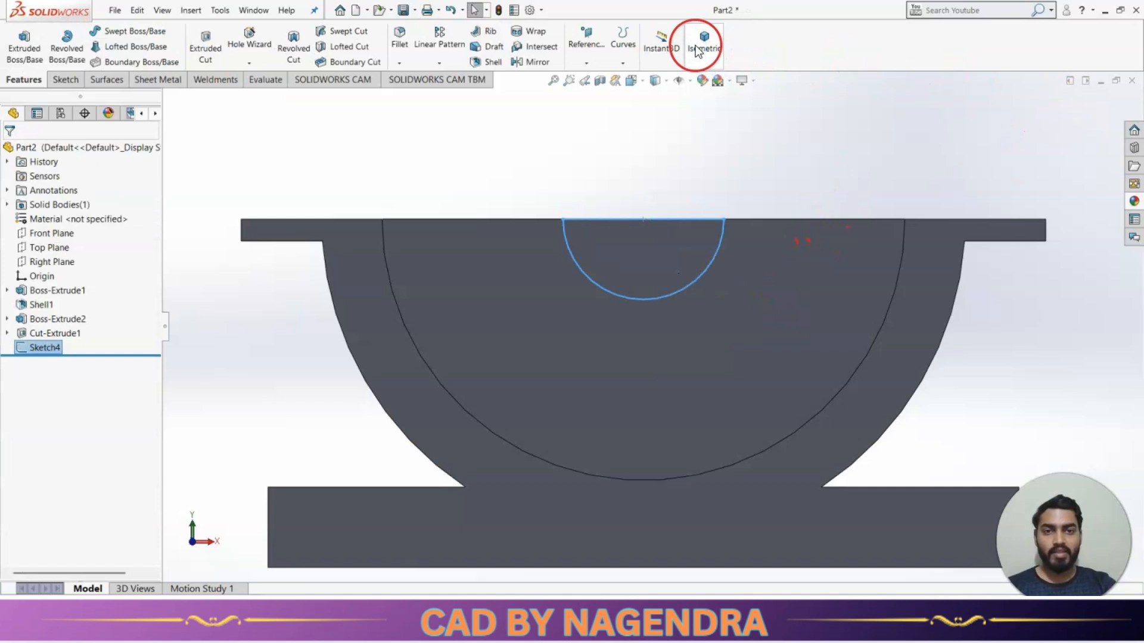
{"action": "left_click", "coordinate": [205, 48]}
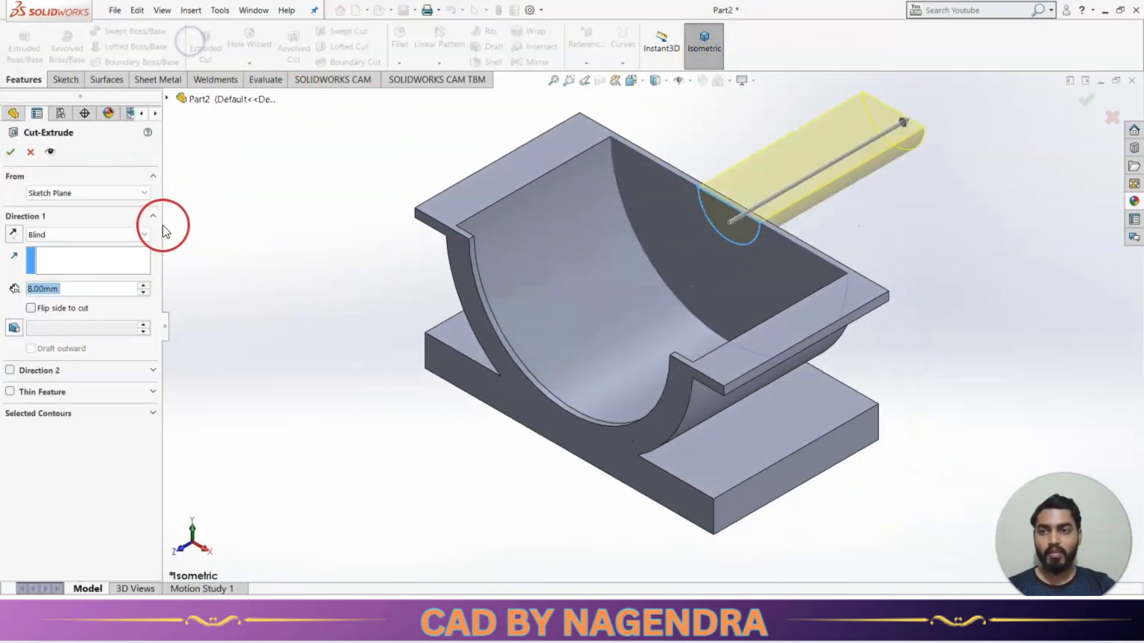
{"action": "left_click", "coordinate": [103, 239]}
{"action": "left_click", "coordinate": [84, 248]}
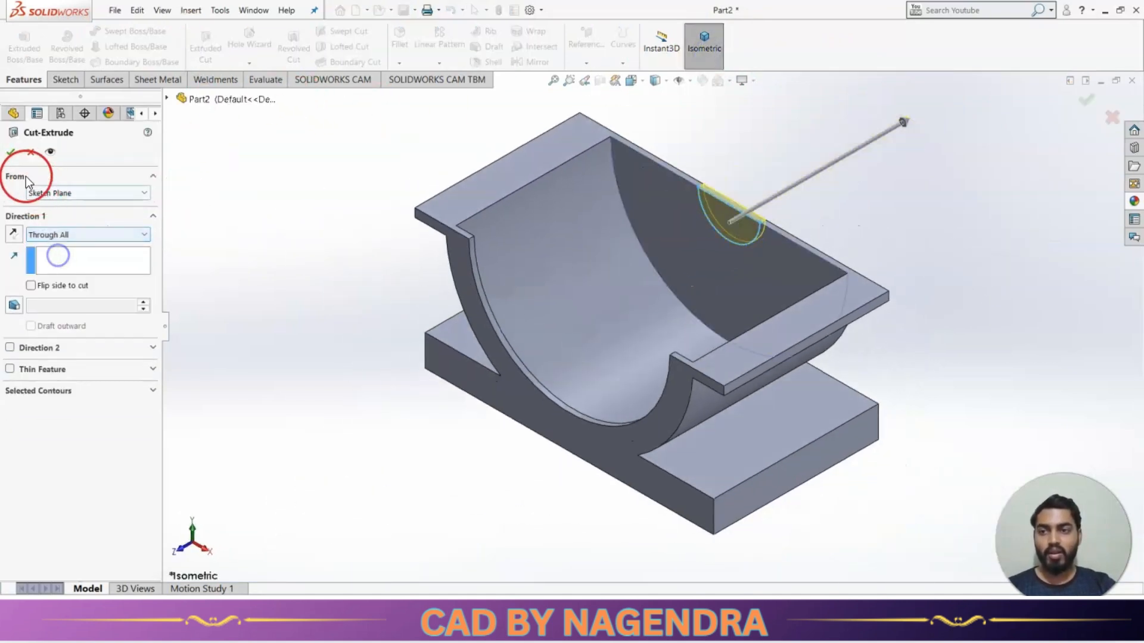
{"action": "left_click", "coordinate": [10, 154]}
Step: Check the housing drawing for the flange holes and start a simple 0.41 mm Up To Next hole on the right flange's top face
{"action": "middle_click_drag", "start_coordinate": [316, 429], "coordinate": [415, 513]}
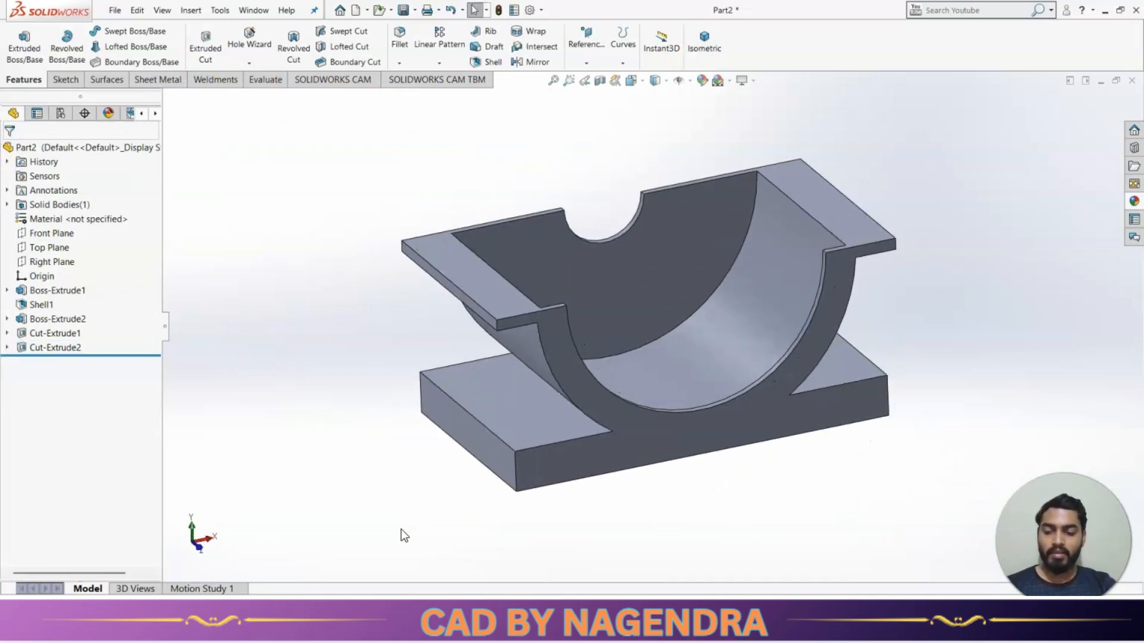
{"action": "key", "text": "alt+Tab"}
{"action": "left_click", "coordinate": [406, 502]}
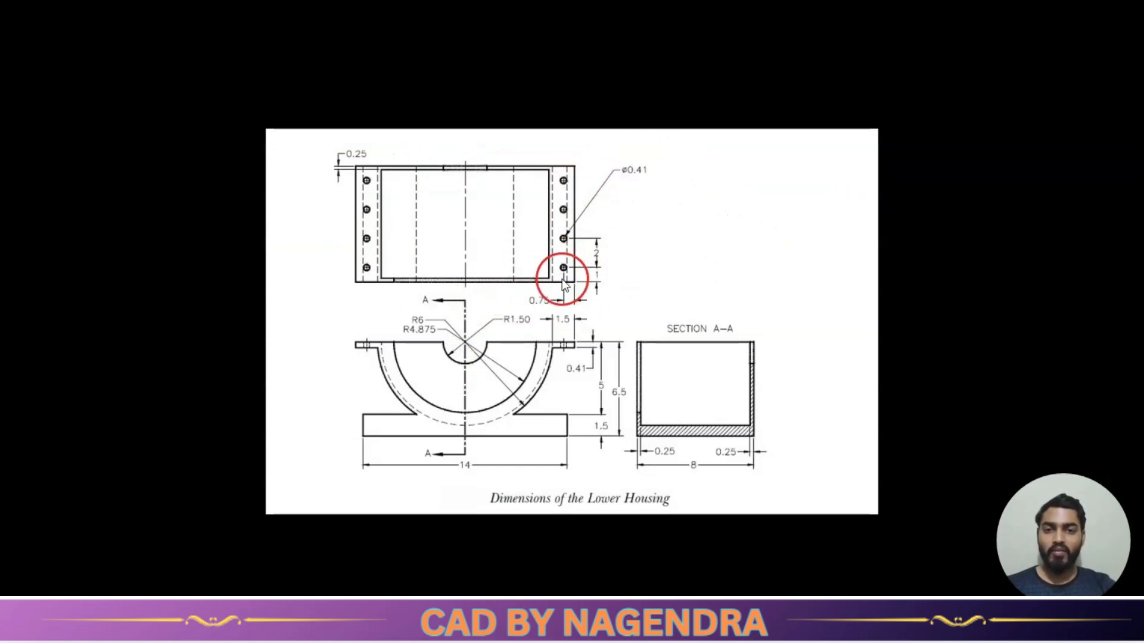
{"action": "key", "text": "alt+Tab"}
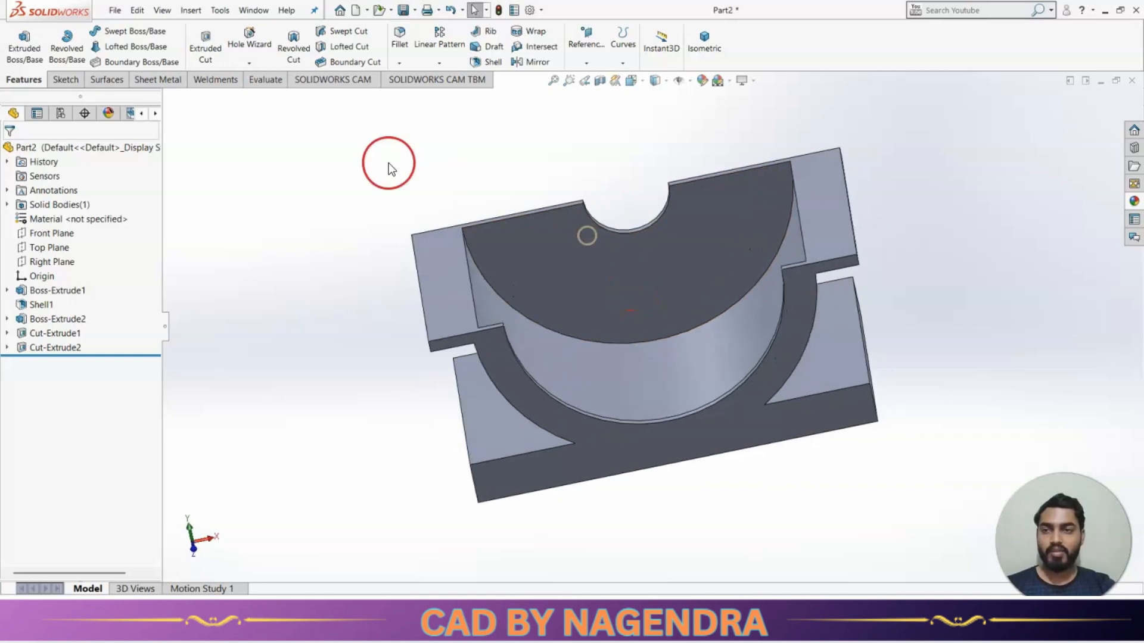
{"action": "left_click", "coordinate": [249, 37]}
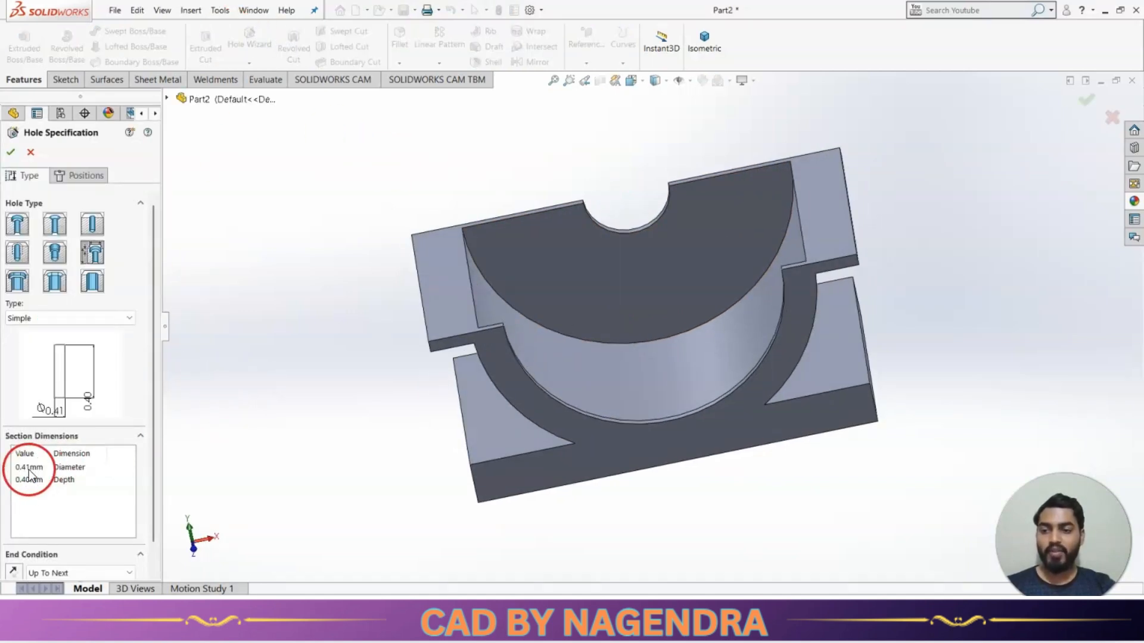
{"action": "left_click", "coordinate": [92, 185]}
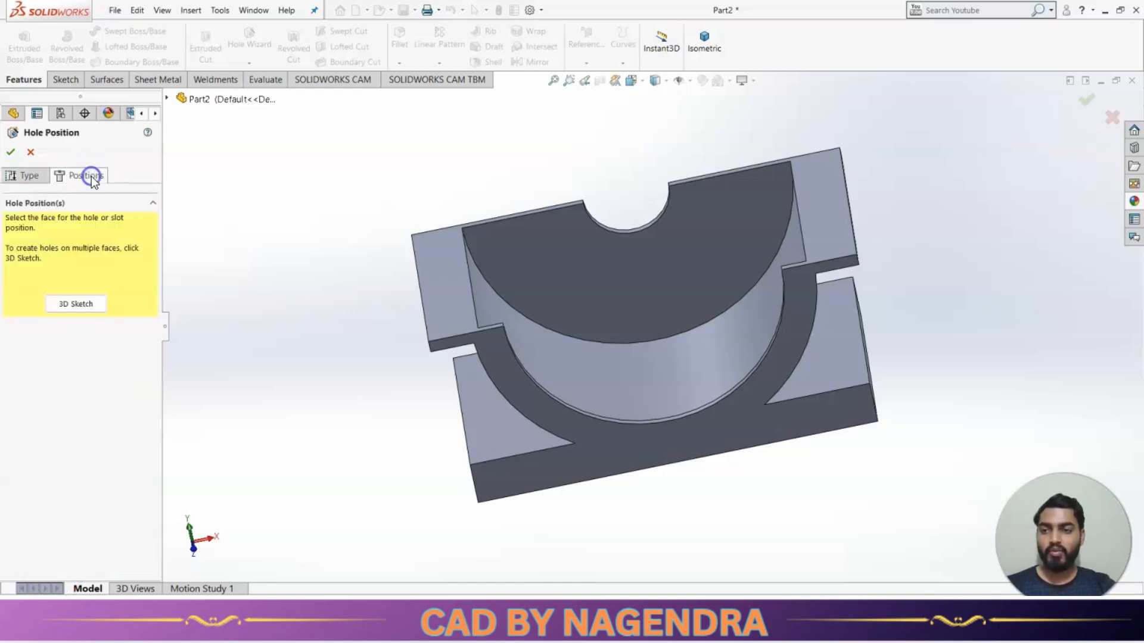
{"action": "left_click", "coordinate": [837, 234]}
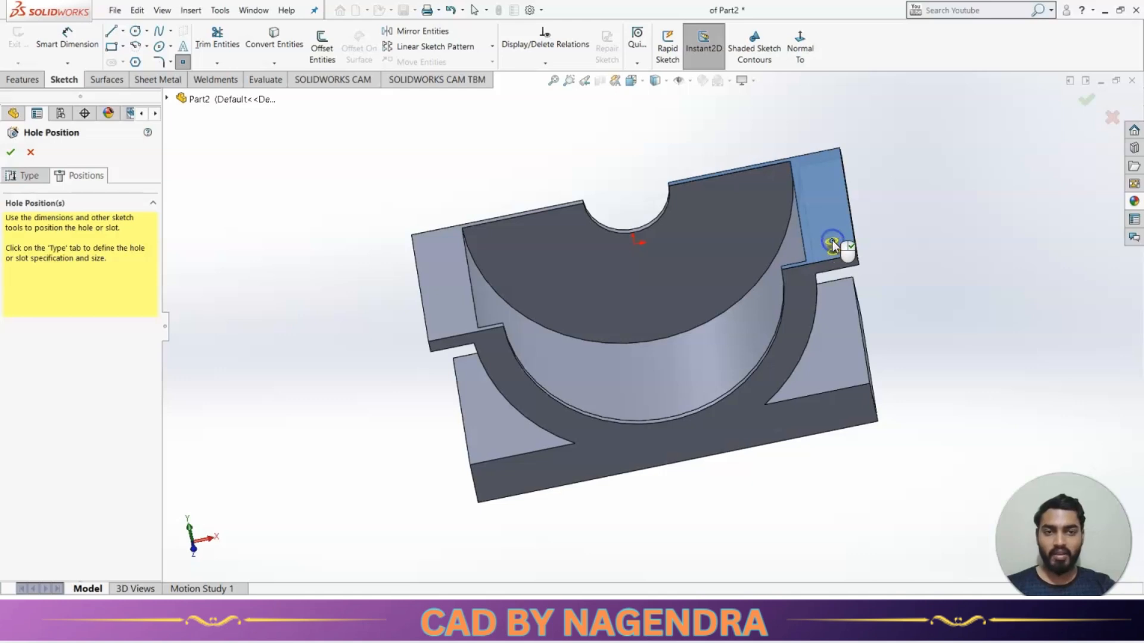
{"action": "left_click", "coordinate": [800, 52]}
Step: Dimension the hole's center point 0.75 mm from the right flange's outer edge
{"action": "left_click", "coordinate": [76, 37]}
{"action": "left_click", "coordinate": [901, 424]}
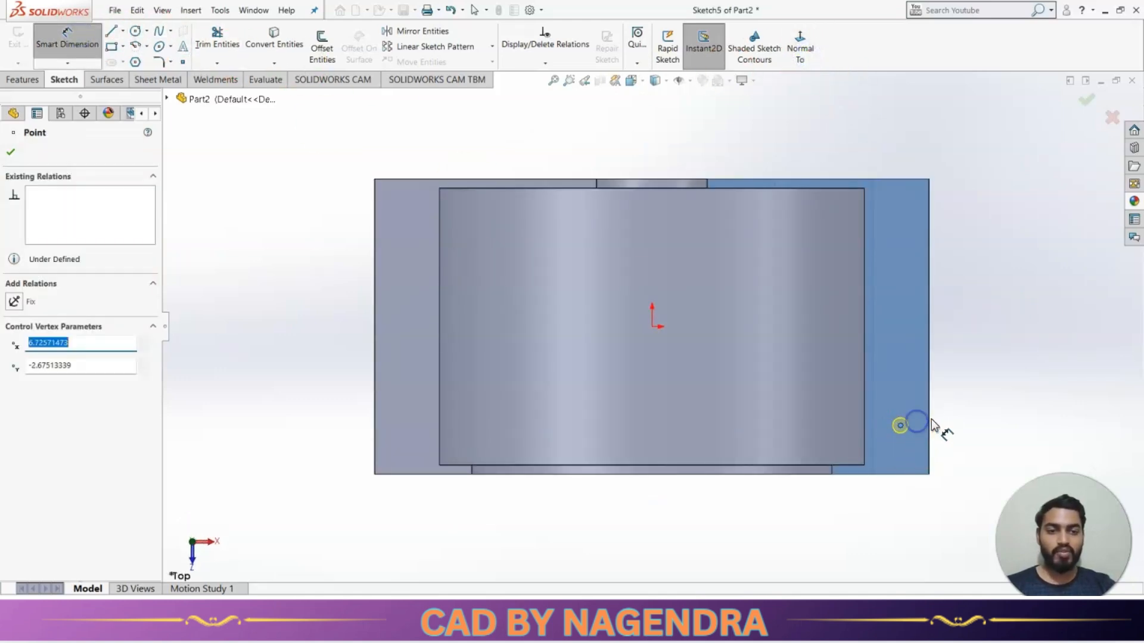
{"action": "left_click", "coordinate": [930, 425]}
{"action": "left_click", "coordinate": [1004, 424]}
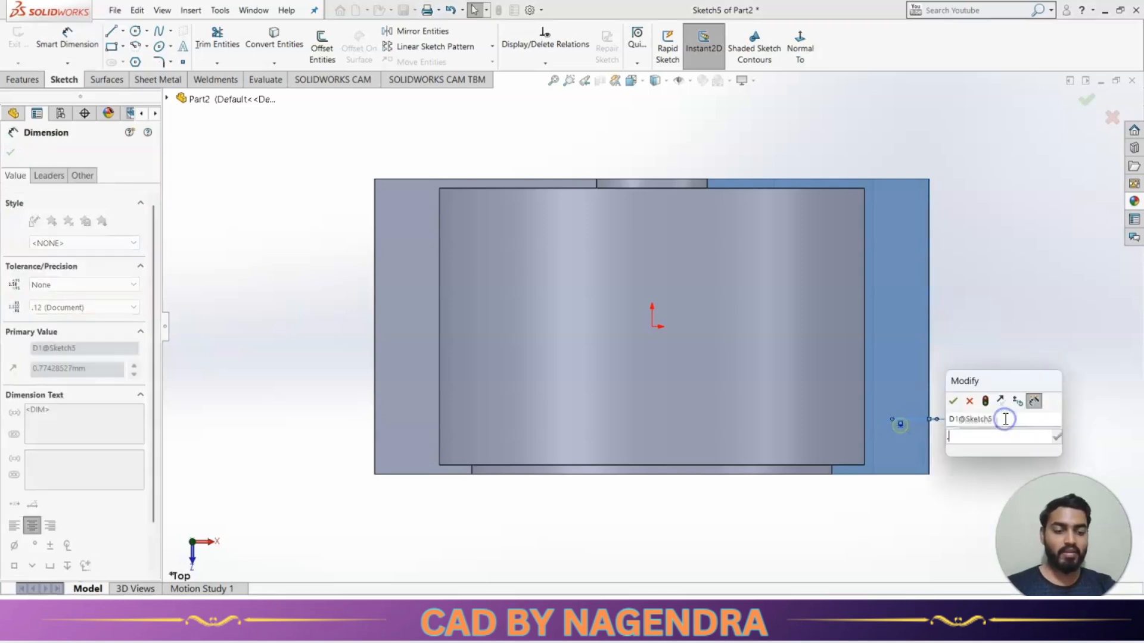
{"action": "type", "text": "0.75"}
{"action": "key", "text": "Return"}
{"action": "left_click", "coordinate": [993, 476]}
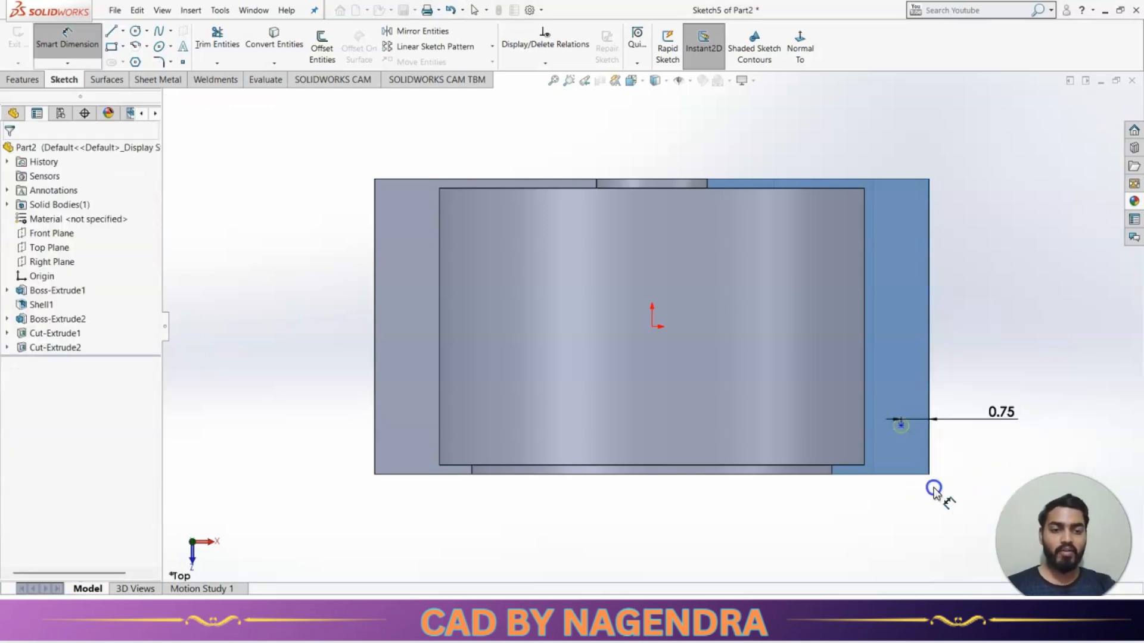
Step: Dimension the hole's center point 1 mm from the flange's front edge and complete the hole
{"action": "left_click", "coordinate": [904, 476]}
{"action": "left_click", "coordinate": [899, 426]}
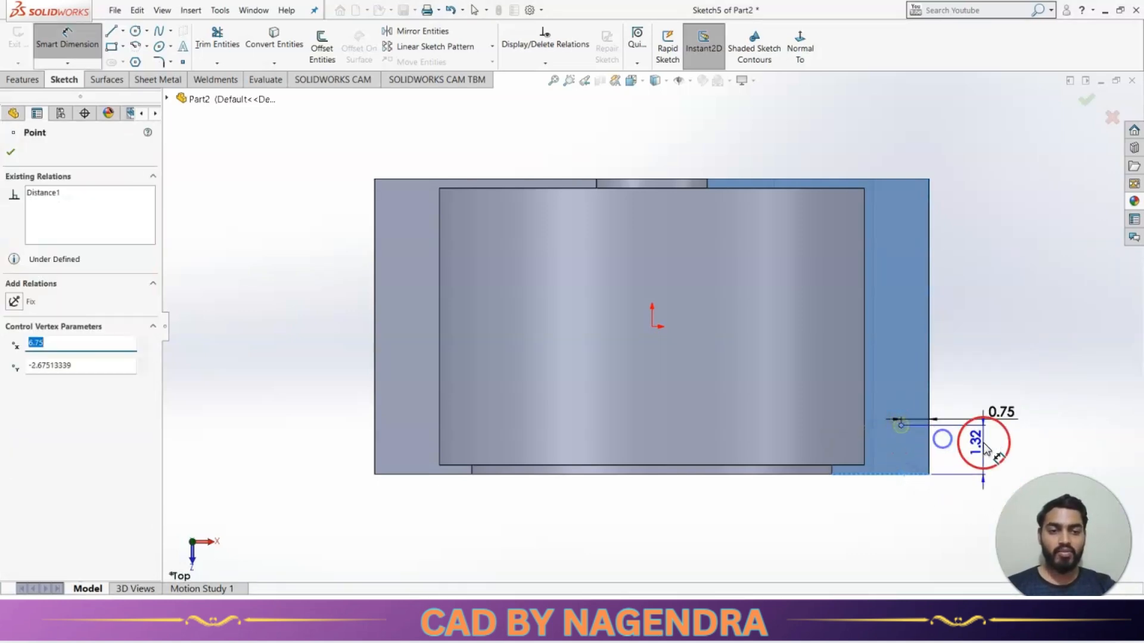
{"action": "left_click", "coordinate": [983, 444]}
{"action": "type", "text": "1"}
{"action": "key", "text": "Return"}
{"action": "left_click", "coordinate": [1011, 496]}
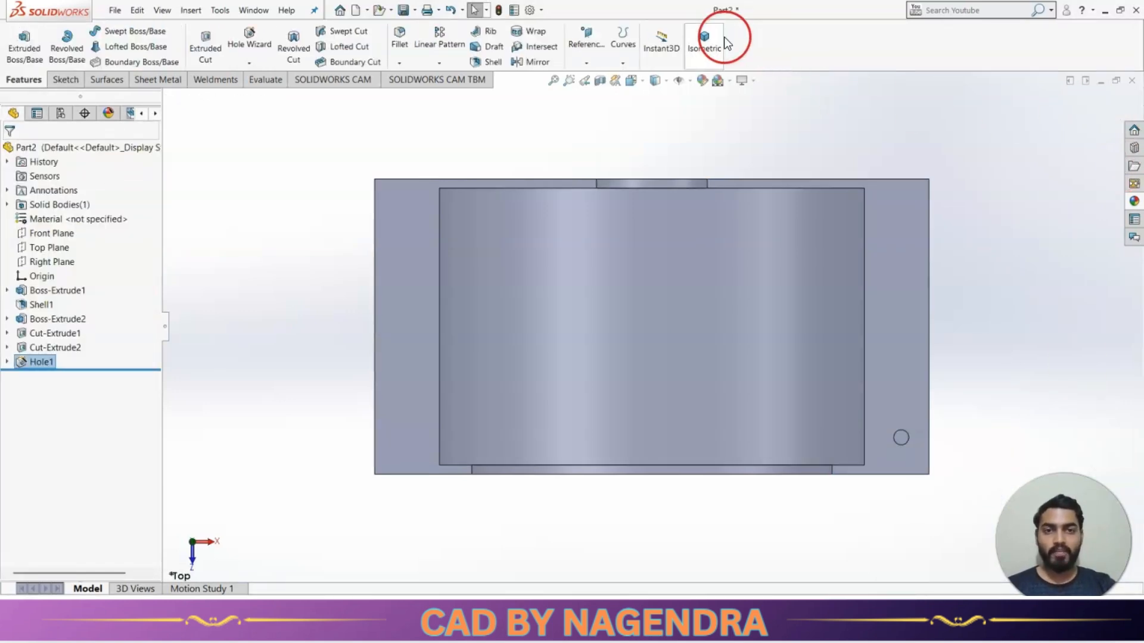
Step: Start a linear pattern with its first direction along the right flange's outer long edge, using 2 mm spacing and 4 instances
{"action": "left_click", "coordinate": [710, 43]}
{"action": "left_click", "coordinate": [800, 398]}
{"action": "scroll", "coordinate": [719, 382], "scroll_direction": "down", "scroll_amount": 2}
{"action": "scroll", "coordinate": [717, 383], "scroll_direction": "down", "scroll_amount": 2}
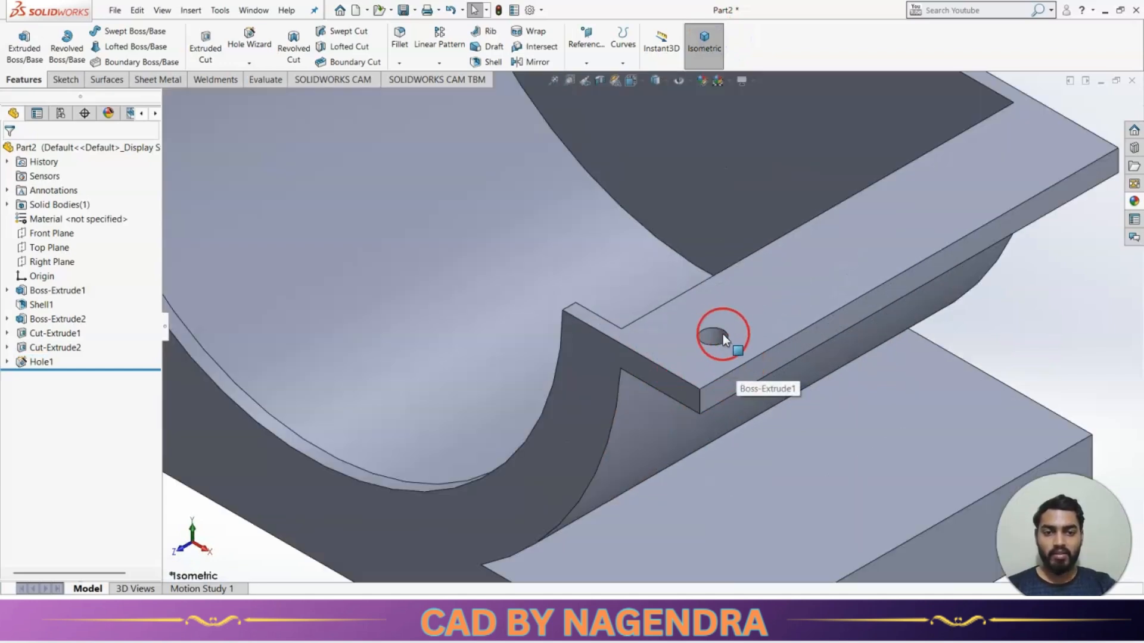
{"action": "left_click", "coordinate": [715, 335]}
{"action": "scroll", "coordinate": [785, 424], "scroll_direction": "up", "scroll_amount": 5}
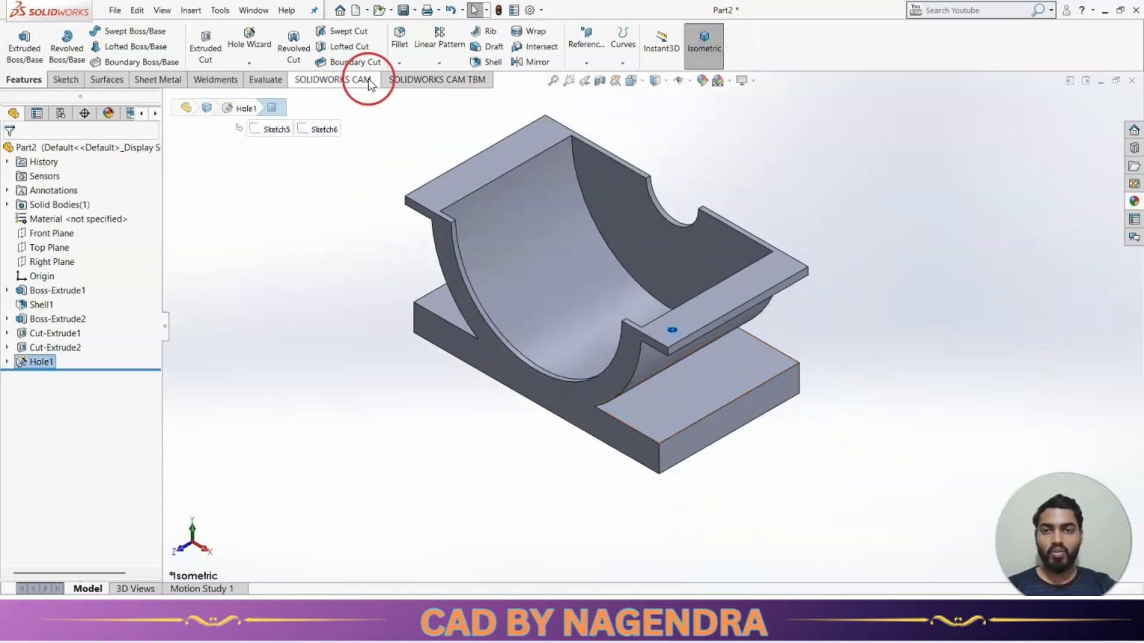
{"action": "left_click", "coordinate": [432, 36]}
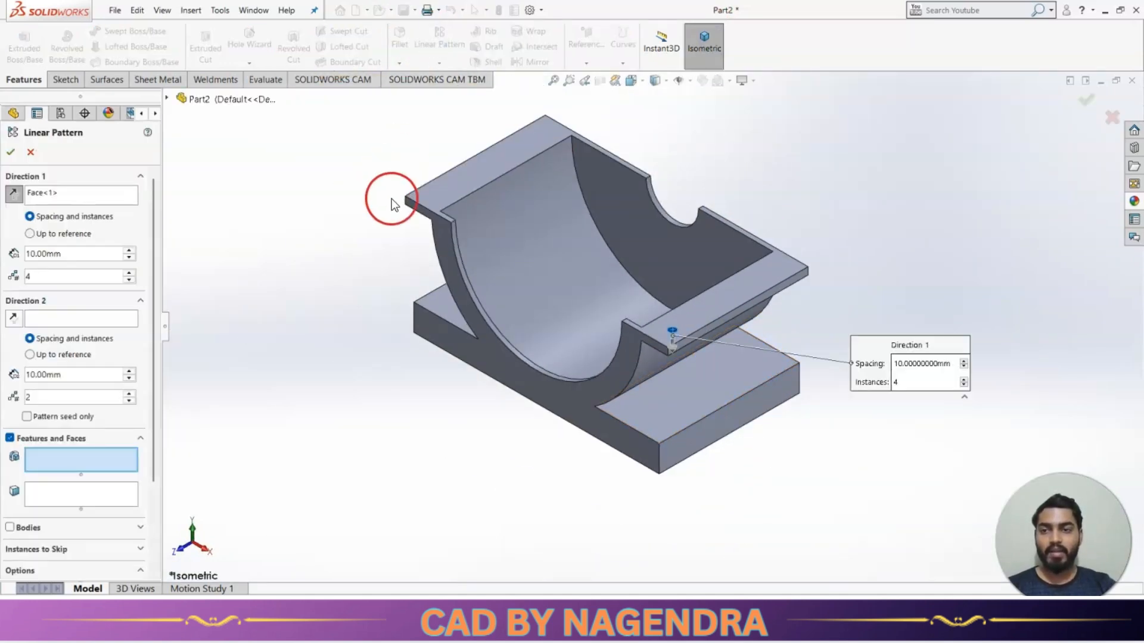
{"action": "left_click", "coordinate": [66, 200]}
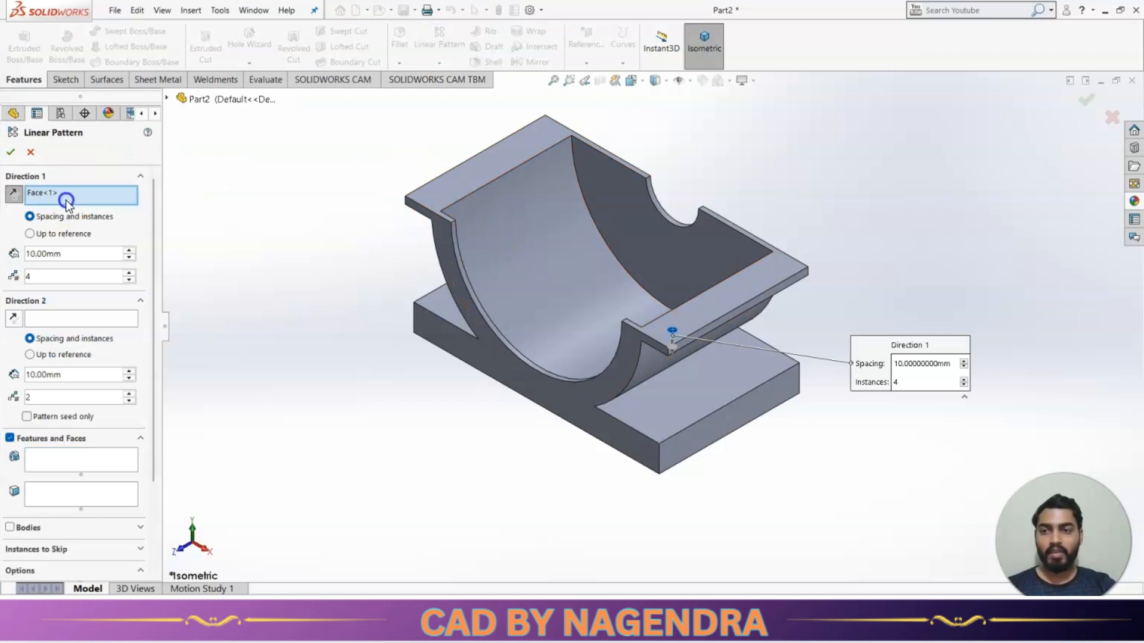
{"action": "left_click", "coordinate": [728, 314]}
{"action": "left_click", "coordinate": [53, 280]}
{"action": "left_click", "coordinate": [78, 255]}
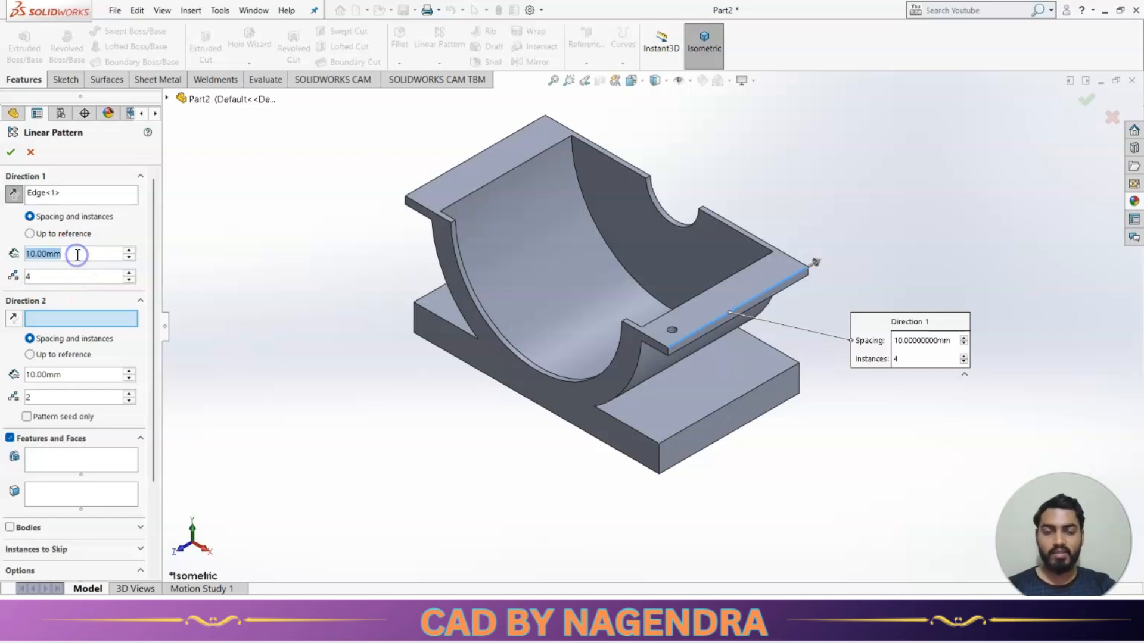
{"action": "type", "text": "2"}
{"action": "left_click", "coordinate": [300, 346]}
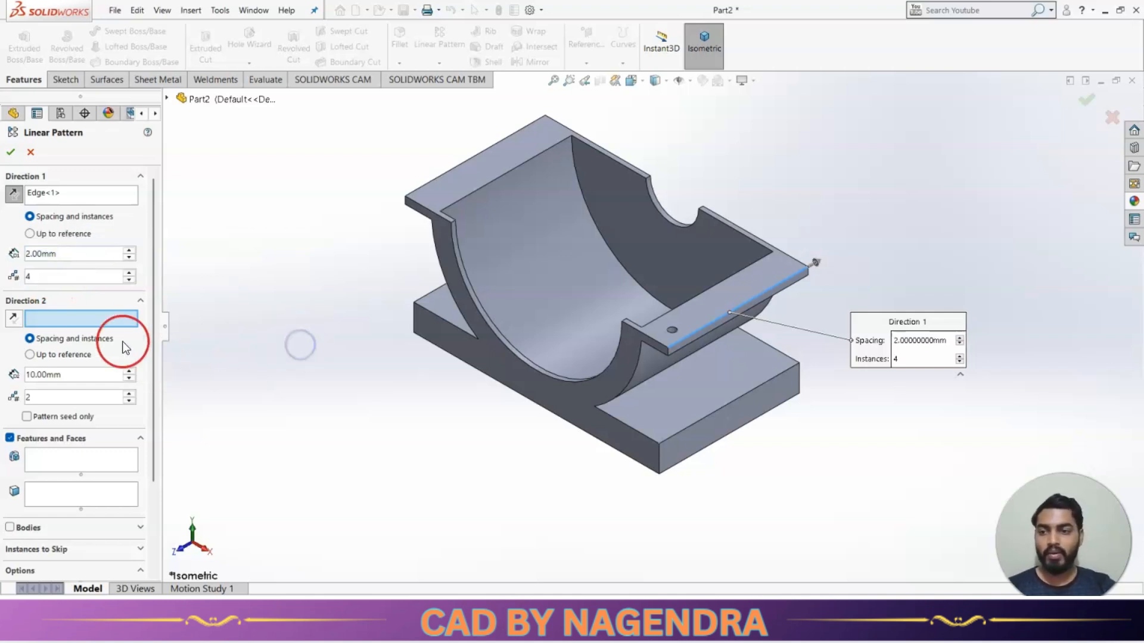
Step: Set the hole pattern's second direction along the right flange's front short edge, with 13.5 mm spacing and 2 instances
{"action": "left_click", "coordinate": [653, 338]}
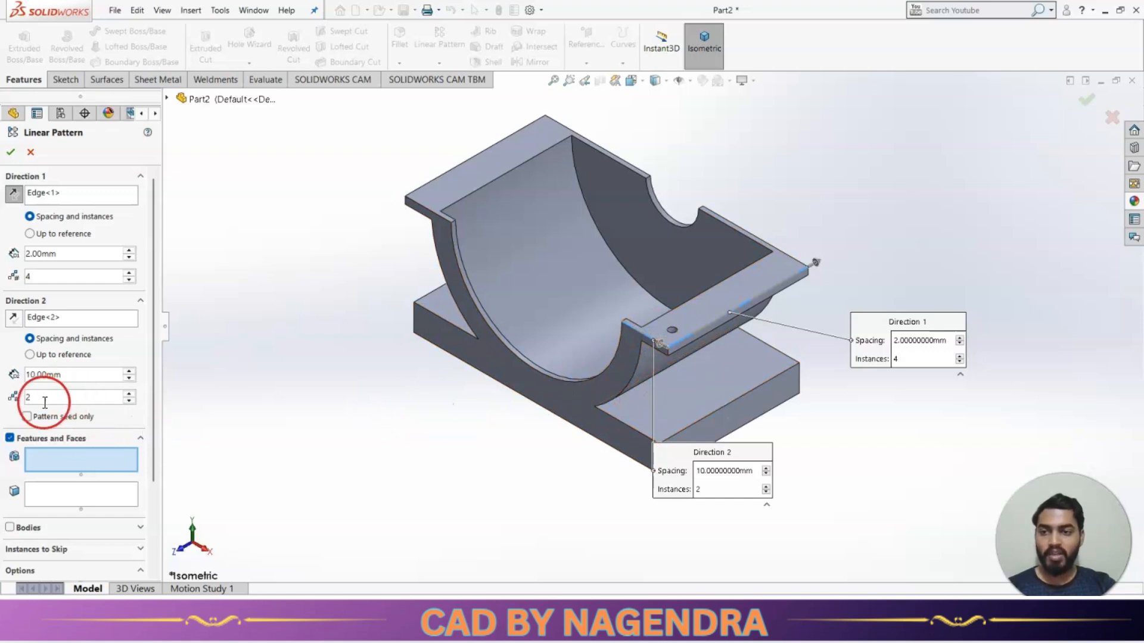
{"action": "type", "text": "13.5"}
{"action": "key", "text": "Return"}
Step: Choose the flange hole as the feature to pattern and complete the linear pattern across both flanges
{"action": "left_click", "coordinate": [76, 469]}
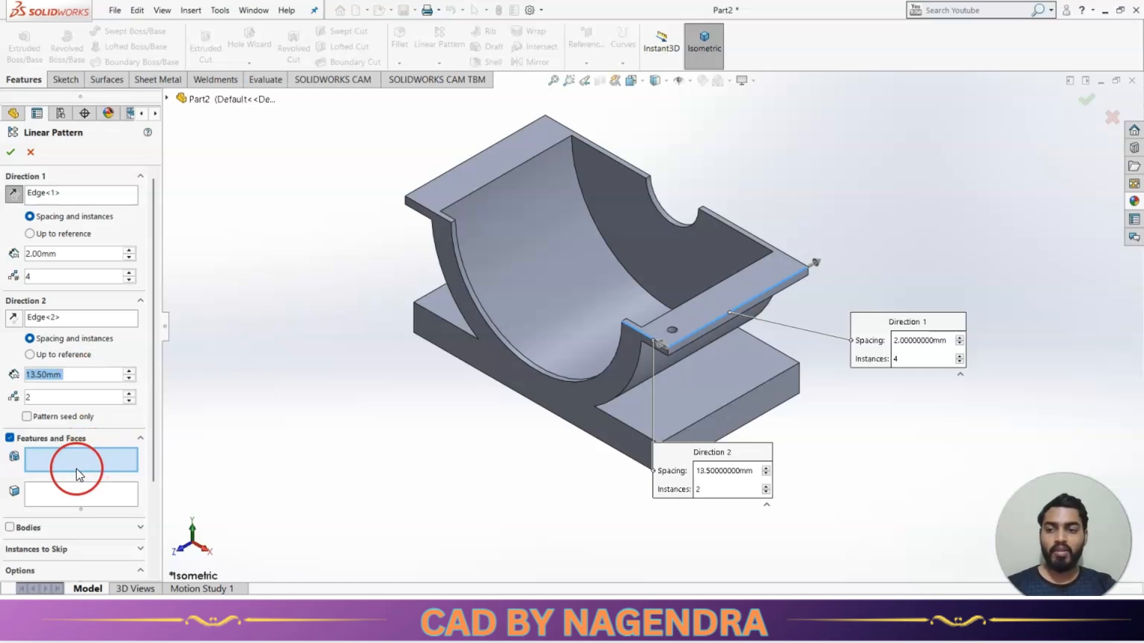
{"action": "scroll", "coordinate": [690, 333], "scroll_direction": "down", "scroll_amount": 8}
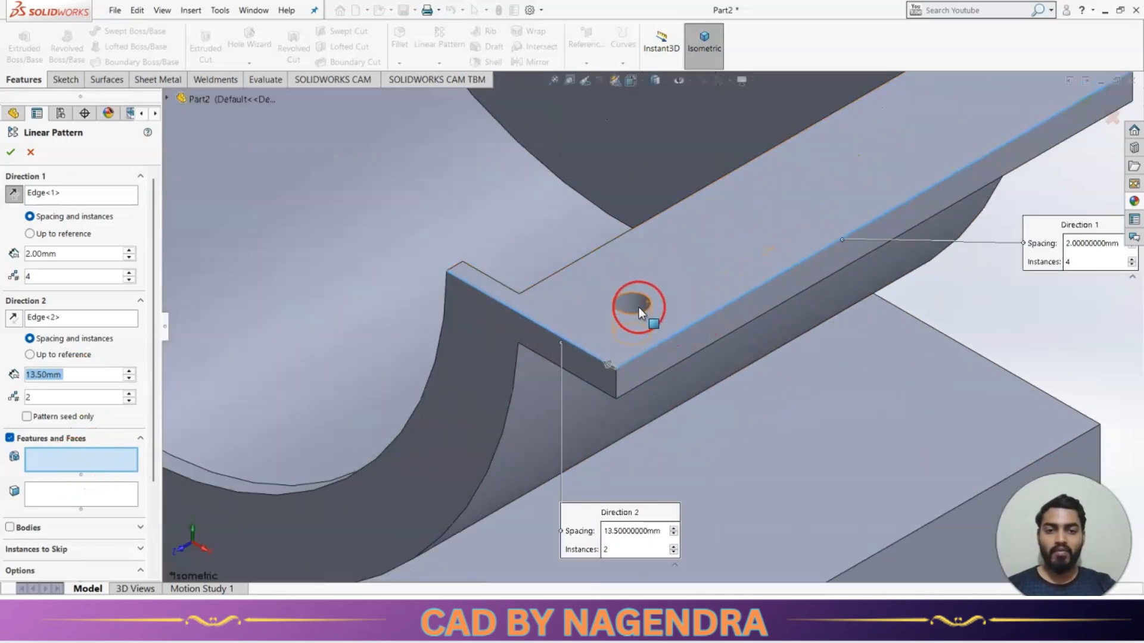
{"action": "left_click", "coordinate": [636, 307]}
{"action": "scroll", "coordinate": [723, 412], "scroll_direction": "up", "scroll_amount": 10}
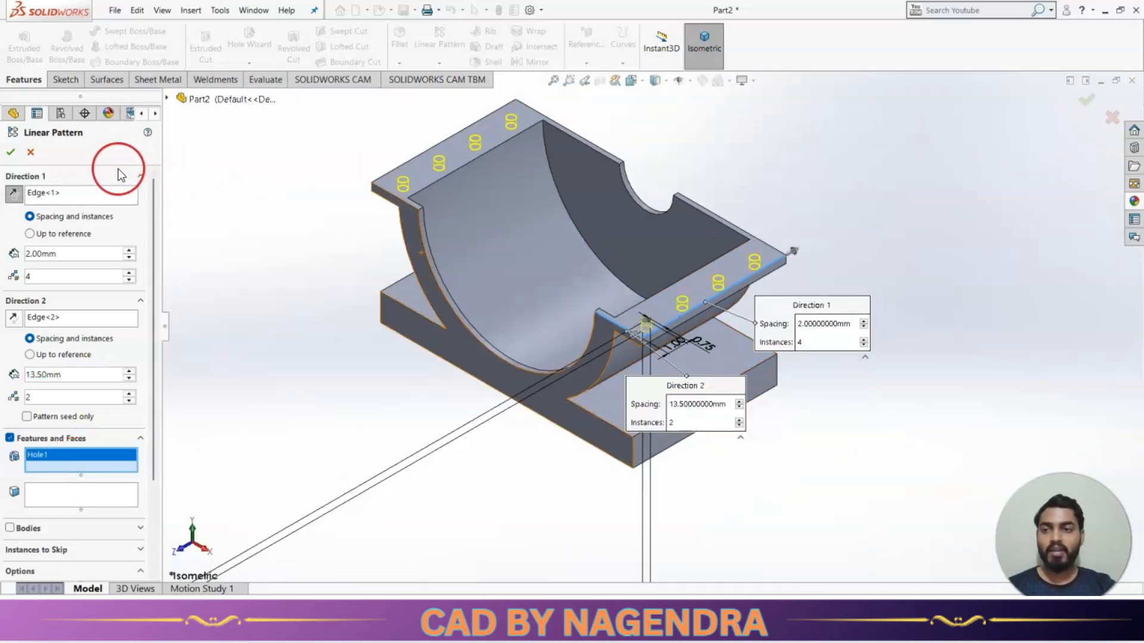
{"action": "left_click", "coordinate": [1087, 100]}
{"action": "middle_click_drag", "start_coordinate": [740, 465], "coordinate": [788, 481]}
{"action": "scroll", "coordinate": [691, 229], "scroll_direction": "up", "scroll_amount": 2}
{"action": "scroll", "coordinate": [709, 262], "scroll_direction": "down", "scroll_amount": 1}
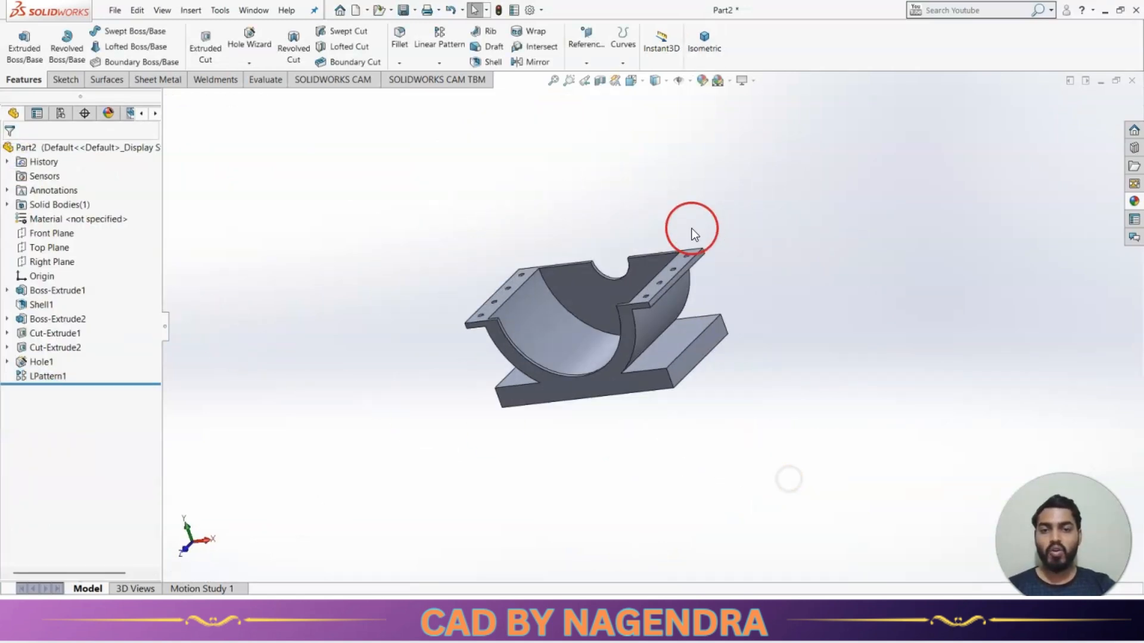
Step: Apply a light tan colour to the whole part's appearance
{"action": "right_click", "coordinate": [89, 145]}
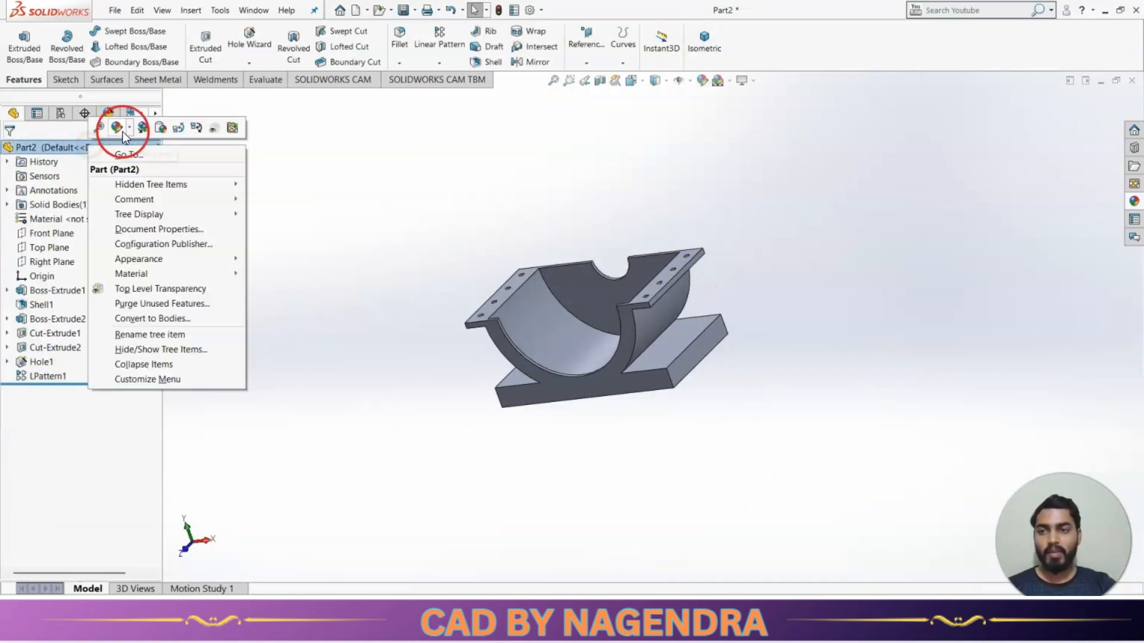
{"action": "left_click", "coordinate": [116, 127]}
{"action": "left_click", "coordinate": [132, 154]}
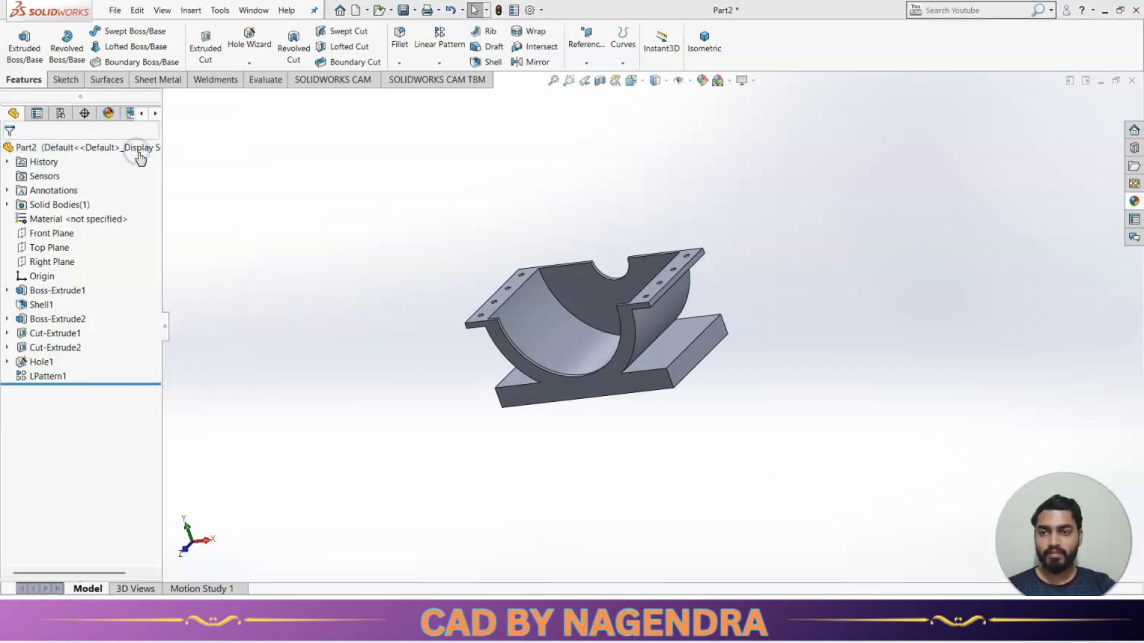
{"action": "left_click", "coordinate": [123, 500]}
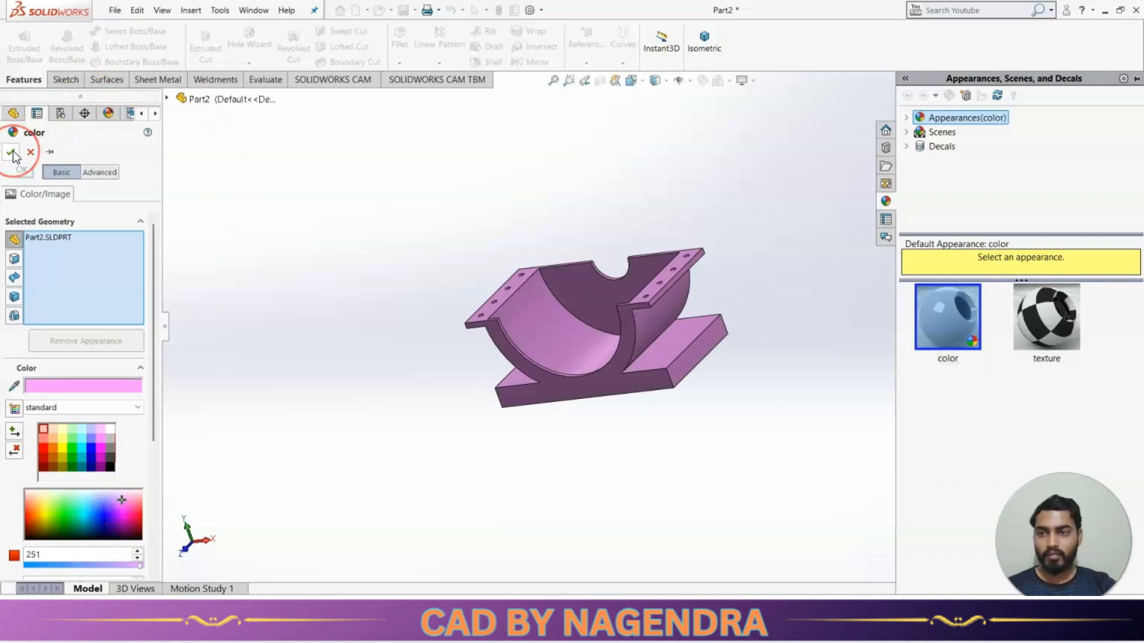
{"action": "left_click", "coordinate": [38, 515]}
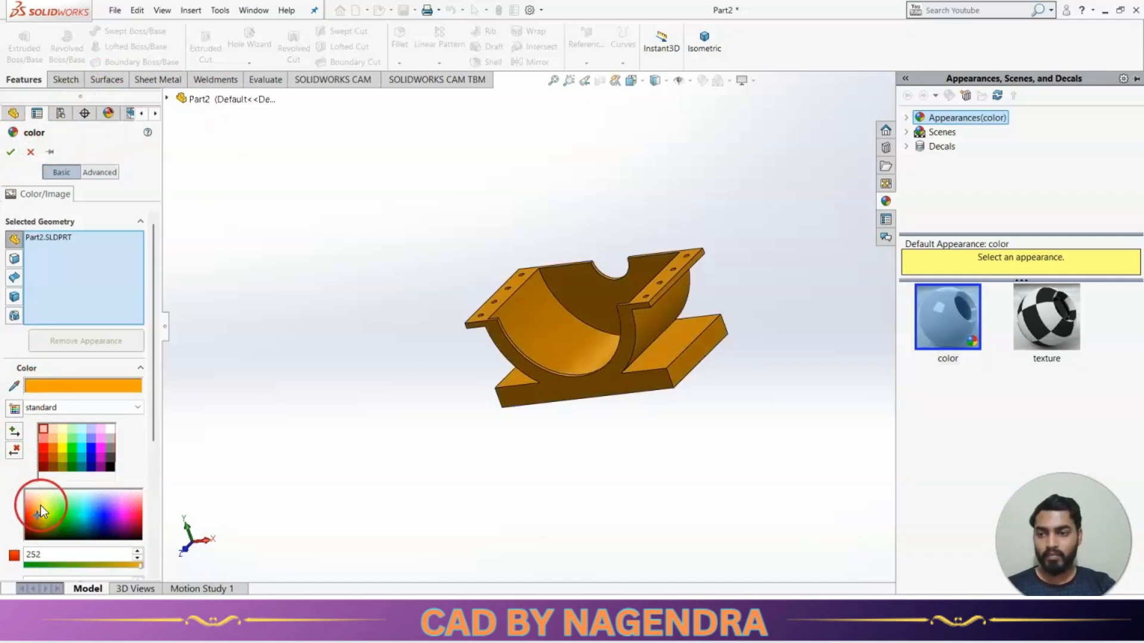
{"action": "left_click", "coordinate": [38, 501]}
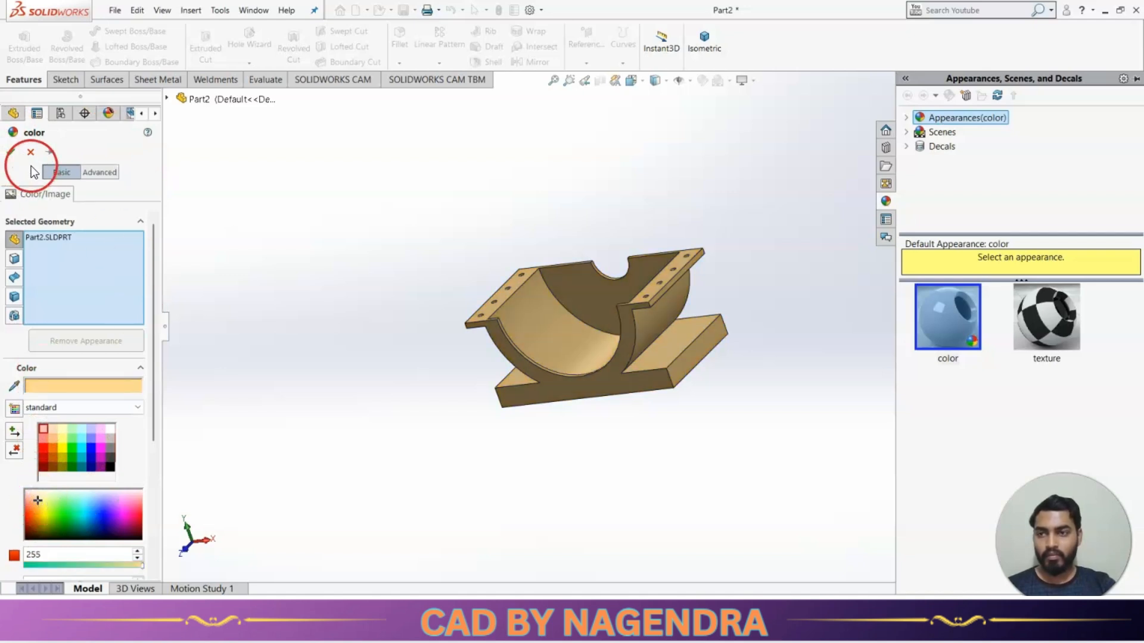
{"action": "left_click", "coordinate": [10, 153]}
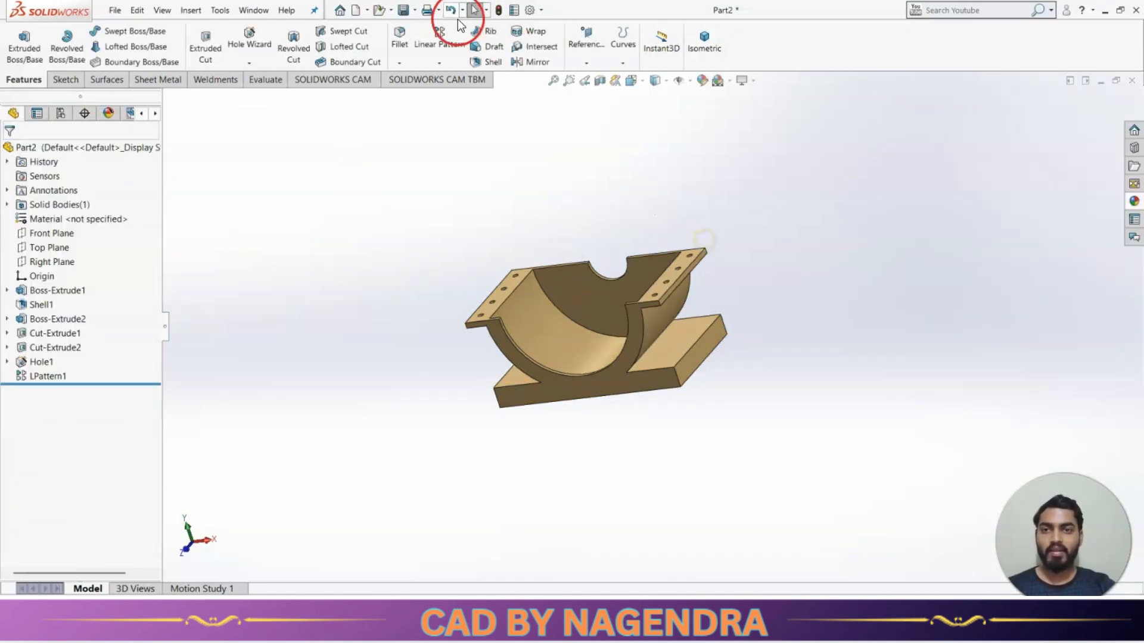
Step: Save the part as LOWER HOUSING in the MBA folder and close it
{"action": "left_click", "coordinate": [403, 9]}
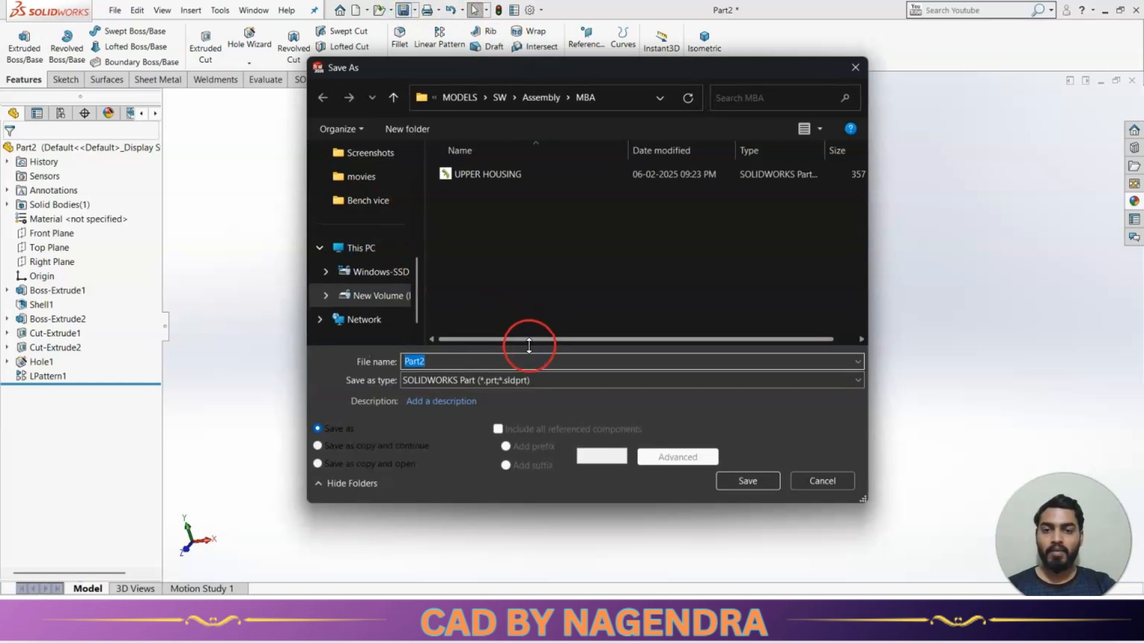
{"action": "type", "text": "LOWE"}
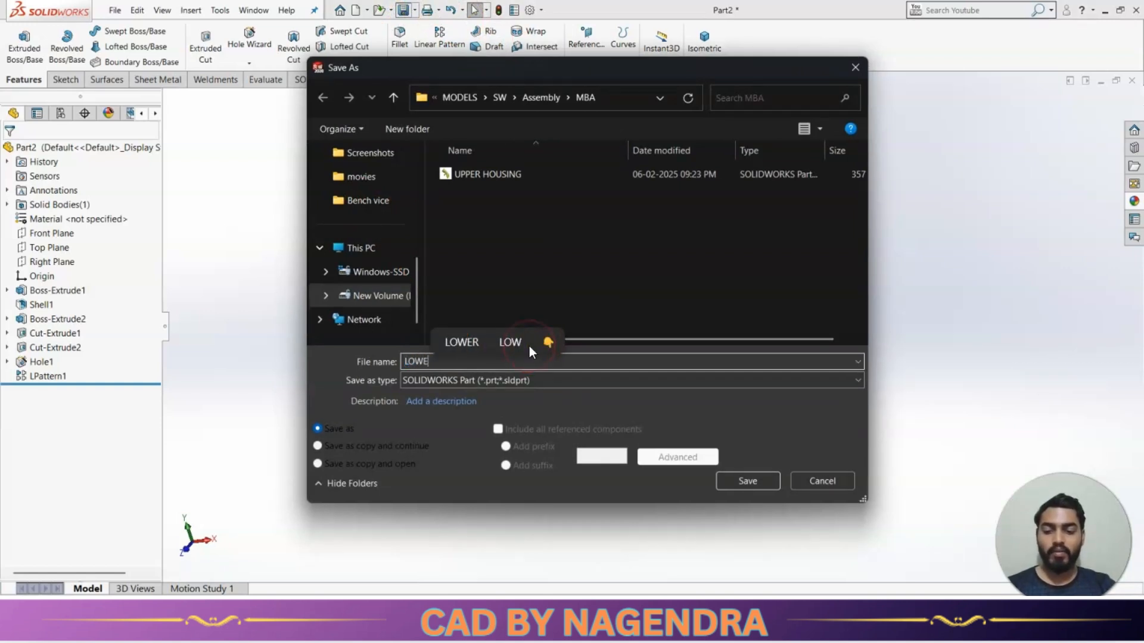
{"action": "type", "text": "R"}
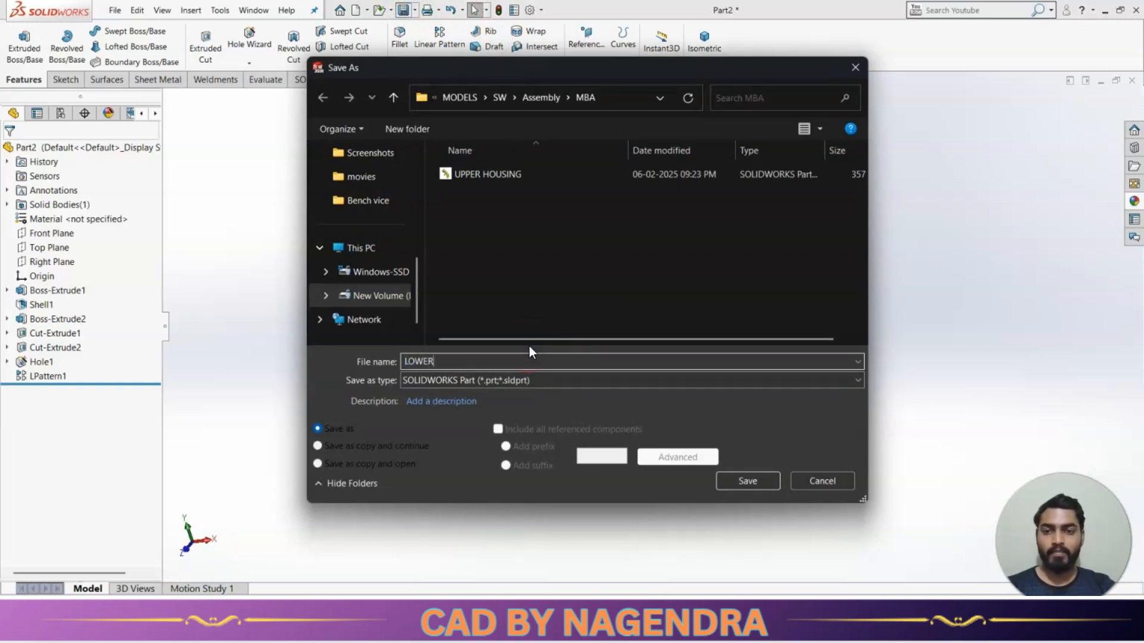
{"action": "type", "text": " HOUS"}
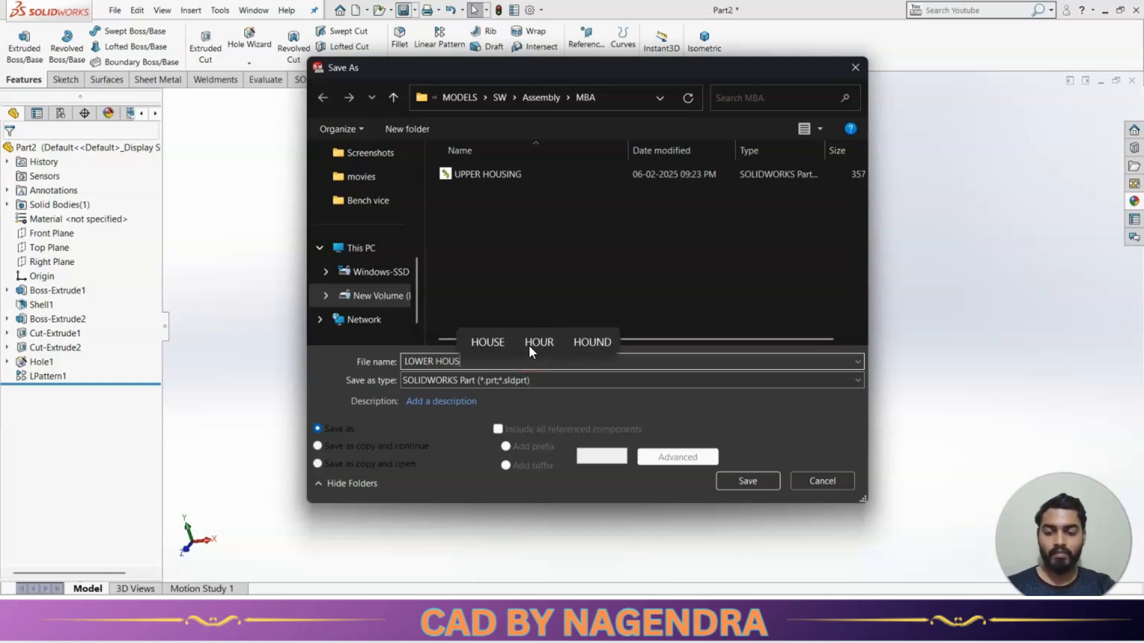
{"action": "type", "text": "ING"}
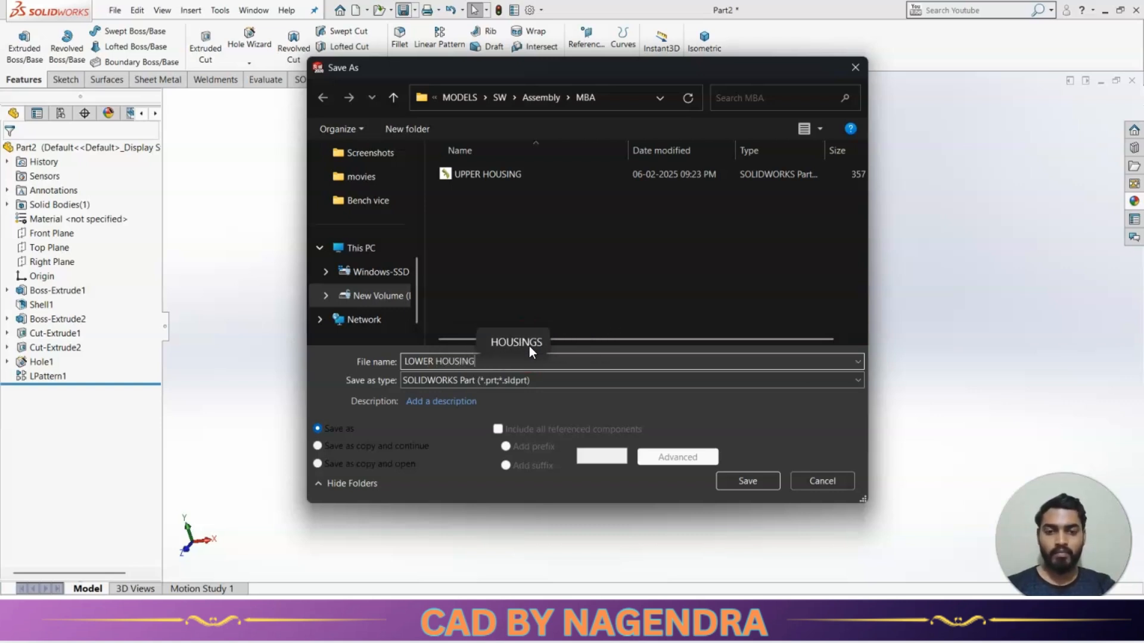
{"action": "key", "text": "Return"}
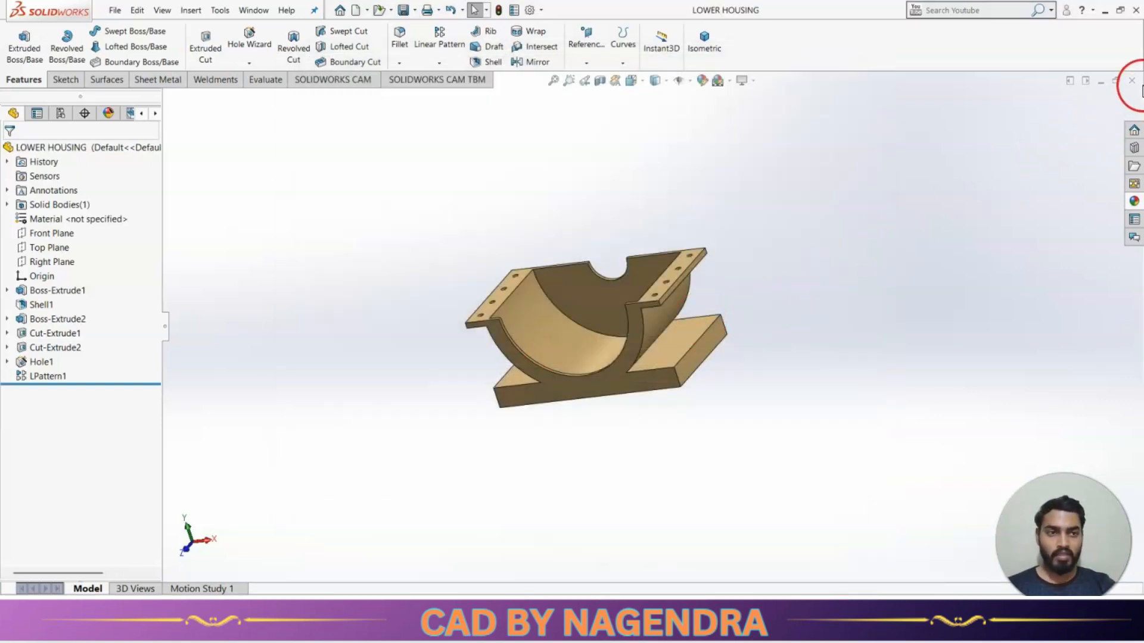
{"action": "left_click", "coordinate": [1134, 81]}
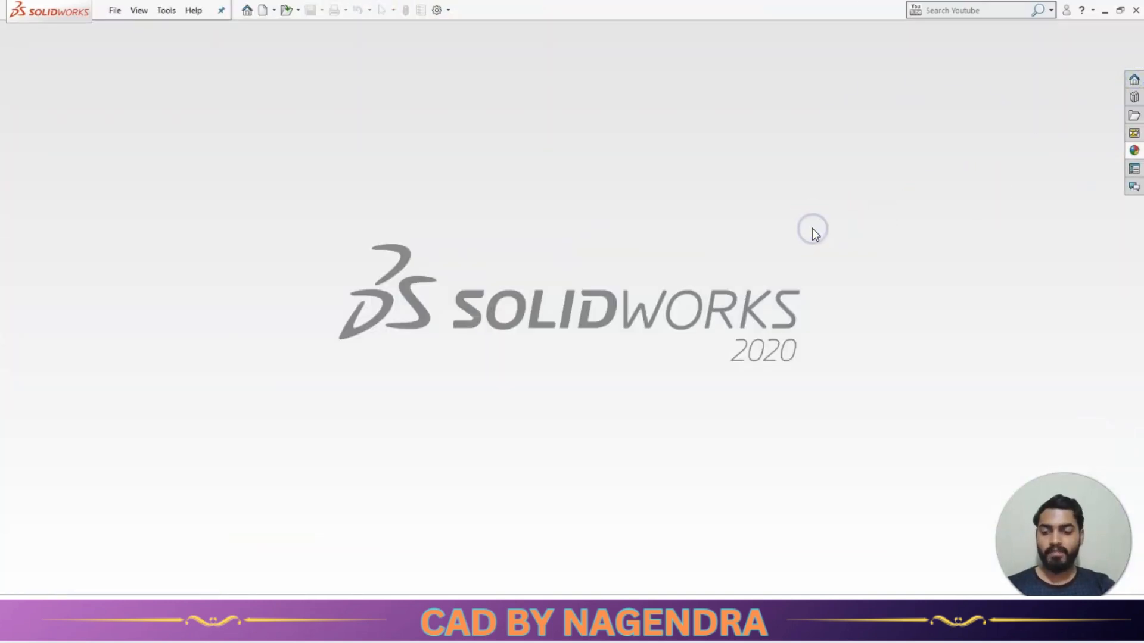
Step: Switch to the drawings to check the next part, and create a new part document in SOLIDWORKS
{"action": "key", "text": "alt+Tab"}
{"action": "key", "text": "Right"}
{"action": "scroll", "coordinate": [588, 350], "scroll_direction": "up", "scroll_amount": 2}
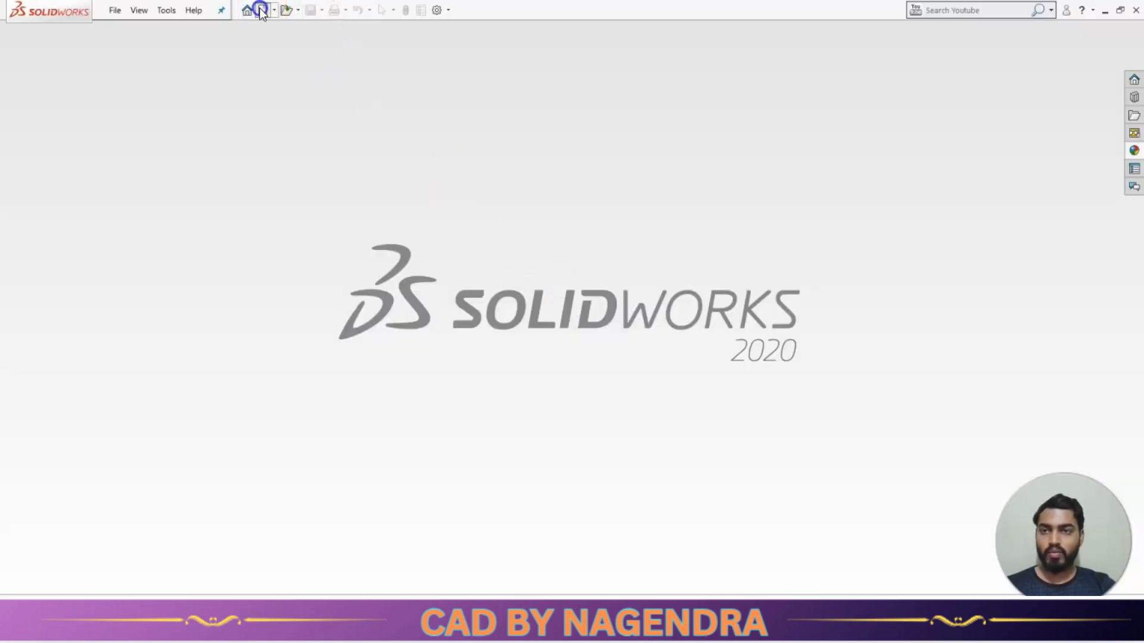
{"action": "left_click", "coordinate": [262, 11]}
{"action": "left_click", "coordinate": [617, 388]}
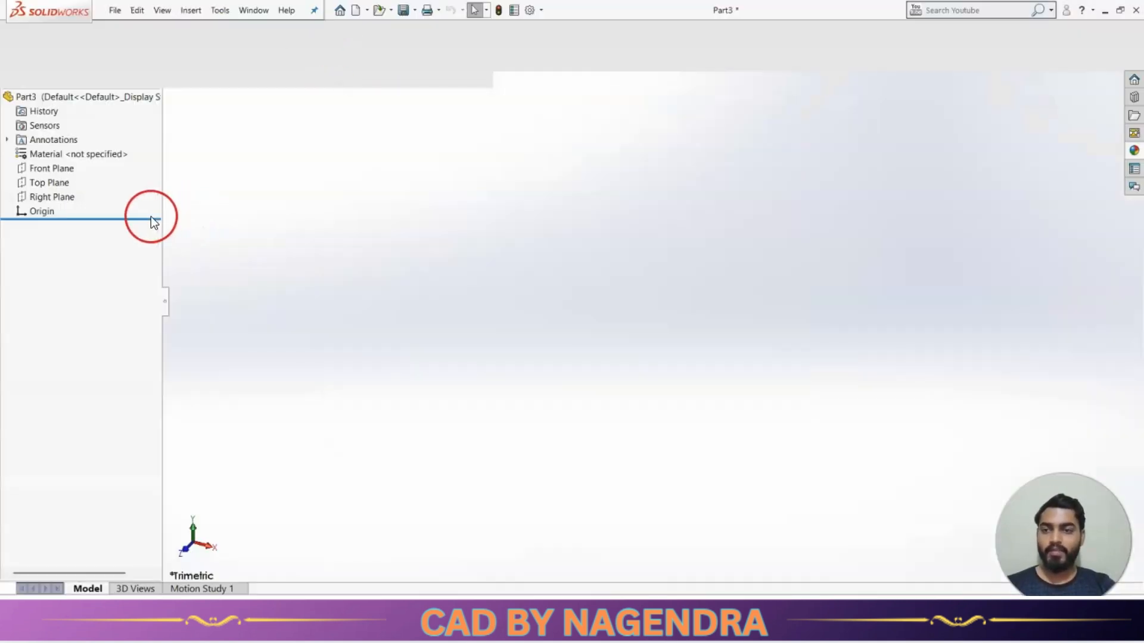
Step: Start a new sketch on the Front Plane
{"action": "left_click", "coordinate": [54, 219]}
{"action": "left_click", "coordinate": [71, 202]}
{"action": "scroll", "coordinate": [749, 281], "scroll_direction": "up", "scroll_amount": 2}
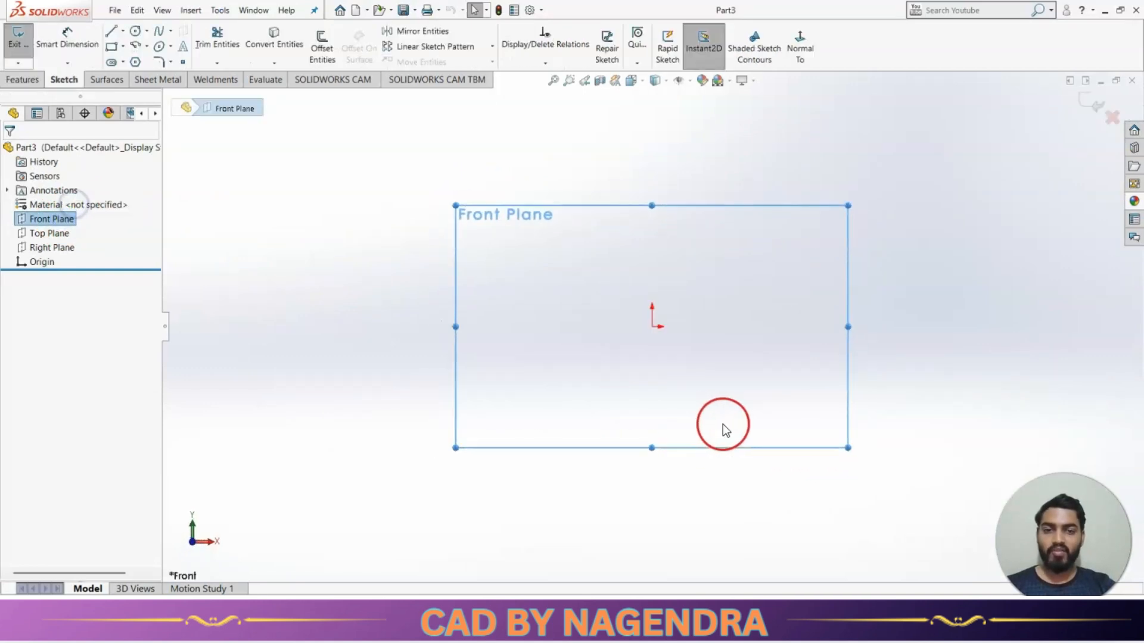
{"action": "scroll", "coordinate": [805, 191], "scroll_direction": "down", "scroll_amount": 5}
{"action": "scroll", "coordinate": [715, 190], "scroll_direction": "up", "scroll_amount": 3}
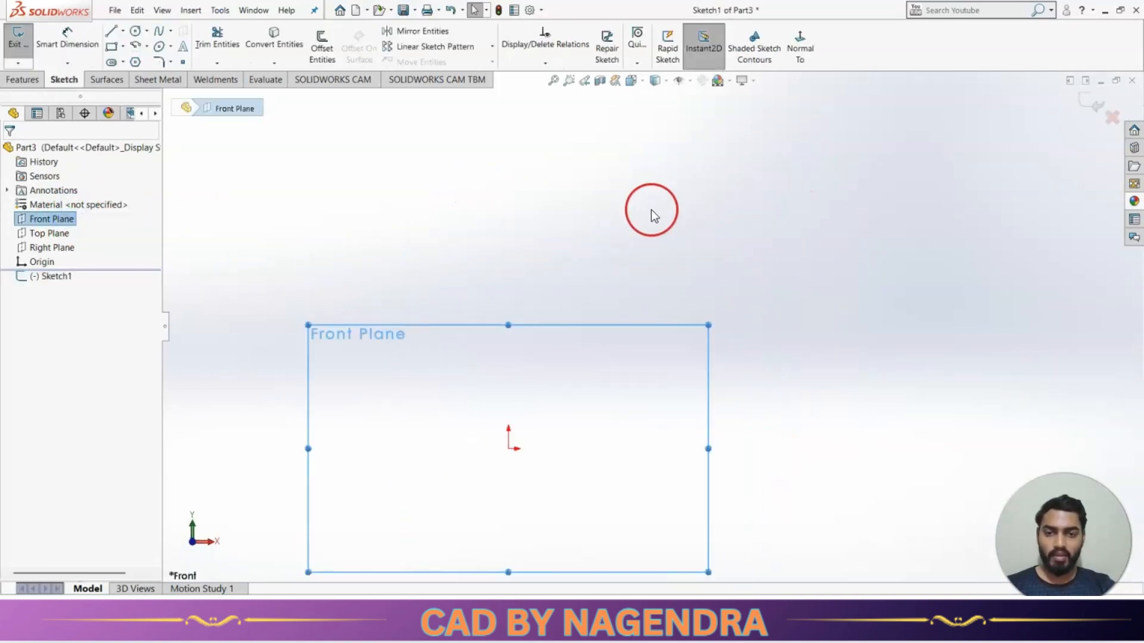
Step: Sketch a vertical construction line about 85 mm long upward from the origin
{"action": "left_click", "coordinate": [110, 32]}
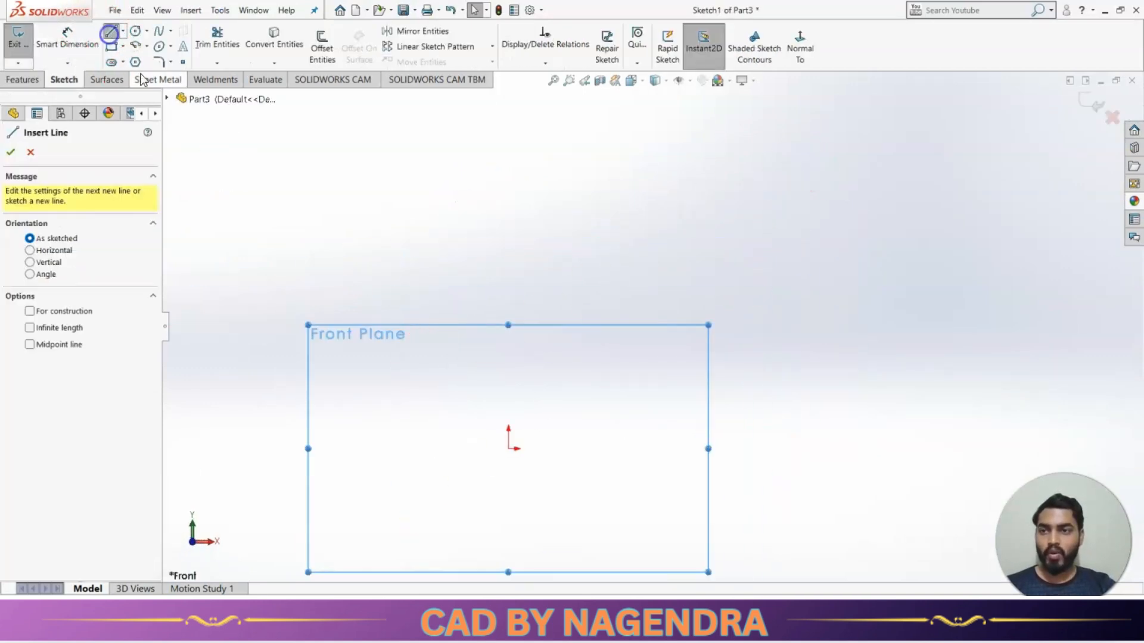
{"action": "left_click", "coordinate": [46, 260]}
{"action": "left_click", "coordinate": [31, 311]}
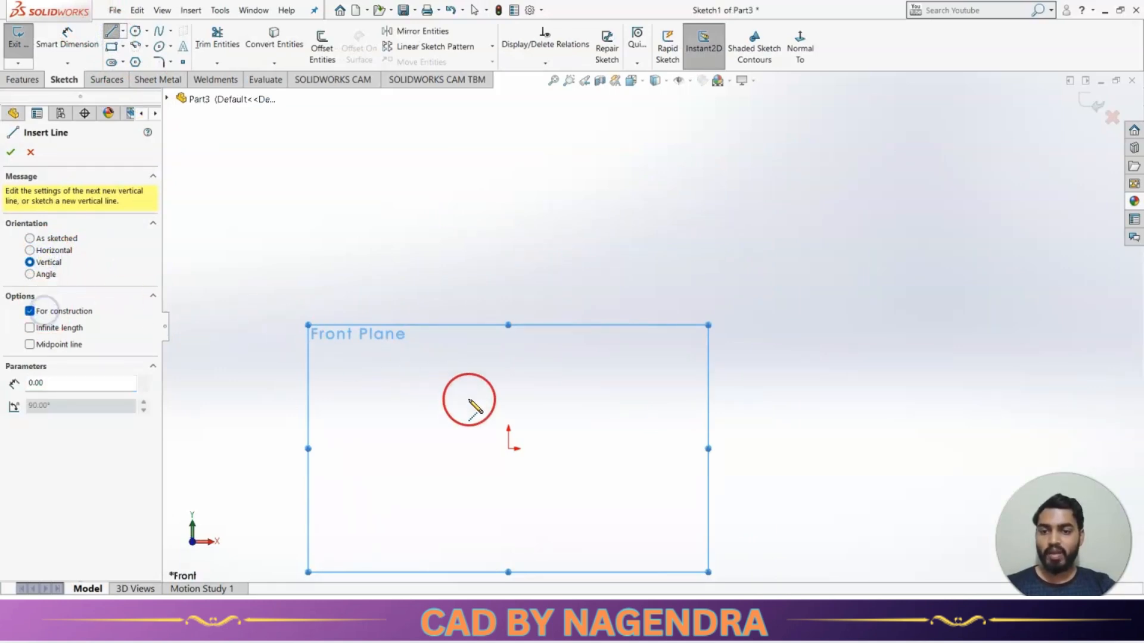
{"action": "left_click", "coordinate": [510, 447]}
{"action": "left_click", "coordinate": [511, 260]}
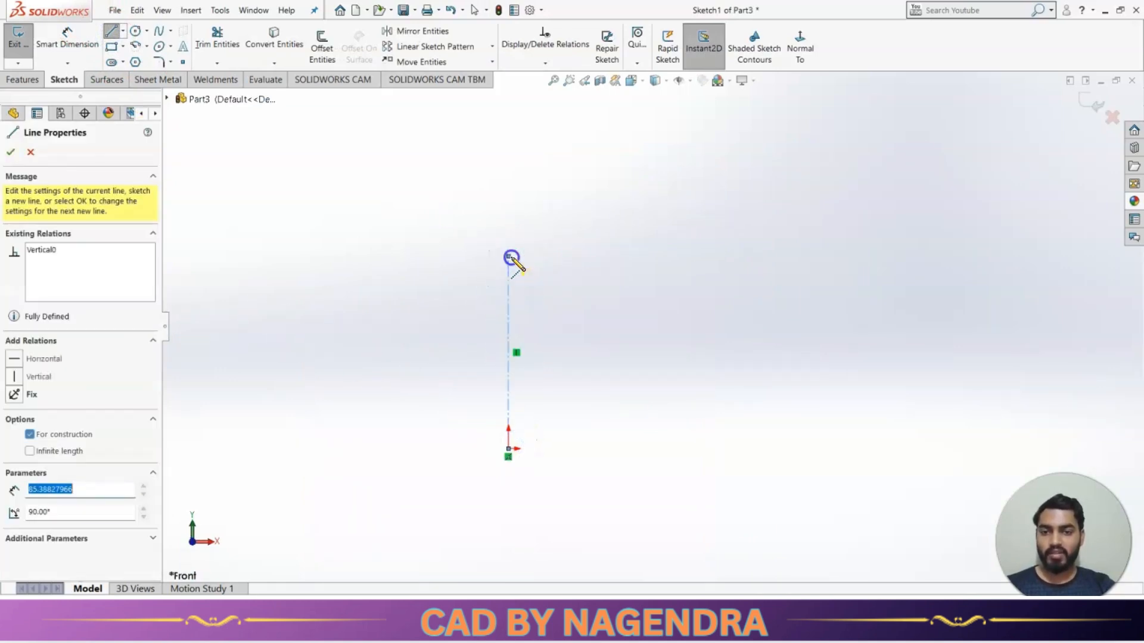
{"action": "key", "text": "Escape"}
{"action": "left_click", "coordinate": [459, 167]}
Step: Sketch a closed stepped profile from the origin against the construction line, with a lower step about 22 mm high and a top edge about 69.4 mm long
{"action": "left_click", "coordinate": [110, 33]}
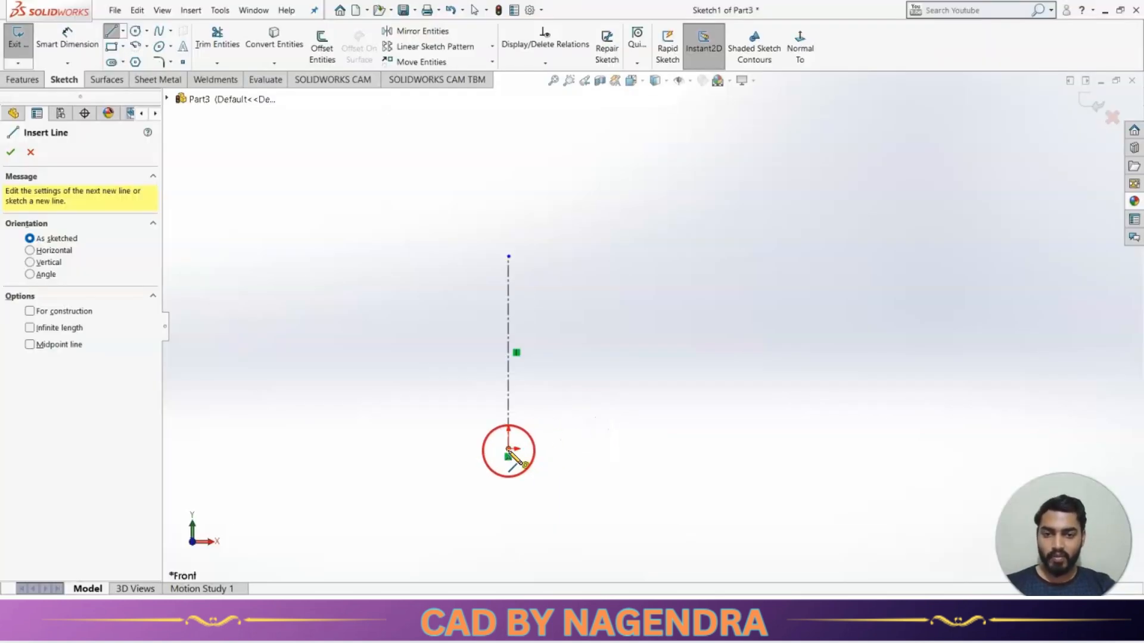
{"action": "left_click_drag", "start_coordinate": [508, 451], "coordinate": [550, 449]}
{"action": "left_click", "coordinate": [550, 448]}
{"action": "left_click", "coordinate": [550, 398]}
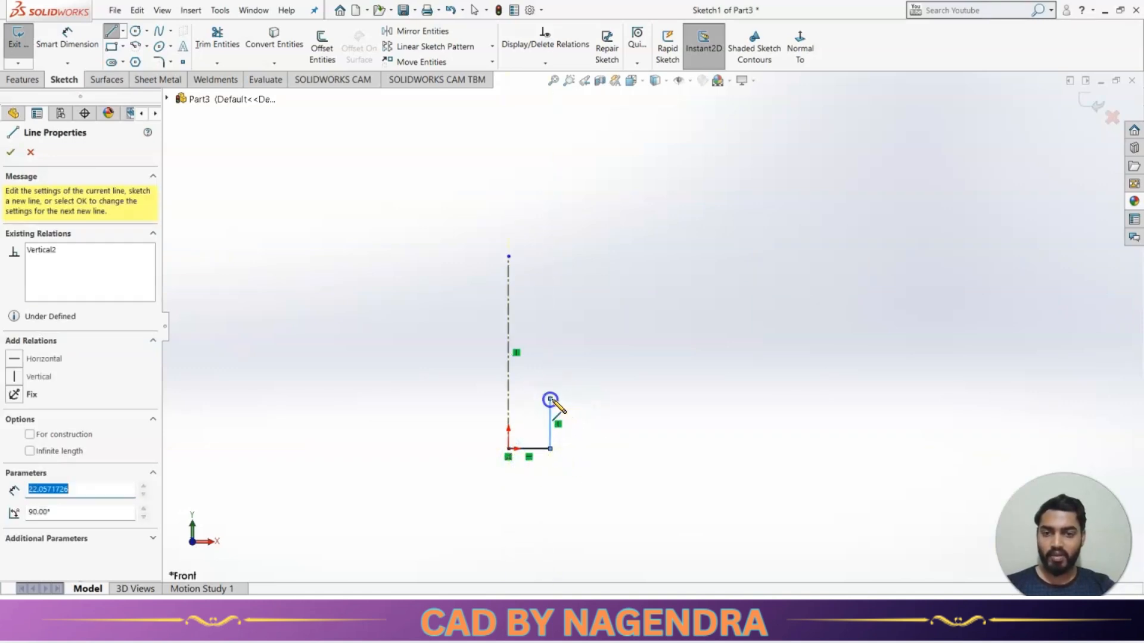
{"action": "left_click", "coordinate": [665, 399]}
{"action": "left_click", "coordinate": [665, 381]}
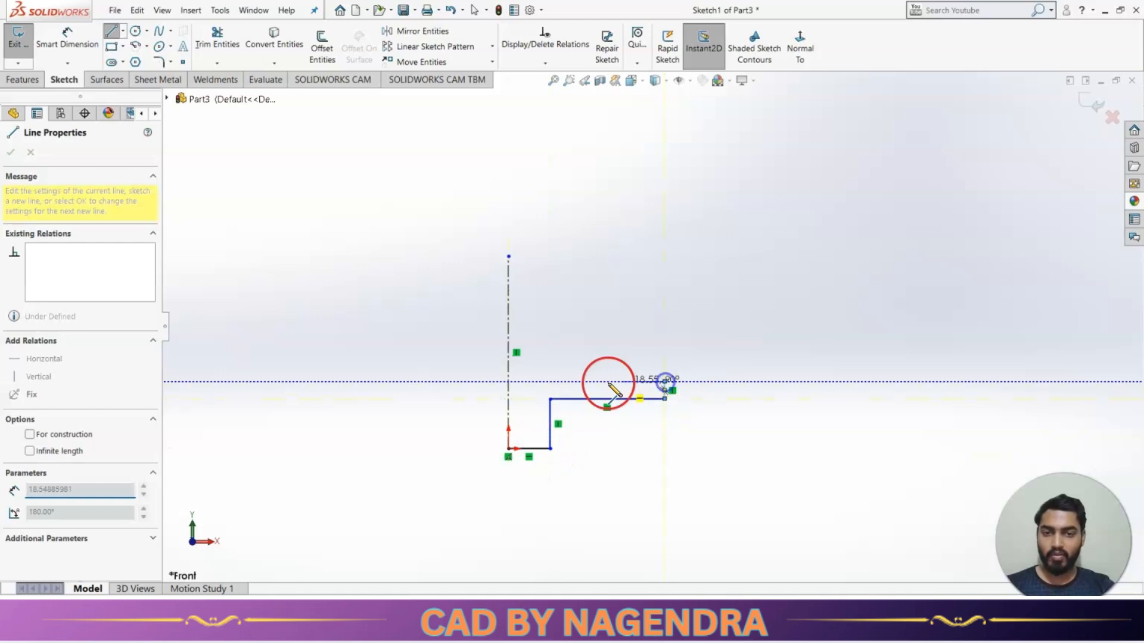
{"action": "left_click", "coordinate": [508, 382]}
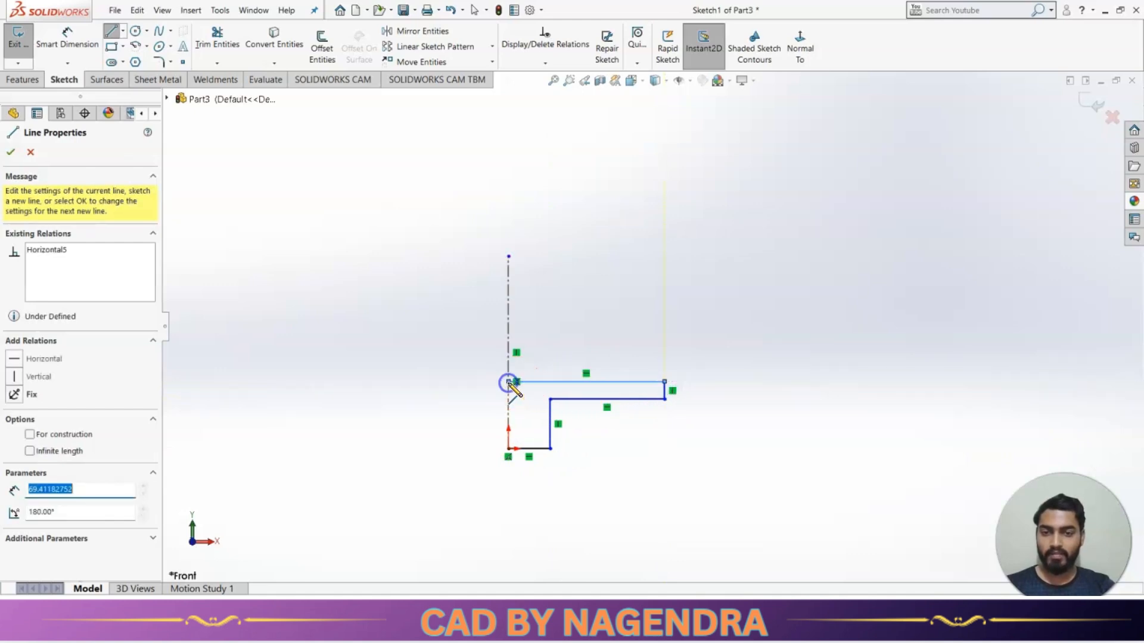
{"action": "left_click", "coordinate": [508, 449]}
{"action": "key", "text": "Escape"}
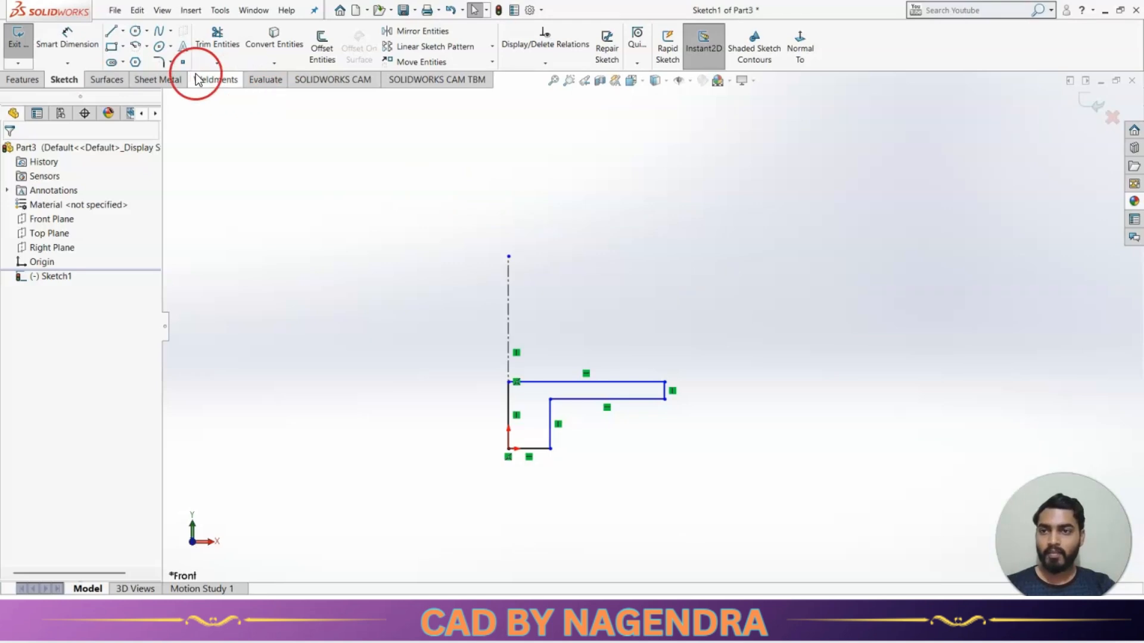
Step: Sketch a corner rectangle about 69.4 by 5.3 mm from the construction line's upper end, matching the stepped profile's width
{"action": "left_click", "coordinate": [111, 46]}
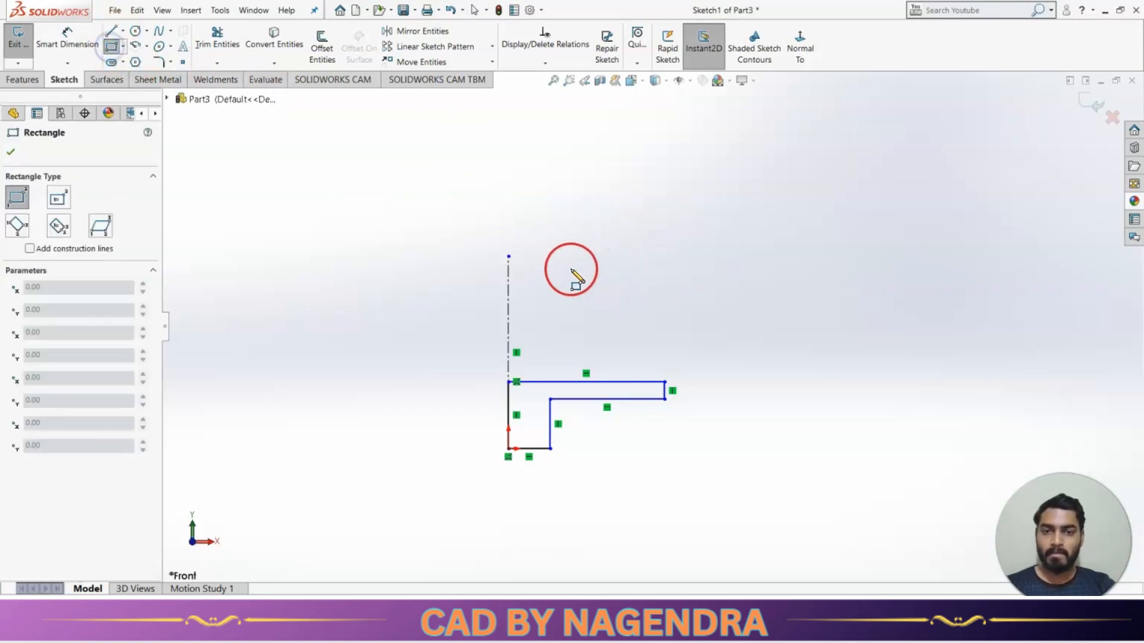
{"action": "key", "text": "Escape"}
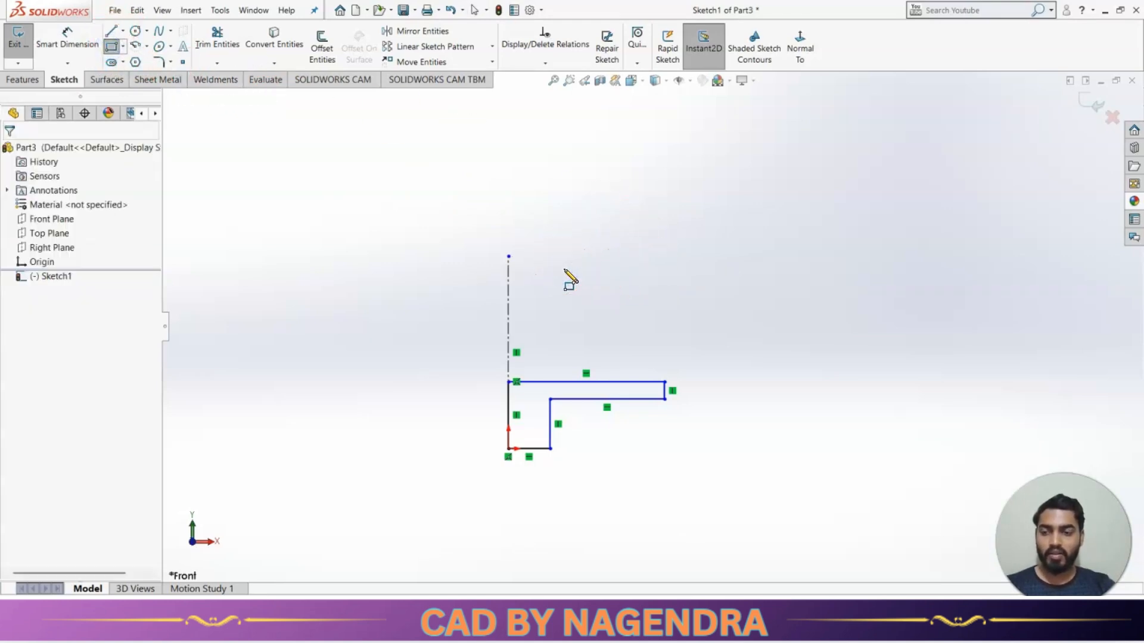
{"action": "left_click", "coordinate": [112, 49]}
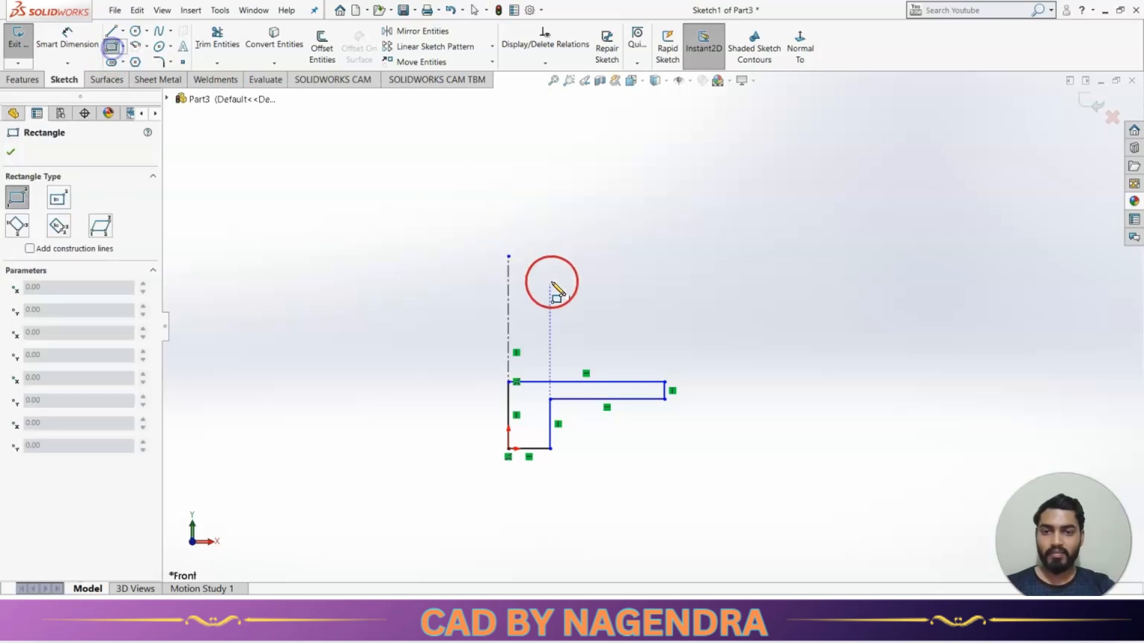
{"action": "left_click", "coordinate": [509, 257]}
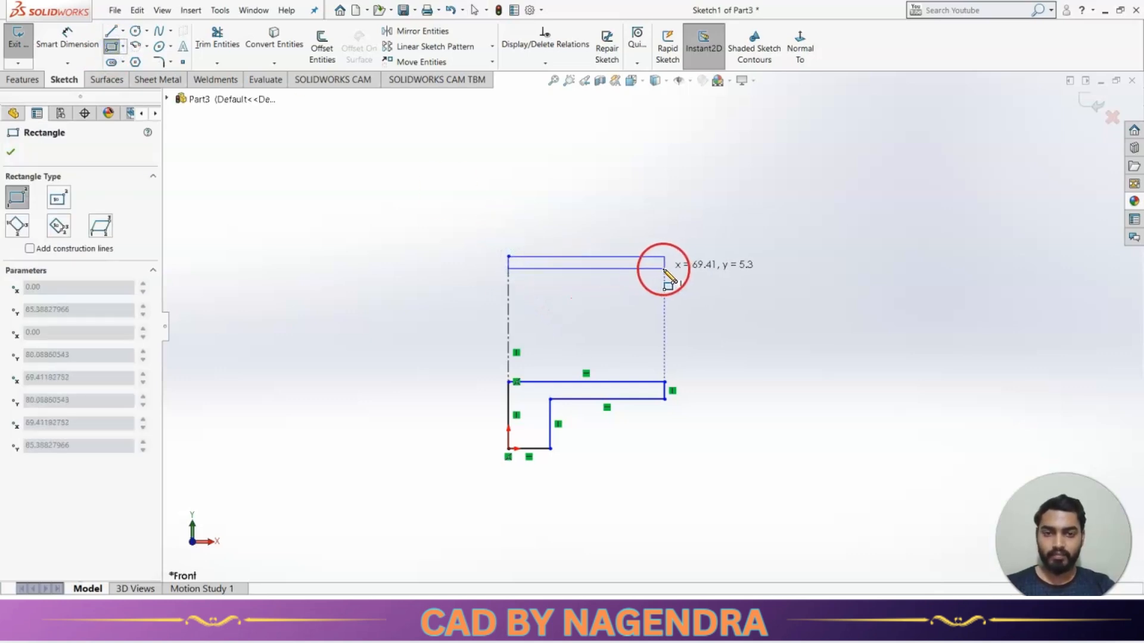
{"action": "left_click", "coordinate": [666, 268]}
{"action": "key", "text": "Escape"}
Step: Dimension the stepped profile's bottom edge at 1.5 mm and place the dimension text closer to the sketch
{"action": "left_click", "coordinate": [59, 40]}
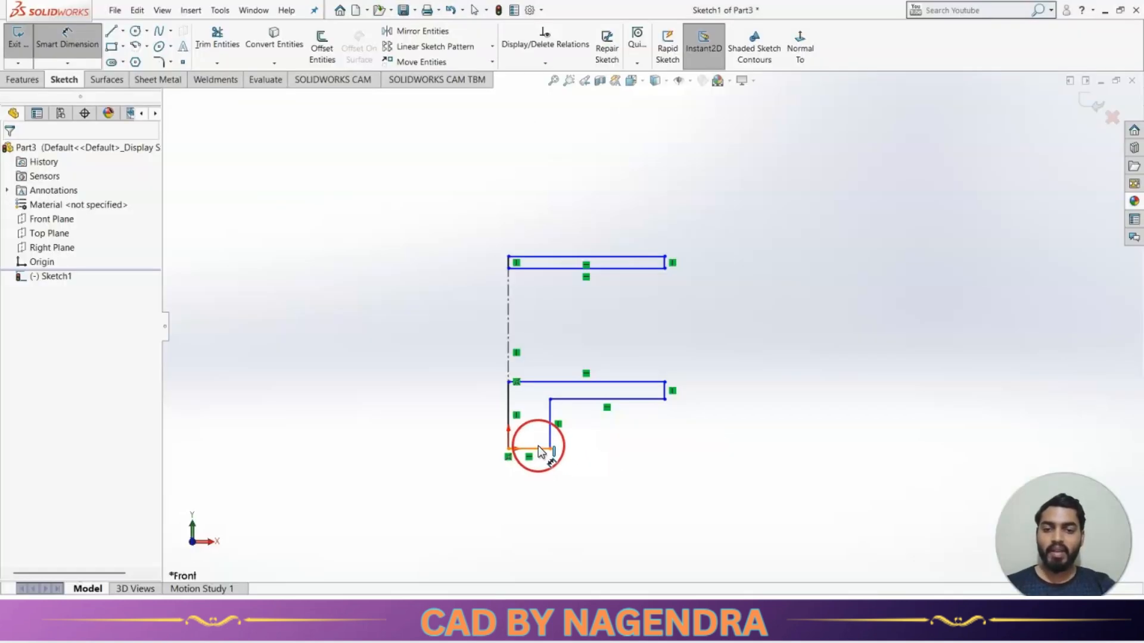
{"action": "left_click", "coordinate": [538, 448]}
{"action": "left_click", "coordinate": [603, 512]}
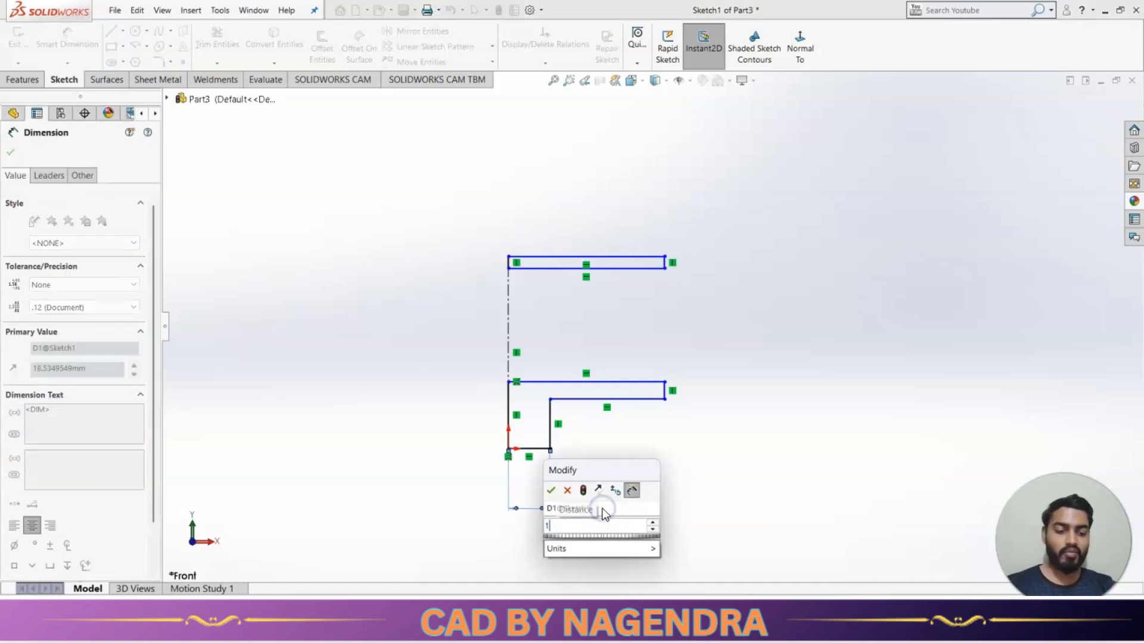
{"action": "key", "text": "Return"}
{"action": "scroll", "coordinate": [774, 393], "scroll_direction": "up", "scroll_amount": 2}
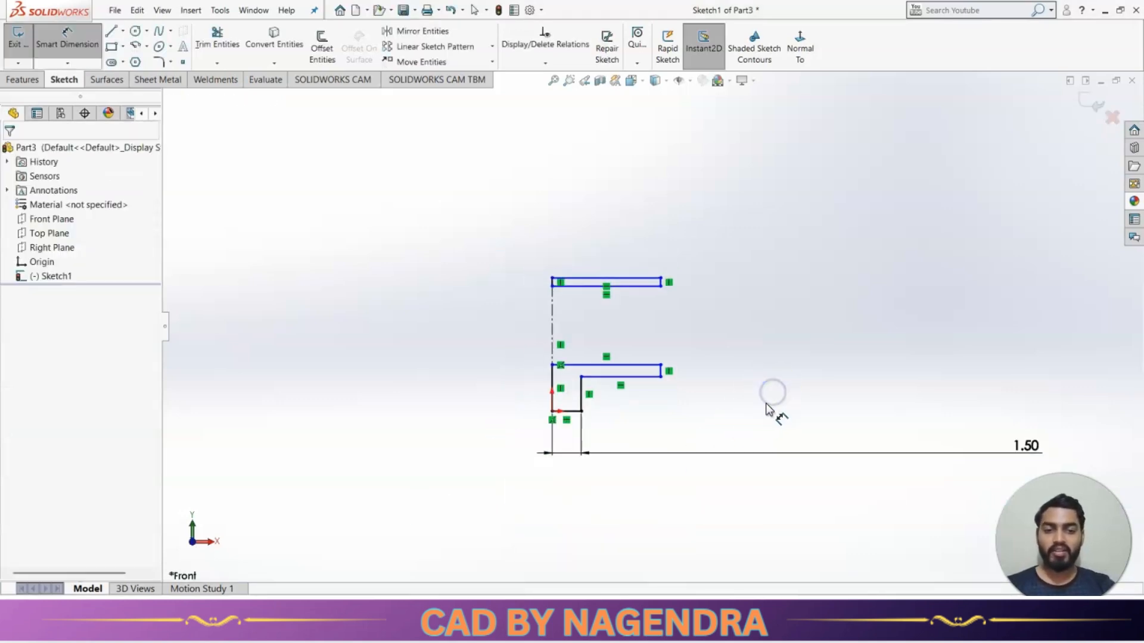
{"action": "left_click_drag", "start_coordinate": [1015, 462], "coordinate": [711, 453]}
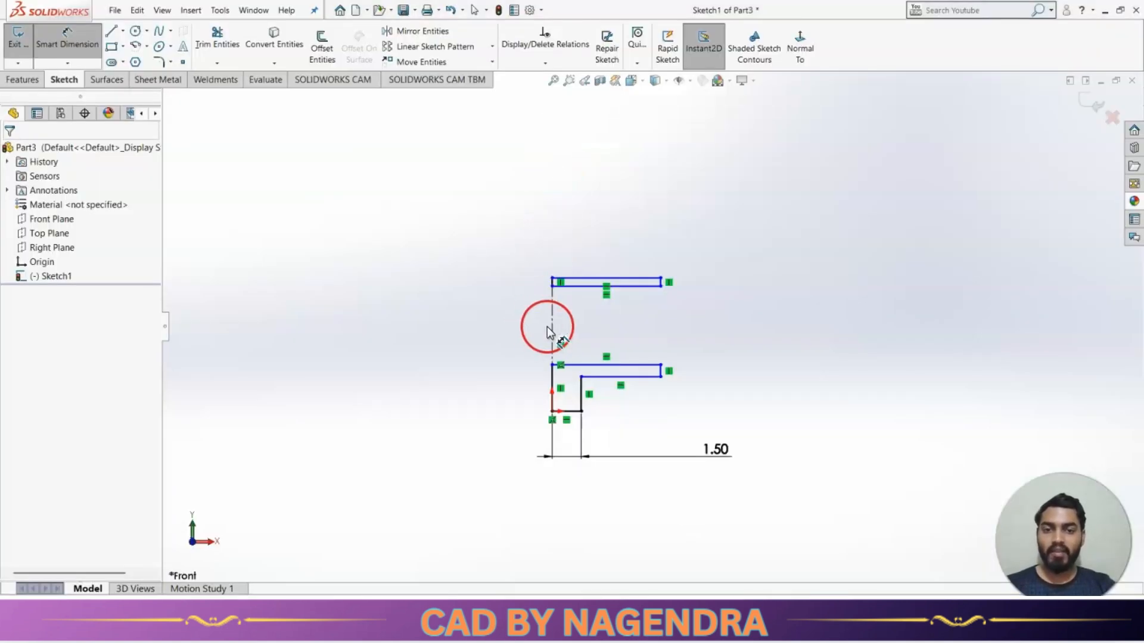
Step: Dimension the horizontal distance from the construction line to the stepped profile's outer vertical edge as 11/2 mm
{"action": "mouse_move", "coordinate": [660, 371]}
{"action": "left_mouse_down"}
{"action": "mouse_move", "coordinate": [670, 373]}
{"action": "mouse_move", "coordinate": [660, 374]}
{"action": "mouse_move", "coordinate": [637, 169]}
{"action": "left_mouse_up"}
{"action": "double_click", "coordinate": [635, 160]}
{"action": "type", "text": "11/2"}
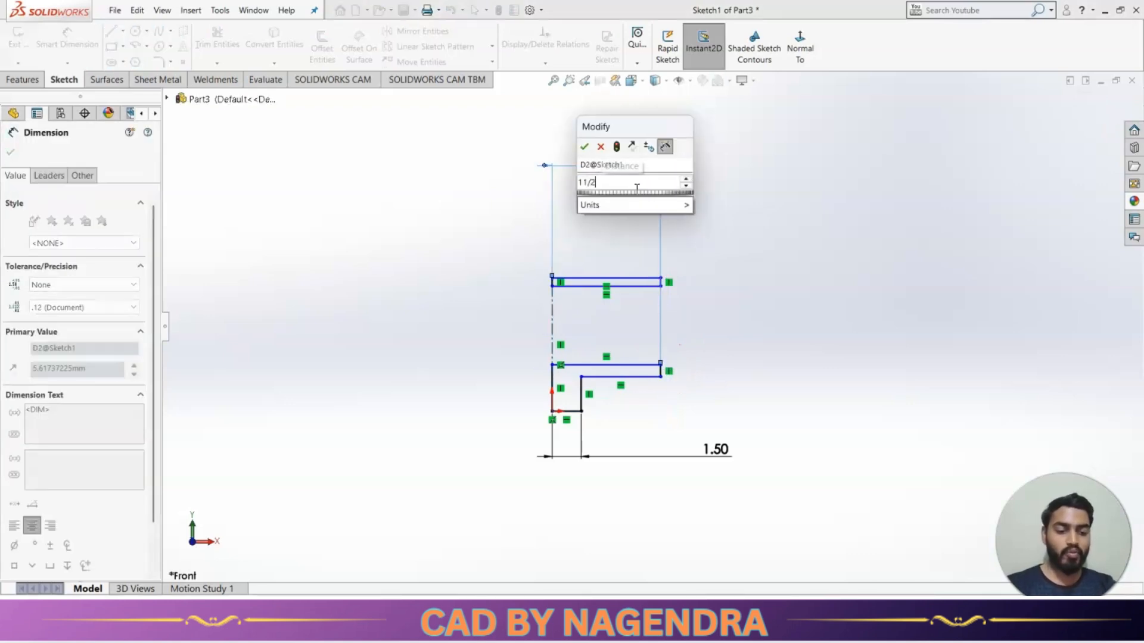
{"action": "key", "text": "Return"}
Step: Make the upper rectangle's outer corner coincident with the stepped profile's outer vertical edge
{"action": "scroll", "coordinate": [694, 292], "scroll_direction": "down", "scroll_amount": 3}
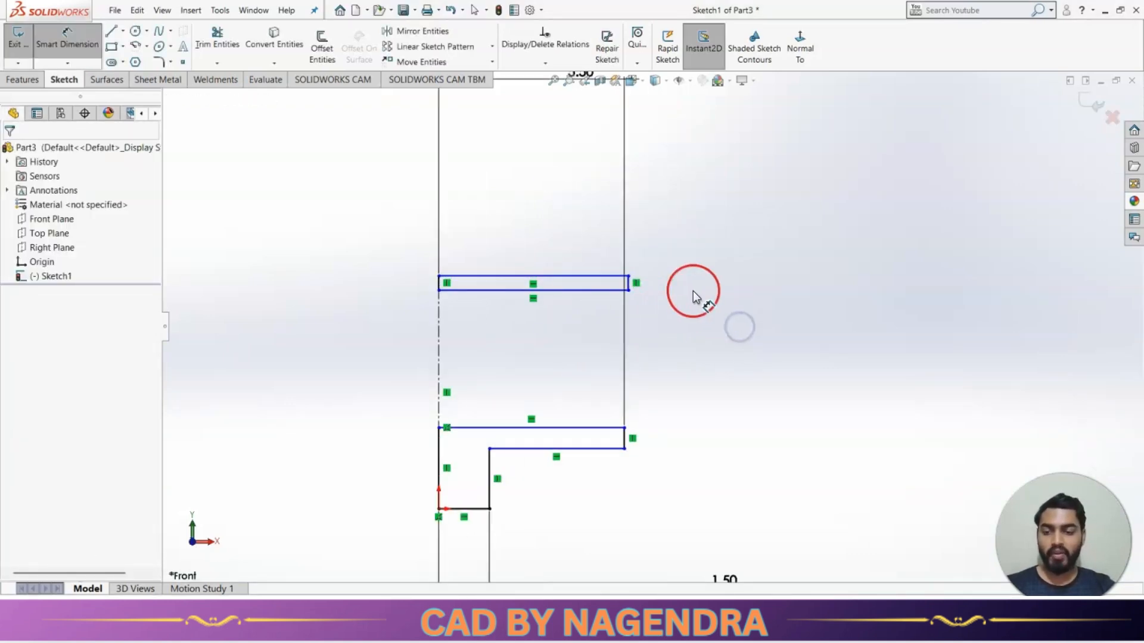
{"action": "left_click", "coordinate": [629, 279]}
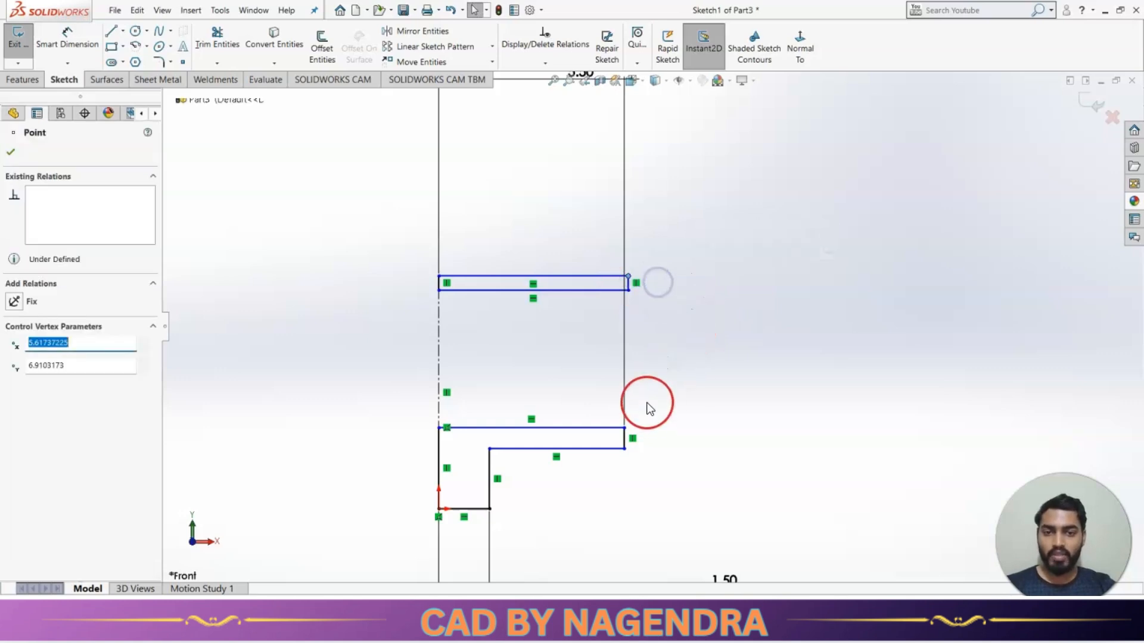
{"action": "left_click", "coordinate": [624, 439], "text": "ctrl"}
{"action": "left_click", "coordinate": [679, 381]}
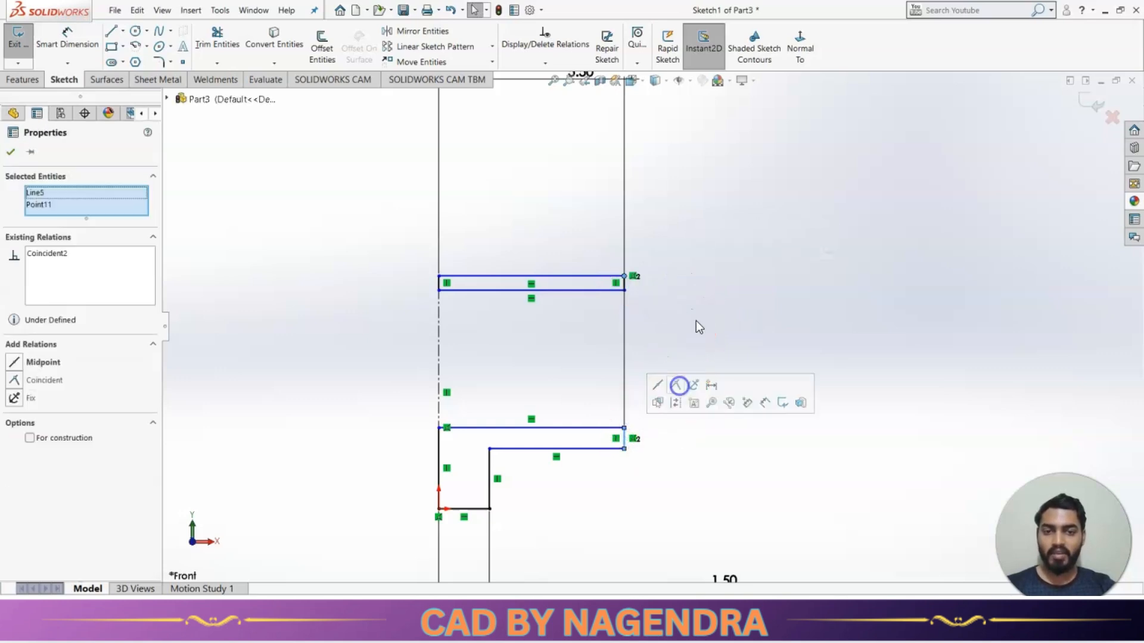
{"action": "left_click", "coordinate": [721, 282]}
{"action": "scroll", "coordinate": [774, 323], "scroll_direction": "up", "scroll_amount": 3}
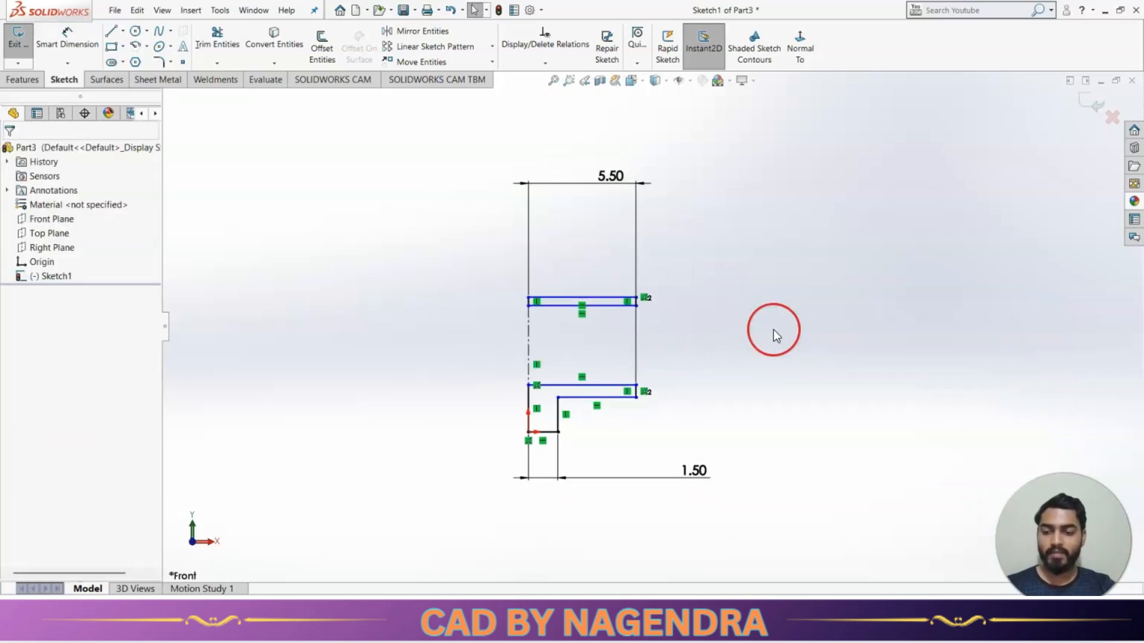
Step: Check the Blower drawing and dimension the height of the stepped profile's lower vertical edge as 2.5 mm
{"action": "left_click", "coordinate": [78, 38]}
{"action": "key", "text": "alt+Tab"}
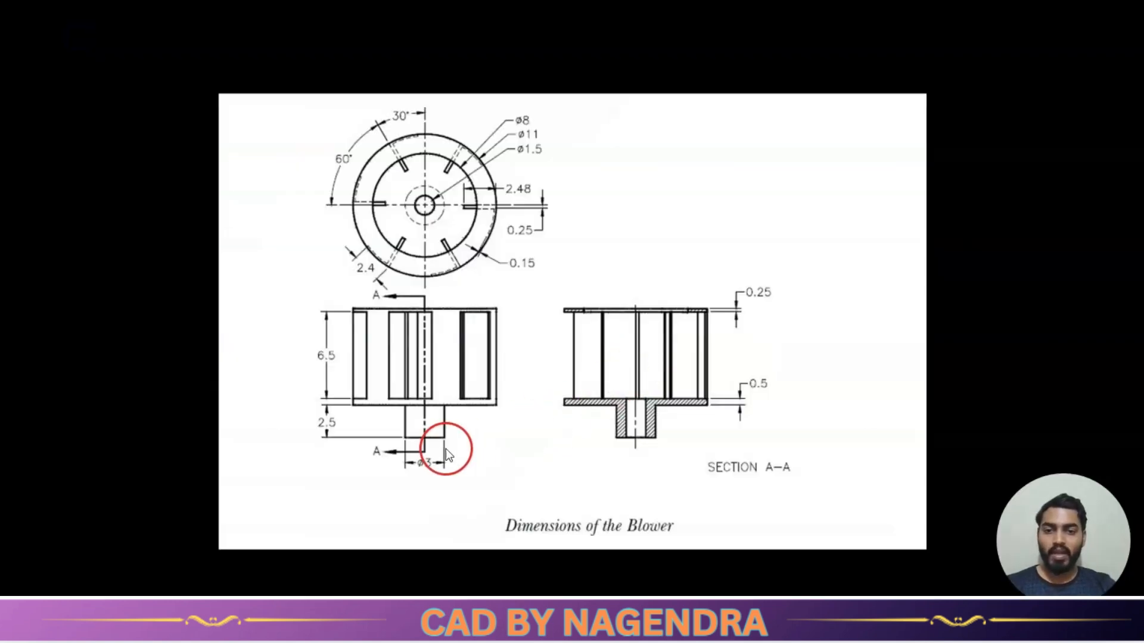
{"action": "key", "text": "alt+Tab"}
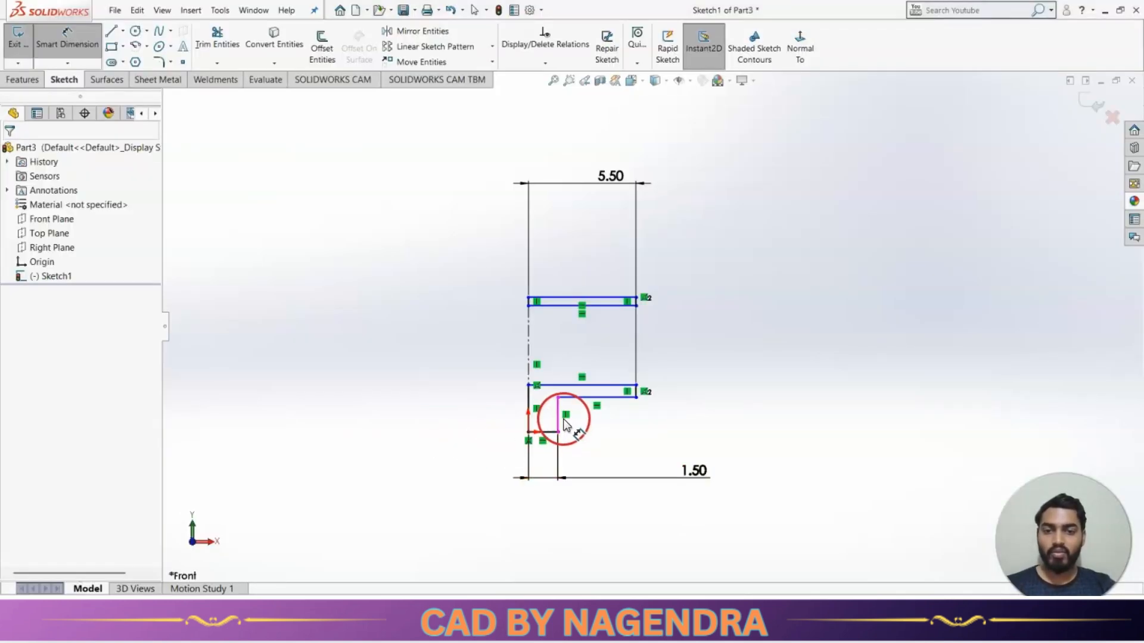
{"action": "left_click", "coordinate": [563, 420]}
{"action": "left_click", "coordinate": [791, 356]}
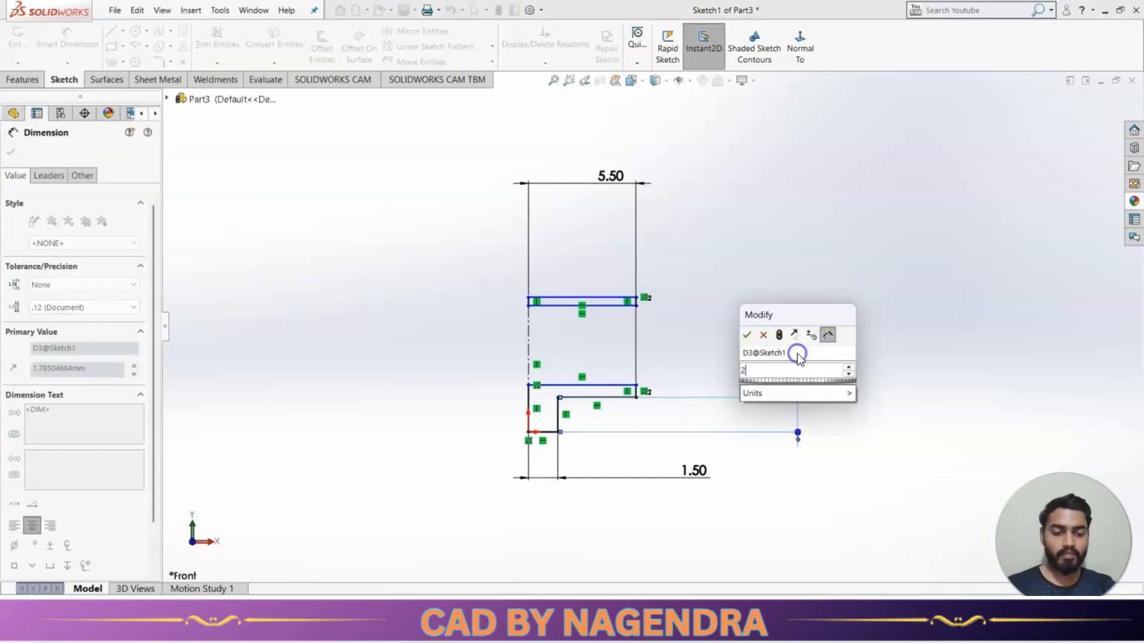
{"action": "left_click", "coordinate": [862, 434]}
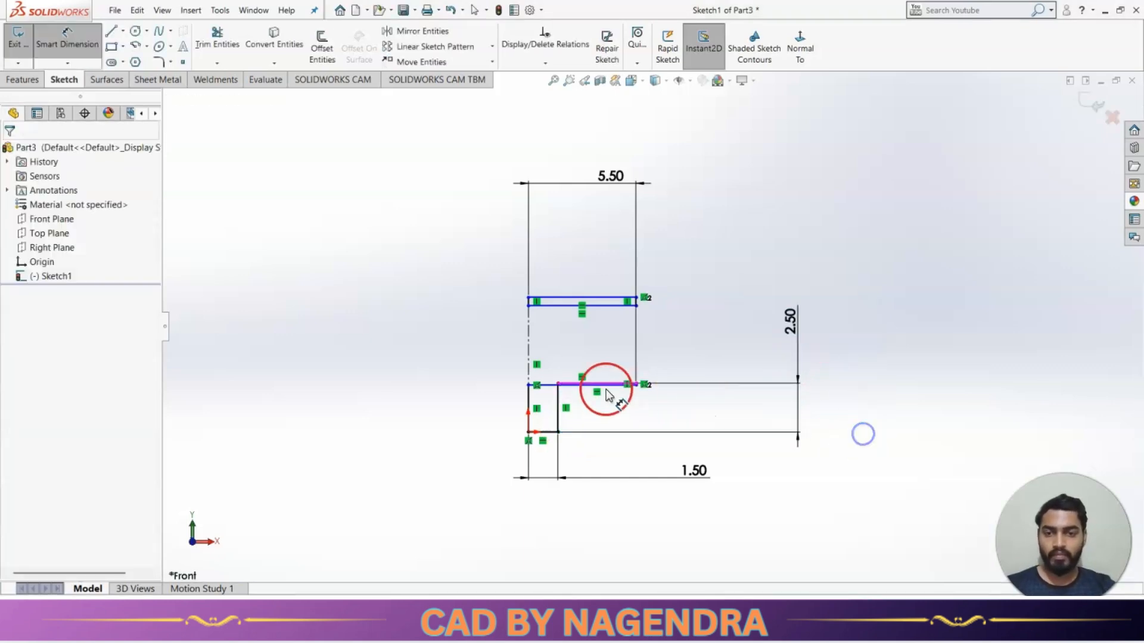
Step: Pull the stepped profile's top edge up above the flange's lower edge and dimension the flange thickness at 0.5 mm
{"action": "key", "text": "Escape"}
{"action": "left_click", "coordinate": [543, 387]}
{"action": "left_click", "coordinate": [620, 327]}
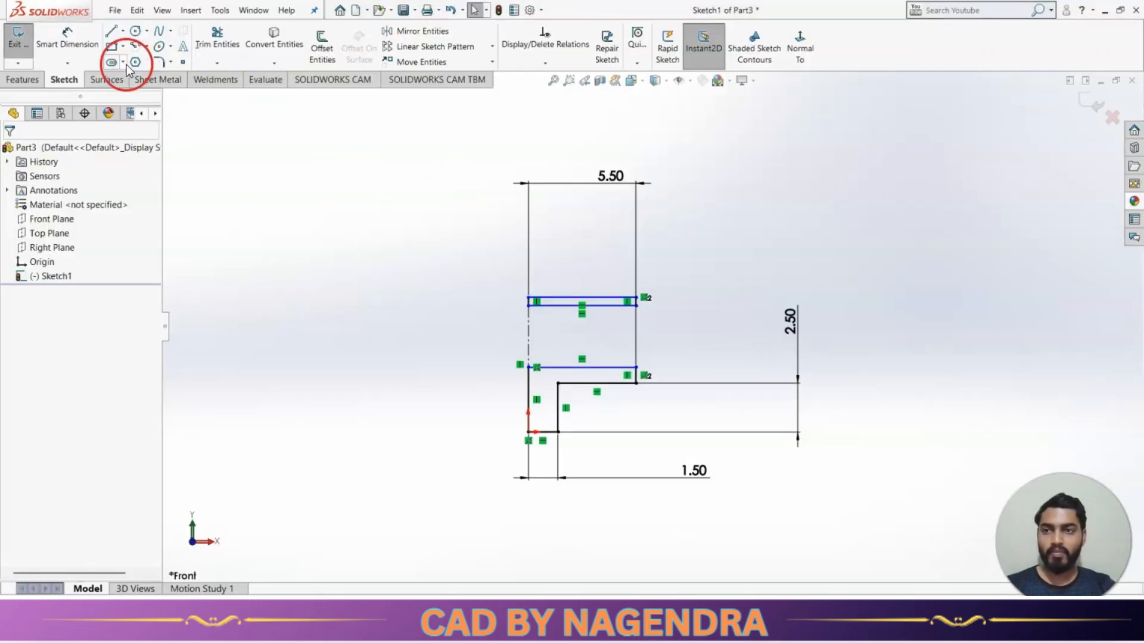
{"action": "left_click", "coordinate": [67, 37]}
{"action": "left_click", "coordinate": [636, 375]}
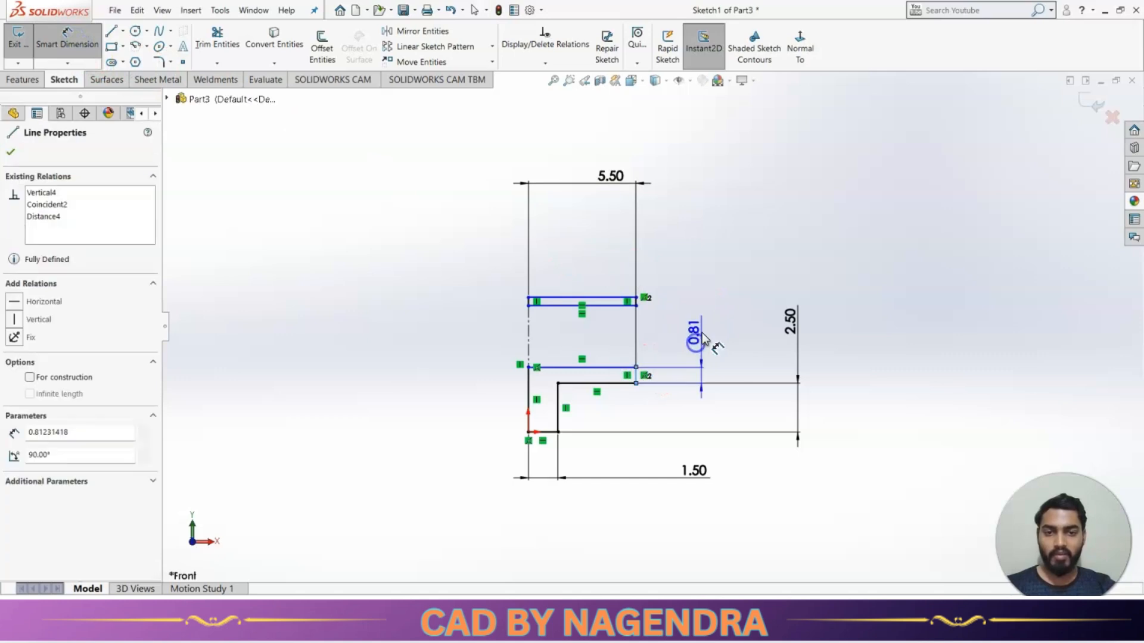
{"action": "left_click", "coordinate": [702, 333]}
{"action": "type", "text": ".5"}
{"action": "key", "text": "Return"}
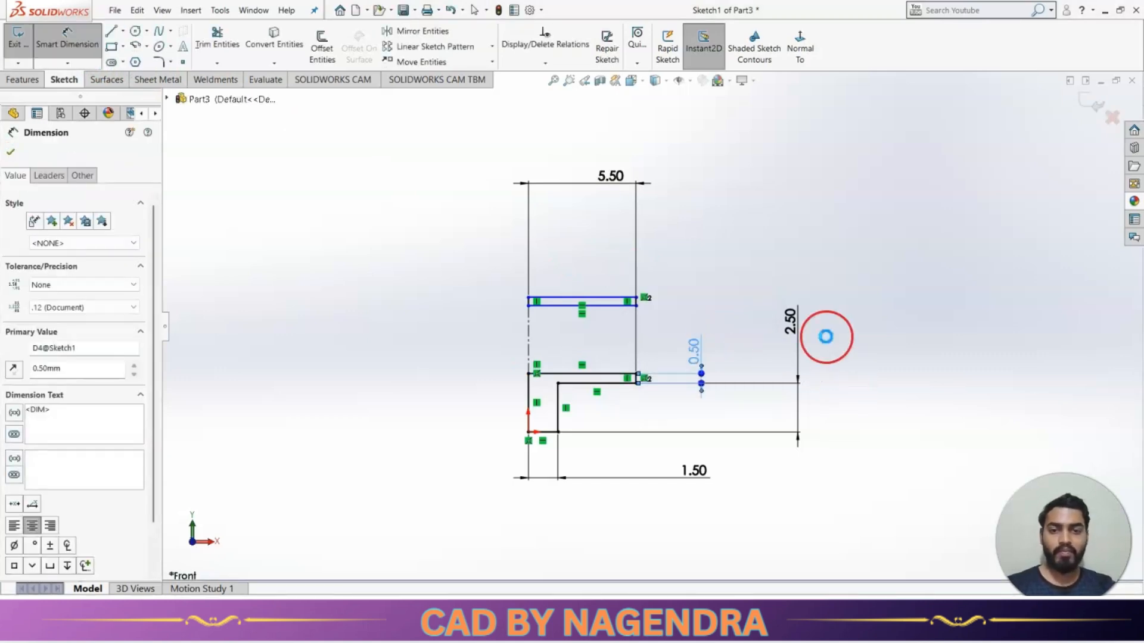
{"action": "left_click", "coordinate": [849, 375]}
Step: Dimension the upper rectangle's thickness at 0.25 mm
{"action": "left_click", "coordinate": [606, 305]}
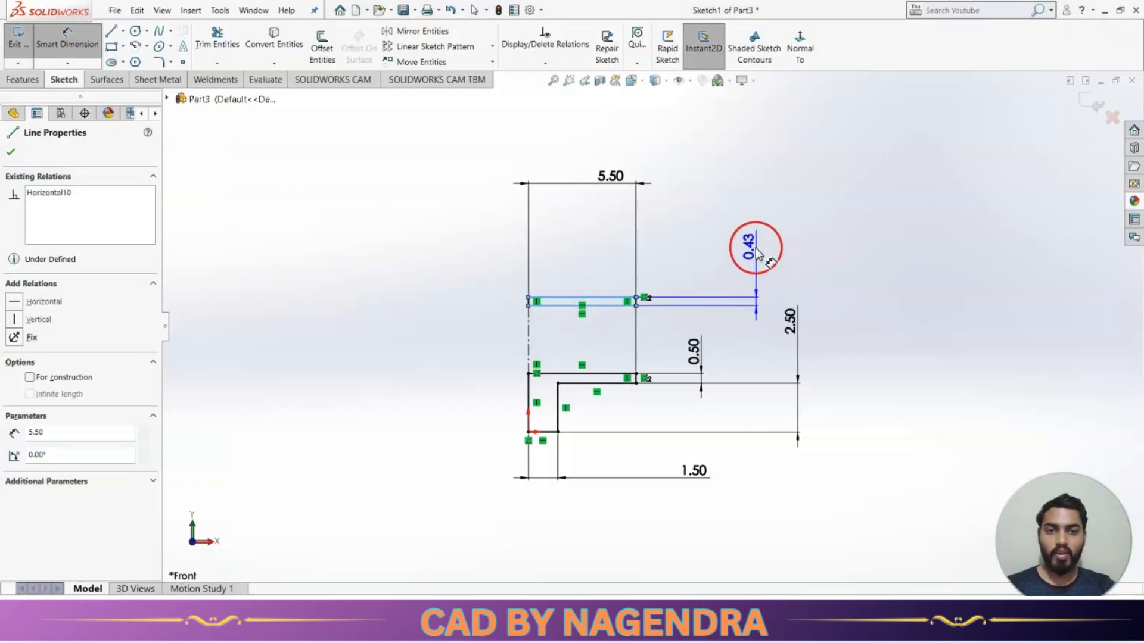
{"action": "left_click", "coordinate": [753, 247]}
{"action": "type", "text": ".25"}
{"action": "left_click", "coordinate": [845, 344]}
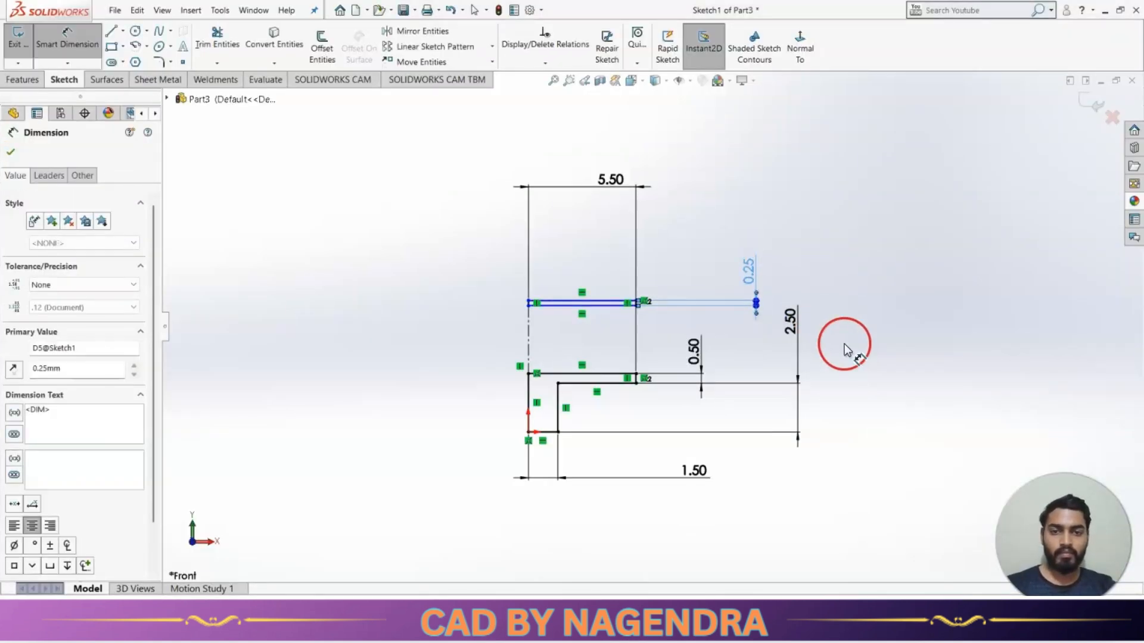
{"action": "left_click", "coordinate": [844, 345]}
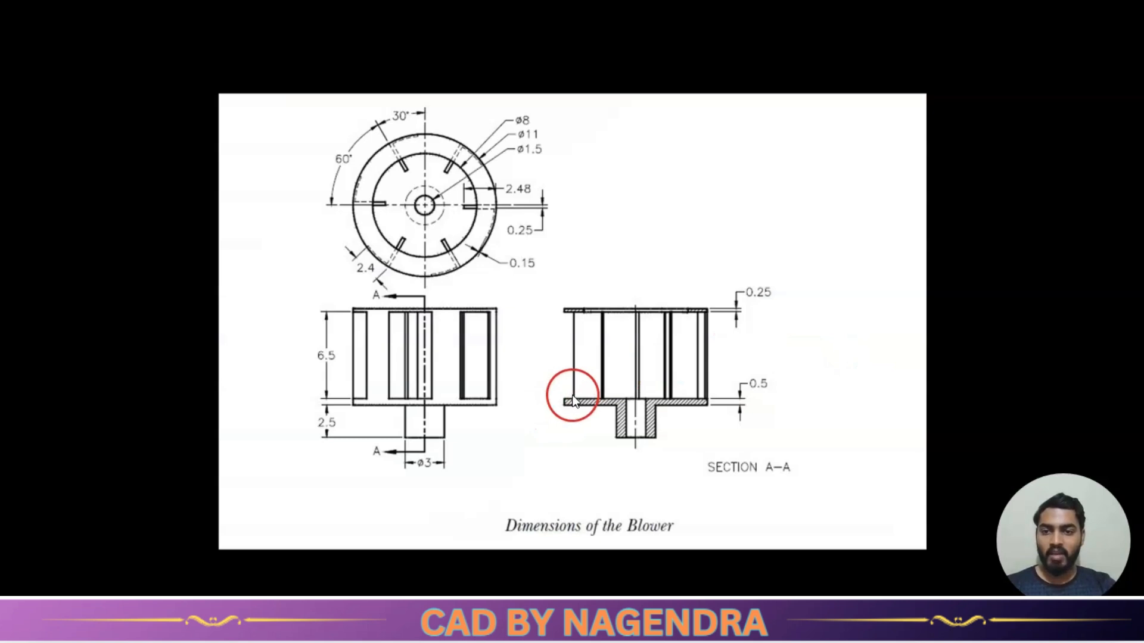
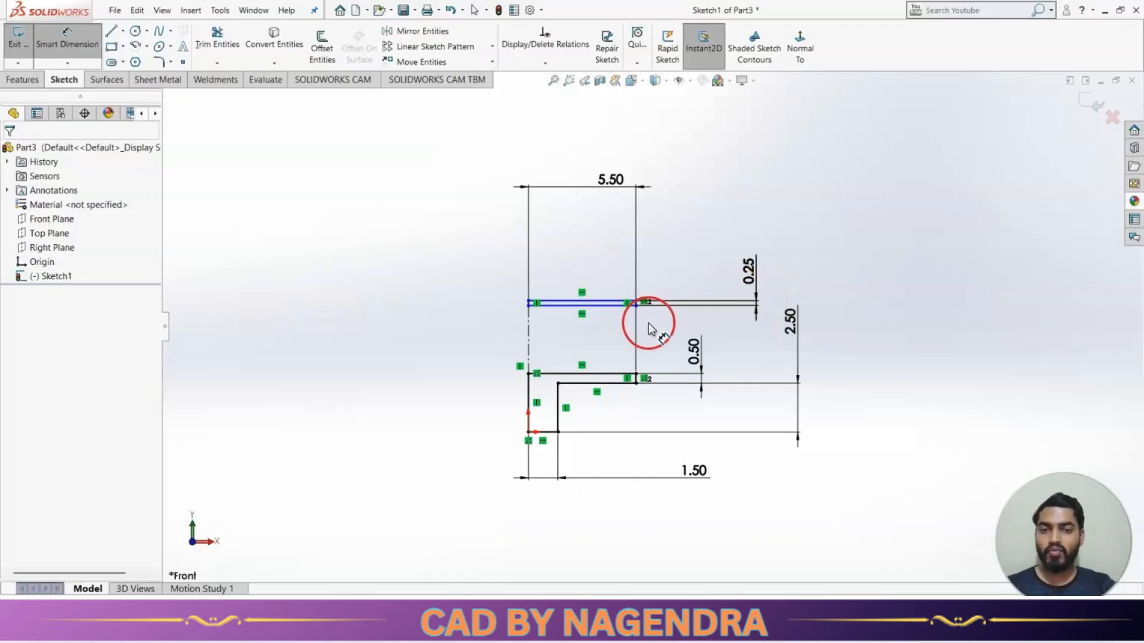
Step: Dimension the distance from the flange's lower edge to the upper rectangle at 7.25 mm and exit the sketch
{"action": "key", "text": "alt+Tab"}
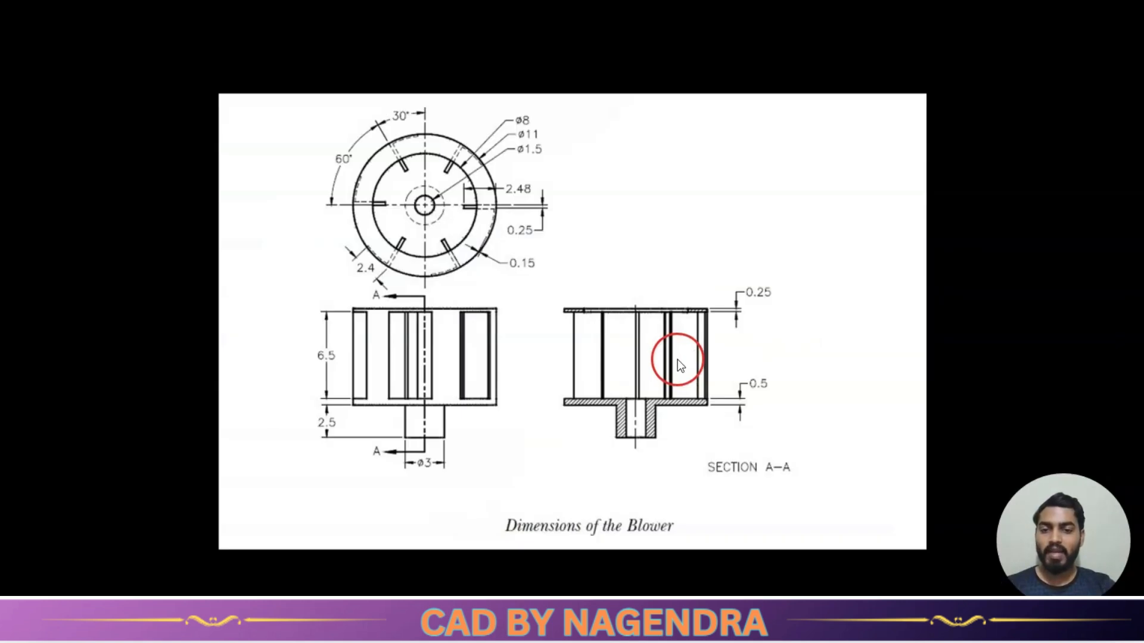
{"action": "key", "text": "alt+Tab"}
{"action": "left_click", "coordinate": [623, 384]}
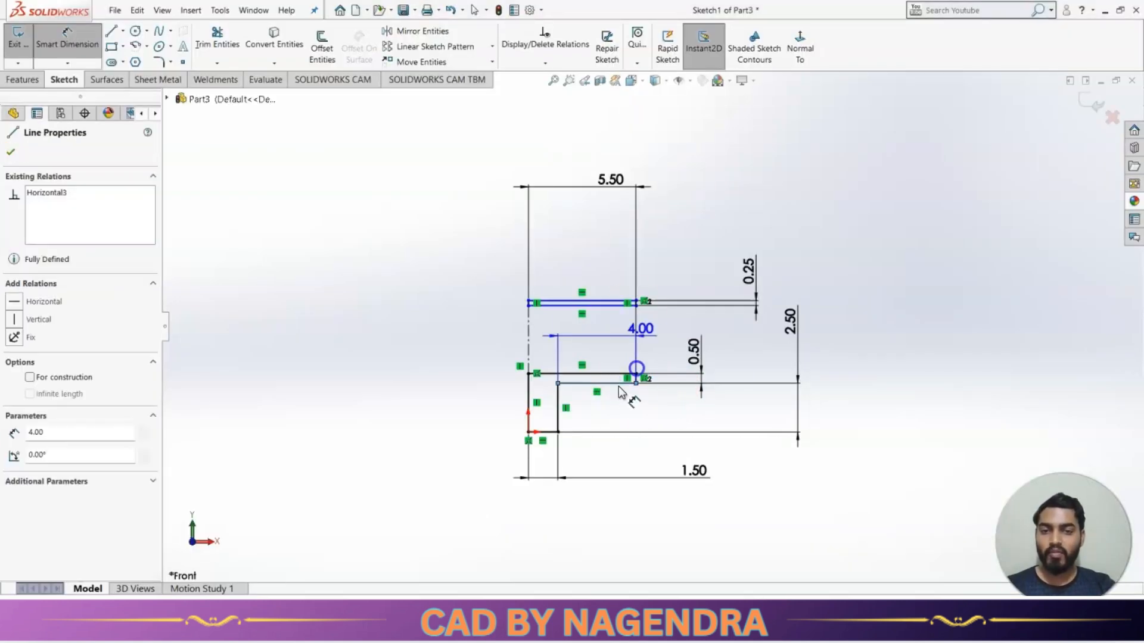
{"action": "left_click", "coordinate": [618, 303]}
{"action": "left_click", "coordinate": [420, 315]}
{"action": "type", "text": "7.25"}
{"action": "key", "text": "Return"}
{"action": "left_click", "coordinate": [777, 382]}
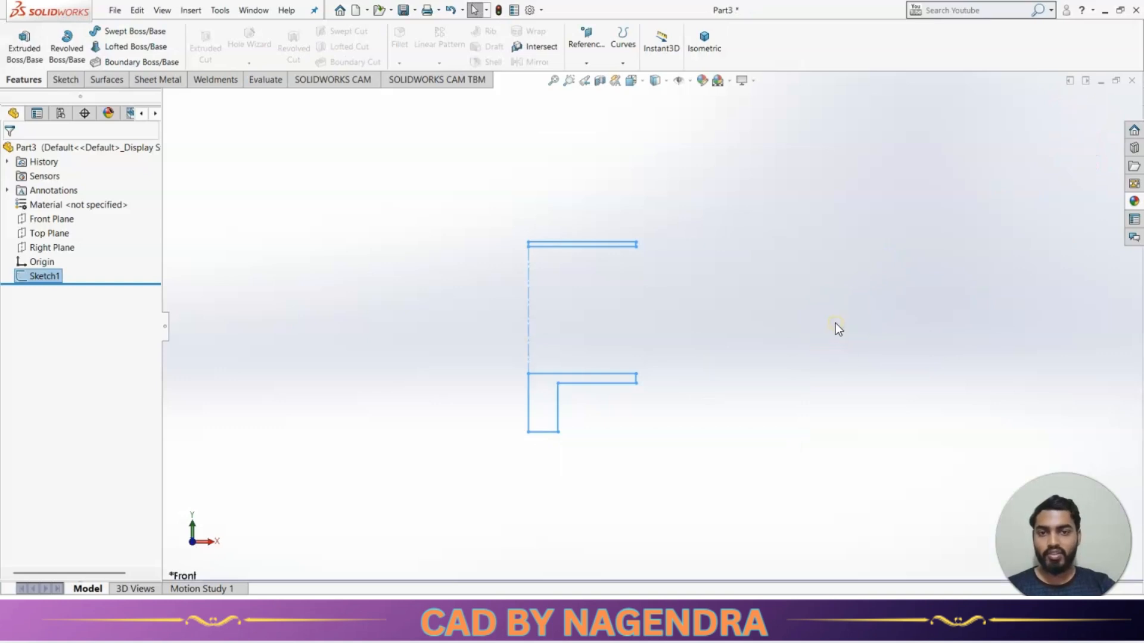
Step: Revolve the sketched profiles about the vertical construction line into solid discs with a lower hub
{"action": "left_click", "coordinate": [67, 55]}
{"action": "middle_click_drag", "start_coordinate": [552, 312], "coordinate": [632, 269]}
{"action": "left_click", "coordinate": [11, 153]}
{"action": "middle_click_drag", "start_coordinate": [256, 237], "coordinate": [334, 307]}
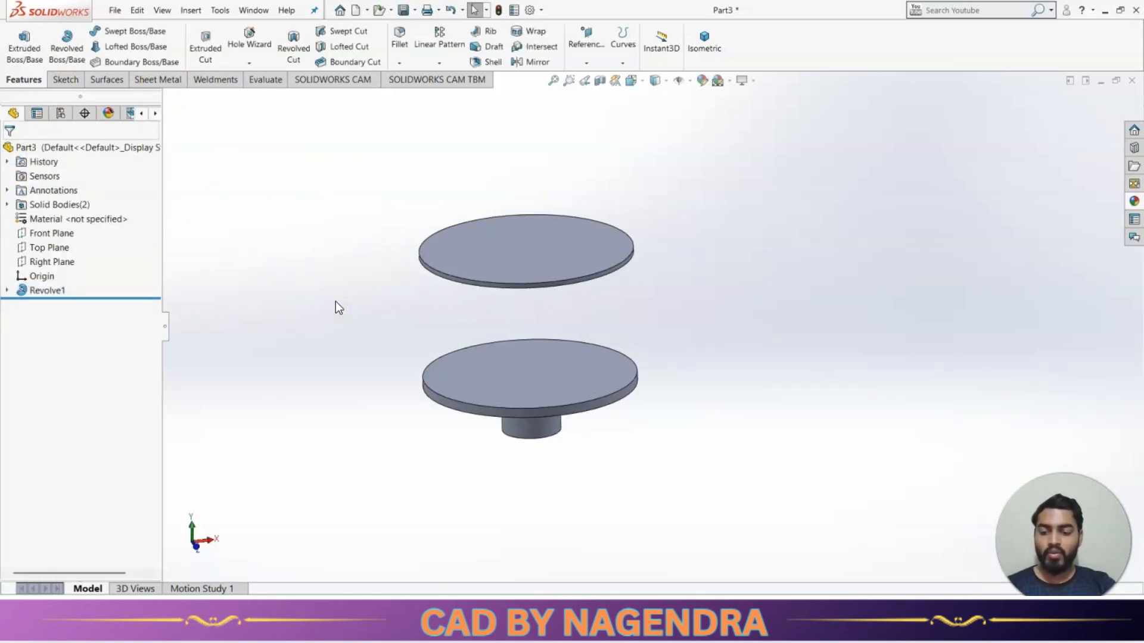
Step: Look through the assembly's reference images and review the Blower dimension drawing
{"action": "key", "text": "alt+Tab"}
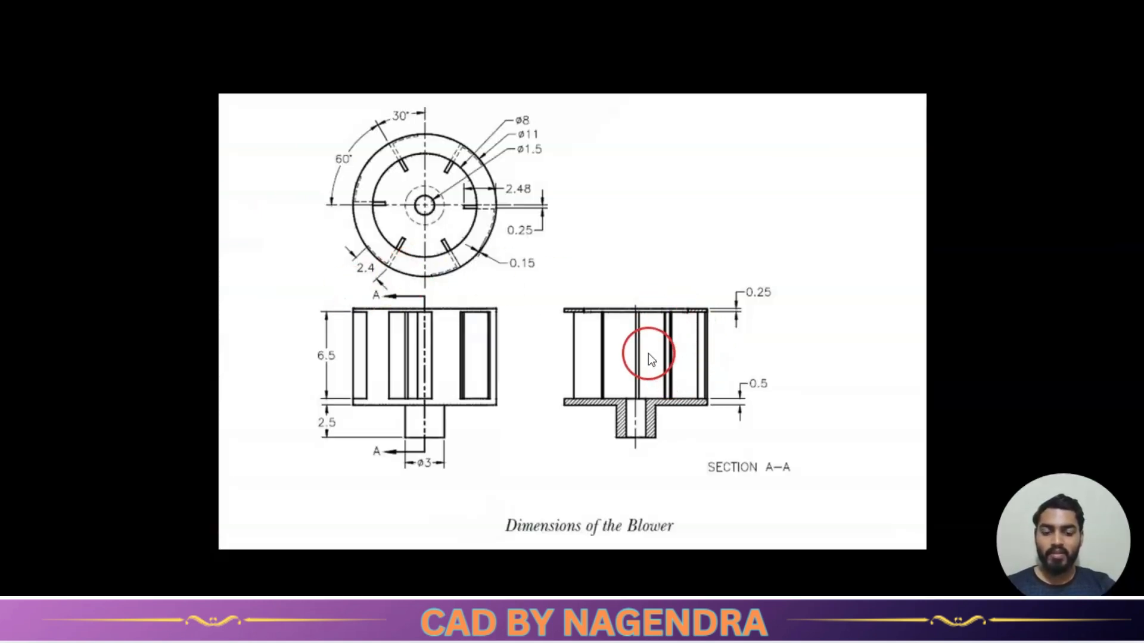
{"action": "key", "text": "Right"}
{"action": "key", "text": "Right"}
{"action": "key", "text": "Right"}
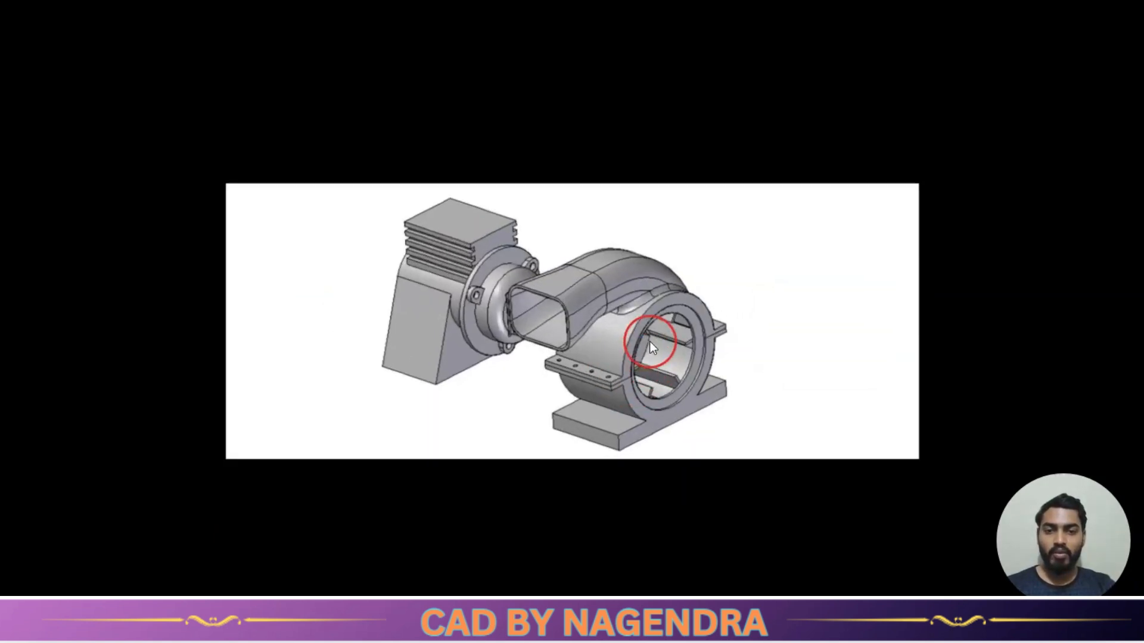
{"action": "left_click", "coordinate": [666, 358]}
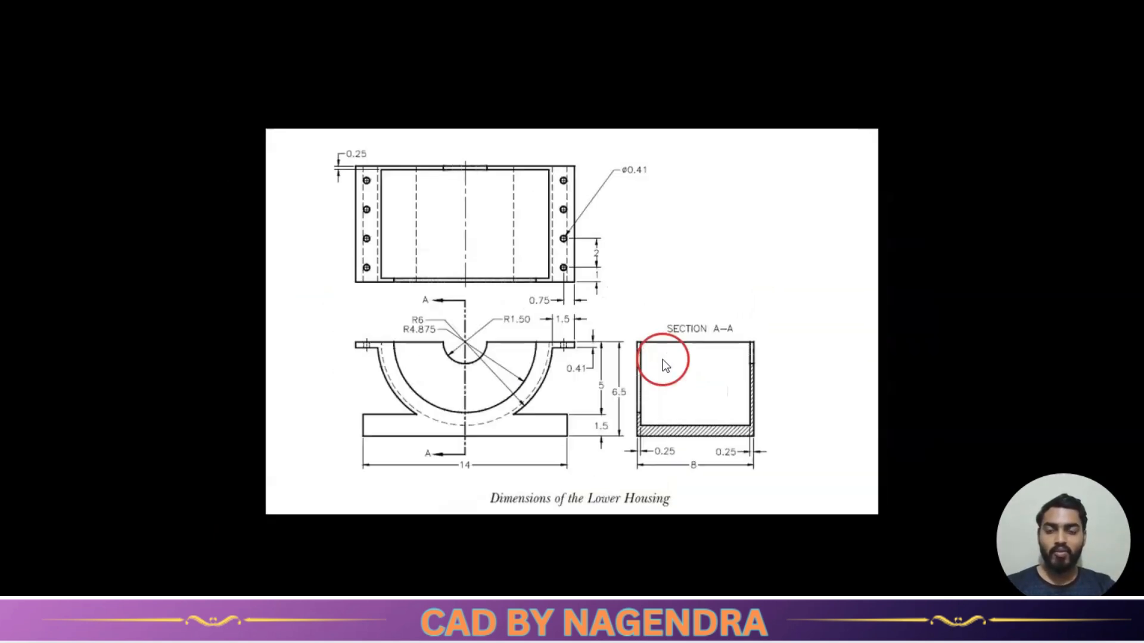
{"action": "key", "text": "Left"}
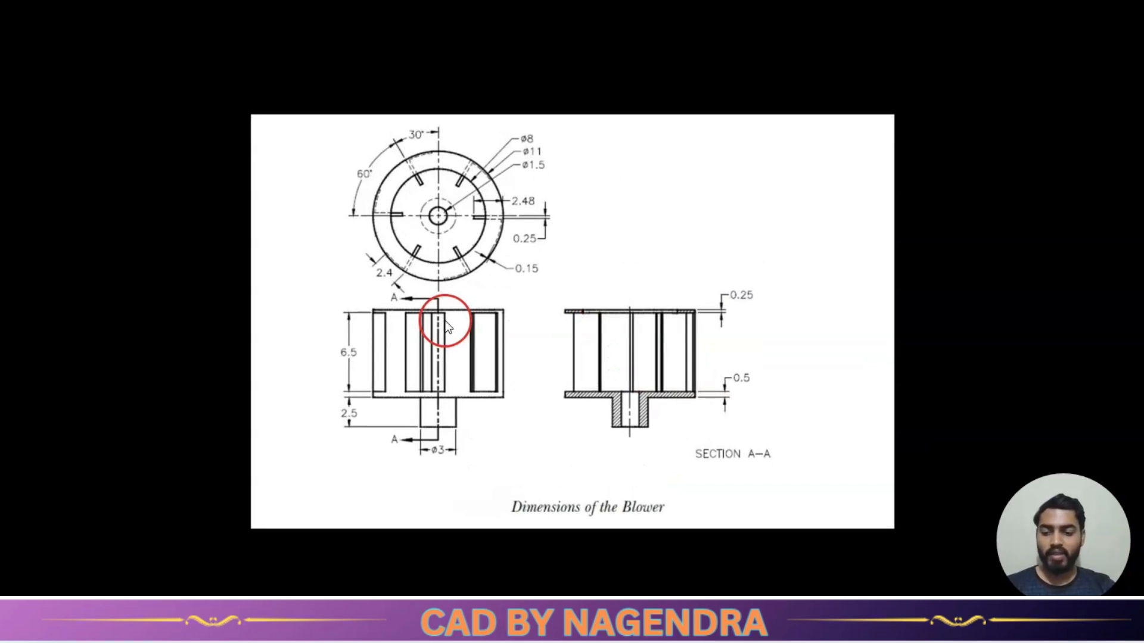
{"action": "key", "text": "alt+Tab"}
Step: Start a sketch on the lower disc's upper face and convert the face's circular edge into the sketch
{"action": "left_click", "coordinate": [567, 351]}
{"action": "left_click", "coordinate": [608, 328]}
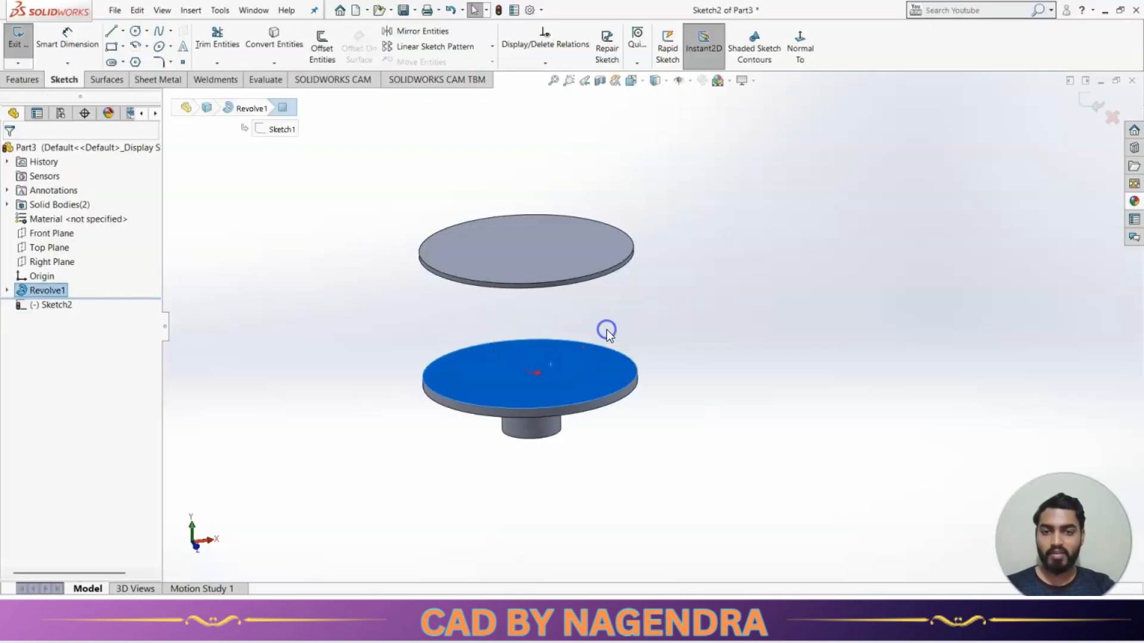
{"action": "left_click", "coordinate": [806, 51]}
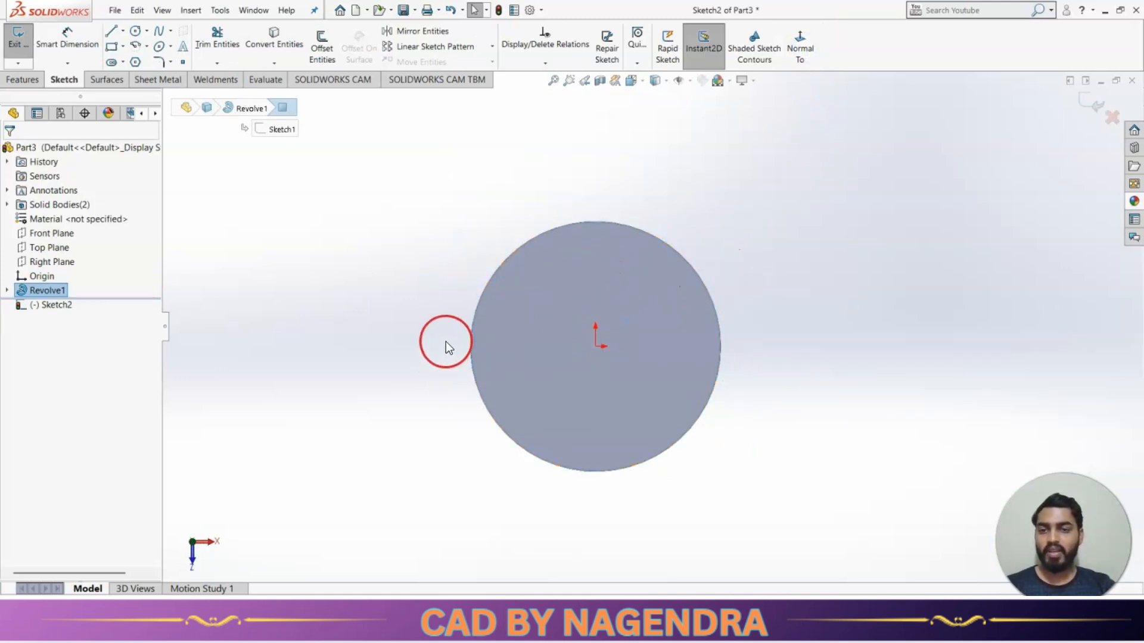
{"action": "middle_click_drag", "start_coordinate": [742, 334], "coordinate": [743, 177]}
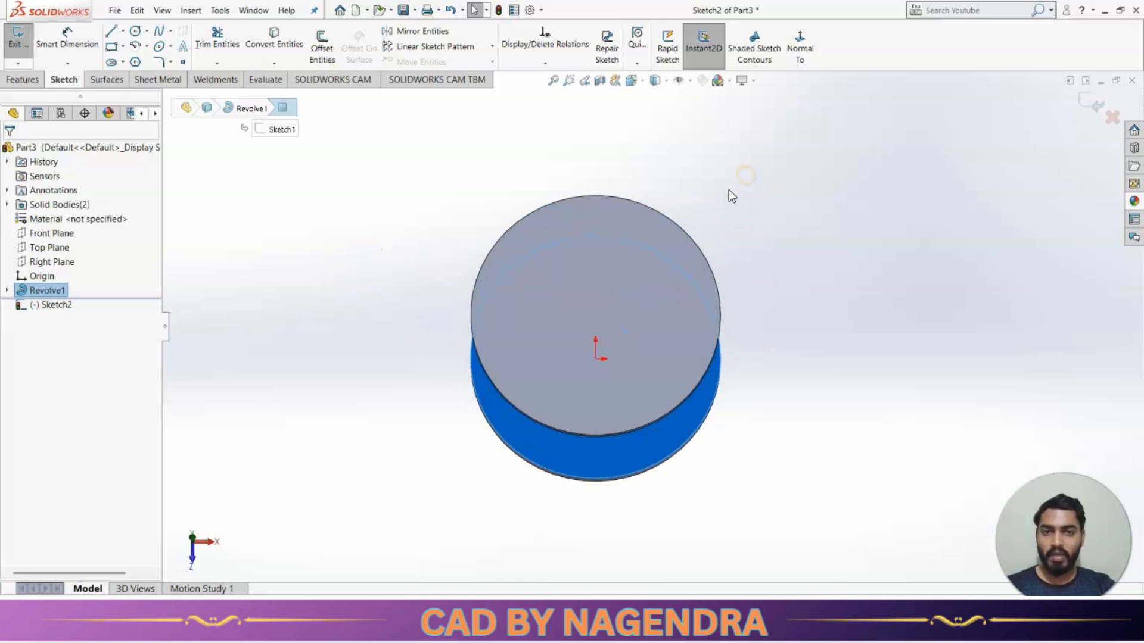
{"action": "left_click", "coordinate": [274, 39]}
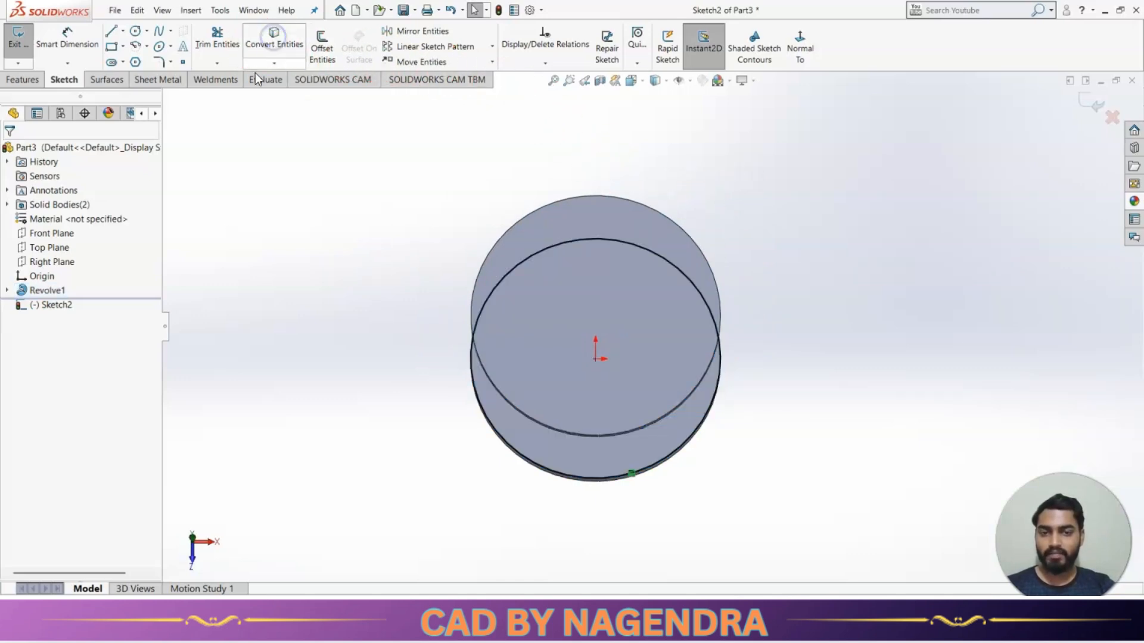
{"action": "left_click", "coordinate": [802, 51]}
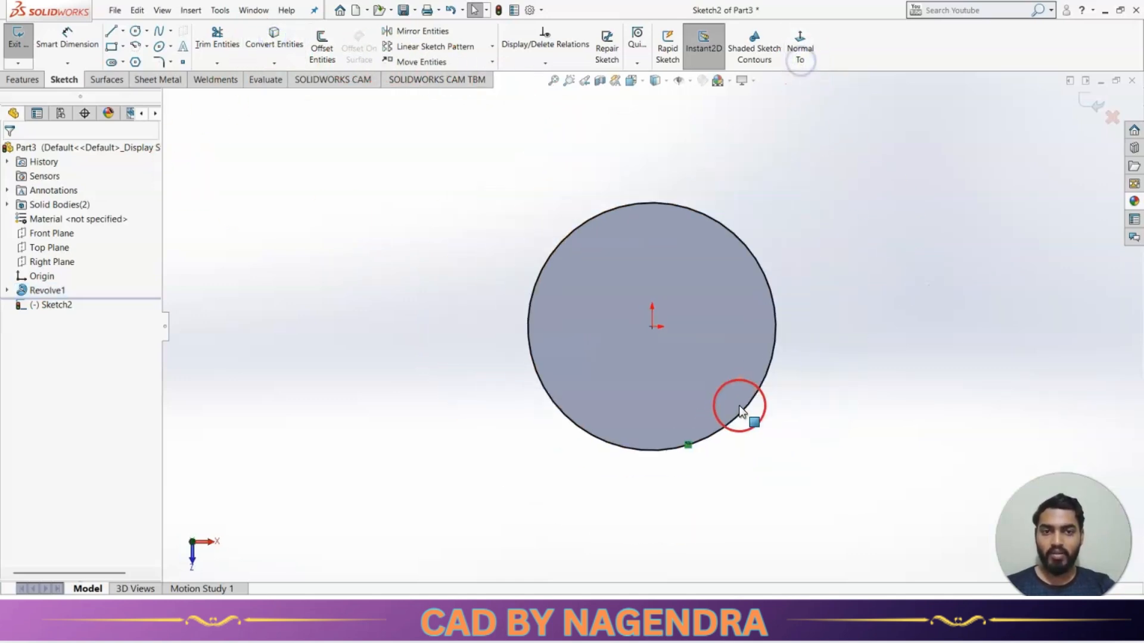
{"action": "scroll", "coordinate": [833, 192], "scroll_direction": "down", "scroll_amount": 1}
Step: Following the Blower drawing, sketch the blade profile: a thin horizontal strip from the disc's edge, an inner arc of about 4.5 mm radius and a short end line
{"action": "key", "text": "alt+Tab"}
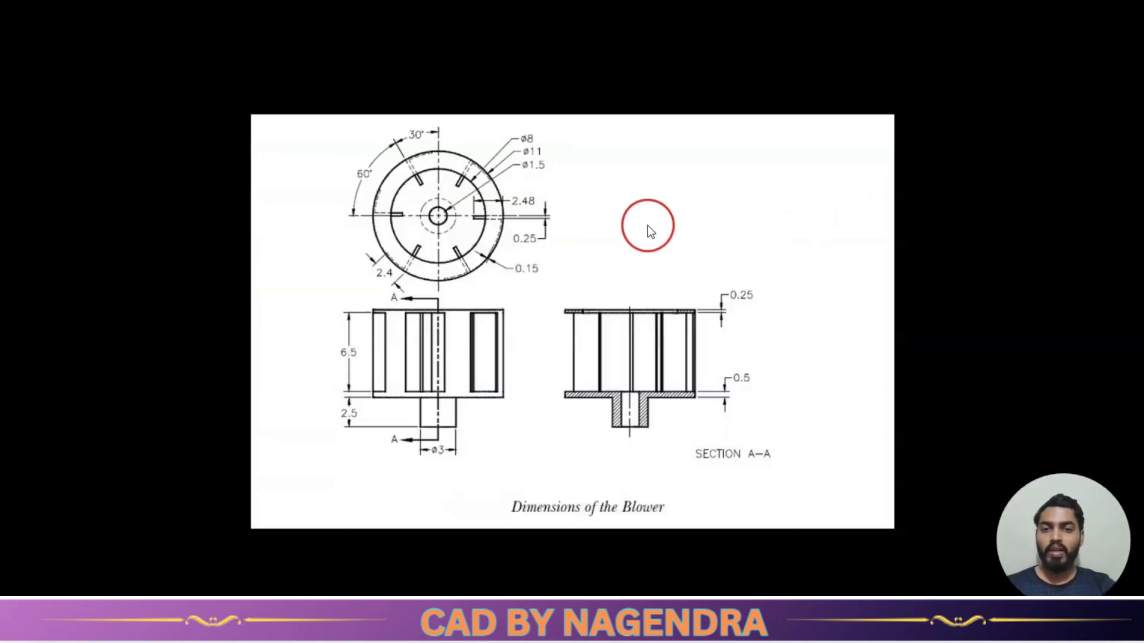
{"action": "scroll", "coordinate": [505, 181], "scroll_direction": "up", "scroll_amount": 3}
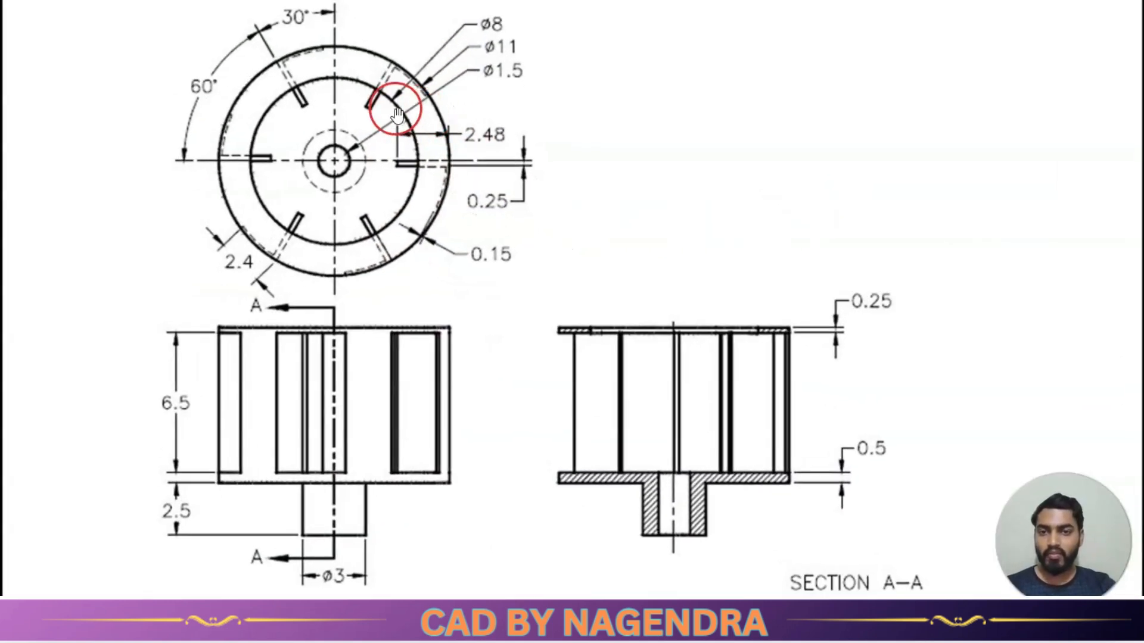
{"action": "key", "text": "alt+Tab"}
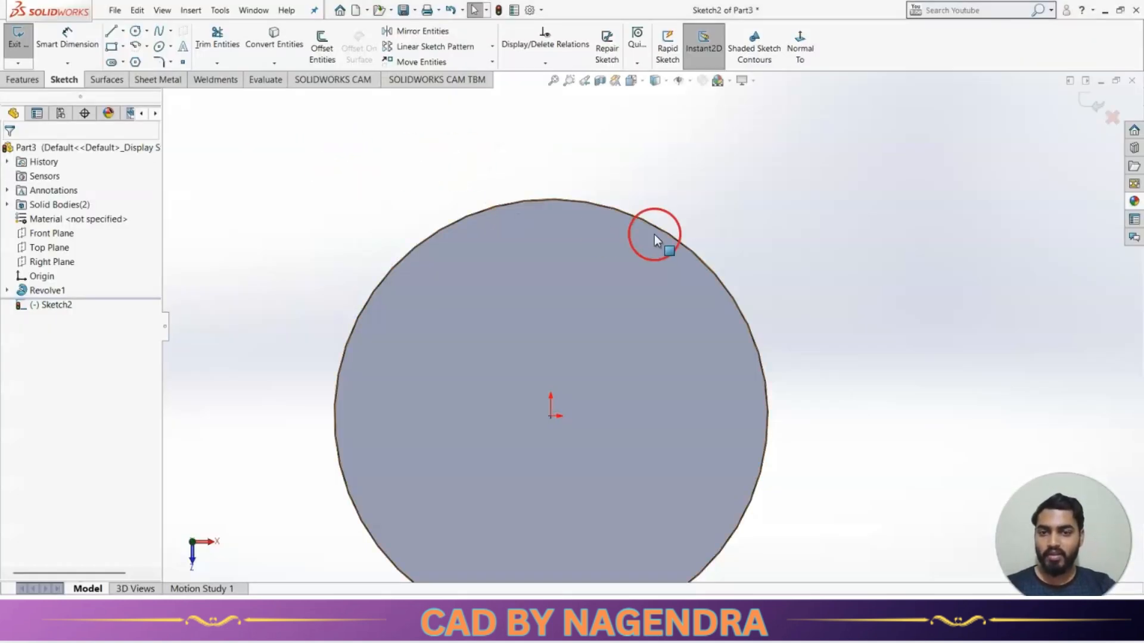
{"action": "scroll", "coordinate": [654, 227], "scroll_direction": "down", "scroll_amount": 1}
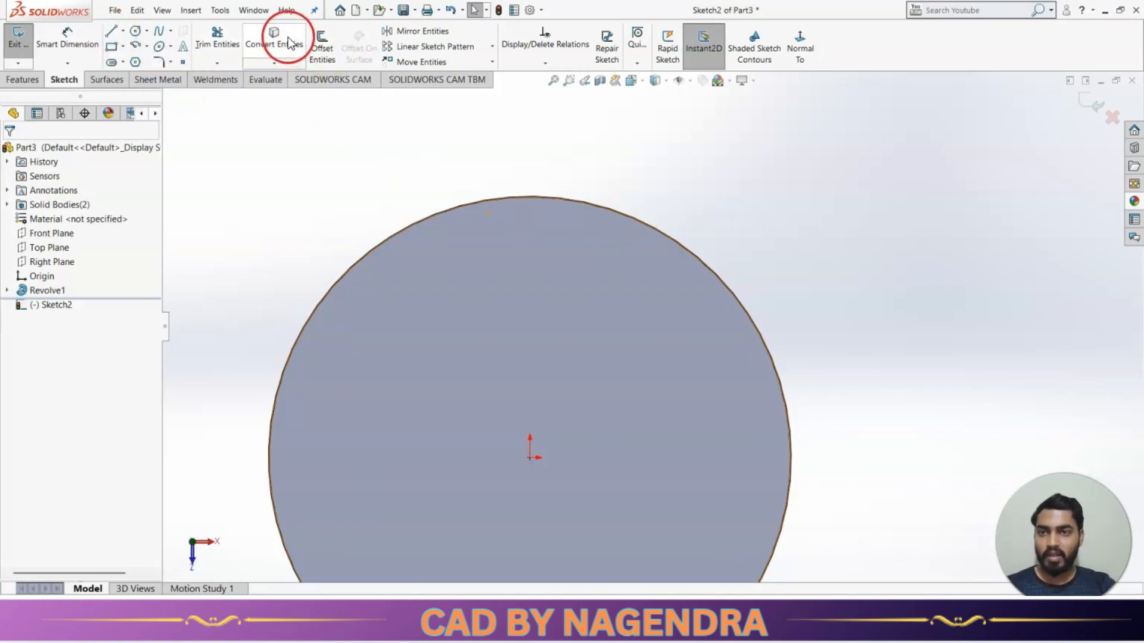
{"action": "scroll", "coordinate": [709, 381], "scroll_direction": "up", "scroll_amount": 3}
{"action": "scroll", "coordinate": [713, 410], "scroll_direction": "down", "scroll_amount": 1}
{"action": "left_click", "coordinate": [109, 34]}
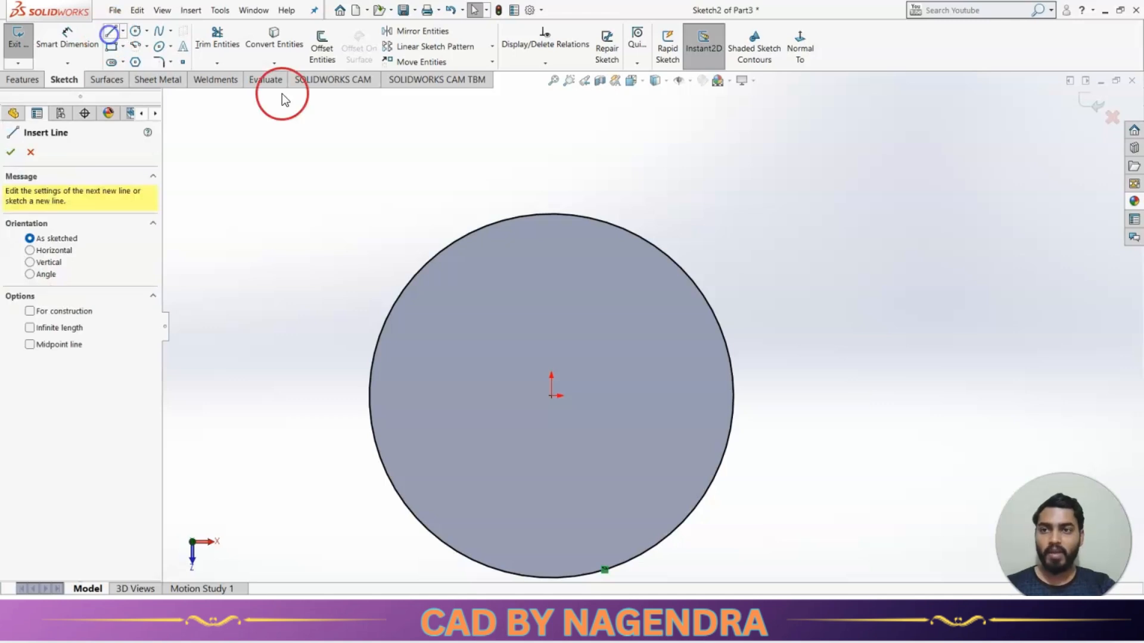
{"action": "left_click", "coordinate": [732, 396]}
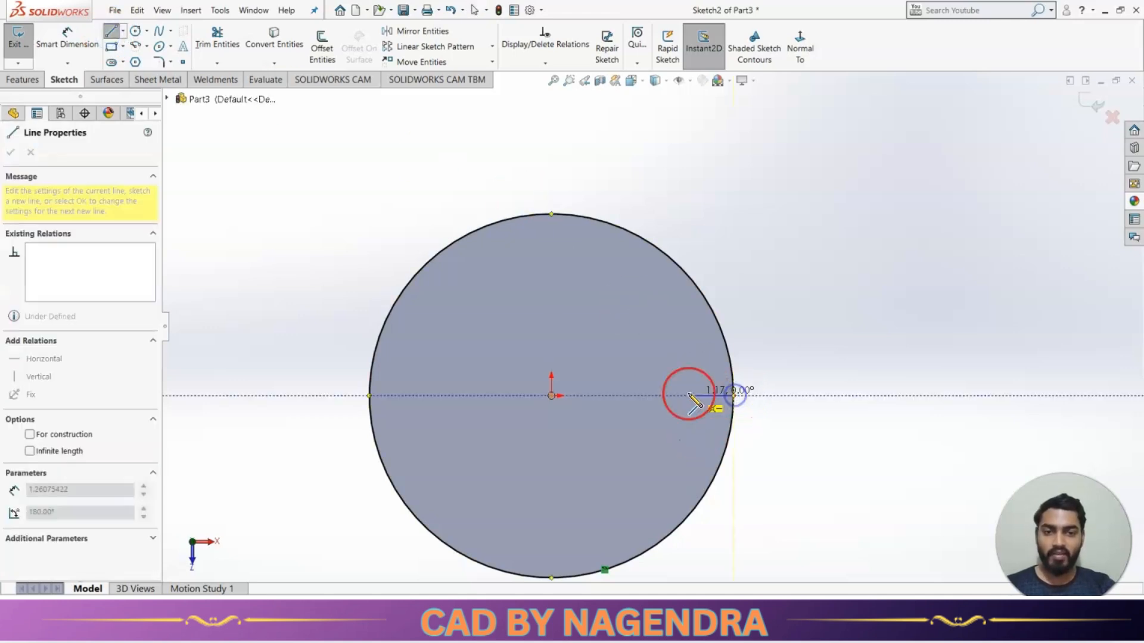
{"action": "left_click", "coordinate": [642, 411]}
{"action": "left_click", "coordinate": [709, 412]}
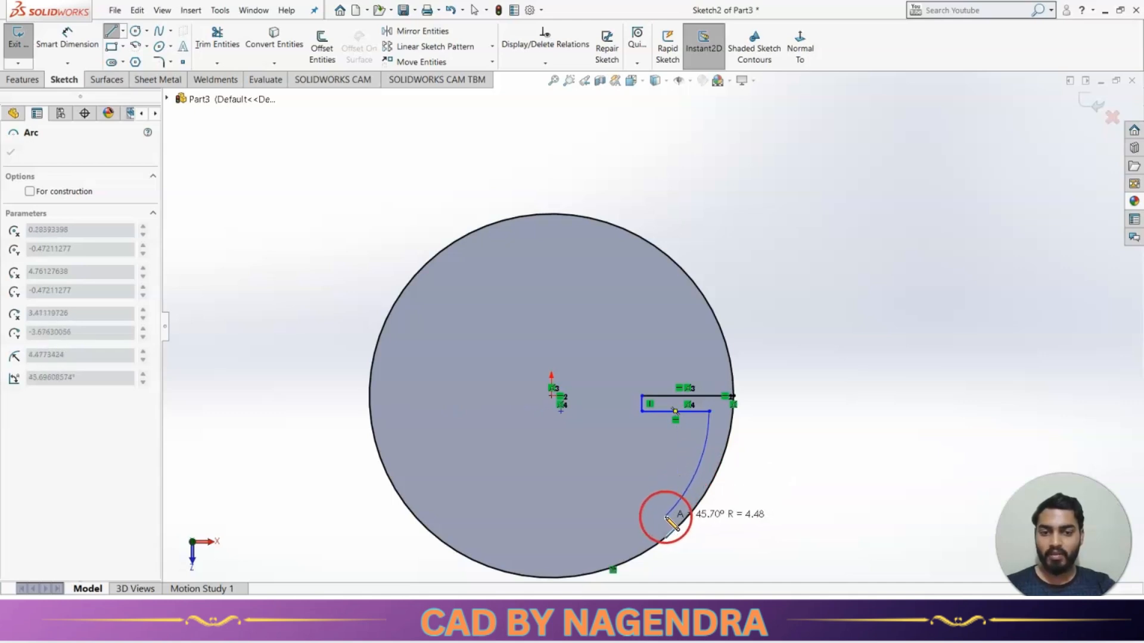
{"action": "left_click", "coordinate": [669, 519]}
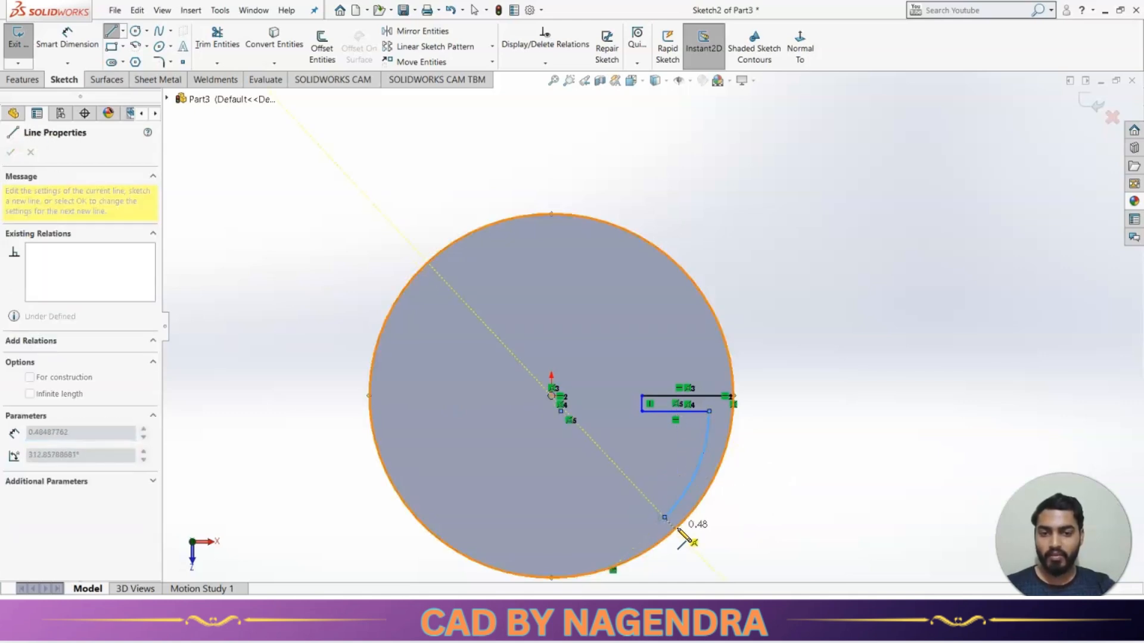
{"action": "left_click", "coordinate": [676, 529]}
{"action": "key", "text": "Escape"}
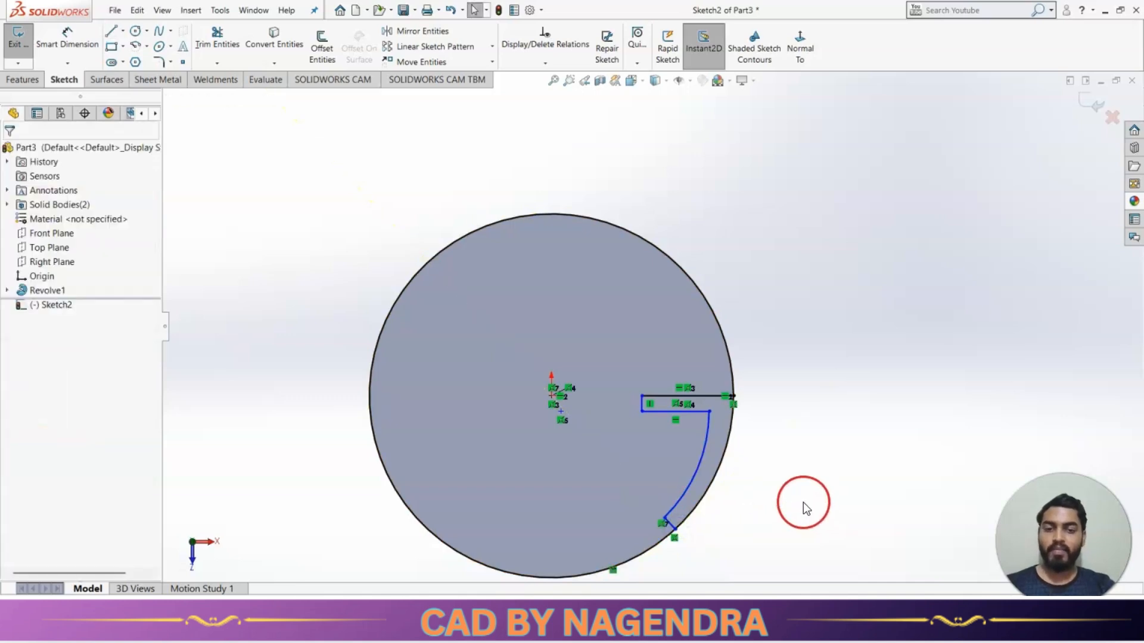
Step: Dimension the blade strip's upper horizontal line at 2.48 mm
{"action": "left_click", "coordinate": [68, 37]}
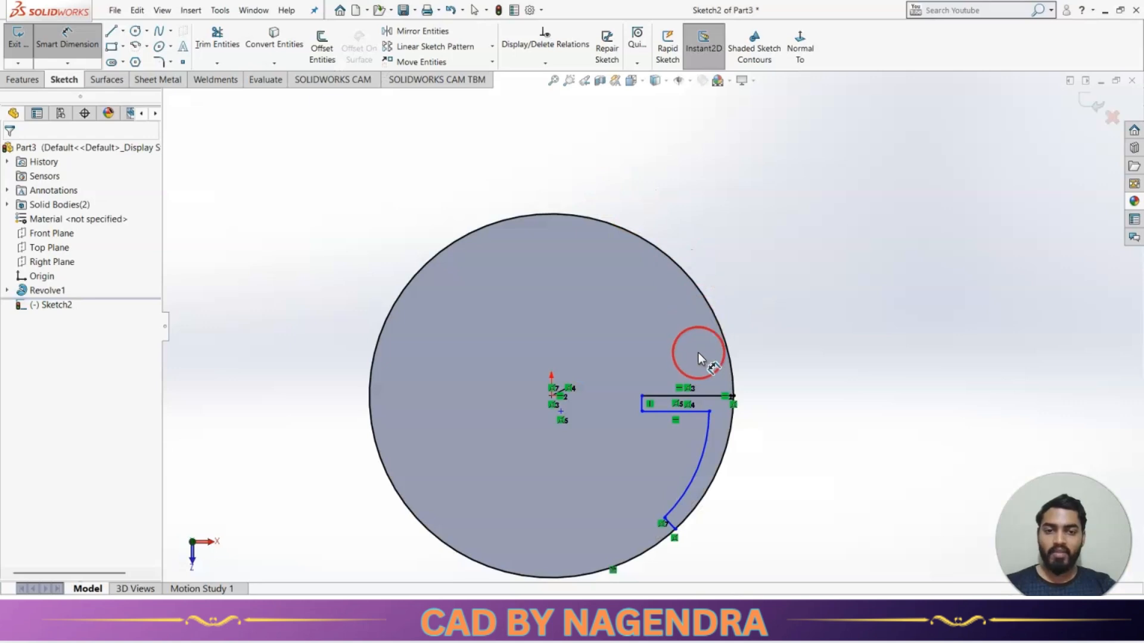
{"action": "left_click", "coordinate": [708, 395]}
{"action": "left_click", "coordinate": [824, 305]}
{"action": "type", "text": "2.48"}
{"action": "key", "text": "Return"}
{"action": "left_click", "coordinate": [839, 370]}
Step: Dimension the strip's short vertical inner end at 0.25 mm to set the blade thickness
{"action": "left_click", "coordinate": [652, 403]}
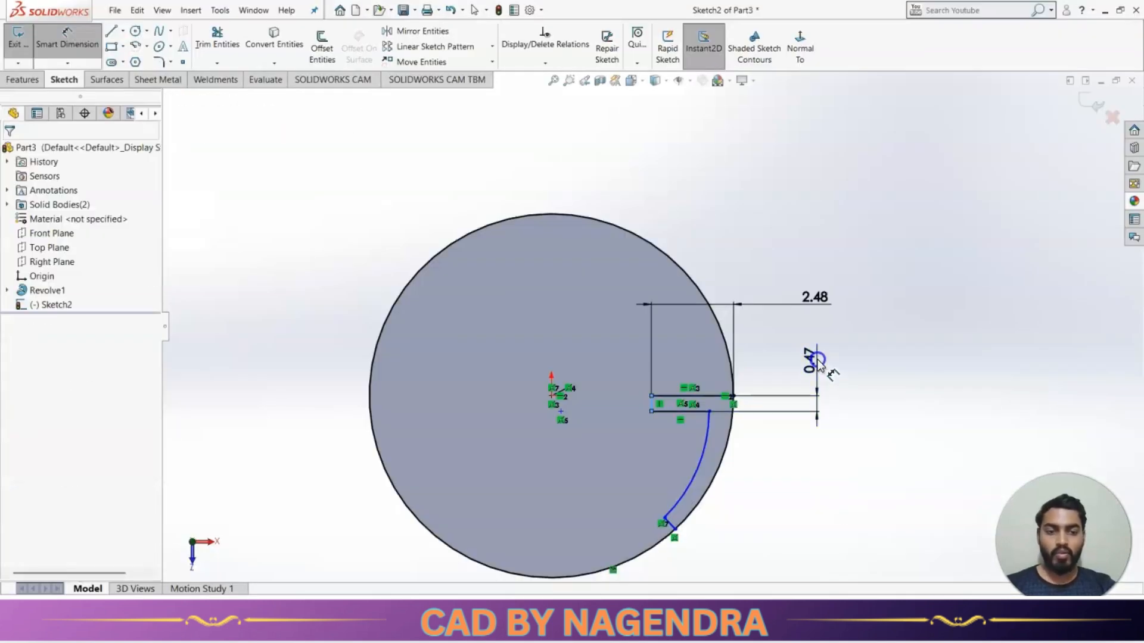
{"action": "left_click", "coordinate": [817, 359]}
{"action": "type", "text": ".25"}
{"action": "key", "text": "Return"}
{"action": "left_click", "coordinate": [894, 425]}
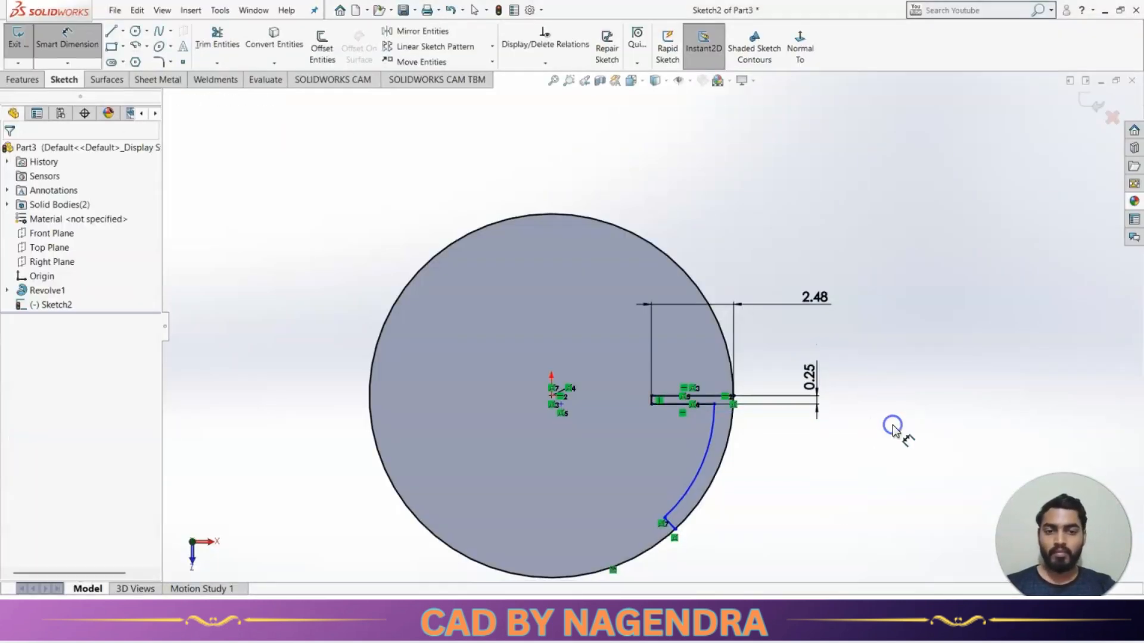
{"action": "scroll", "coordinate": [891, 426], "scroll_direction": "up", "scroll_amount": 1}
{"action": "scroll", "coordinate": [822, 453], "scroll_direction": "down", "scroll_amount": 2}
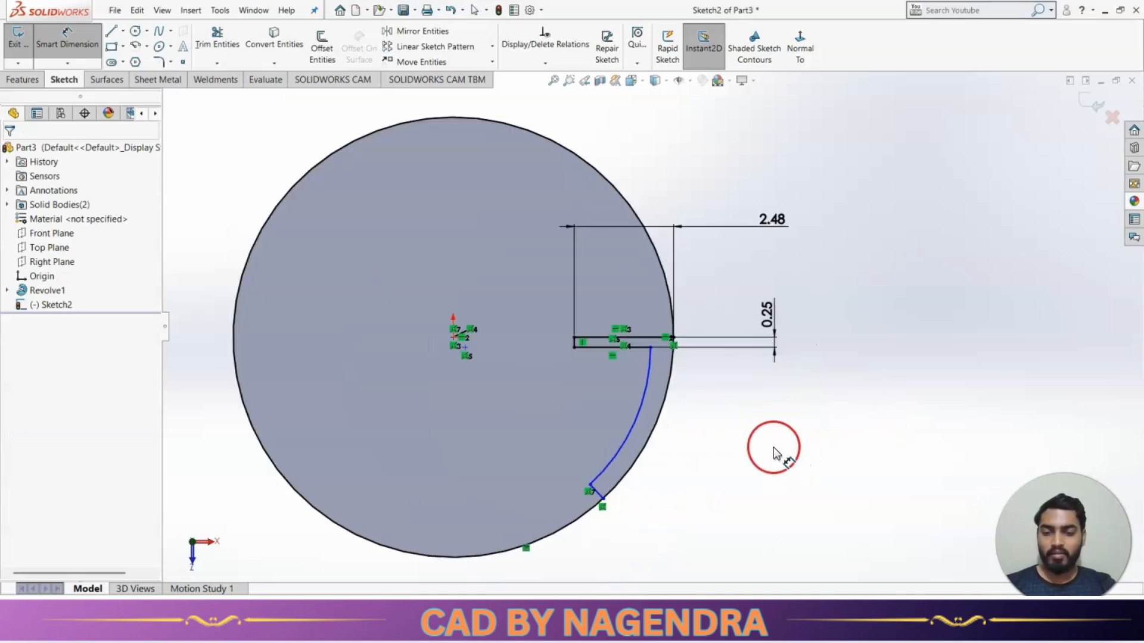
Step: Make the short end line below the arc coincident with the disc's centre point
{"action": "key", "text": "Escape"}
{"action": "left_click", "coordinate": [599, 496]}
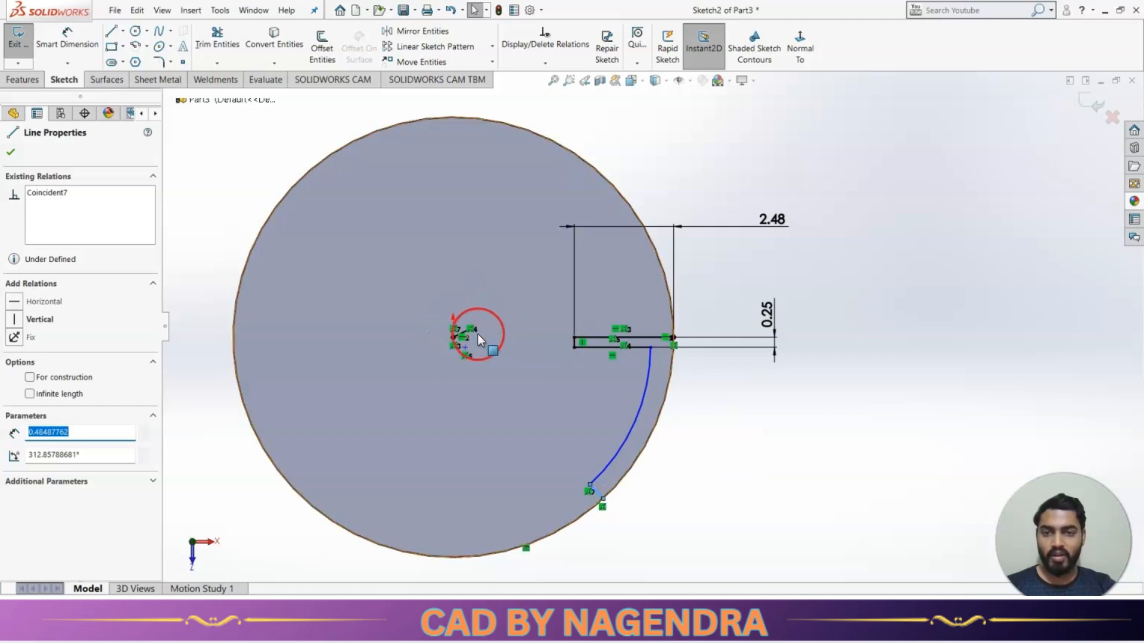
{"action": "left_click", "coordinate": [454, 338], "text": "ctrl"}
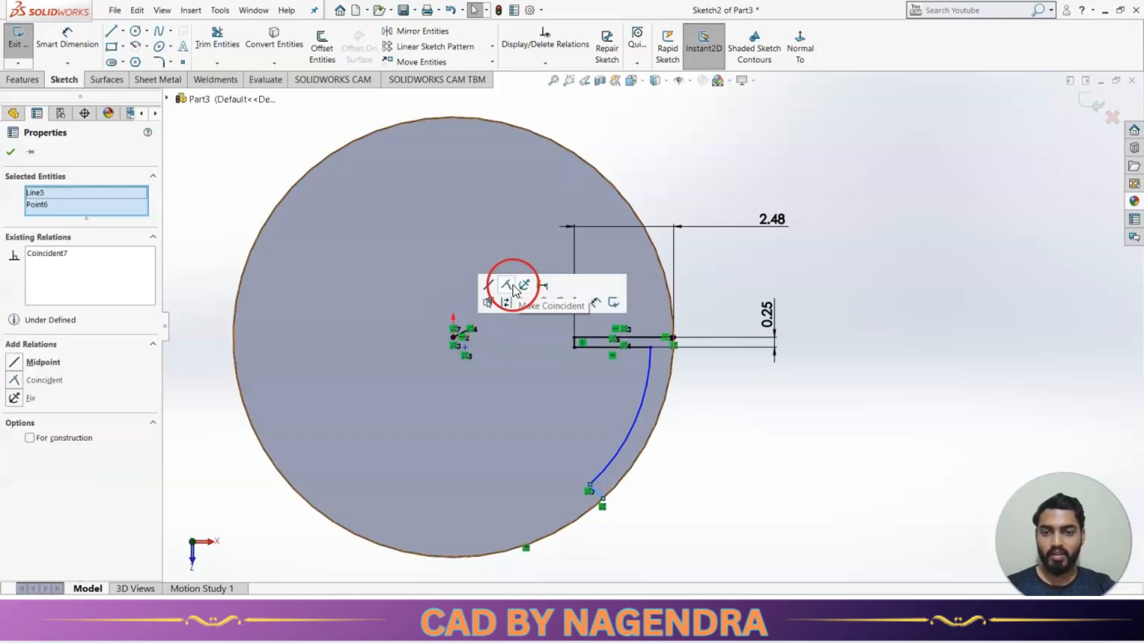
{"action": "left_click", "coordinate": [787, 449]}
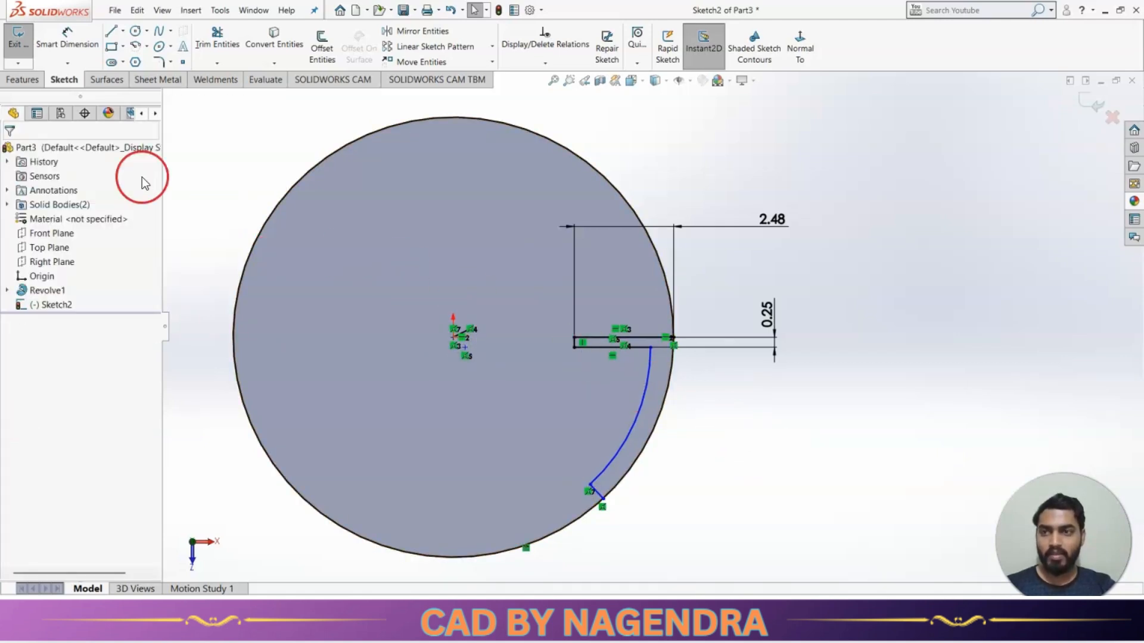
Step: Check the drawing and dimension the distance between the strip's upper outer corner and the end line's outer endpoint at 2.4 mm
{"action": "left_click", "coordinate": [65, 45]}
{"action": "key", "text": "alt+Tab"}
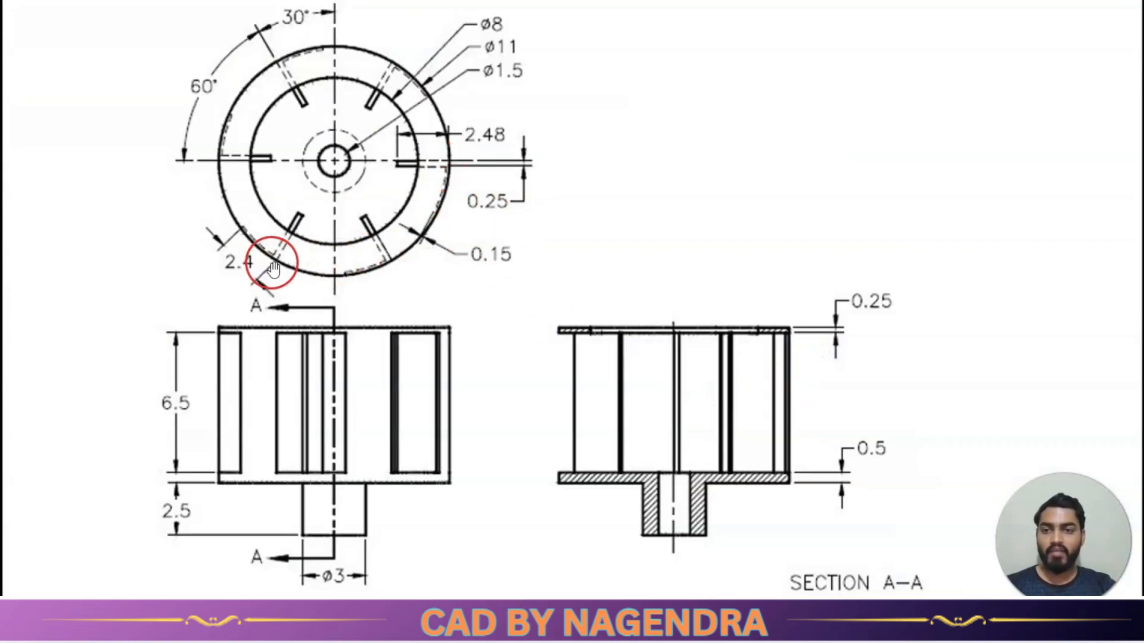
{"action": "key", "text": "alt+Tab"}
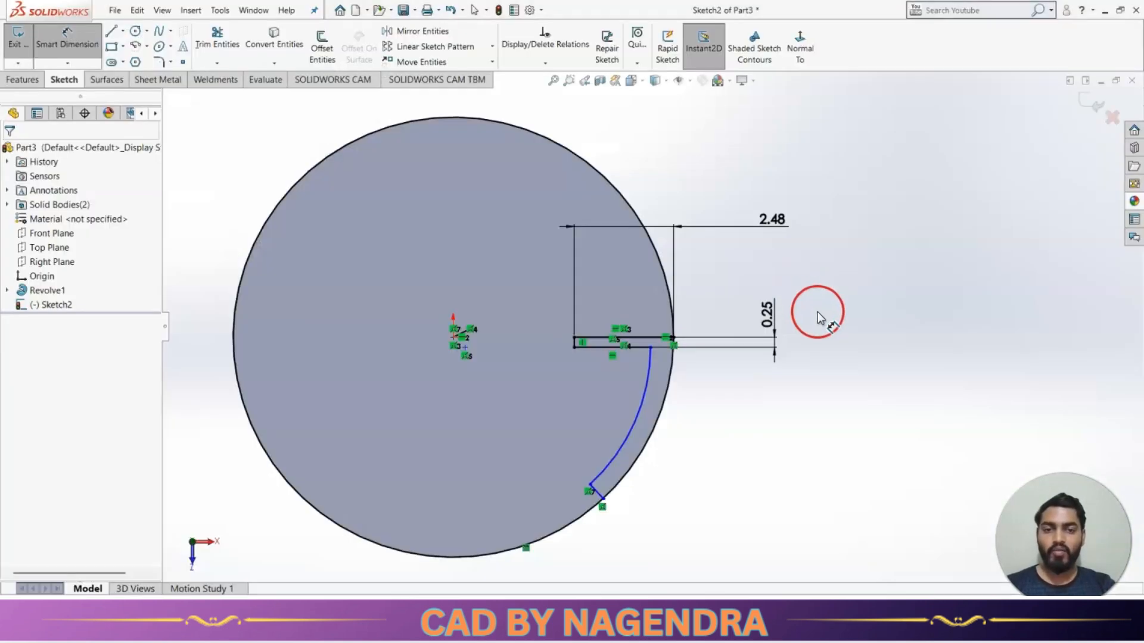
{"action": "left_click", "coordinate": [674, 339]}
{"action": "left_click", "coordinate": [604, 499]}
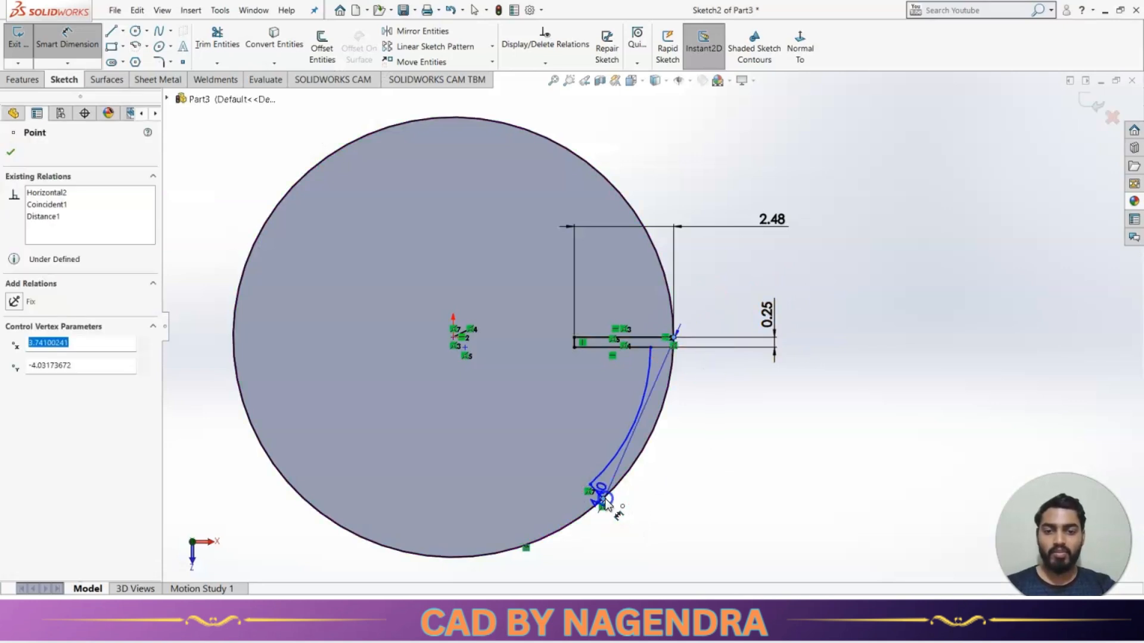
{"action": "left_click", "coordinate": [685, 501]}
{"action": "type", "text": "2."}
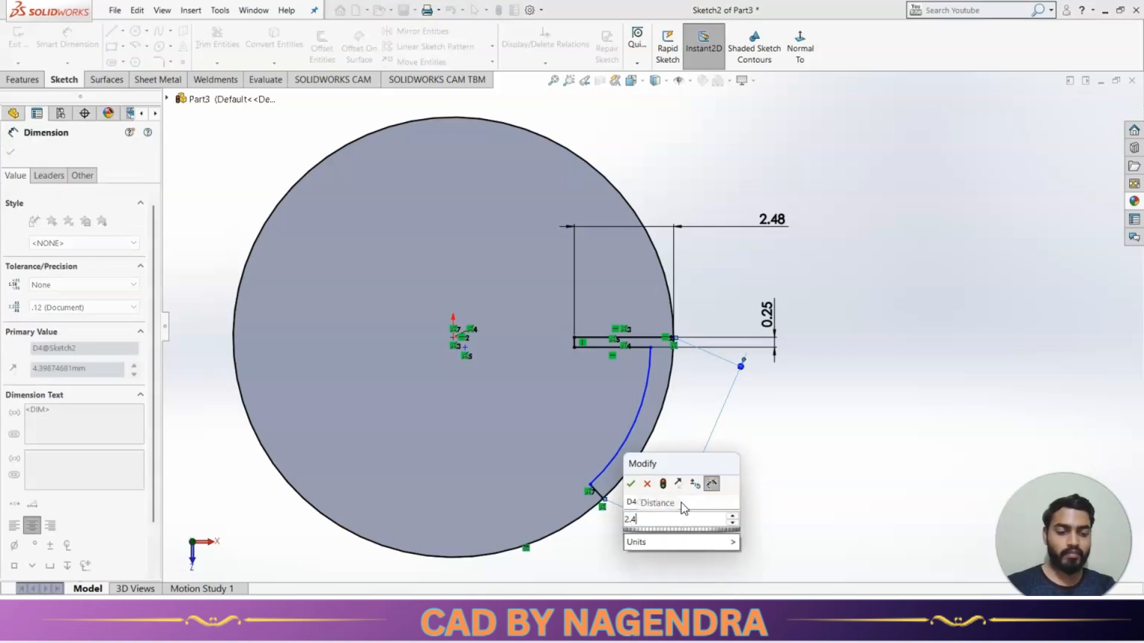
{"action": "type", "text": "4"}
{"action": "key", "text": "Return"}
{"action": "left_click", "coordinate": [814, 454]}
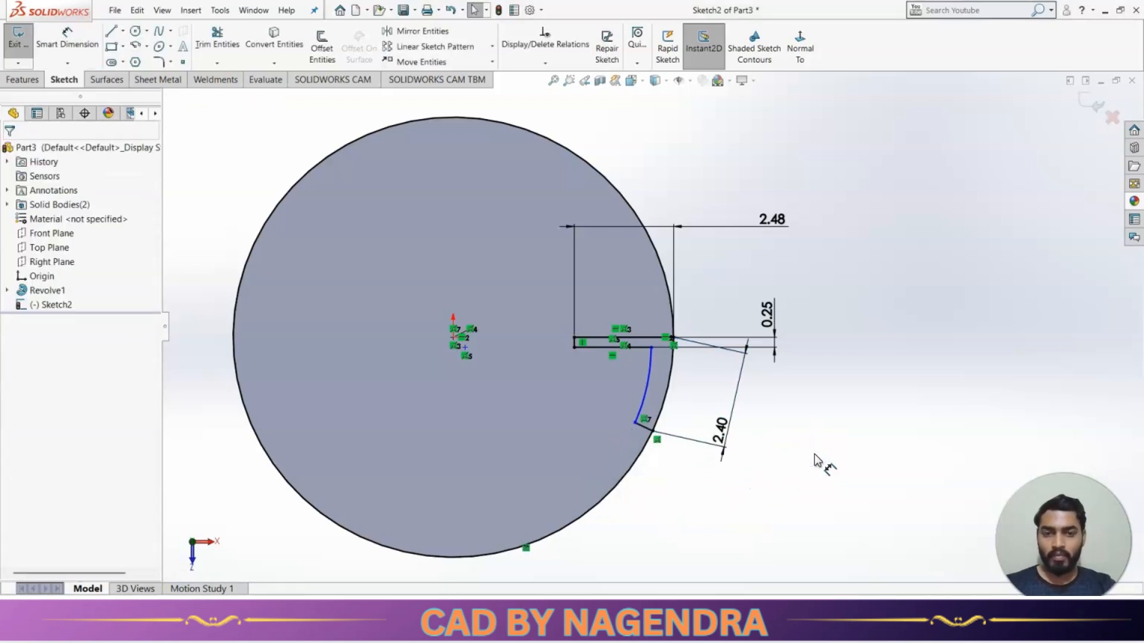
Step: Try to add a geometric relation between the blade's inner arc and the disc's circular edge, and undo it
{"action": "left_click", "coordinate": [647, 389]}
{"action": "left_click", "coordinate": [666, 396]}
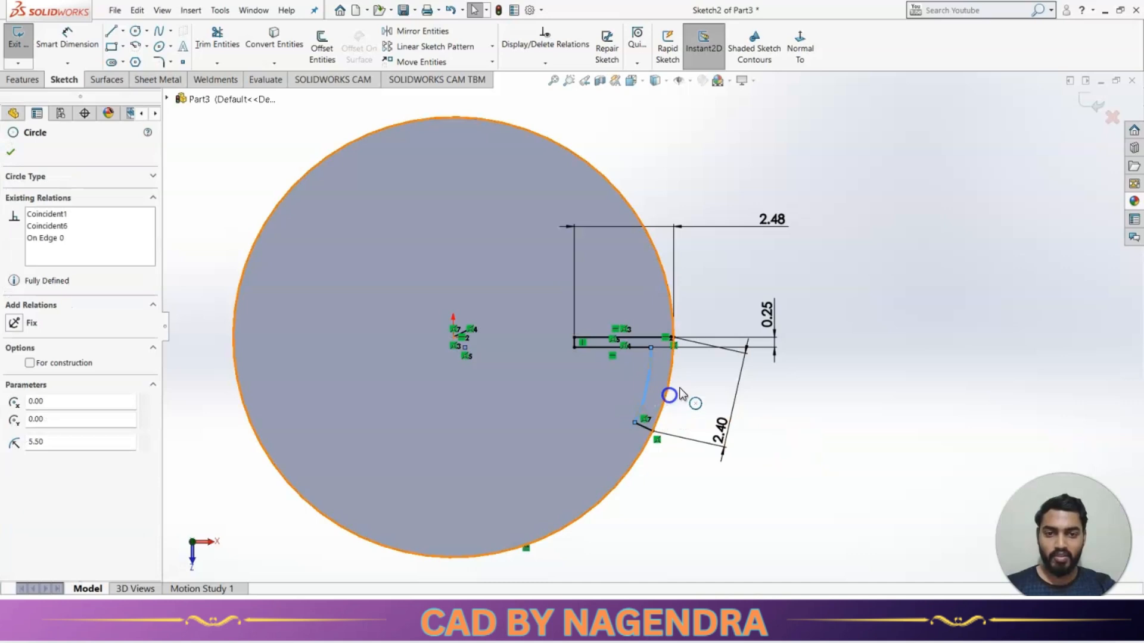
{"action": "left_click", "coordinate": [733, 335]}
{"action": "left_click", "coordinate": [737, 341]}
{"action": "left_click", "coordinate": [815, 451]}
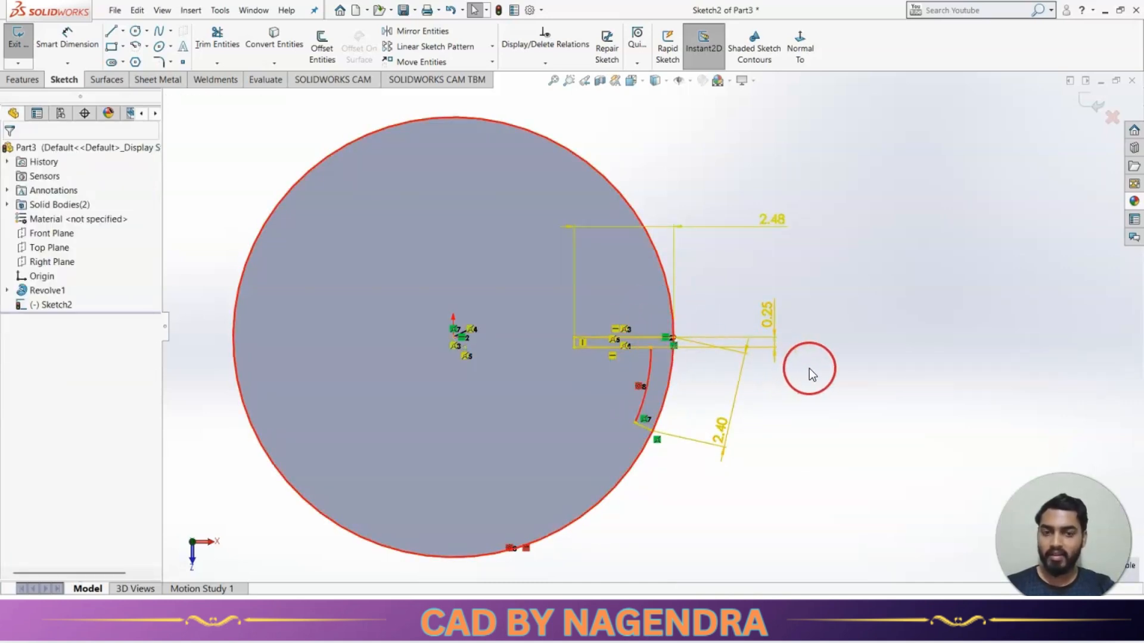
{"action": "key", "text": "ctrl+z"}
{"action": "left_click", "coordinate": [952, 446]}
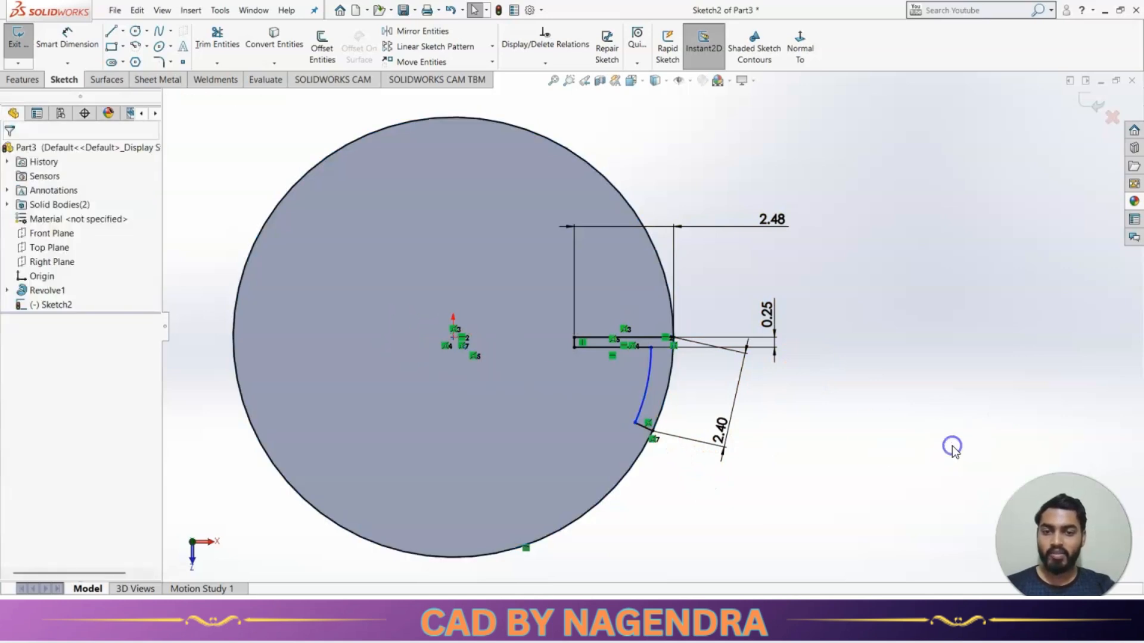
Step: Dimension the short end line at 0.15 mm and check that thickness against the Blower drawing
{"action": "left_click", "coordinate": [83, 42]}
{"action": "left_click", "coordinate": [646, 428]}
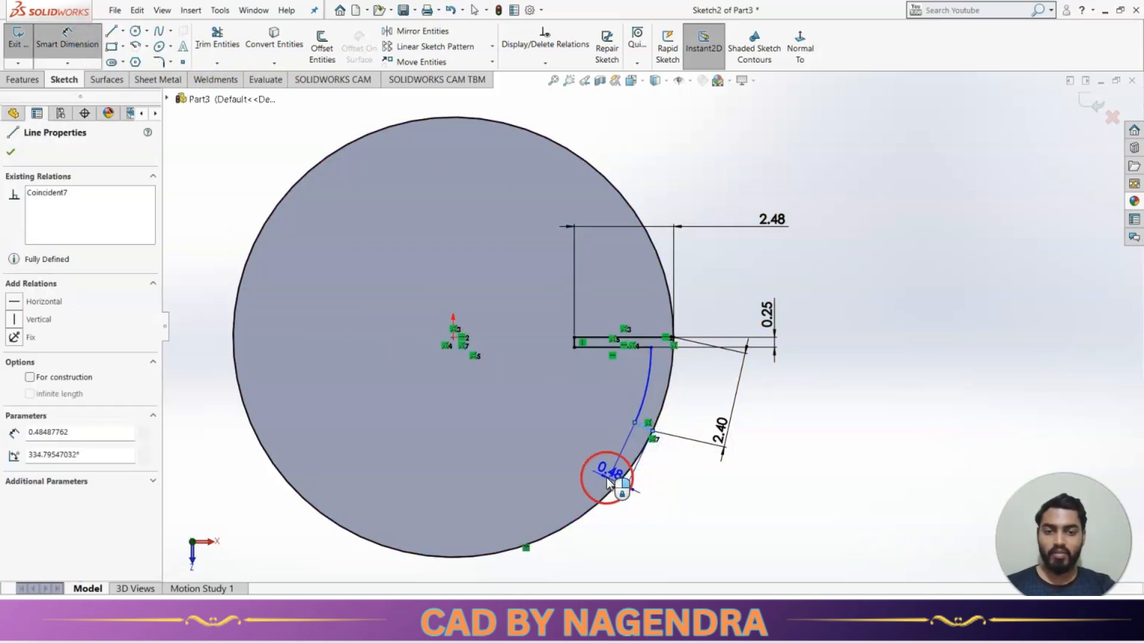
{"action": "left_click", "coordinate": [605, 473]}
{"action": "type", "text": ".1"}
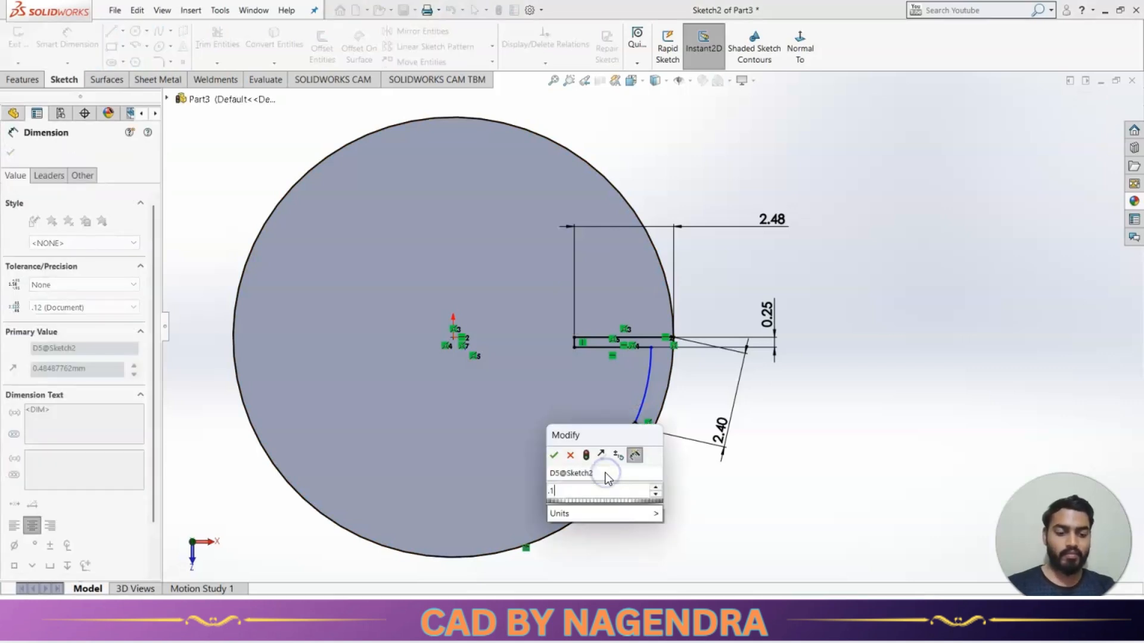
{"action": "key", "text": "Return"}
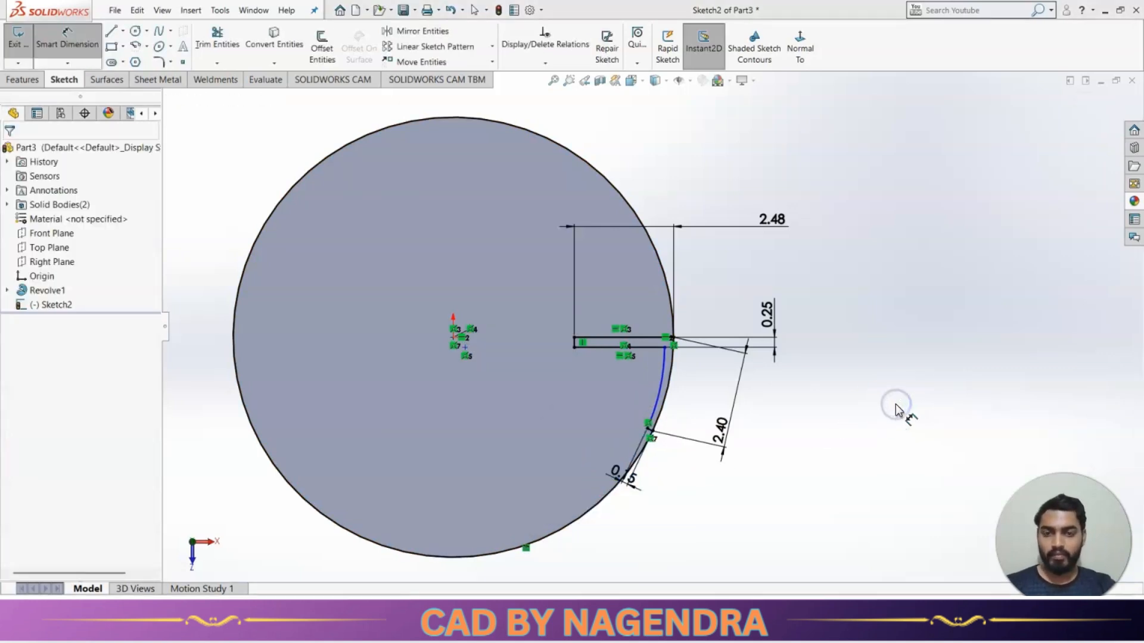
{"action": "key", "text": "alt+Tab"}
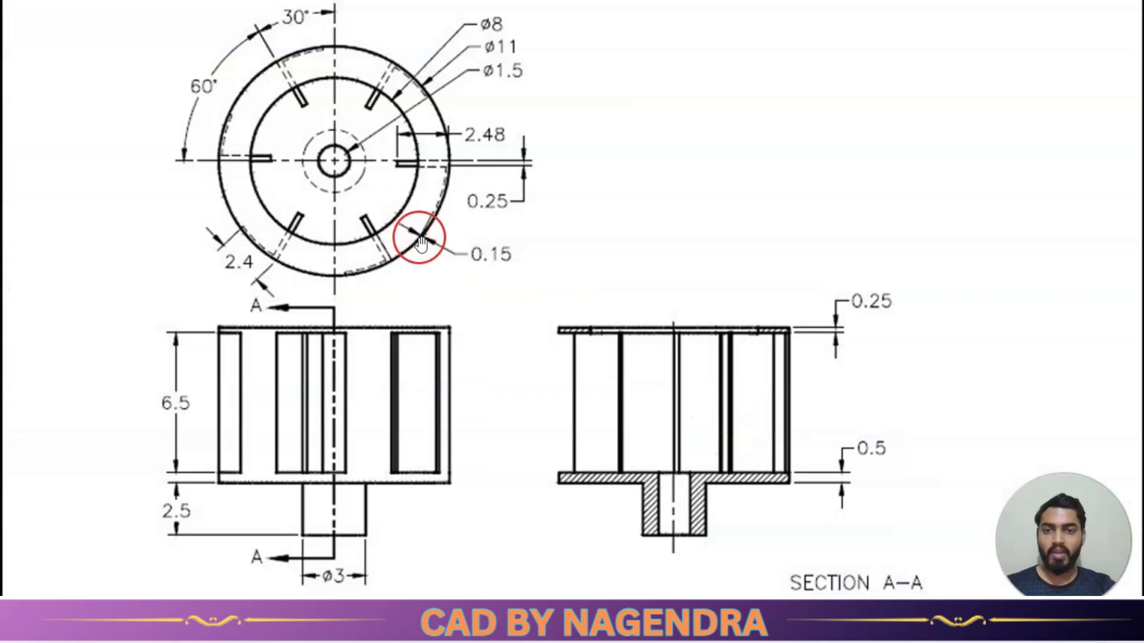
{"action": "key", "text": "alt+Tab"}
Step: Delete the coincident relation between the short end line and the disc's centre, and make the line horizontal
{"action": "scroll", "coordinate": [618, 389], "scroll_direction": "down", "scroll_amount": 1}
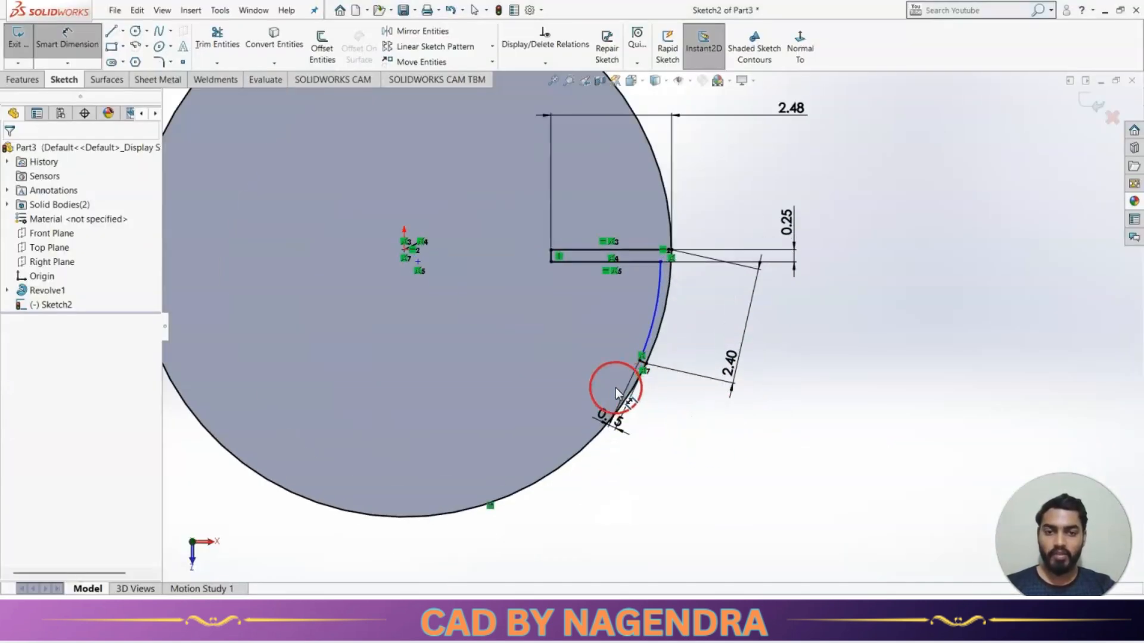
{"action": "key", "text": "Escape"}
{"action": "scroll", "coordinate": [650, 384], "scroll_direction": "down", "scroll_amount": 2}
{"action": "left_click", "coordinate": [644, 344]}
{"action": "scroll", "coordinate": [664, 376], "scroll_direction": "down", "scroll_amount": 3}
{"action": "left_click", "coordinate": [669, 392]}
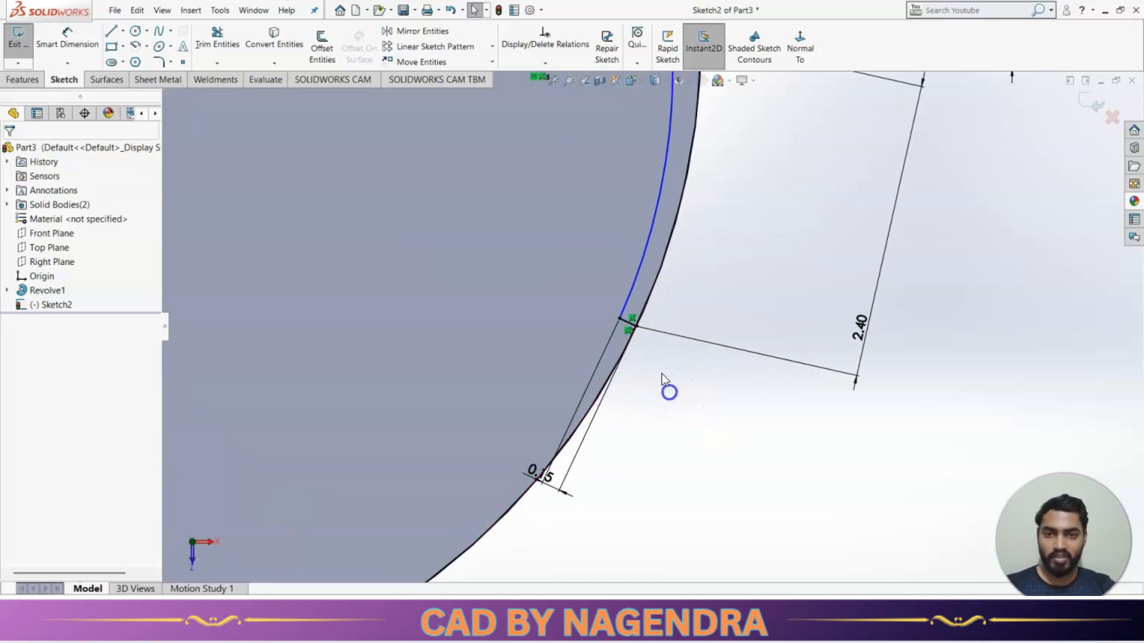
{"action": "scroll", "coordinate": [673, 384], "scroll_direction": "up", "scroll_amount": 2}
{"action": "left_click", "coordinate": [636, 332]}
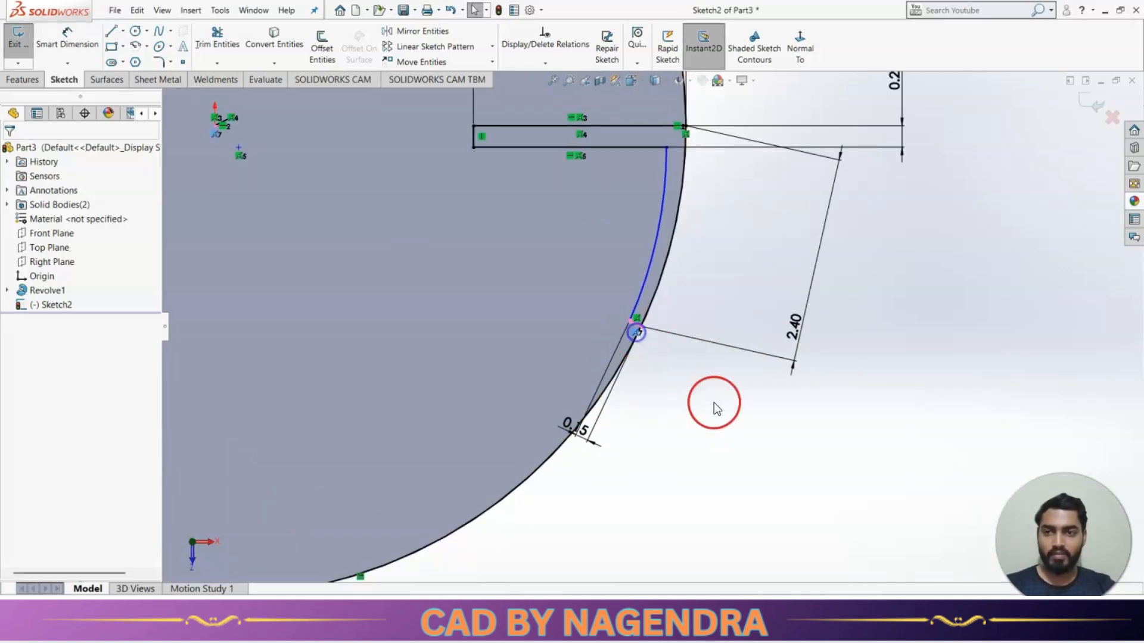
{"action": "left_click", "coordinate": [734, 424]}
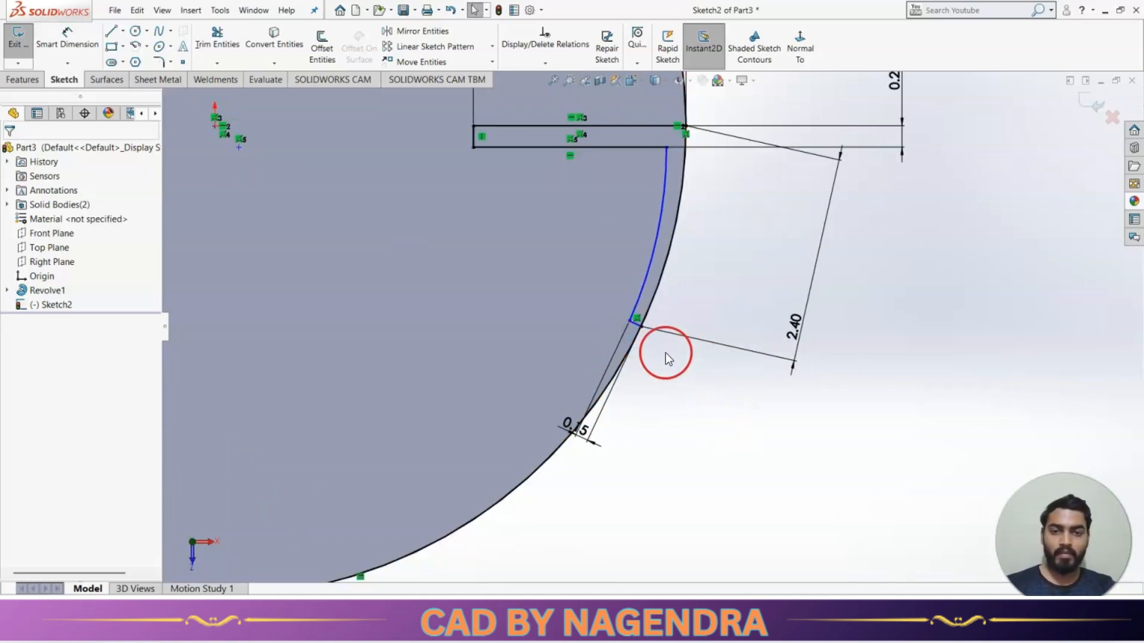
{"action": "left_click", "coordinate": [634, 327]}
{"action": "left_click", "coordinate": [671, 272]}
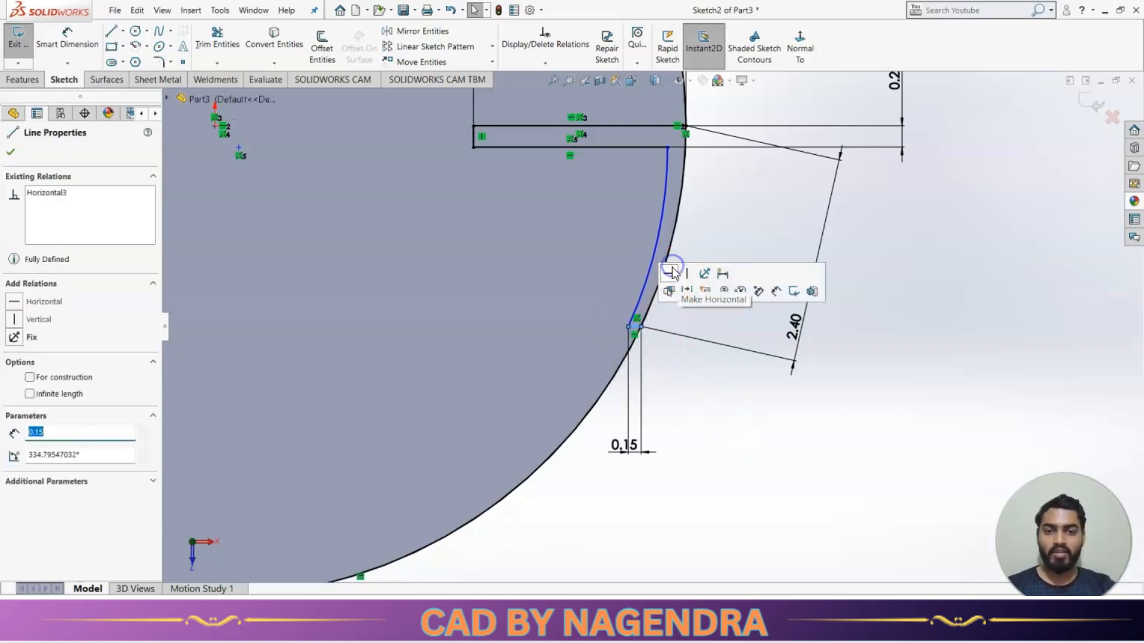
{"action": "left_click", "coordinate": [707, 388]}
Step: Dimension the horizontal distance between the inner arc's upper endpoint and the strip's upper outer corner at 0.15 mm
{"action": "mouse_move", "coordinate": [667, 148]}
{"action": "left_mouse_down"}
{"action": "mouse_move", "coordinate": [593, 154]}
{"action": "mouse_move", "coordinate": [669, 155]}
{"action": "left_mouse_up"}
{"action": "left_click", "coordinate": [723, 205]}
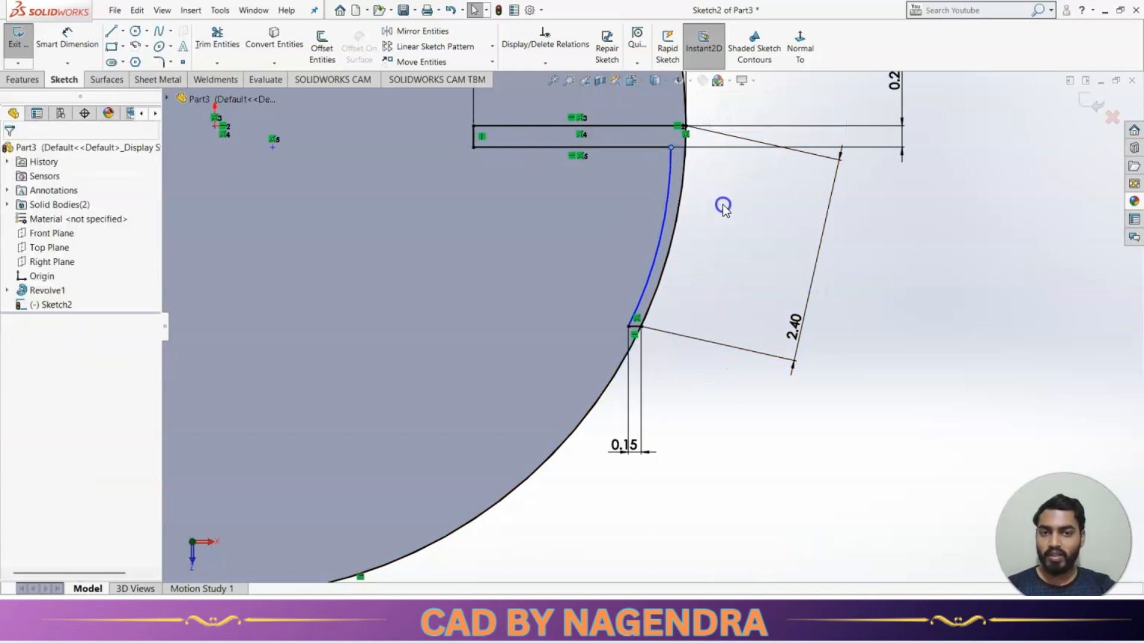
{"action": "left_click", "coordinate": [56, 36]}
{"action": "scroll", "coordinate": [666, 231], "scroll_direction": "up", "scroll_amount": 3}
{"action": "scroll", "coordinate": [665, 170], "scroll_direction": "down", "scroll_amount": 2}
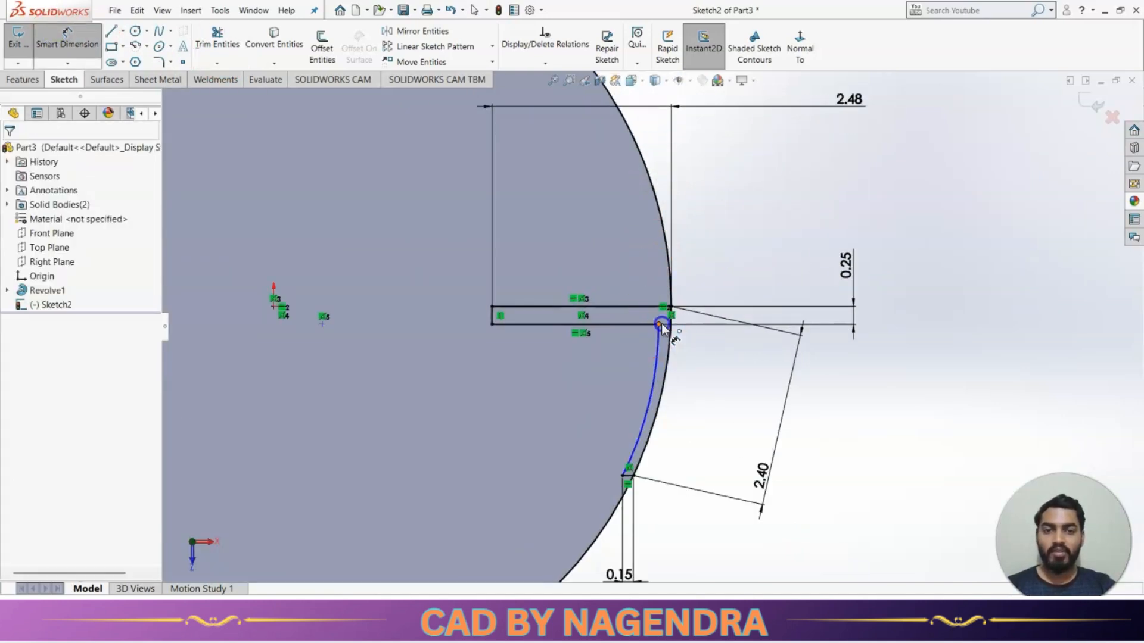
{"action": "left_click", "coordinate": [661, 326]}
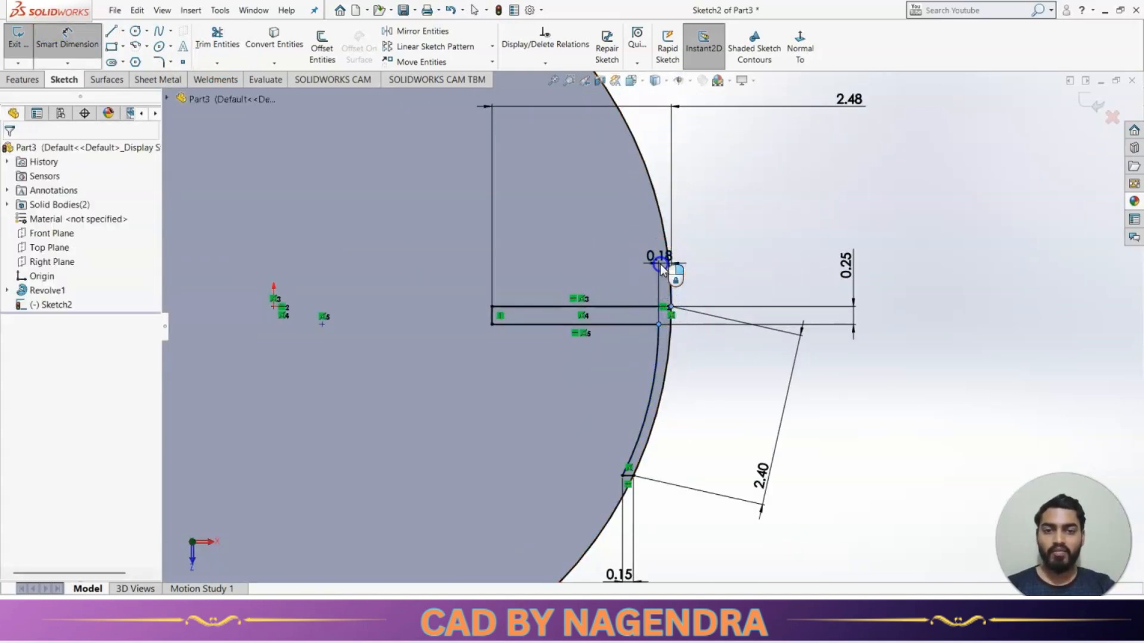
{"action": "left_click", "coordinate": [660, 263]}
{"action": "type", "text": ".15"}
{"action": "key", "text": "Return"}
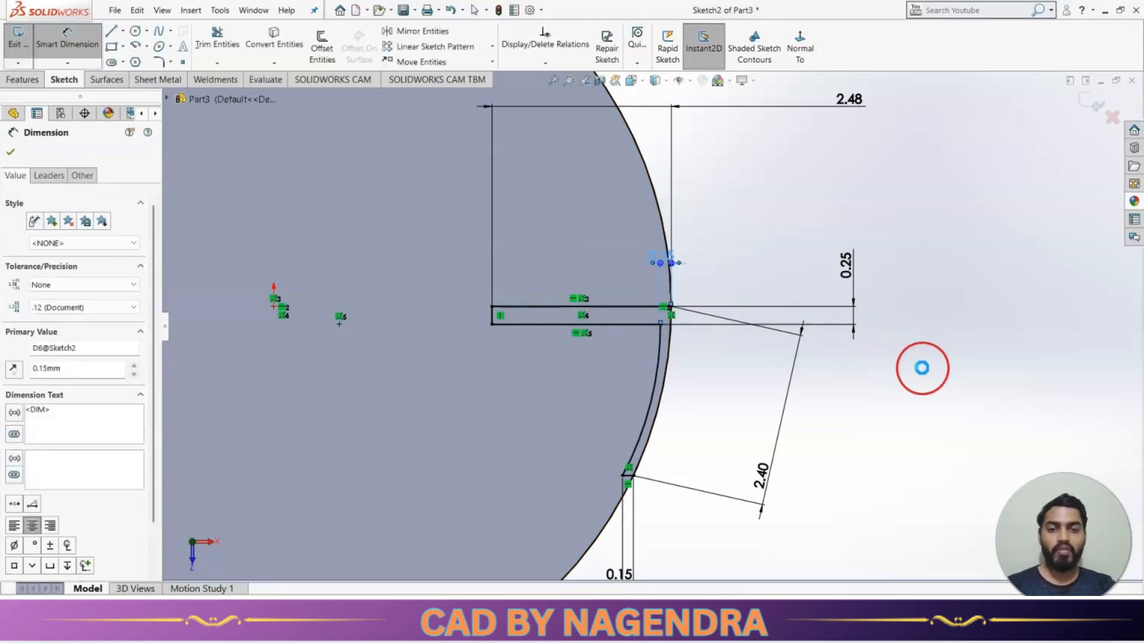
{"action": "left_click", "coordinate": [923, 364]}
Step: Exit the blade sketch and extrude the profile as a blind boss 6.5 mm towards the upper disc
{"action": "scroll", "coordinate": [922, 363], "scroll_direction": "up", "scroll_amount": 3}
{"action": "left_click", "coordinate": [217, 37]}
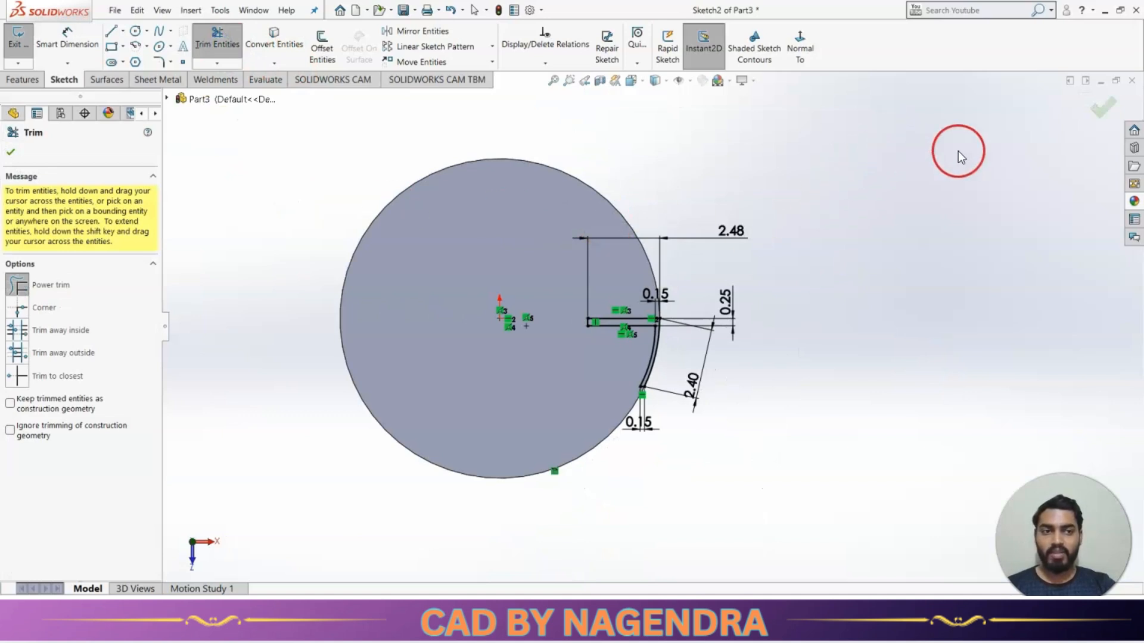
{"action": "left_click", "coordinate": [1096, 112]}
{"action": "left_click", "coordinate": [1083, 100]}
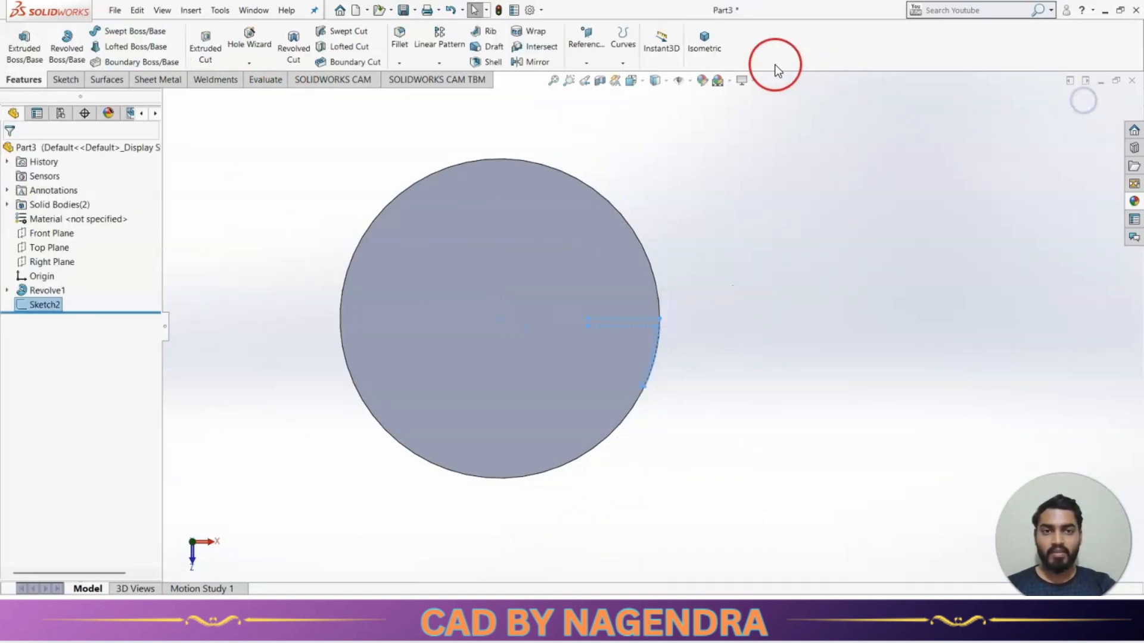
{"action": "left_click", "coordinate": [704, 45]}
{"action": "left_click", "coordinate": [24, 47]}
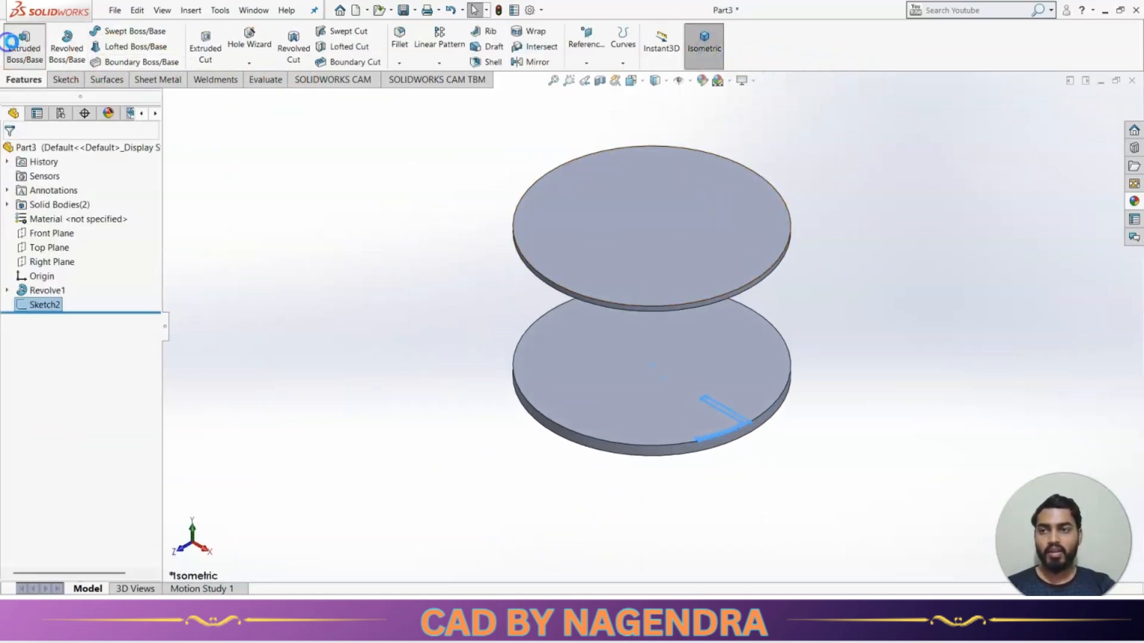
{"action": "type", "text": "6.5"}
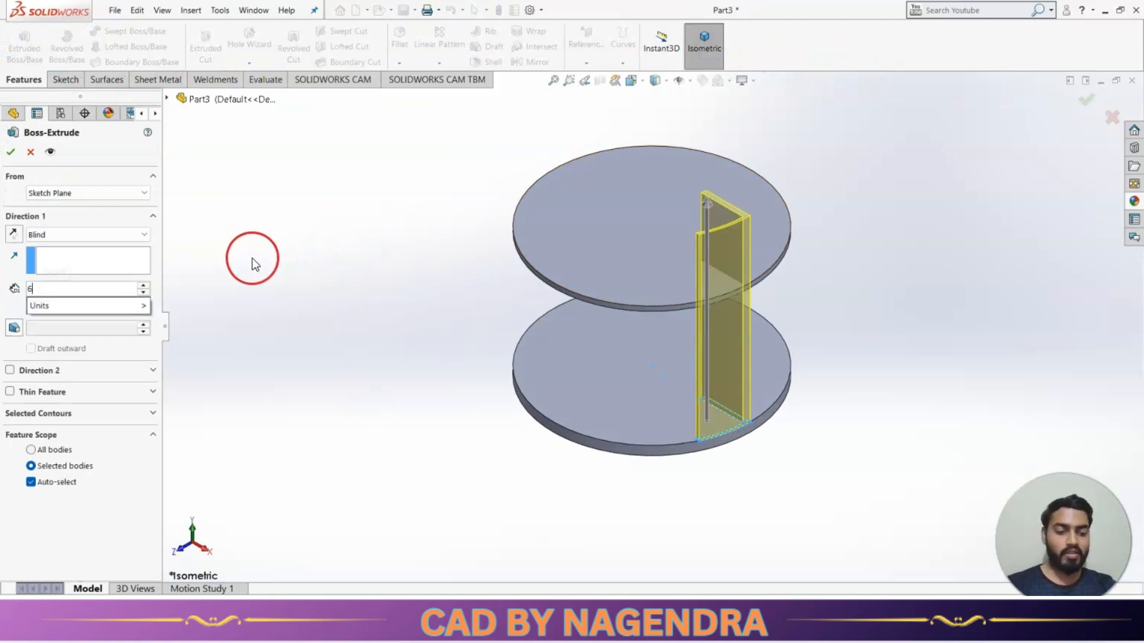
{"action": "key", "text": "Return"}
{"action": "middle_click_drag", "start_coordinate": [398, 341], "coordinate": [534, 412]}
{"action": "left_click", "coordinate": [37, 155]}
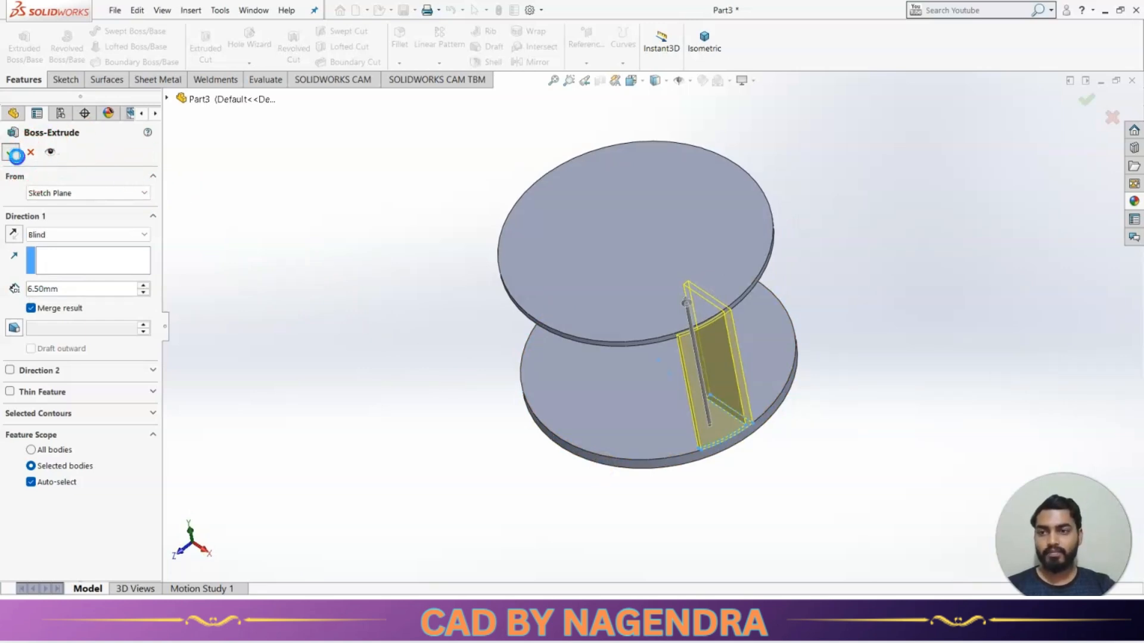
{"action": "left_click", "coordinate": [16, 155]}
Step: Check the Blower drawing and pattern the extruded blade circularly about the upper disc's edge, with six instances equally spaced over 360 degrees
{"action": "left_click", "coordinate": [51, 305]}
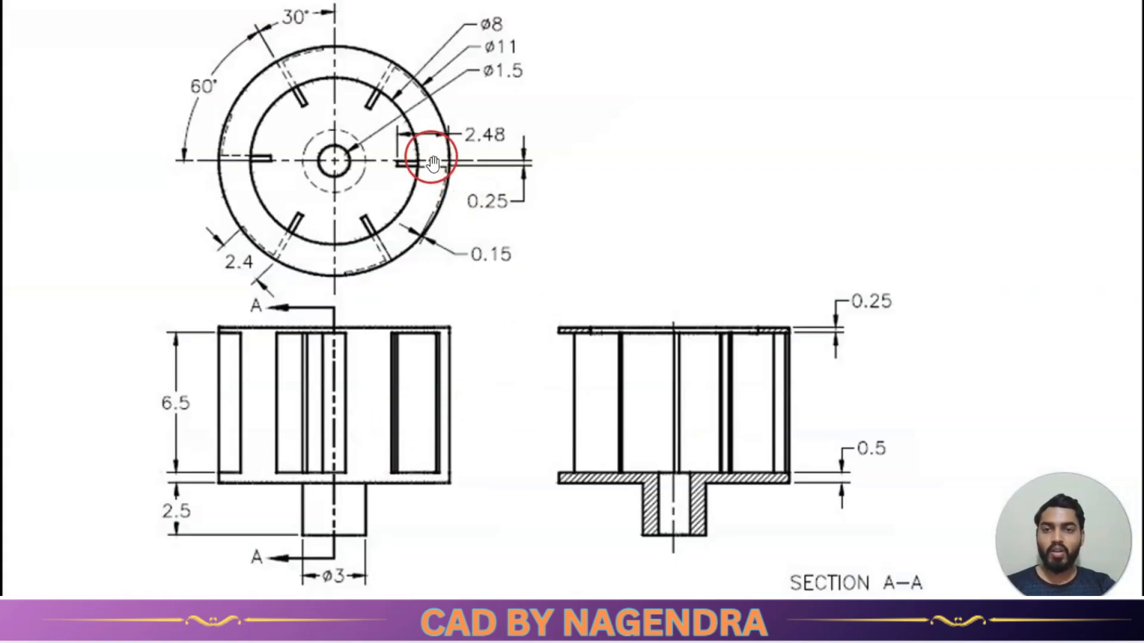
{"action": "key", "text": "alt+Tab"}
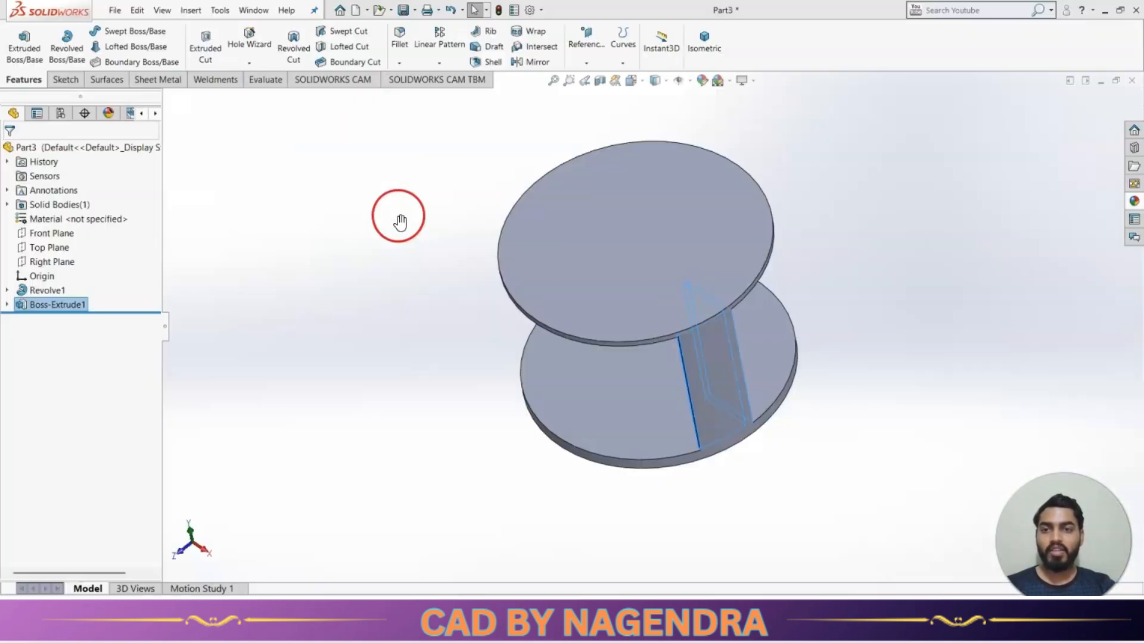
{"action": "left_click", "coordinate": [429, 64]}
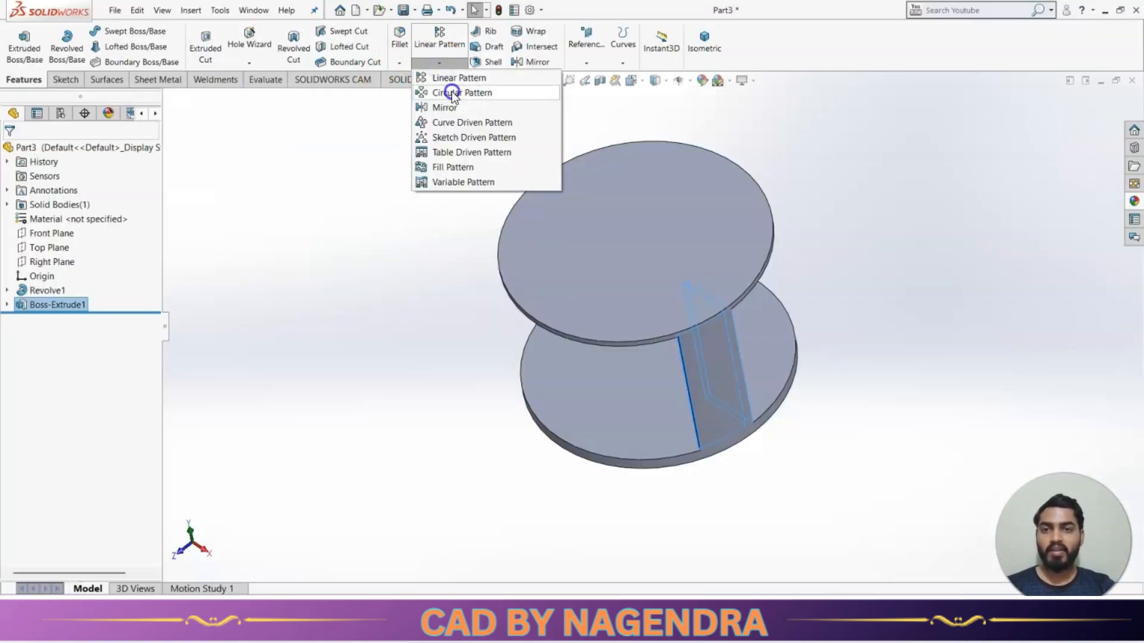
{"action": "left_click", "coordinate": [452, 91]}
{"action": "left_click", "coordinate": [575, 335]}
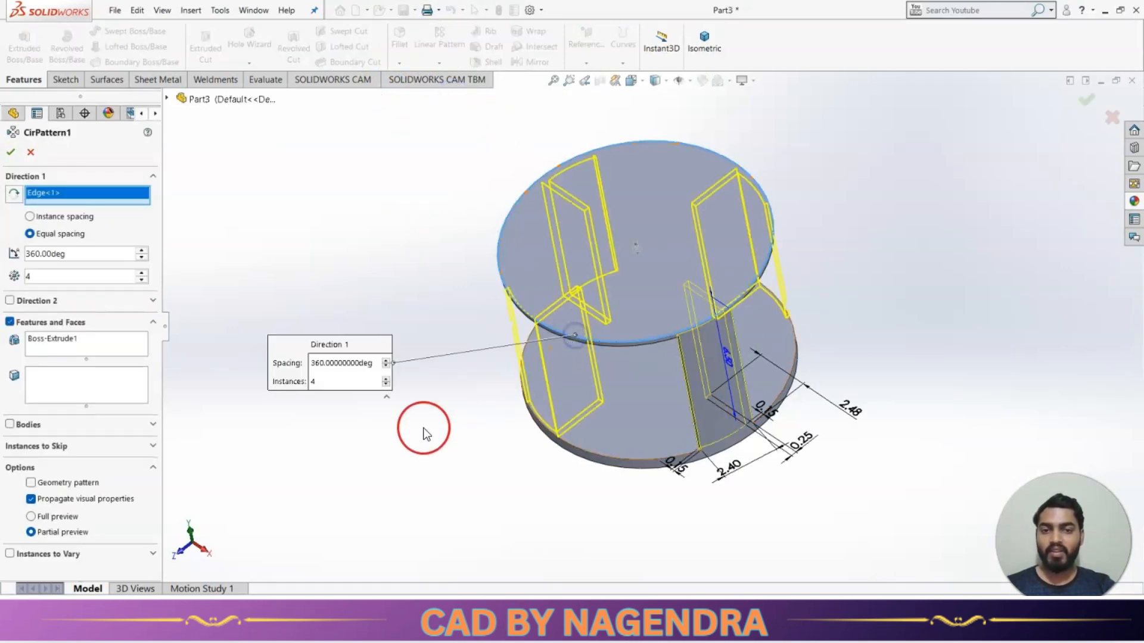
{"action": "left_click", "coordinate": [142, 272]}
{"action": "left_click", "coordinate": [142, 273]}
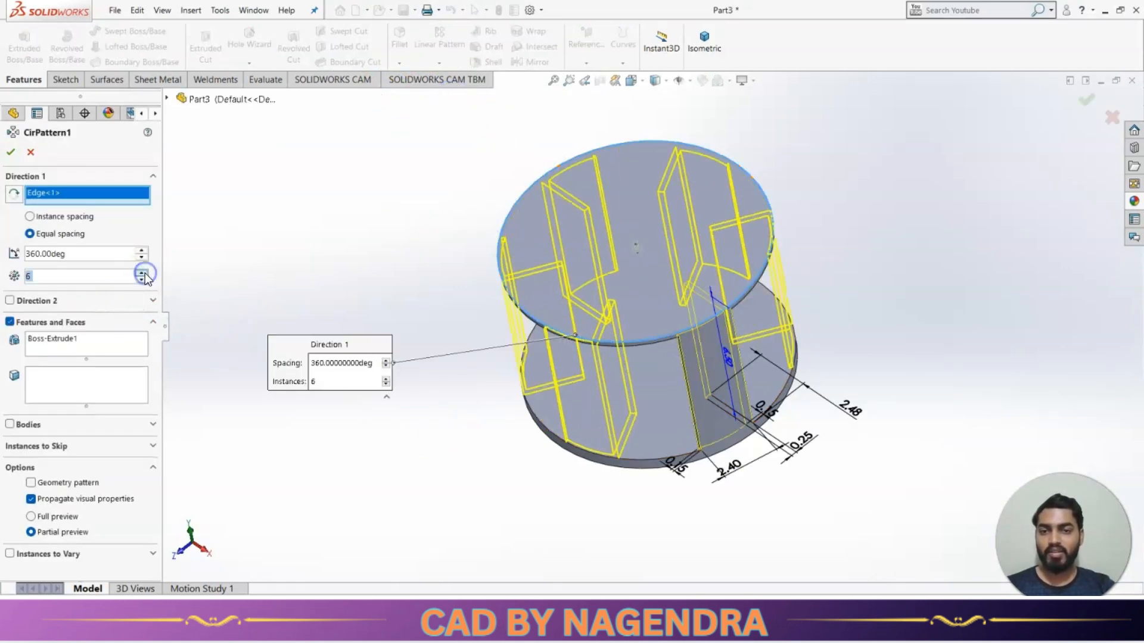
{"action": "left_click", "coordinate": [10, 152]}
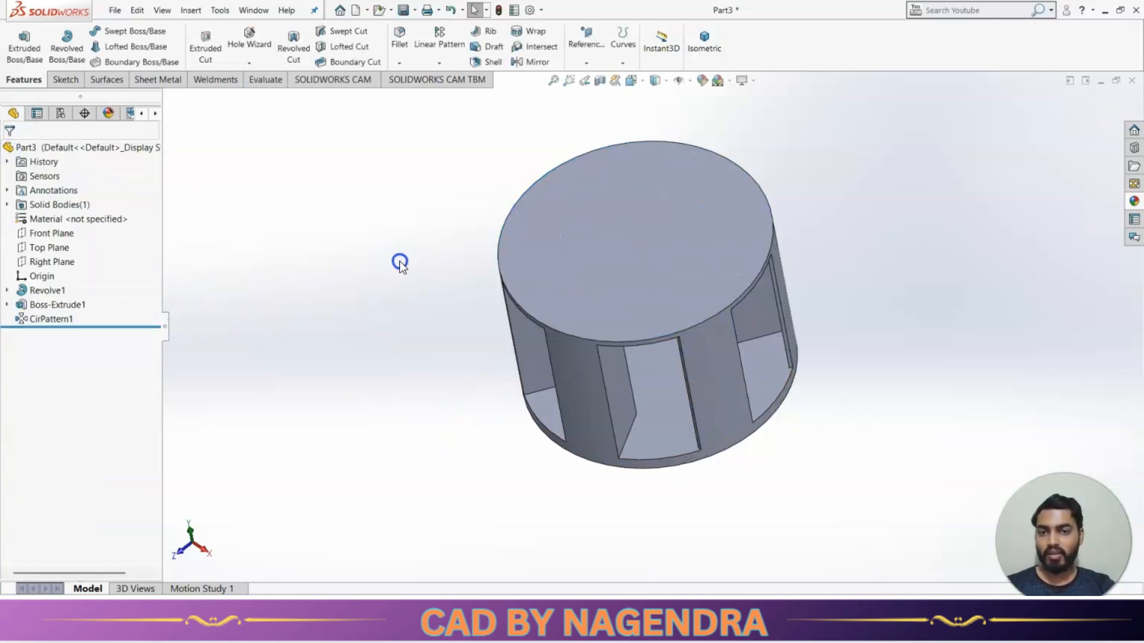
{"action": "mouse_move", "coordinate": [441, 373]}
{"action": "middle_mouse_down"}
{"action": "mouse_move", "coordinate": [559, 214]}
{"action": "mouse_move", "coordinate": [654, 224]}
{"action": "mouse_move", "coordinate": [613, 265]}
{"action": "mouse_move", "coordinate": [476, 273]}
{"action": "mouse_move", "coordinate": [454, 349]}
{"action": "middle_mouse_up"}
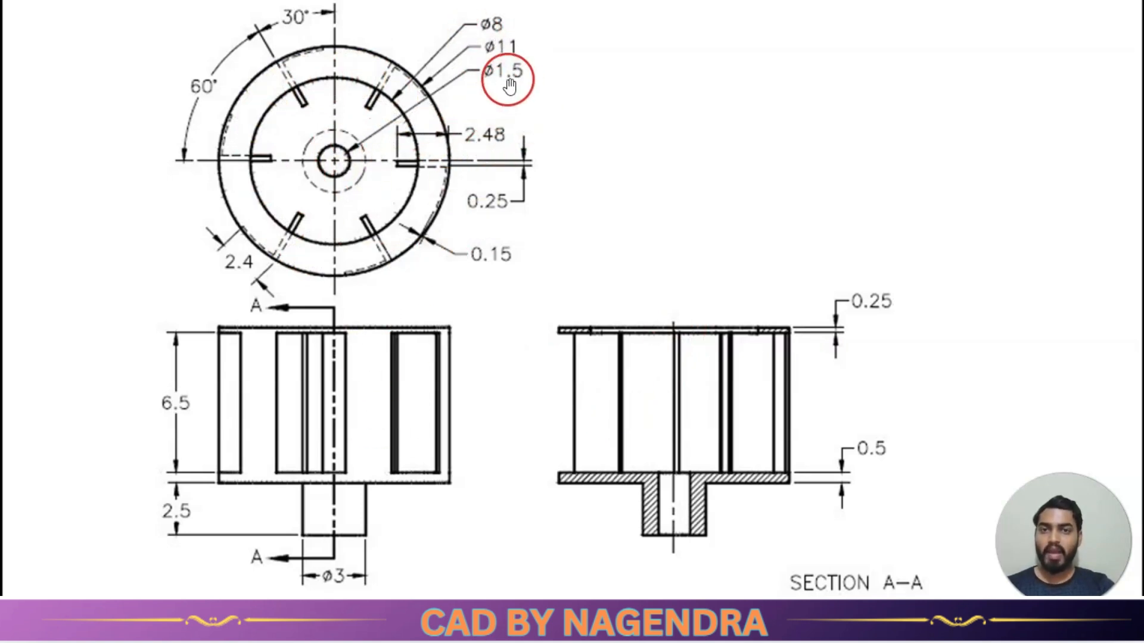
Step: Set up a simple hole with a 1.5 mm diameter and the Through All end condition
{"action": "key", "text": "alt+Tab"}
{"action": "scroll", "coordinate": [634, 267], "scroll_direction": "up", "scroll_amount": 1}
{"action": "mouse_move", "coordinate": [634, 269]}
{"action": "middle_mouse_down"}
{"action": "mouse_move", "coordinate": [593, 329]}
{"action": "mouse_move", "coordinate": [595, 347]}
{"action": "middle_mouse_up"}
{"action": "scroll", "coordinate": [812, 249], "scroll_direction": "down", "scroll_amount": 1}
{"action": "scroll", "coordinate": [811, 249], "scroll_direction": "down", "scroll_amount": 1}
{"action": "mouse_move", "coordinate": [750, 291]}
{"action": "middle_mouse_down"}
{"action": "mouse_move", "coordinate": [745, 278]}
{"action": "mouse_move", "coordinate": [748, 299]}
{"action": "middle_mouse_up"}
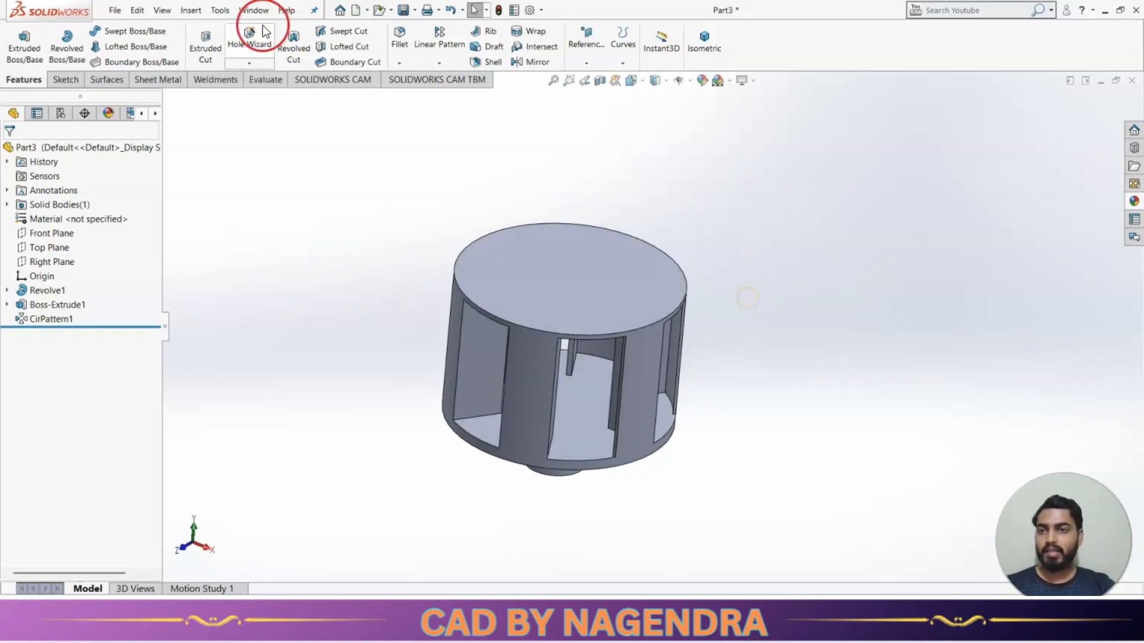
{"action": "left_click", "coordinate": [249, 39]}
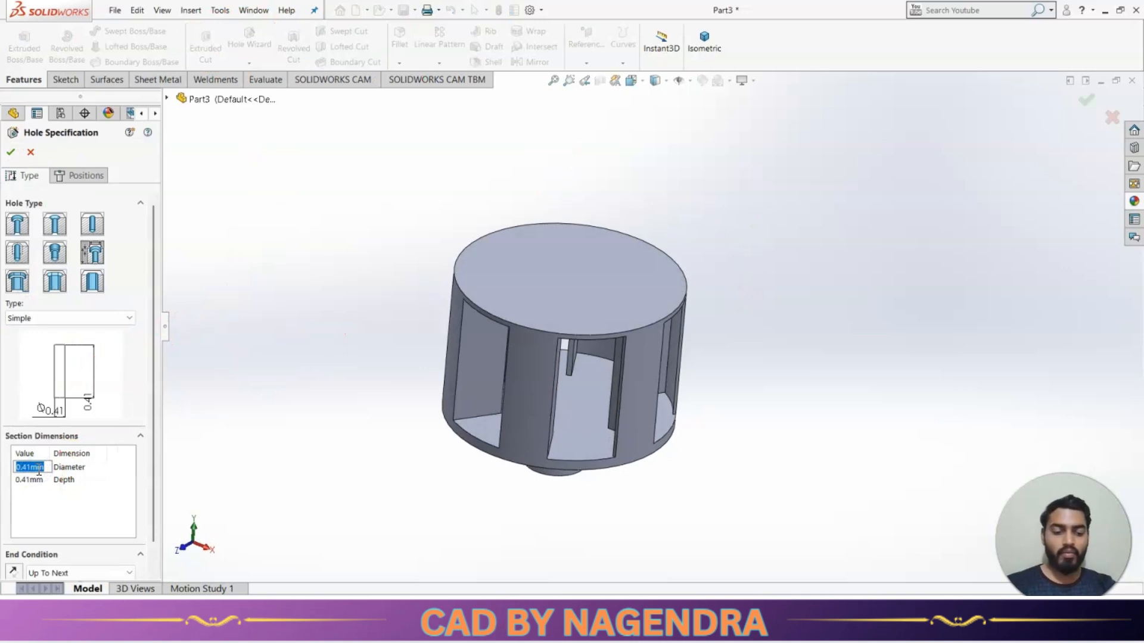
{"action": "left_click", "coordinate": [69, 574]}
{"action": "left_click", "coordinate": [63, 589]}
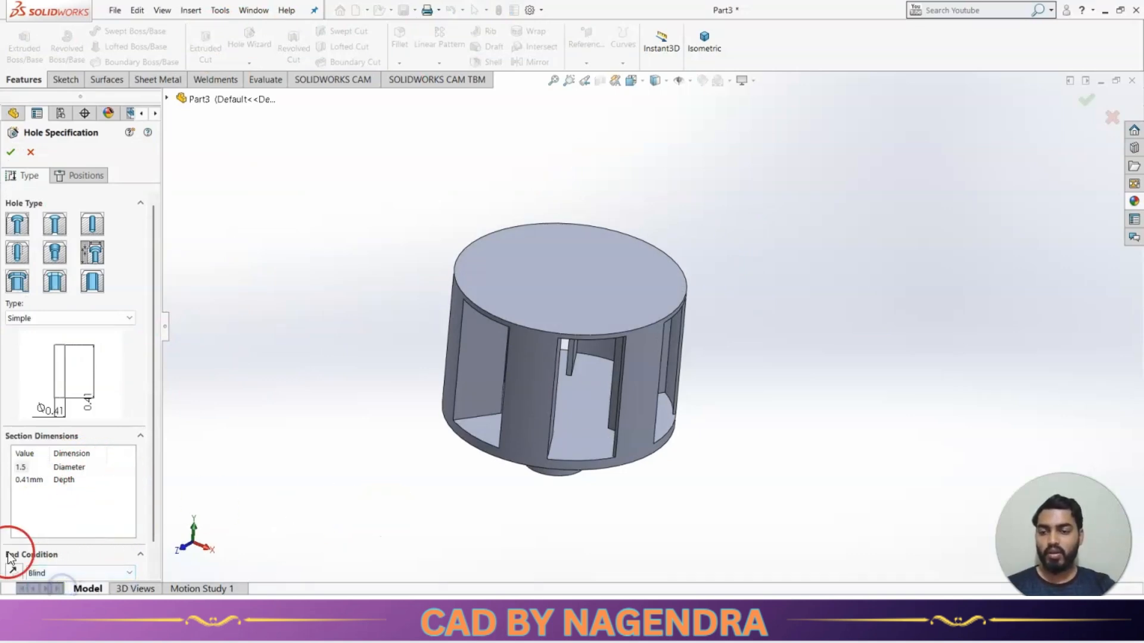
{"action": "left_click", "coordinate": [63, 576]}
{"action": "left_click", "coordinate": [64, 596]}
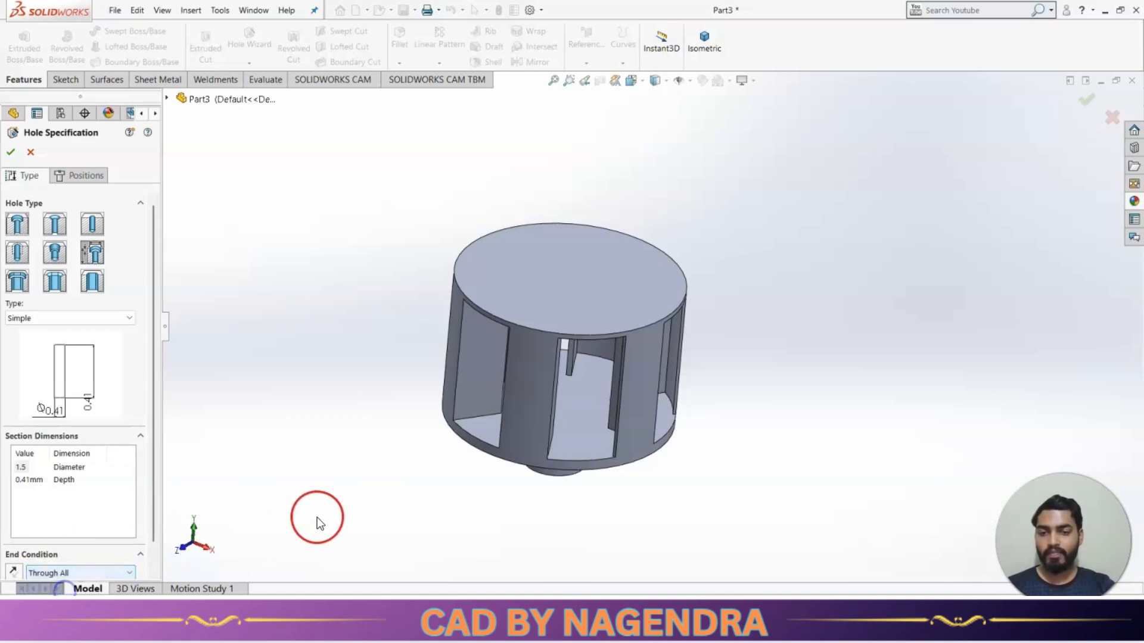
Step: Place the 1.5 mm hole at the centre of the hub's end face and finish it
{"action": "middle_click_drag", "start_coordinate": [316, 518], "coordinate": [386, 172]}
{"action": "scroll", "coordinate": [579, 370], "scroll_direction": "down", "scroll_amount": 3}
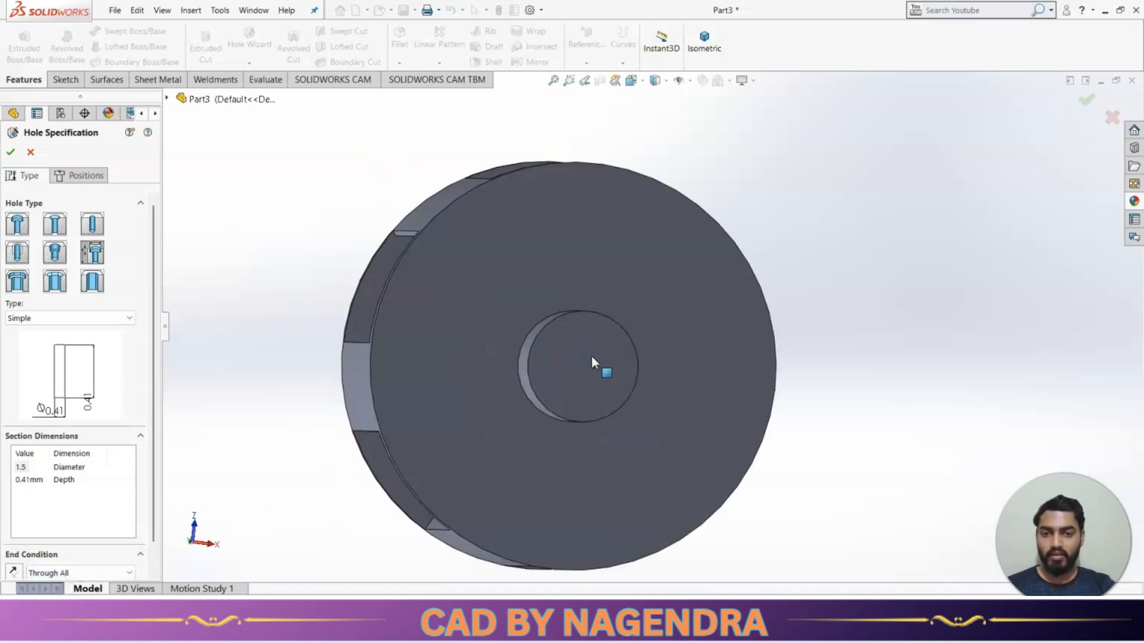
{"action": "left_click", "coordinate": [79, 176]}
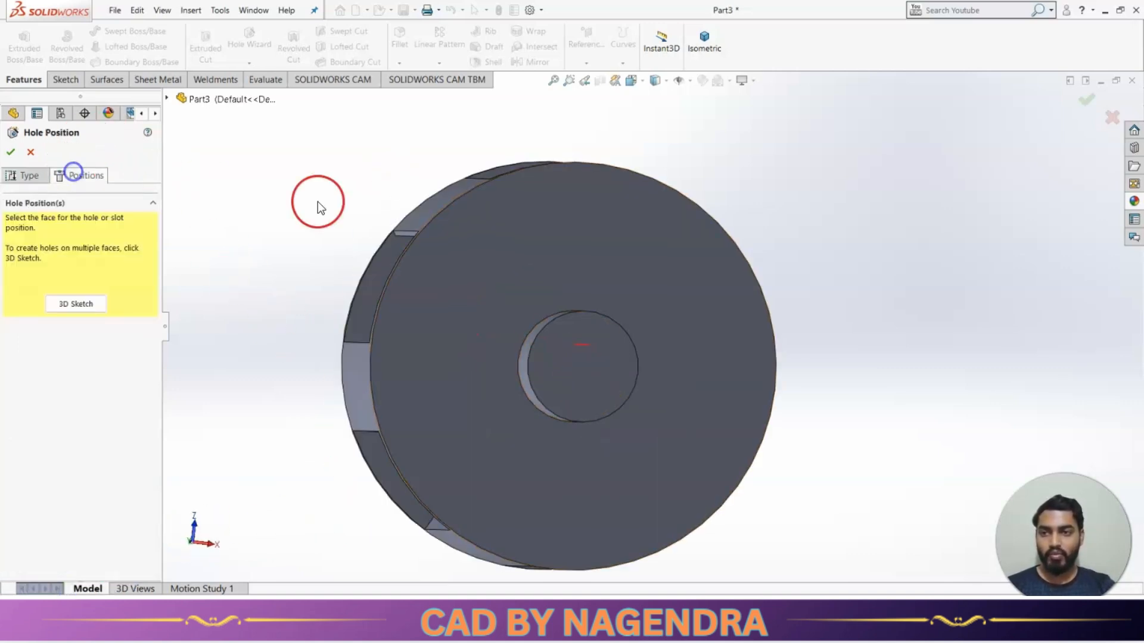
{"action": "left_click", "coordinate": [593, 377]}
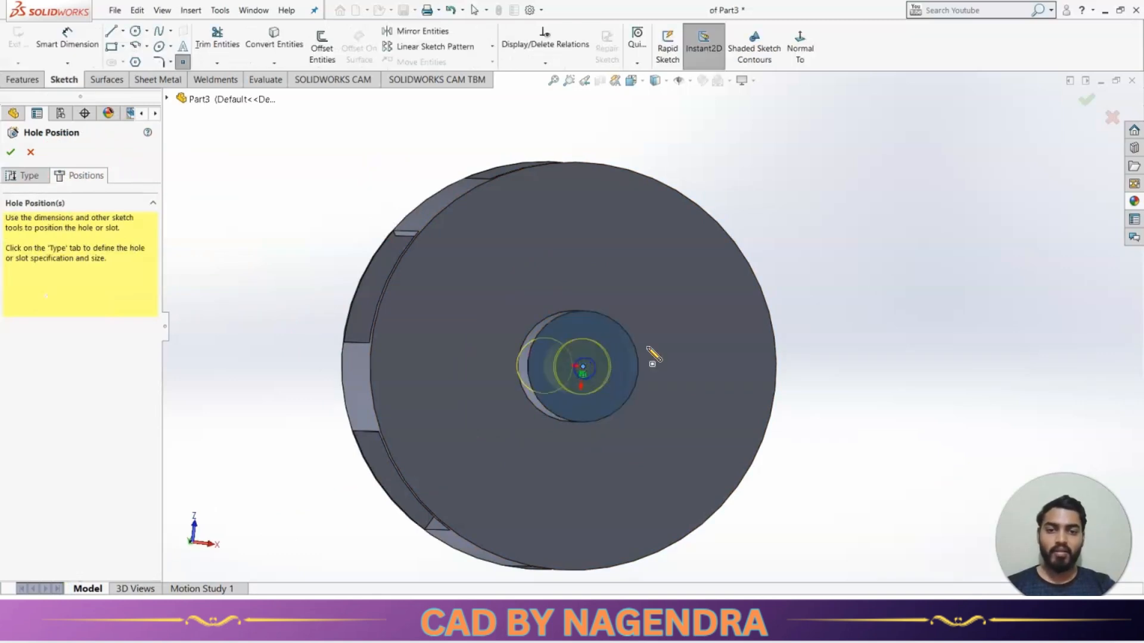
{"action": "left_click", "coordinate": [583, 366]}
{"action": "scroll", "coordinate": [849, 255], "scroll_direction": "up", "scroll_amount": 3}
{"action": "middle_click_drag", "start_coordinate": [762, 279], "coordinate": [733, 338]}
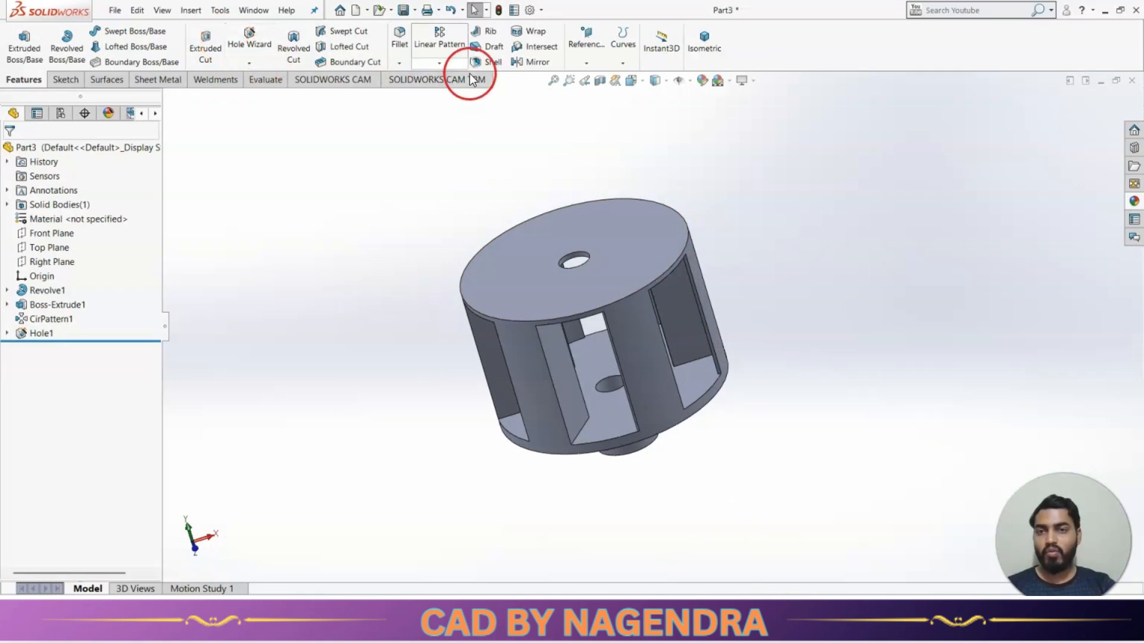
Step: Create a simple 8 mm diameter hole with the Up To Next end condition at the centre of the upper disc's face
{"action": "left_click", "coordinate": [260, 40]}
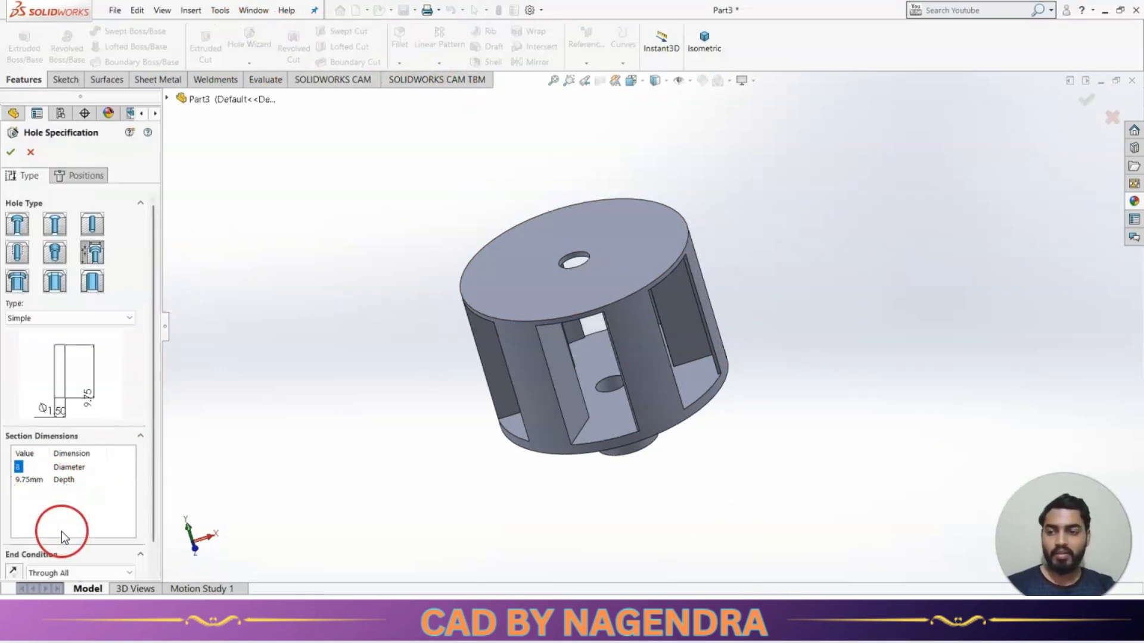
{"action": "left_click", "coordinate": [62, 575]}
{"action": "left_click", "coordinate": [90, 588]}
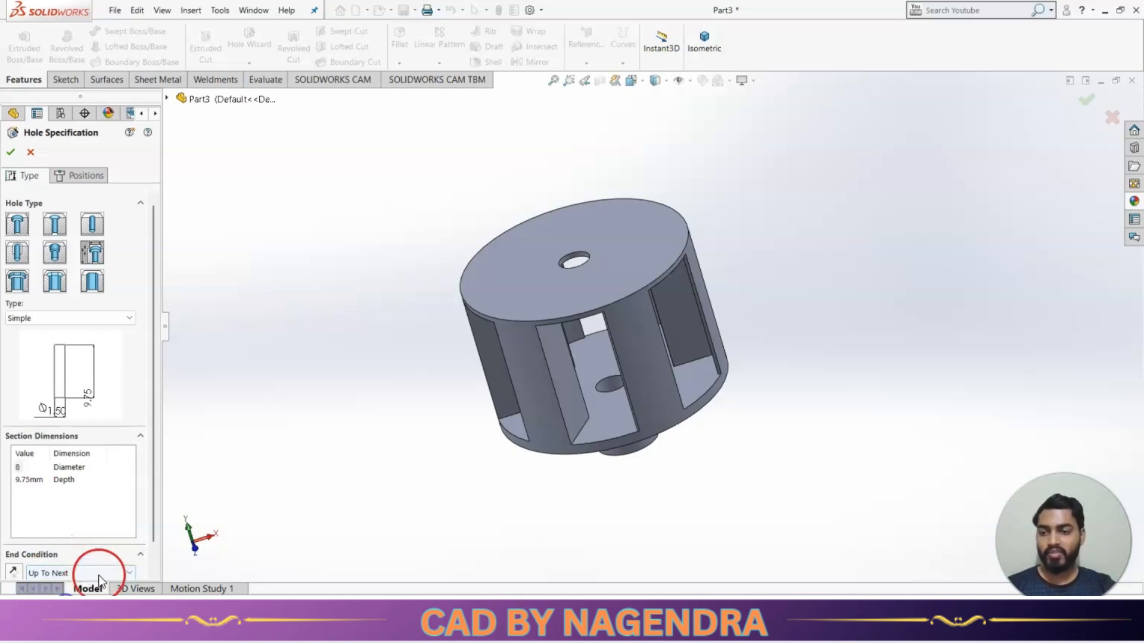
{"action": "left_click", "coordinate": [103, 178]}
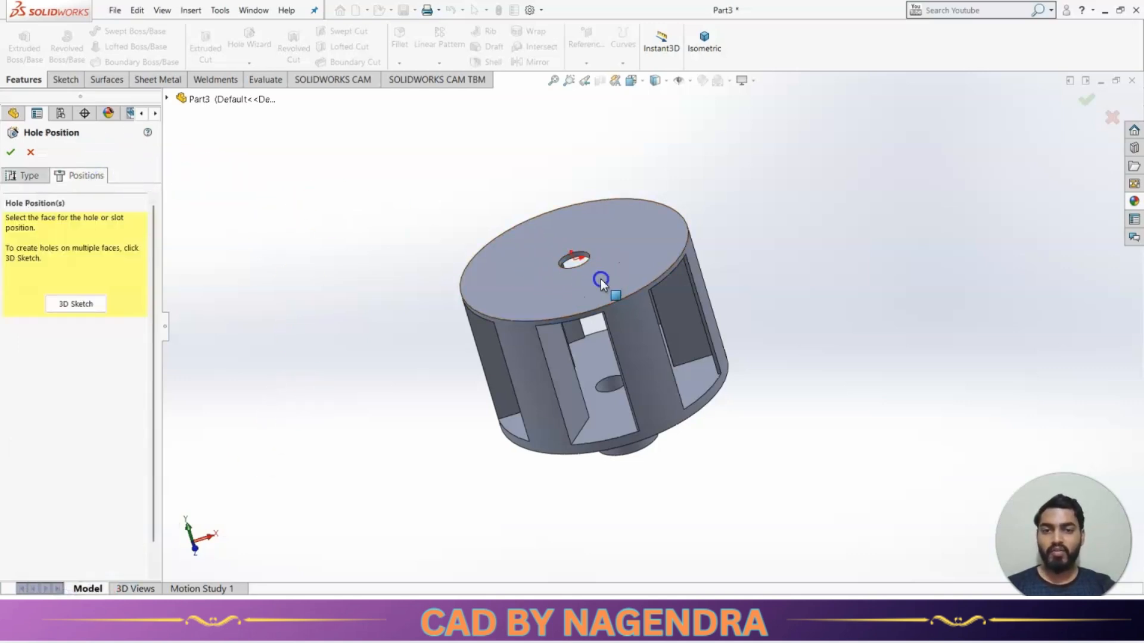
{"action": "left_click", "coordinate": [574, 262]}
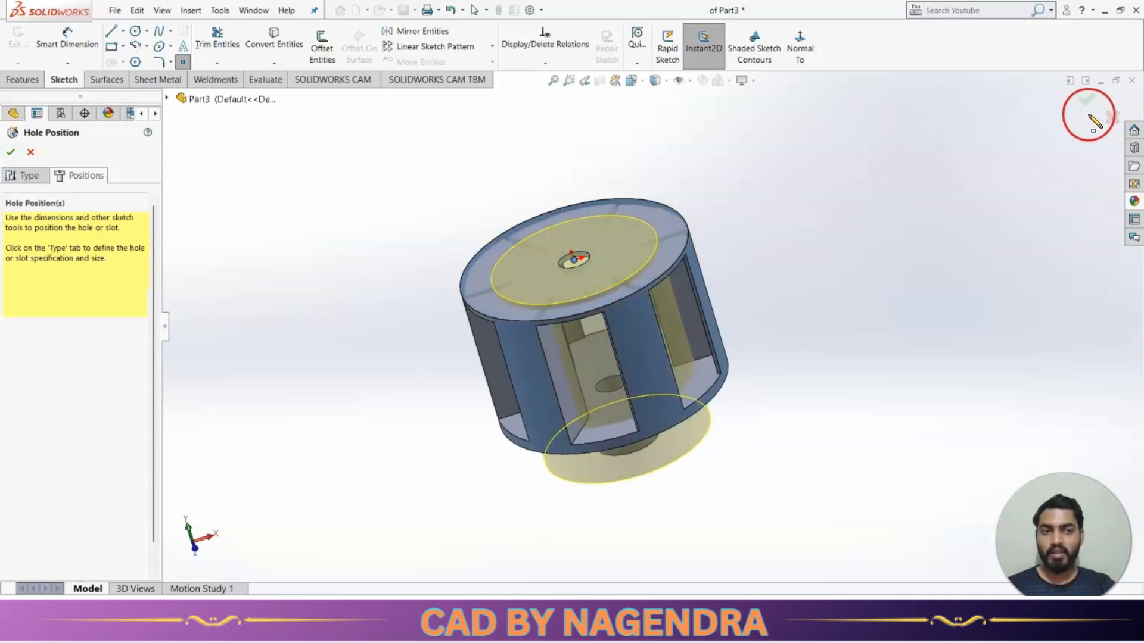
{"action": "middle_click_drag", "start_coordinate": [839, 284], "coordinate": [835, 256]}
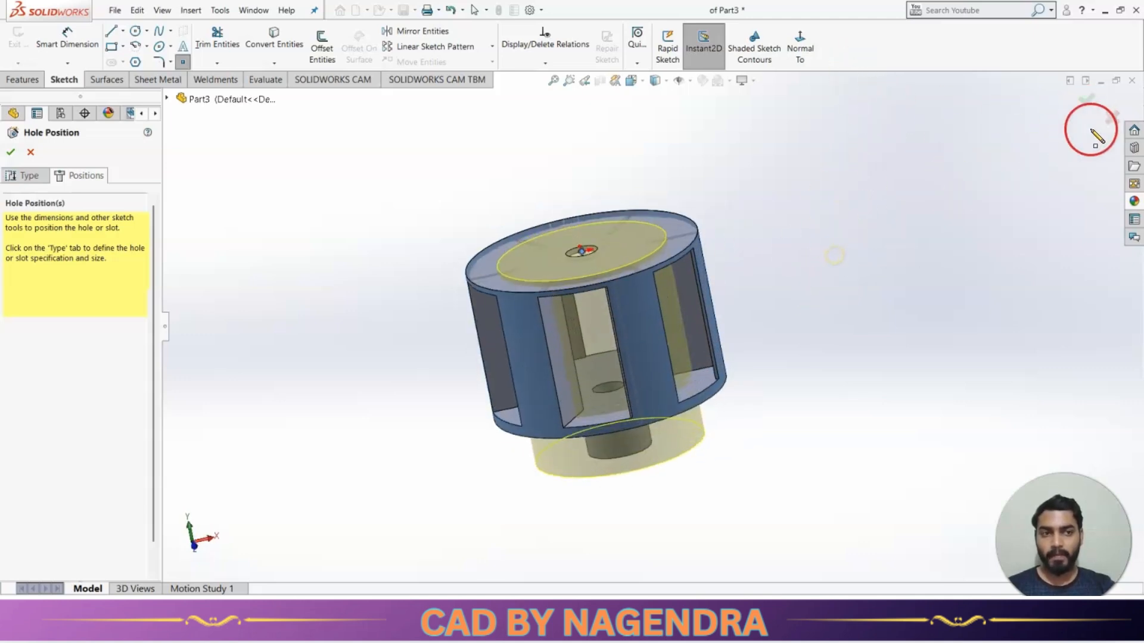
{"action": "left_click", "coordinate": [1083, 104]}
{"action": "middle_click_drag", "start_coordinate": [907, 277], "coordinate": [679, 389]}
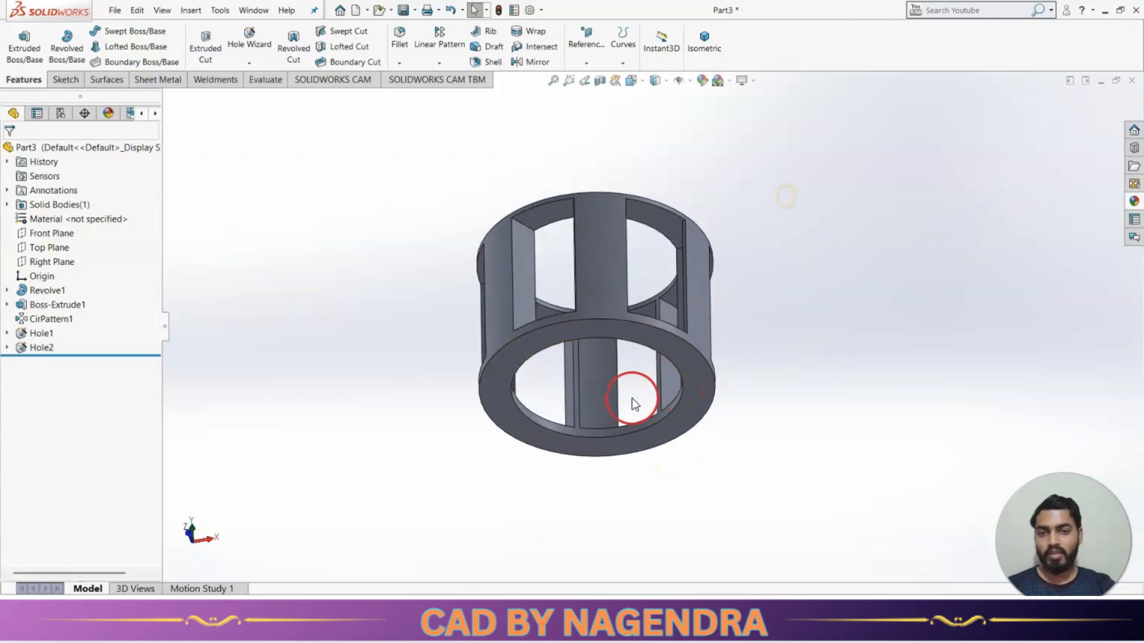
Step: Edit the 8 mm hole to use a Blind end condition with a depth of 0.5 mm
{"action": "right_click", "coordinate": [41, 346]}
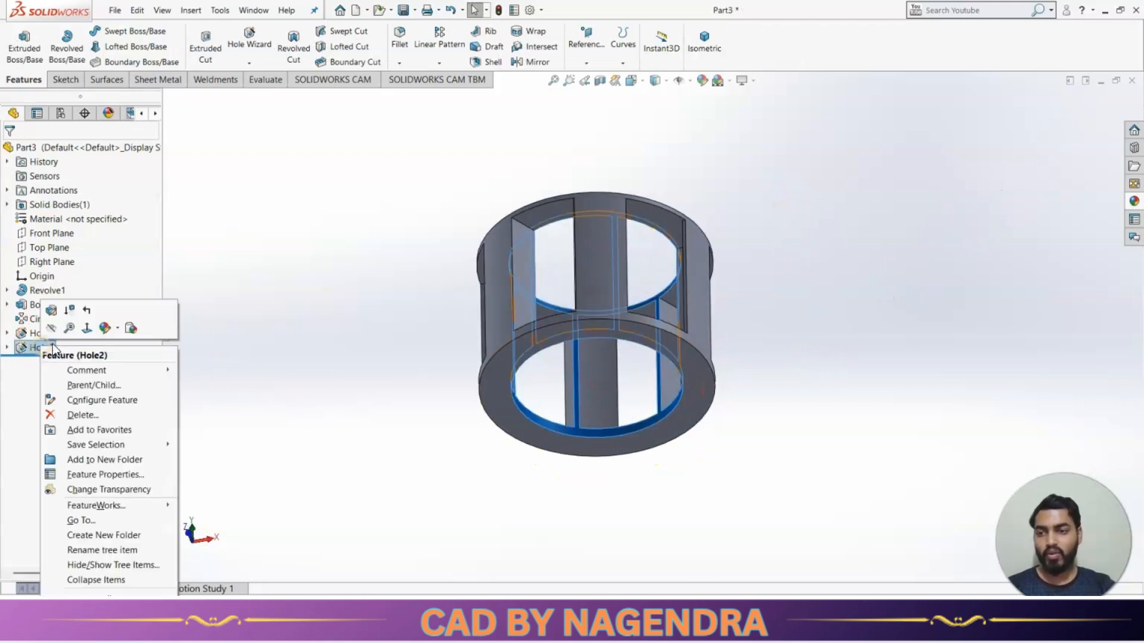
{"action": "left_click", "coordinate": [50, 309]}
{"action": "middle_click_drag", "start_coordinate": [430, 322], "coordinate": [410, 461]}
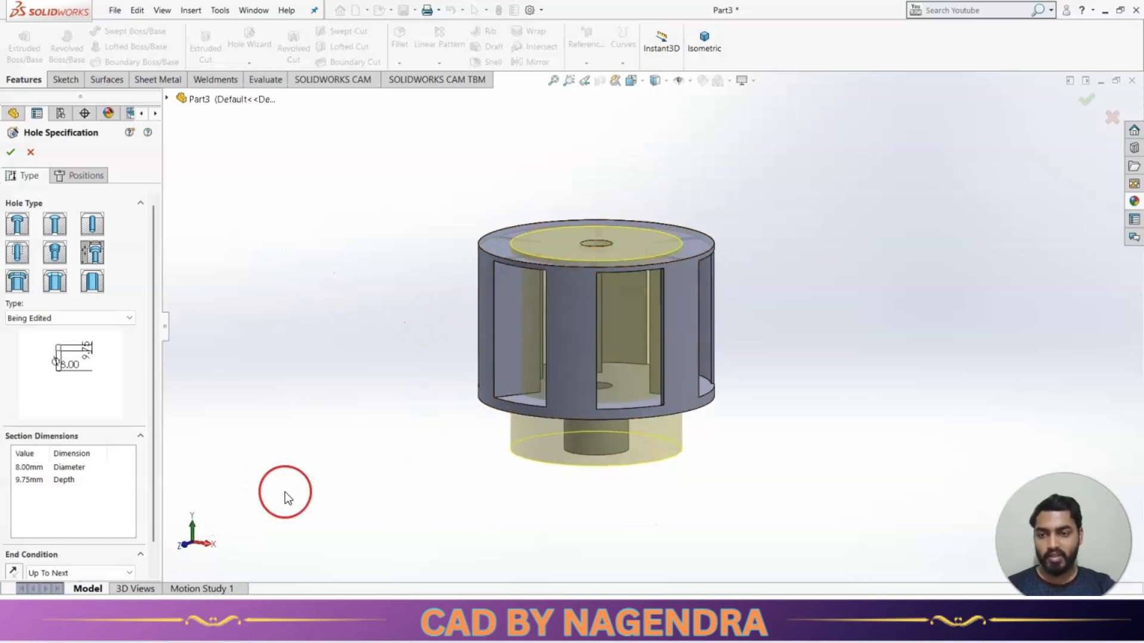
{"action": "left_click", "coordinate": [66, 573]}
{"action": "left_click", "coordinate": [58, 588]}
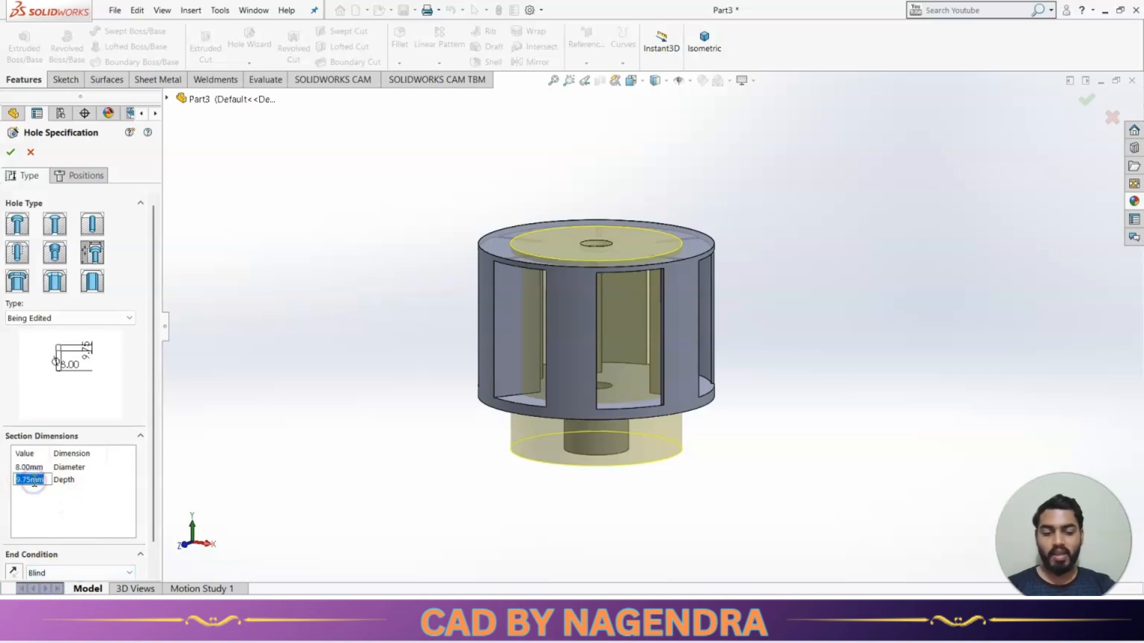
{"action": "key", "text": "Return"}
{"action": "left_click", "coordinate": [244, 460]}
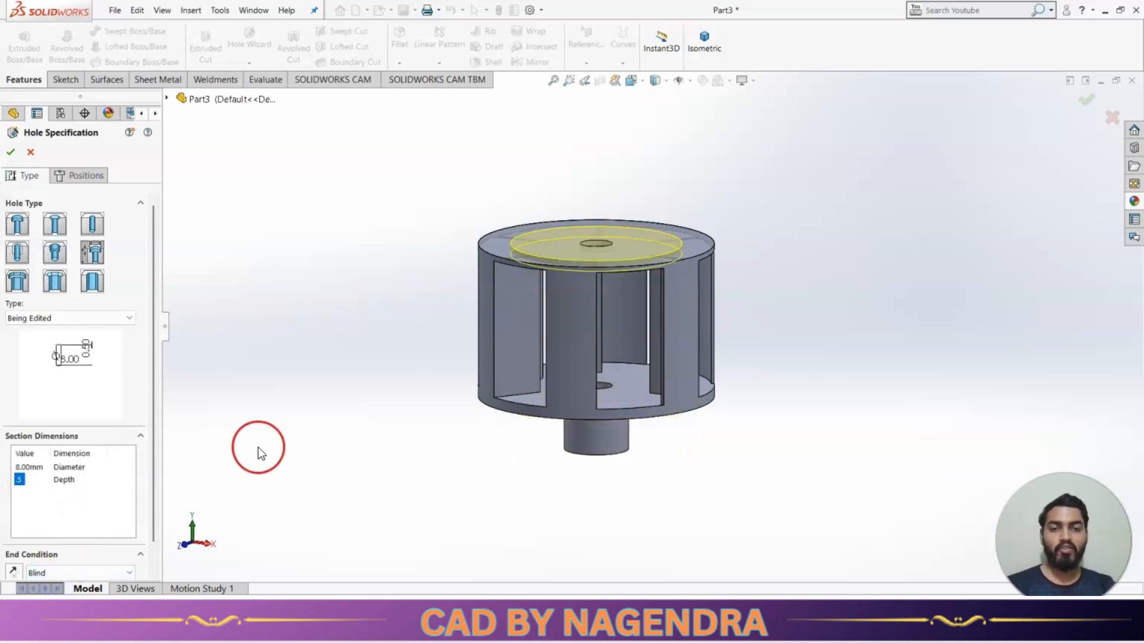
{"action": "left_click", "coordinate": [10, 150]}
{"action": "middle_click_drag", "start_coordinate": [733, 171], "coordinate": [882, 248]}
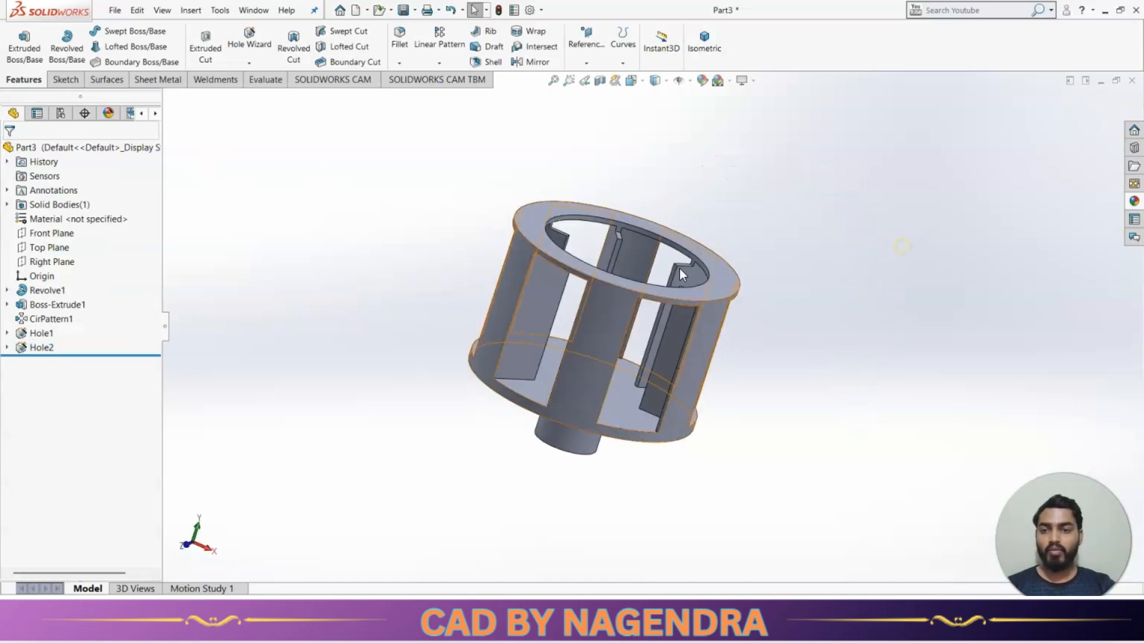
Step: Edit the 8 mm hole in the upper disc so that its depth is 0.25 mm
{"action": "left_click", "coordinate": [32, 346]}
{"action": "left_click", "coordinate": [44, 308]}
{"action": "double_click", "coordinate": [28, 479]}
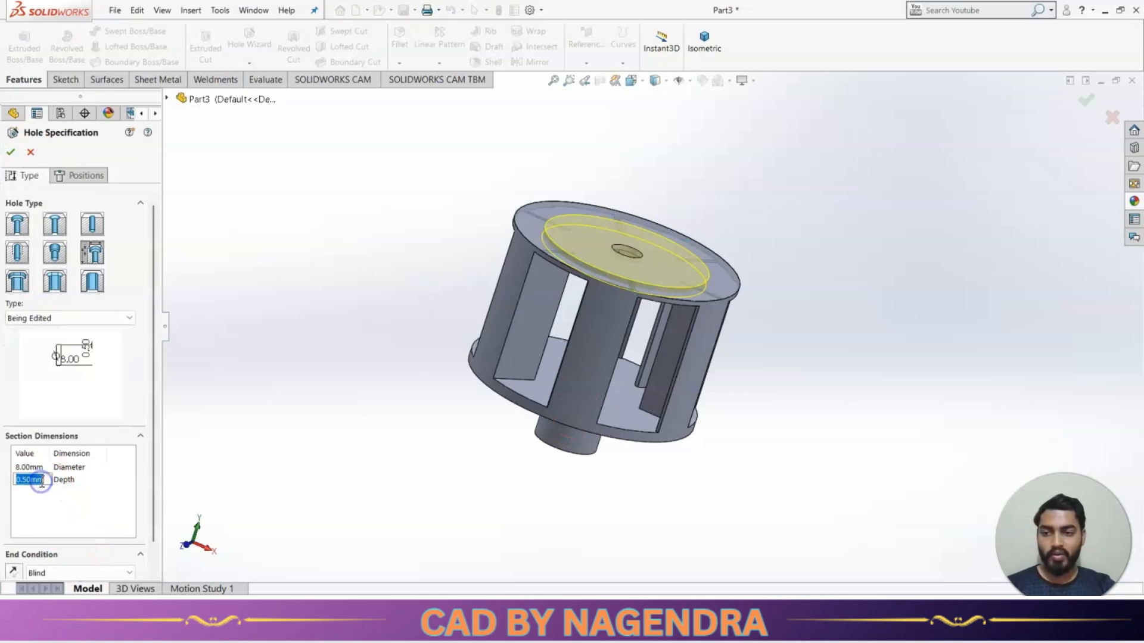
{"action": "type", "text": ".25"}
{"action": "key", "text": "Return"}
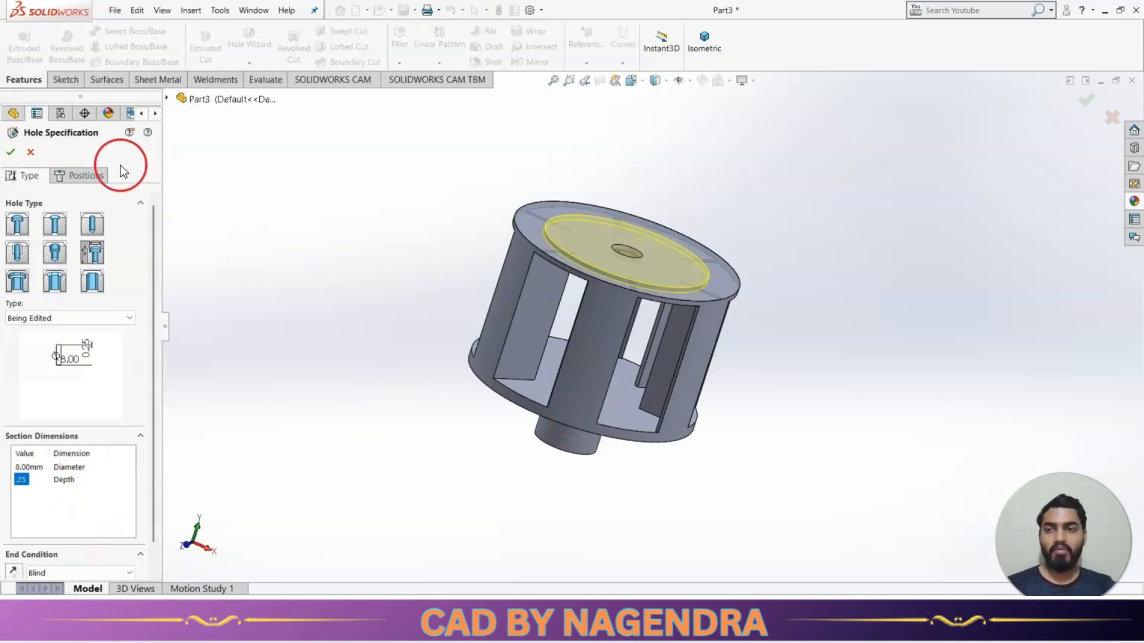
{"action": "left_click", "coordinate": [9, 153]}
{"action": "middle_click_drag", "start_coordinate": [855, 209], "coordinate": [899, 158]}
Step: Change the whole part's appearance colour to pink-purple
{"action": "left_click", "coordinate": [114, 168]}
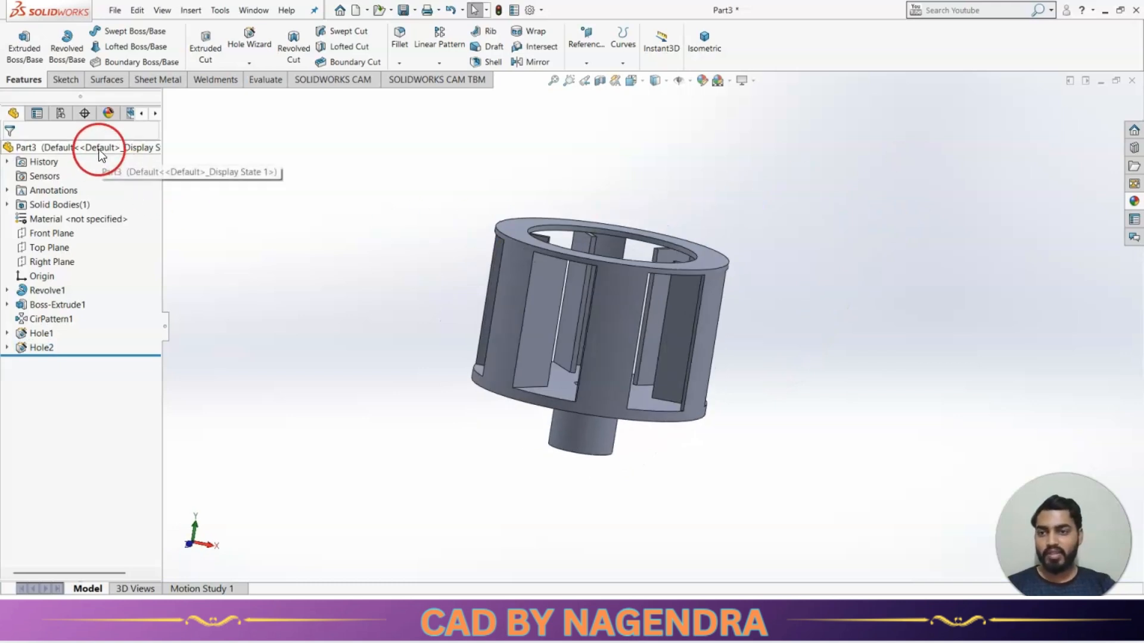
{"action": "right_click", "coordinate": [100, 150]}
{"action": "left_click", "coordinate": [149, 154]}
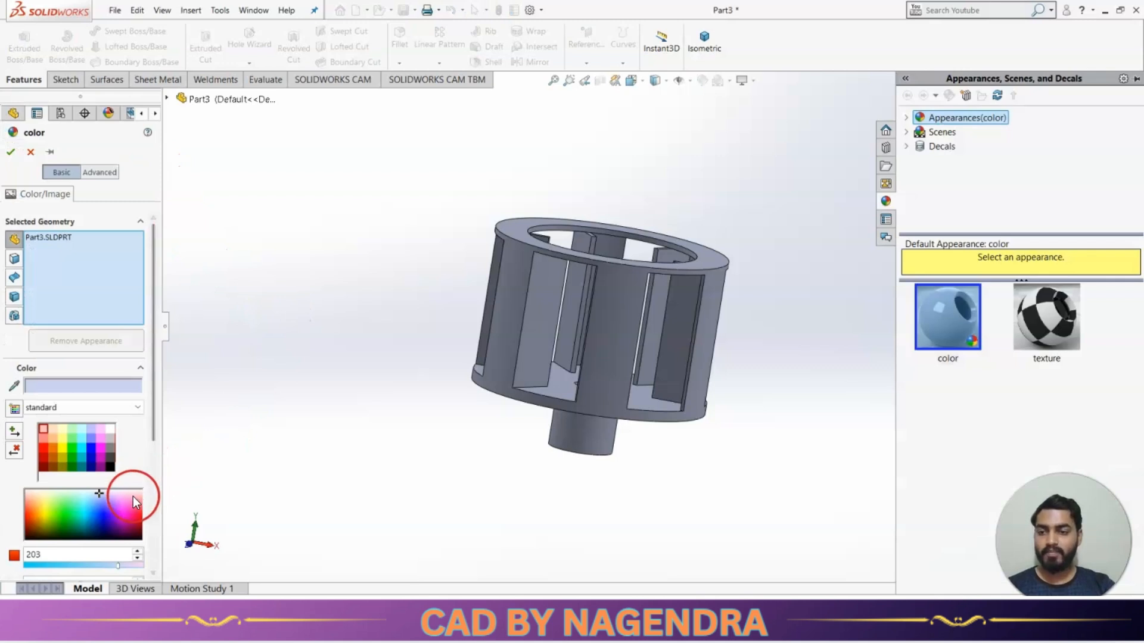
{"action": "left_click", "coordinate": [124, 496]}
{"action": "left_click", "coordinate": [11, 152]}
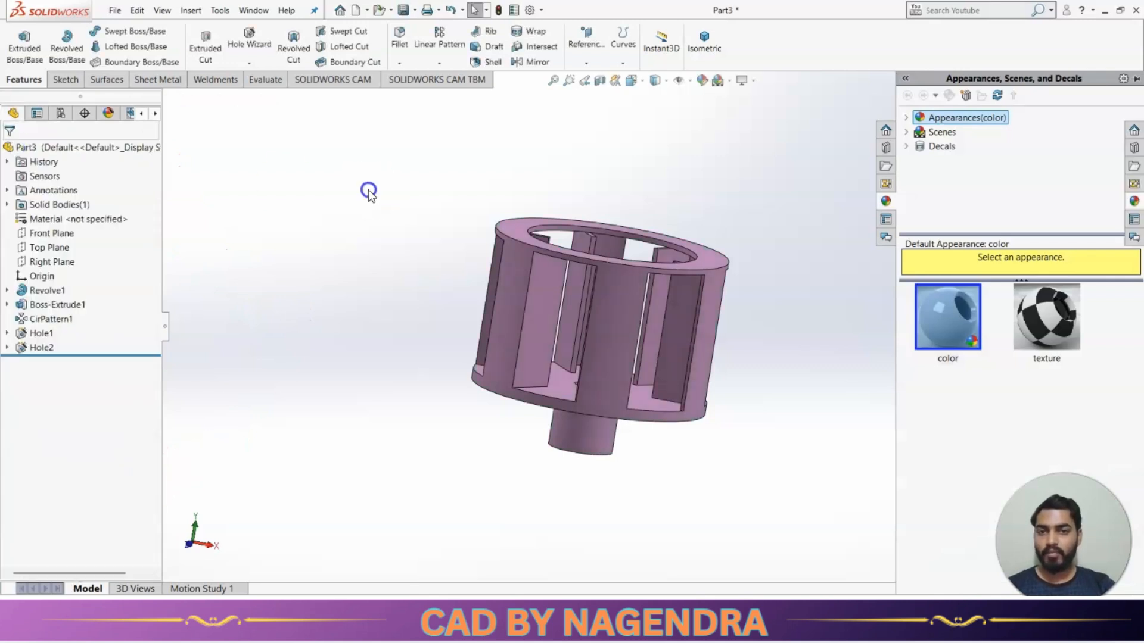
Step: Save the part as BLOWER in the MBA folder and close it
{"action": "left_click", "coordinate": [404, 10]}
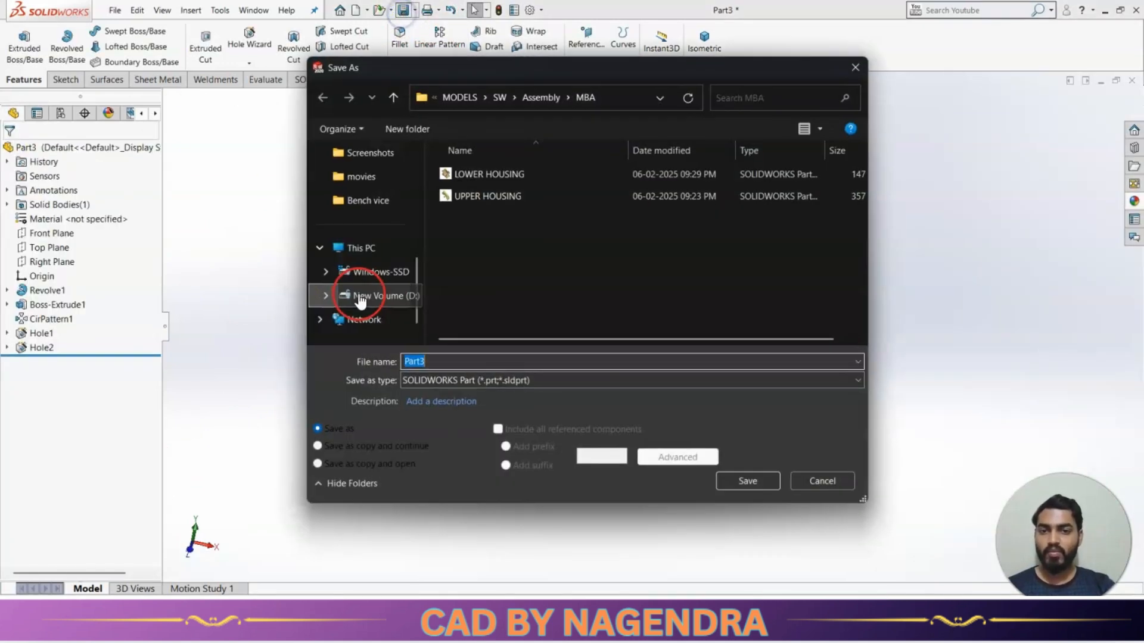
{"action": "type", "text": "BLOWER"}
{"action": "left_click", "coordinate": [749, 480]}
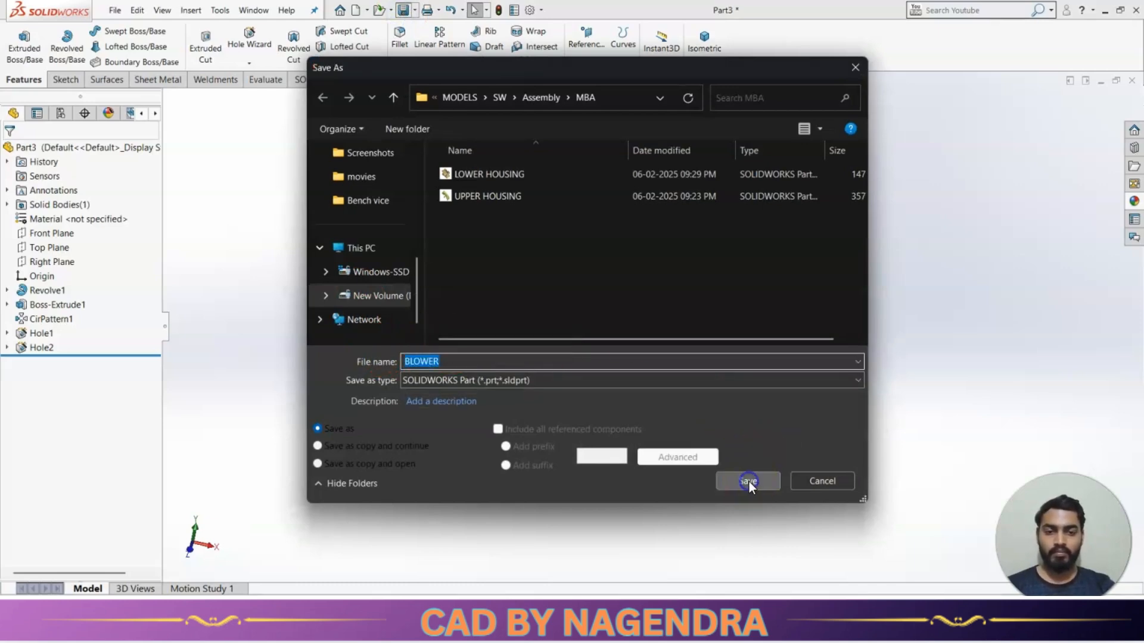
{"action": "left_click", "coordinate": [789, 349]}
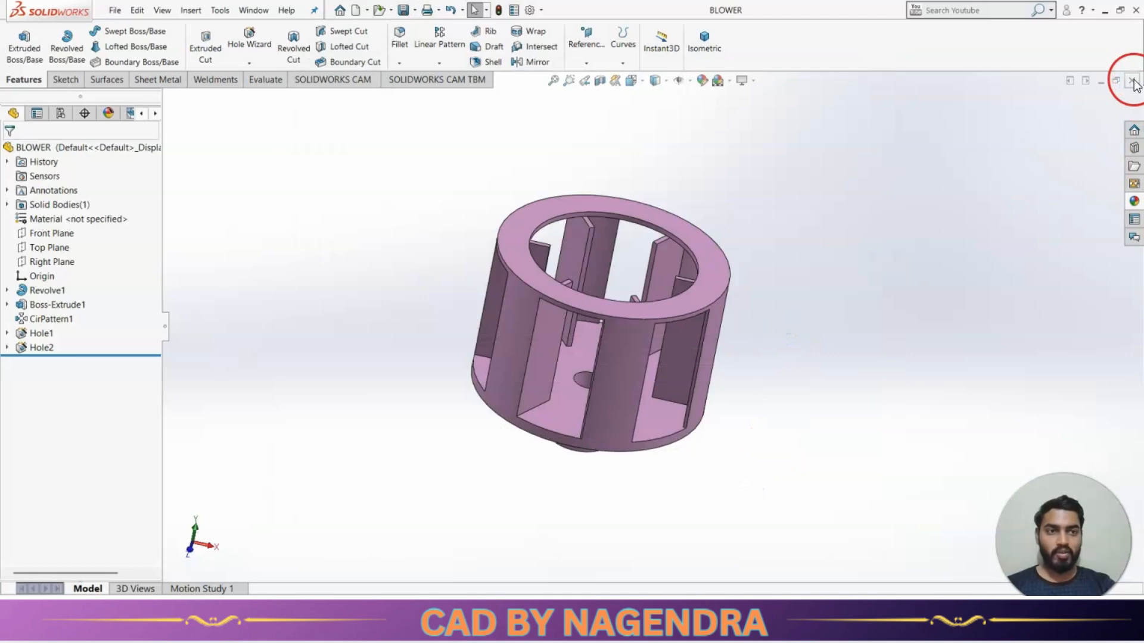
{"action": "left_click", "coordinate": [1132, 81]}
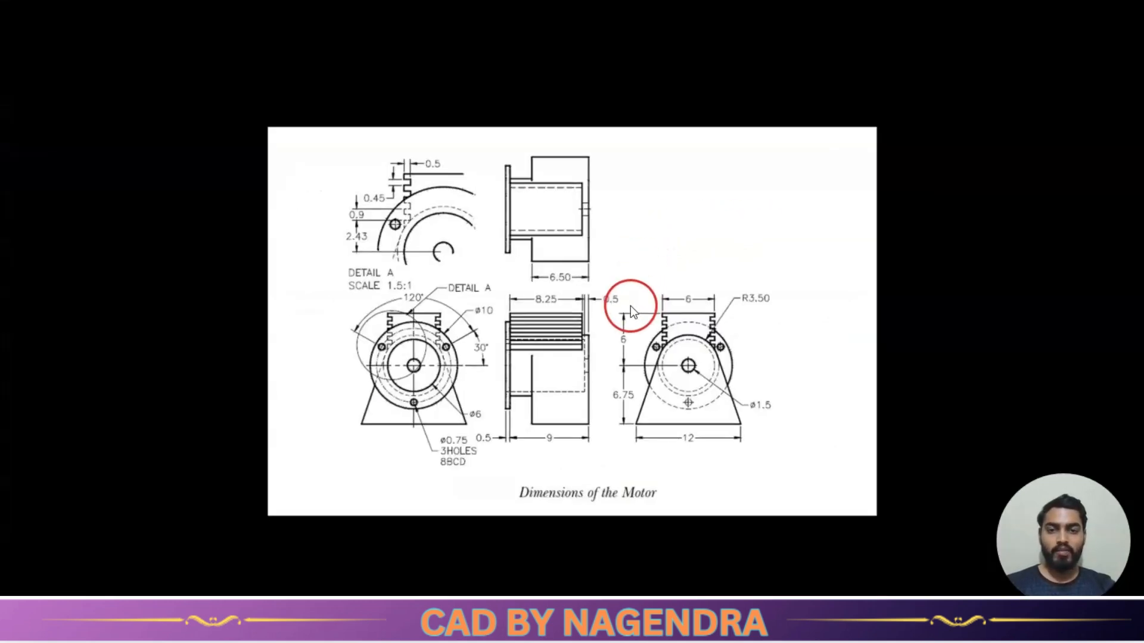
Step: Examine the dimensioned drawing of the Motor for the next part
{"action": "left_click", "coordinate": [654, 290]}
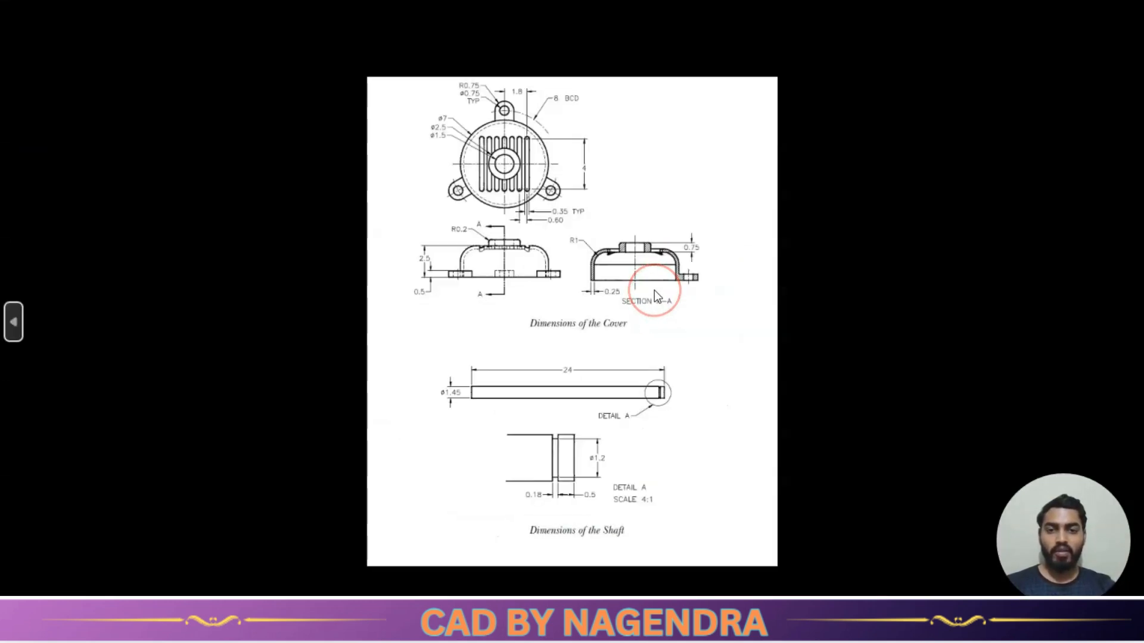
{"action": "left_click", "coordinate": [613, 315]}
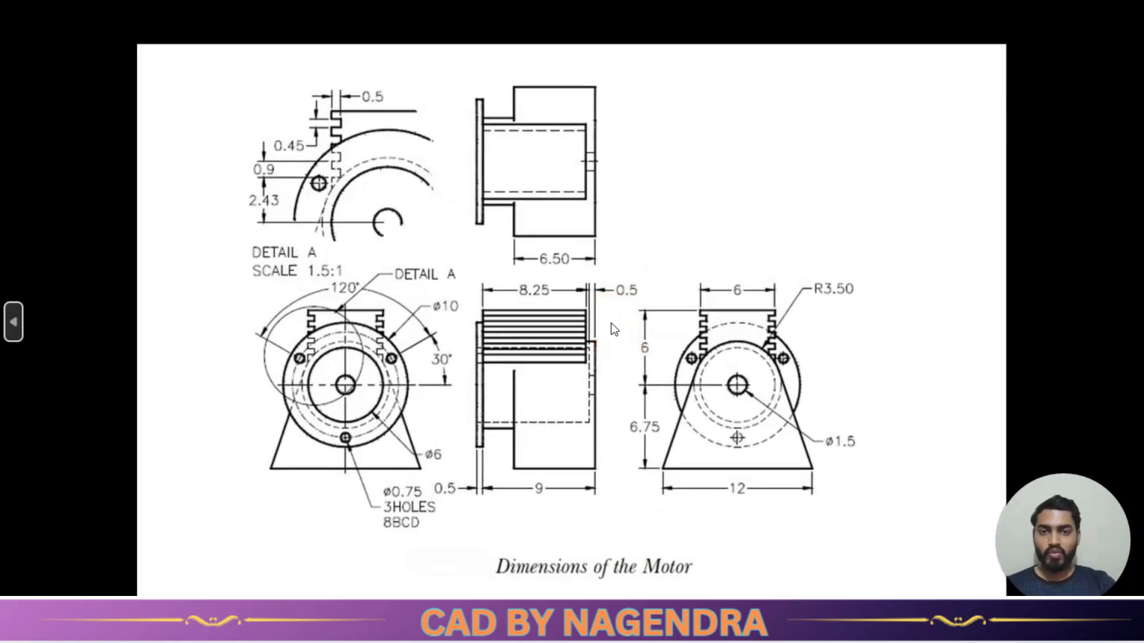
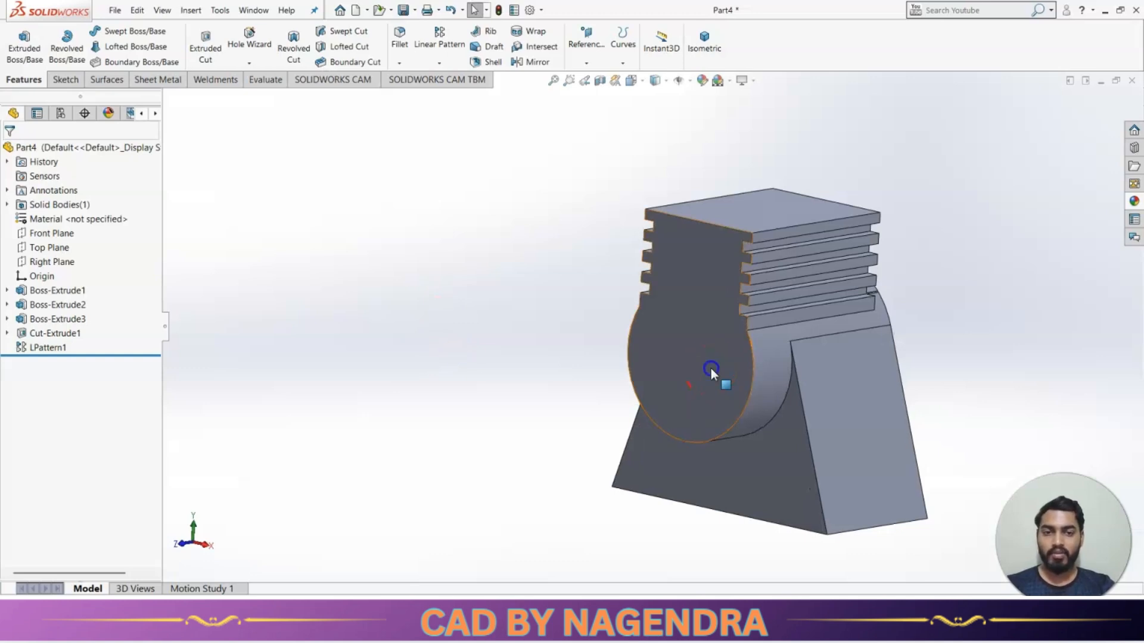
Step: Start a sketch on the motor body's round front face and draw a concentric circle about 3.5 mm in diameter
{"action": "left_click", "coordinate": [710, 368]}
{"action": "left_click", "coordinate": [769, 331]}
{"action": "left_click", "coordinate": [796, 64]}
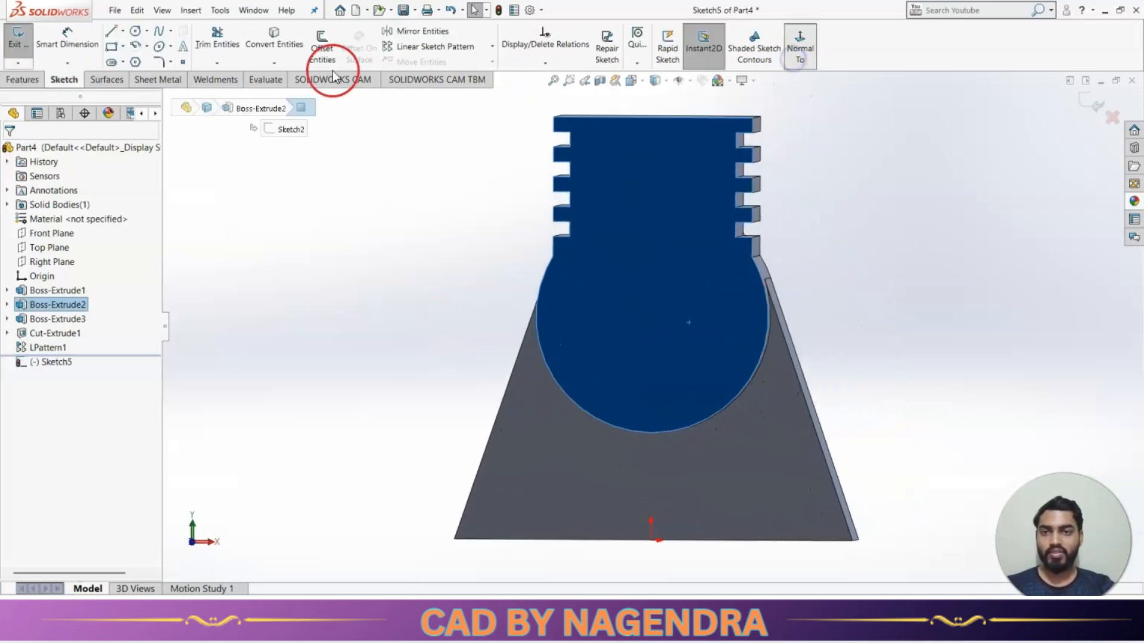
{"action": "left_click", "coordinate": [136, 31]}
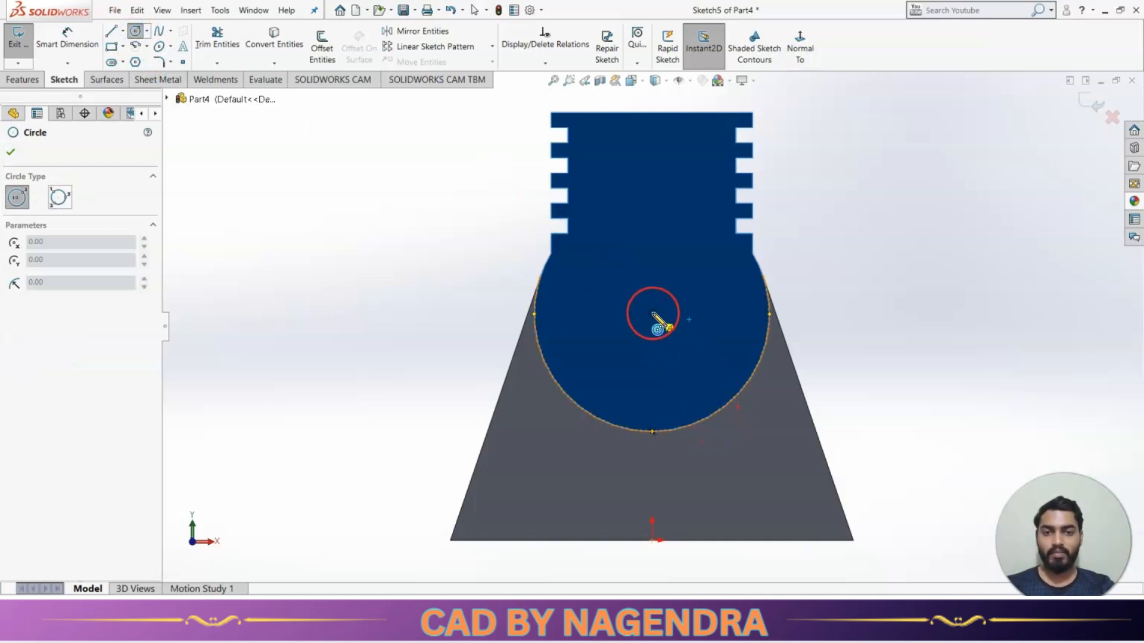
{"action": "left_click", "coordinate": [653, 314]}
{"action": "left_click", "coordinate": [685, 359]}
Step: Dimension the circle's diameter as 10 mm and exit the sketch
{"action": "left_click", "coordinate": [79, 43]}
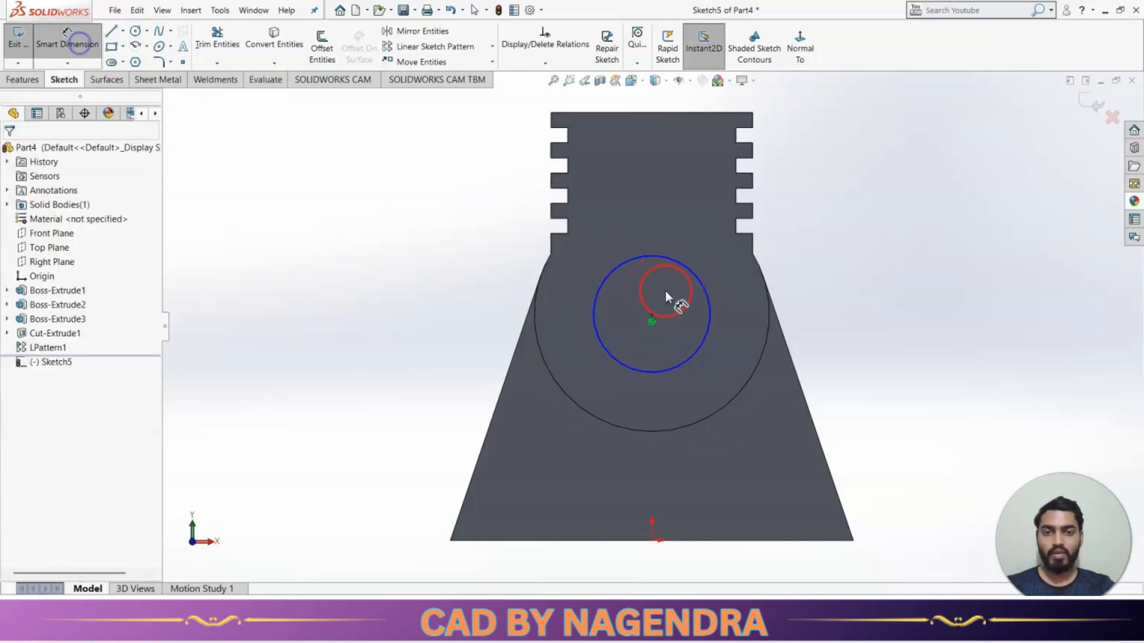
{"action": "left_click", "coordinate": [711, 305]}
{"action": "left_click", "coordinate": [916, 234]}
{"action": "type", "text": "1"}
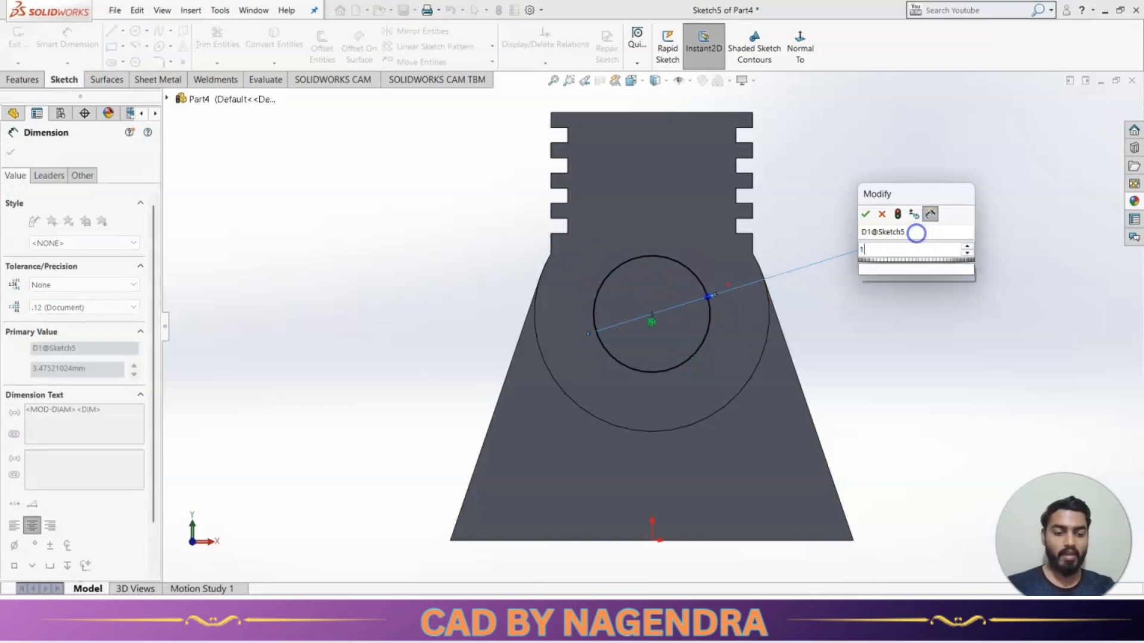
{"action": "type", "text": "0"}
{"action": "key", "text": "Return"}
{"action": "left_click", "coordinate": [1016, 326]}
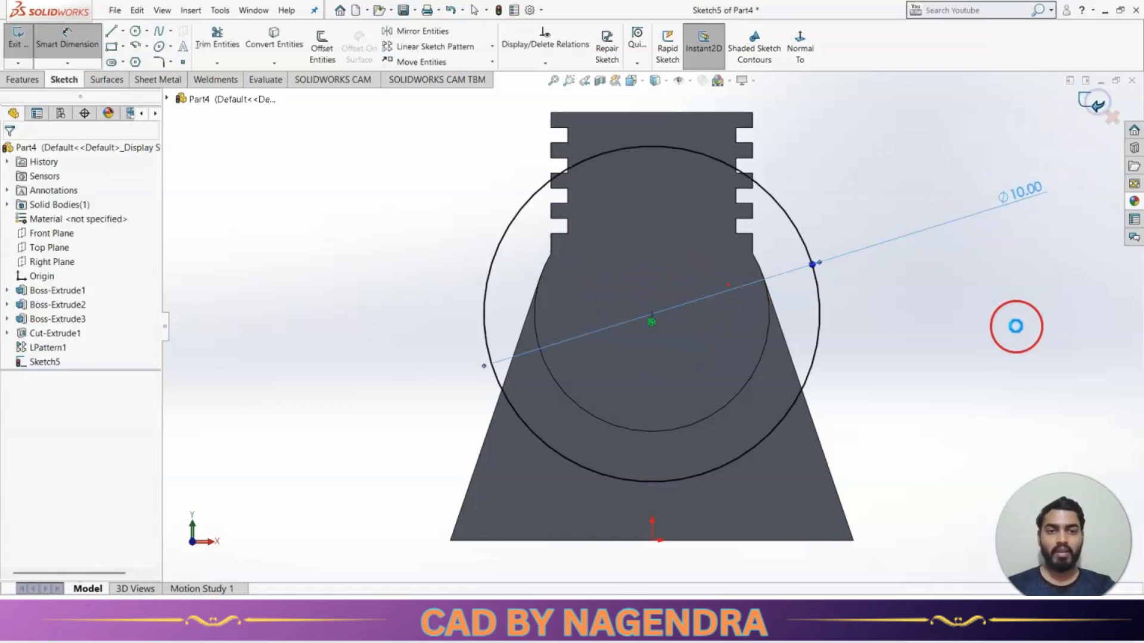
Step: Extrude the 10 mm circle 0.5 mm outward as a blind boss to form the motor's front flange
{"action": "middle_click_drag", "start_coordinate": [1001, 335], "coordinate": [898, 391]}
{"action": "left_click", "coordinate": [29, 59]}
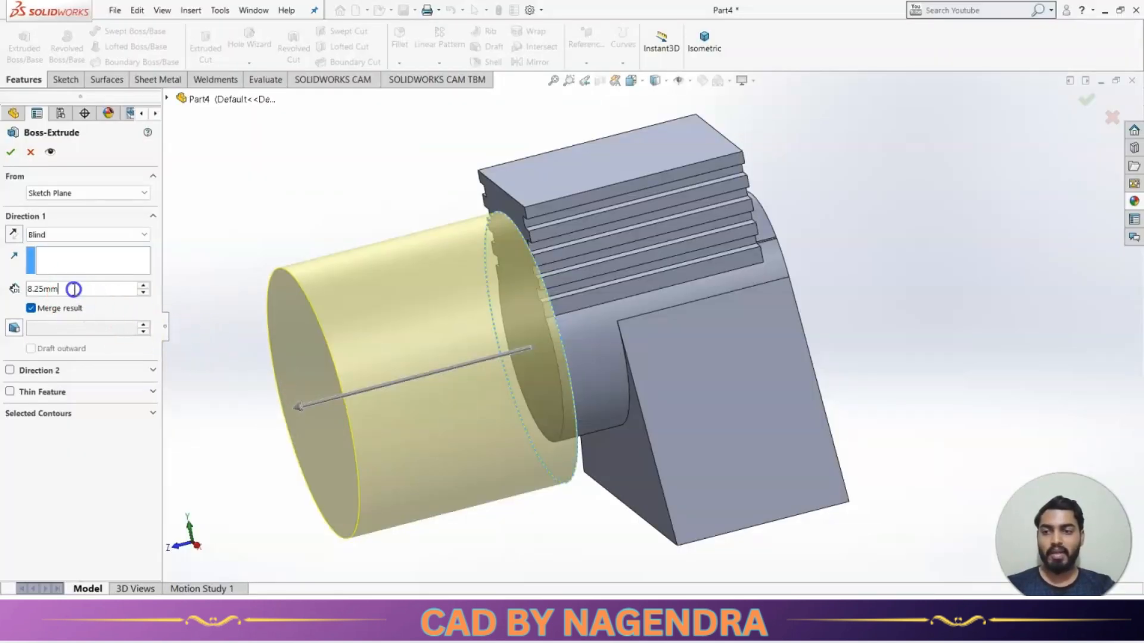
{"action": "double_click", "coordinate": [74, 289]}
{"action": "type", "text": "0.5"}
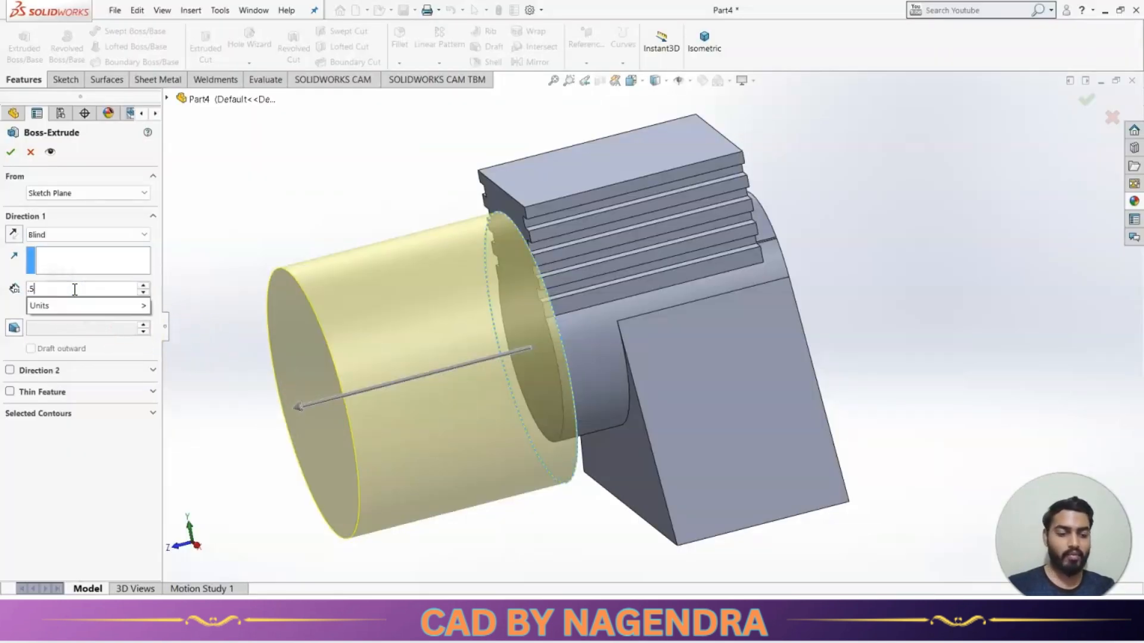
{"action": "key", "text": "Return"}
{"action": "left_click", "coordinate": [10, 152]}
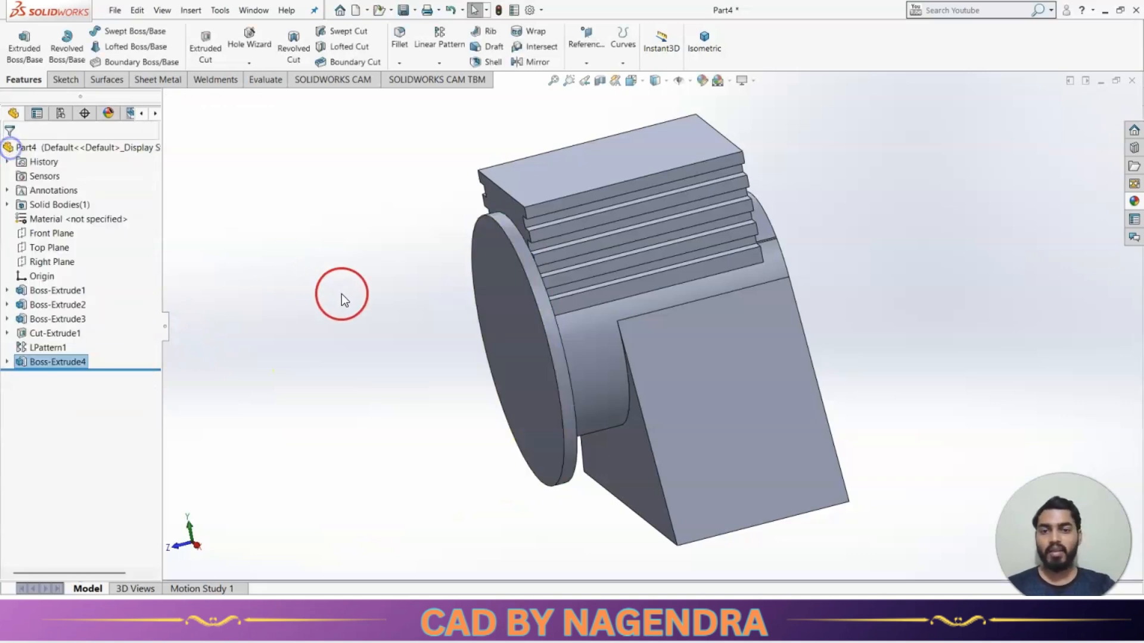
{"action": "middle_click_drag", "start_coordinate": [342, 294], "coordinate": [356, 374]}
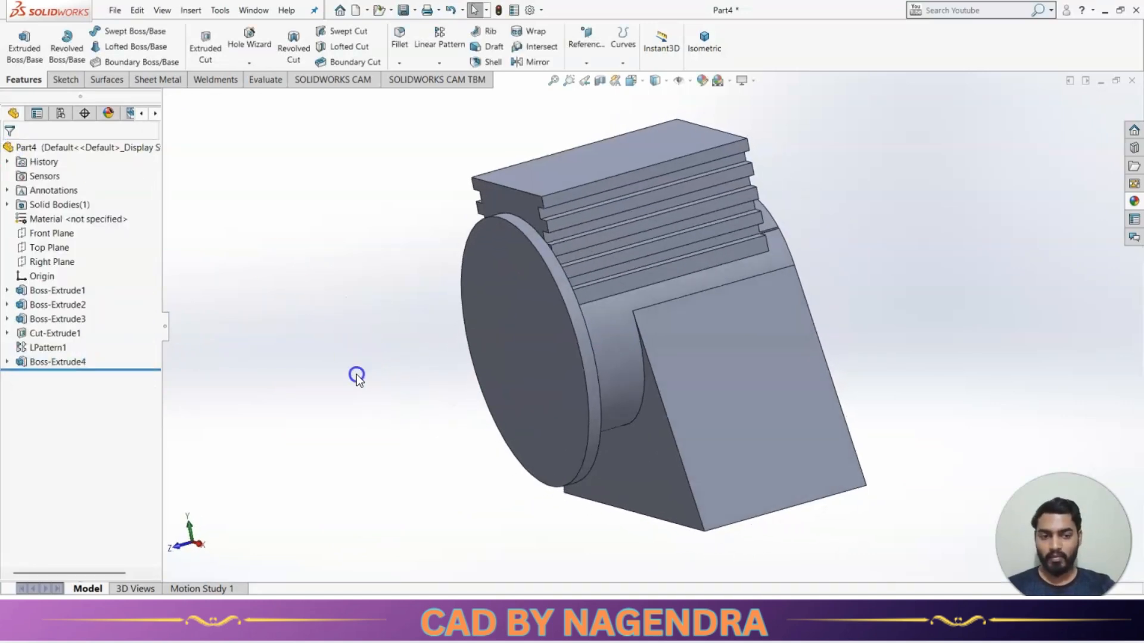
Step: Check the Motor drawing and set up a simple blind hole 6 mm in diameter and 9 mm deep
{"action": "key", "text": "alt+Tab"}
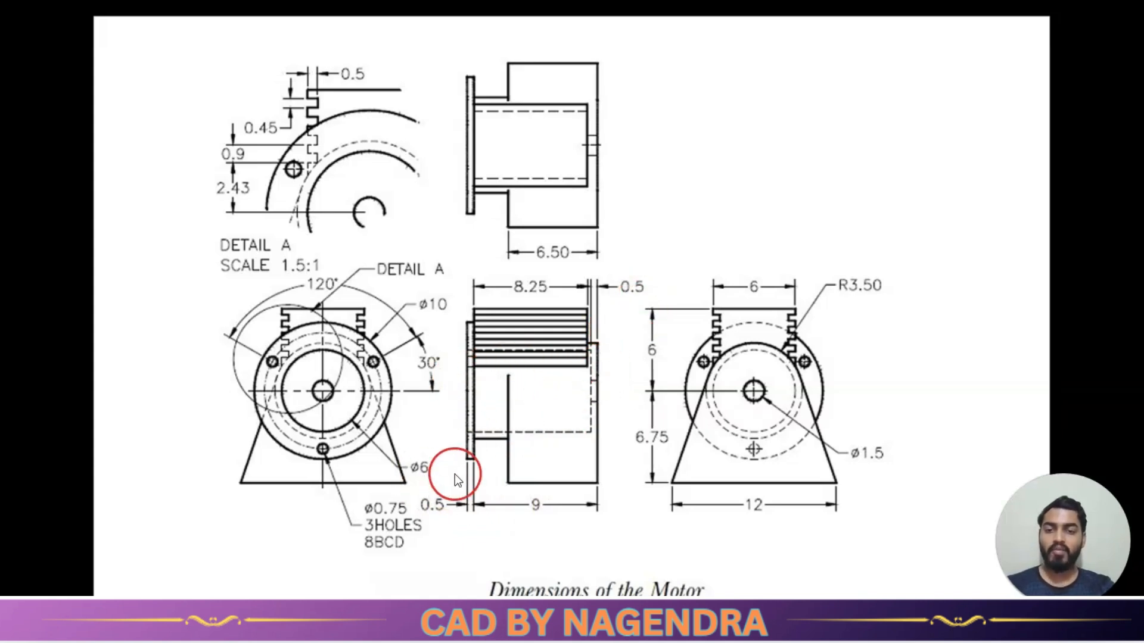
{"action": "key", "text": "alt+Tab"}
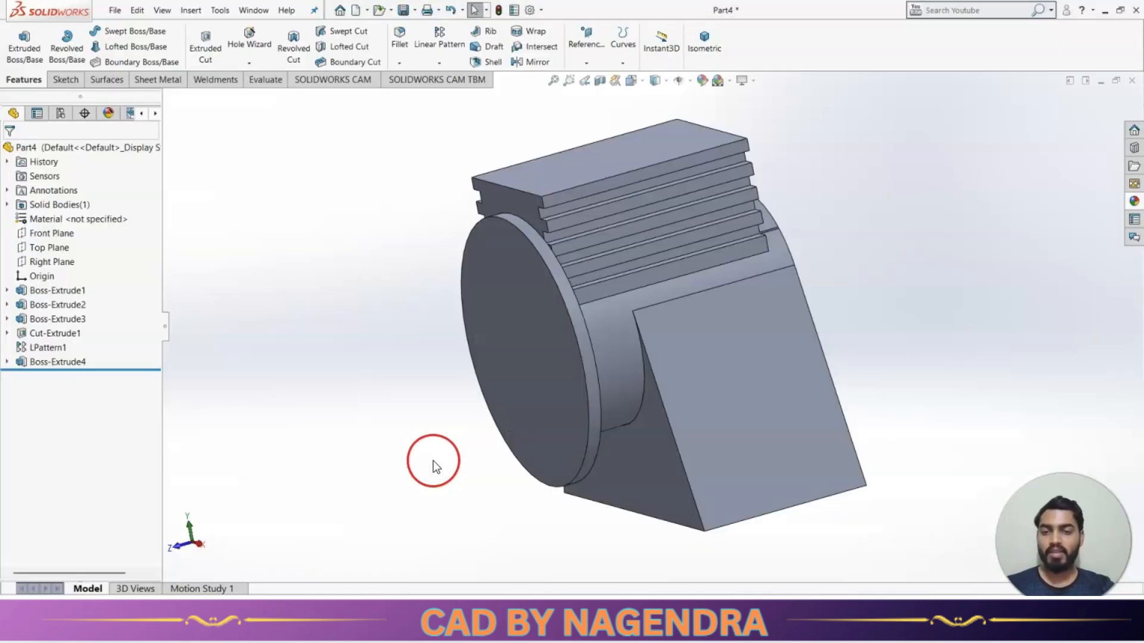
{"action": "left_click", "coordinate": [249, 37]}
{"action": "left_click", "coordinate": [33, 468]}
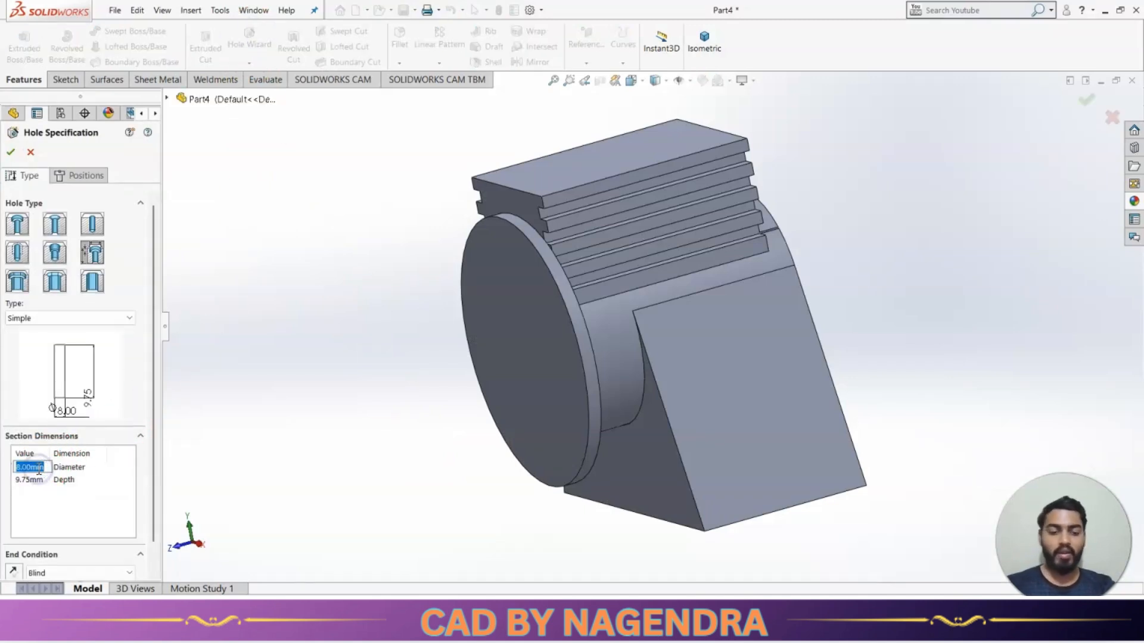
{"action": "left_click", "coordinate": [31, 480]}
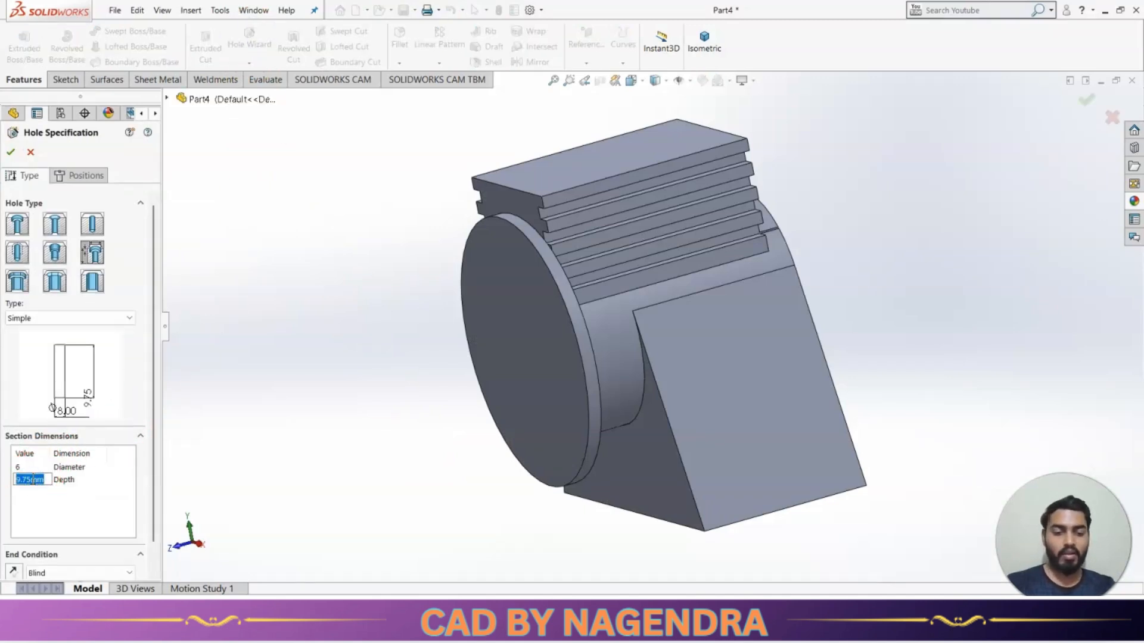
Step: Place the 6 mm hole at the centre of the front flange's face and finish it
{"action": "left_click", "coordinate": [89, 175]}
{"action": "left_click", "coordinate": [538, 346]}
{"action": "left_click", "coordinate": [799, 48]}
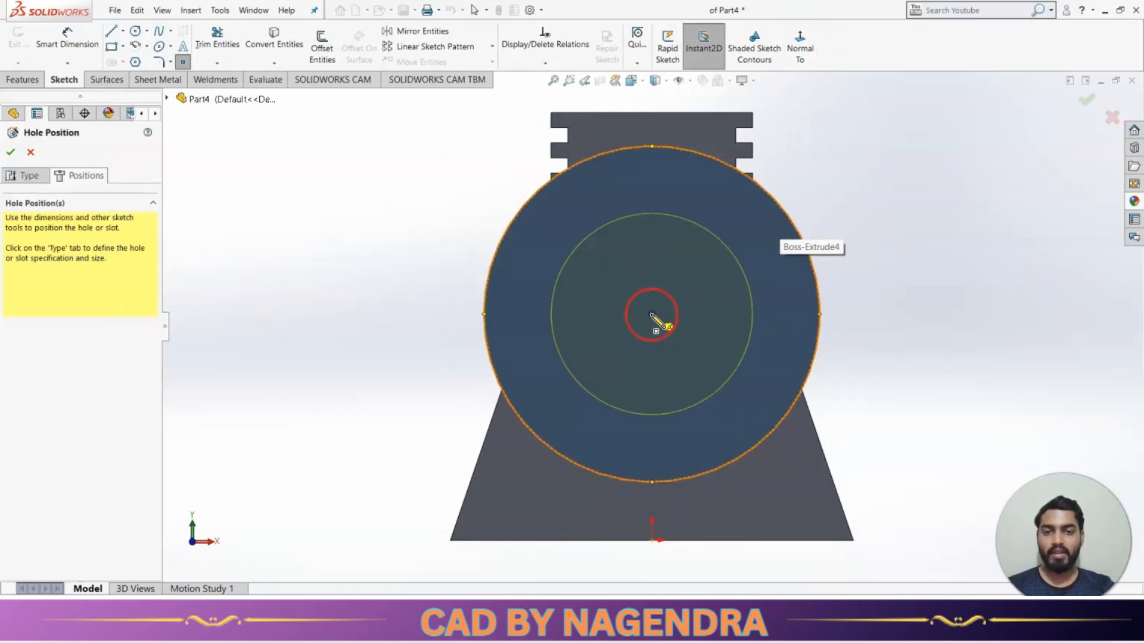
{"action": "left_click", "coordinate": [652, 315]}
{"action": "left_click", "coordinate": [1087, 99]}
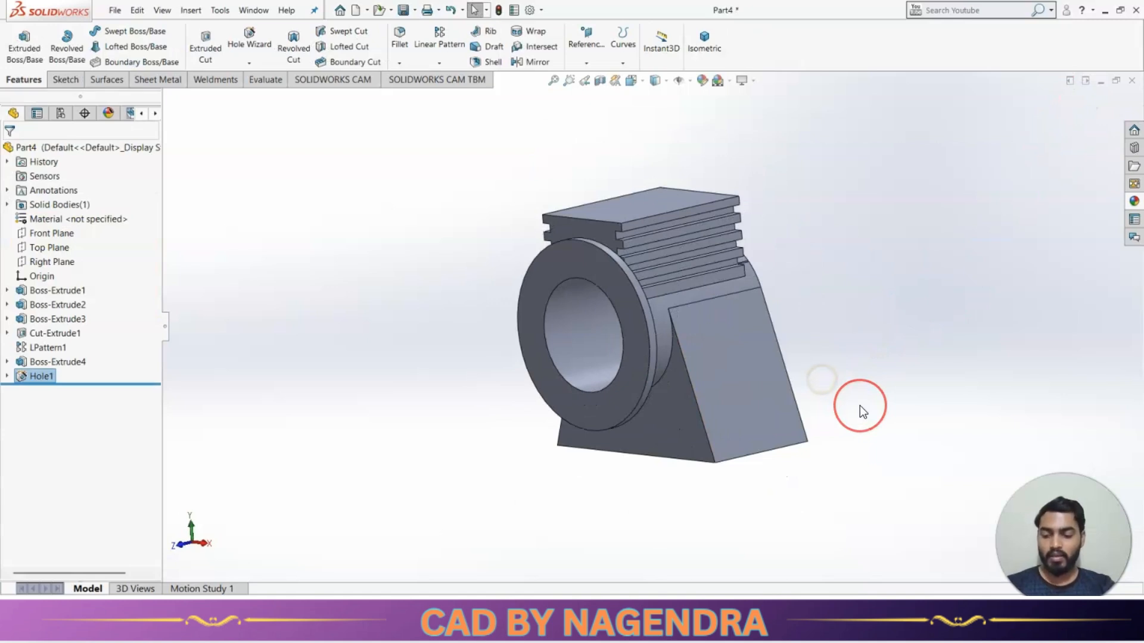
Step: Check the Motor drawing and set up a simple 1.5 mm diameter hole with an end condition that cuts through the back wall
{"action": "key", "text": "alt+Tab"}
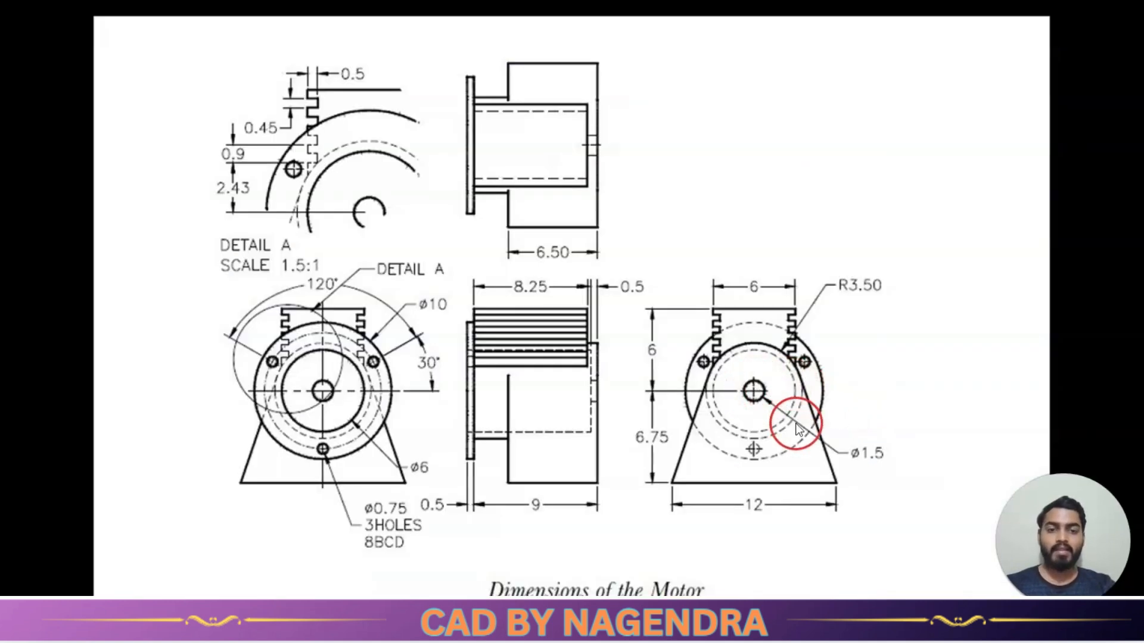
{"action": "key", "text": "alt+Tab"}
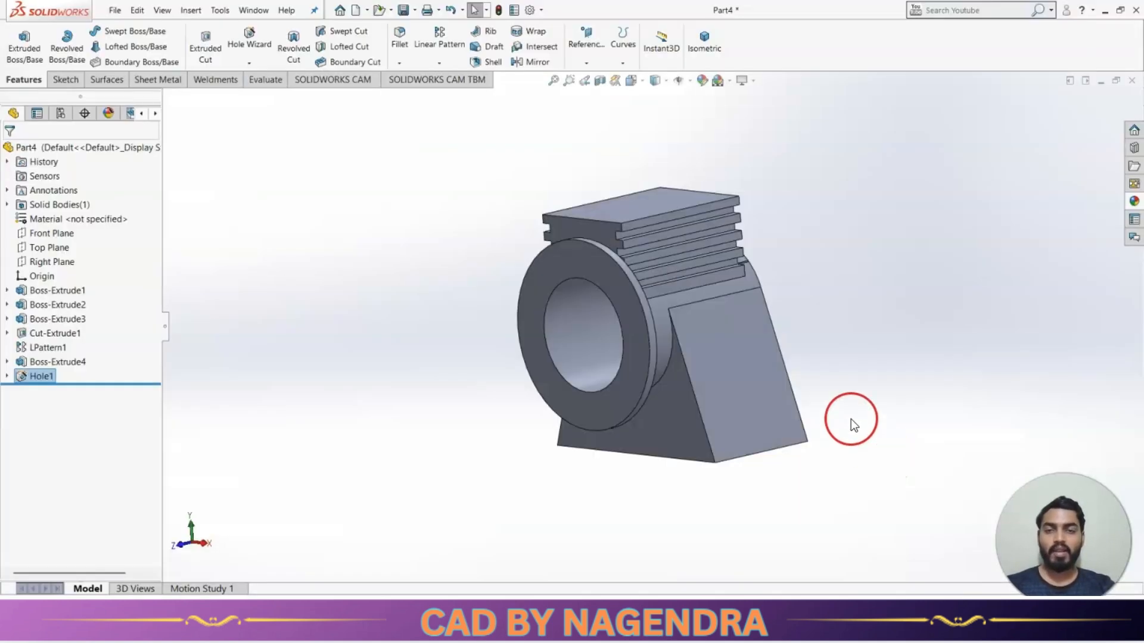
{"action": "left_click", "coordinate": [249, 39]}
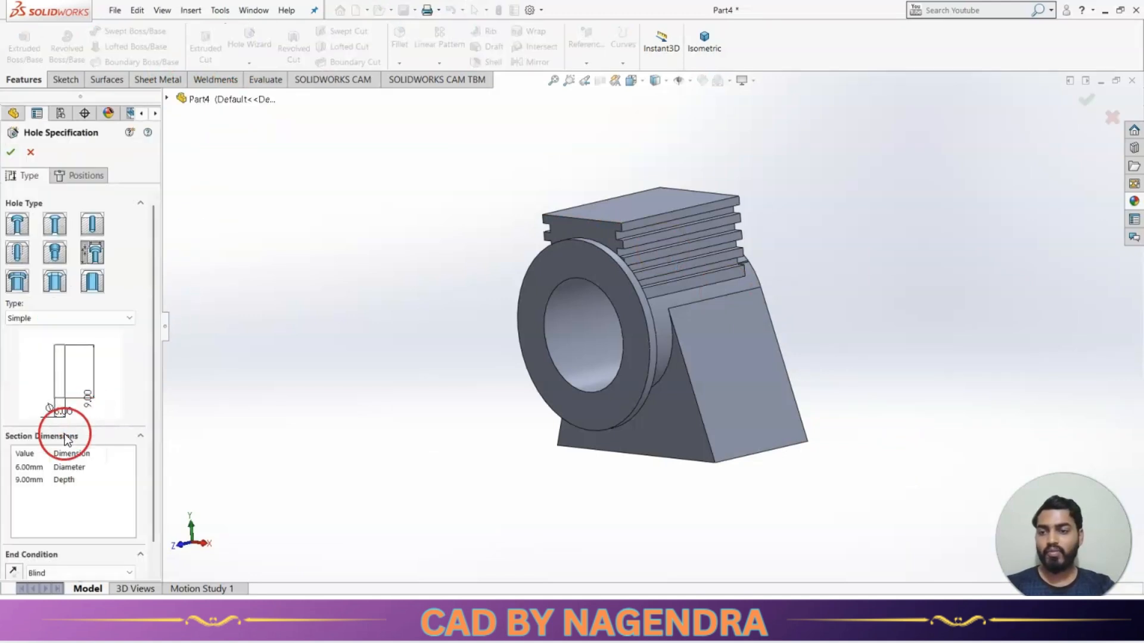
{"action": "left_click", "coordinate": [29, 467]}
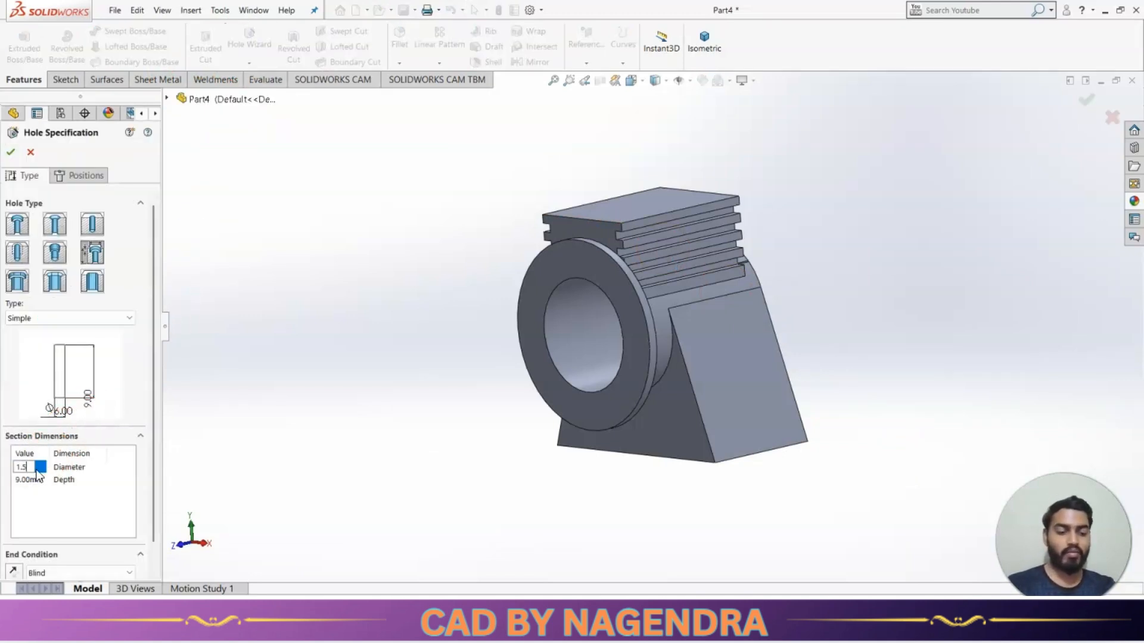
{"action": "left_click", "coordinate": [70, 574]}
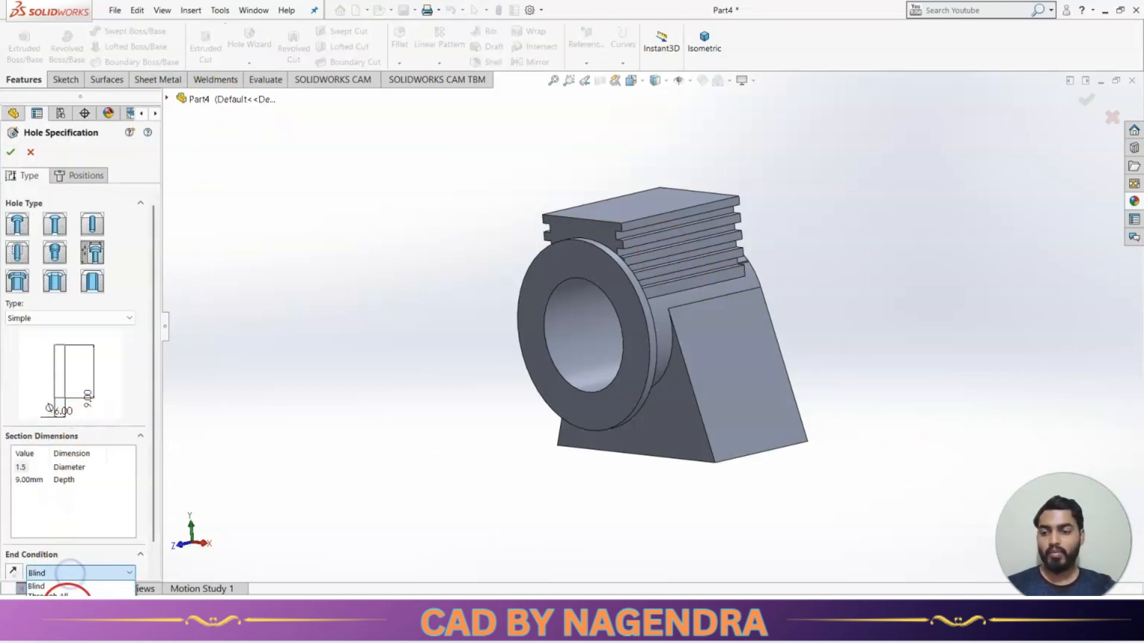
{"action": "left_click", "coordinate": [68, 603]}
Step: Place the 1.5 mm hole on the motor's back face, at the centre of its rounded upper end, and finish it
{"action": "left_click", "coordinate": [87, 178]}
{"action": "middle_click_drag", "start_coordinate": [633, 301], "coordinate": [748, 332]}
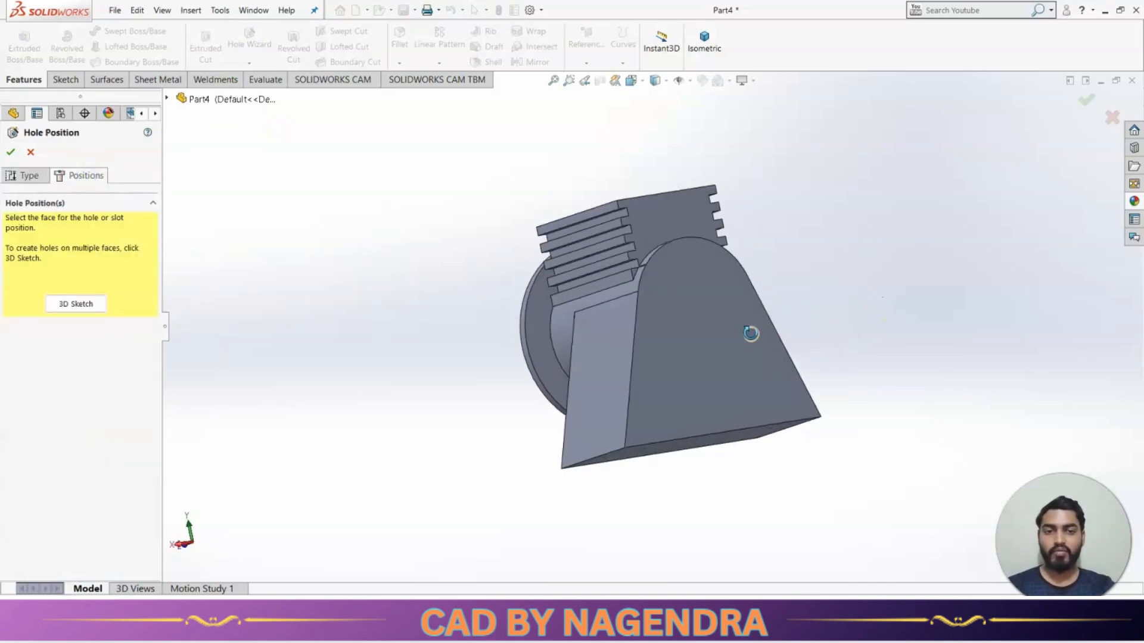
{"action": "left_click", "coordinate": [689, 303]}
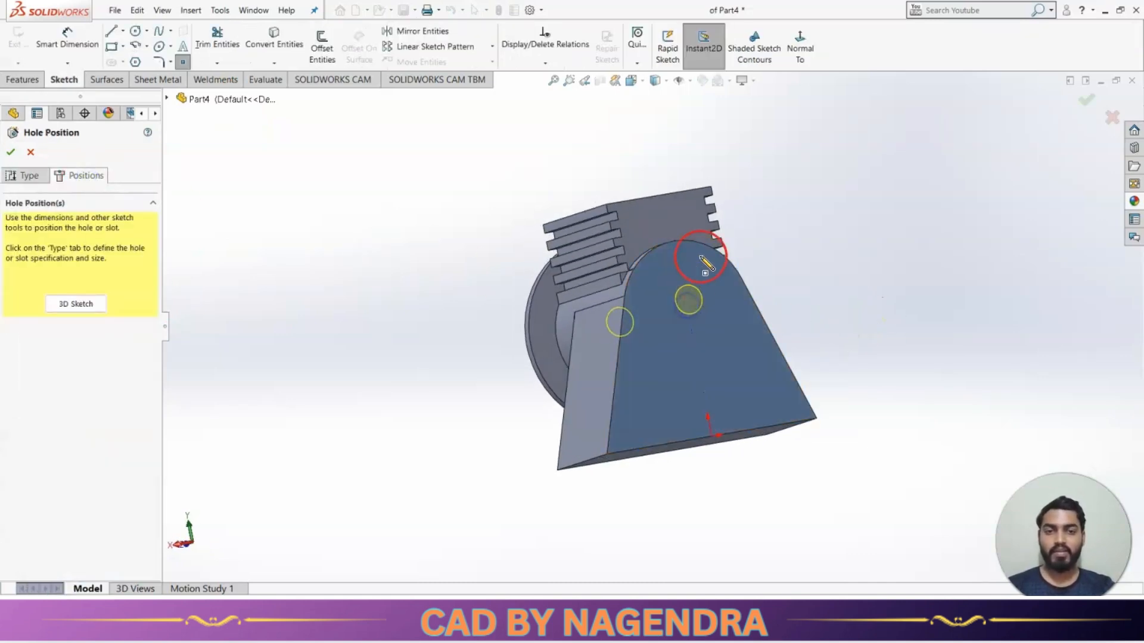
{"action": "left_click", "coordinate": [689, 309]}
{"action": "left_click", "coordinate": [1087, 101]}
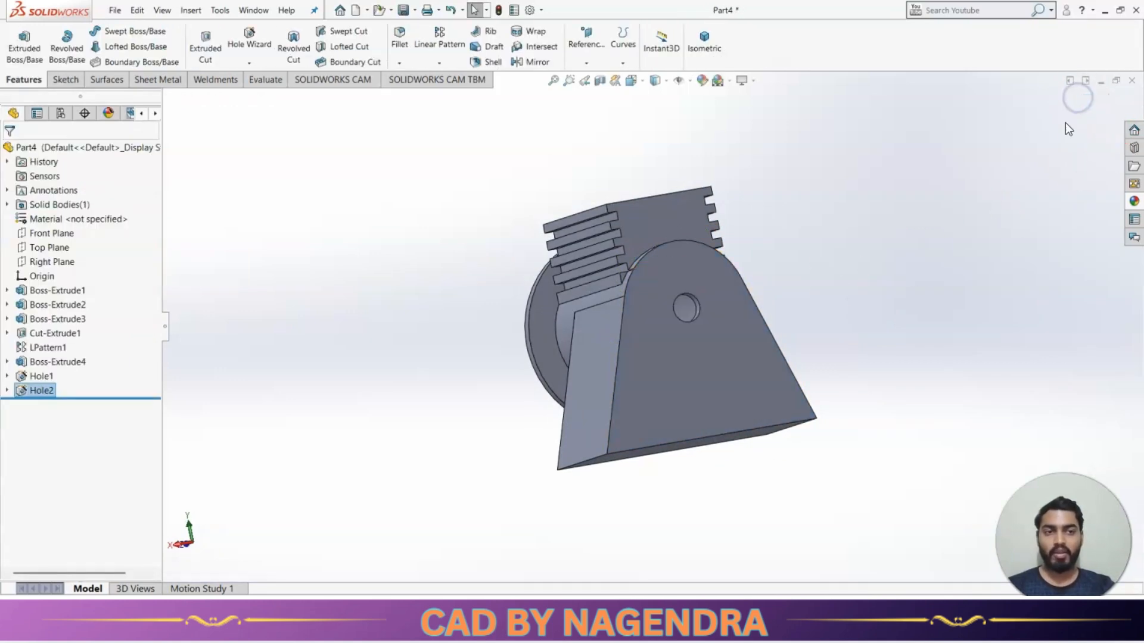
Step: Check the flange holes on the Motor drawing and set up a simple hole 0.75 mm in diameter
{"action": "middle_click_drag", "start_coordinate": [835, 312], "coordinate": [967, 338]}
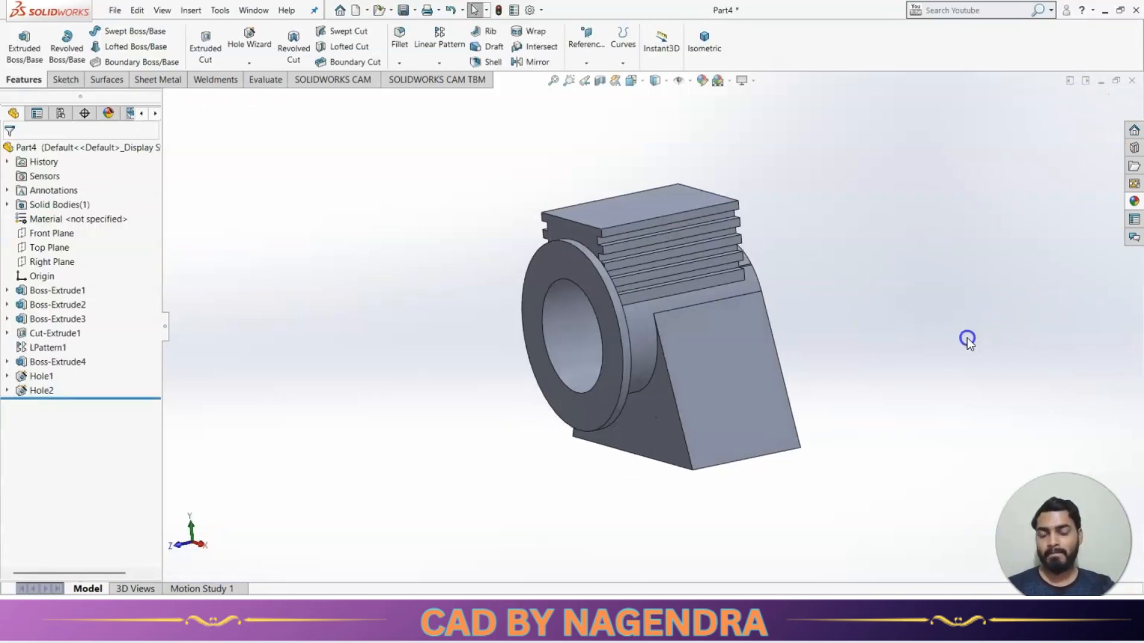
{"action": "key", "text": "alt+Tab"}
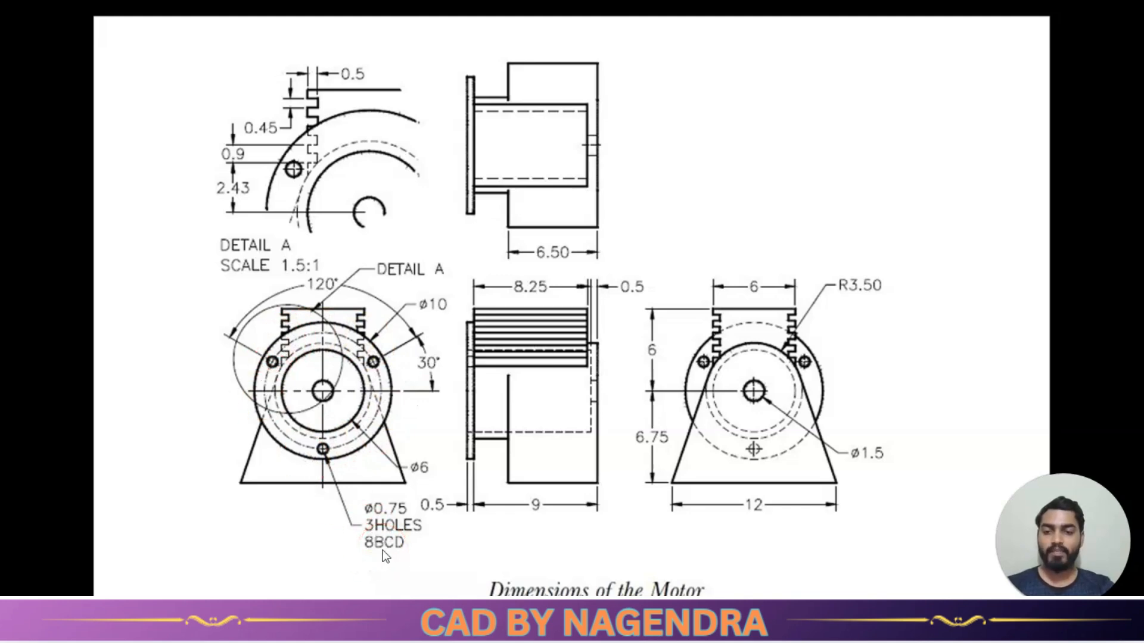
{"action": "key", "text": "alt+Tab"}
{"action": "key", "text": "alt+Tab"}
{"action": "key", "text": "alt+Tab"}
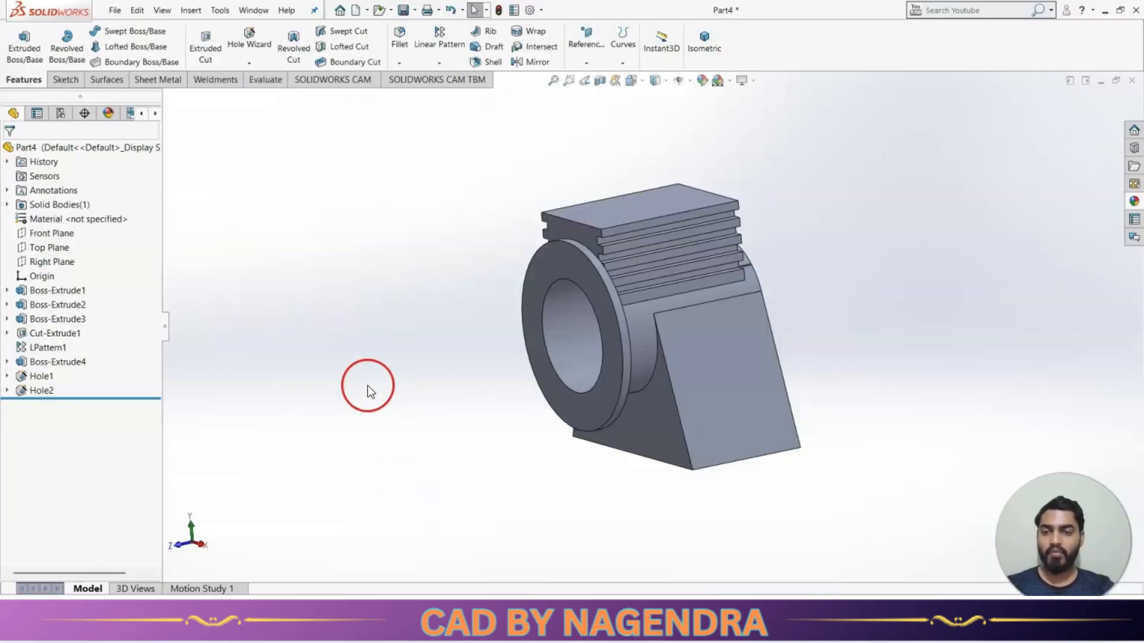
{"action": "left_click", "coordinate": [256, 46]}
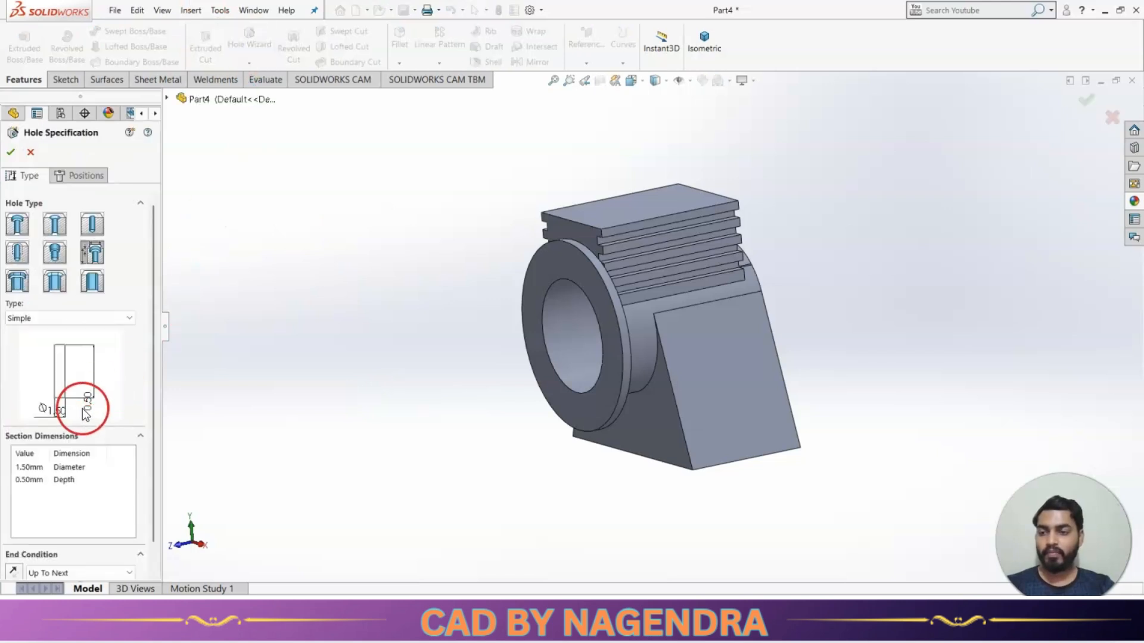
{"action": "double_click", "coordinate": [30, 467]}
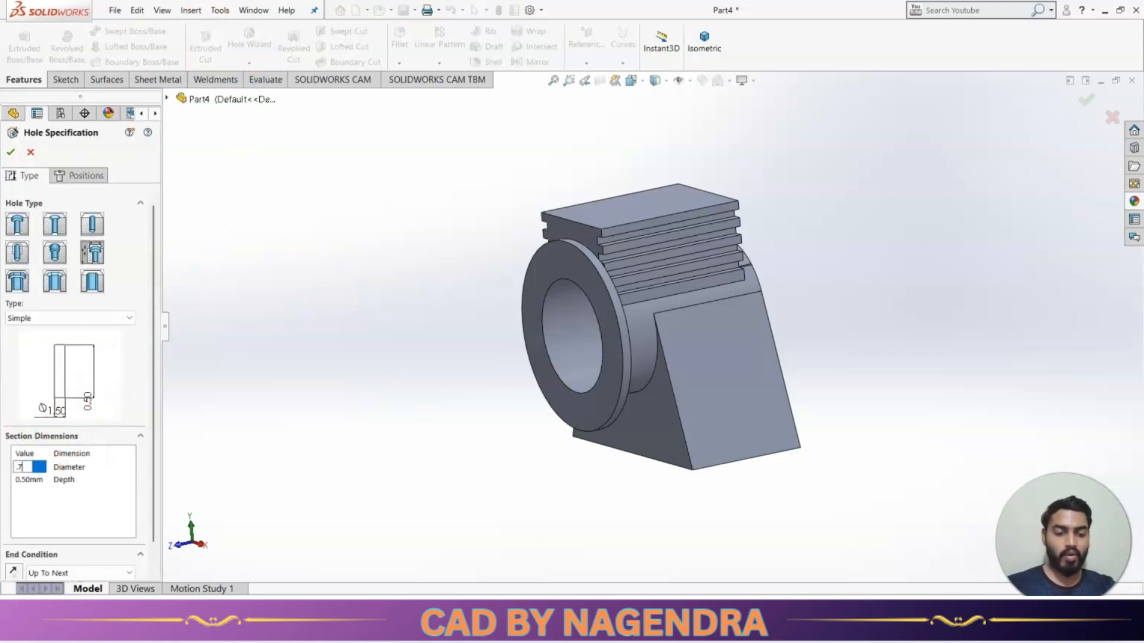
{"action": "key", "text": "Return"}
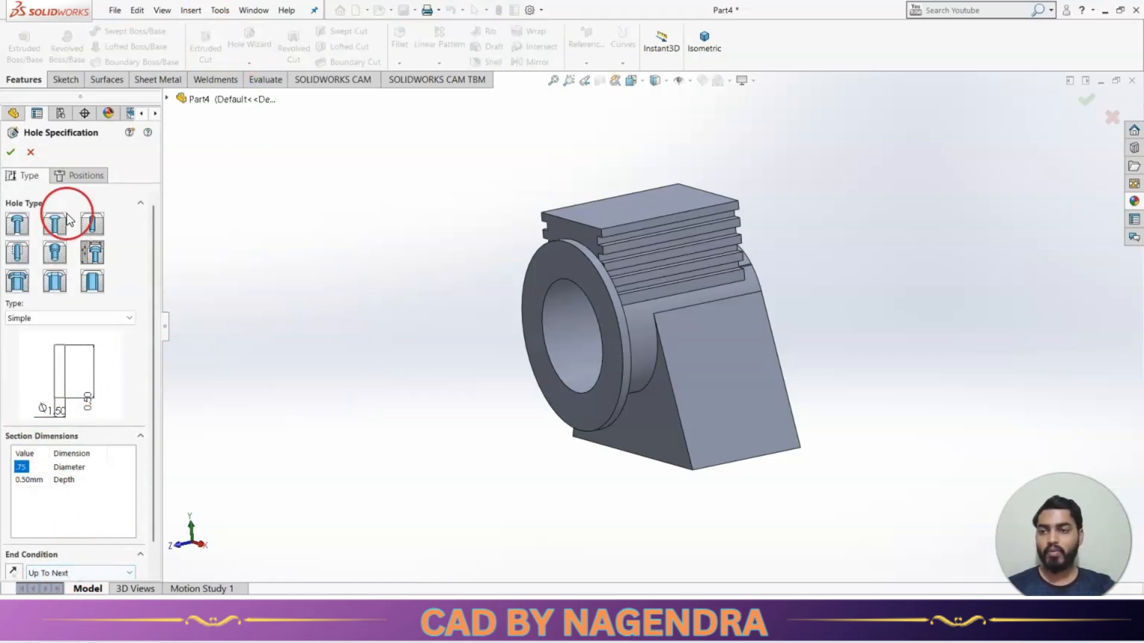
Step: Place the hole on the front flange's face below the bore and align its centre vertically with the origin
{"action": "left_click", "coordinate": [89, 178]}
{"action": "left_click", "coordinate": [566, 411]}
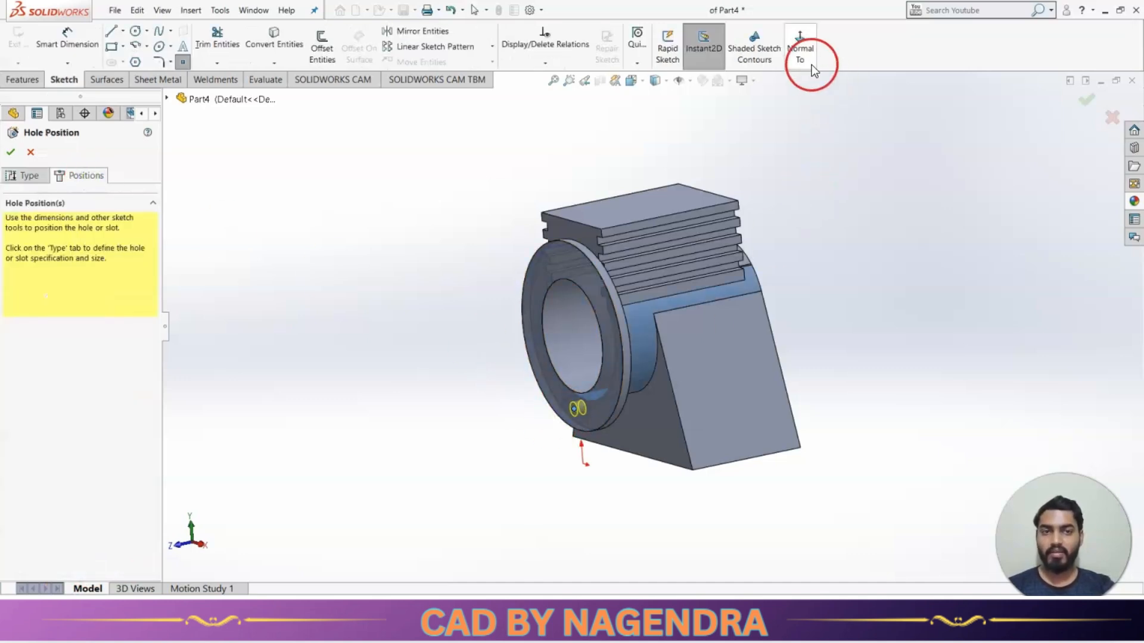
{"action": "left_click", "coordinate": [800, 50]}
{"action": "key", "text": "Escape"}
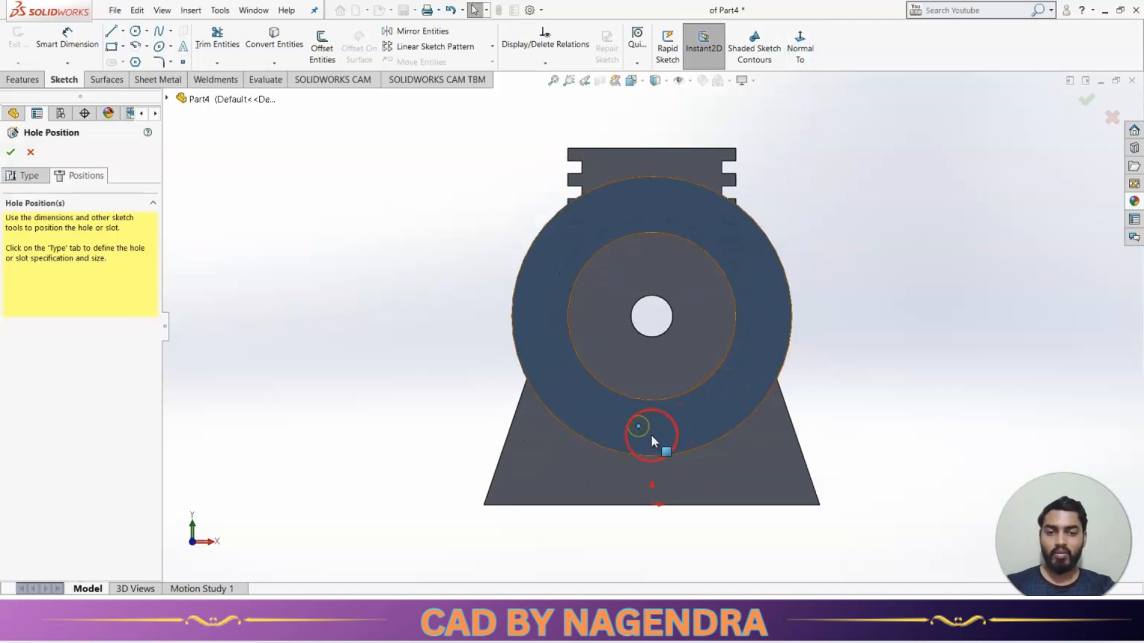
{"action": "left_click", "coordinate": [652, 503], "text": "ctrl"}
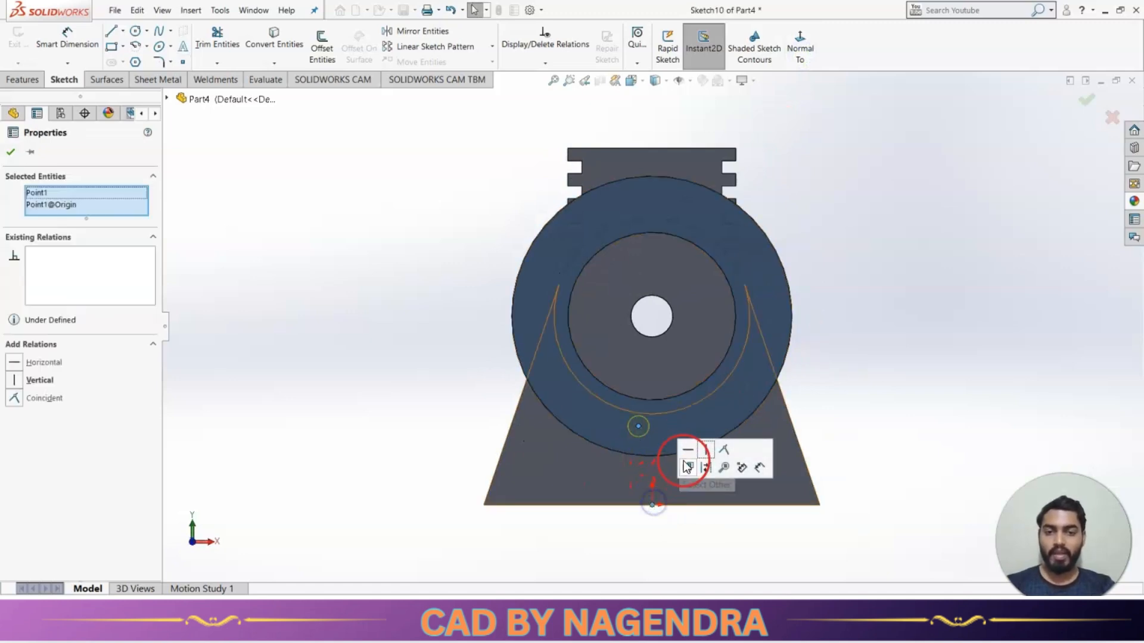
{"action": "left_click", "coordinate": [705, 458]}
{"action": "left_click", "coordinate": [896, 388]}
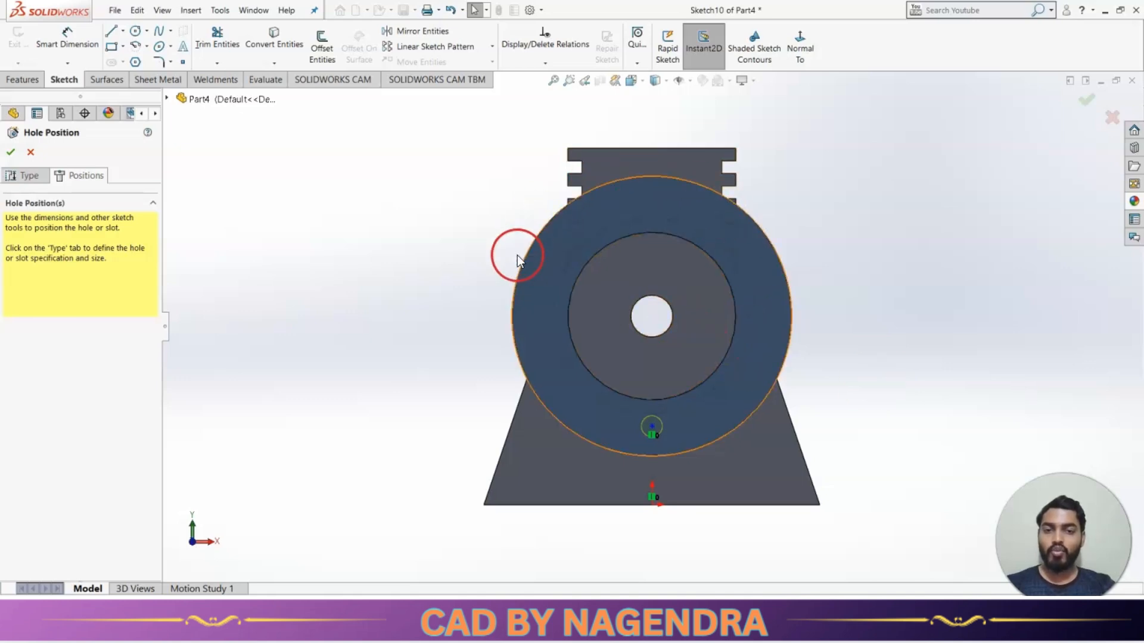
Step: Dimension the hole's centre 4 mm from the centre of the shaft hole and finish the hole
{"action": "left_click", "coordinate": [66, 36]}
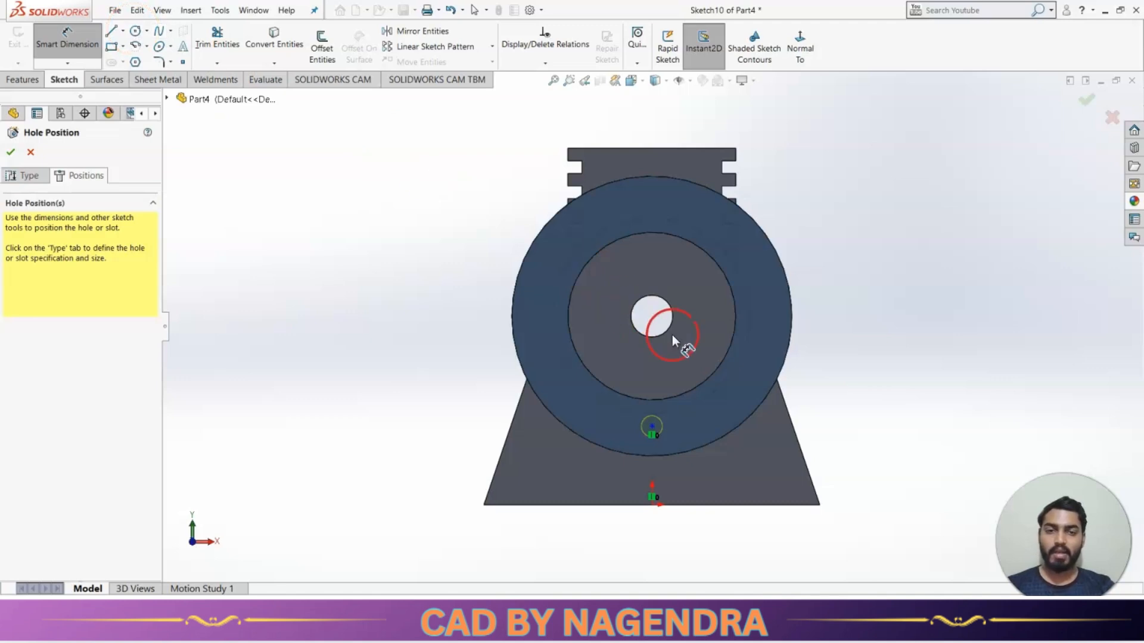
{"action": "left_click", "coordinate": [653, 427]}
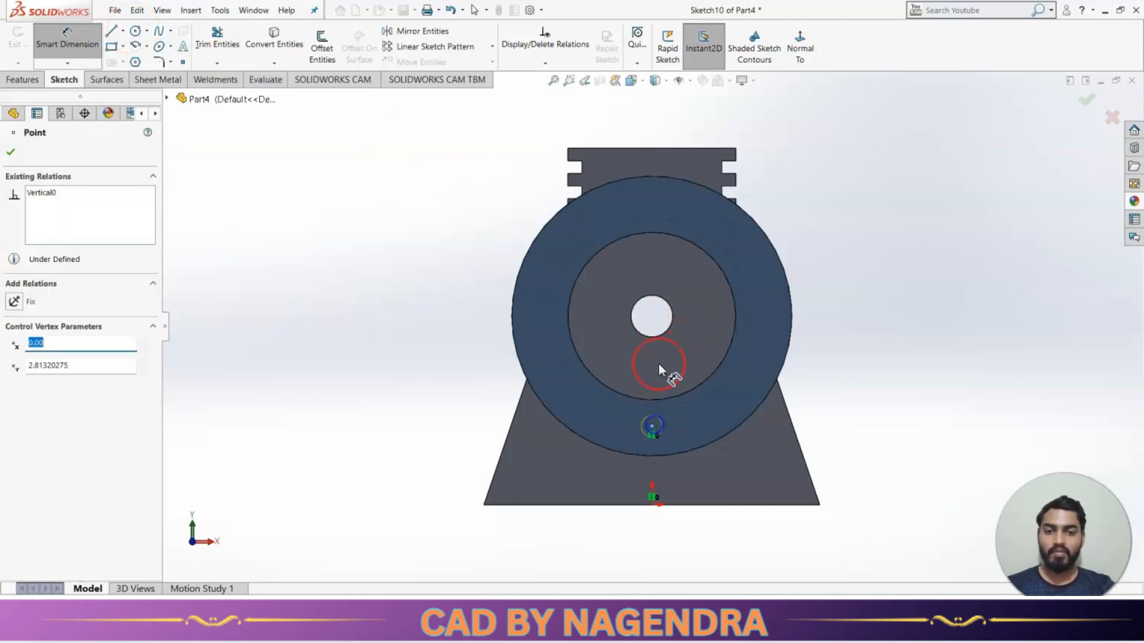
{"action": "left_click", "coordinate": [670, 302]}
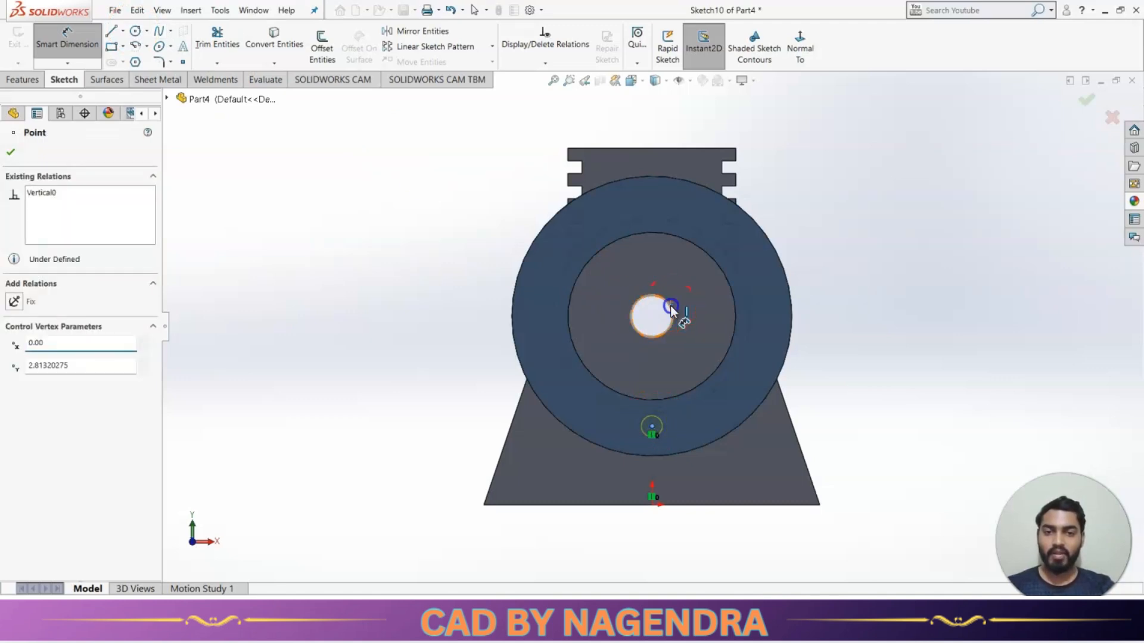
{"action": "left_click", "coordinate": [870, 364]}
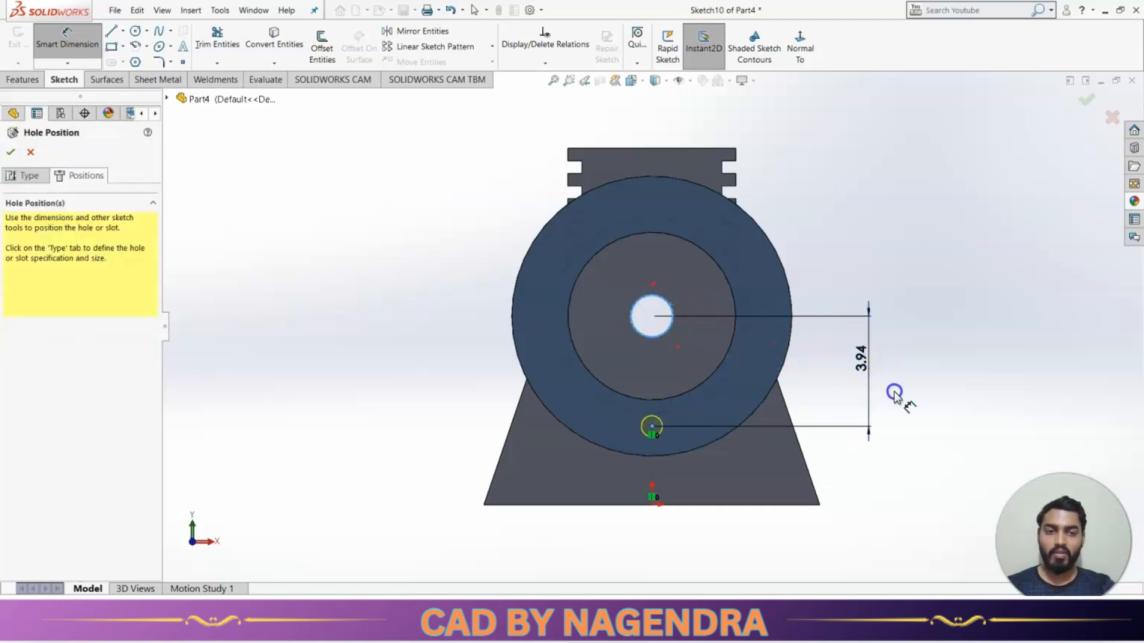
{"action": "type", "text": "4"}
{"action": "key", "text": "Return"}
{"action": "left_click", "coordinate": [996, 458]}
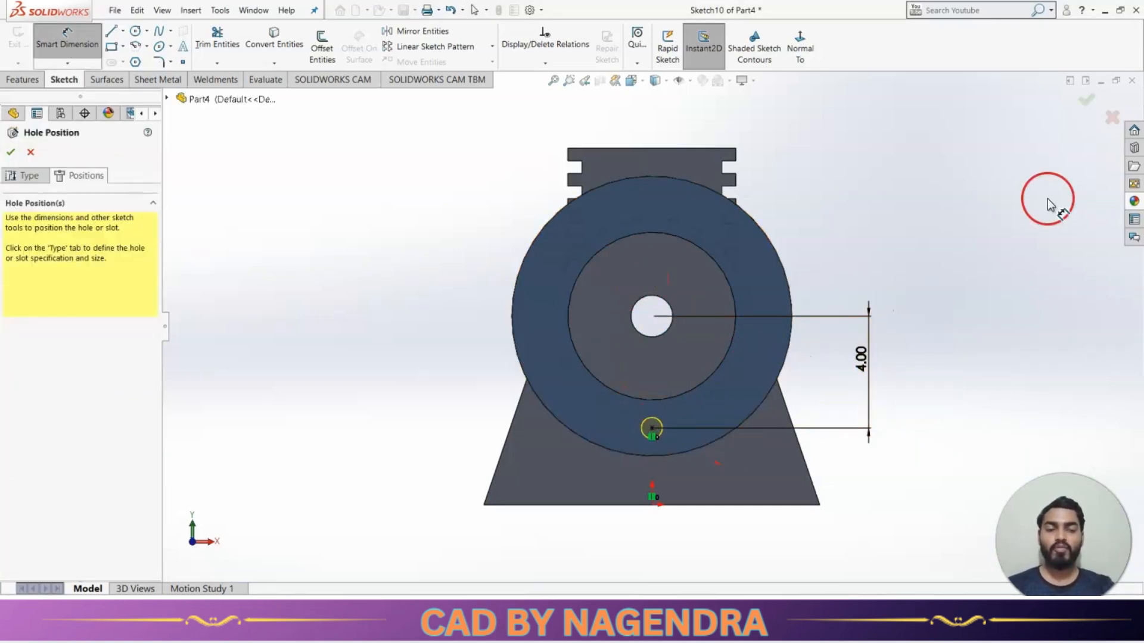
{"action": "left_click", "coordinate": [1086, 100]}
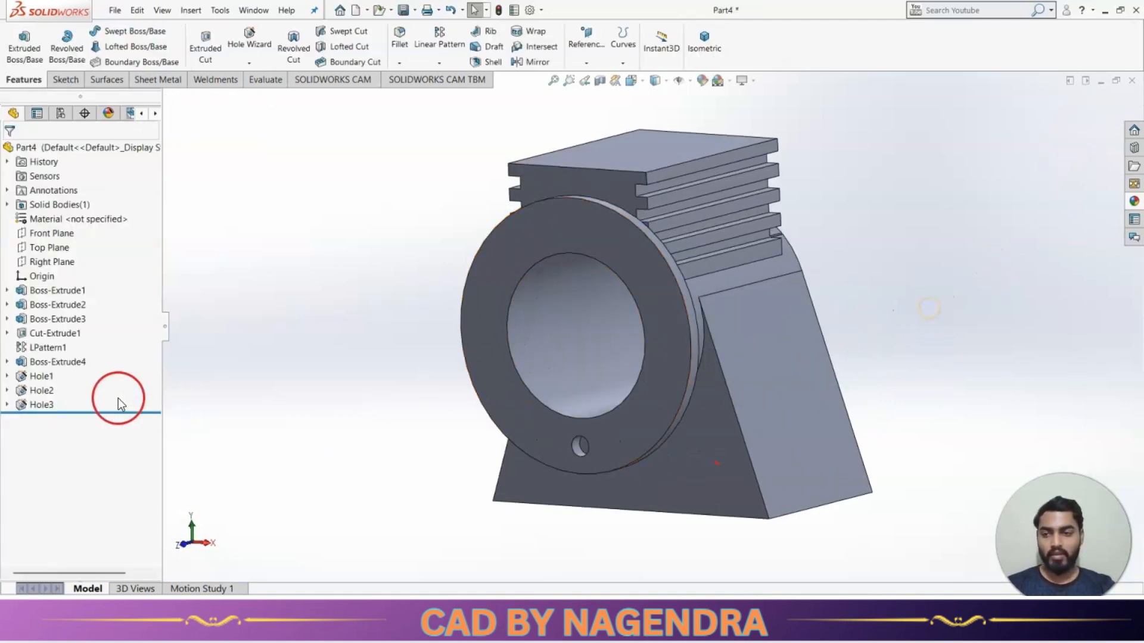
Step: Circular-pattern the small flange hole around the bore's edge as 3 equally spaced instances over 360 degrees
{"action": "left_click", "coordinate": [41, 405]}
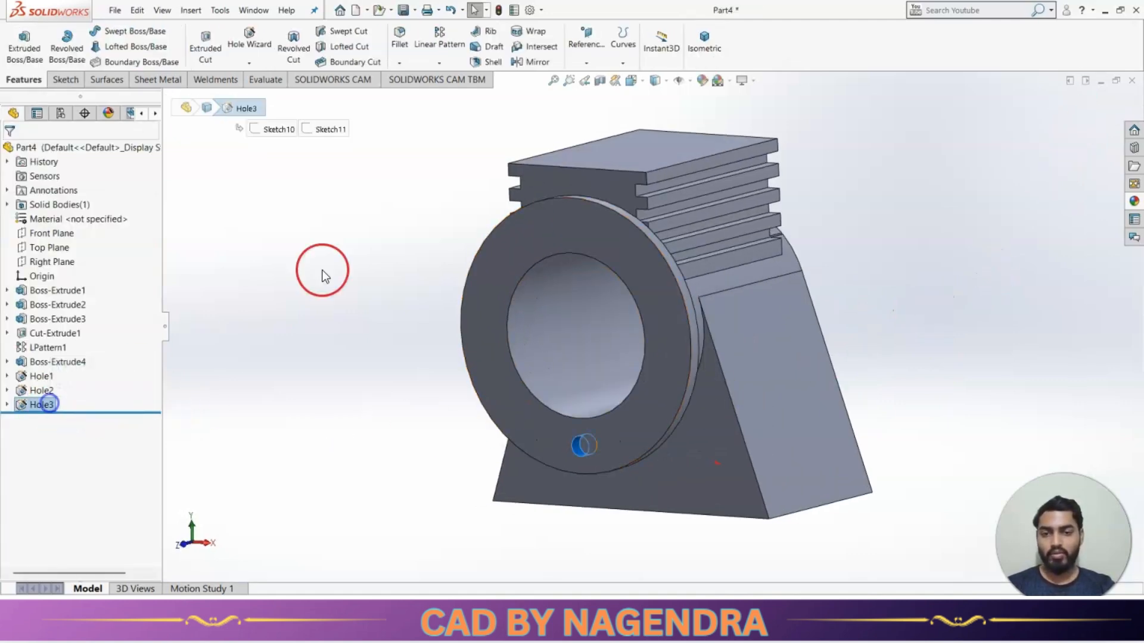
{"action": "left_click", "coordinate": [439, 62]}
{"action": "left_click", "coordinate": [446, 95]}
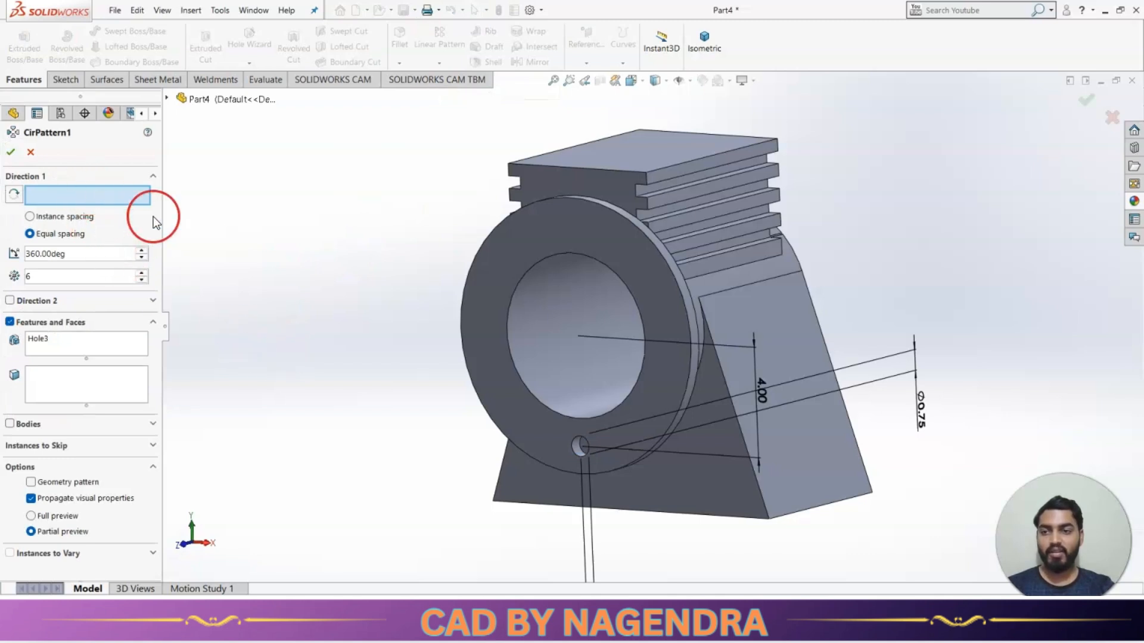
{"action": "left_click", "coordinate": [614, 269]}
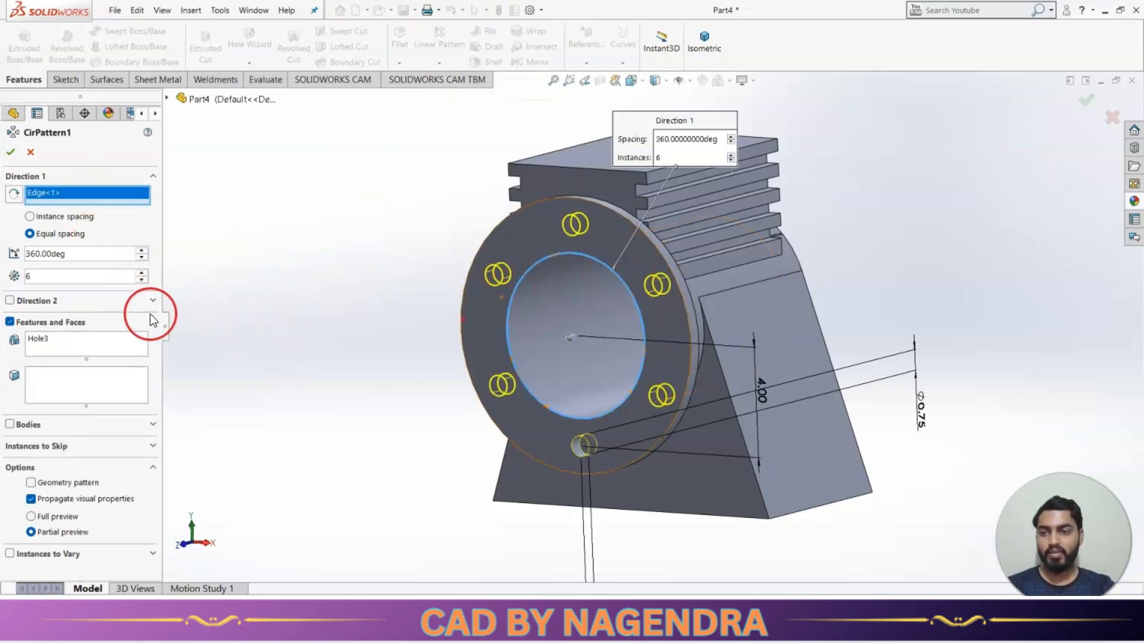
{"action": "left_click", "coordinate": [142, 278]}
{"action": "left_click", "coordinate": [142, 279]}
{"action": "left_click", "coordinate": [142, 279]}
{"action": "left_click", "coordinate": [142, 279]}
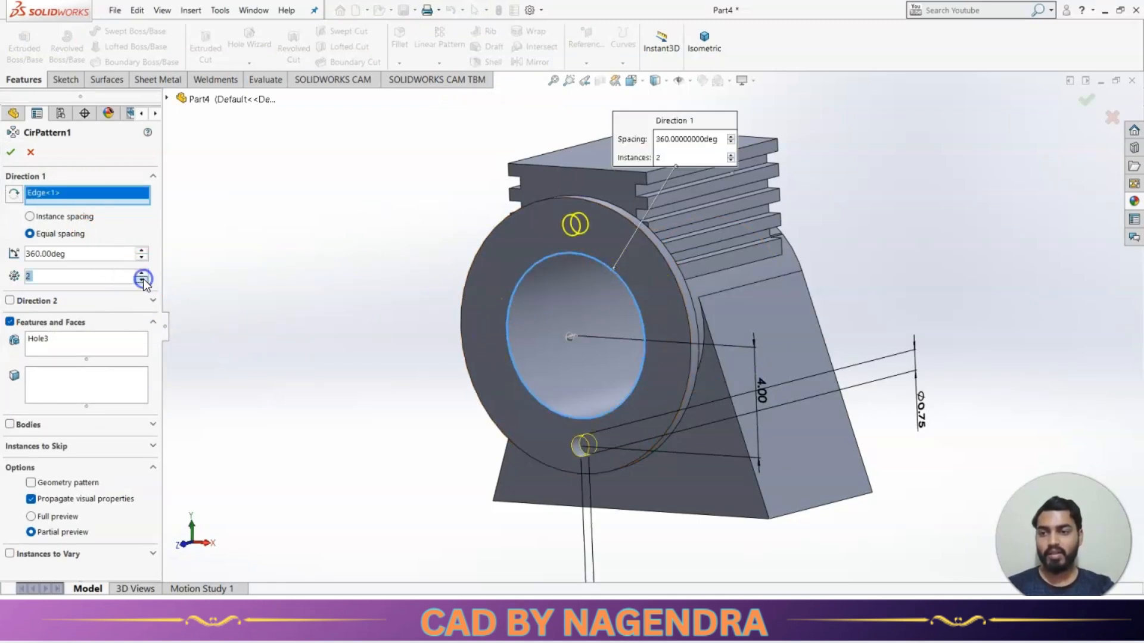
{"action": "left_click", "coordinate": [142, 273]}
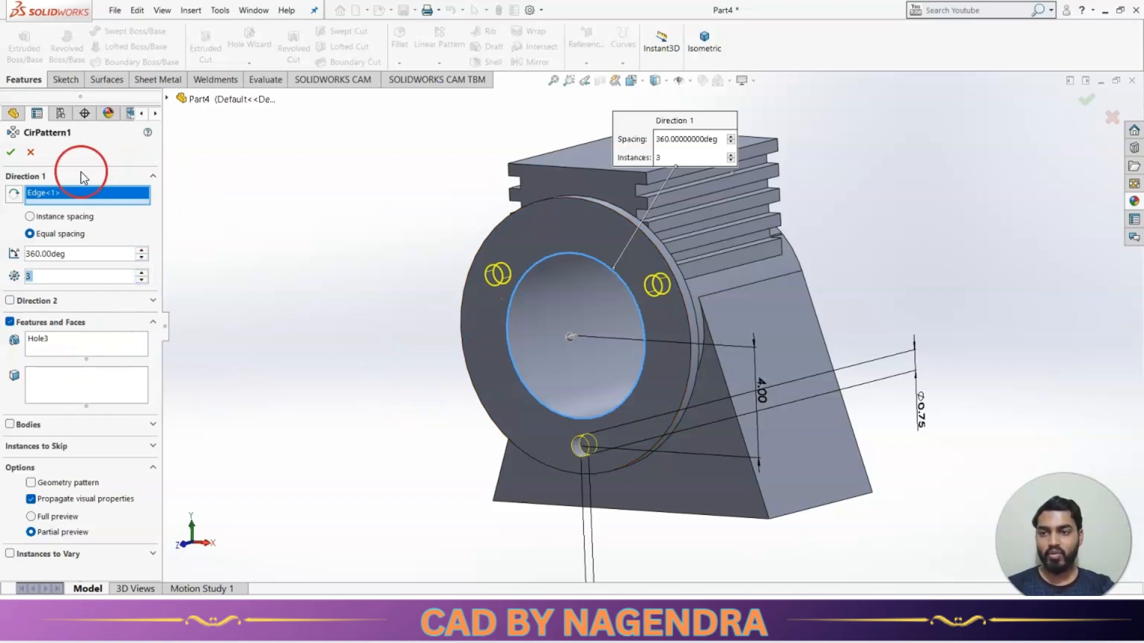
{"action": "left_click", "coordinate": [11, 152]}
Step: Apply a cyan-blue colour appearance to the whole motor part
{"action": "middle_click_drag", "start_coordinate": [324, 233], "coordinate": [352, 312]}
{"action": "right_click", "coordinate": [59, 149]}
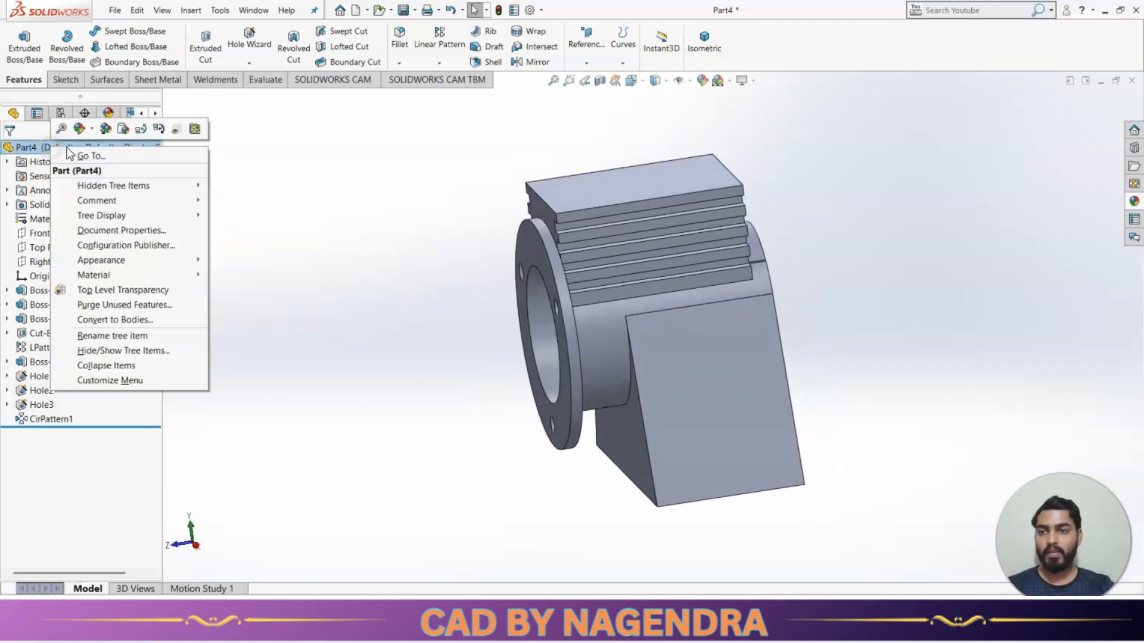
{"action": "left_click", "coordinate": [101, 154]}
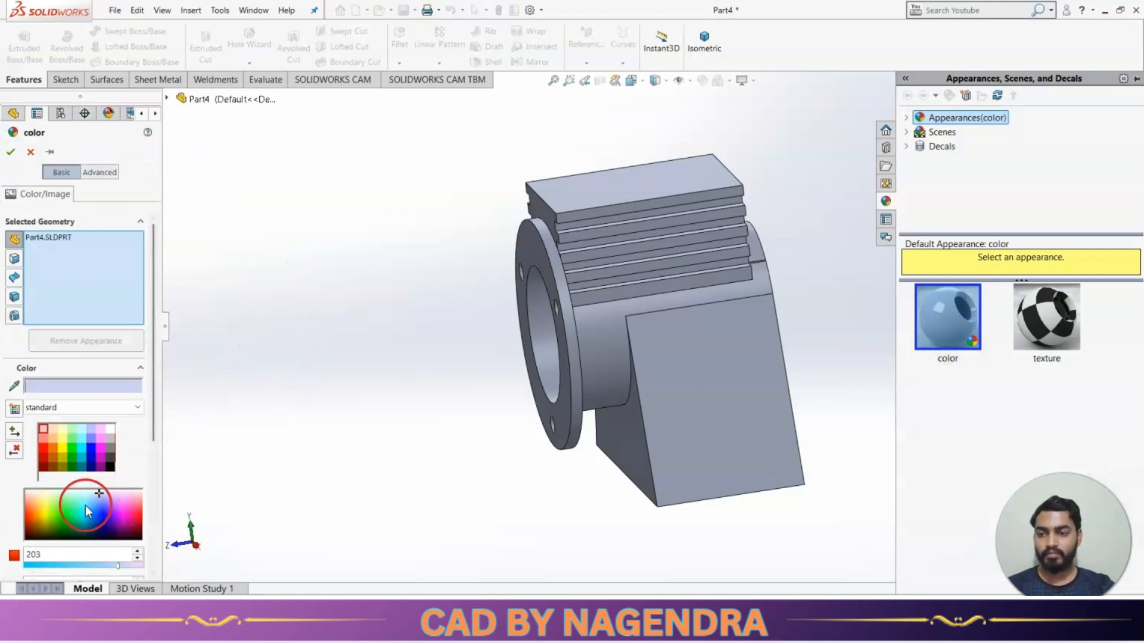
{"action": "left_click", "coordinate": [85, 505]}
{"action": "left_click", "coordinate": [10, 151]}
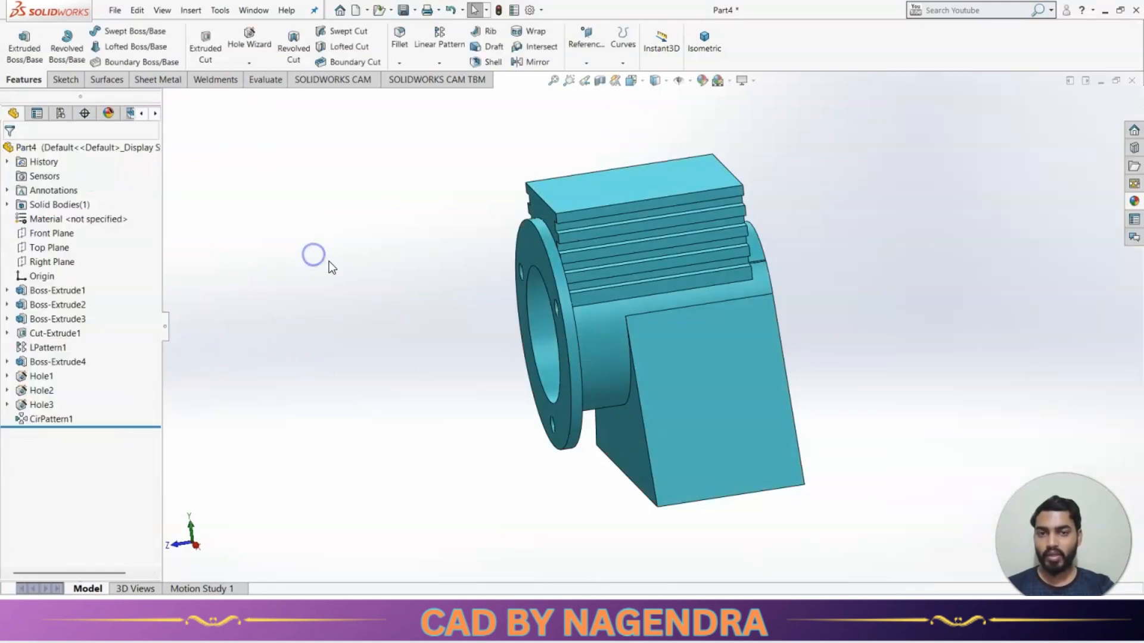
Step: Save the part as MOTOR in the MBA folder and close it
{"action": "left_click", "coordinate": [404, 10]}
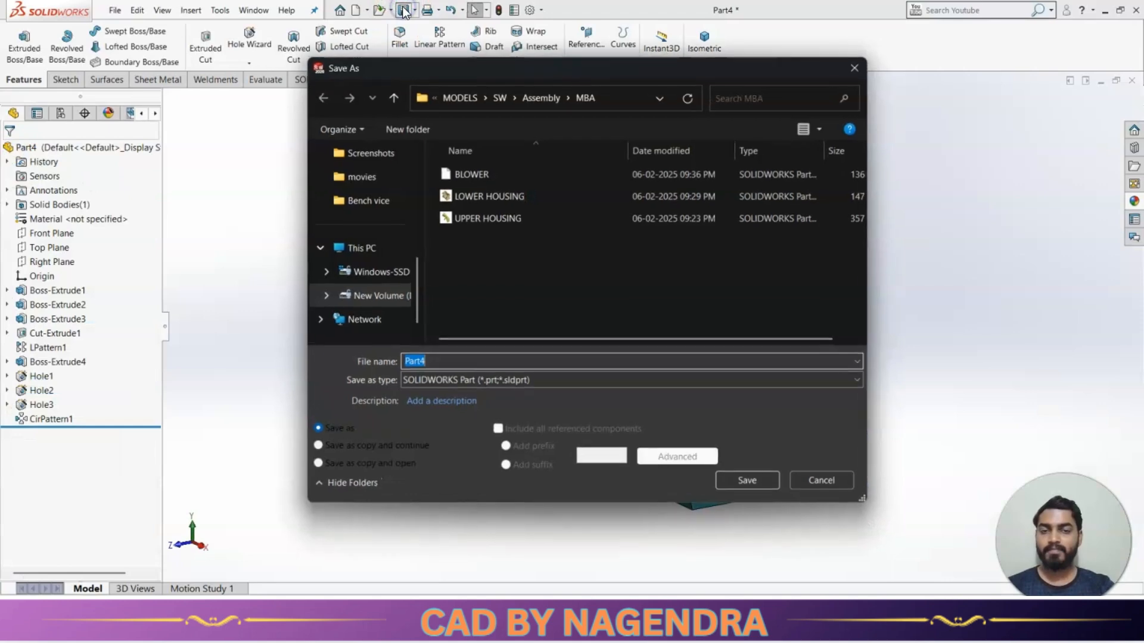
{"action": "type", "text": "MO"}
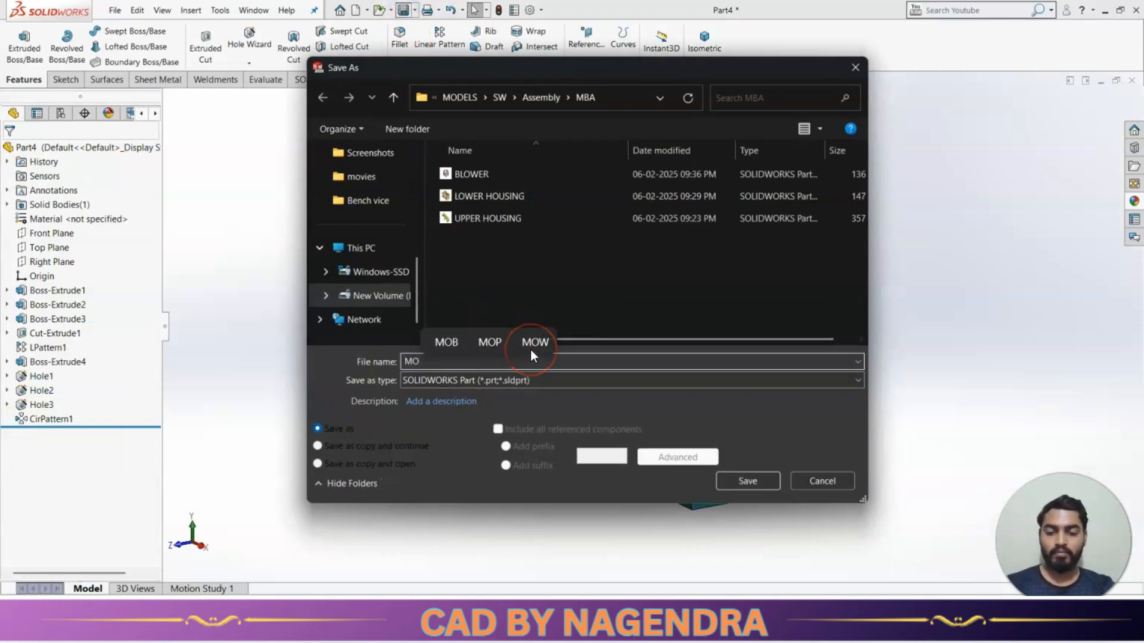
{"action": "type", "text": "TOR"}
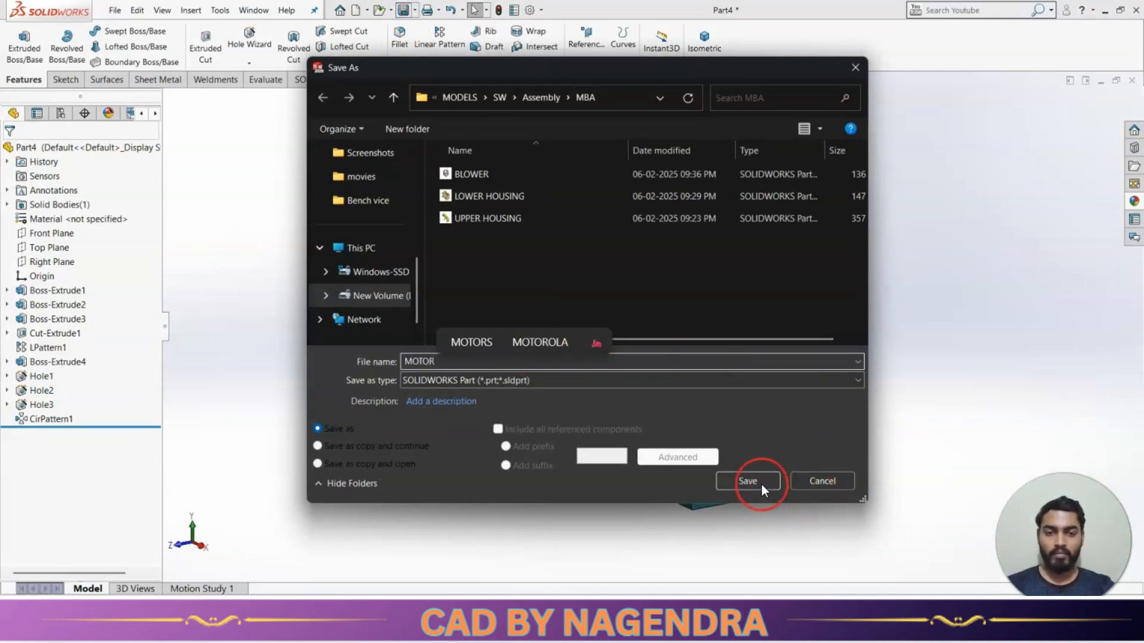
{"action": "left_click", "coordinate": [761, 484]}
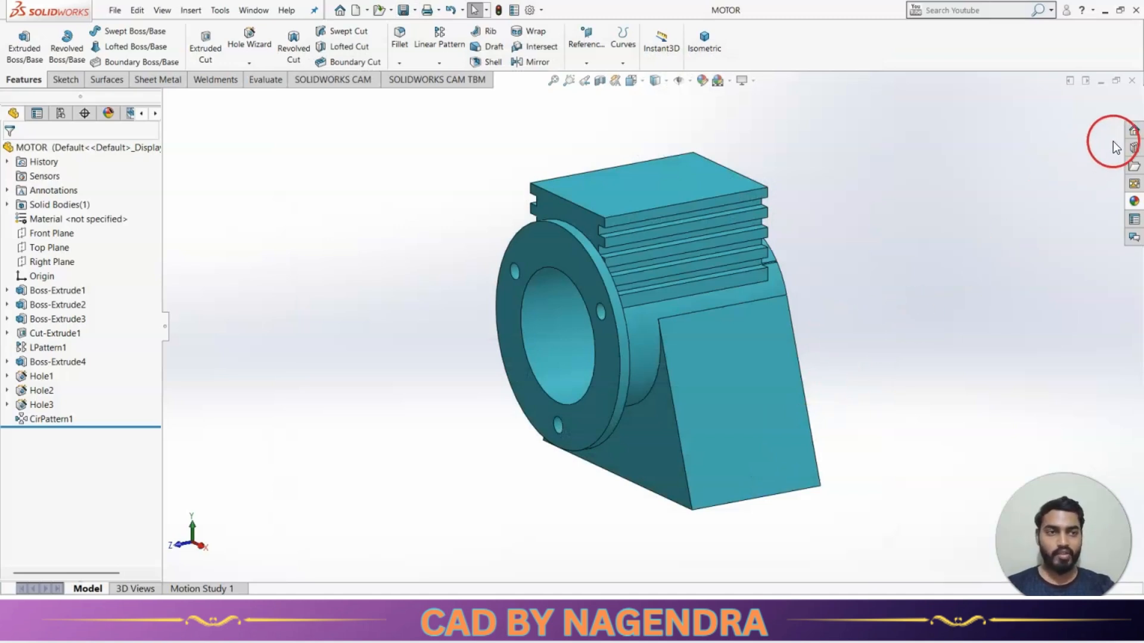
{"action": "left_click", "coordinate": [1131, 80]}
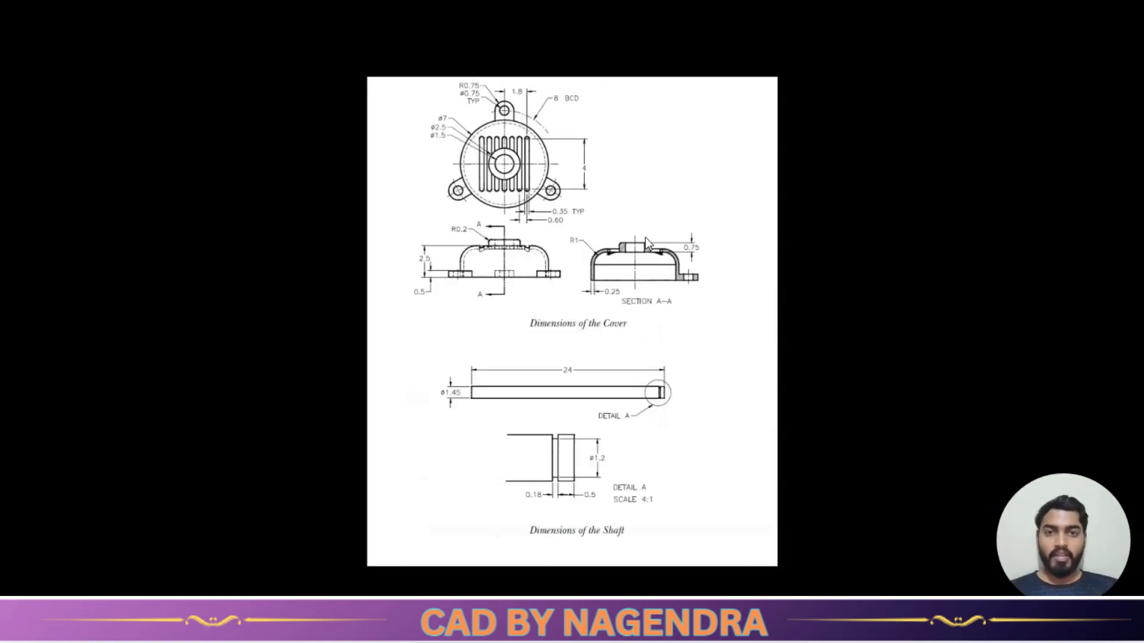
Step: Examine the Cover drawing's top, front and section views for its diameters, heights, wall thickness and slot dimensions
{"action": "left_click", "coordinate": [645, 238]}
{"action": "left_click", "coordinate": [585, 467]}
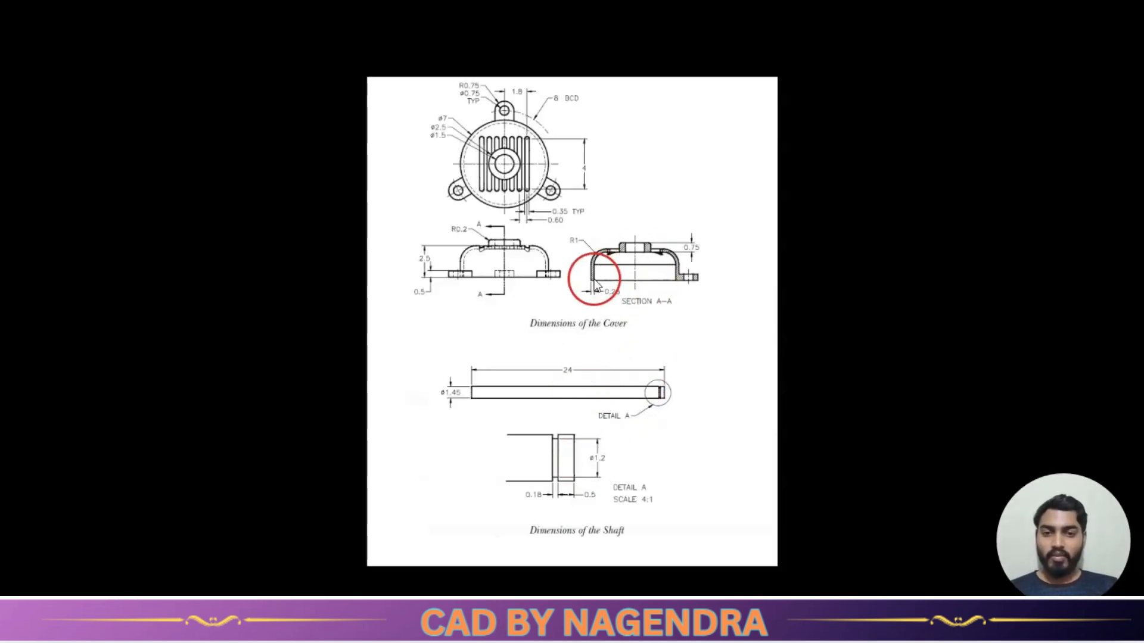
{"action": "scroll", "coordinate": [573, 189], "scroll_direction": "up", "scroll_amount": 1}
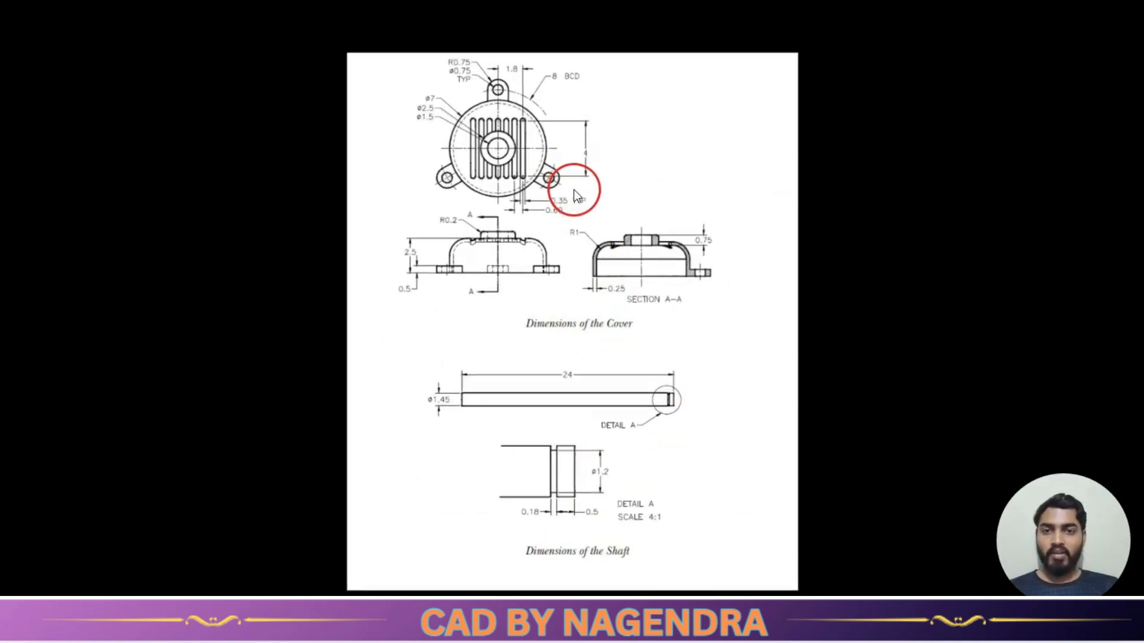
{"action": "scroll", "coordinate": [575, 55], "scroll_direction": "up", "scroll_amount": 1}
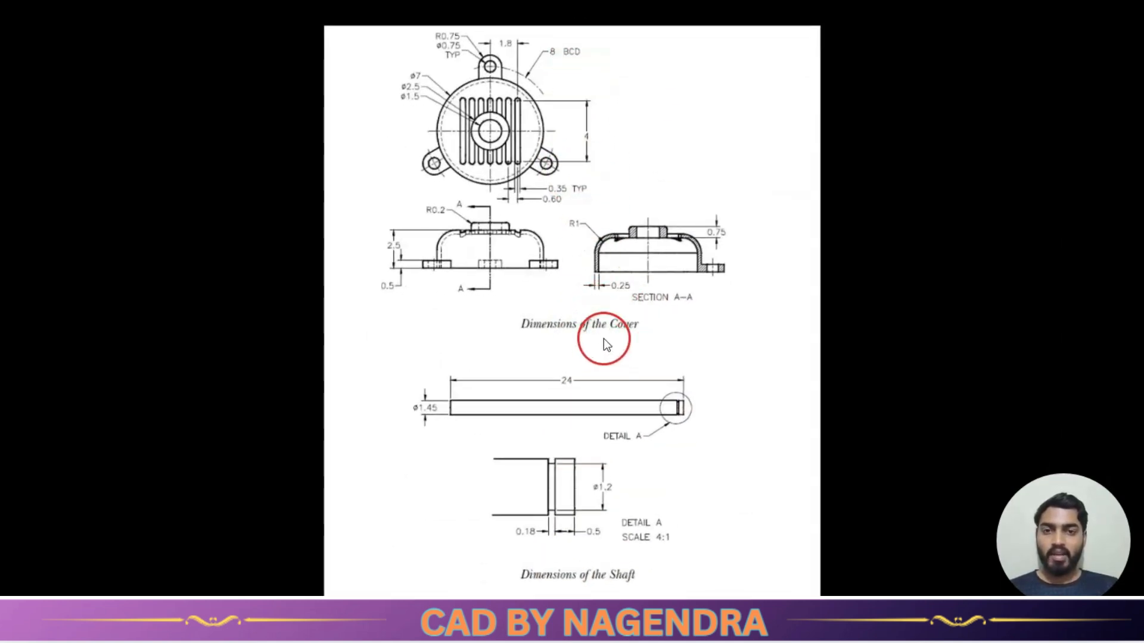
{"action": "scroll", "coordinate": [485, 115], "scroll_direction": "up", "scroll_amount": 5}
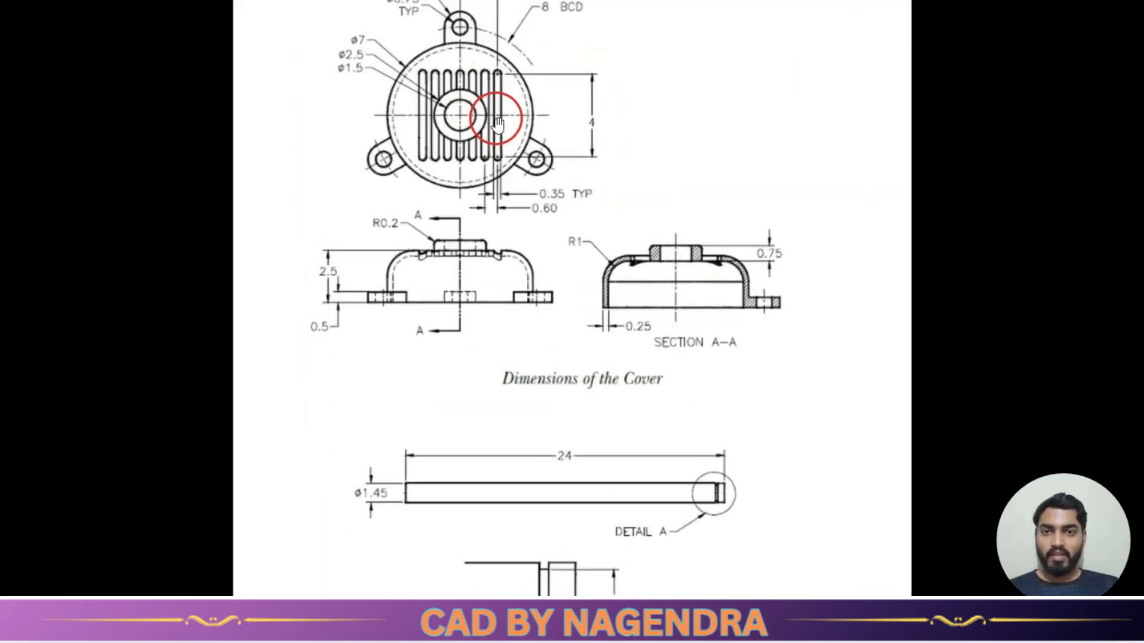
{"action": "left_click_drag", "start_coordinate": [552, 210], "coordinate": [555, 296]}
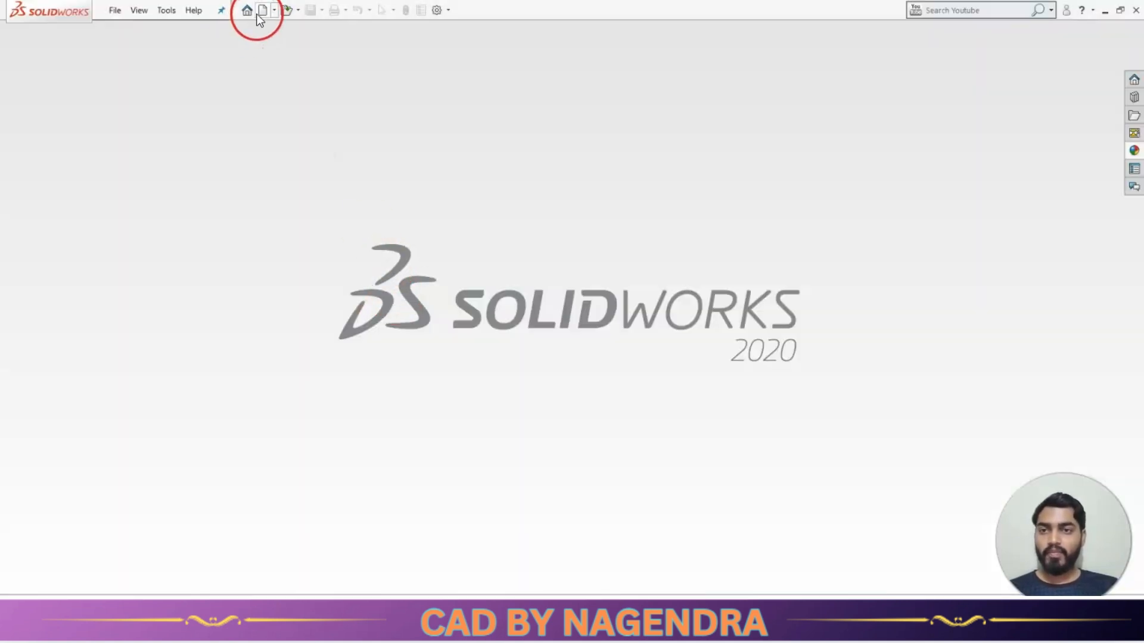
Step: Create a new part and sketch a circle about 59 mm in diameter on the Top Plane, centred on the origin
{"action": "left_click", "coordinate": [260, 12]}
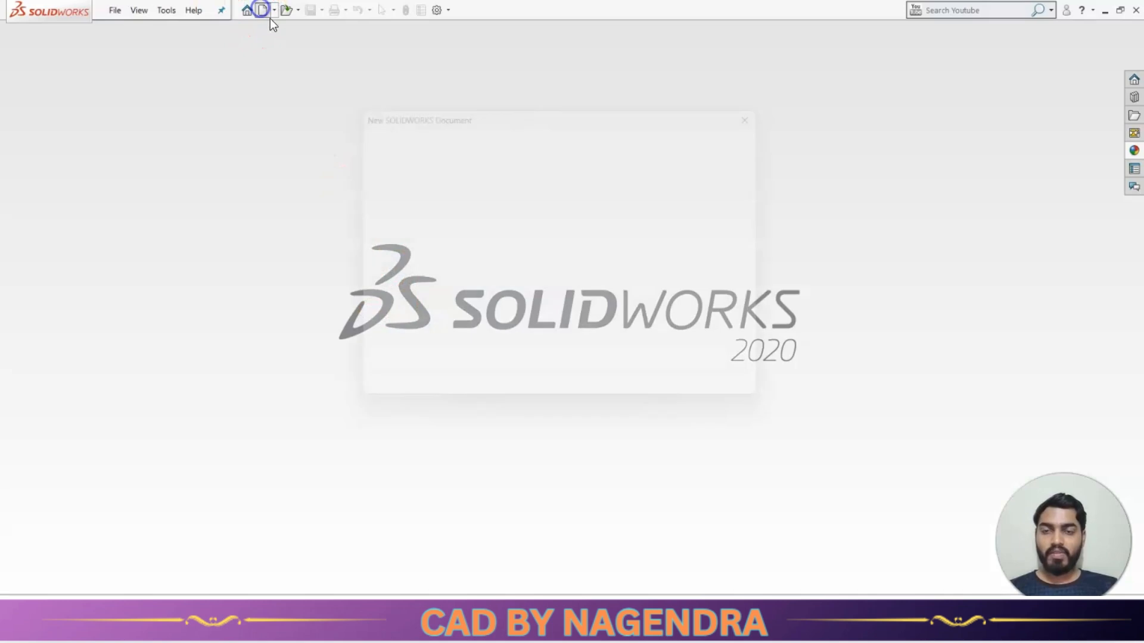
{"action": "left_click", "coordinate": [609, 392]}
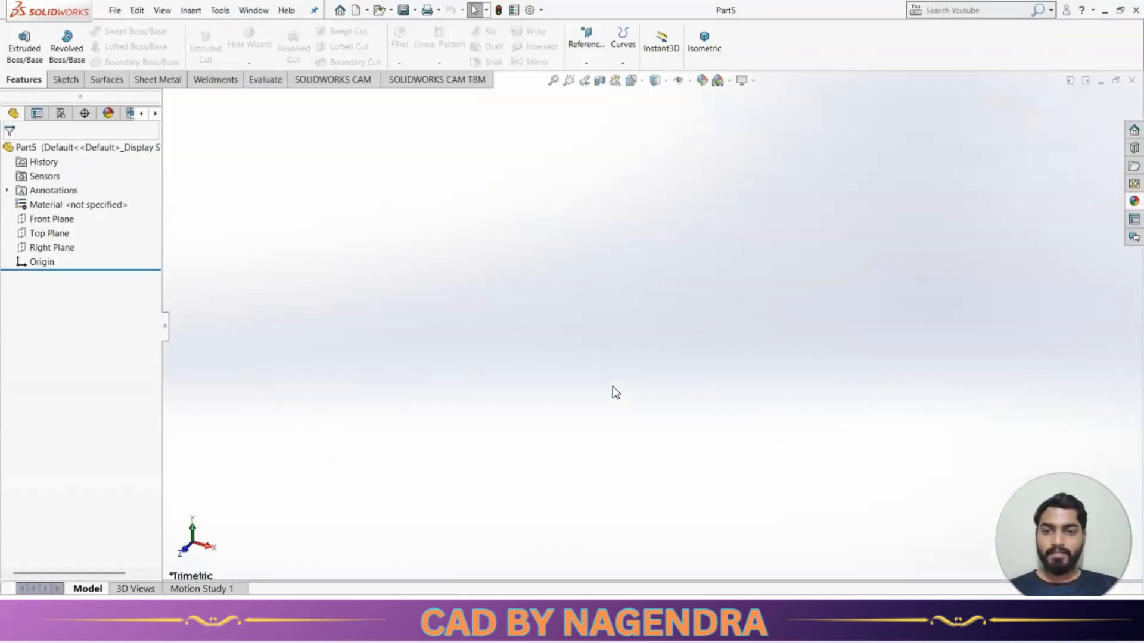
{"action": "left_click", "coordinate": [62, 236]}
{"action": "left_click", "coordinate": [72, 221]}
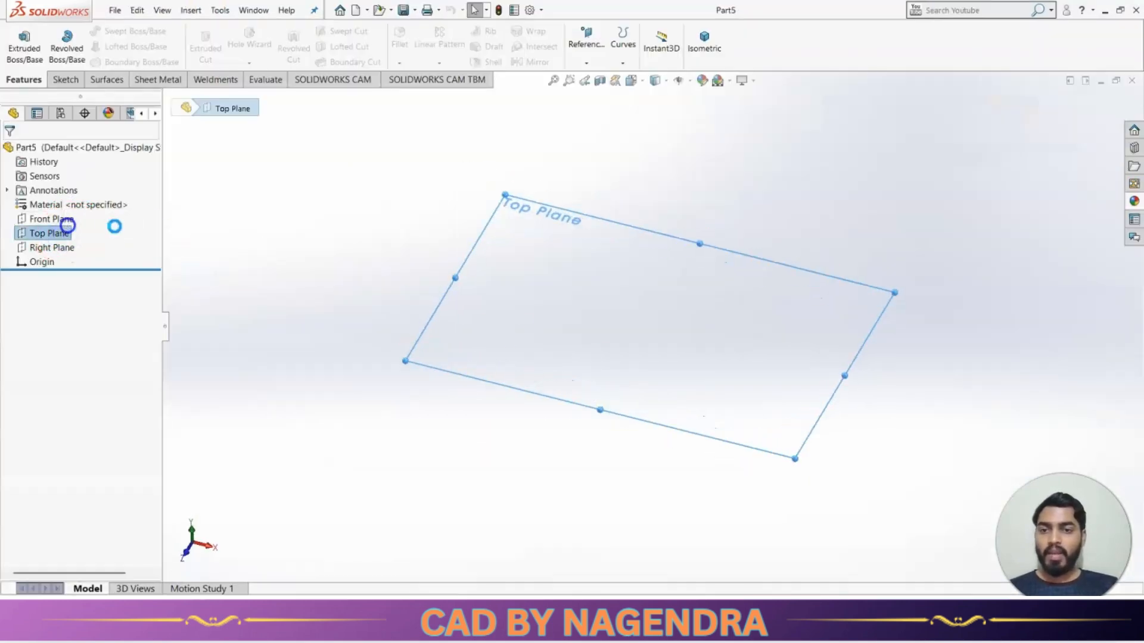
{"action": "left_click", "coordinate": [135, 33]}
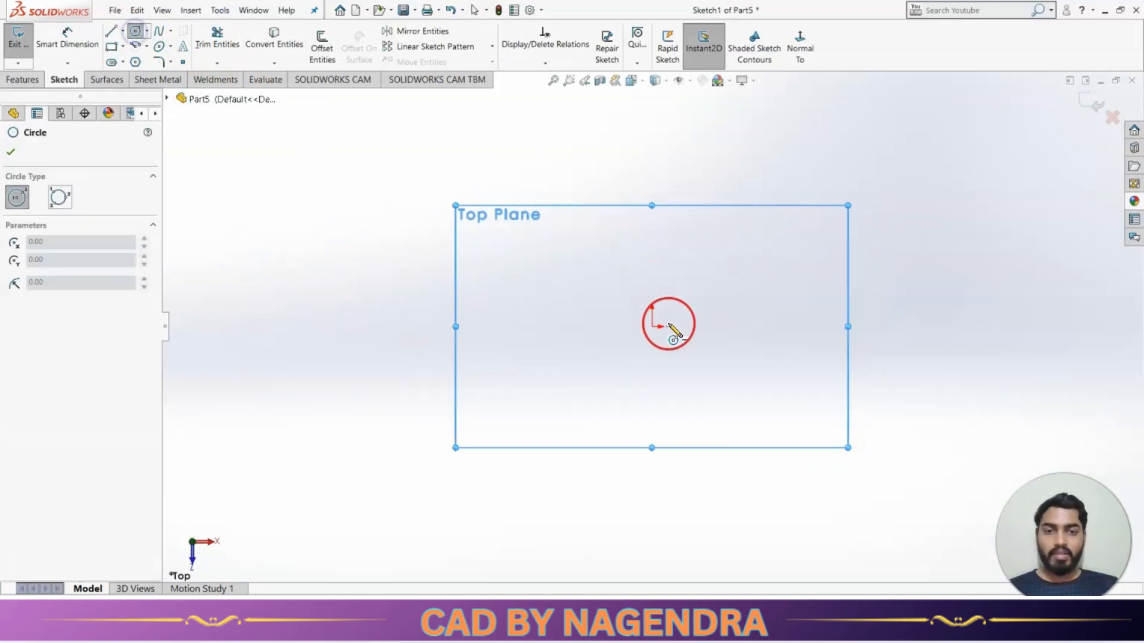
{"action": "left_click", "coordinate": [651, 326]}
{"action": "left_click", "coordinate": [697, 369]}
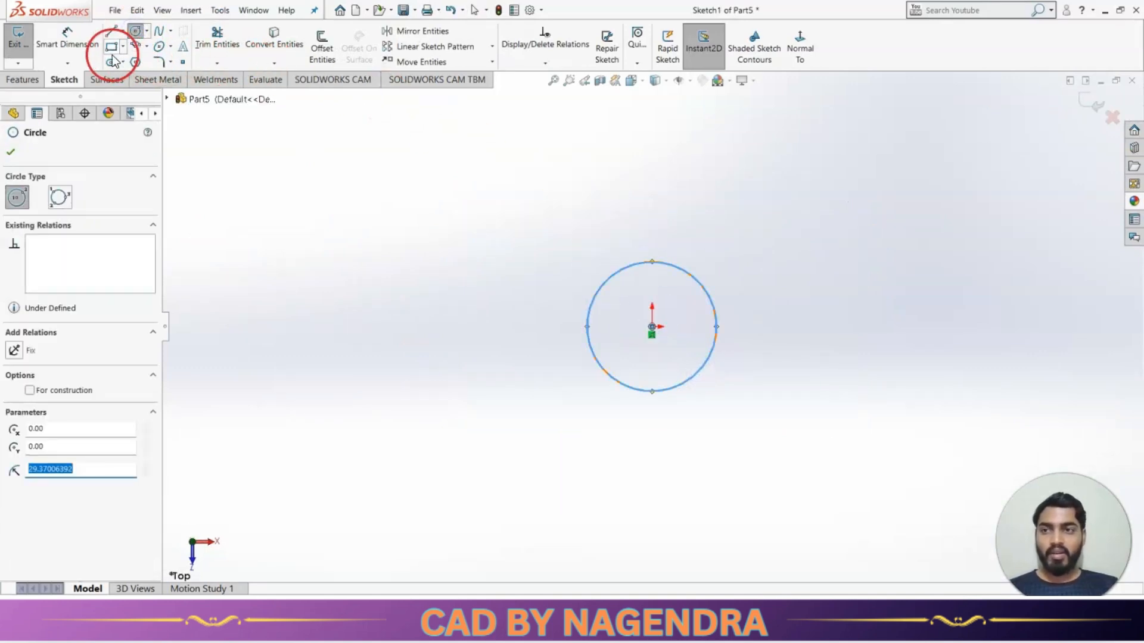
Step: Dimension the circle's diameter as 7 mm
{"action": "left_click", "coordinate": [88, 41]}
{"action": "left_click", "coordinate": [653, 258]}
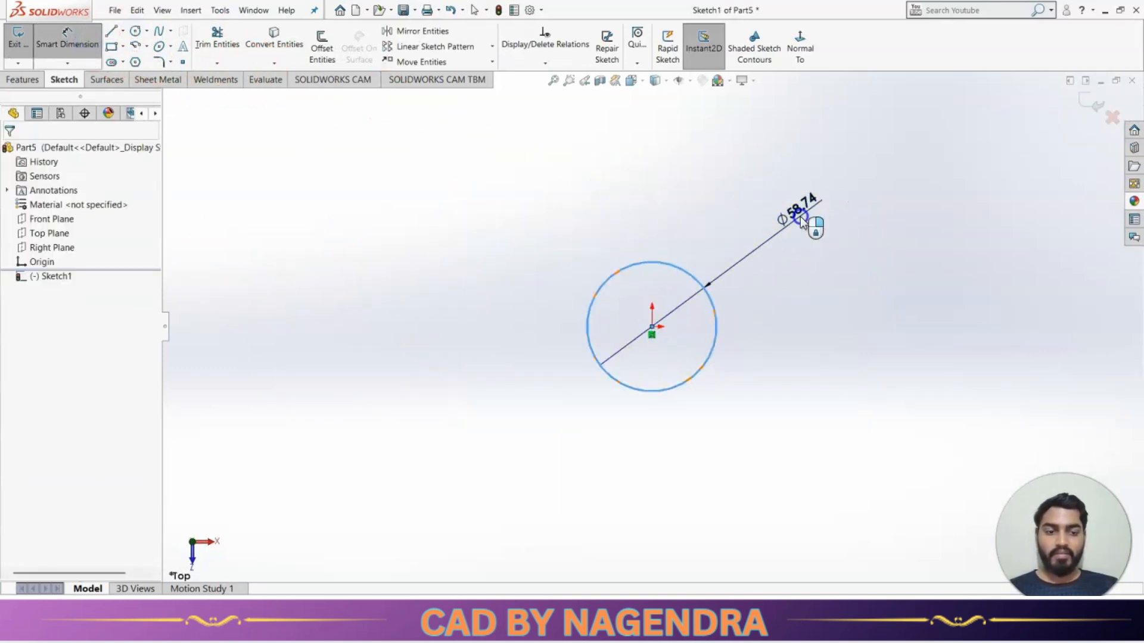
{"action": "left_click", "coordinate": [801, 215]}
{"action": "type", "text": "7"}
{"action": "key", "text": "Return"}
{"action": "left_click", "coordinate": [855, 315]}
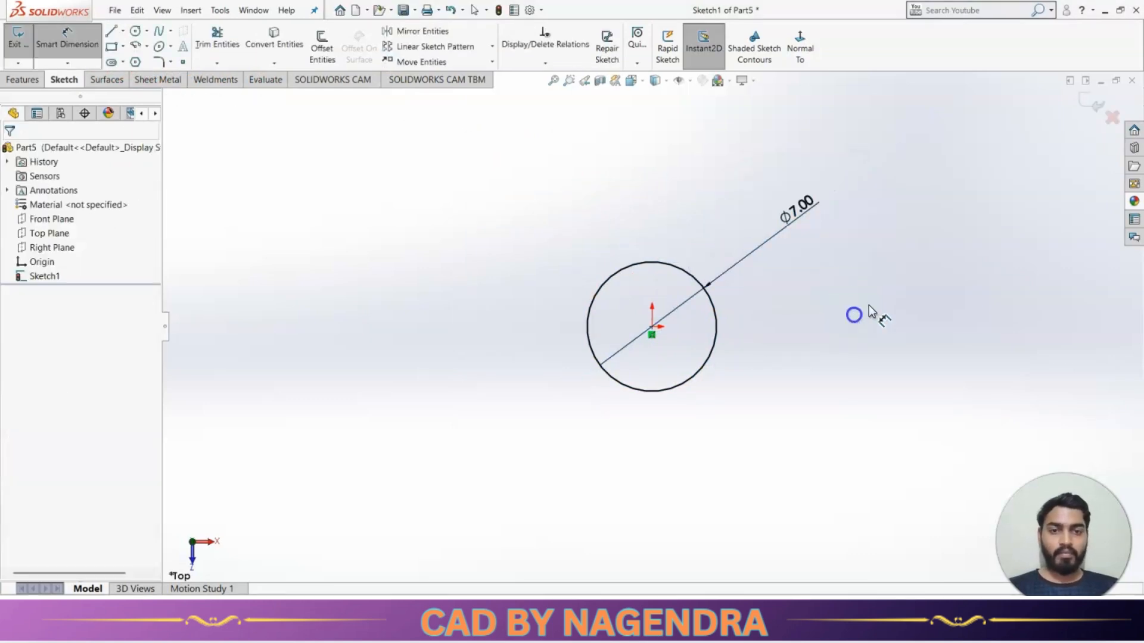
Step: Finish the circle sketch and extrude it as a blind boss 2 mm deep
{"action": "left_click", "coordinate": [1093, 103]}
{"action": "left_click", "coordinate": [705, 43]}
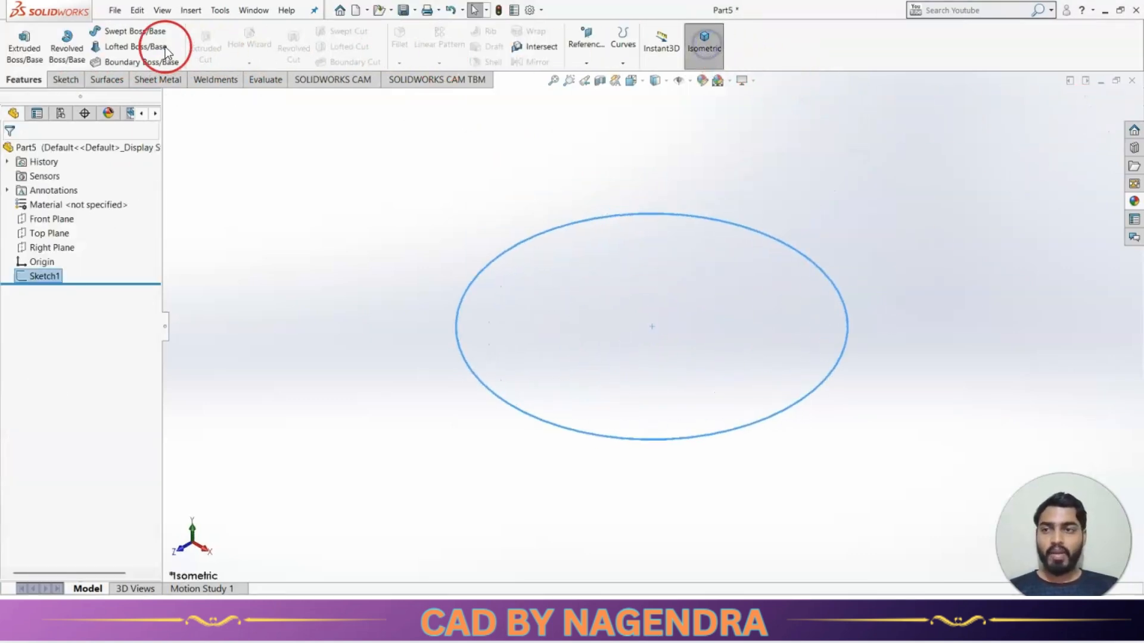
{"action": "left_click", "coordinate": [35, 55]}
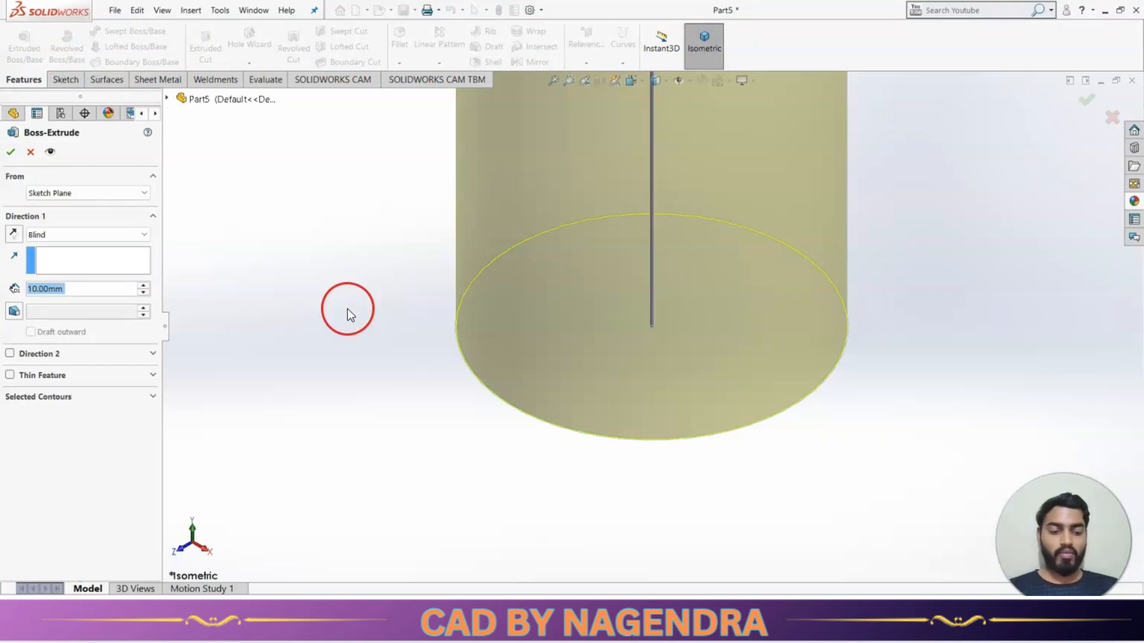
{"action": "type", "text": "2"}
{"action": "key", "text": "Return"}
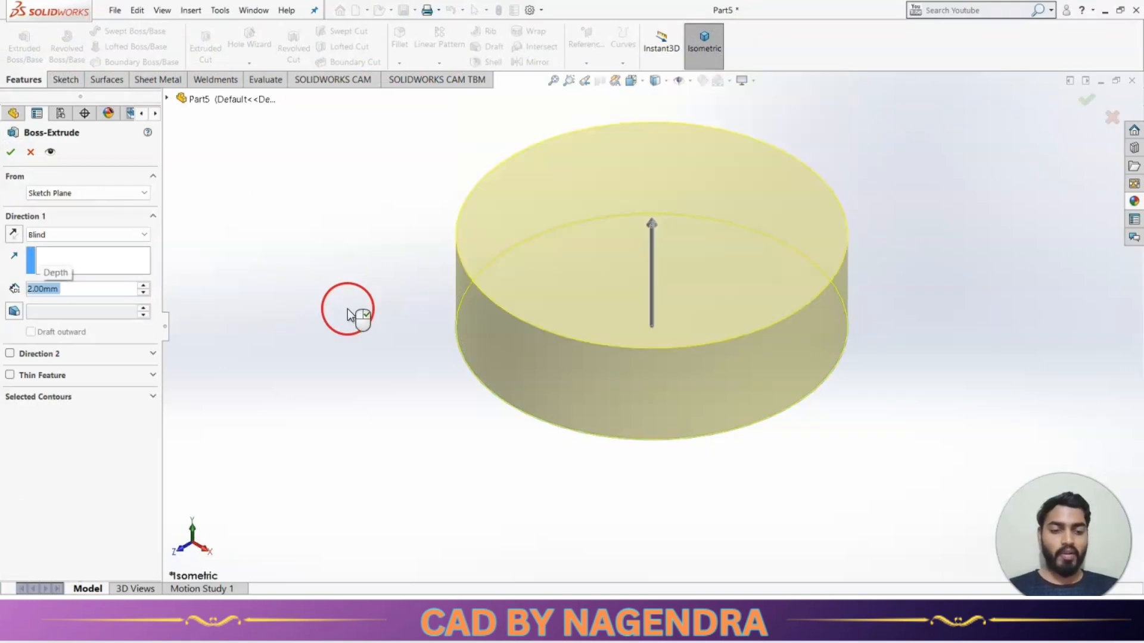
{"action": "left_click", "coordinate": [11, 152]}
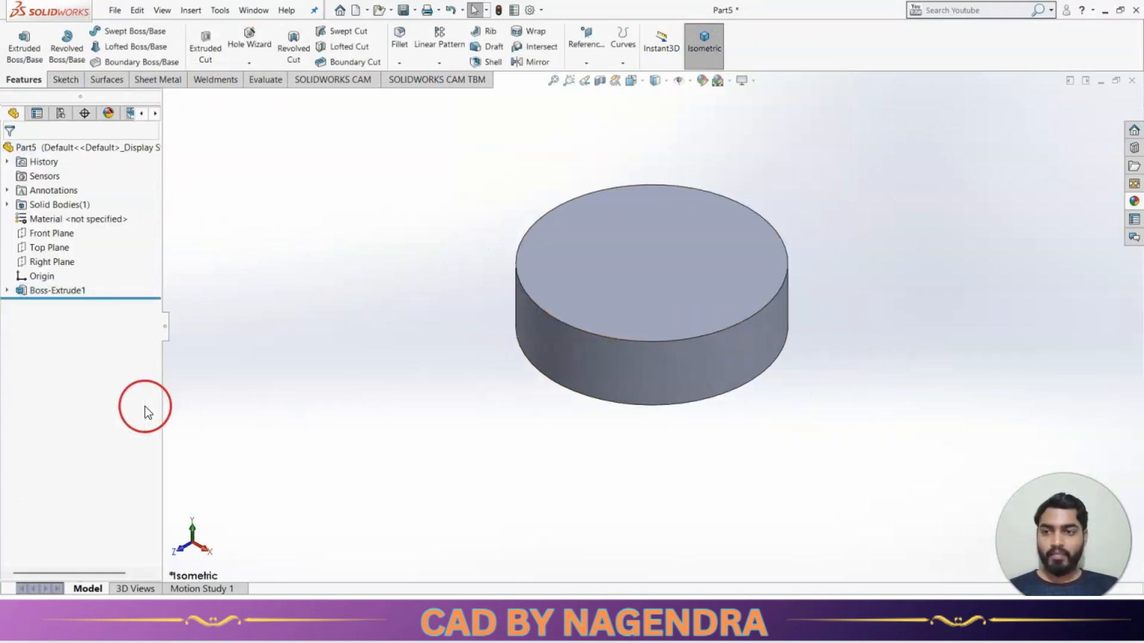
Step: Set the disc's extrusion height to 2.5 mm and rebuild the part
{"action": "double_click", "coordinate": [91, 291]}
{"action": "middle_click_drag", "start_coordinate": [890, 421], "coordinate": [919, 368]}
{"action": "double_click", "coordinate": [743, 320]}
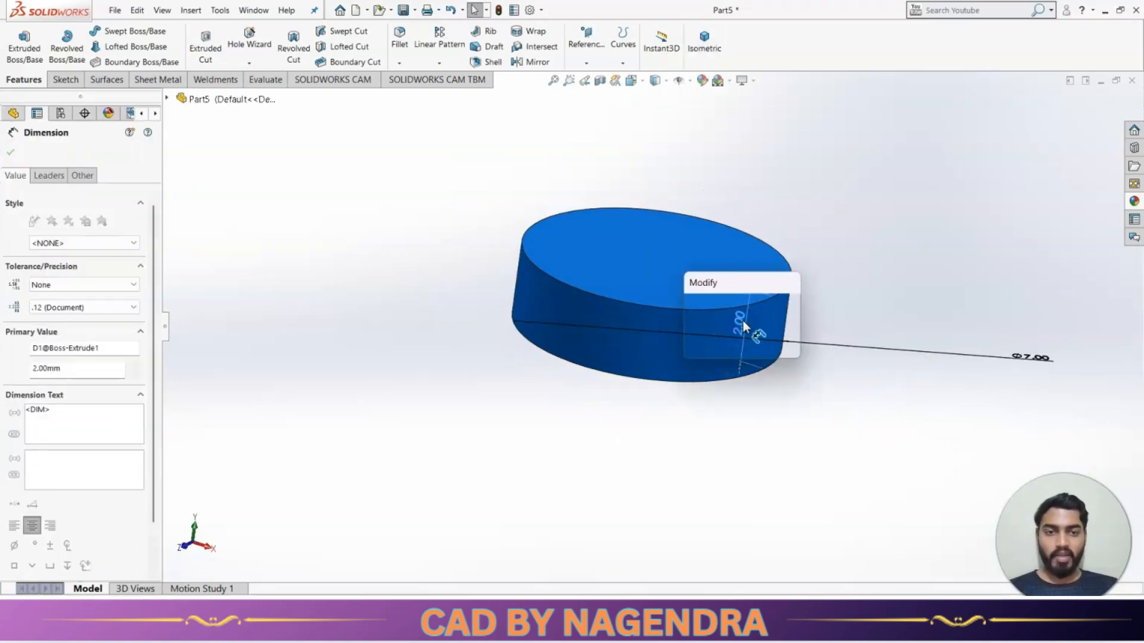
{"action": "type", "text": "2.5"}
{"action": "left_click", "coordinate": [845, 413]}
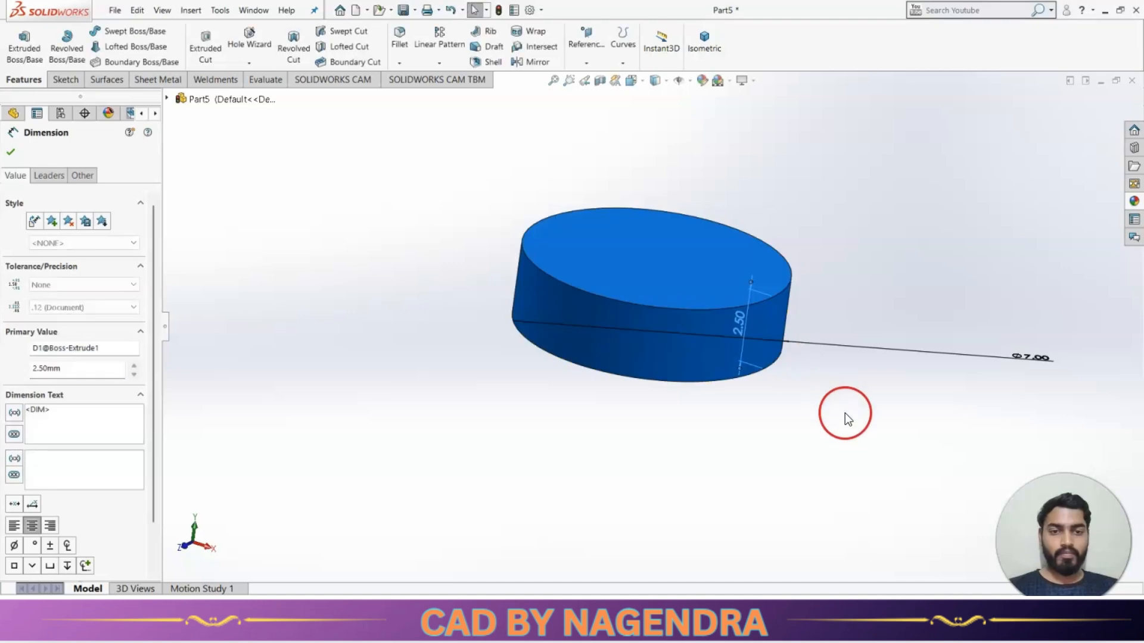
{"action": "left_click", "coordinate": [1017, 234]}
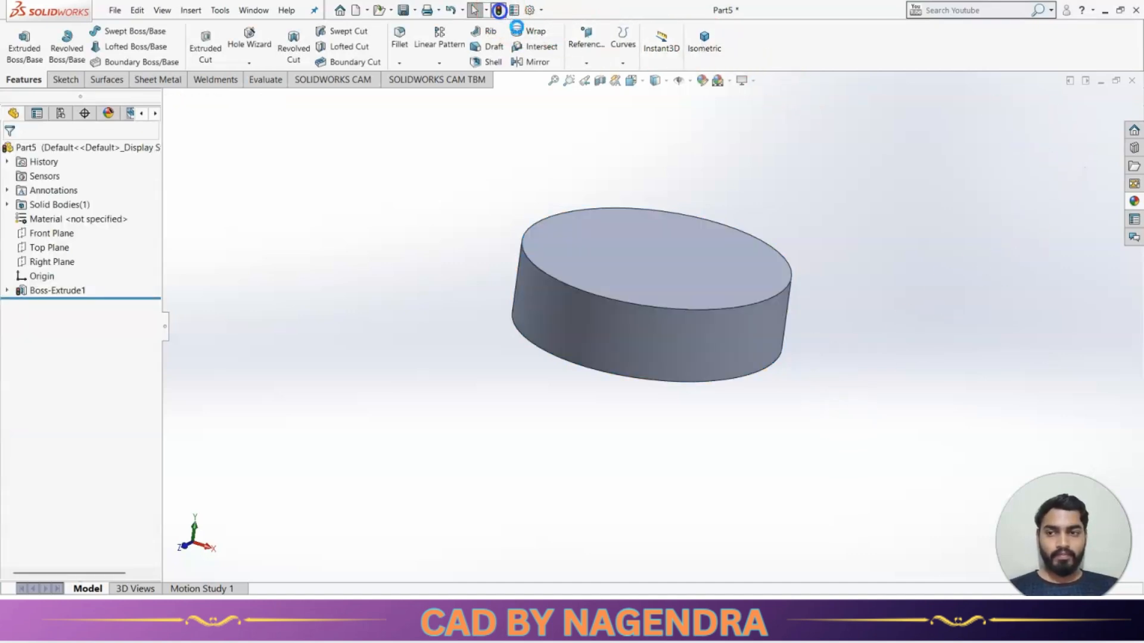
Step: Fillet the disc's upper circular edge with a 1 mm radius
{"action": "middle_click_drag", "start_coordinate": [805, 222], "coordinate": [852, 294]}
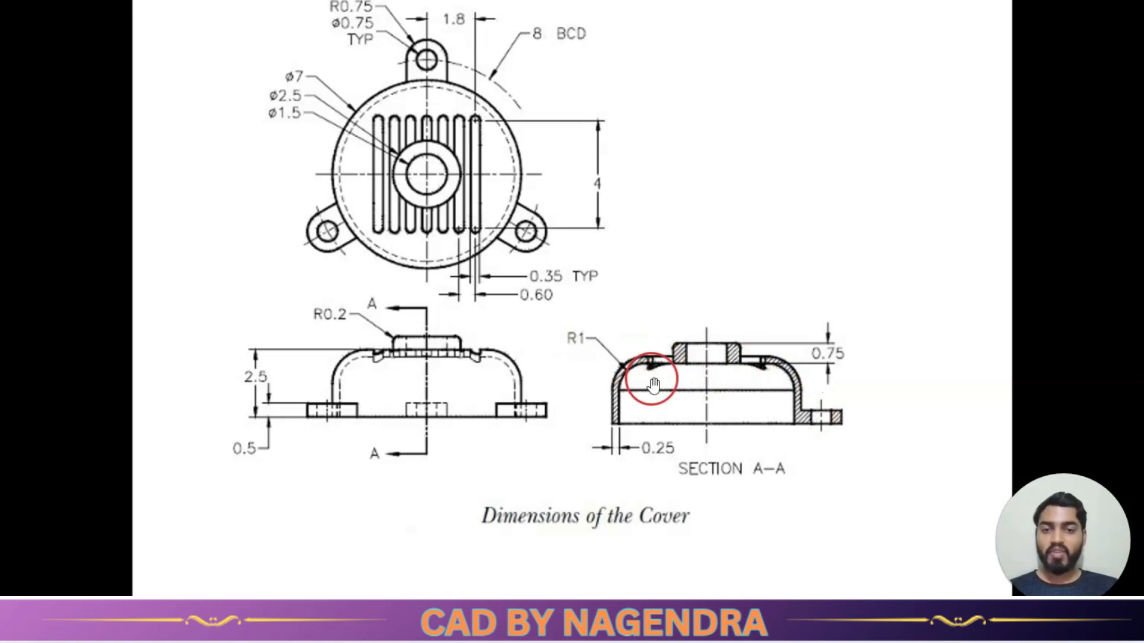
{"action": "key", "text": "alt+Tab"}
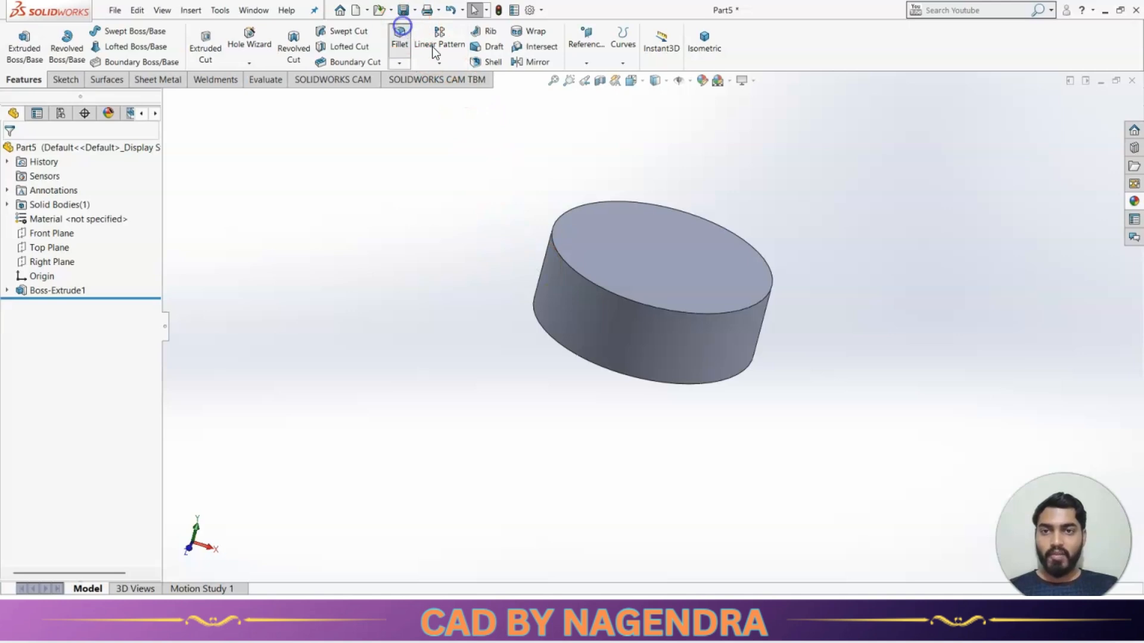
{"action": "left_click", "coordinate": [690, 213]}
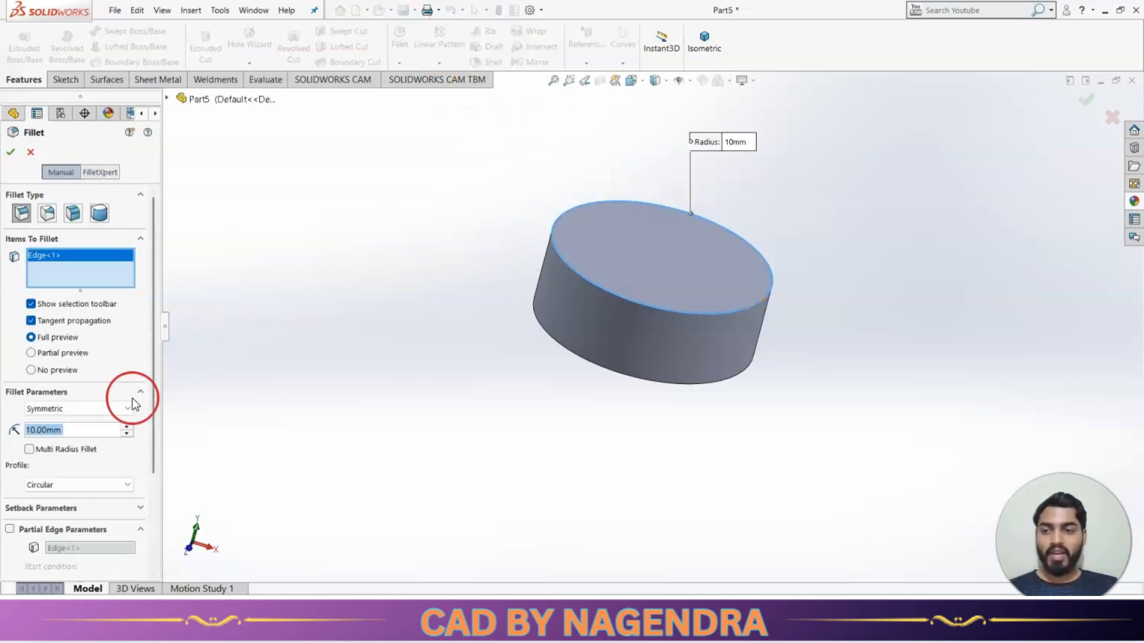
{"action": "type", "text": "1"}
{"action": "key", "text": "Return"}
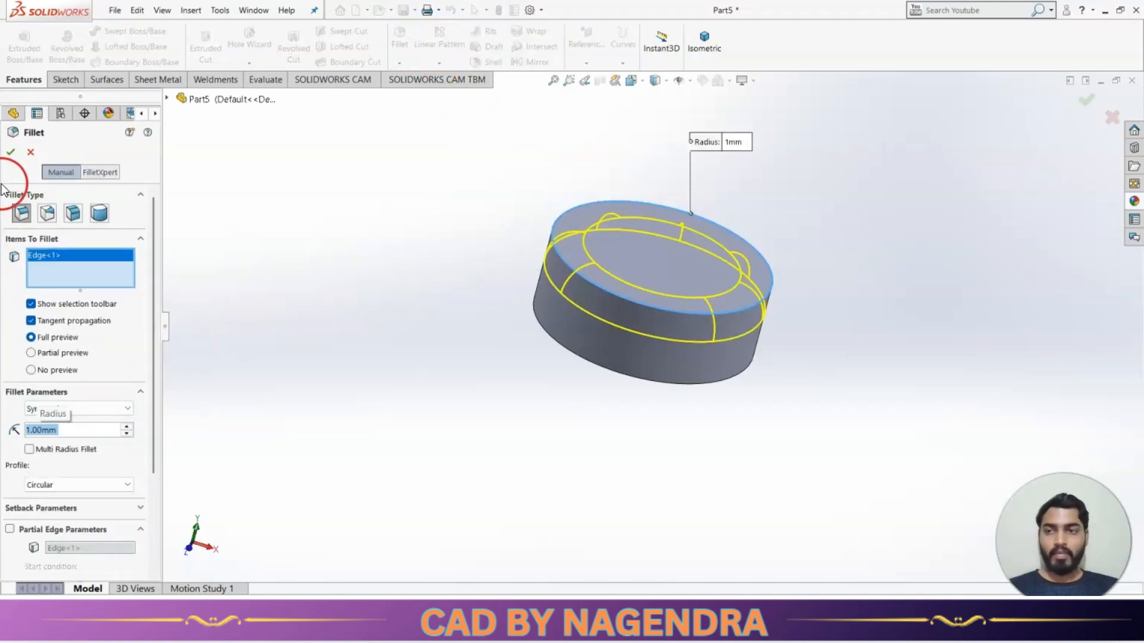
{"action": "left_click", "coordinate": [11, 152]}
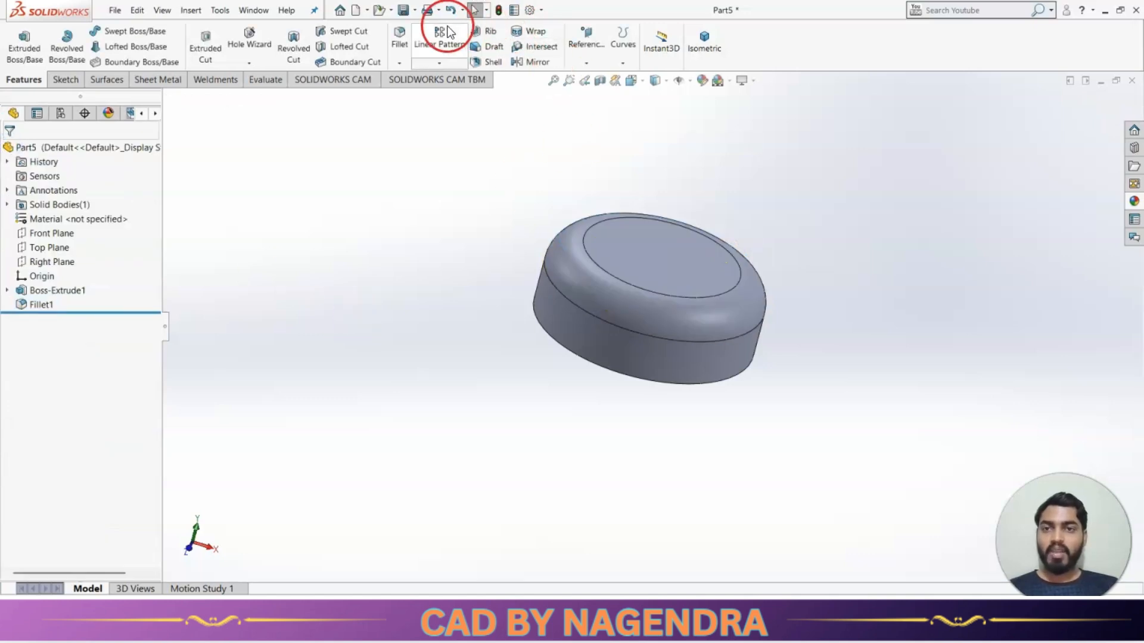
Step: Shell the filleted disc to a 0.25 mm wall thickness, removing its flat underside face
{"action": "left_click", "coordinate": [493, 62]}
{"action": "middle_click_drag", "start_coordinate": [570, 446], "coordinate": [606, 263]}
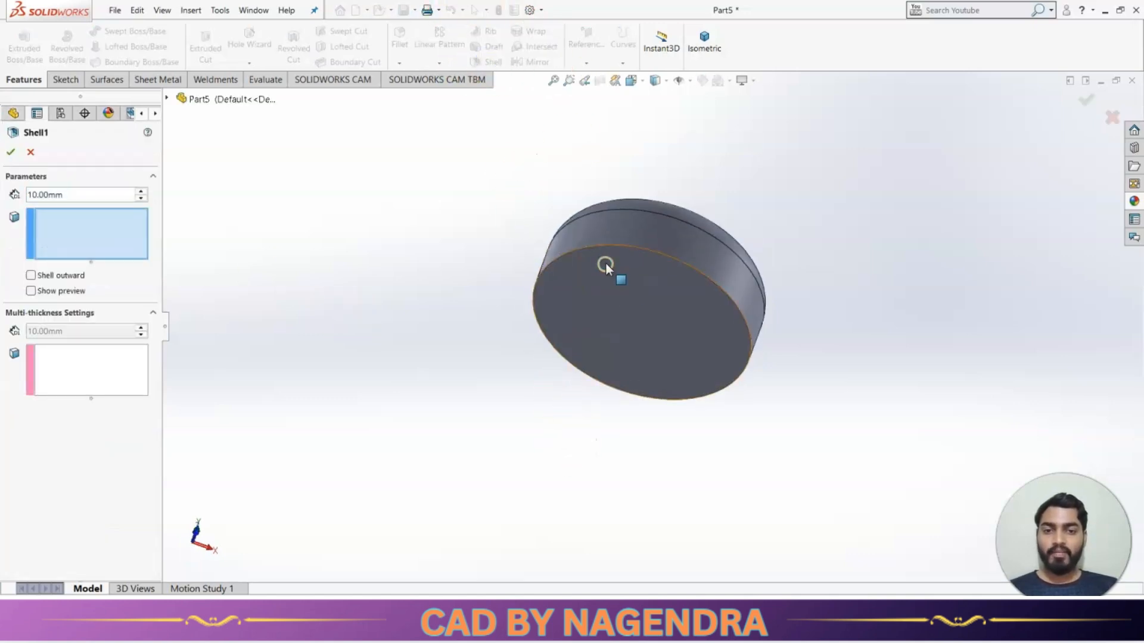
{"action": "left_click", "coordinate": [646, 314]}
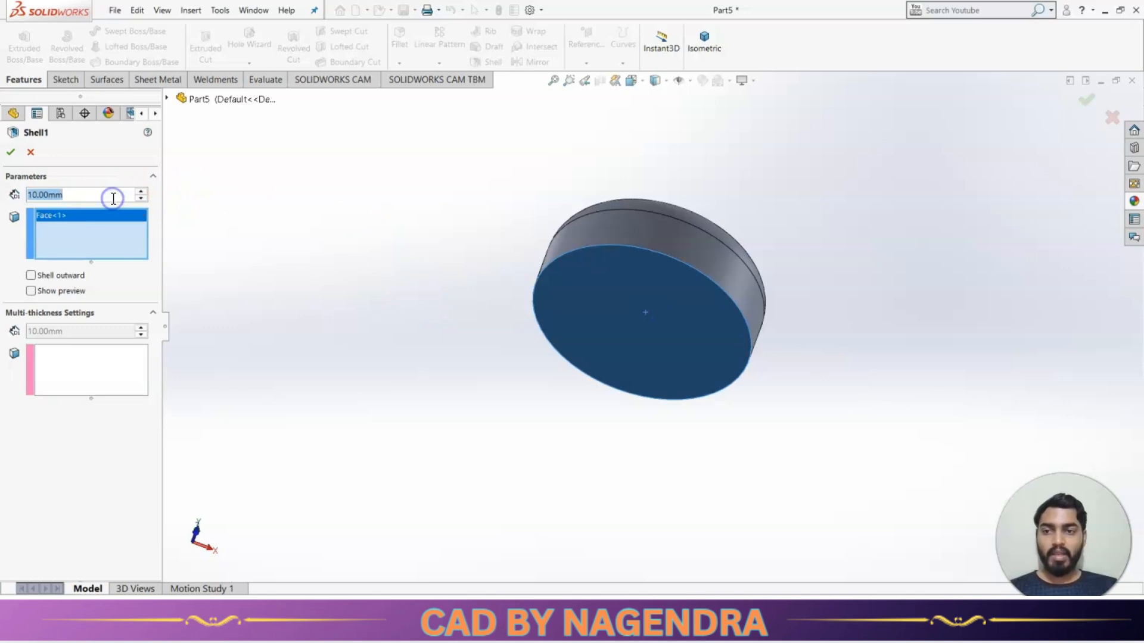
{"action": "type", "text": "0.25"}
{"action": "key", "text": "Return"}
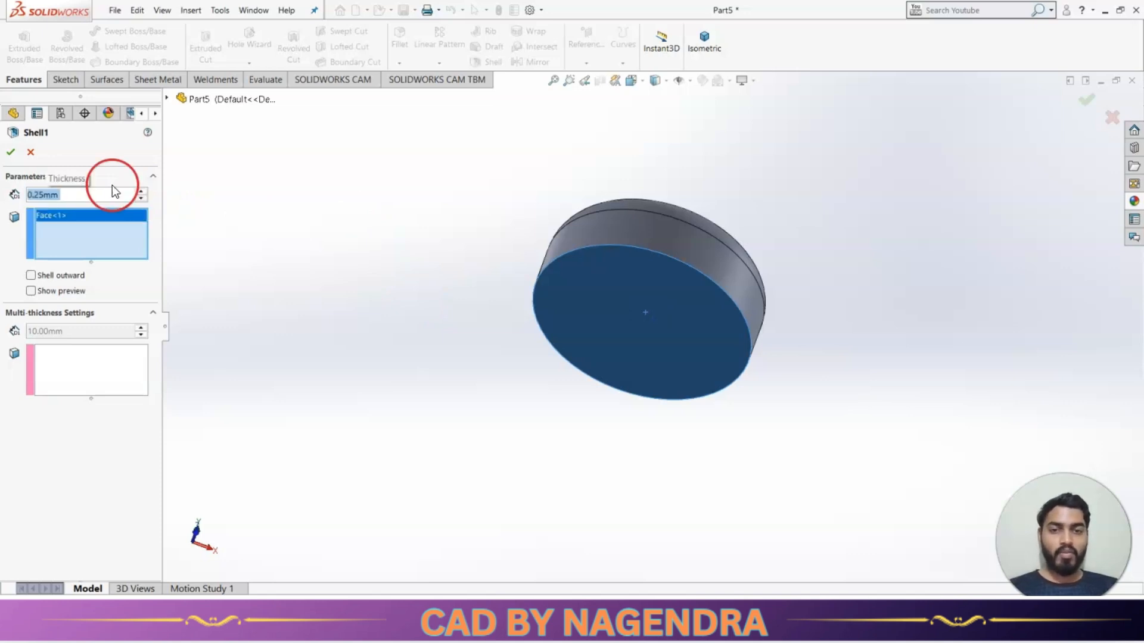
{"action": "left_click", "coordinate": [11, 156]}
Step: Consult the cover drawing and cut the sketched slot Through All in the cover's top face
{"action": "middle_click_drag", "start_coordinate": [401, 310], "coordinate": [428, 243]}
{"action": "middle_click_drag", "start_coordinate": [619, 337], "coordinate": [791, 356]}
{"action": "key", "text": "alt+Tab"}
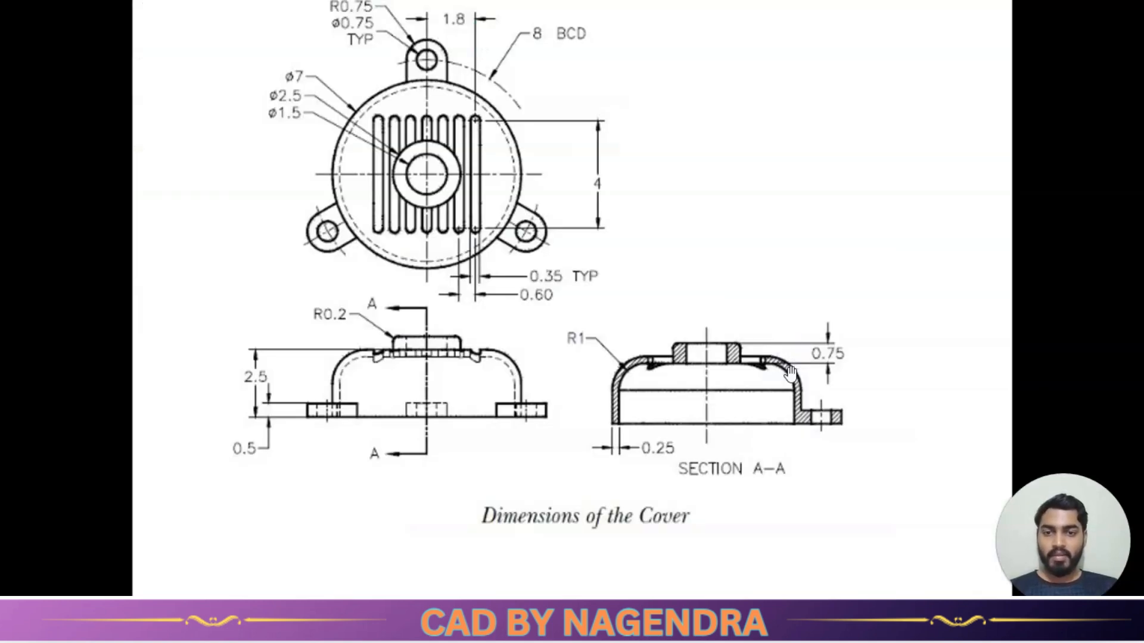
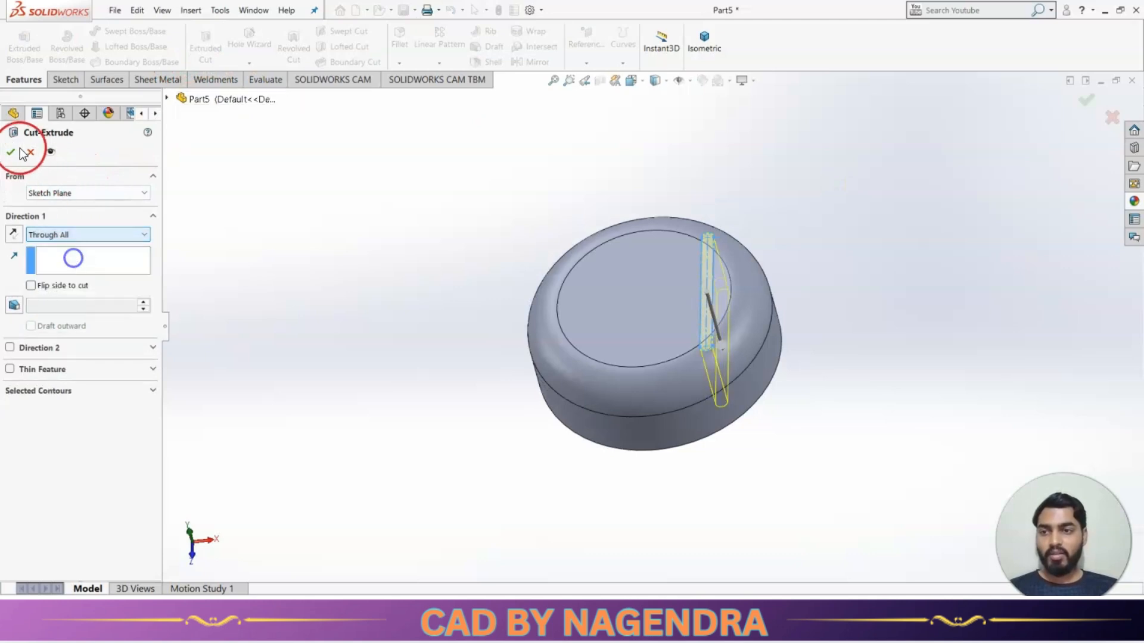
{"action": "left_click", "coordinate": [10, 152]}
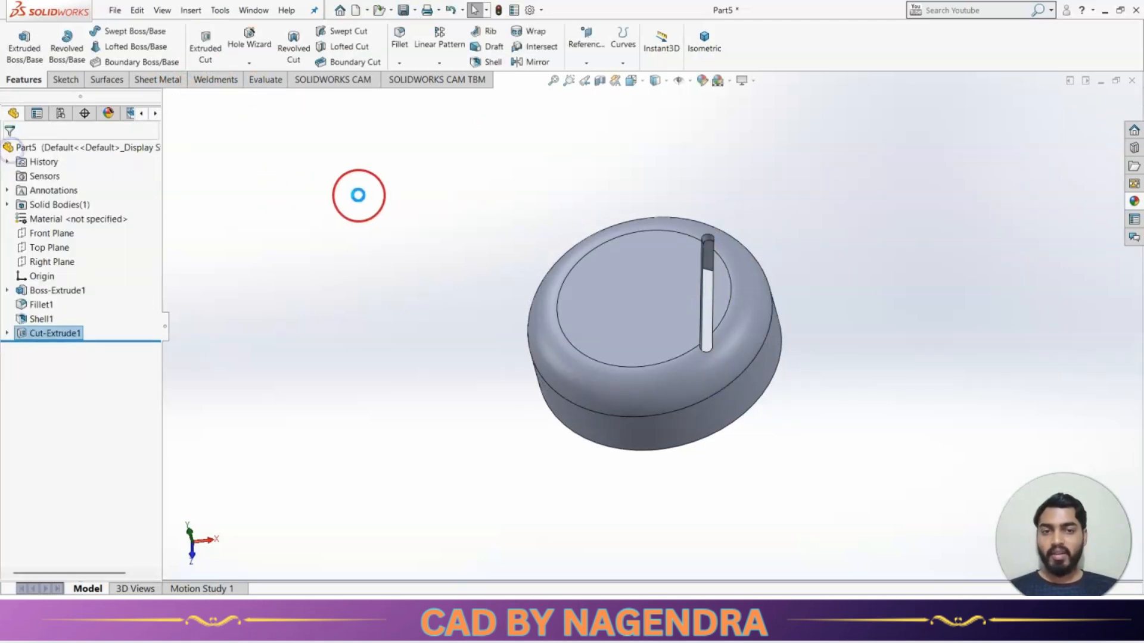
Step: Set up a linear pattern of the slot cut with the Right Plane as reversed Direction 1
{"action": "left_click", "coordinate": [67, 334]}
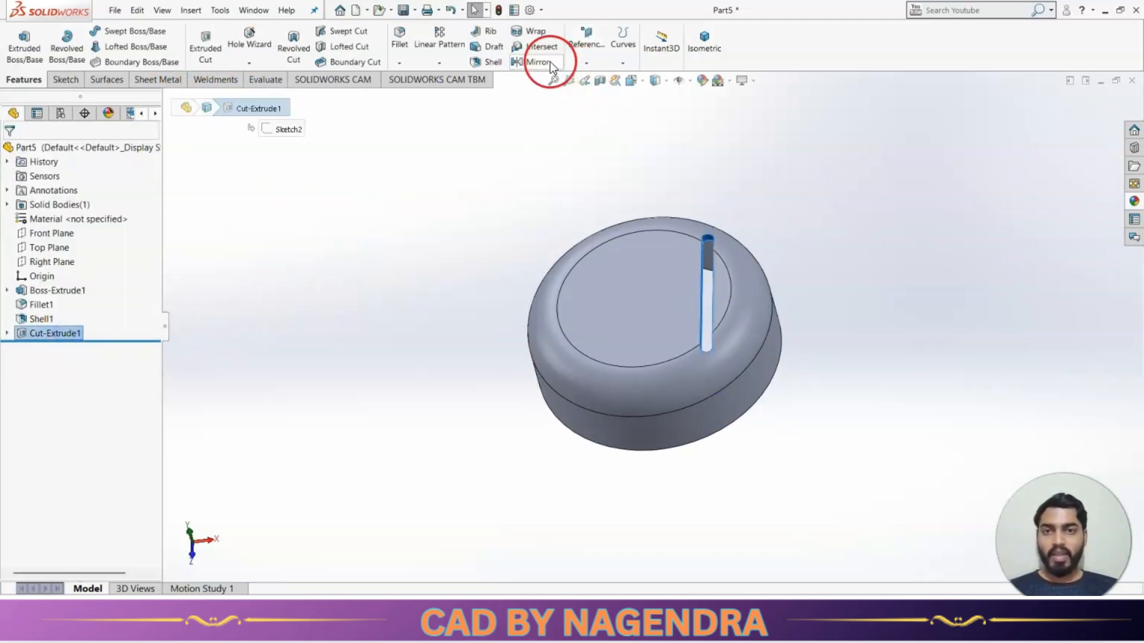
{"action": "left_click", "coordinate": [428, 38]}
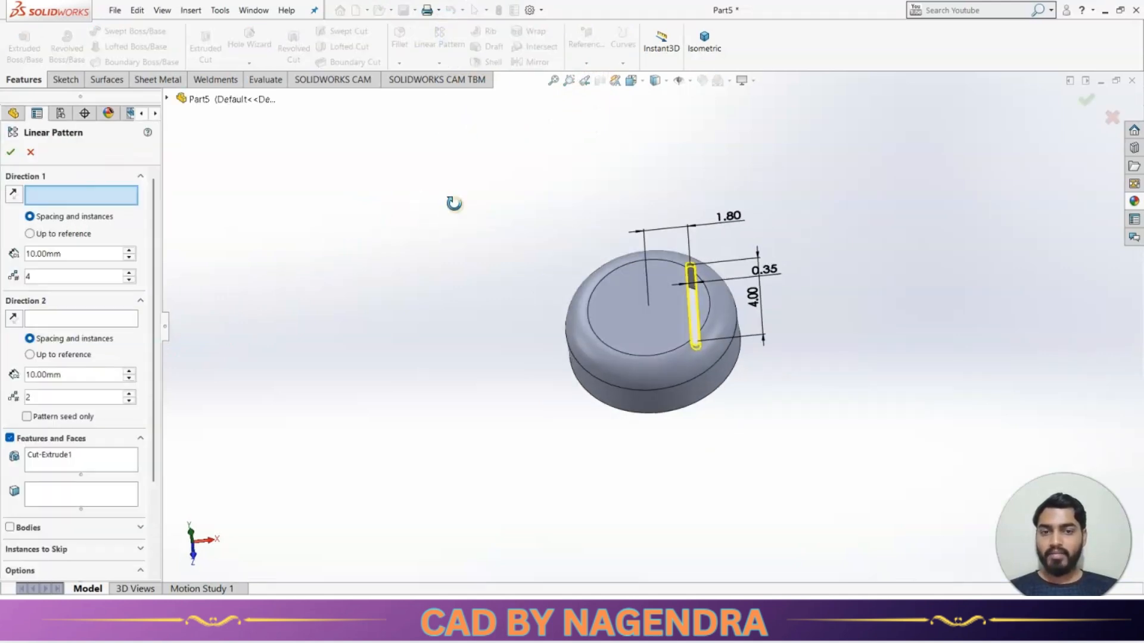
{"action": "left_click", "coordinate": [245, 122]}
{"action": "left_click", "coordinate": [166, 98]}
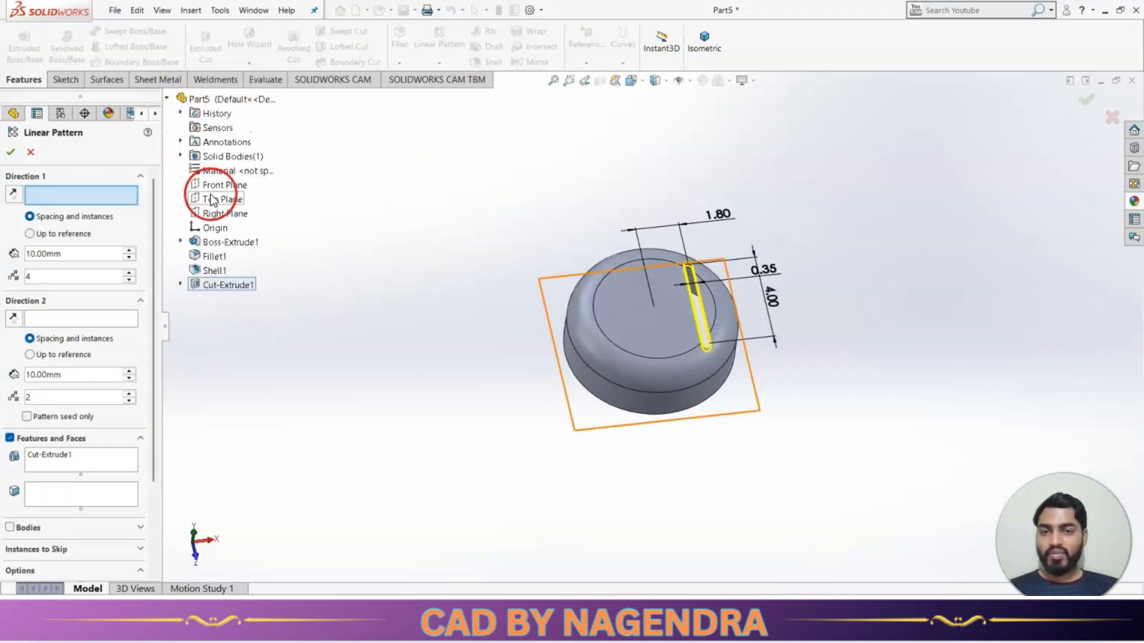
{"action": "left_click", "coordinate": [225, 213]}
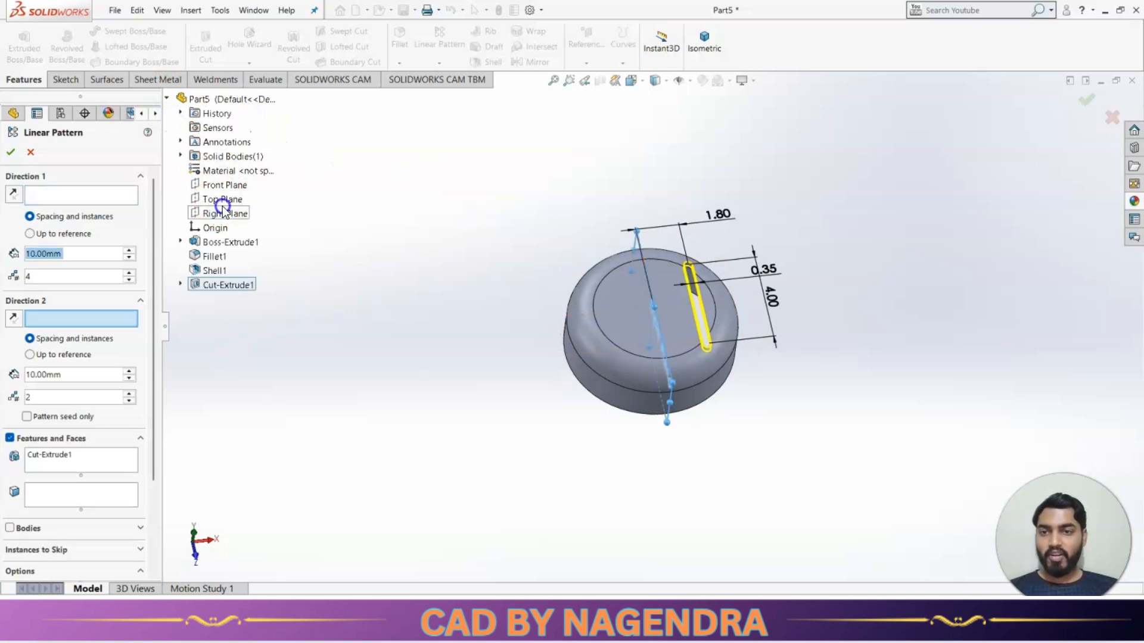
{"action": "left_click", "coordinate": [110, 255]}
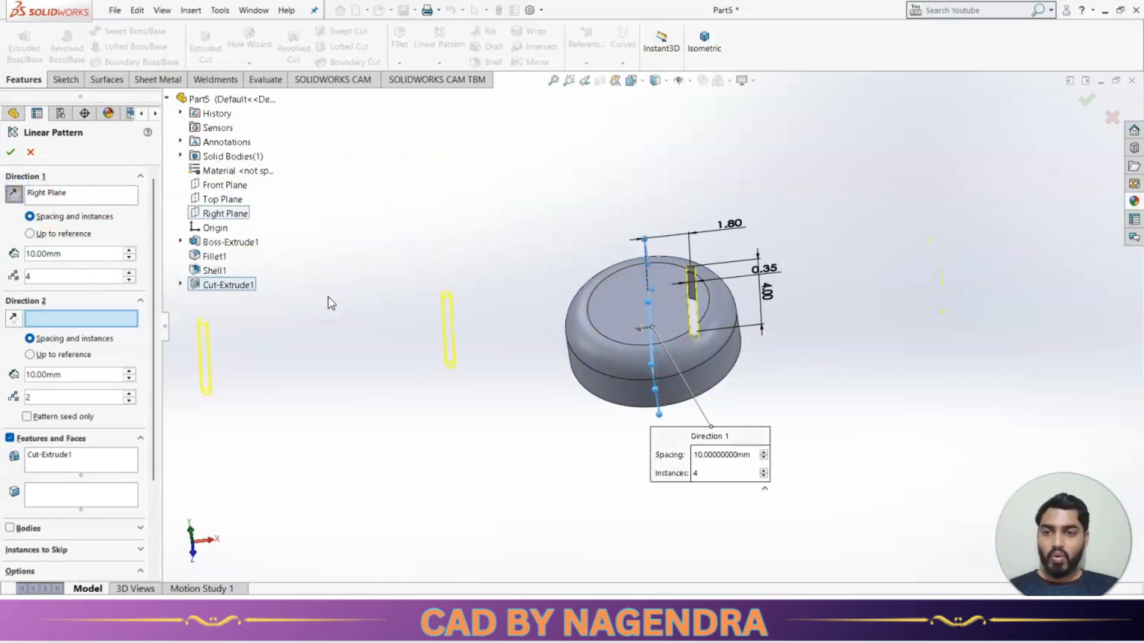
Step: Set the slot pattern to 7 instances at 0.6 mm spacing per the cover drawing and create it
{"action": "key", "text": "alt+Tab"}
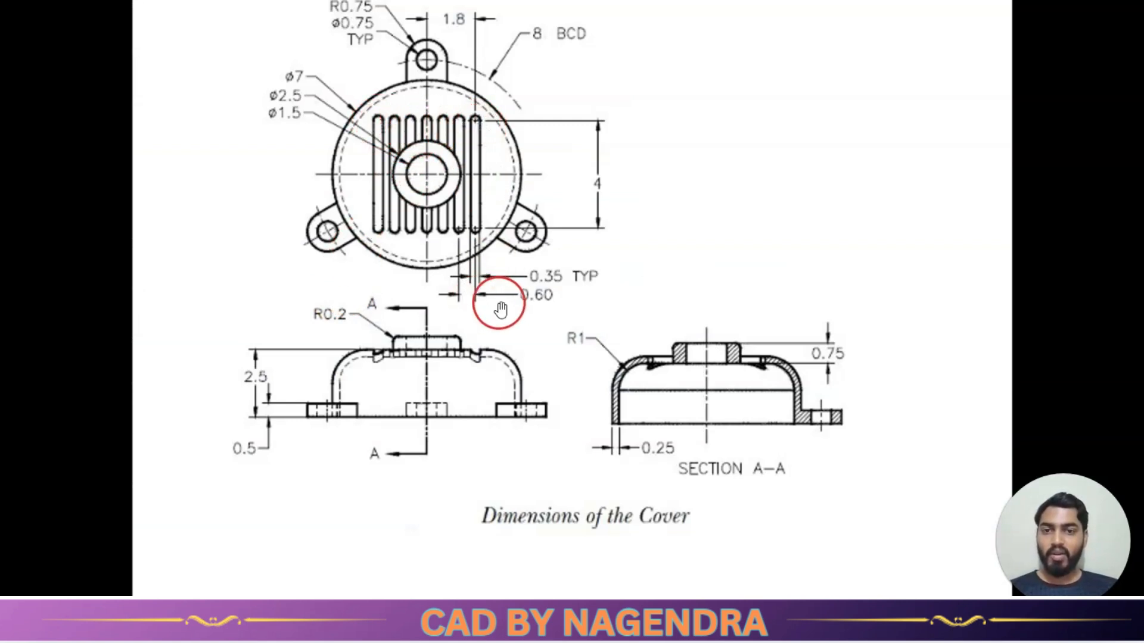
{"action": "key", "text": "alt+Tab"}
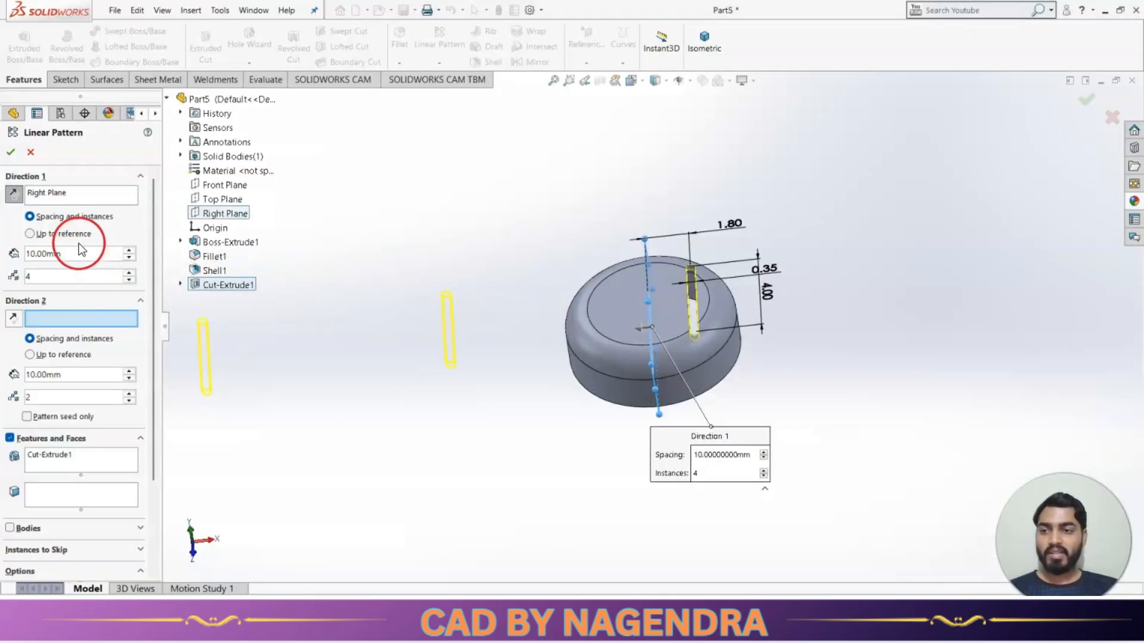
{"action": "type", "text": "0.6"}
{"action": "key", "text": "Return"}
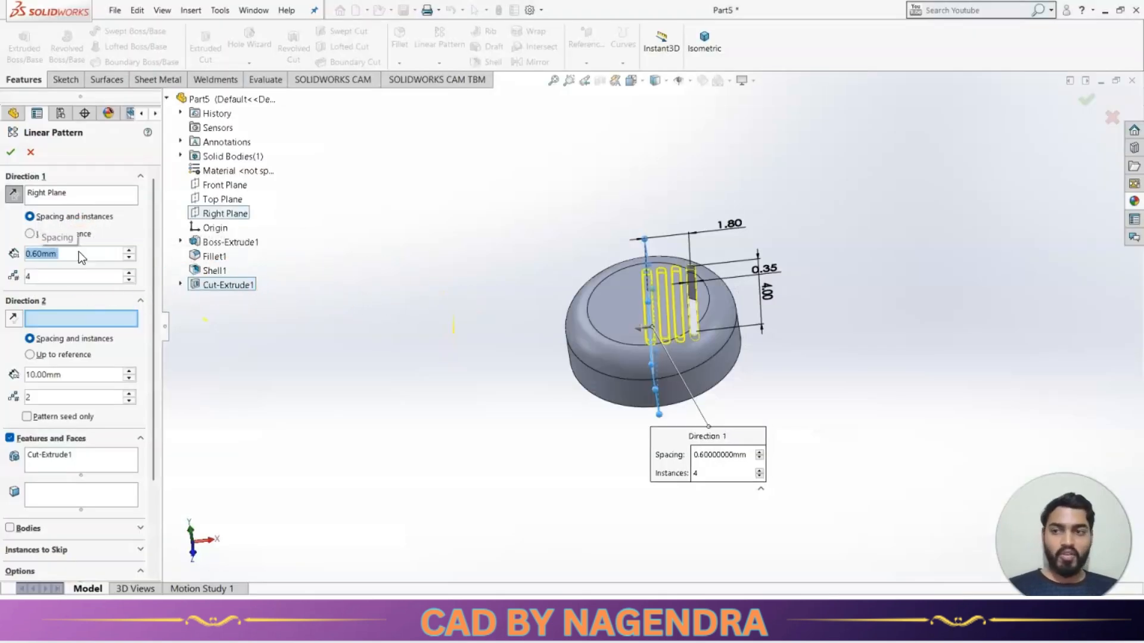
{"action": "triple_click", "coordinate": [130, 272]}
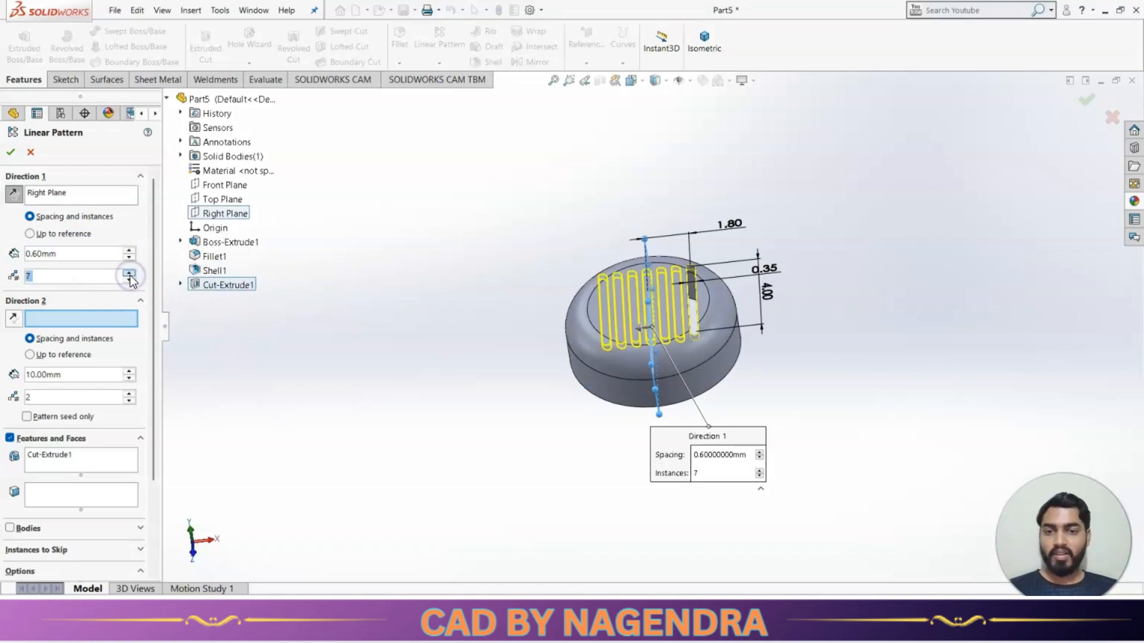
{"action": "left_click", "coordinate": [17, 158]}
{"action": "left_click", "coordinate": [347, 196]}
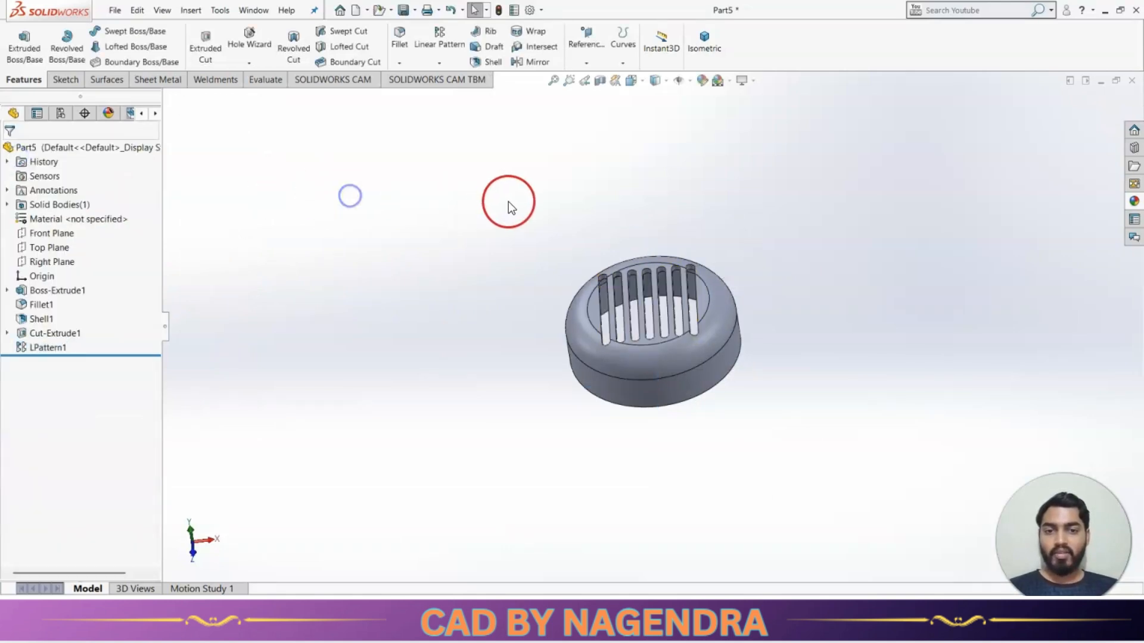
Step: Check the boss details in the cover drawing and open a sketch on the shell's inner top face, viewed normal to it
{"action": "middle_click_drag", "start_coordinate": [509, 201], "coordinate": [520, 228]}
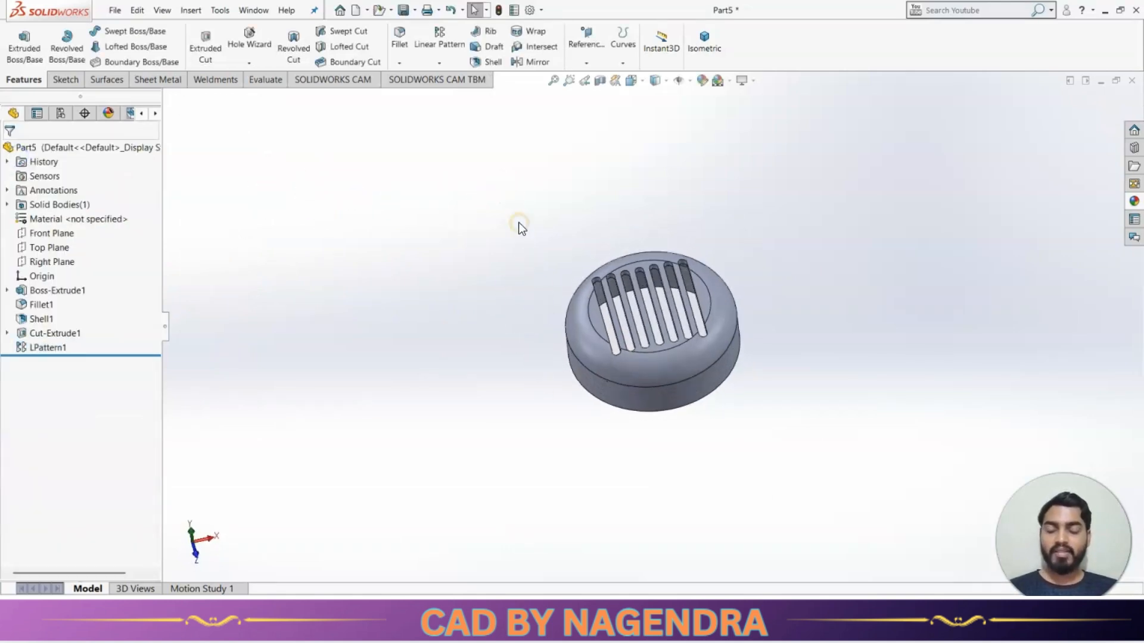
{"action": "key", "text": "alt+Tab"}
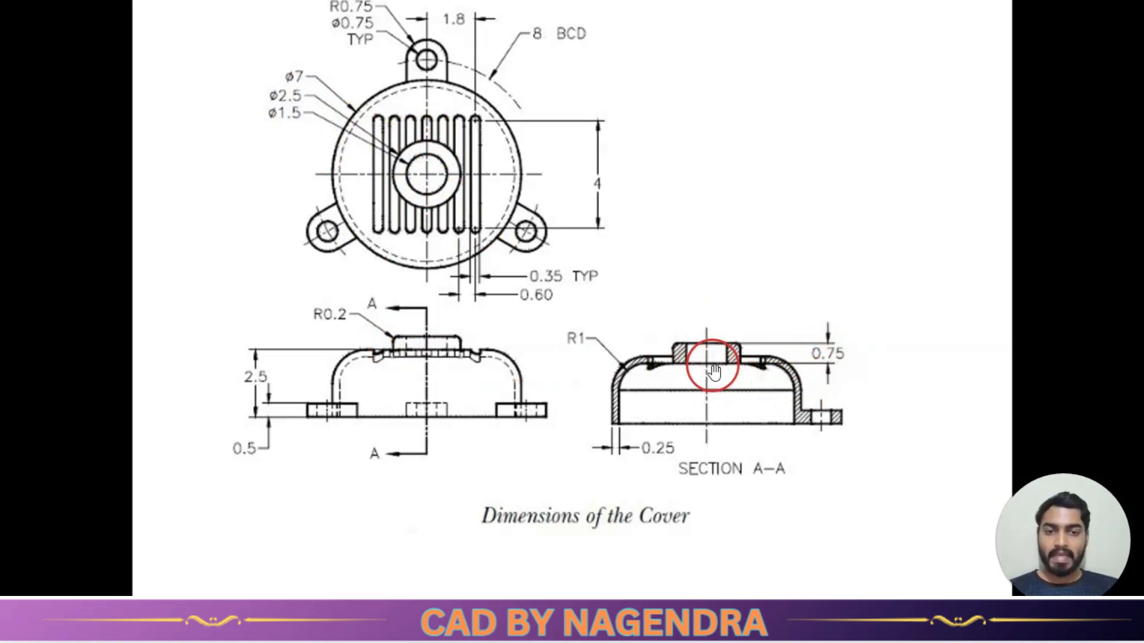
{"action": "key", "text": "alt+Tab"}
{"action": "mouse_move", "coordinate": [709, 377]}
{"action": "middle_mouse_down"}
{"action": "mouse_move", "coordinate": [693, 333]}
{"action": "mouse_move", "coordinate": [702, 118]}
{"action": "middle_mouse_up"}
{"action": "scroll", "coordinate": [706, 338], "scroll_direction": "down", "scroll_amount": 4}
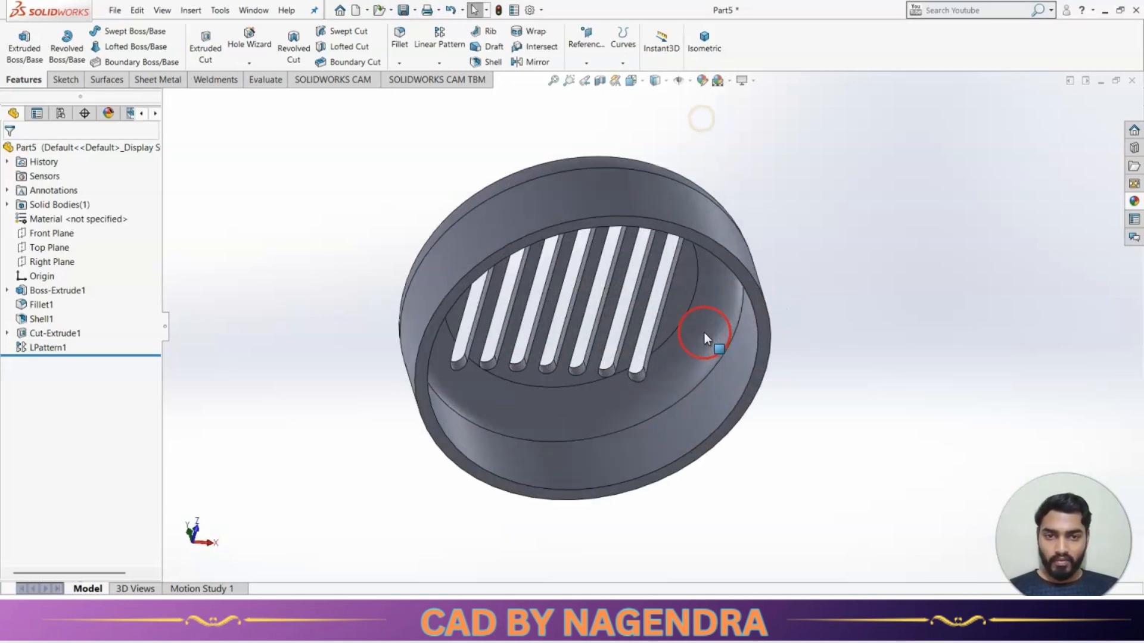
{"action": "scroll", "coordinate": [679, 324], "scroll_direction": "down", "scroll_amount": 3}
{"action": "left_click", "coordinate": [539, 308]}
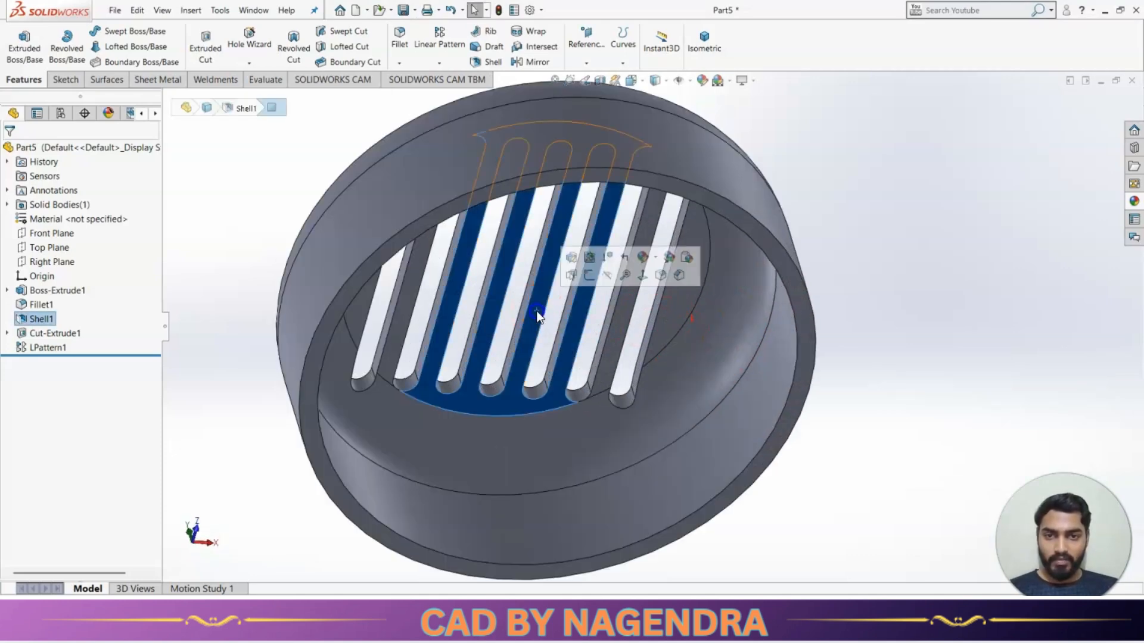
{"action": "left_click", "coordinate": [591, 276]}
{"action": "left_click", "coordinate": [812, 57]}
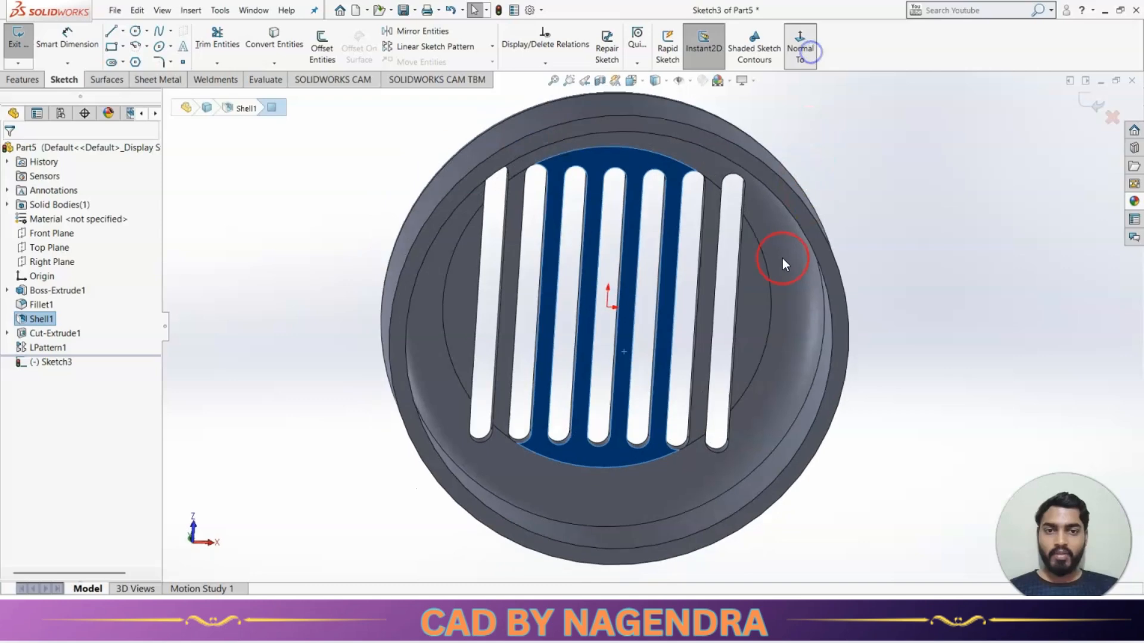
Step: Sketch a circle with a radius of about 1.28 mm centred on the origin over the slots
{"action": "left_click", "coordinate": [136, 32]}
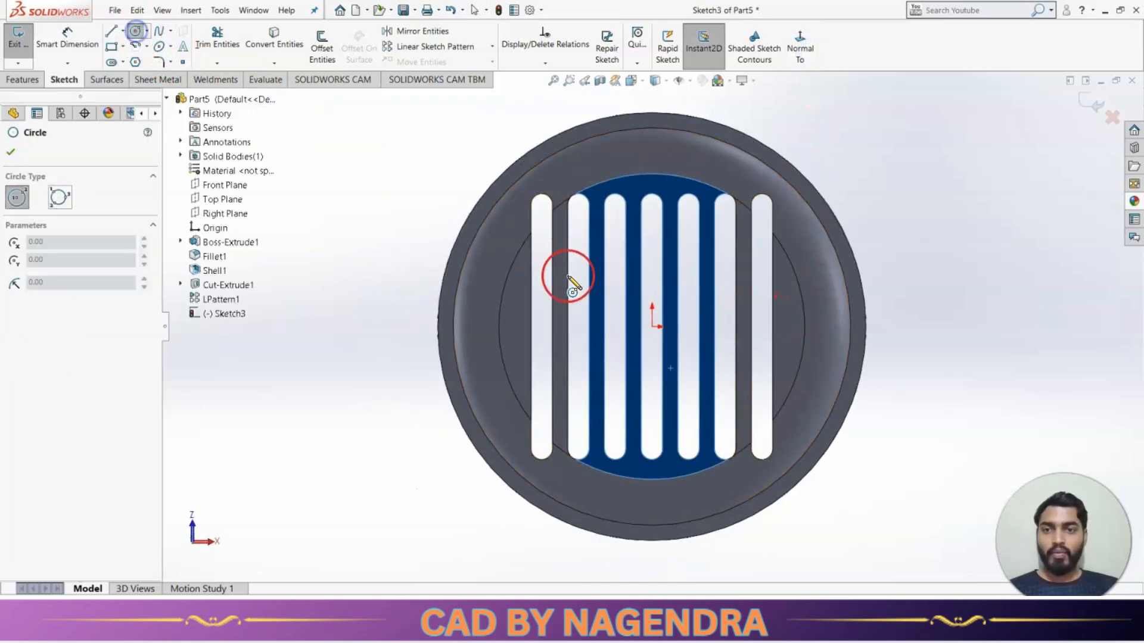
{"action": "left_click", "coordinate": [653, 327]}
{"action": "left_click", "coordinate": [712, 378]}
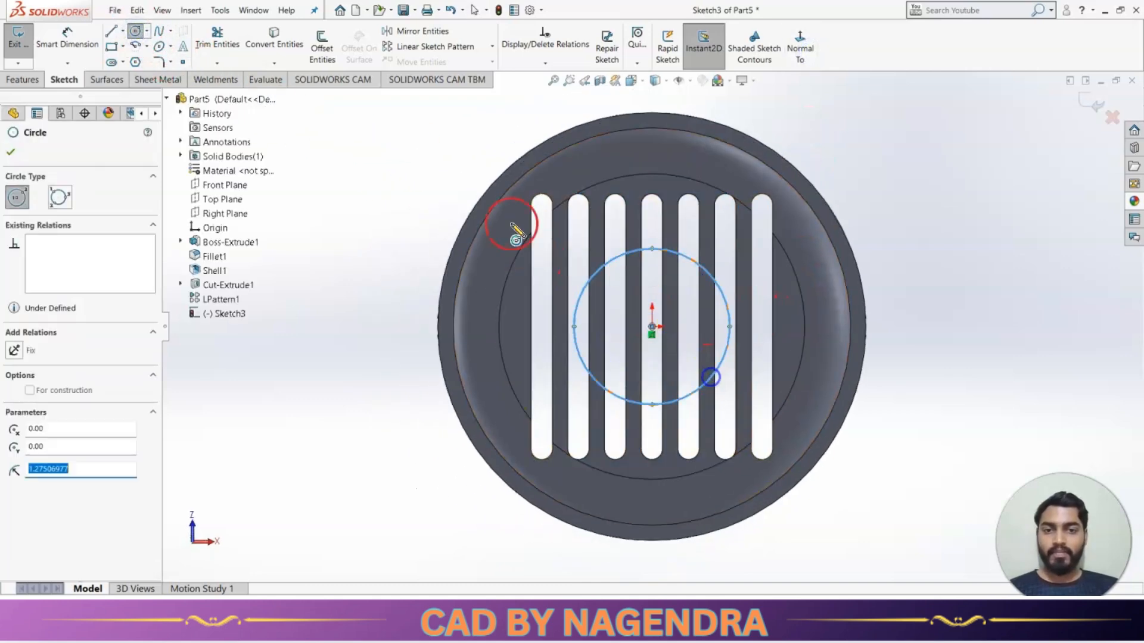
Step: Dimension the boss circle's diameter at 2.5 mm and exit the sketch
{"action": "left_click", "coordinate": [60, 41]}
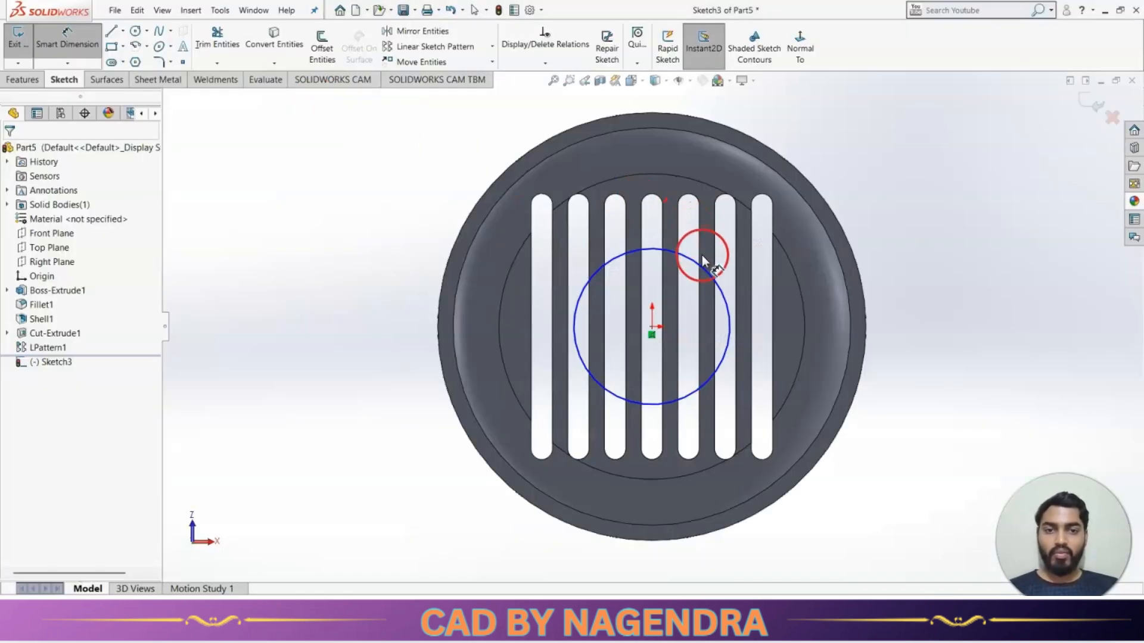
{"action": "left_click", "coordinate": [699, 263]}
{"action": "left_click", "coordinate": [929, 162]}
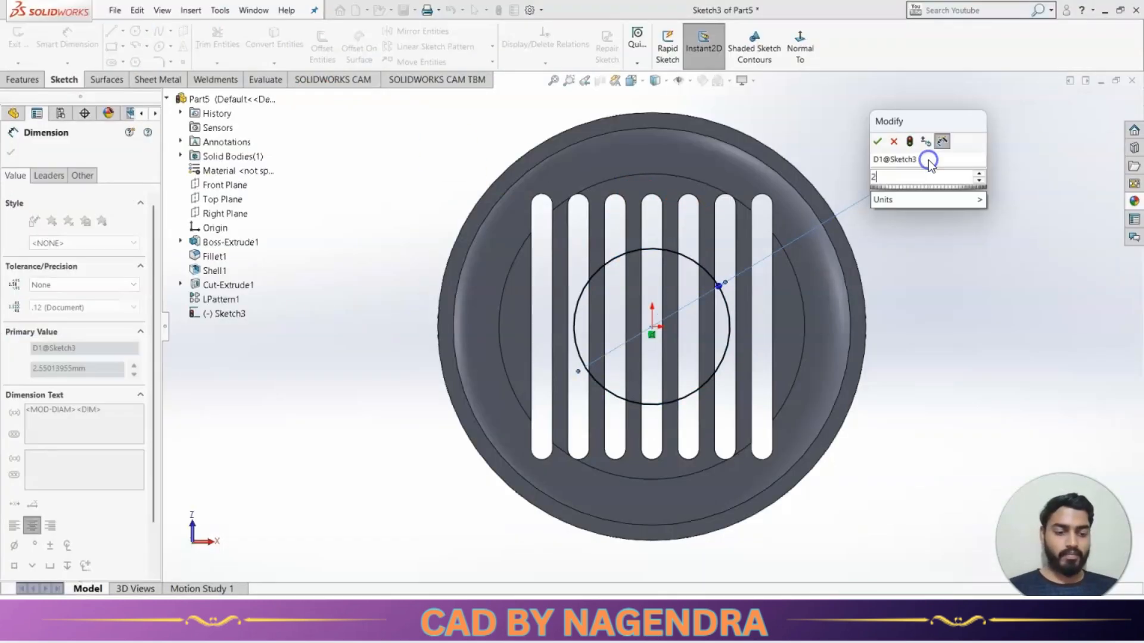
{"action": "type", "text": "2.5"}
{"action": "key", "text": "Return"}
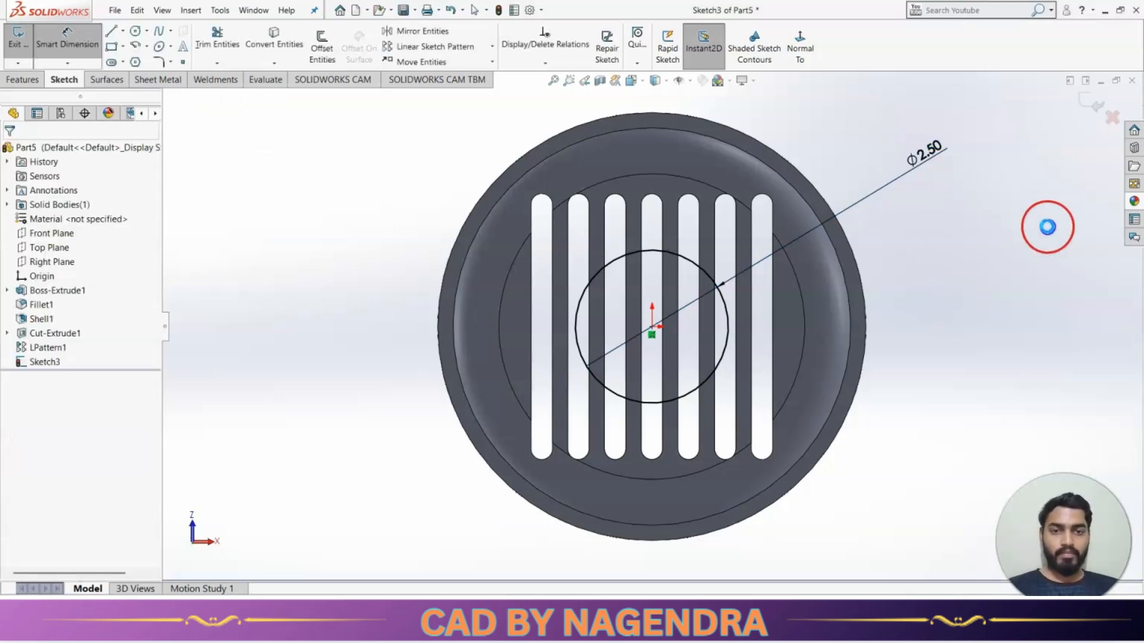
{"action": "left_click", "coordinate": [1102, 99]}
Step: Extrude the boss circle 0.75 mm blind in the reversed direction, up through the slotted top, per the cover drawing
{"action": "middle_click_drag", "start_coordinate": [811, 304], "coordinate": [748, 434]}
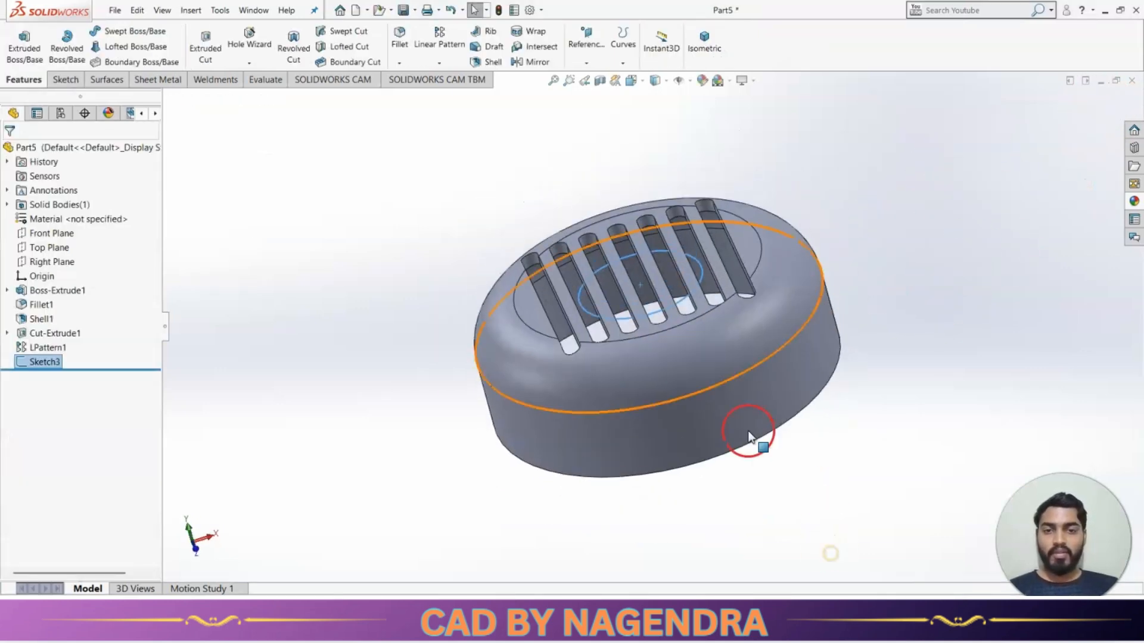
{"action": "left_click", "coordinate": [26, 45]}
{"action": "key", "text": "alt+Tab"}
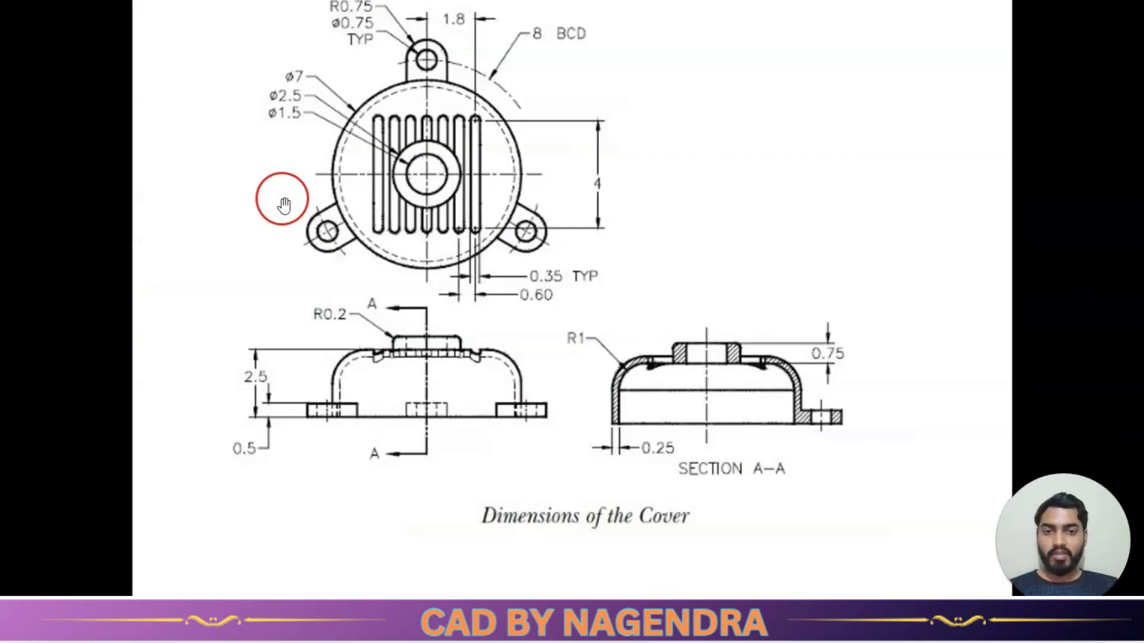
{"action": "key", "text": "alt+Tab"}
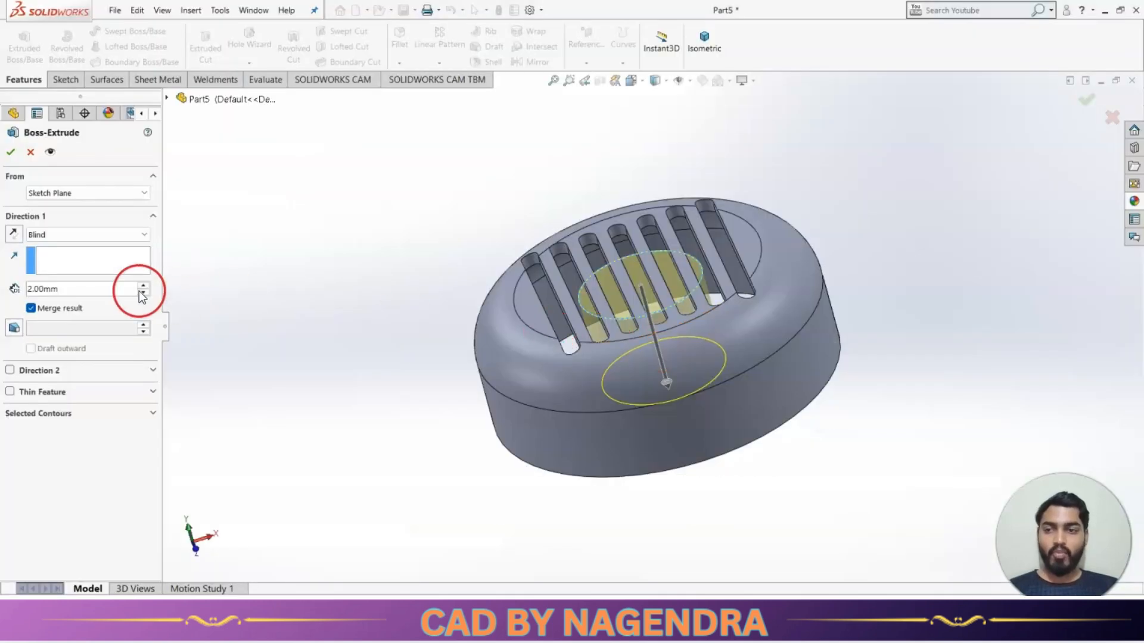
{"action": "left_click", "coordinate": [14, 234]}
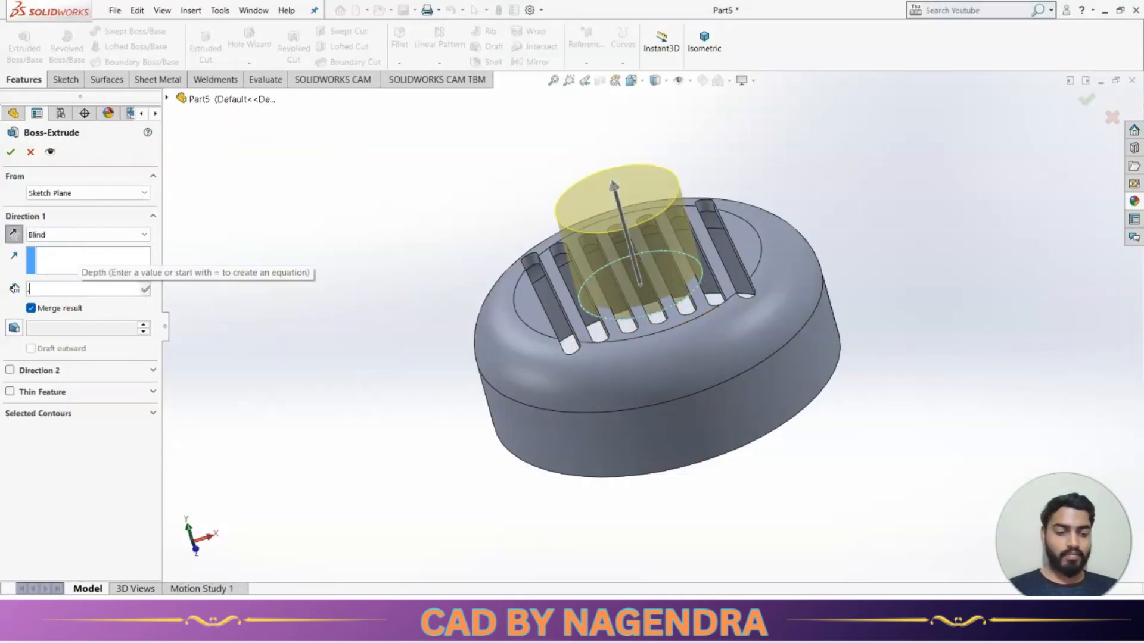
{"action": "type", "text": "0.75"}
{"action": "key", "text": "Return"}
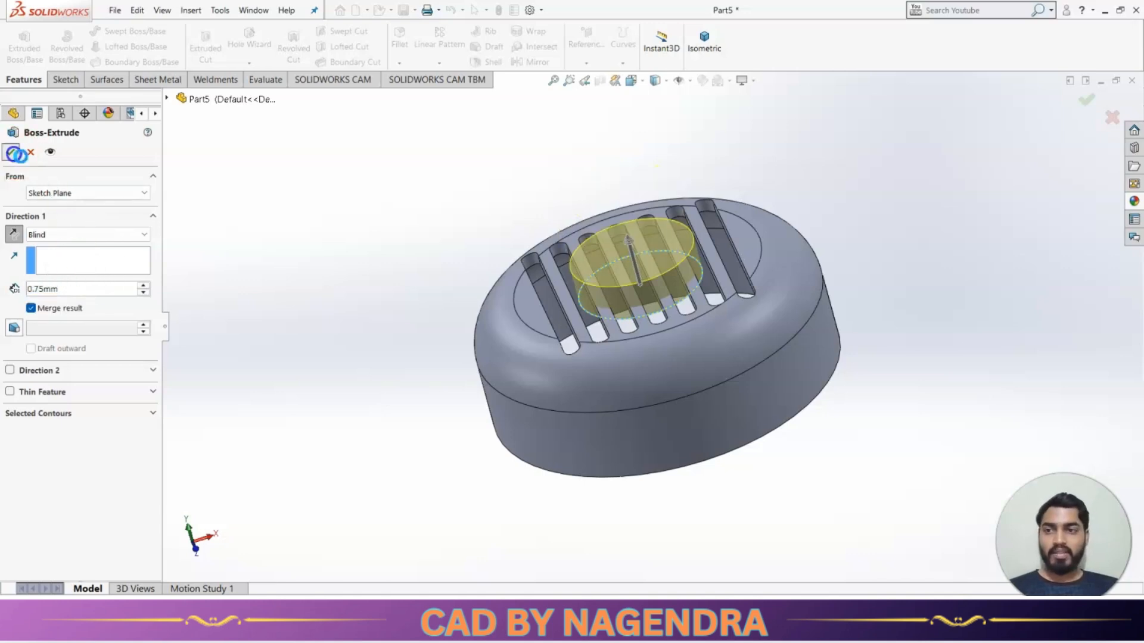
Step: Check the boss rounding in the cover drawing and fillet the boss's top circular edge with a 0.2 mm radius
{"action": "mouse_move", "coordinate": [439, 234]}
{"action": "middle_mouse_down"}
{"action": "mouse_move", "coordinate": [366, 179]}
{"action": "mouse_move", "coordinate": [428, 248]}
{"action": "middle_mouse_up"}
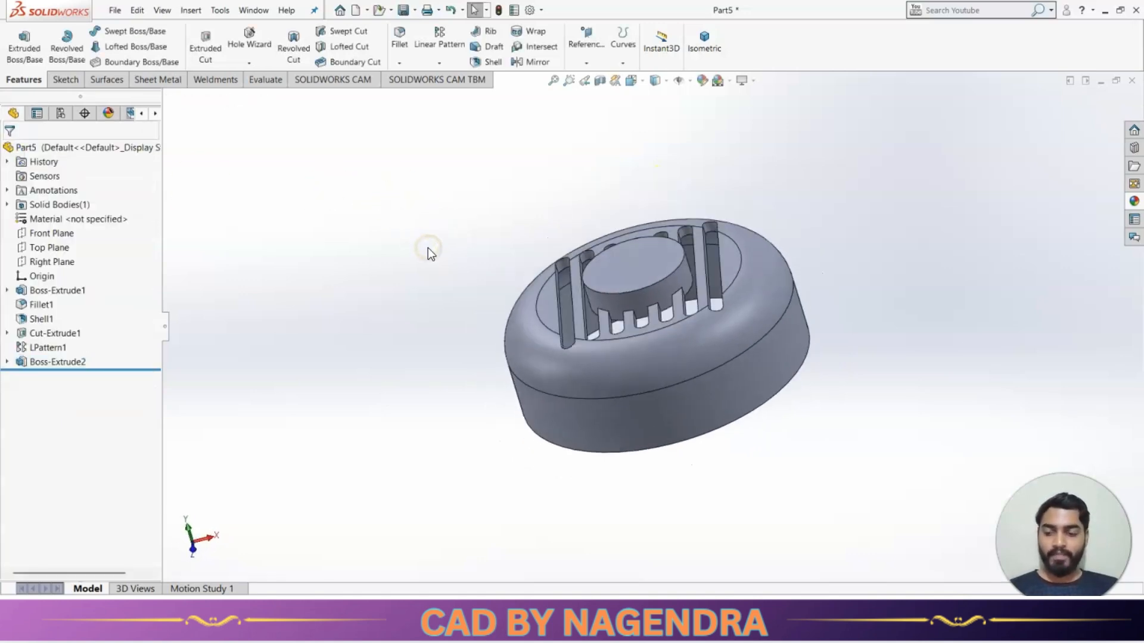
{"action": "key", "text": "alt+Tab"}
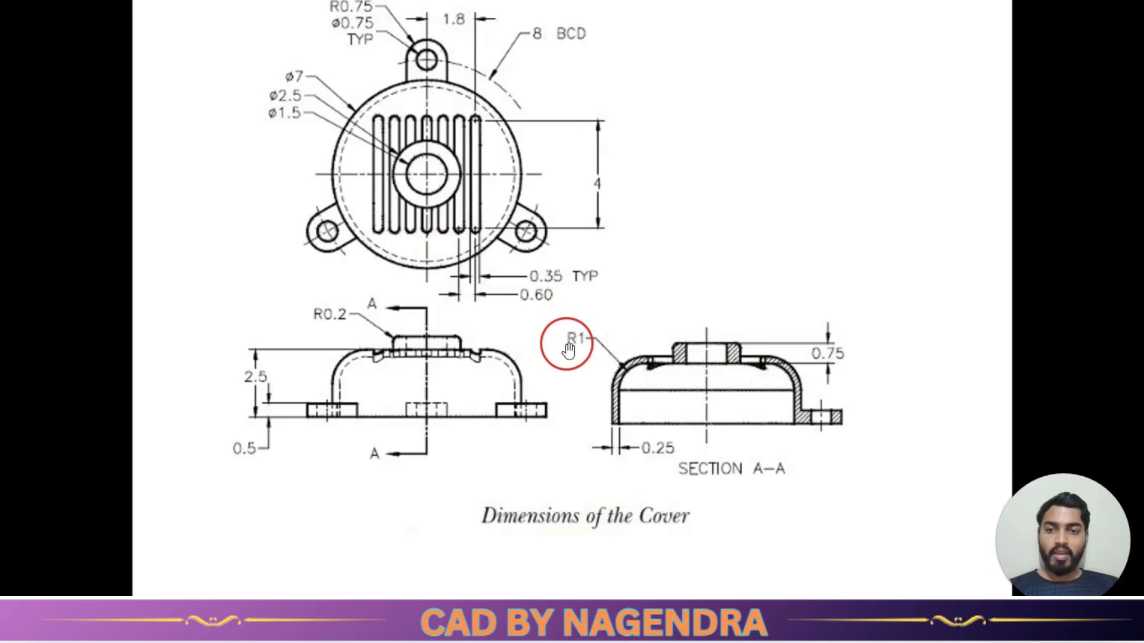
{"action": "key", "text": "alt+Tab"}
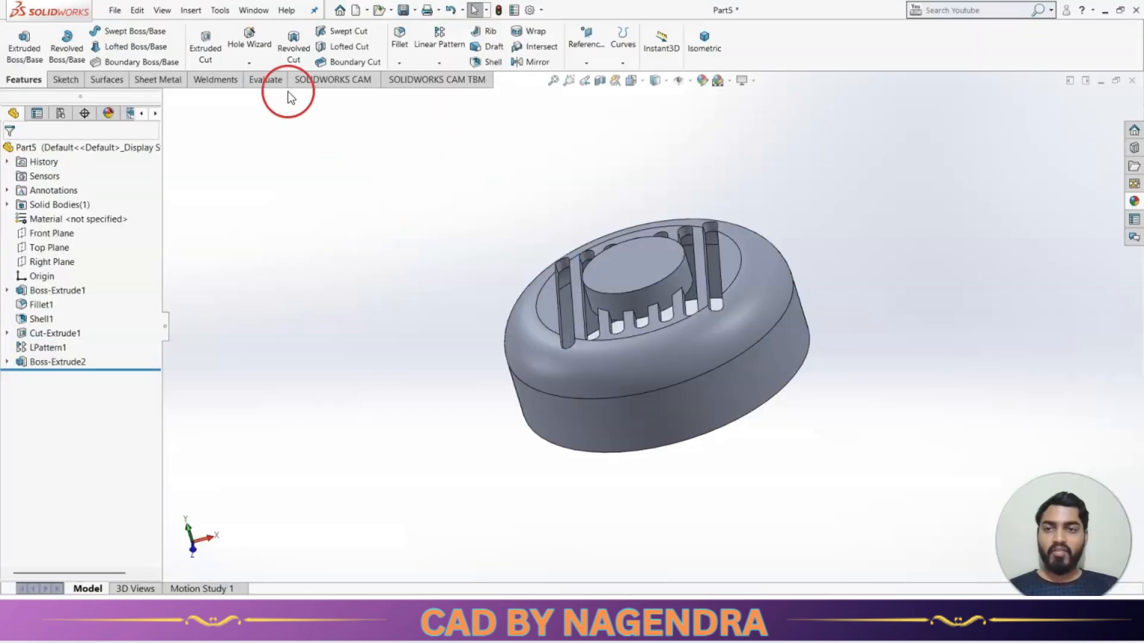
{"action": "left_click", "coordinate": [401, 33]}
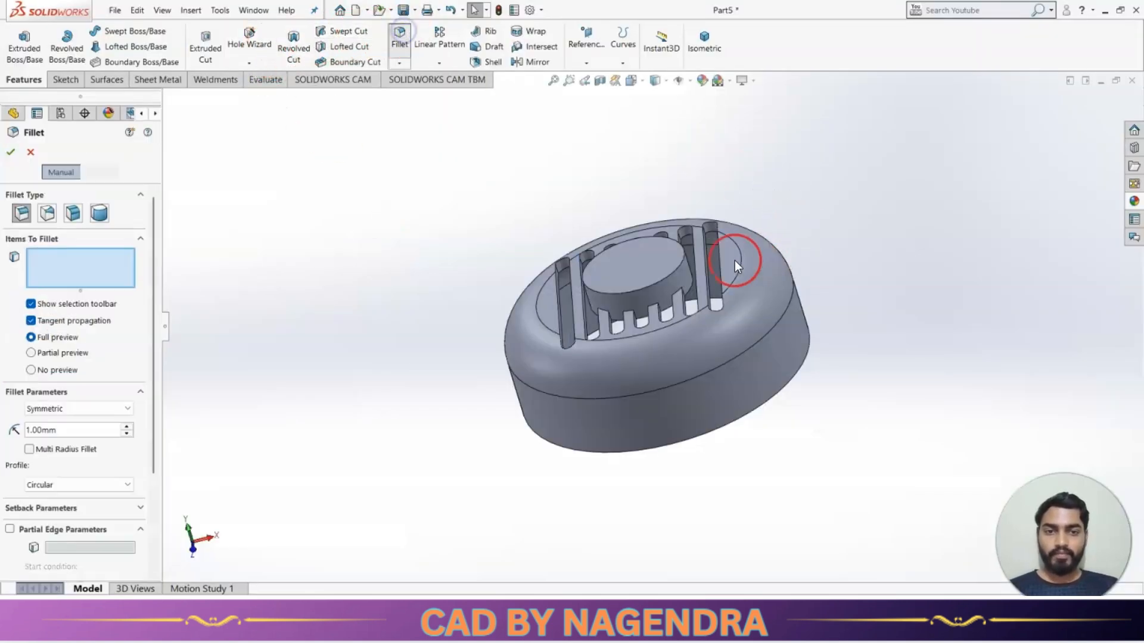
{"action": "left_click", "coordinate": [684, 261]}
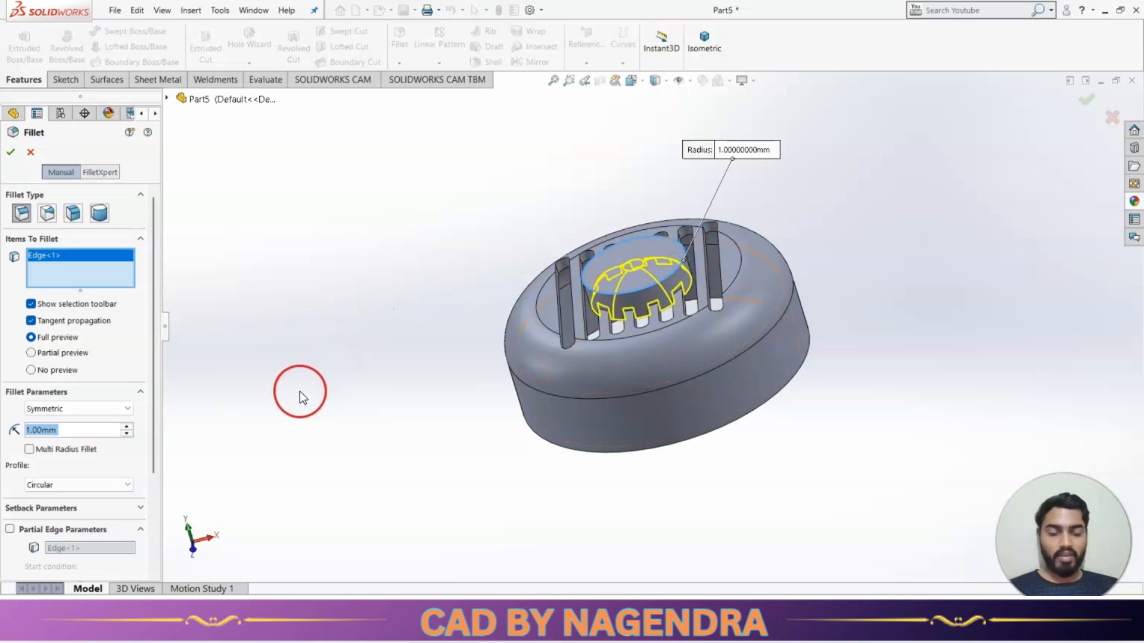
{"action": "type", "text": "0.2"}
{"action": "key", "text": "Return"}
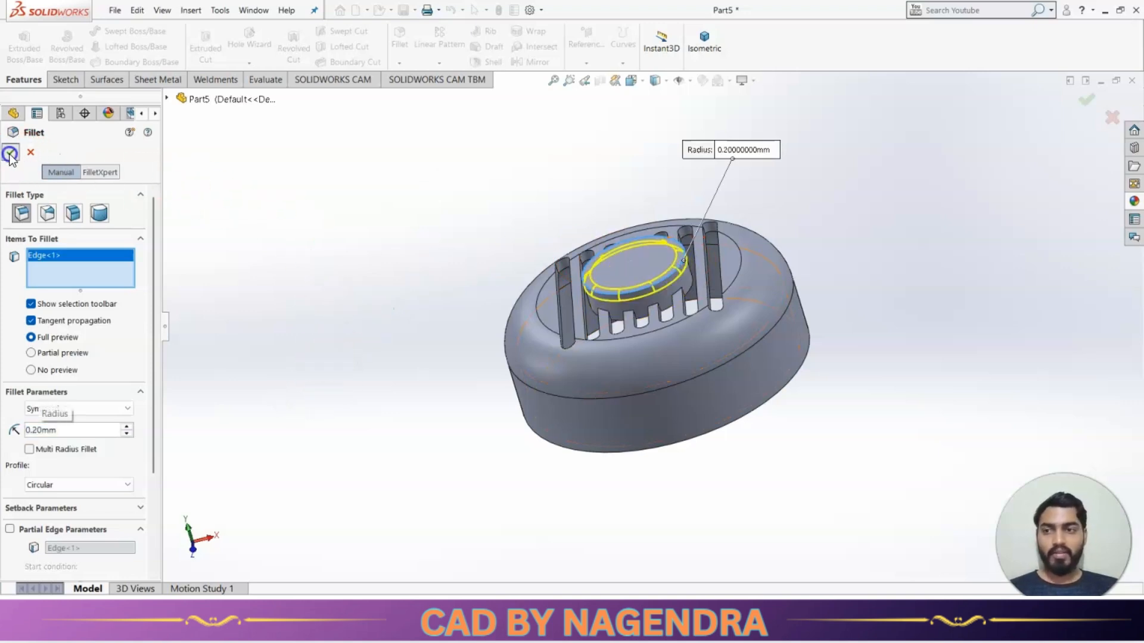
{"action": "left_click", "coordinate": [10, 154]}
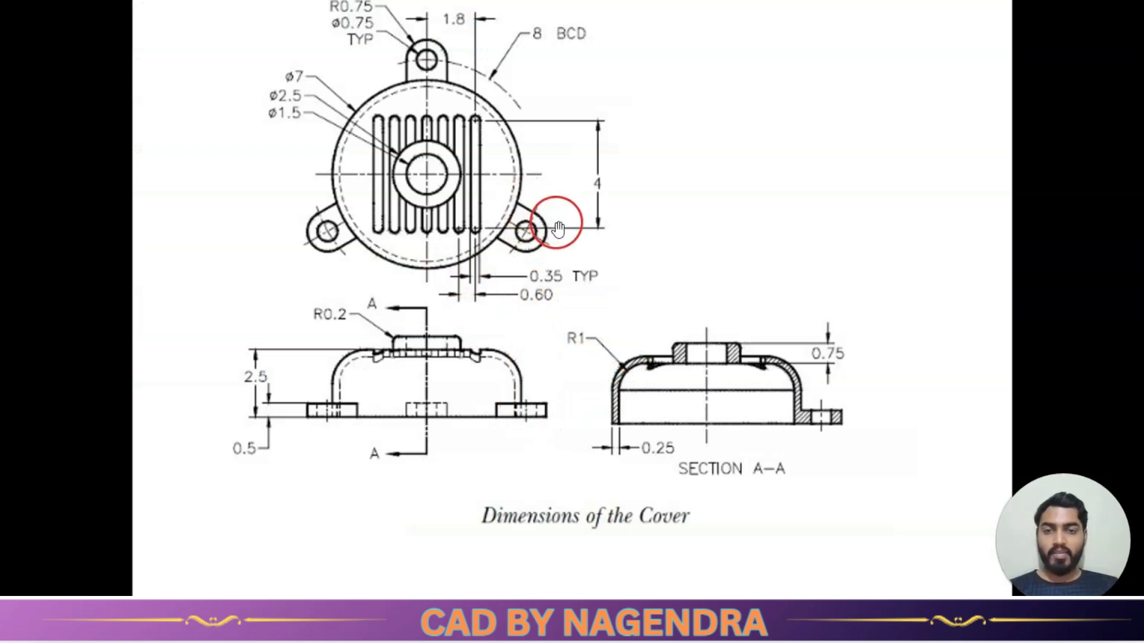
Step: Check the mounting lug details in the cover drawing and open a sketch on the shell's bottom rim face, viewed normal to it
{"action": "scroll", "coordinate": [530, 243], "scroll_direction": "up", "scroll_amount": 1, "text": "ctrl"}
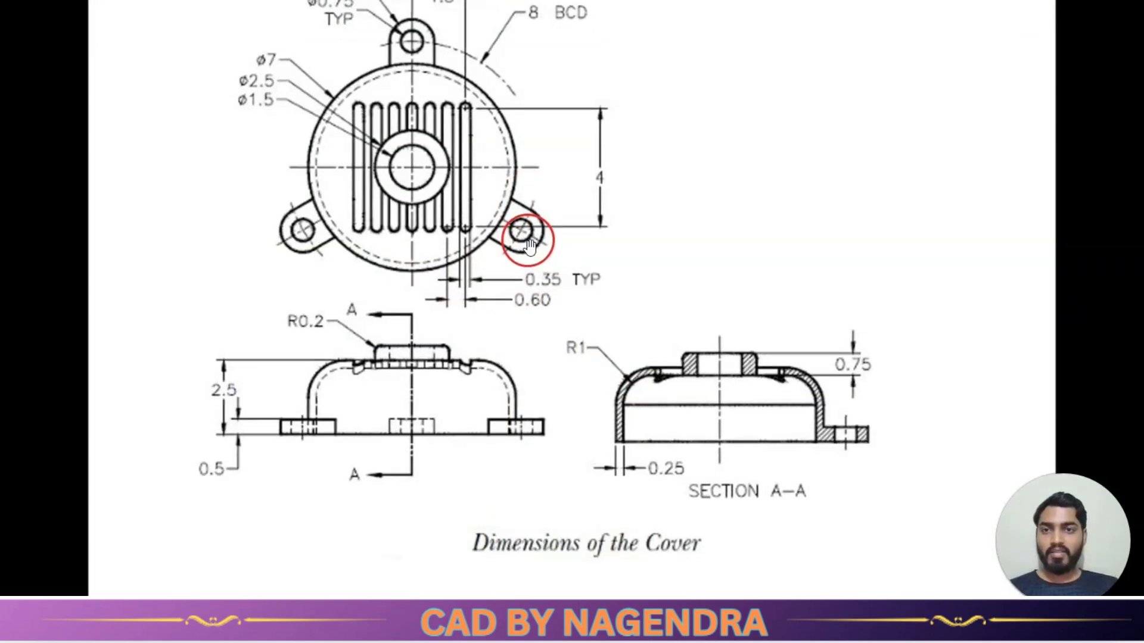
{"action": "scroll", "coordinate": [518, 209], "scroll_direction": "down", "scroll_amount": 2, "text": "ctrl"}
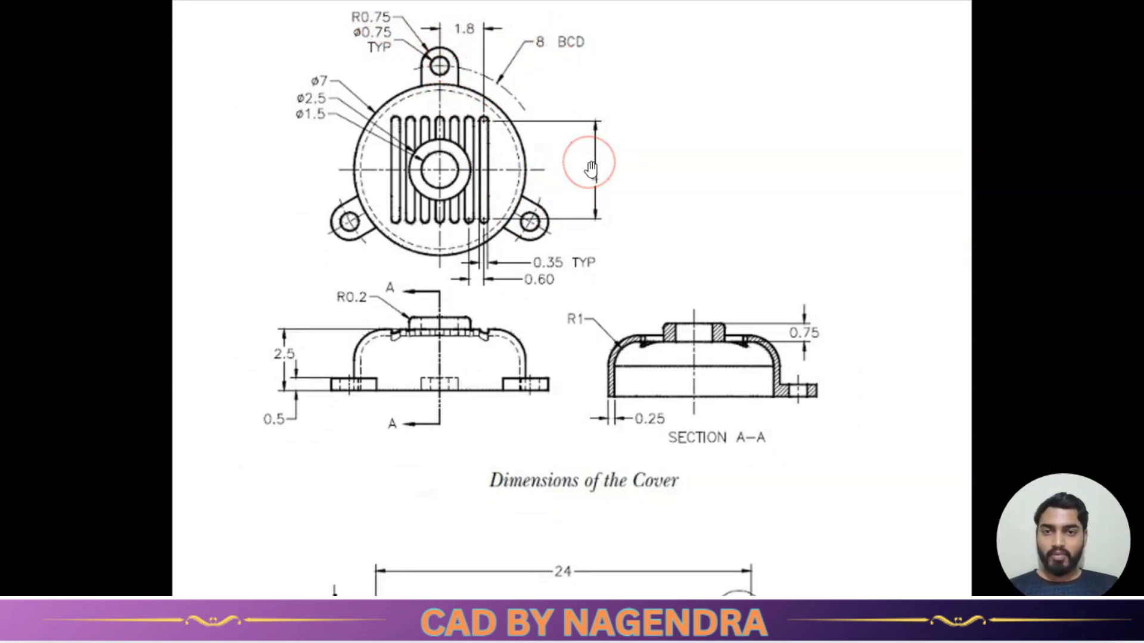
{"action": "scroll", "coordinate": [589, 162], "scroll_direction": "down", "scroll_amount": 1, "text": "ctrl"}
{"action": "key", "text": "alt+Tab"}
{"action": "middle_click_drag", "start_coordinate": [771, 372], "coordinate": [715, 149]}
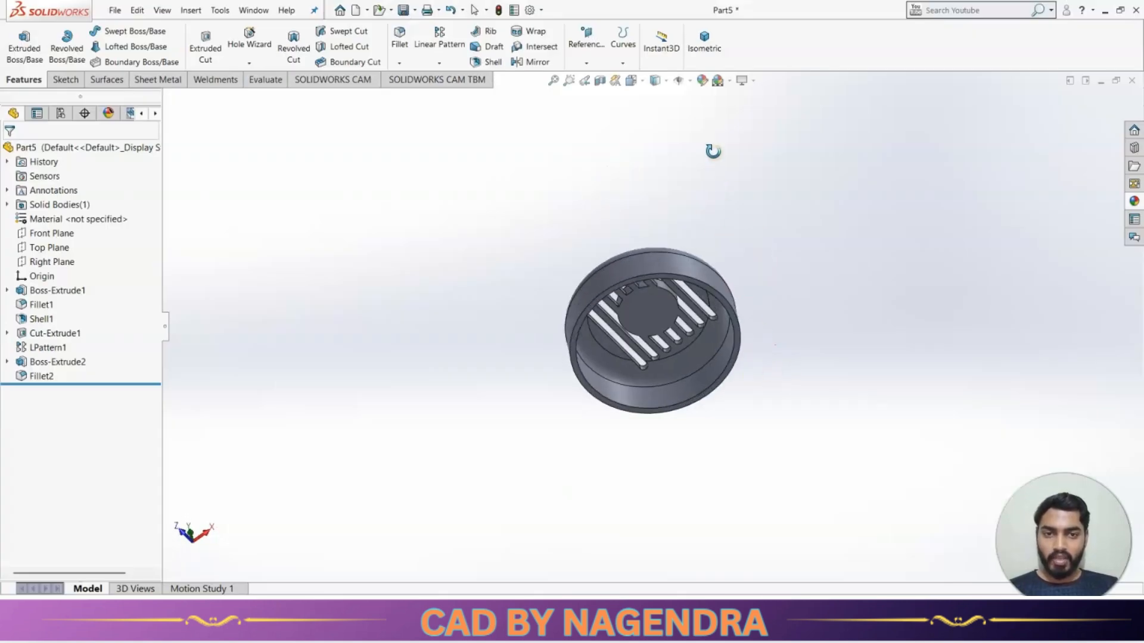
{"action": "scroll", "coordinate": [738, 320], "scroll_direction": "down", "scroll_amount": 5}
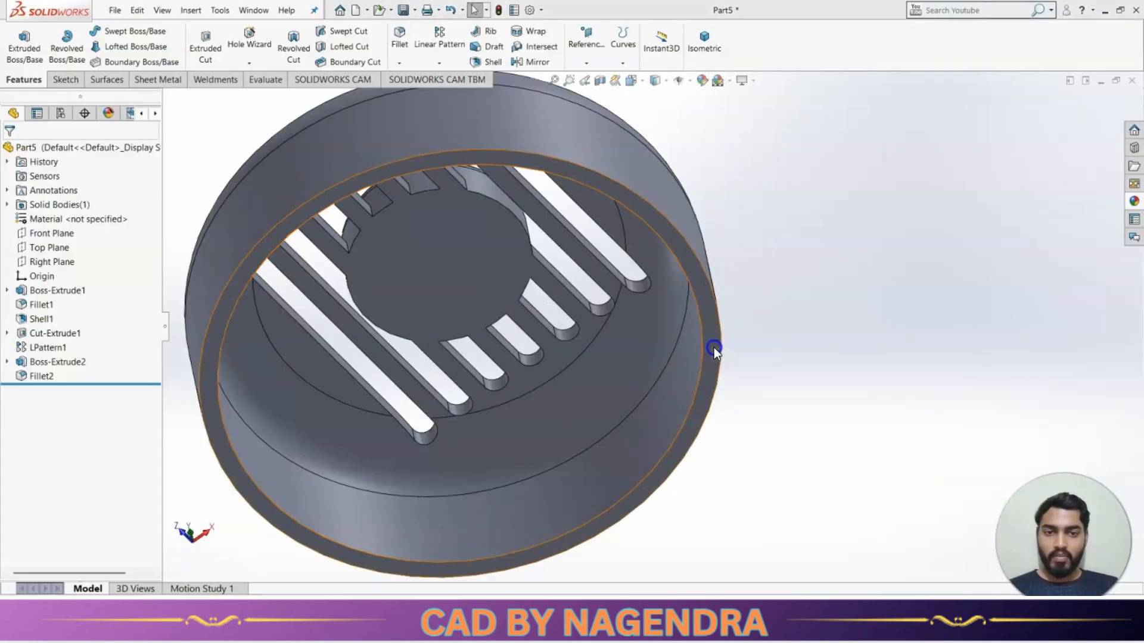
{"action": "left_click", "coordinate": [708, 331]}
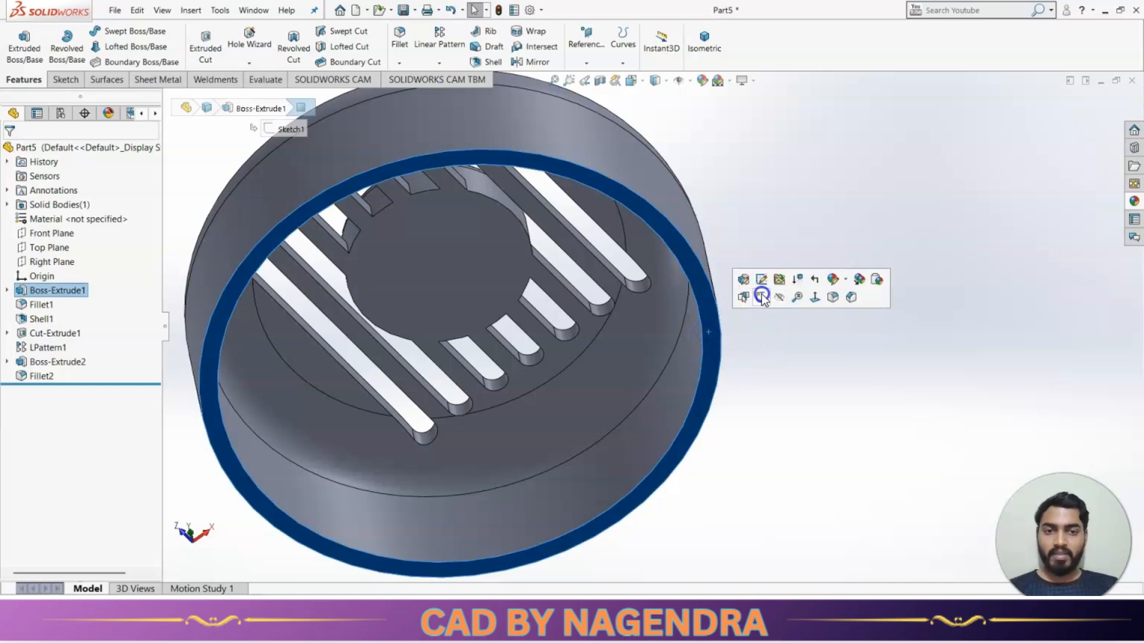
{"action": "left_click", "coordinate": [761, 297]}
{"action": "left_click", "coordinate": [800, 45]}
{"action": "scroll", "coordinate": [762, 323], "scroll_direction": "up", "scroll_amount": 3}
{"action": "left_click", "coordinate": [877, 241]}
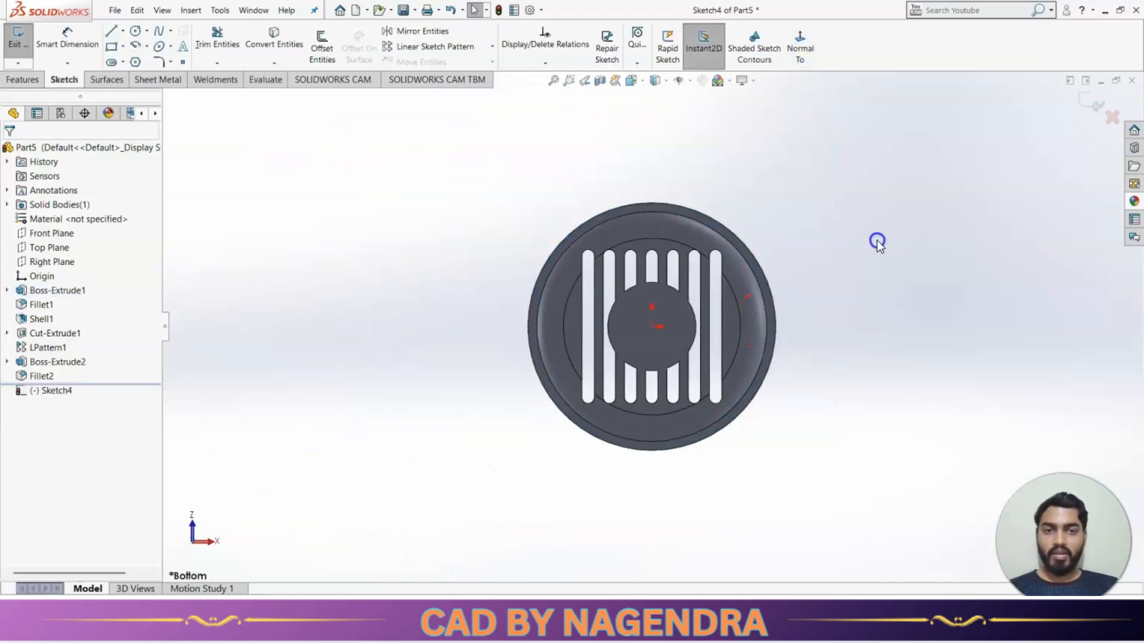
Step: Convert the rim's outer circular edge into sketch geometry
{"action": "left_click", "coordinate": [733, 231]}
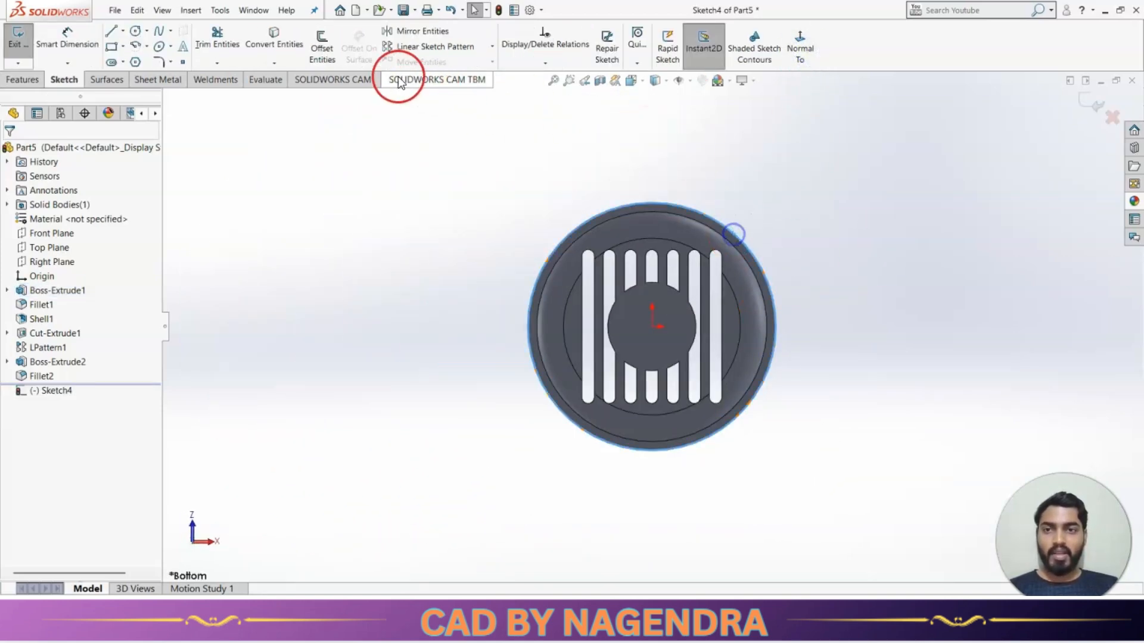
{"action": "left_click", "coordinate": [275, 37]}
{"action": "scroll", "coordinate": [727, 158], "scroll_direction": "down", "scroll_amount": 2}
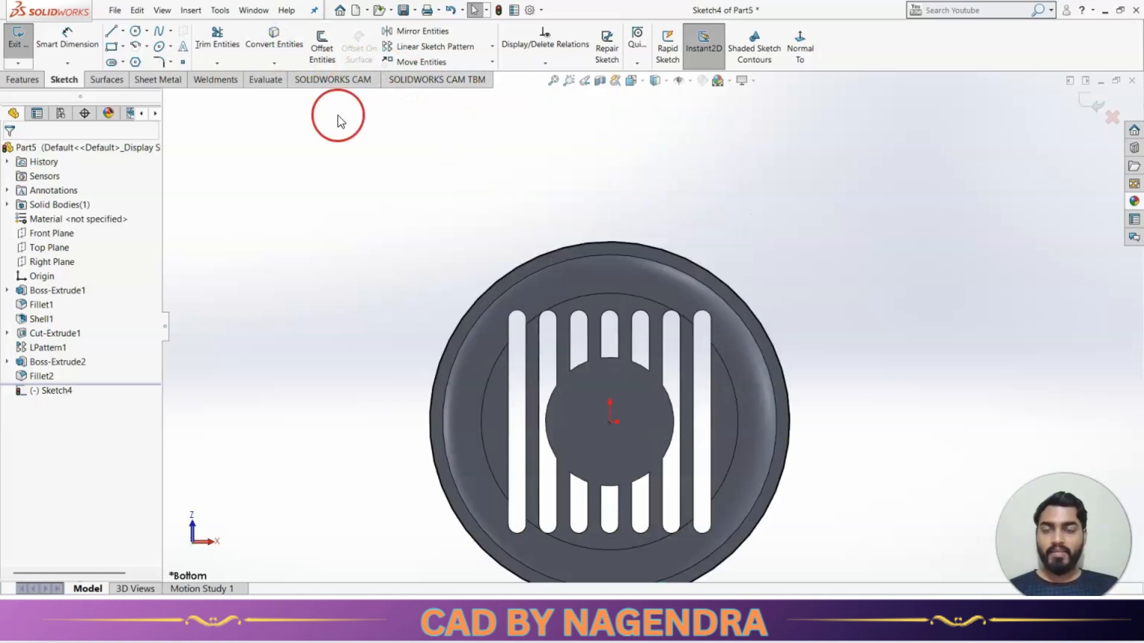
Step: Sketch an open lug profile above the rim: two vertical lines starting just inside it, joined by a tangent arc of about 0.48 mm radius
{"action": "left_click", "coordinate": [120, 30]}
{"action": "scroll", "coordinate": [575, 155], "scroll_direction": "down", "scroll_amount": 2}
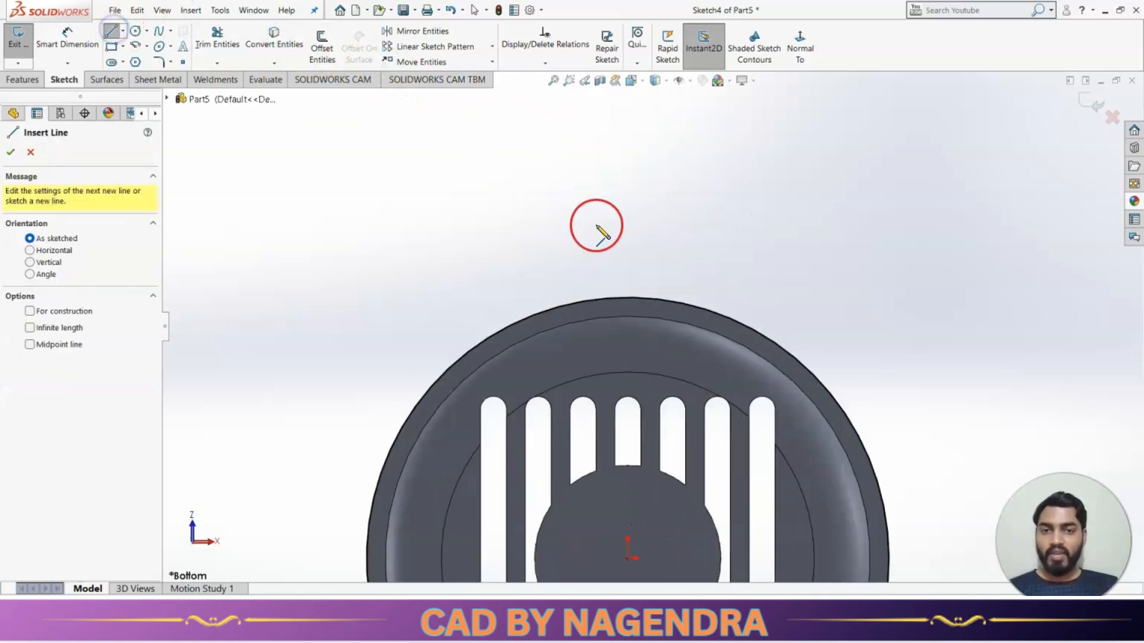
{"action": "left_click", "coordinate": [591, 309]}
{"action": "left_click", "coordinate": [592, 265]}
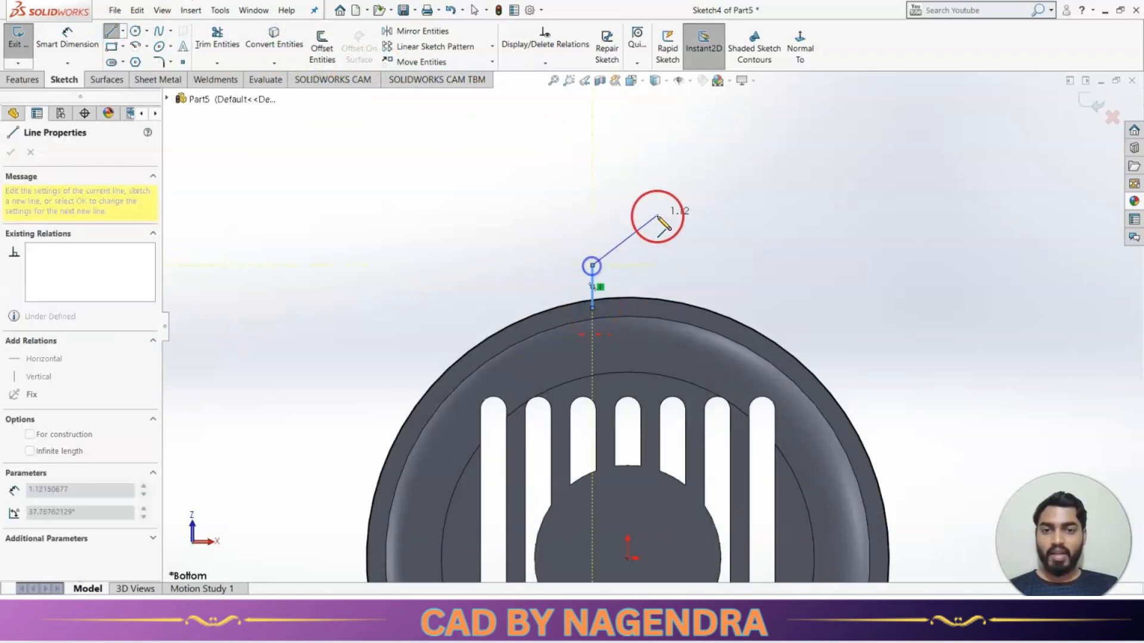
{"action": "left_click", "coordinate": [663, 265]}
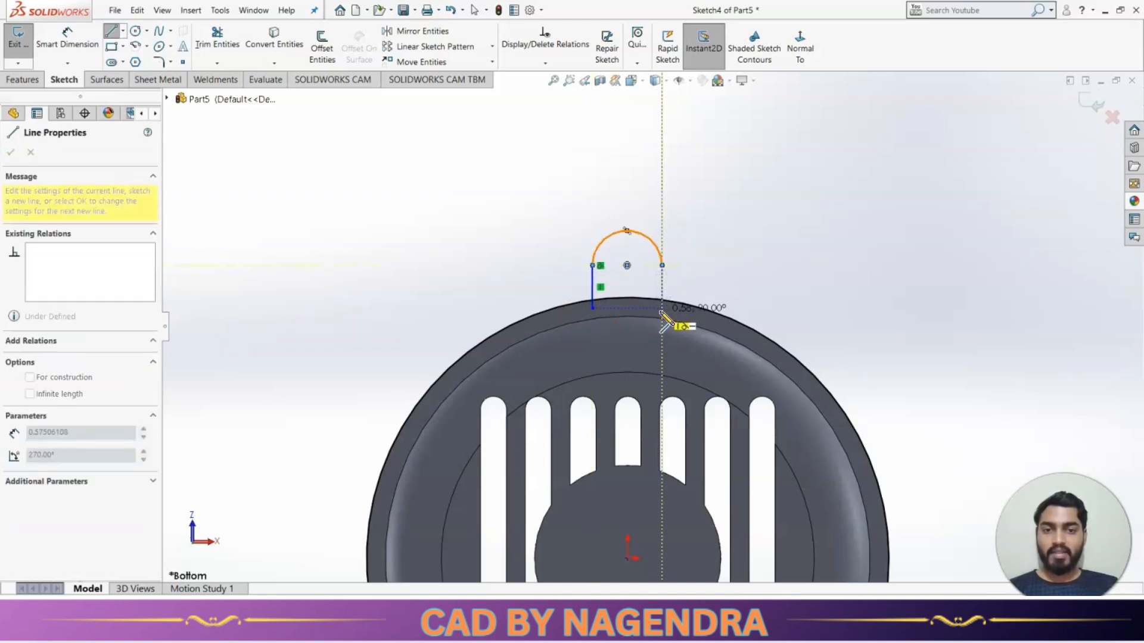
{"action": "left_click", "coordinate": [662, 308]}
{"action": "key", "text": "Escape"}
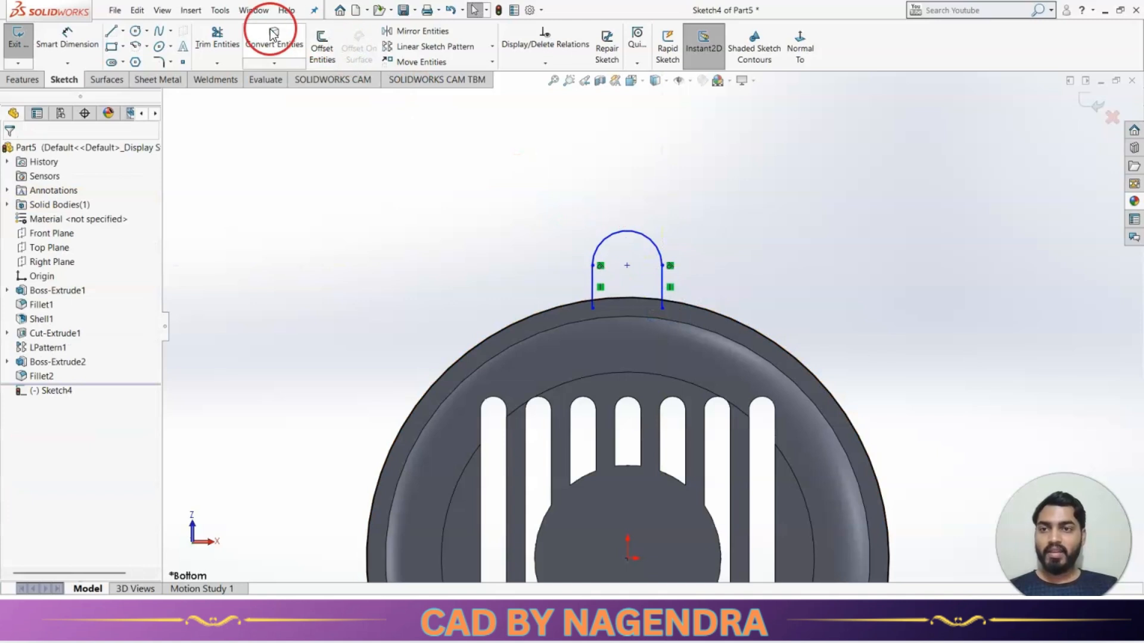
Step: Trim the ends of both vertical lug lines that extend inside the converted rim circle
{"action": "left_click", "coordinate": [214, 35]}
{"action": "scroll", "coordinate": [666, 312], "scroll_direction": "down", "scroll_amount": 3}
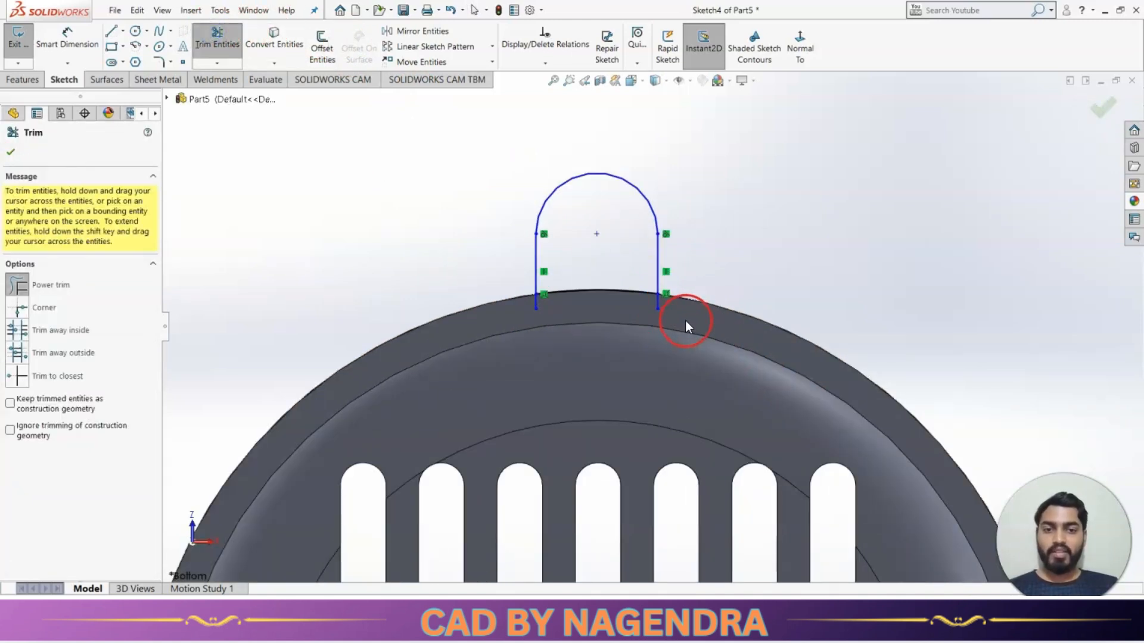
{"action": "left_click_drag", "start_coordinate": [686, 326], "coordinate": [666, 311]}
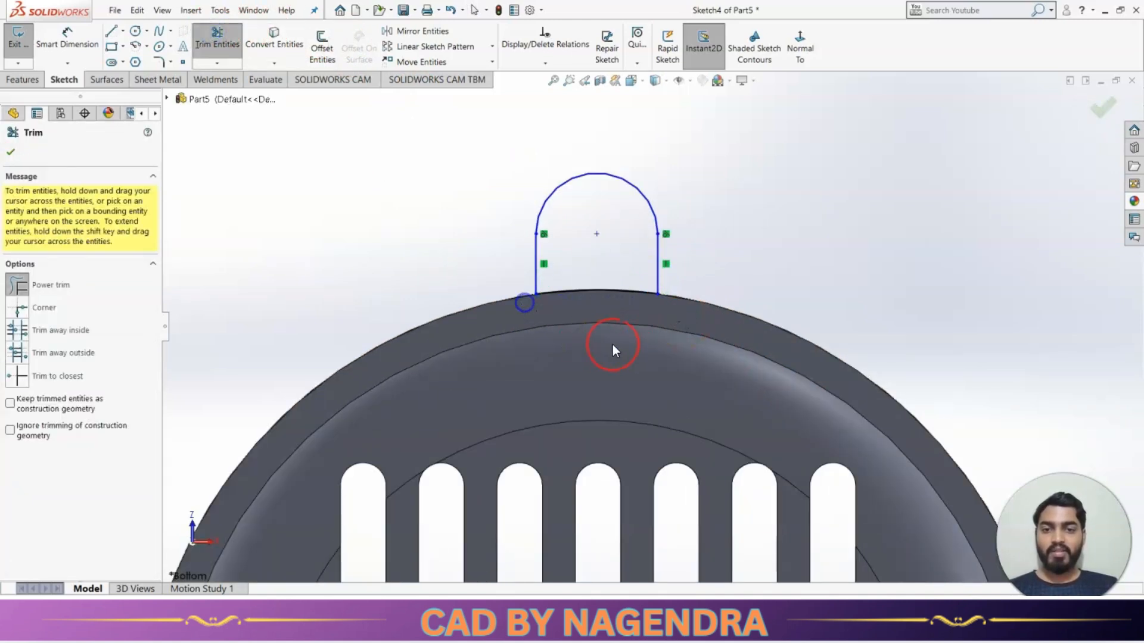
{"action": "key", "text": "Escape"}
Step: Add a vertical relation between the lug arc's centre point and the origin
{"action": "scroll", "coordinate": [739, 251], "scroll_direction": "up", "scroll_amount": 5}
{"action": "left_click", "coordinate": [630, 291]}
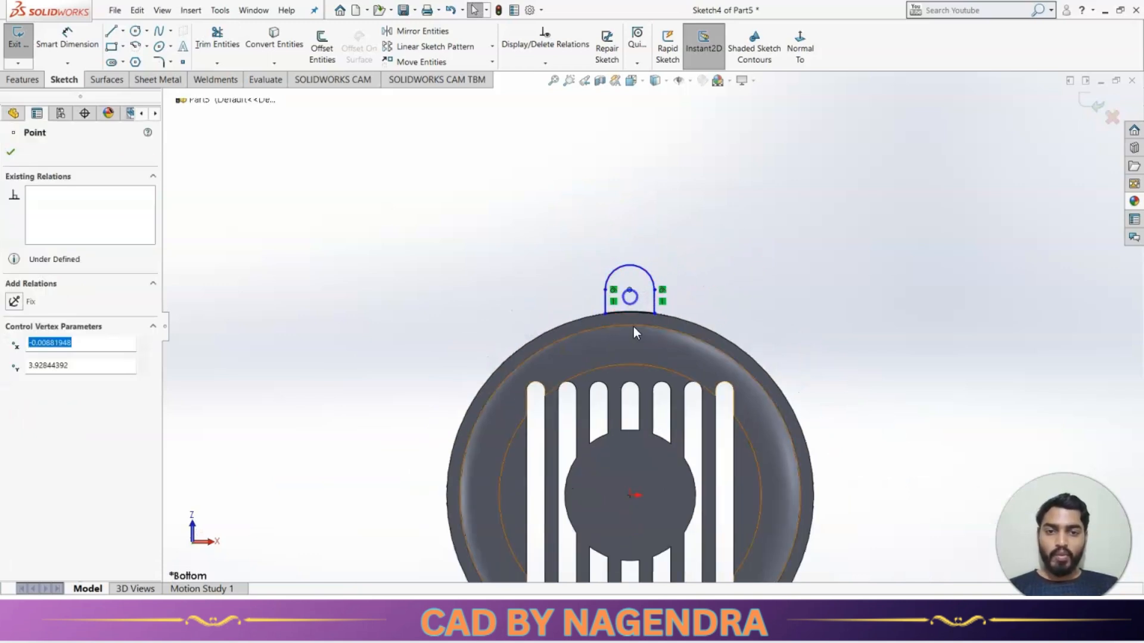
{"action": "left_click", "coordinate": [630, 495], "text": "ctrl"}
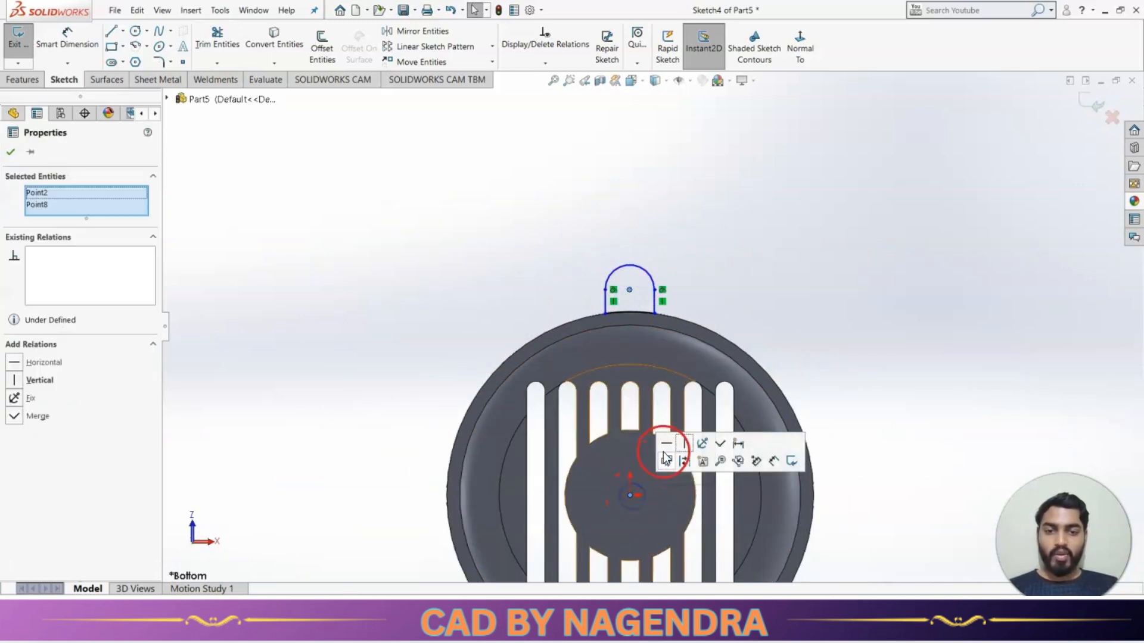
{"action": "left_click", "coordinate": [685, 443]}
{"action": "left_click", "coordinate": [812, 285]}
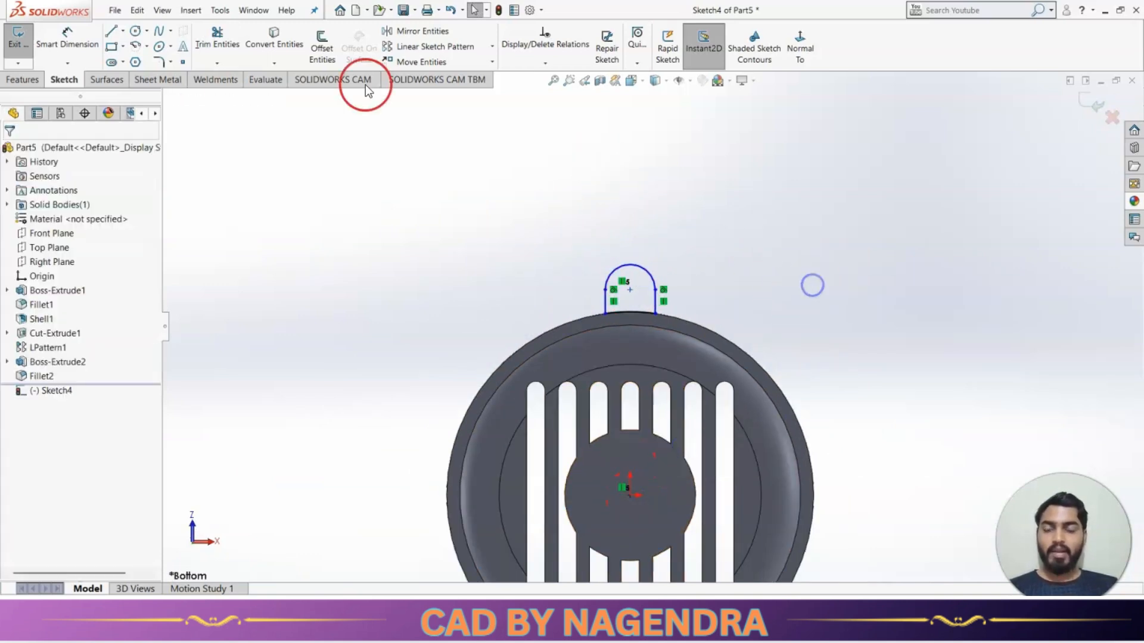
Step: Dimension the lug arc's radius at 0.75 mm
{"action": "left_click", "coordinate": [81, 48]}
{"action": "left_click", "coordinate": [626, 266]}
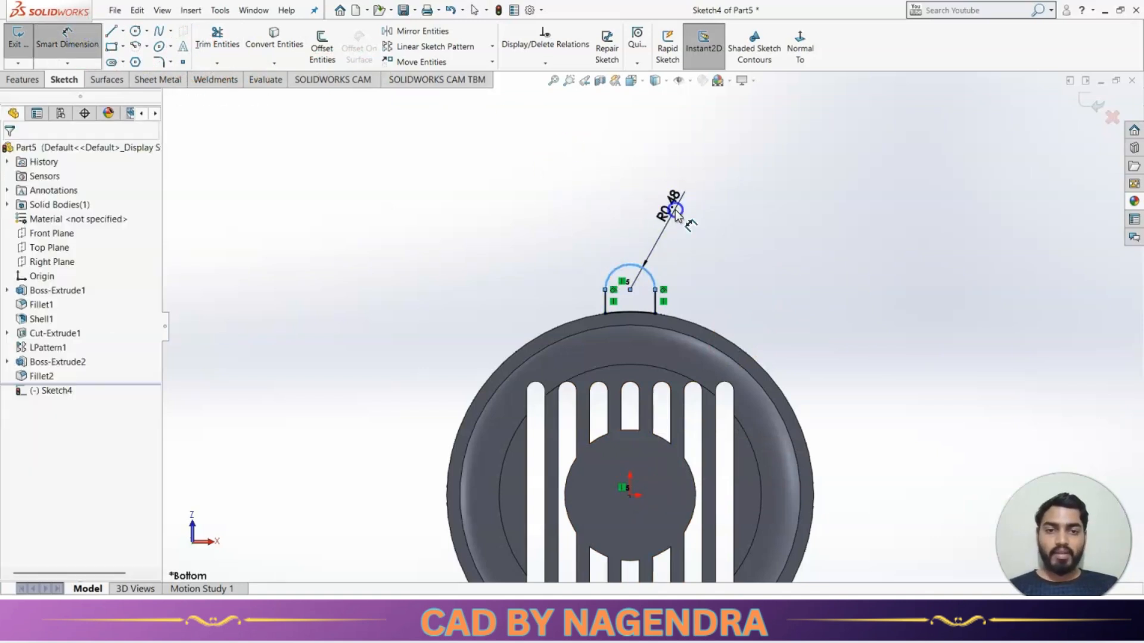
{"action": "left_click", "coordinate": [675, 211]}
{"action": "type", "text": "0.75"}
{"action": "left_click", "coordinate": [806, 255]}
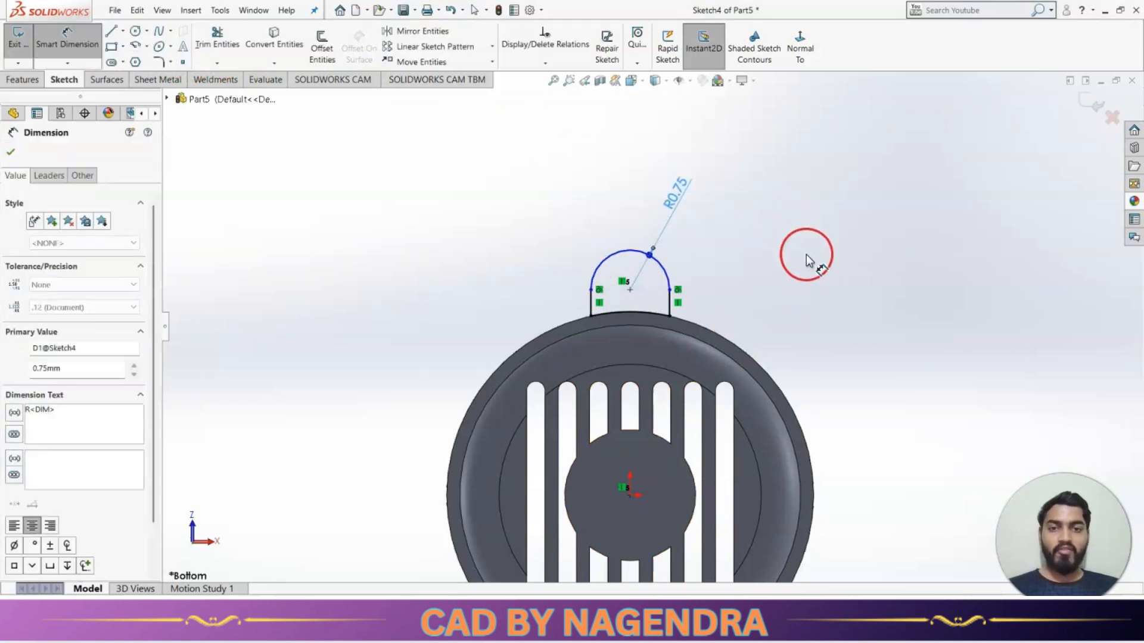
Step: Dimension the vertical distance from the origin to the lug arc's centre point at 4 mm
{"action": "left_click", "coordinate": [735, 453]}
{"action": "left_click", "coordinate": [633, 494]}
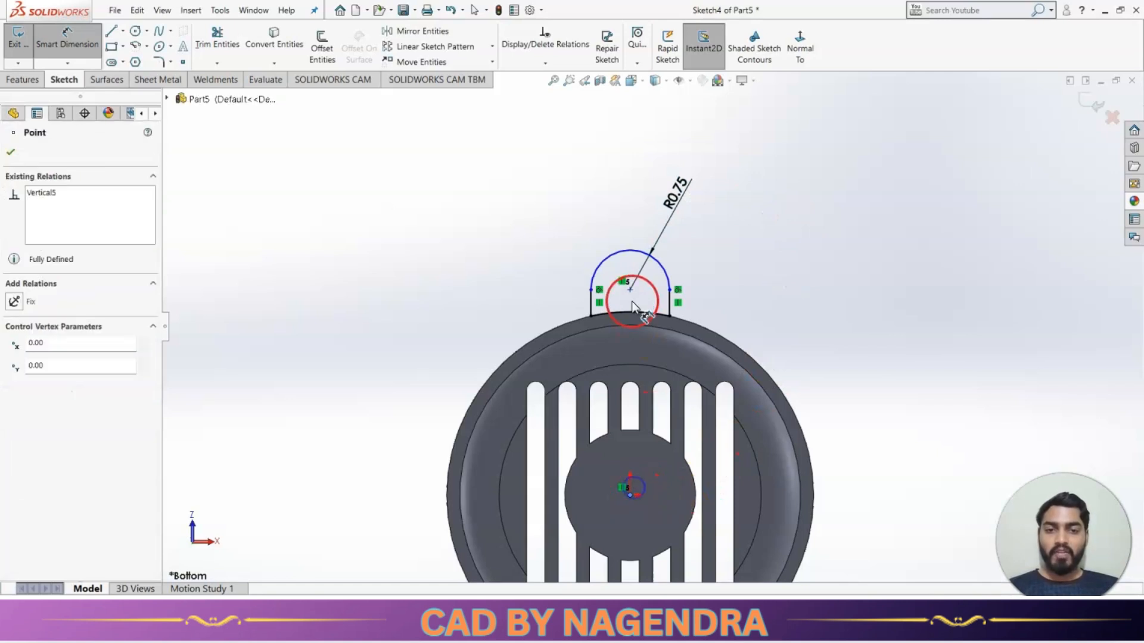
{"action": "left_click", "coordinate": [631, 290]}
{"action": "left_click", "coordinate": [867, 365]}
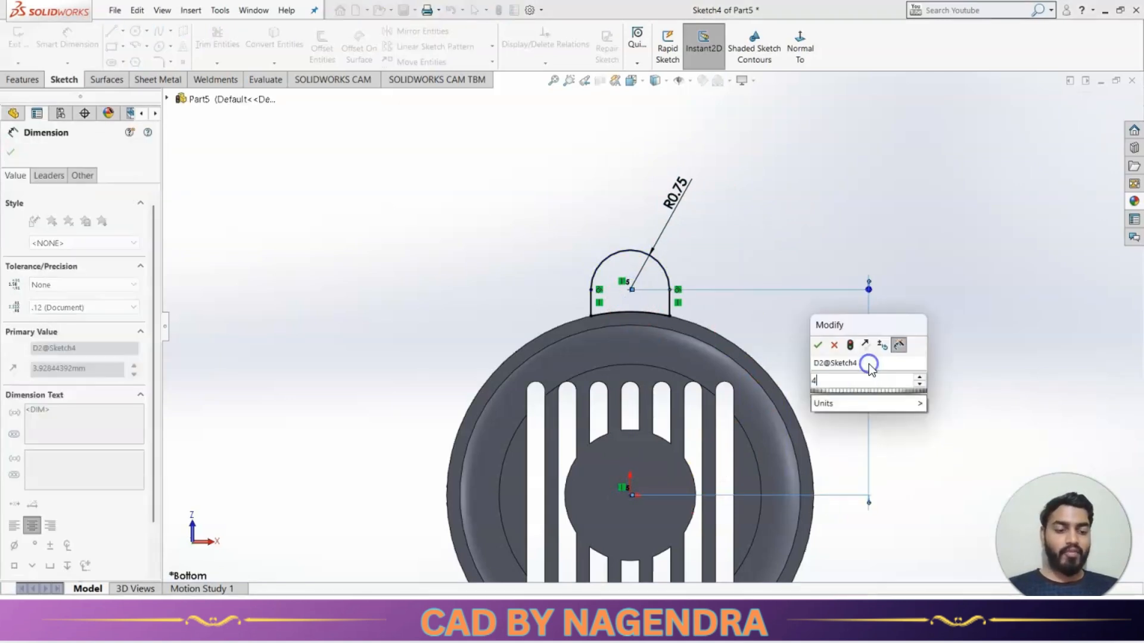
{"action": "type", "text": "4"}
{"action": "key", "text": "Return"}
{"action": "left_click", "coordinate": [788, 237]}
{"action": "scroll", "coordinate": [787, 237], "scroll_direction": "up", "scroll_amount": 2}
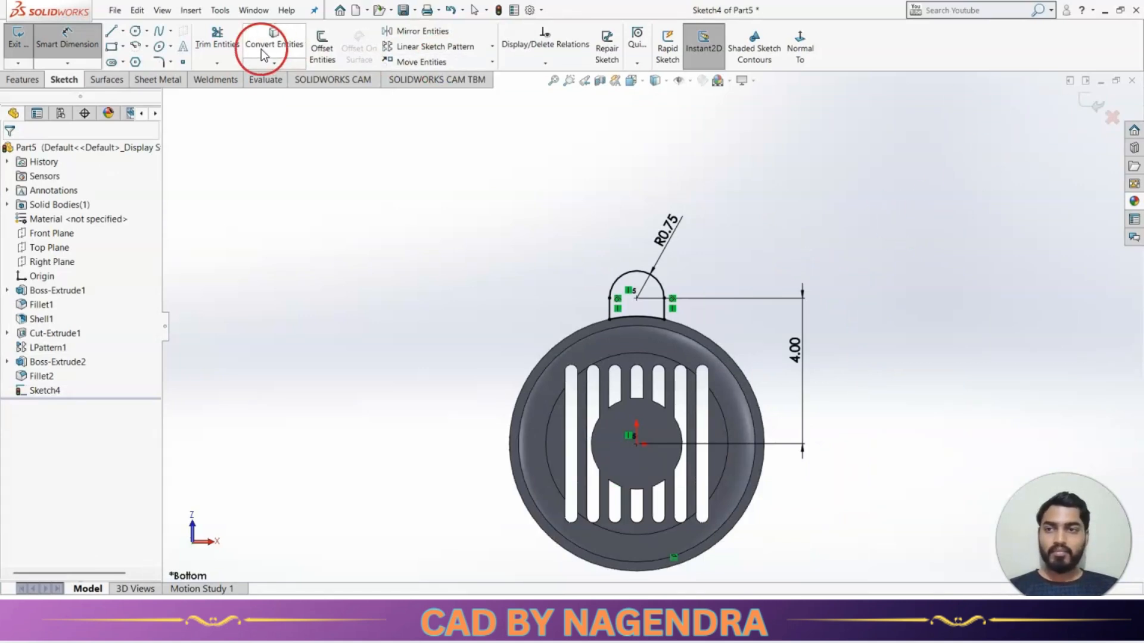
Step: Sketch a circle on the lug arc's centre, dimension its diameter at 0.75 mm, and exit the sketch
{"action": "left_click", "coordinate": [134, 31]}
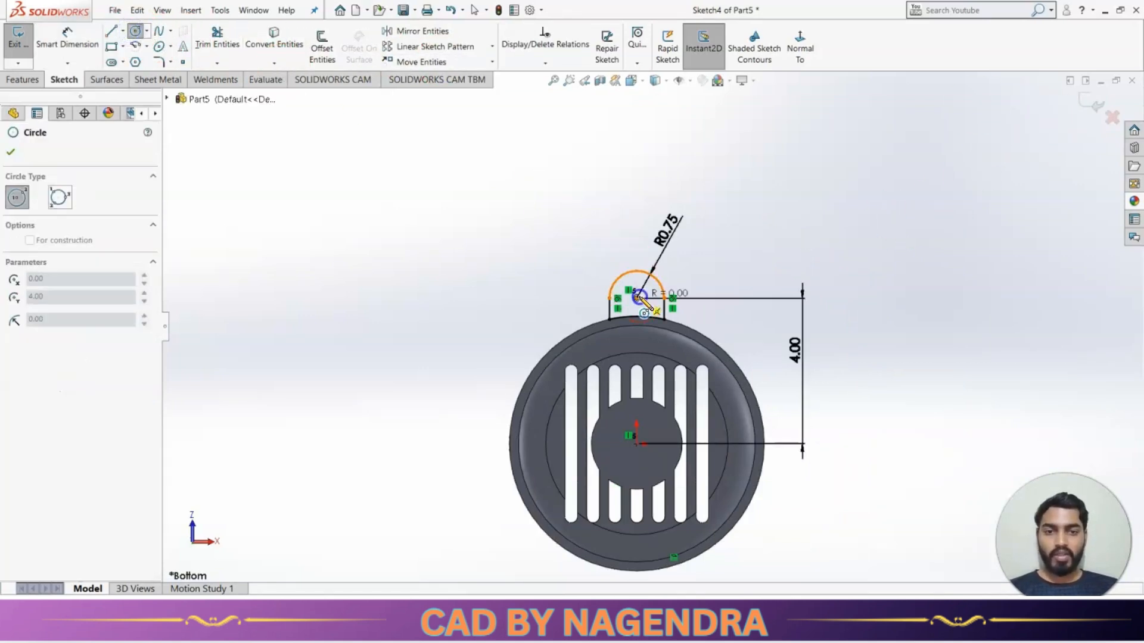
{"action": "left_click_drag", "start_coordinate": [637, 297], "coordinate": [649, 301]}
{"action": "left_click", "coordinate": [76, 38]}
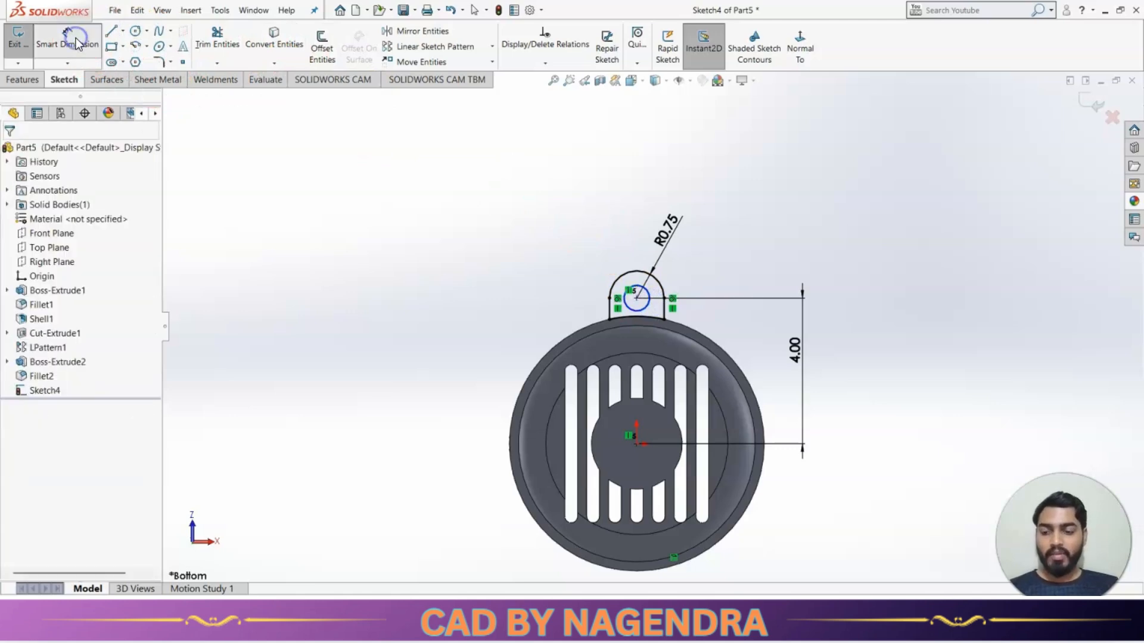
{"action": "key", "text": "alt+Tab"}
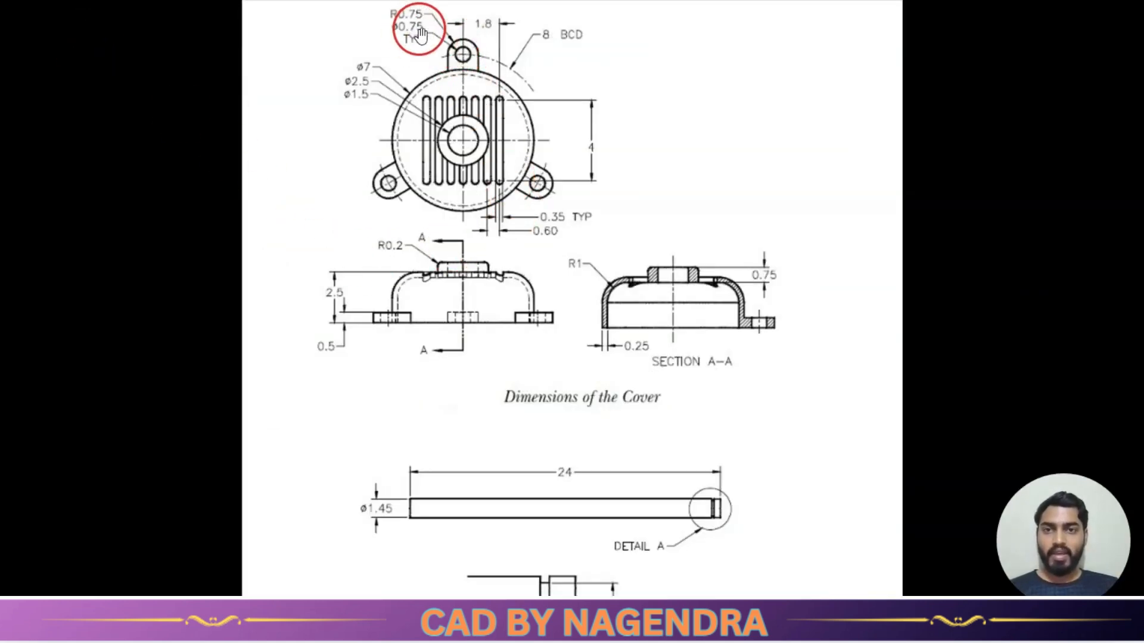
{"action": "key", "text": "alt+Tab"}
{"action": "left_click", "coordinate": [651, 304]}
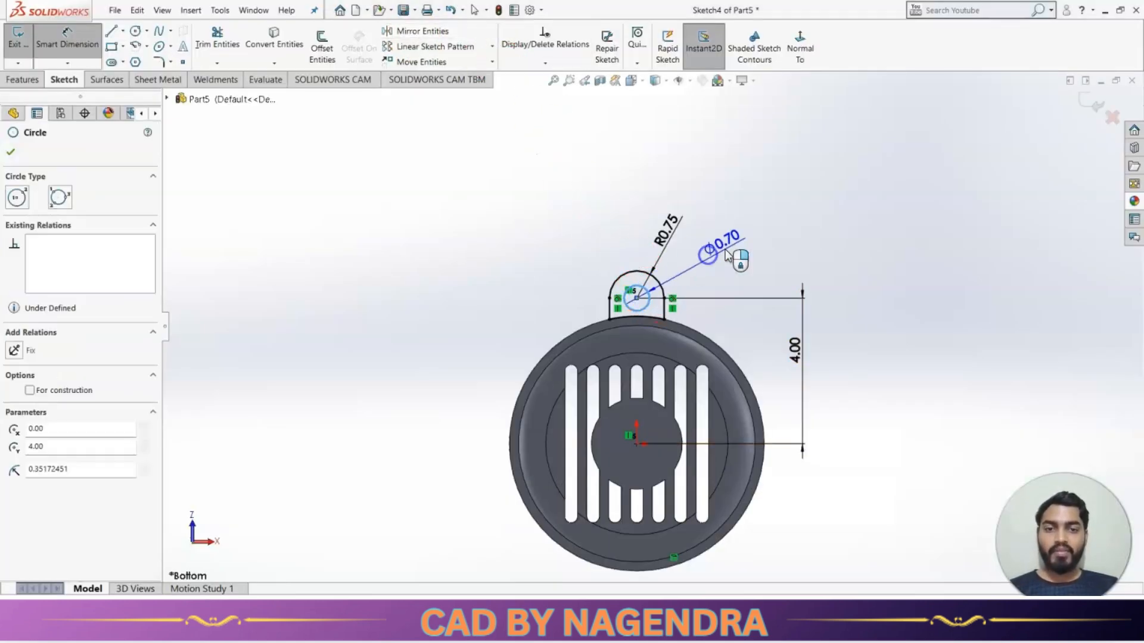
{"action": "left_click", "coordinate": [726, 249]}
{"action": "type", "text": "0.75"}
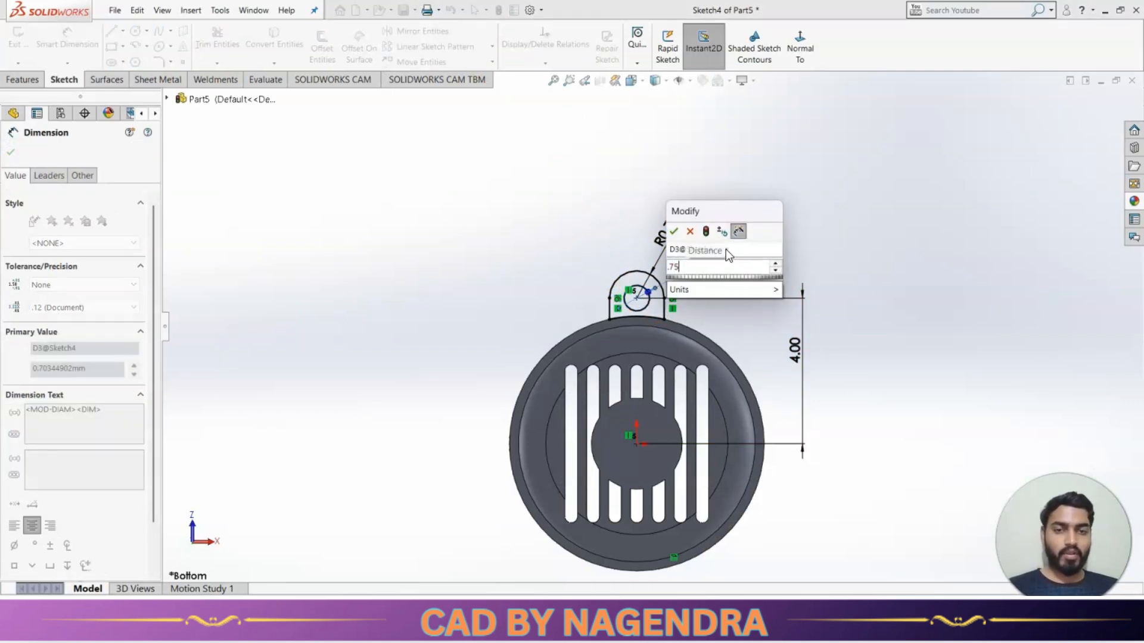
{"action": "key", "text": "Return"}
{"action": "left_click", "coordinate": [1095, 105]}
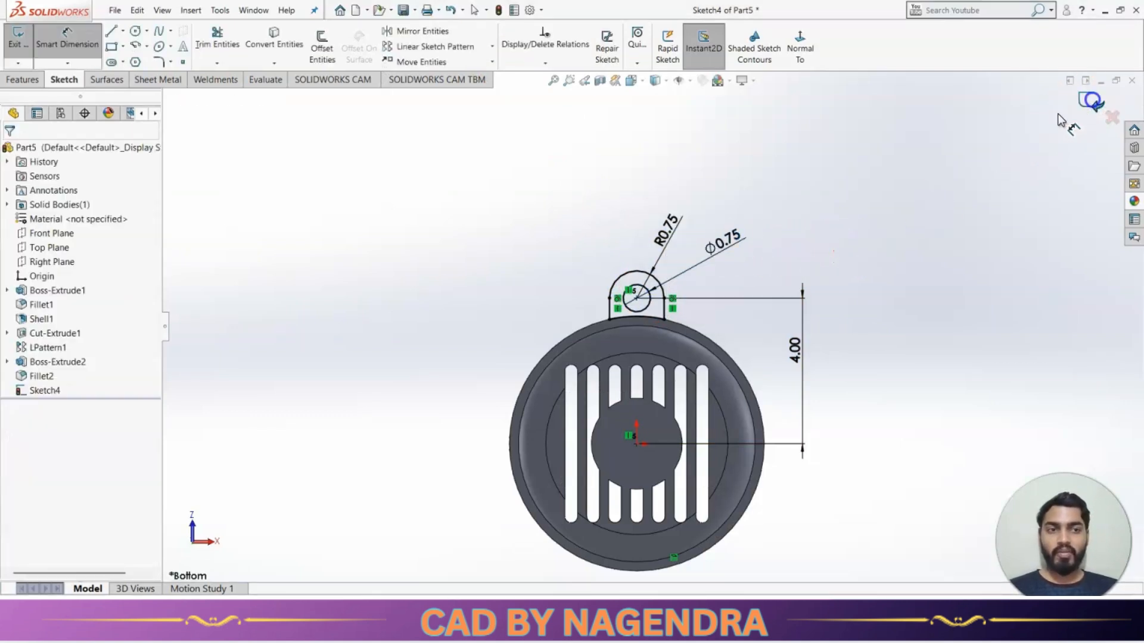
Step: Extrude the lug sketch 0.5 mm blind in the reversed direction, upward along the cover wall, with the result merged
{"action": "left_click", "coordinate": [761, 60]}
{"action": "left_click", "coordinate": [704, 42]}
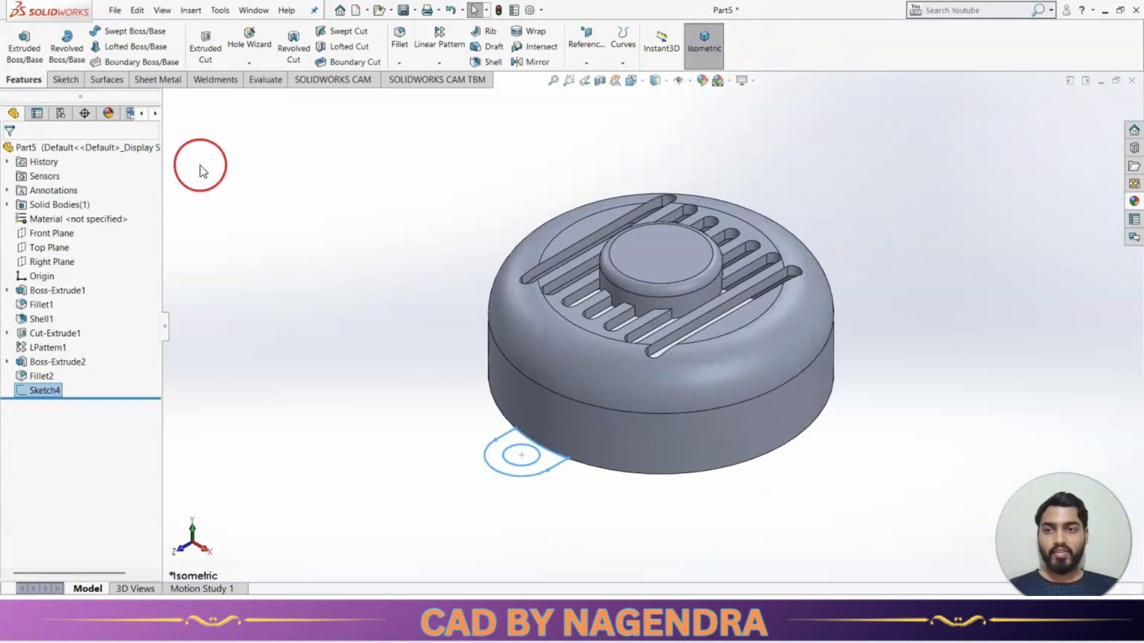
{"action": "left_click", "coordinate": [24, 37]}
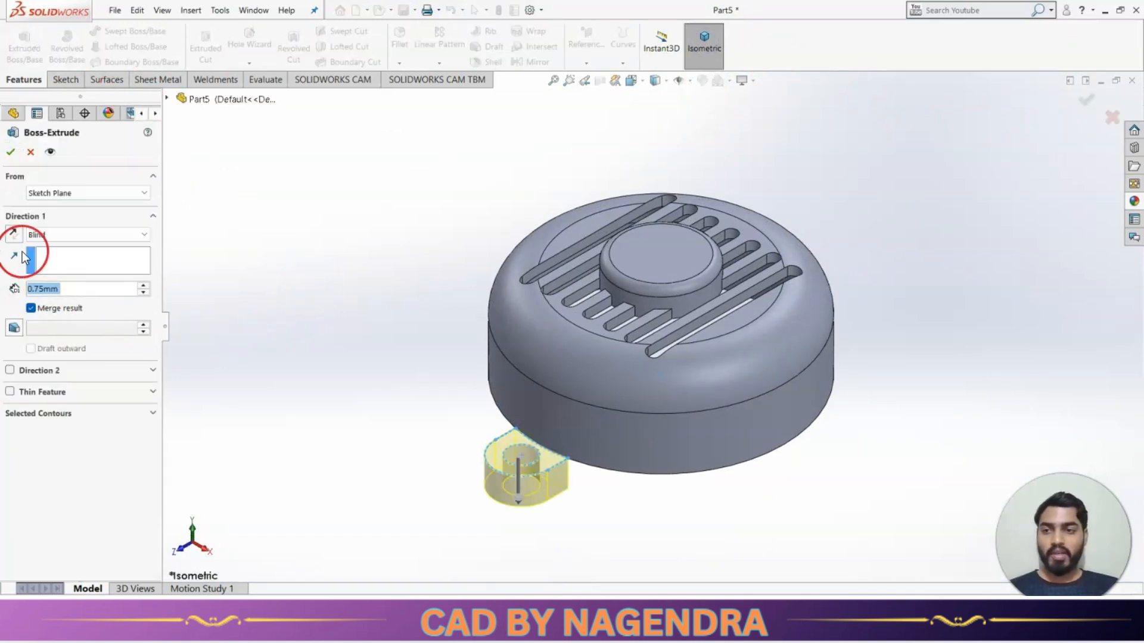
{"action": "left_click", "coordinate": [13, 234]}
{"action": "key", "text": "alt+Tab"}
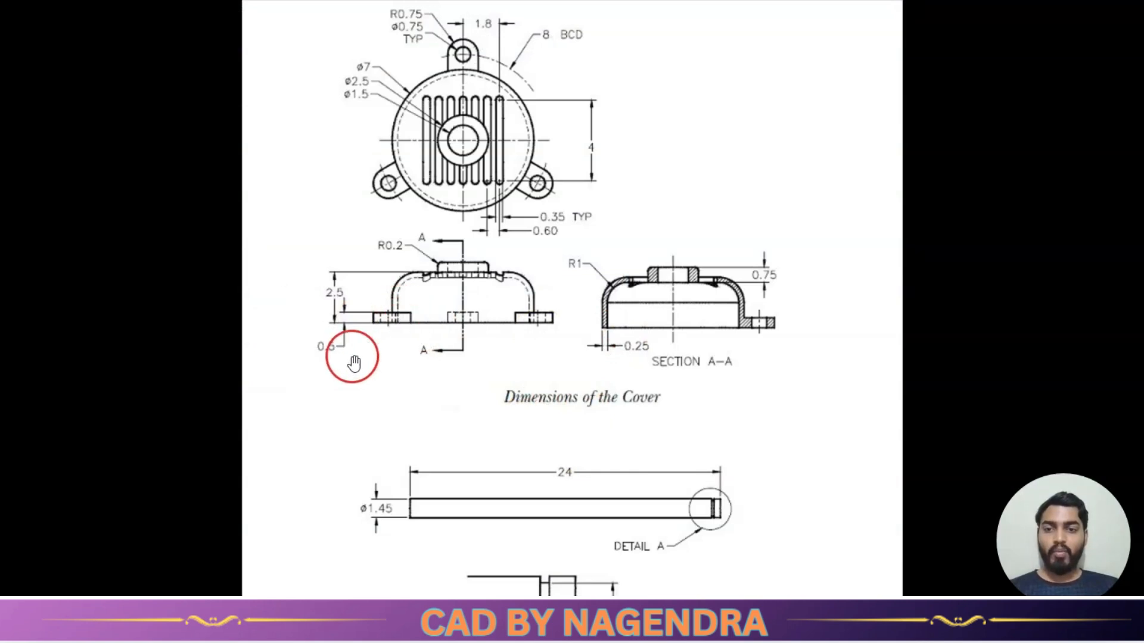
{"action": "key", "text": "alt+Tab"}
{"action": "double_click", "coordinate": [68, 295]}
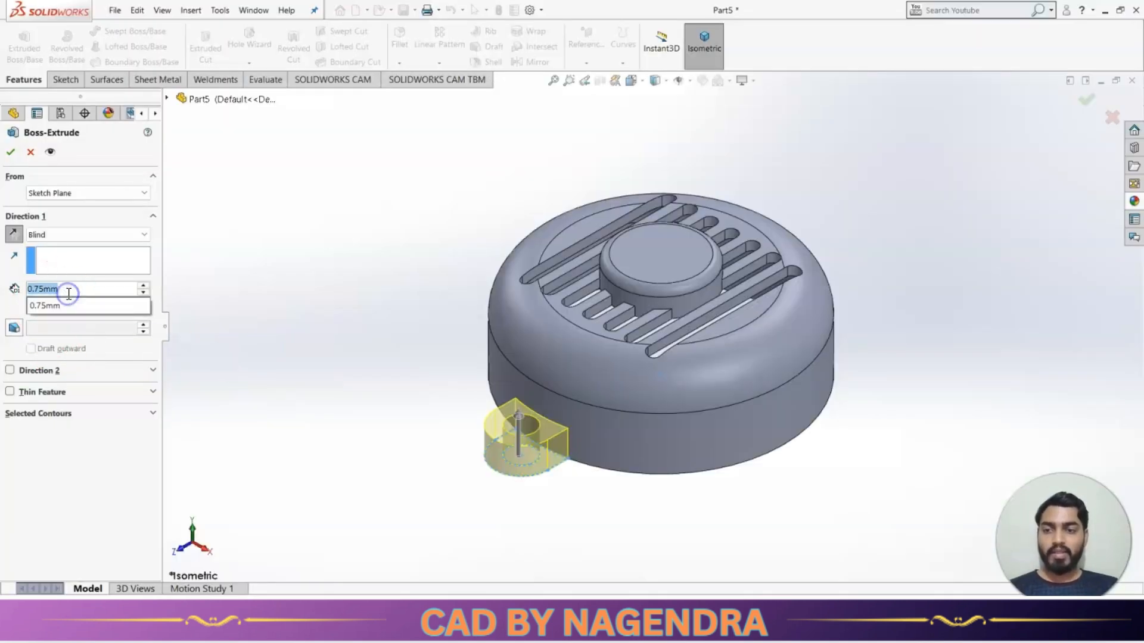
{"action": "type", "text": ".5"}
{"action": "key", "text": "Return"}
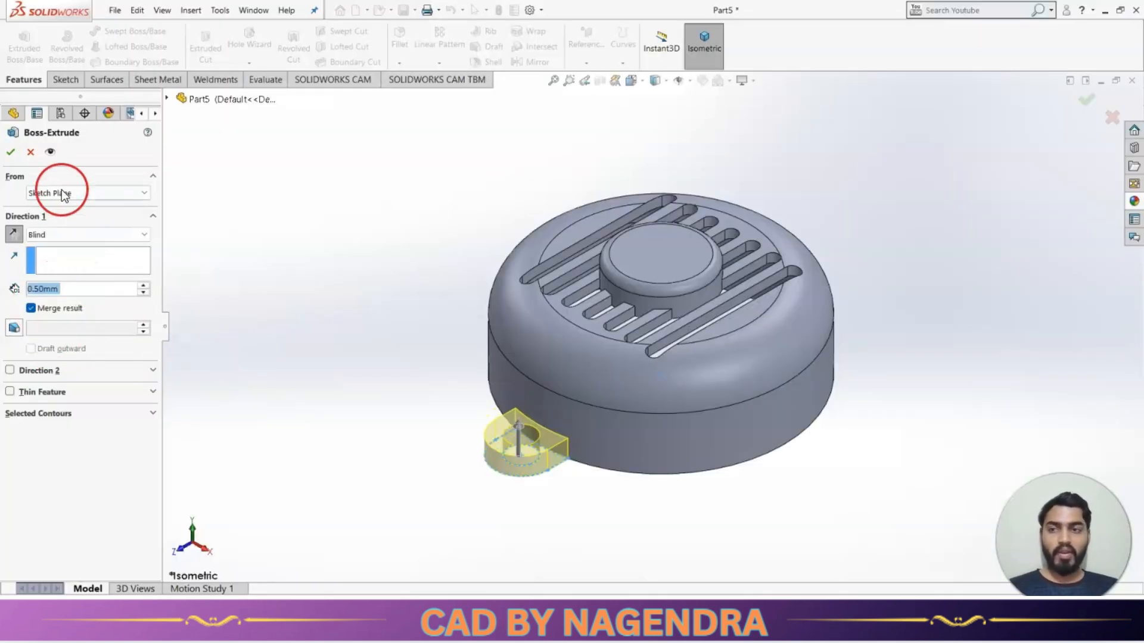
{"action": "left_click", "coordinate": [12, 155]}
Step: Circular-pattern the extruded lug around the cover's lower circular edge with 3 equally spaced instances over 360 degrees
{"action": "double_click", "coordinate": [60, 390]}
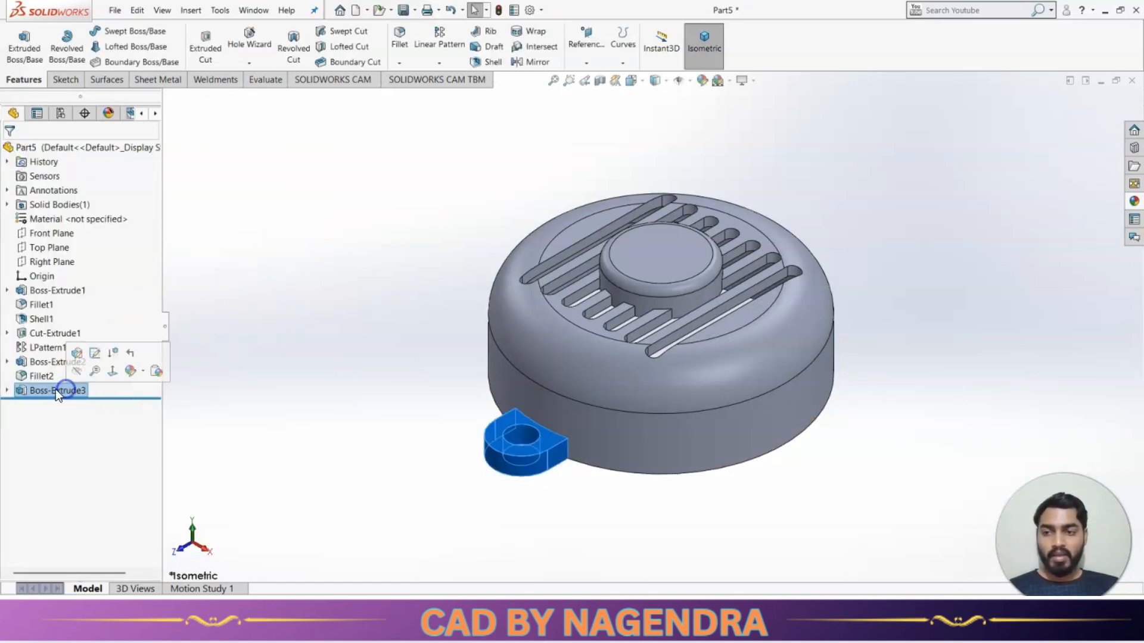
{"action": "left_click", "coordinate": [441, 63]}
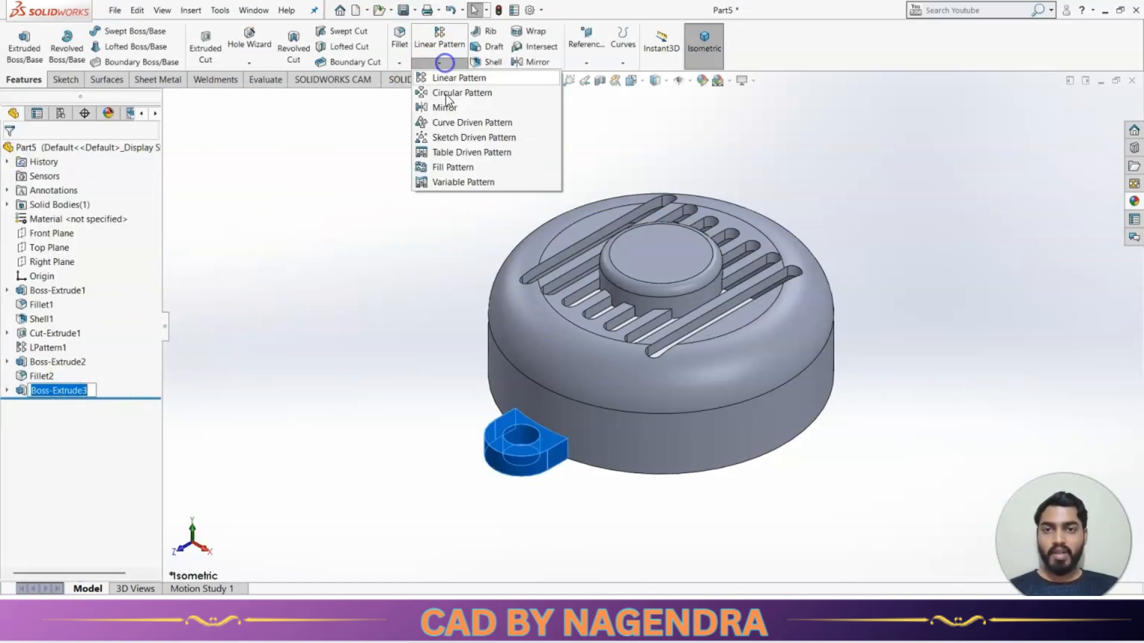
{"action": "left_click", "coordinate": [444, 90]}
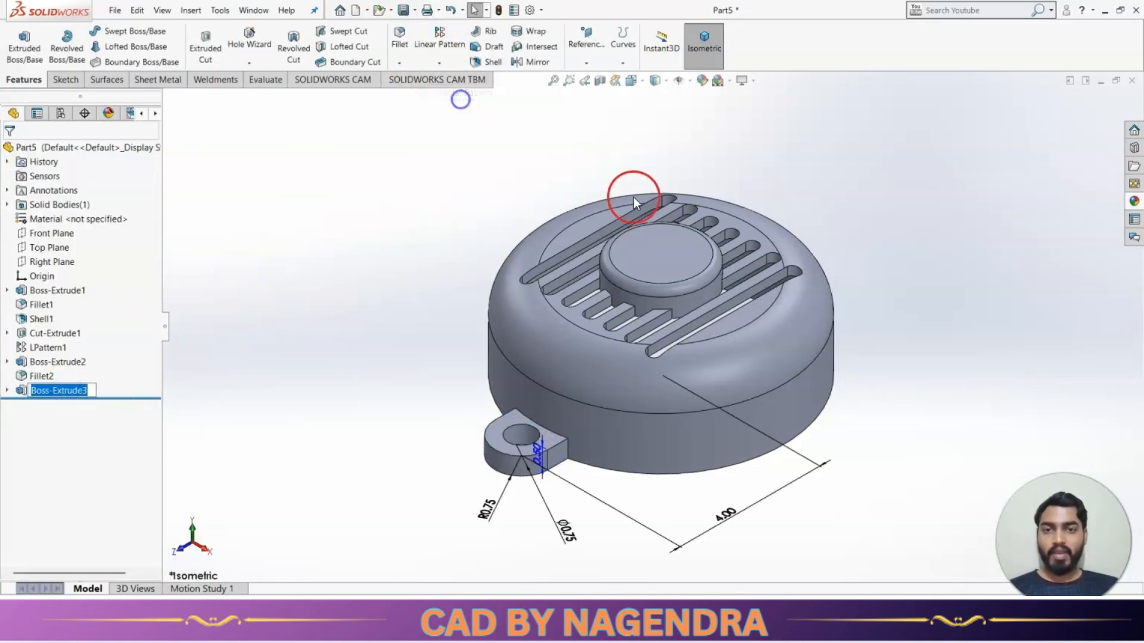
{"action": "left_click", "coordinate": [694, 470]}
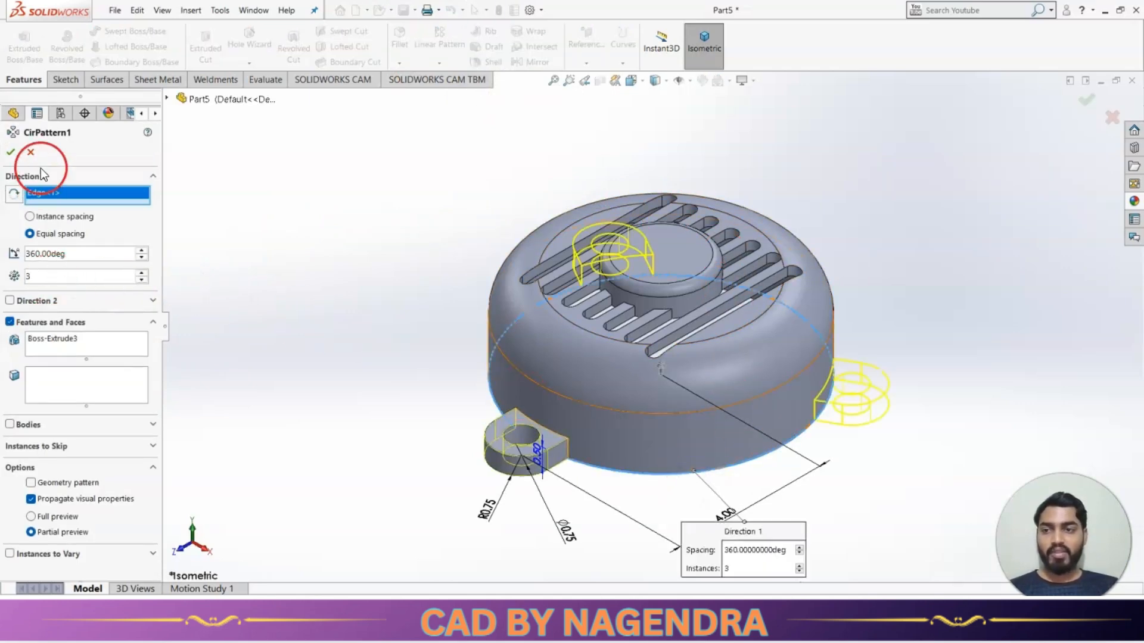
{"action": "left_click", "coordinate": [10, 154]}
Step: Add a simple 1.5 mm diameter hole with the Up To Next end condition at the centre of the boss's top face
{"action": "key", "text": "alt+Tab"}
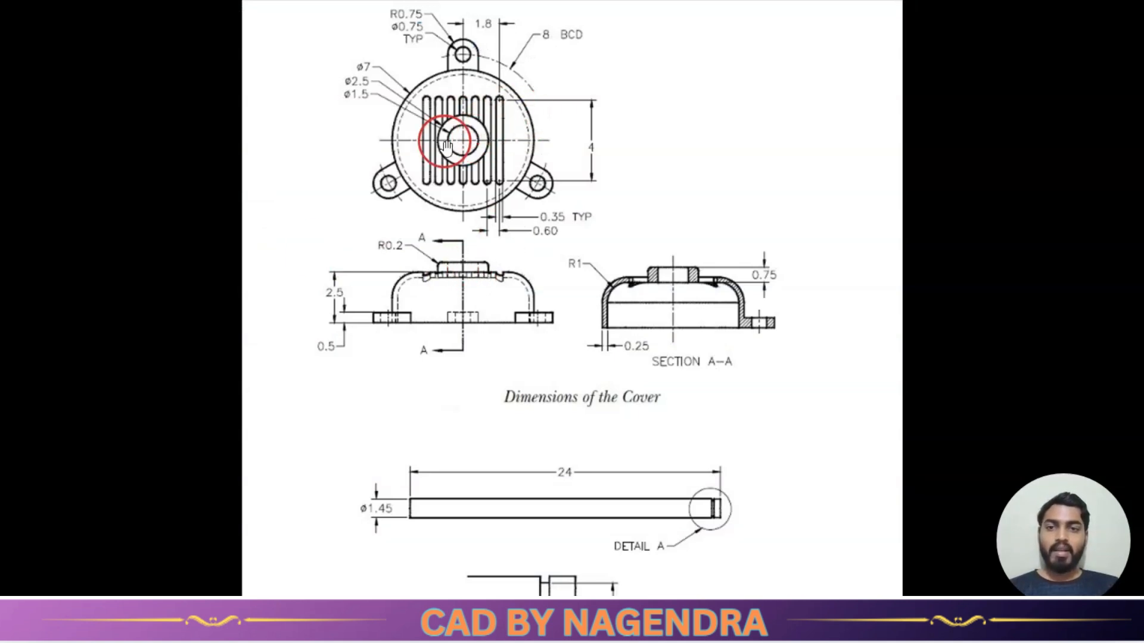
{"action": "key", "text": "alt+Tab"}
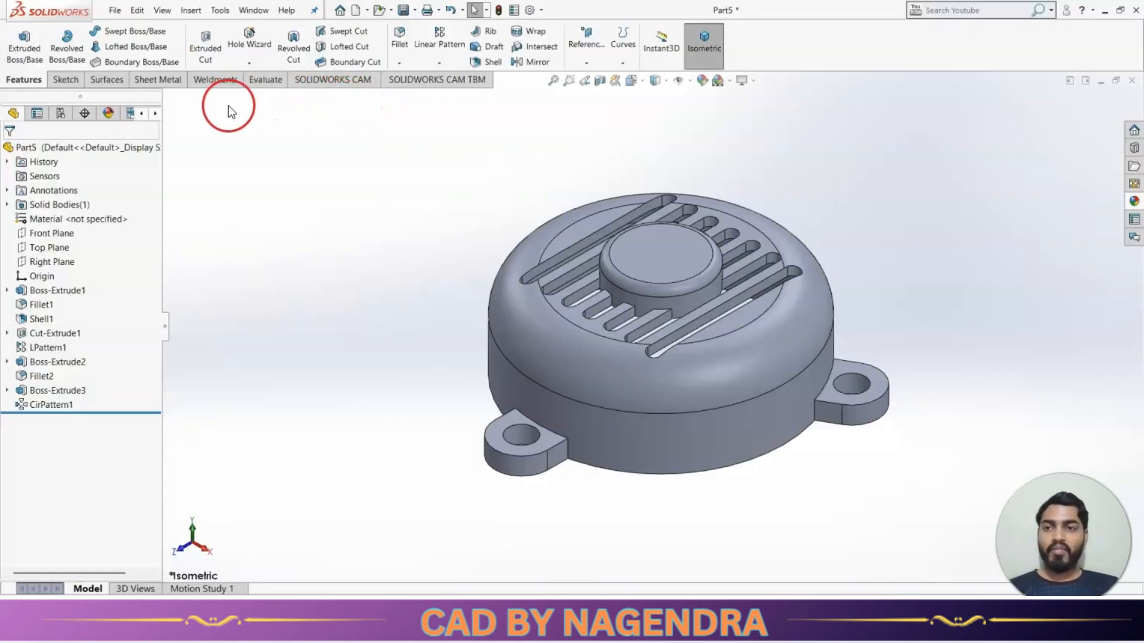
{"action": "left_click", "coordinate": [249, 58]}
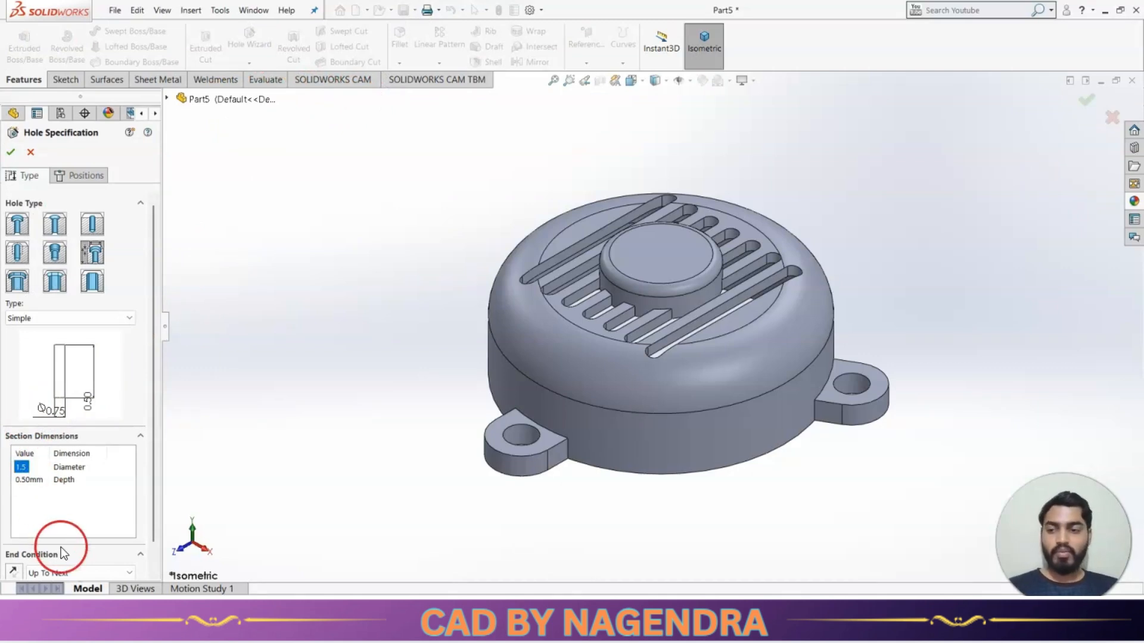
{"action": "left_click", "coordinate": [82, 175]}
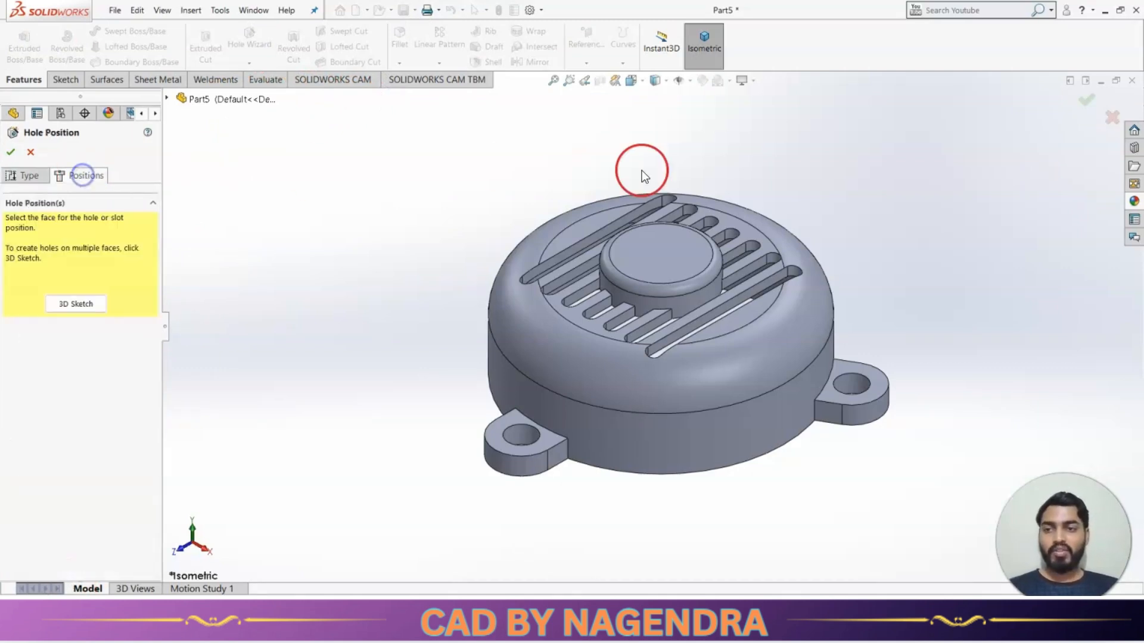
{"action": "left_click", "coordinate": [677, 255]}
{"action": "left_click", "coordinate": [663, 254]}
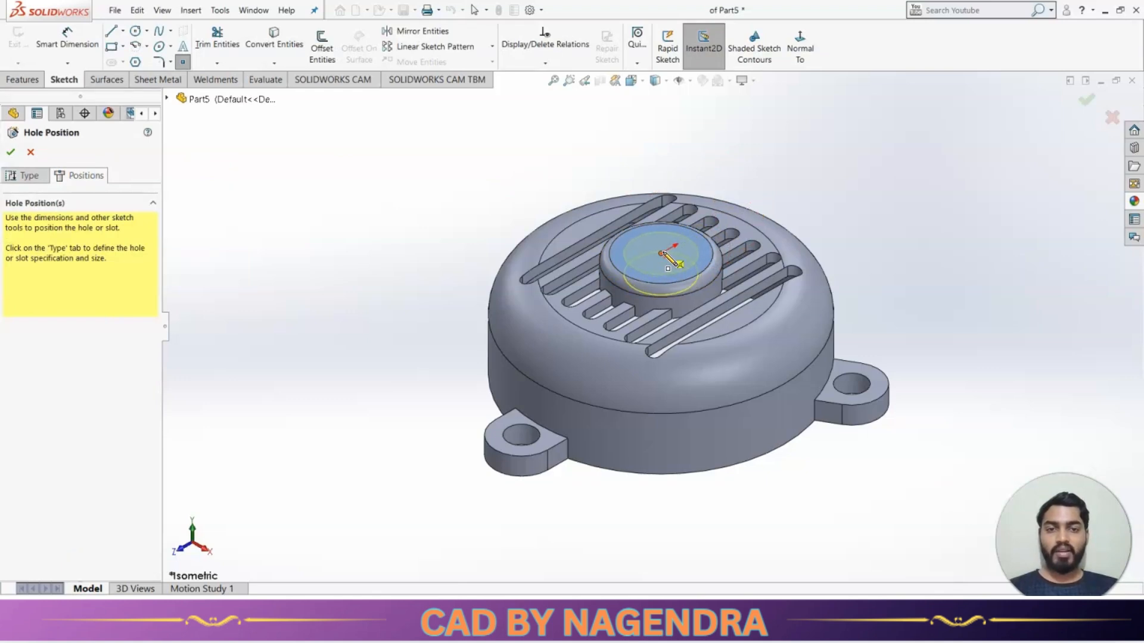
{"action": "left_click", "coordinate": [1088, 97]}
Step: Apply a green colour appearance to the whole part
{"action": "middle_click_drag", "start_coordinate": [978, 187], "coordinate": [748, 212]}
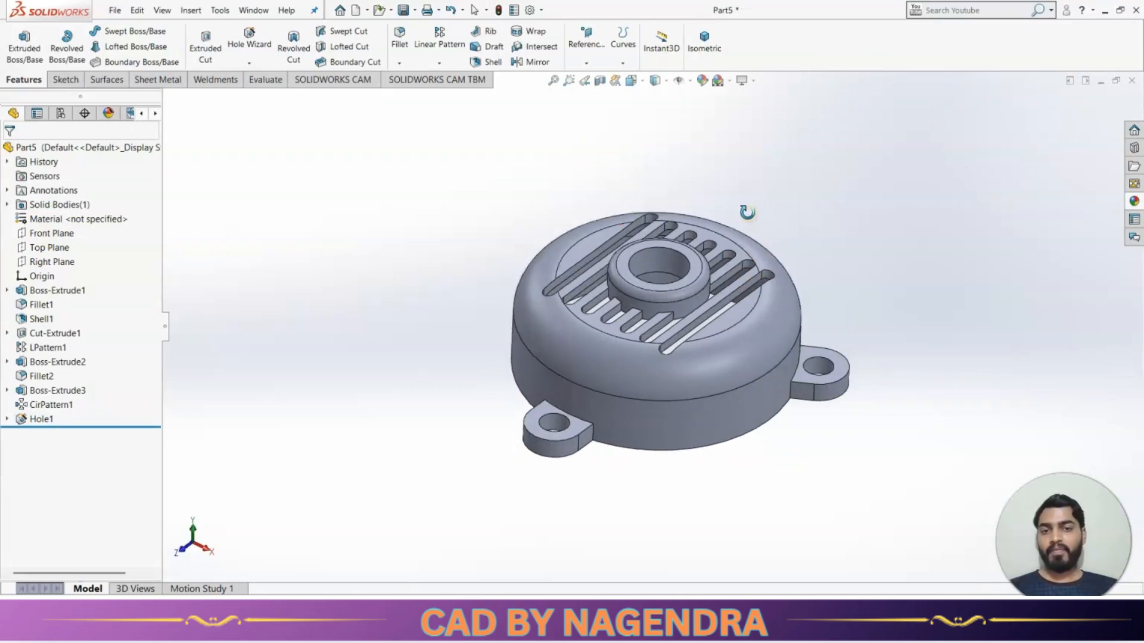
{"action": "right_click", "coordinate": [83, 147]}
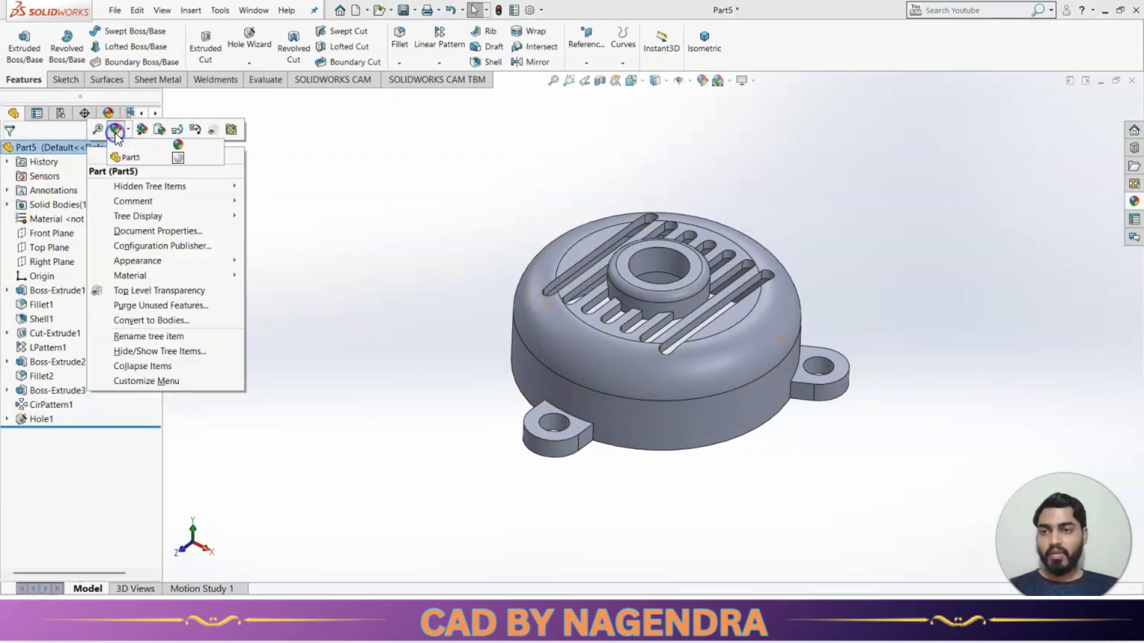
{"action": "left_click", "coordinate": [141, 158]}
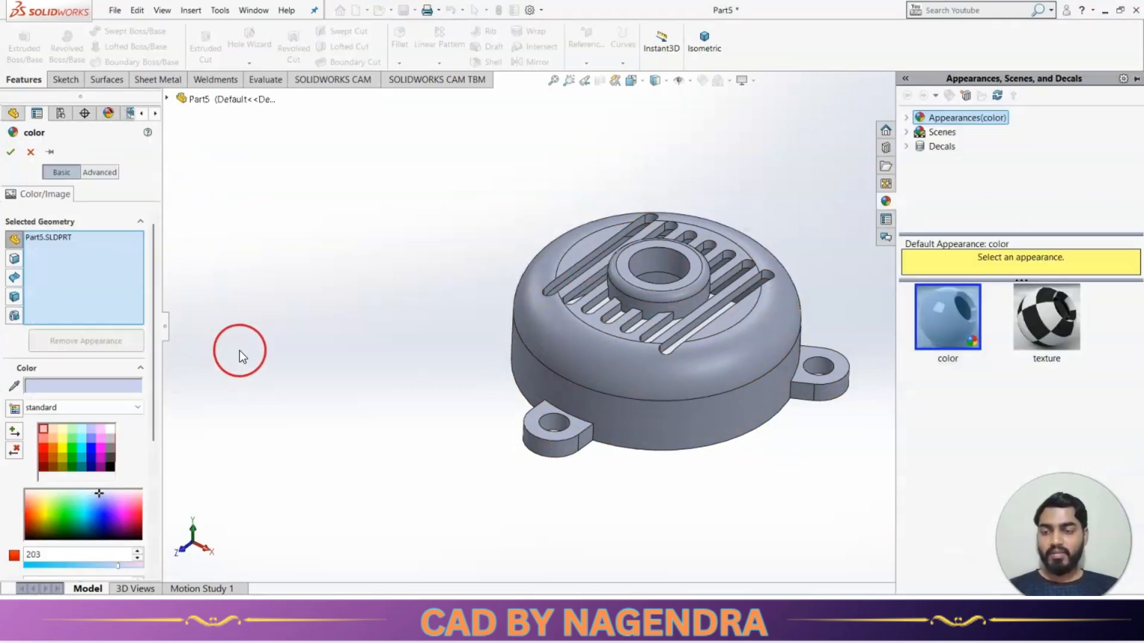
{"action": "left_click", "coordinate": [65, 499]}
{"action": "left_click", "coordinate": [9, 153]}
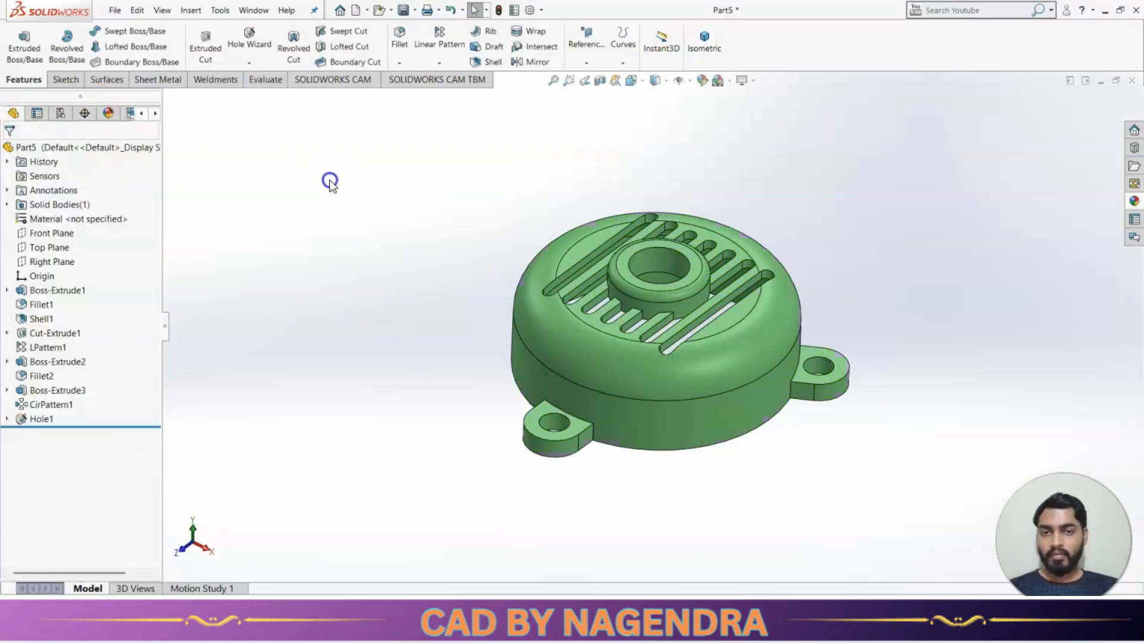
Step: Save the part as COVER in the MBA folder and close it
{"action": "left_click", "coordinate": [400, 11]}
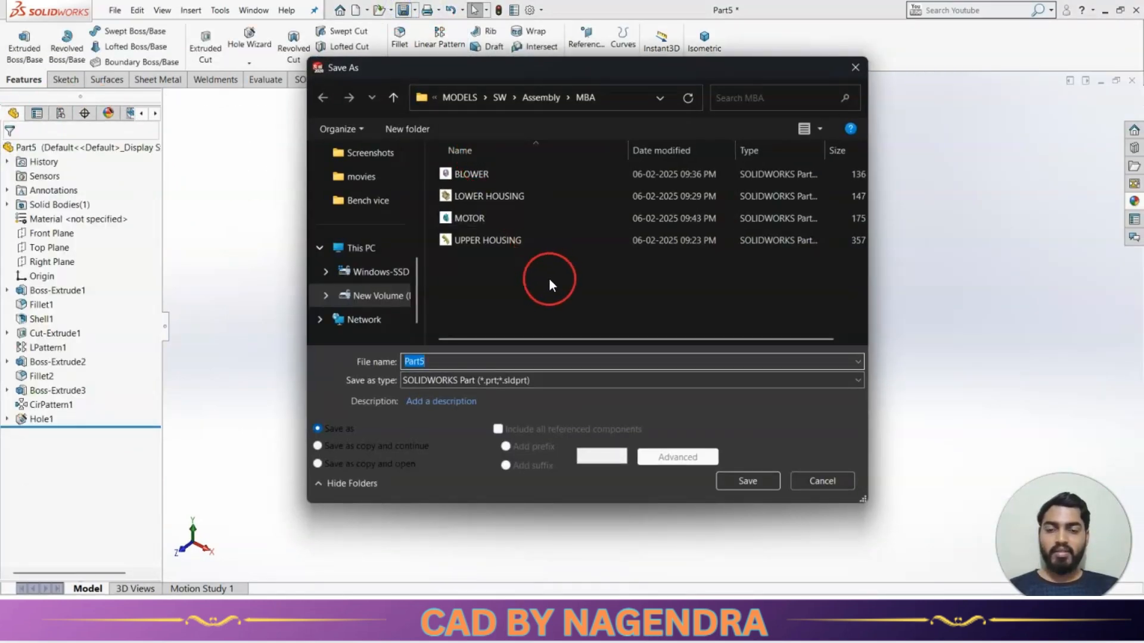
{"action": "type", "text": "COVE"}
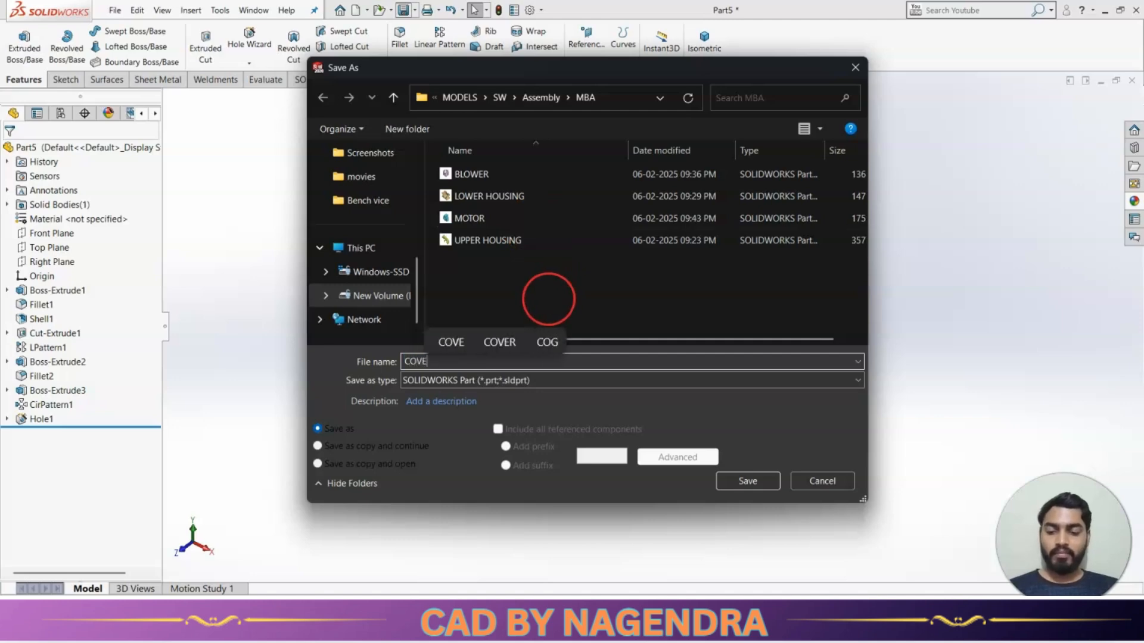
{"action": "type", "text": "R"}
{"action": "left_click", "coordinate": [749, 479]}
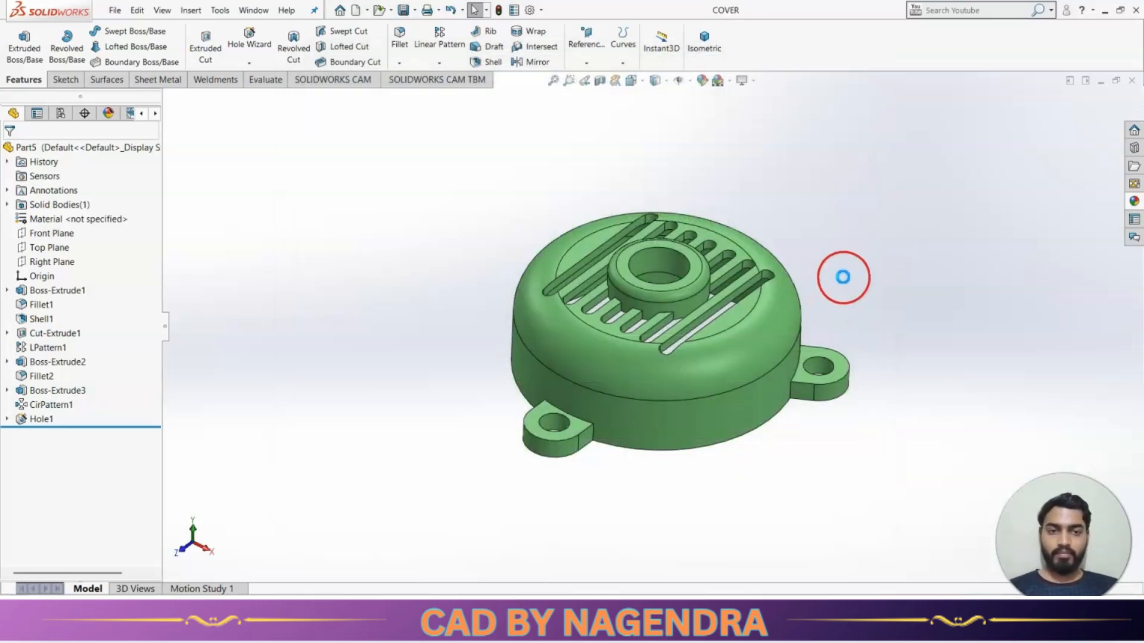
{"action": "left_click", "coordinate": [1132, 80]}
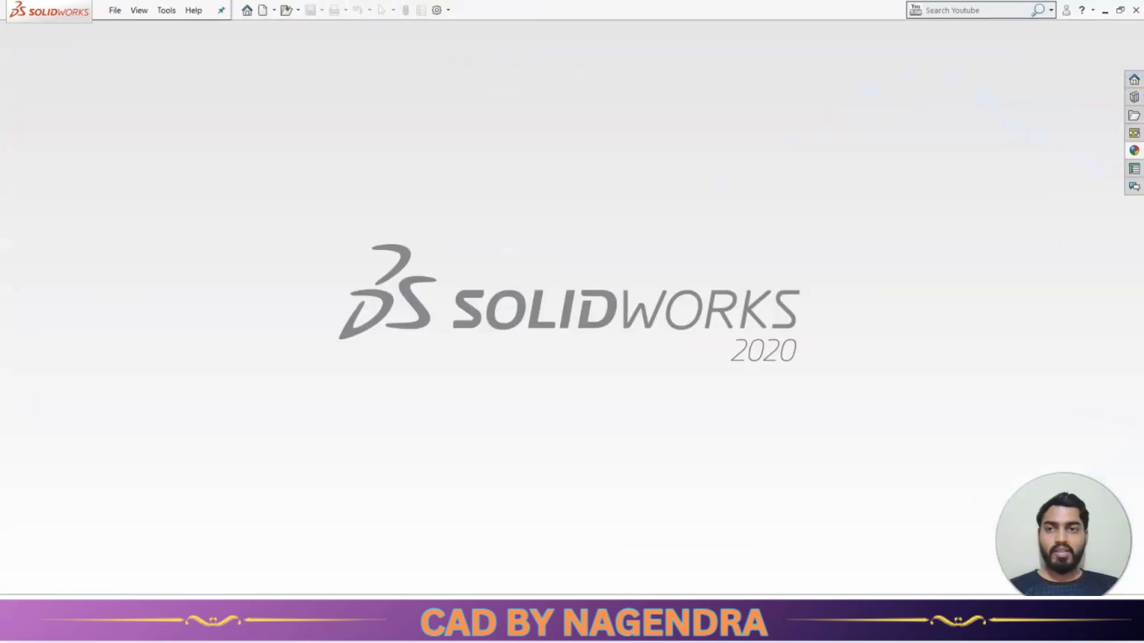
Step: Create a new part document and check the shaft's overall and Detail A groove dimensions in the reference drawing
{"action": "left_click", "coordinate": [262, 10]}
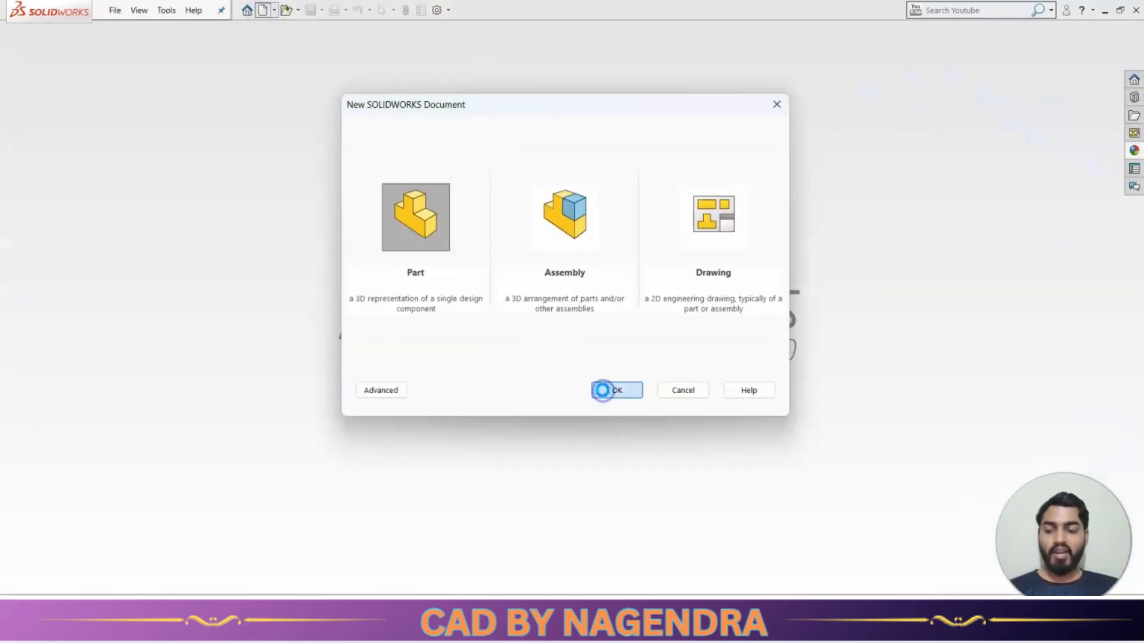
{"action": "left_click", "coordinate": [603, 390]}
{"action": "key", "text": "alt+Tab"}
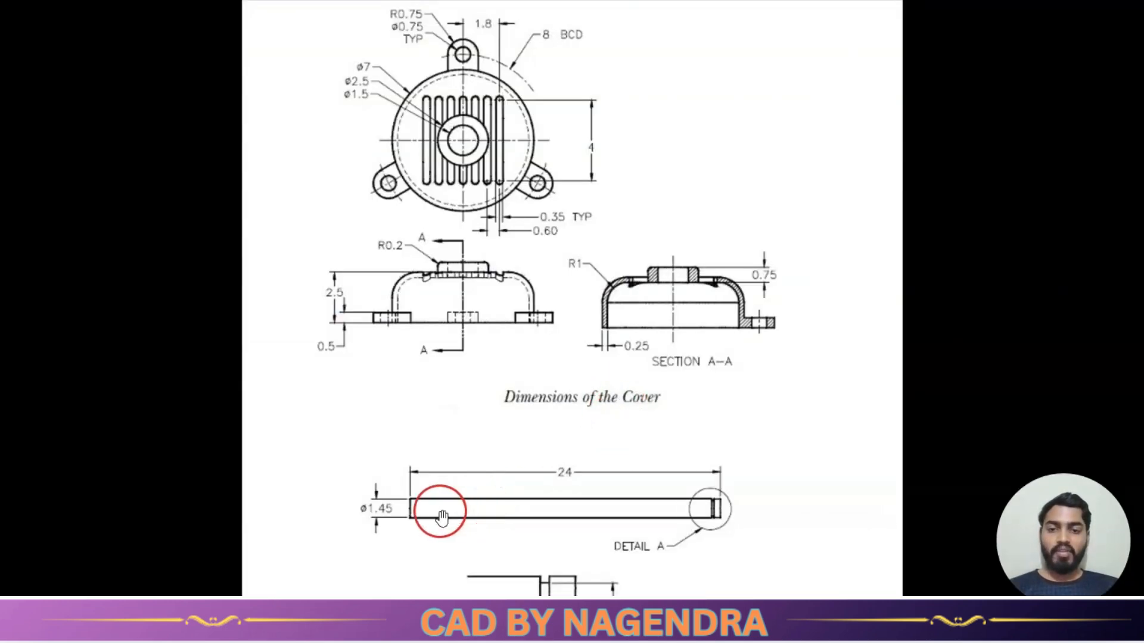
{"action": "scroll", "coordinate": [602, 444], "scroll_direction": "down", "scroll_amount": 1}
{"action": "scroll", "coordinate": [582, 541], "scroll_direction": "down", "scroll_amount": 1}
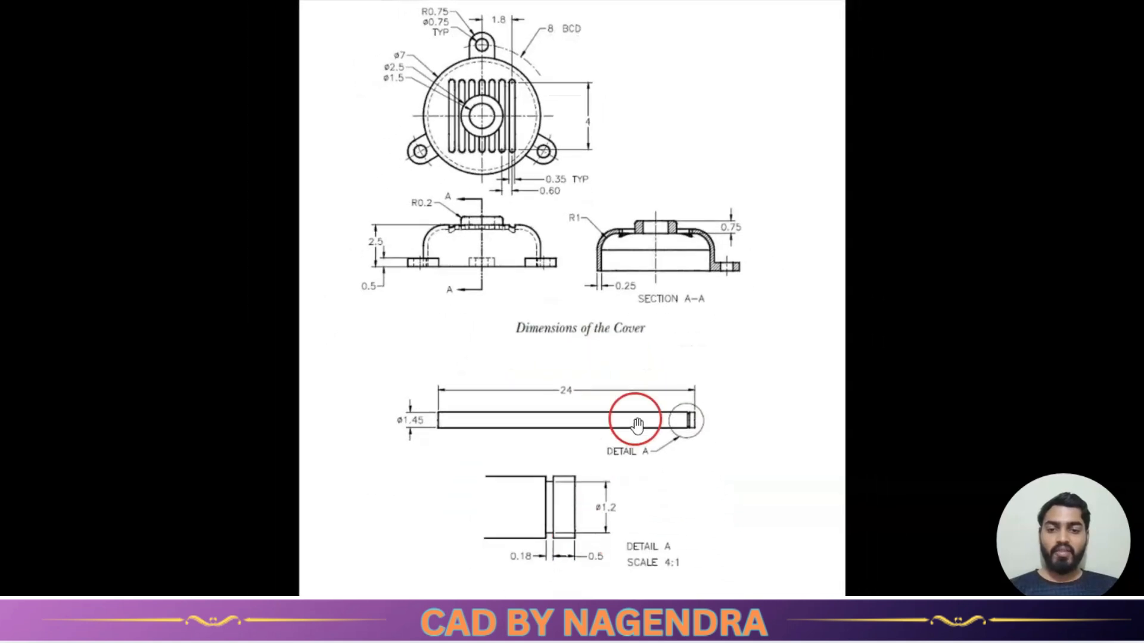
{"action": "key", "text": "alt+Tab"}
Step: Sketch a closed half-profile of the shaft on the Front Plane from the origin, with a groove about 9 mm wide near its far end
{"action": "left_click", "coordinate": [46, 220]}
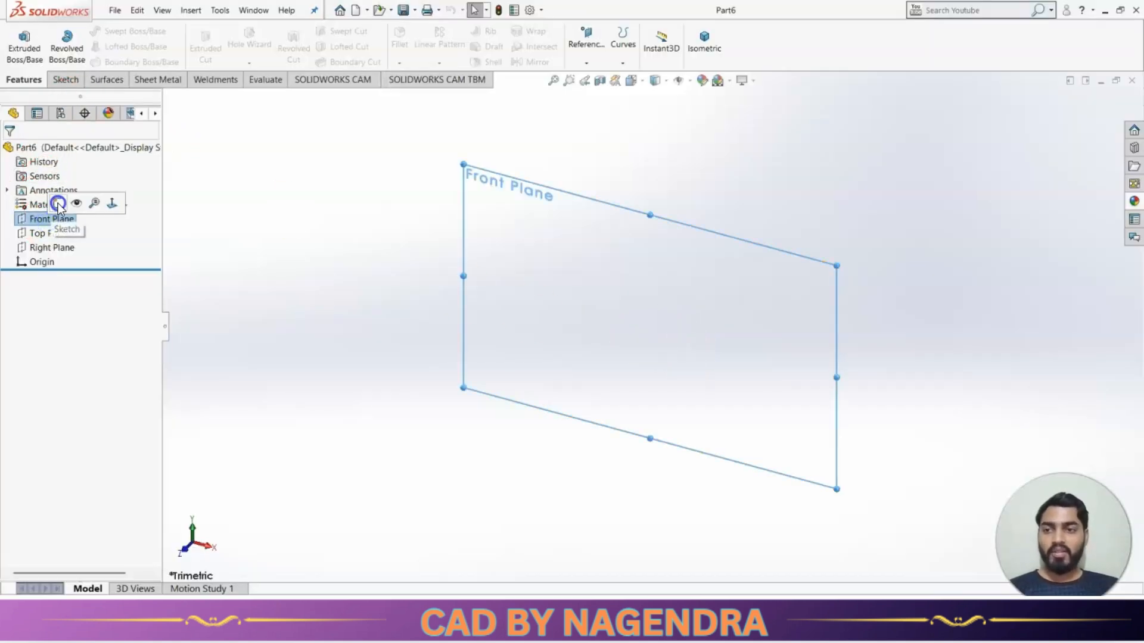
{"action": "left_click", "coordinate": [57, 203]}
{"action": "left_click", "coordinate": [111, 31]}
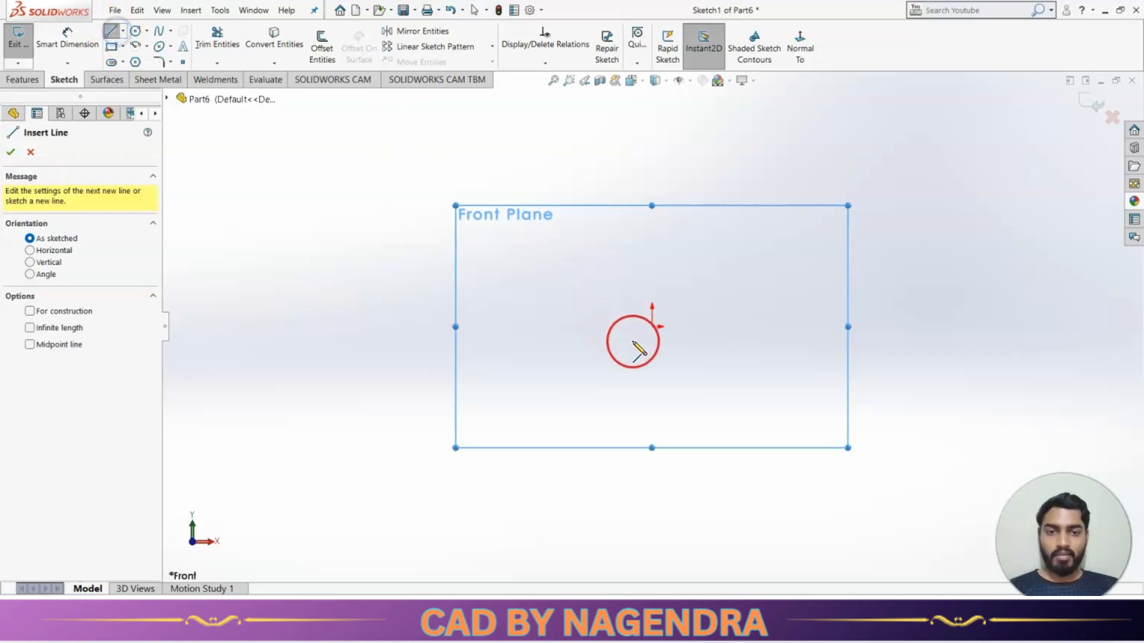
{"action": "left_click", "coordinate": [653, 327]}
{"action": "left_click", "coordinate": [652, 283]}
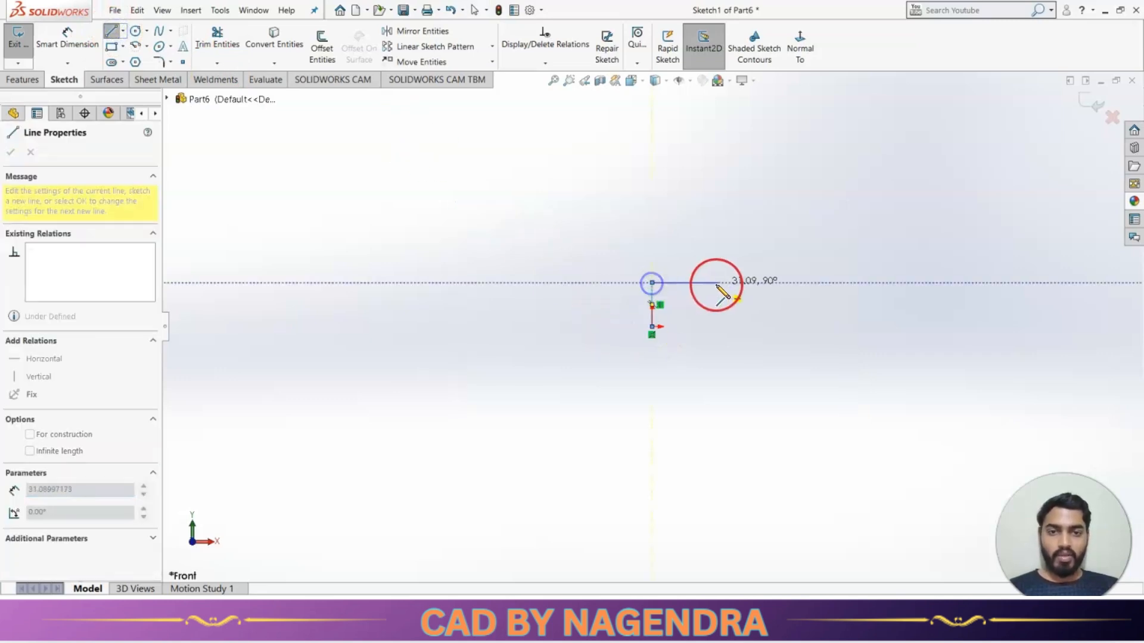
{"action": "left_click", "coordinate": [790, 283]}
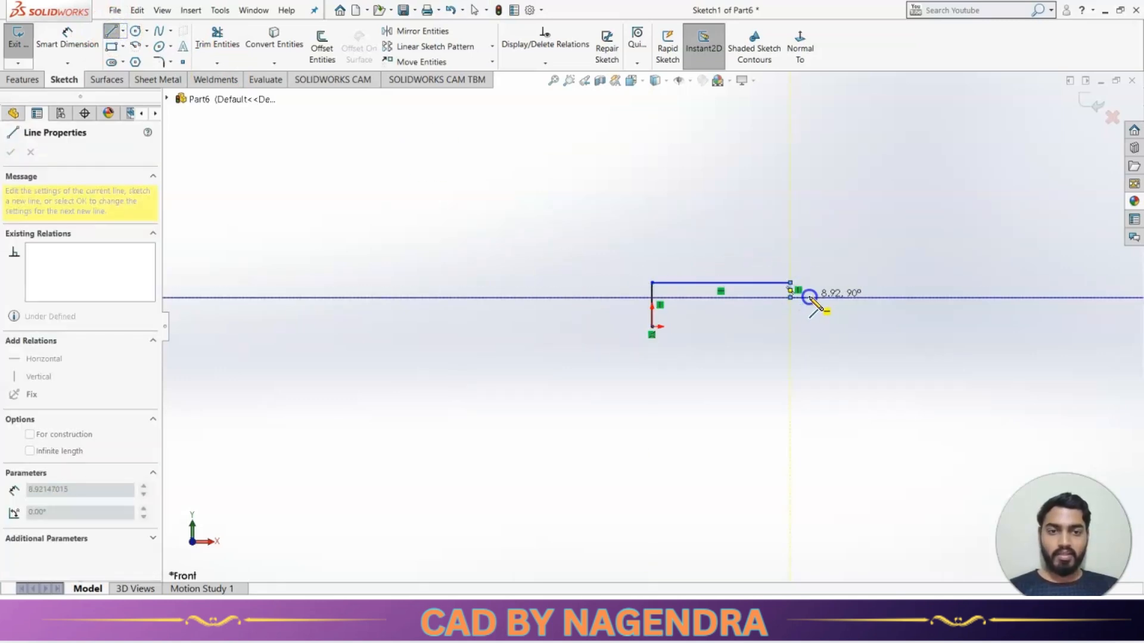
{"action": "left_click", "coordinate": [810, 298]}
{"action": "left_click", "coordinate": [811, 283]}
{"action": "left_click", "coordinate": [831, 283]}
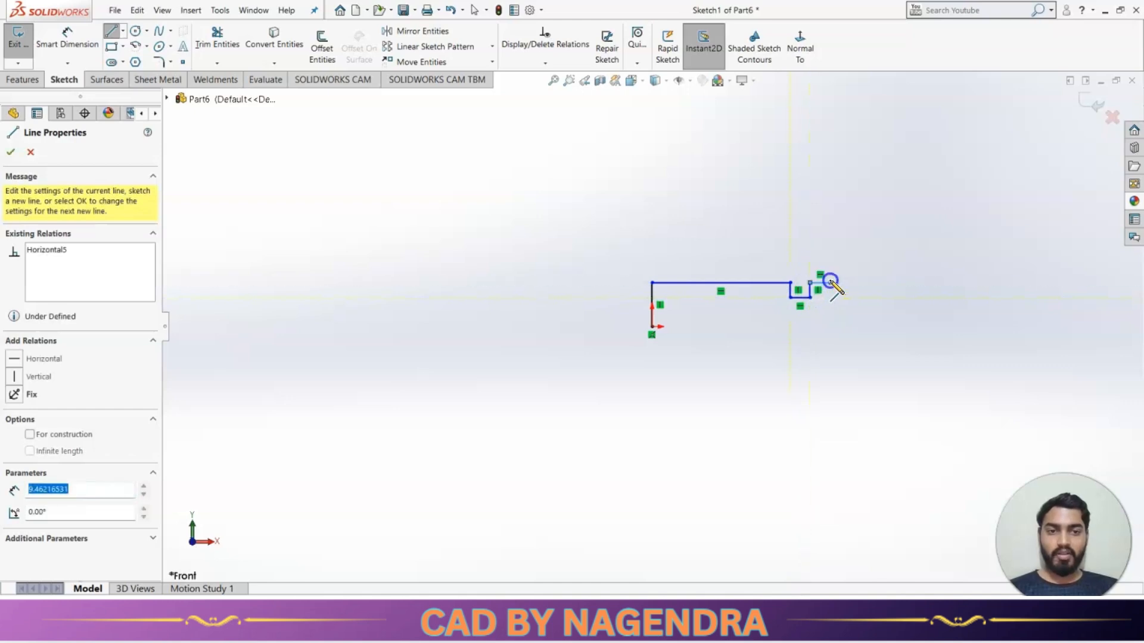
{"action": "left_click", "coordinate": [831, 326]}
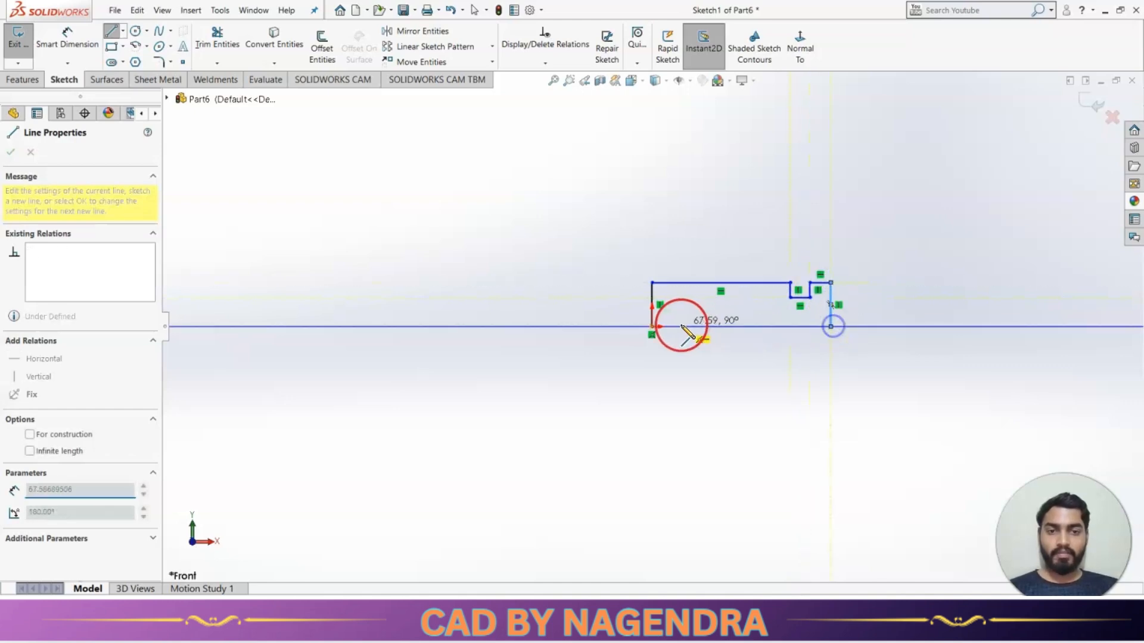
{"action": "left_click", "coordinate": [650, 327]}
{"action": "key", "text": "Escape"}
{"action": "scroll", "coordinate": [837, 304], "scroll_direction": "down", "scroll_amount": 2}
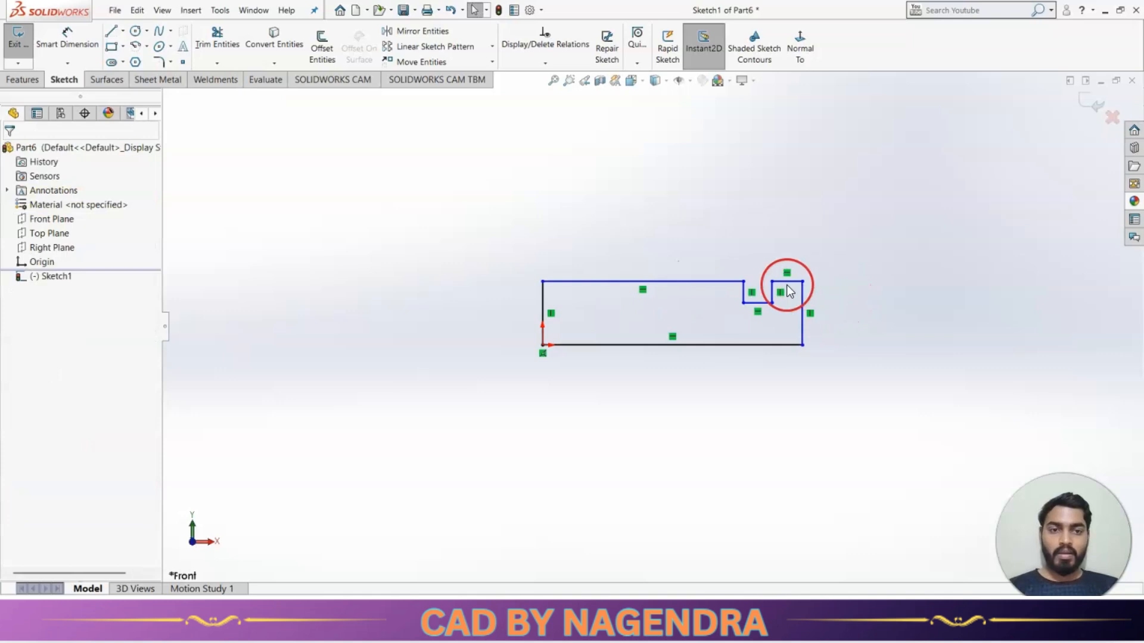
Step: Make the two upper horizontal lines on either side of the groove collinear
{"action": "left_click", "coordinate": [703, 282]}
{"action": "left_click", "coordinate": [786, 283], "text": "ctrl"}
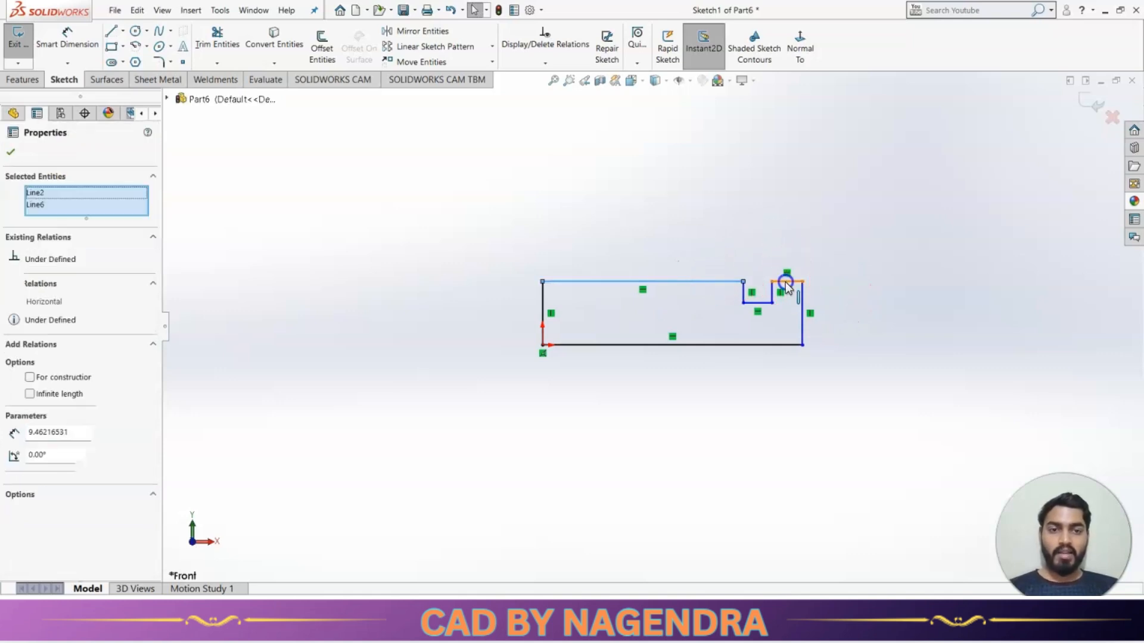
{"action": "left_click", "coordinate": [863, 234]}
{"action": "left_click", "coordinate": [710, 198]}
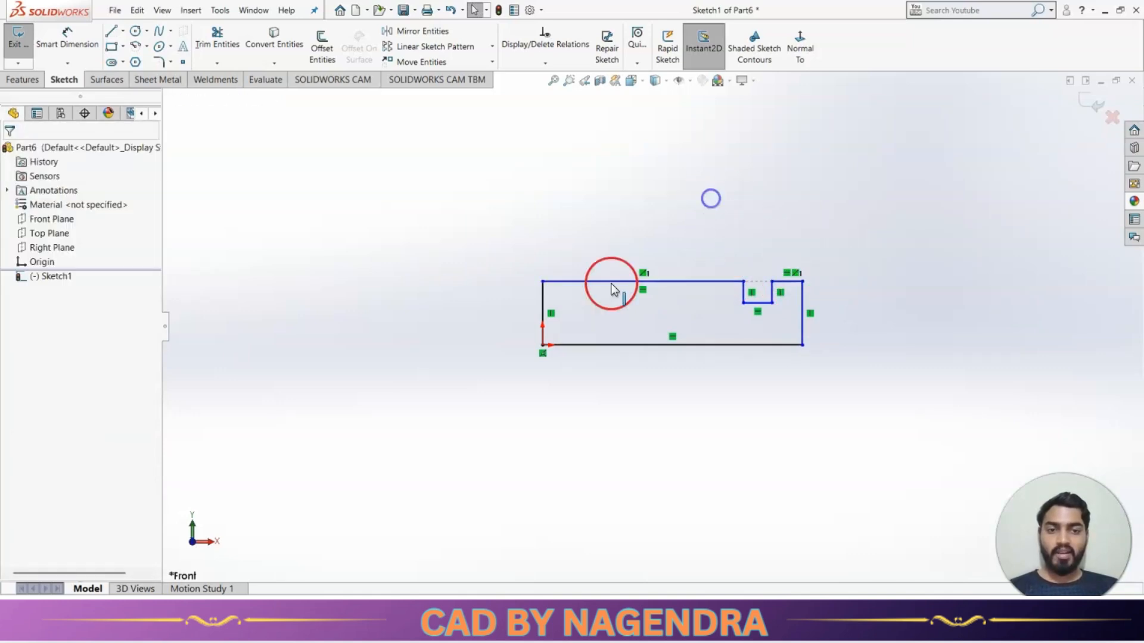
Step: Dimension the groove floor's distance from the profile's base line as 0.6 mm, following the drawing's groove diameter
{"action": "left_click", "coordinate": [64, 39]}
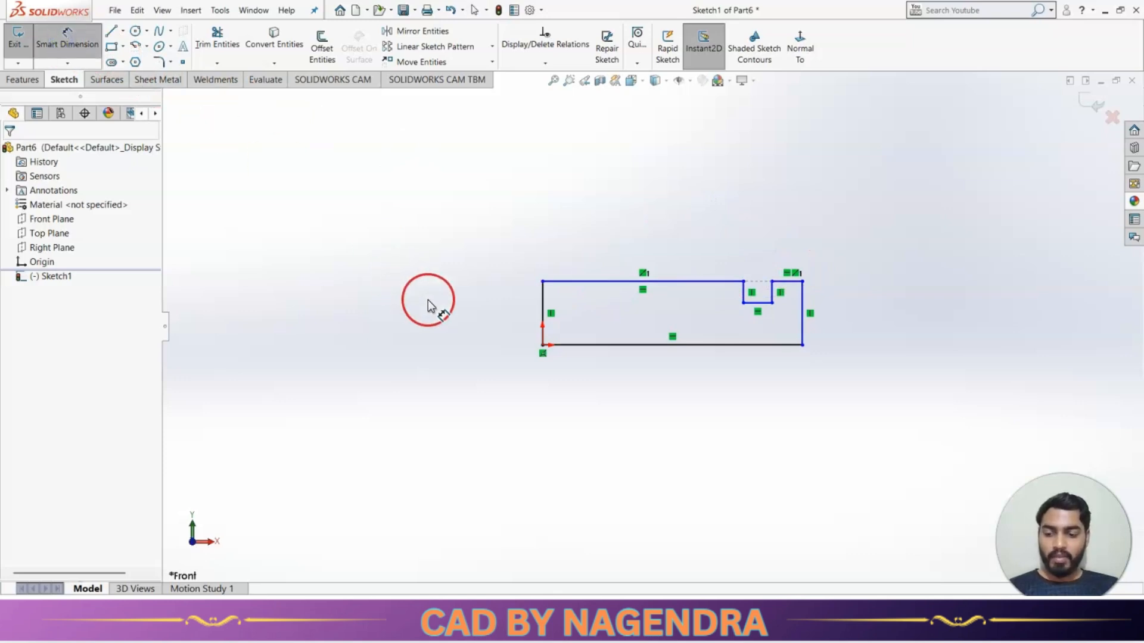
{"action": "key", "text": "alt+Tab"}
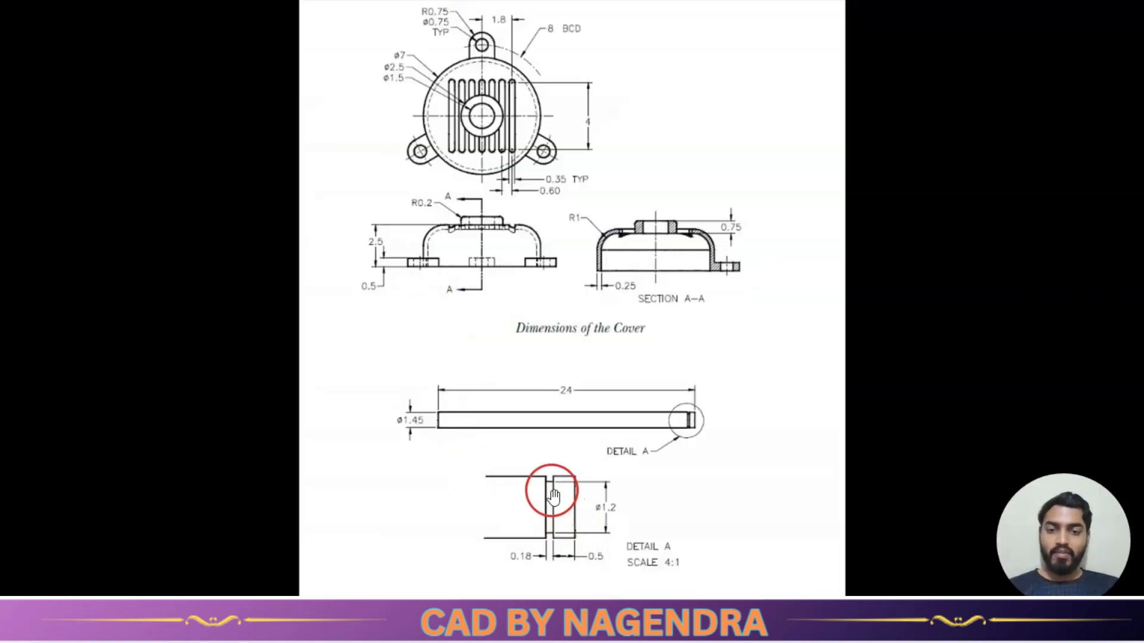
{"action": "key", "text": "alt+Tab"}
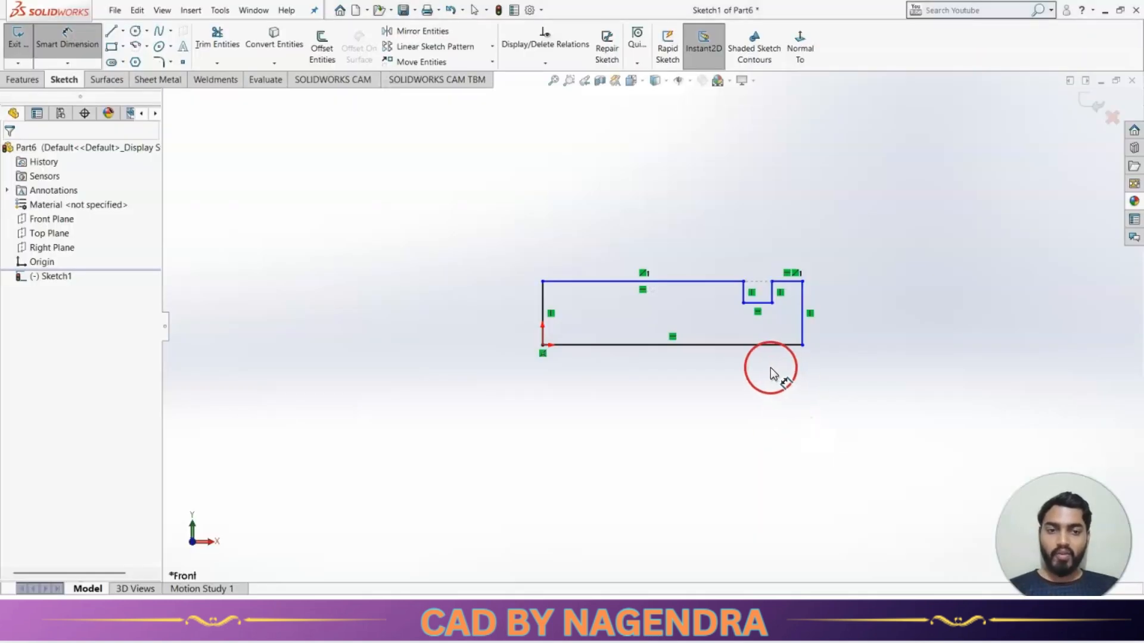
{"action": "left_click", "coordinate": [763, 304]}
{"action": "left_click", "coordinate": [764, 344]}
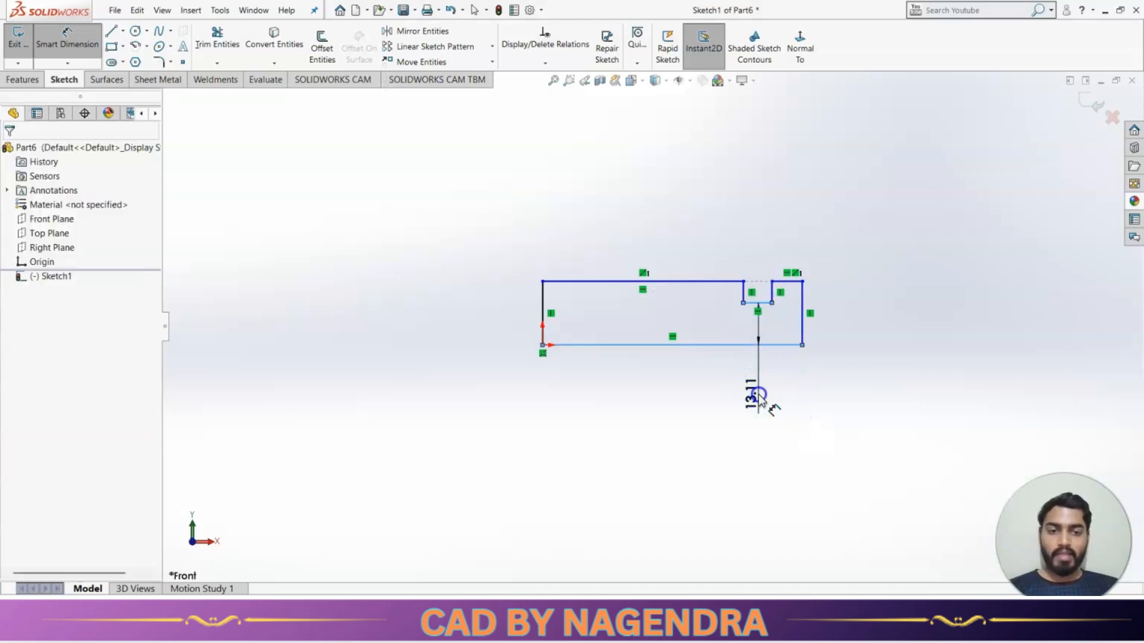
{"action": "left_click", "coordinate": [758, 394]}
{"action": "type", "text": ".5"}
{"action": "key", "text": "Return"}
{"action": "left_click", "coordinate": [885, 344]}
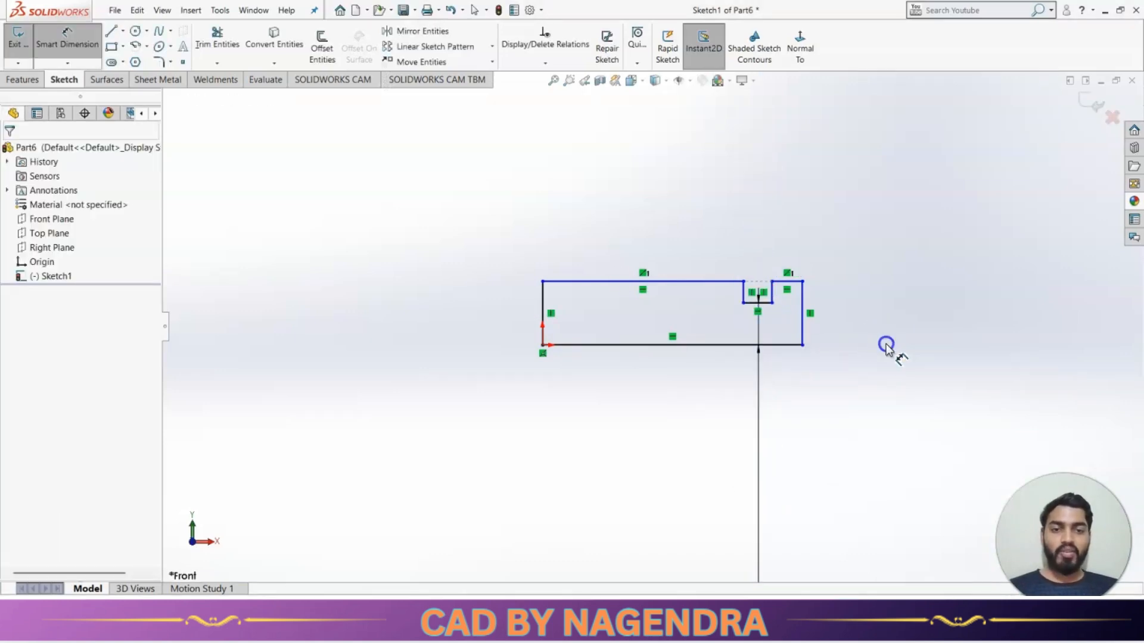
{"action": "scroll", "coordinate": [797, 425], "scroll_direction": "up", "scroll_amount": 3}
{"action": "scroll", "coordinate": [798, 425], "scroll_direction": "up", "scroll_amount": 6}
{"action": "left_click_drag", "start_coordinate": [668, 538], "coordinate": [672, 420]}
{"action": "scroll", "coordinate": [680, 322], "scroll_direction": "down", "scroll_amount": 5}
Step: Dimension the height of the profile's vertical line at the origin as 1.45/2 mm
{"action": "left_click", "coordinate": [494, 334]}
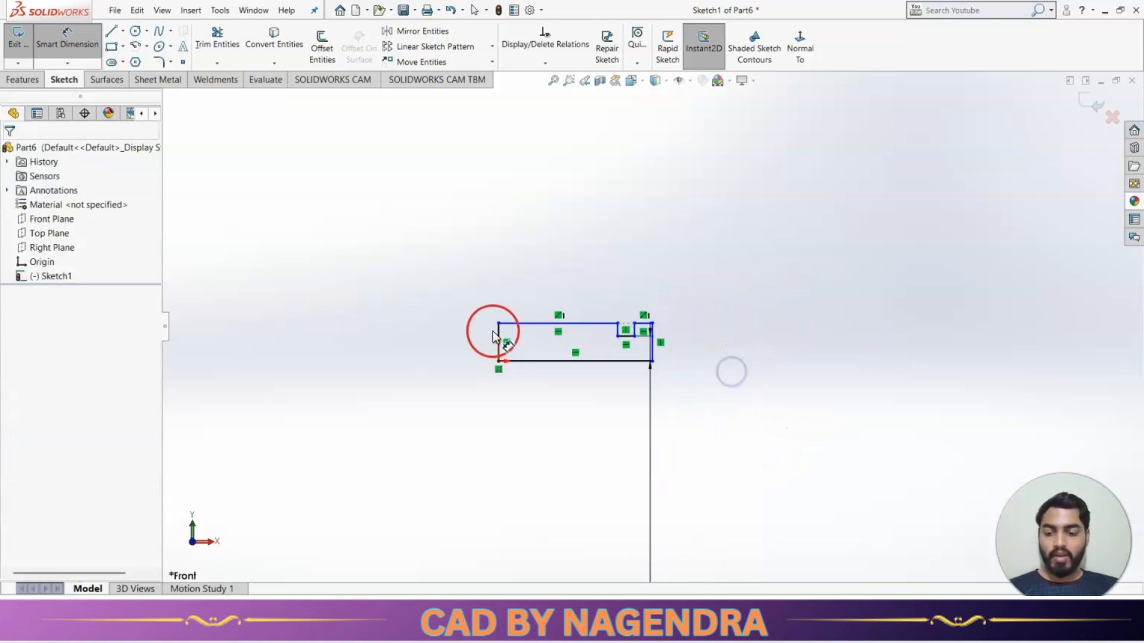
{"action": "key", "text": "alt+Tab"}
{"action": "key", "text": "alt+Tab"}
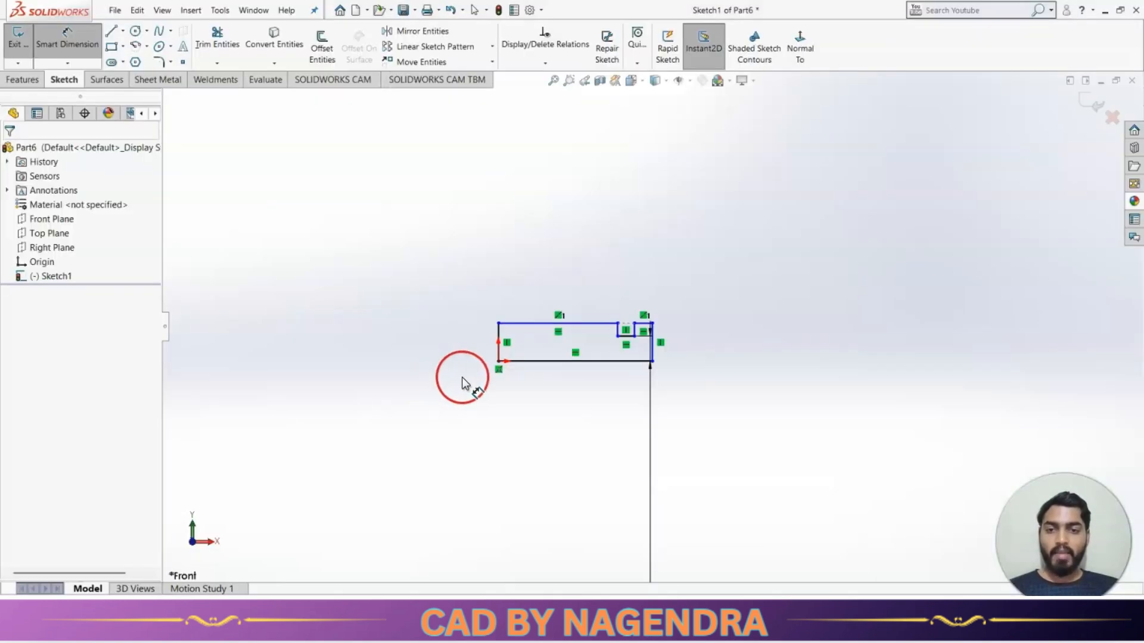
{"action": "left_click", "coordinate": [499, 337]}
{"action": "left_click", "coordinate": [434, 335]}
{"action": "type", "text": "1."}
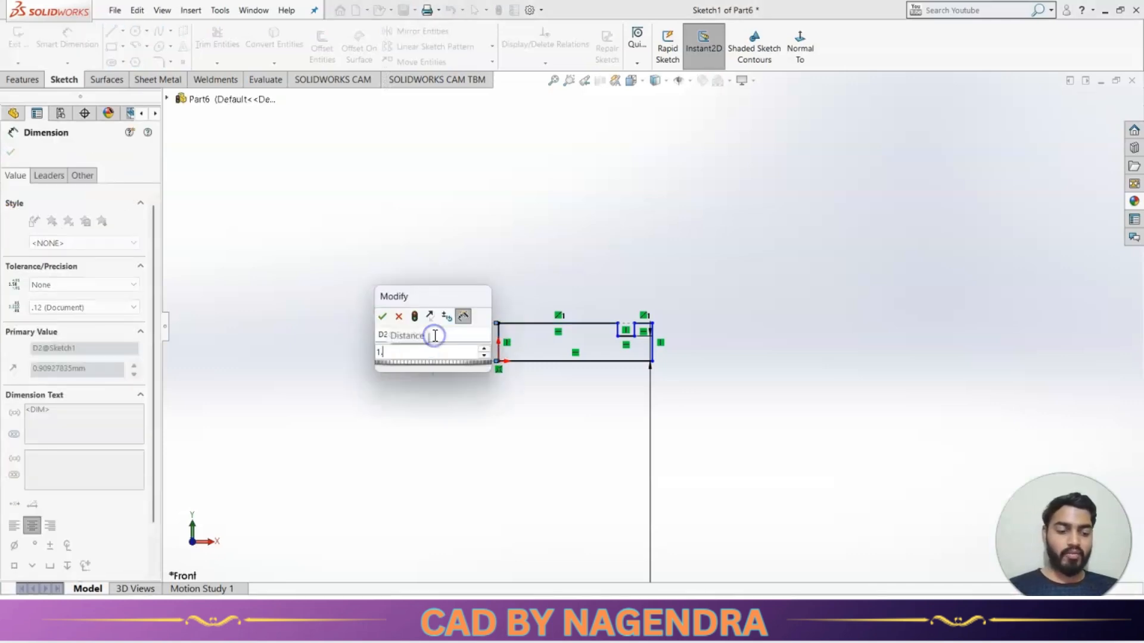
{"action": "type", "text": "45"}
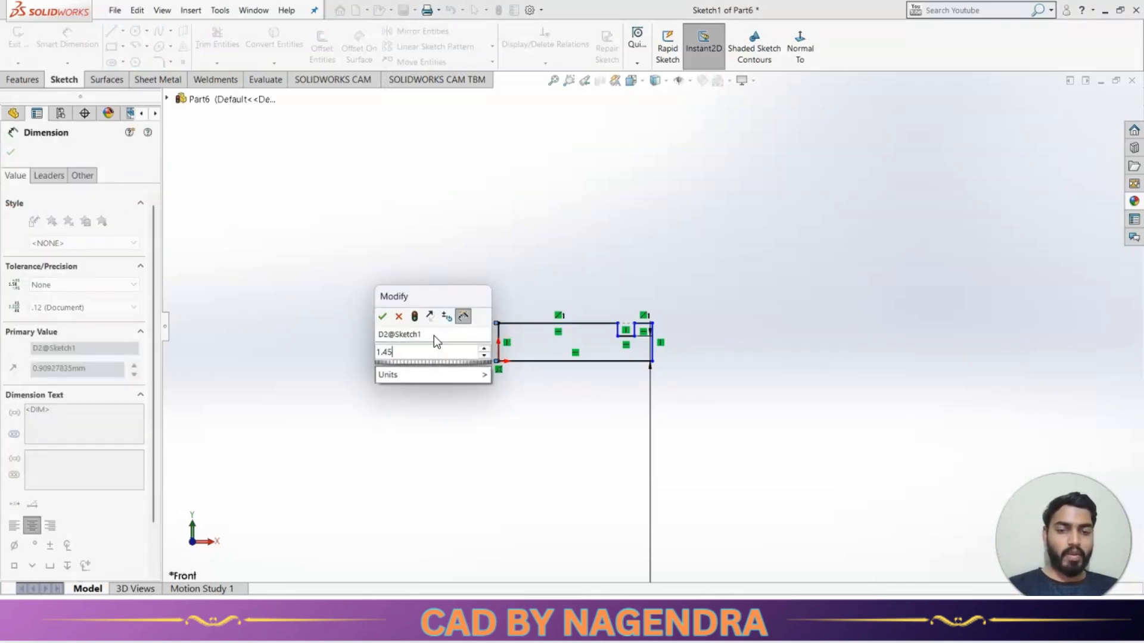
{"action": "type", "text": "/2"}
{"action": "key", "text": "Return"}
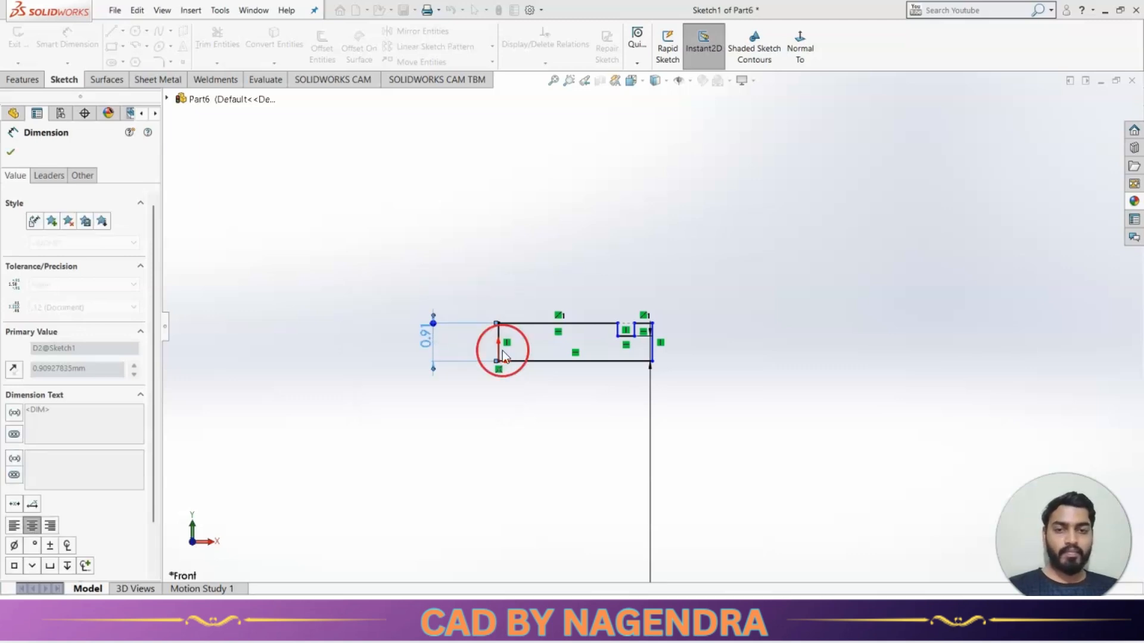
{"action": "left_click", "coordinate": [752, 375]}
{"action": "scroll", "coordinate": [655, 366], "scroll_direction": "down", "scroll_amount": 2}
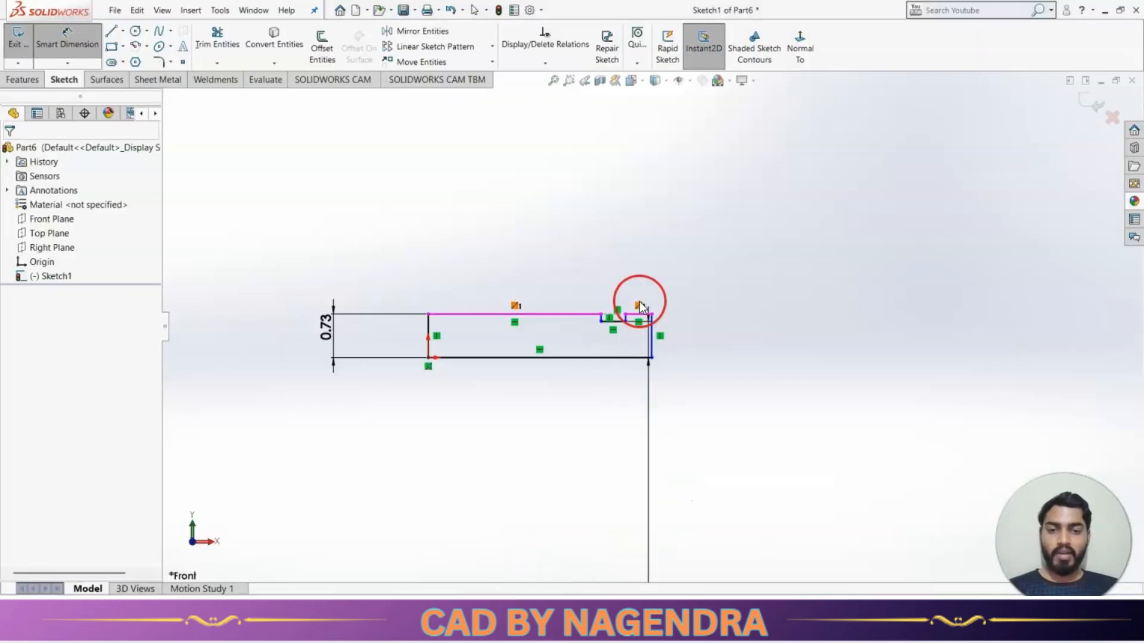
Step: Set the length of the end section beyond the groove to 0.5 mm and the groove's width to 0.18 mm
{"action": "left_click", "coordinate": [637, 315]}
{"action": "left_click", "coordinate": [705, 264]}
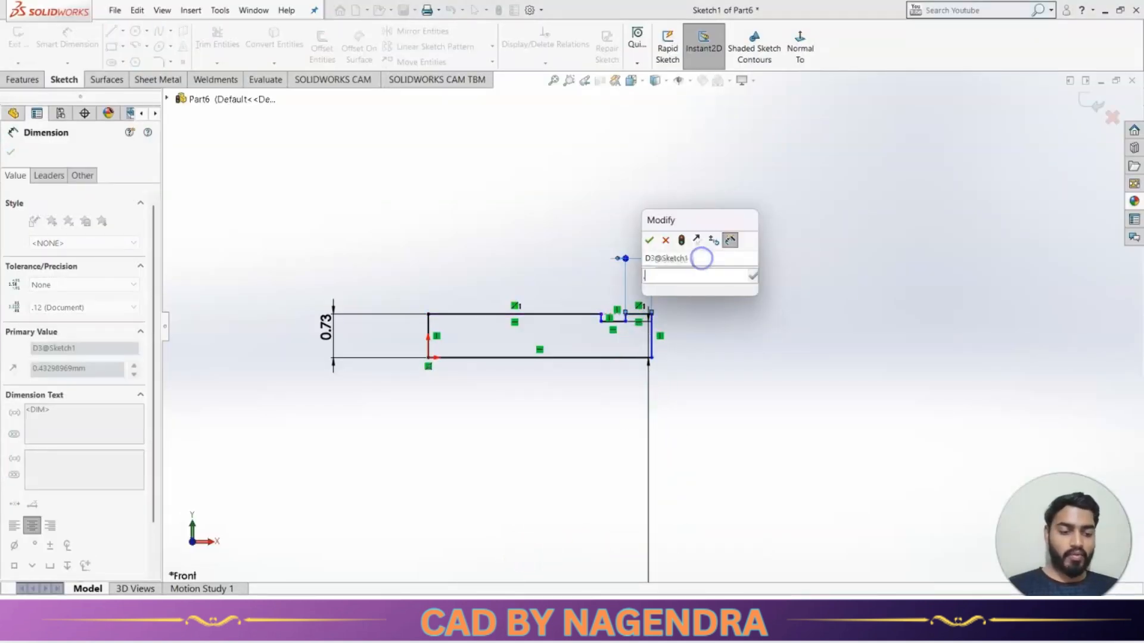
{"action": "type", "text": "0.5"}
{"action": "key", "text": "Return"}
{"action": "left_click", "coordinate": [611, 322]}
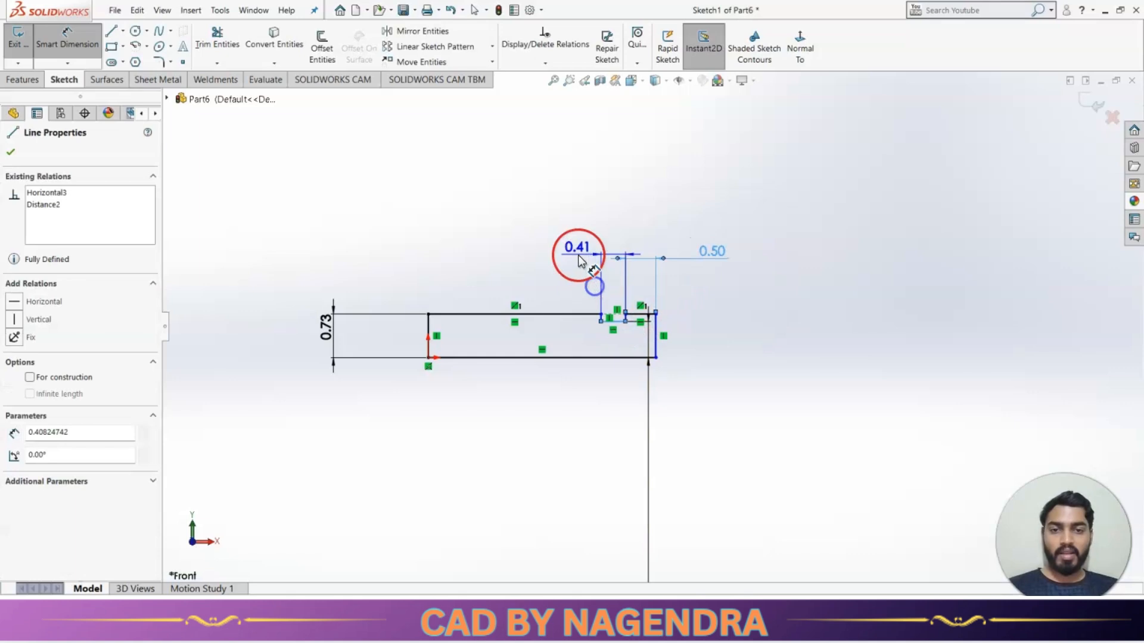
{"action": "left_click", "coordinate": [579, 255]}
{"action": "type", "text": "0.18"}
{"action": "key", "text": "Return"}
{"action": "left_click", "coordinate": [723, 333]}
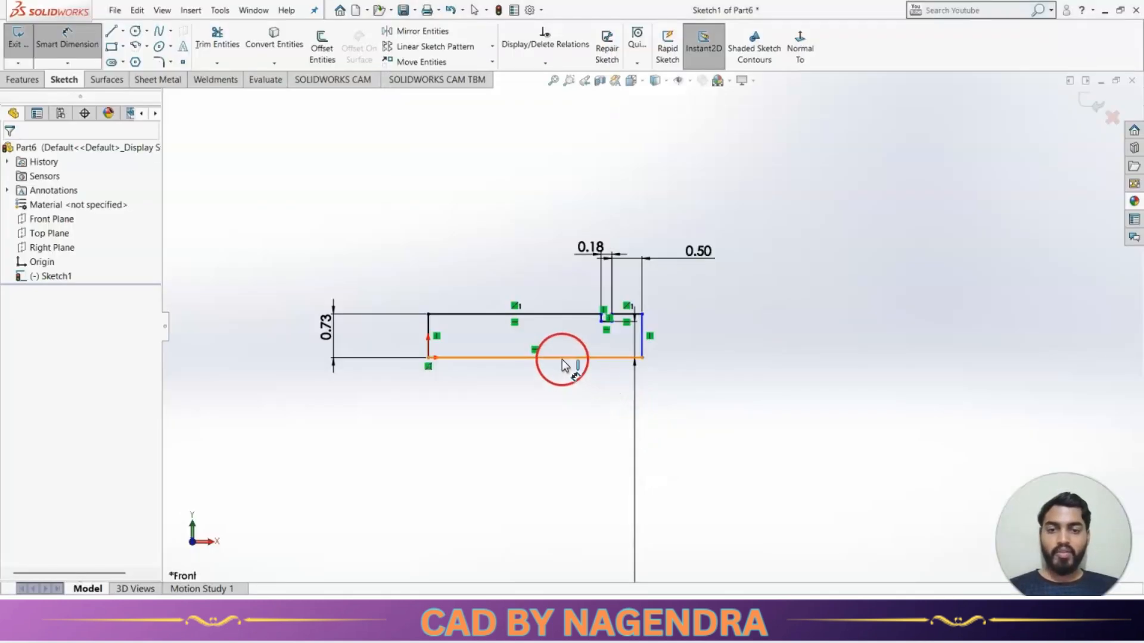
Step: Set the profile's overall length along the base line to 24 mm and exit the sketch
{"action": "left_click", "coordinate": [563, 360]}
{"action": "left_click", "coordinate": [557, 408]}
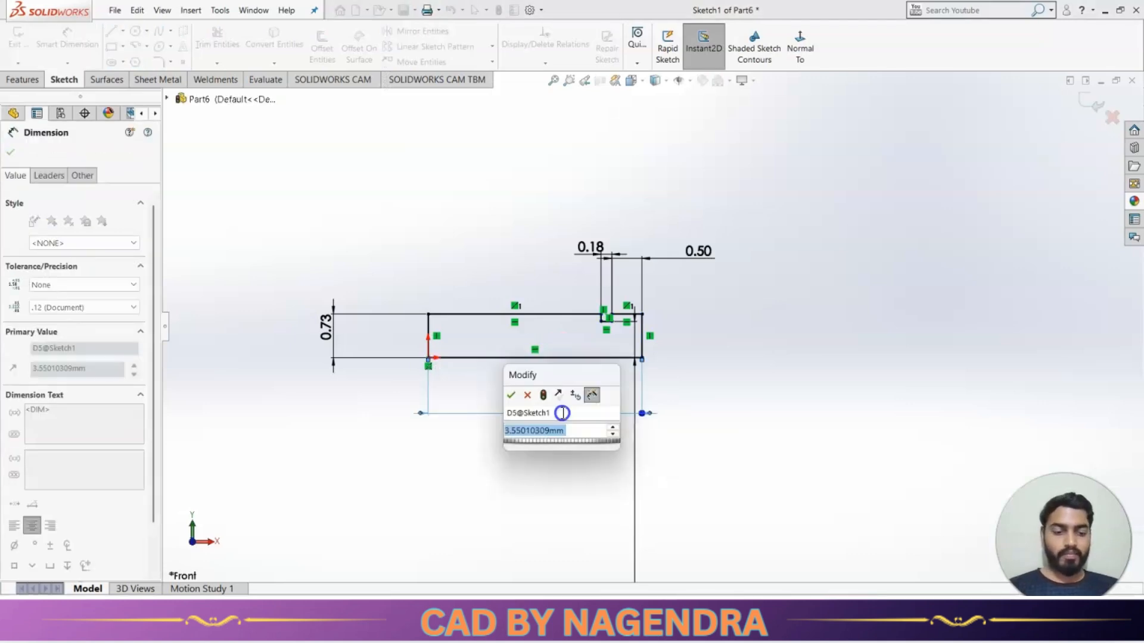
{"action": "type", "text": "24"}
{"action": "key", "text": "Return"}
{"action": "scroll", "coordinate": [794, 336], "scroll_direction": "up", "scroll_amount": 7}
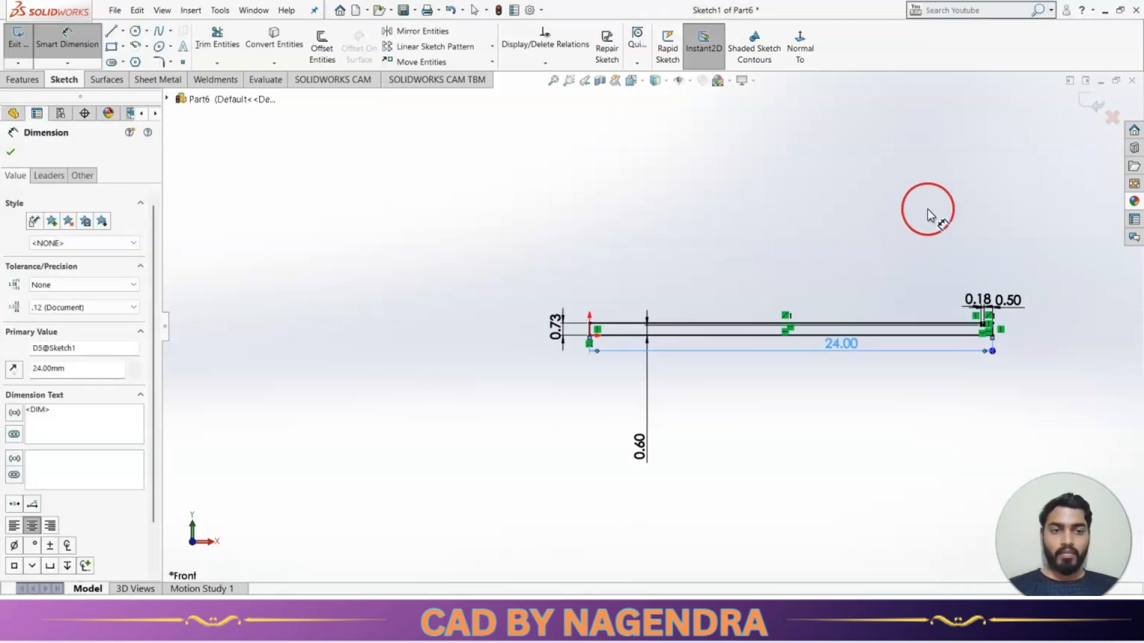
{"action": "left_click", "coordinate": [1090, 103]}
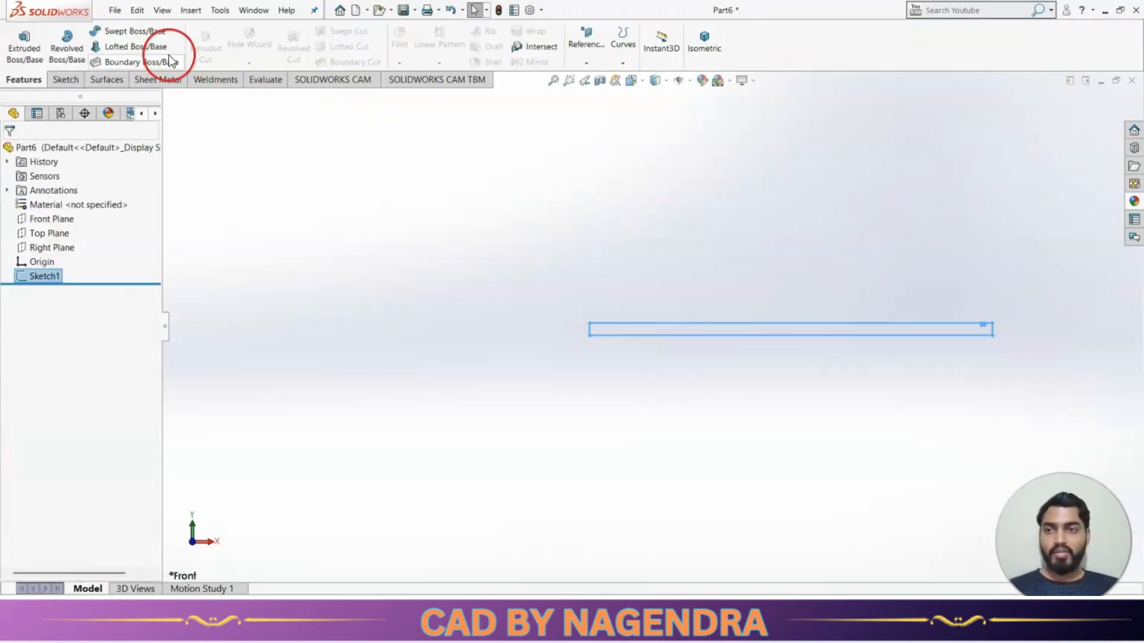
Step: Revolve the profile 360 degrees about its long base line to form the grooved shaft
{"action": "left_click", "coordinate": [68, 44]}
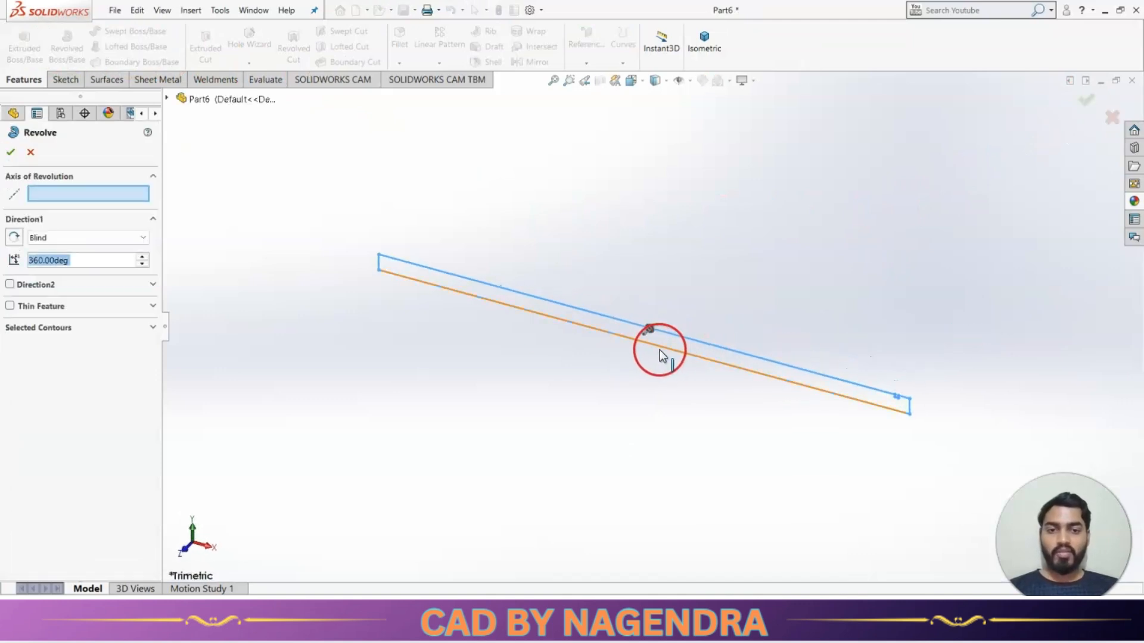
{"action": "left_click", "coordinate": [660, 349]}
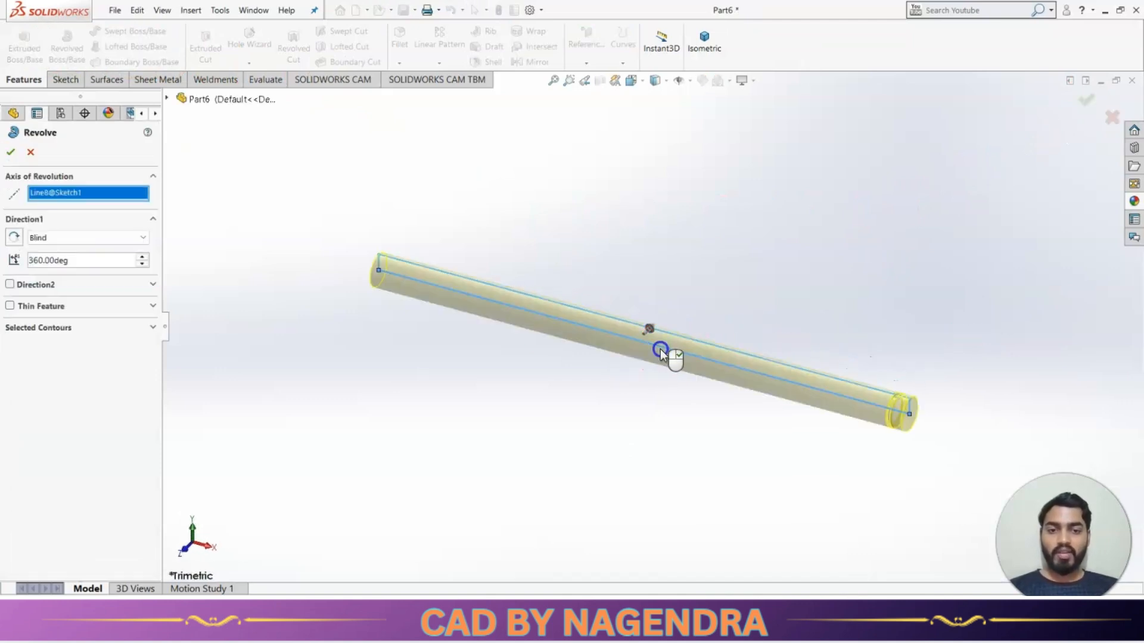
{"action": "left_click", "coordinate": [14, 152]}
Step: Apply a light purple colour appearance to the whole shaft part
{"action": "right_click", "coordinate": [102, 148]}
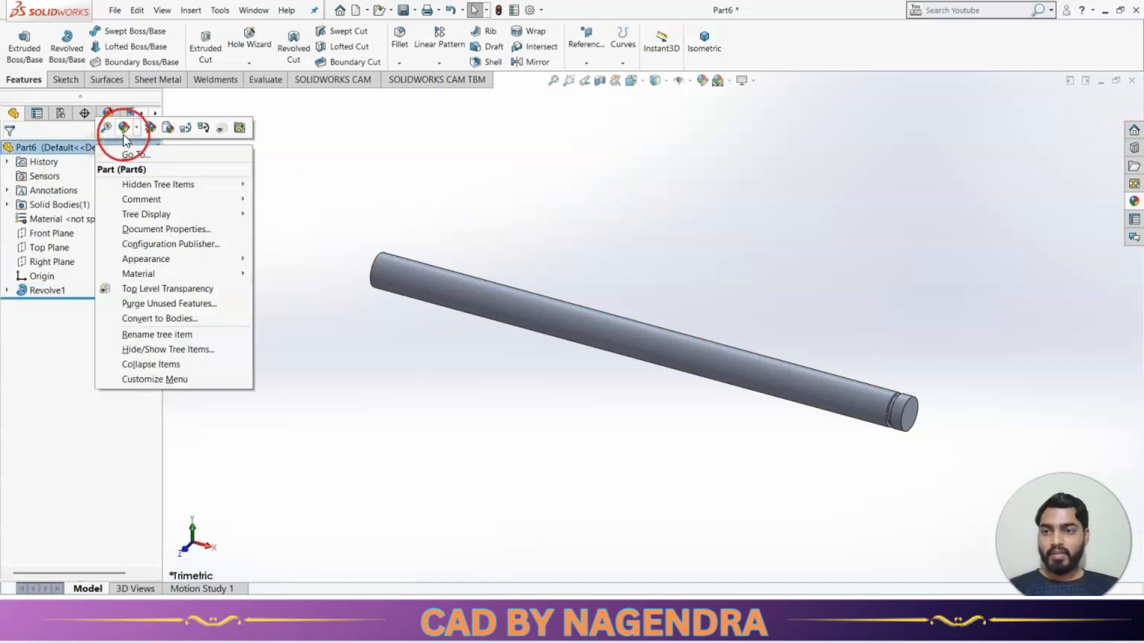
{"action": "left_click", "coordinate": [140, 156]}
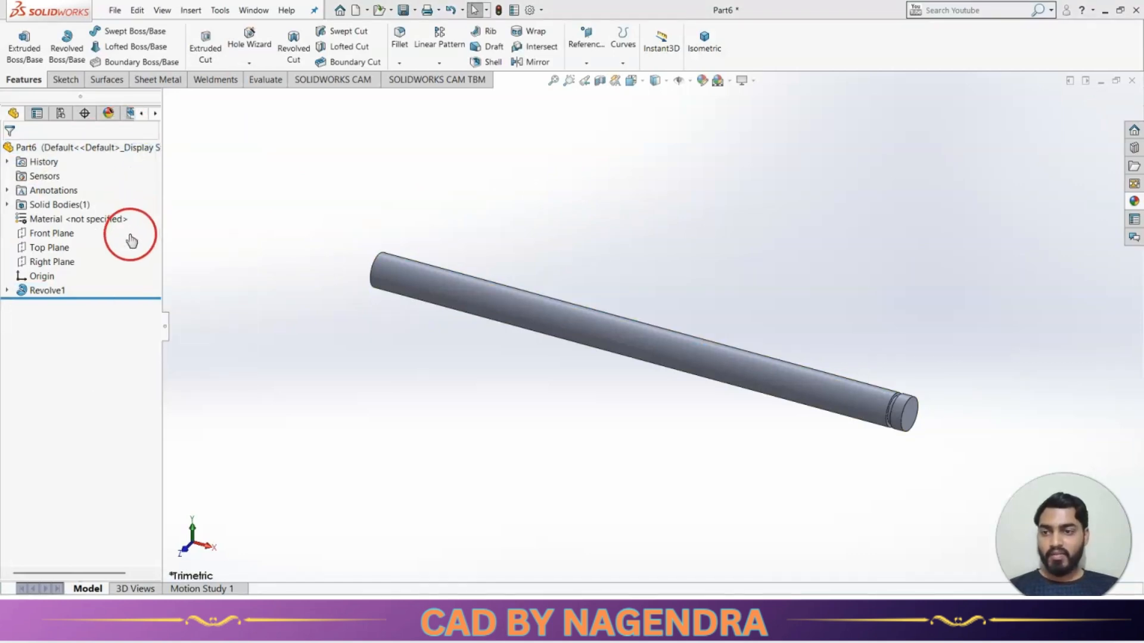
{"action": "left_click", "coordinate": [103, 462]}
{"action": "left_click", "coordinate": [102, 508]}
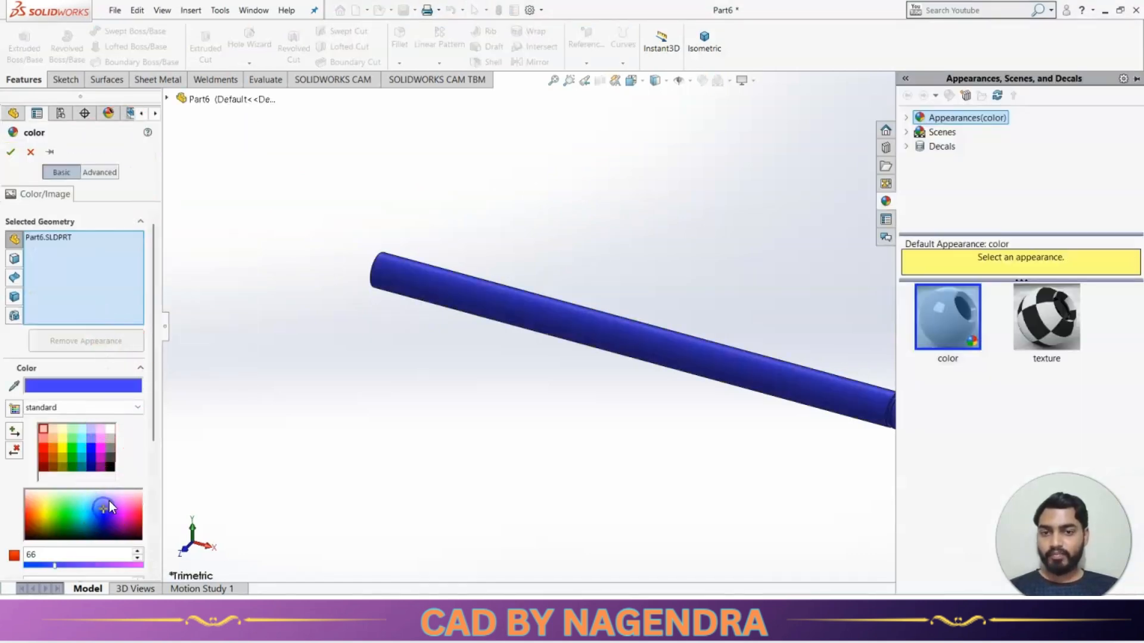
{"action": "left_click", "coordinate": [112, 503]}
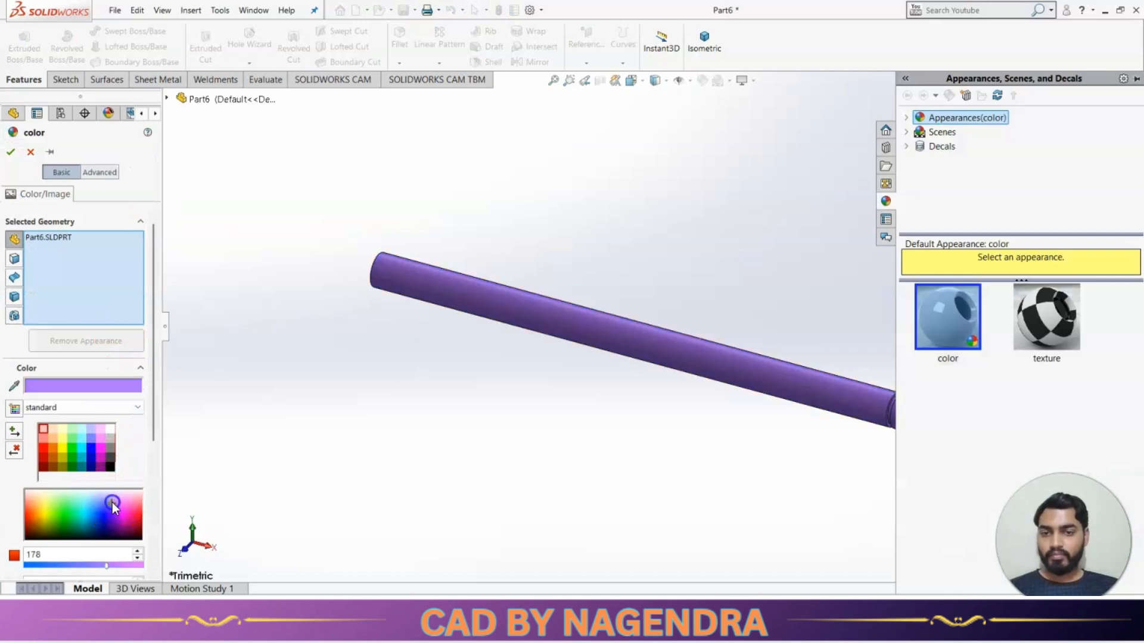
{"action": "left_click", "coordinate": [14, 152]}
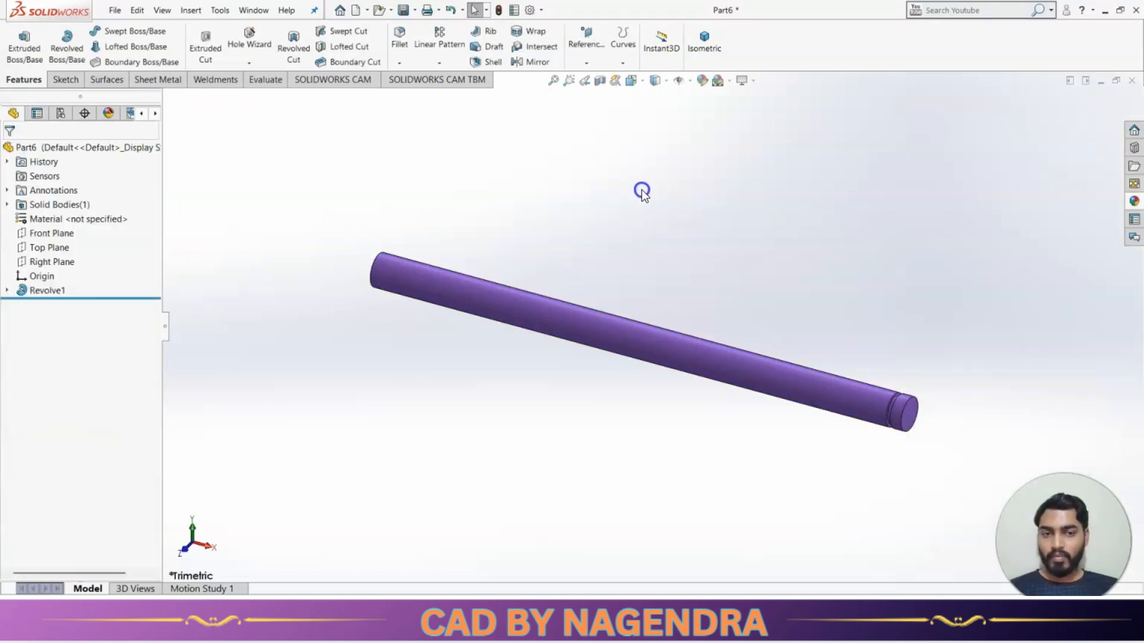
Step: Save the part as SHAFT in the MBA folder and close the document
{"action": "left_click", "coordinate": [403, 12]}
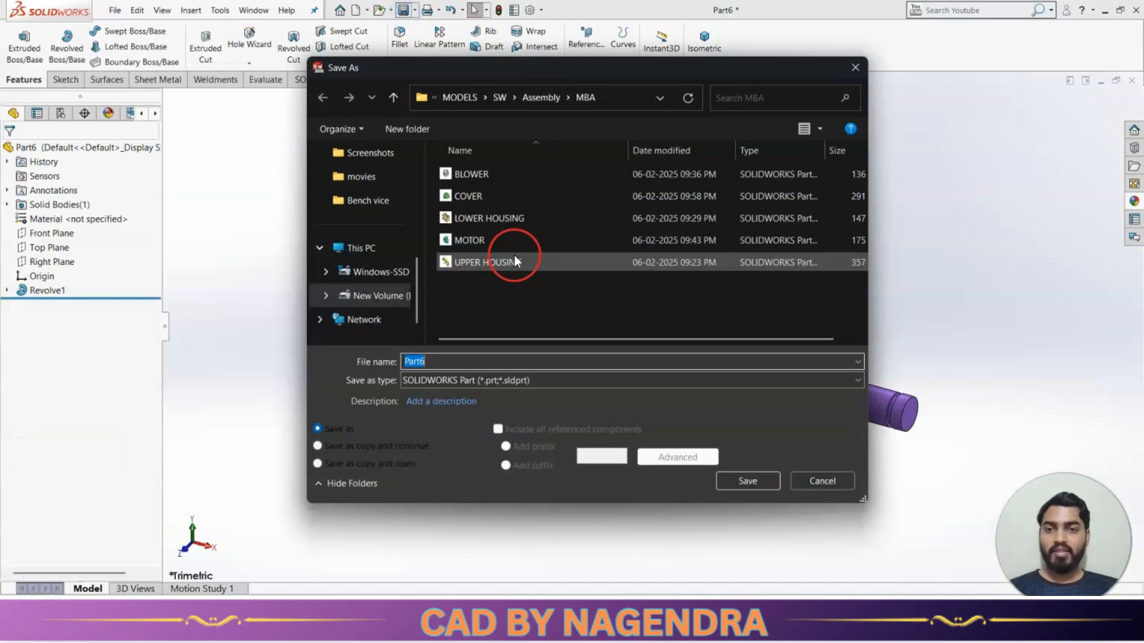
{"action": "type", "text": "SHAFT"}
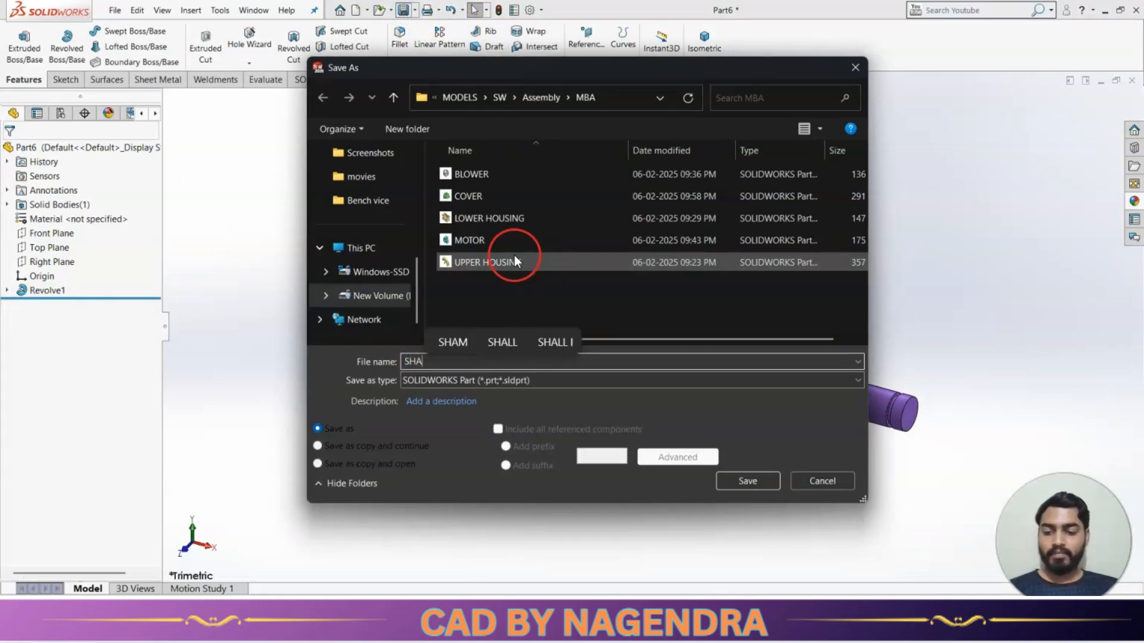
{"action": "left_click", "coordinate": [758, 481]}
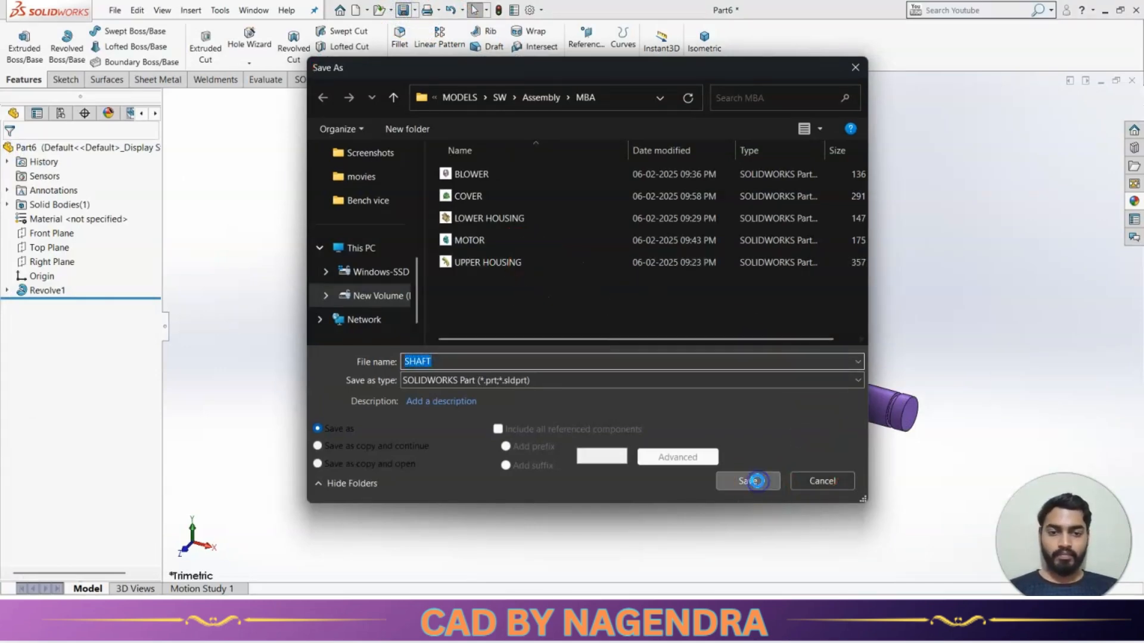
{"action": "left_click", "coordinate": [1133, 82]}
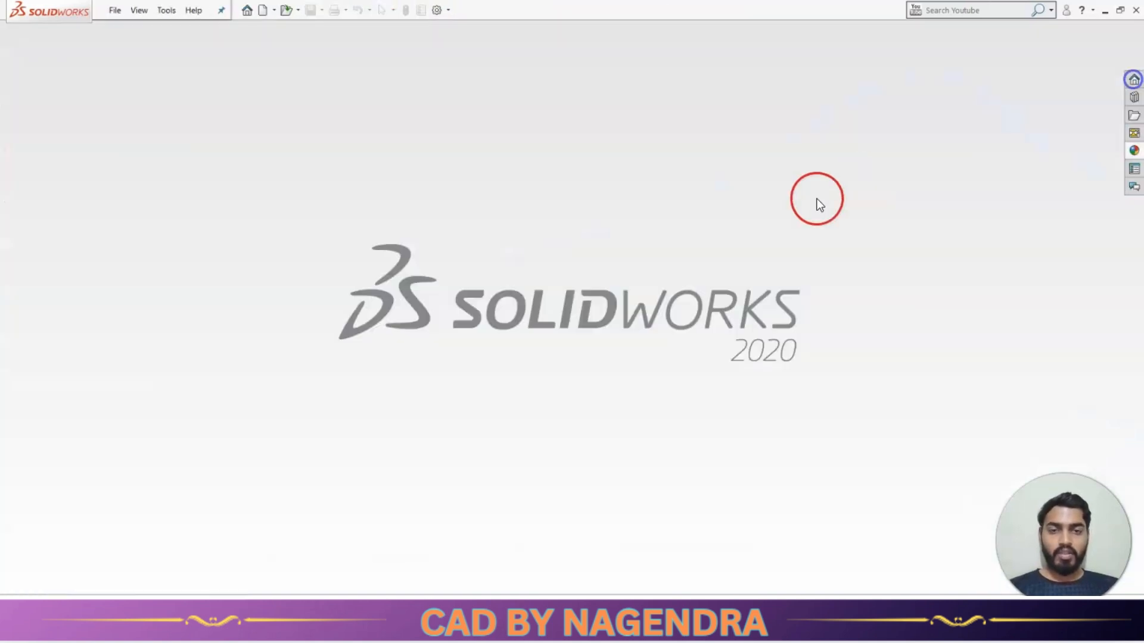
Step: Switch to the reference drawings in the image viewer and page back through the preceding sheets
{"action": "key", "text": "alt+Tab"}
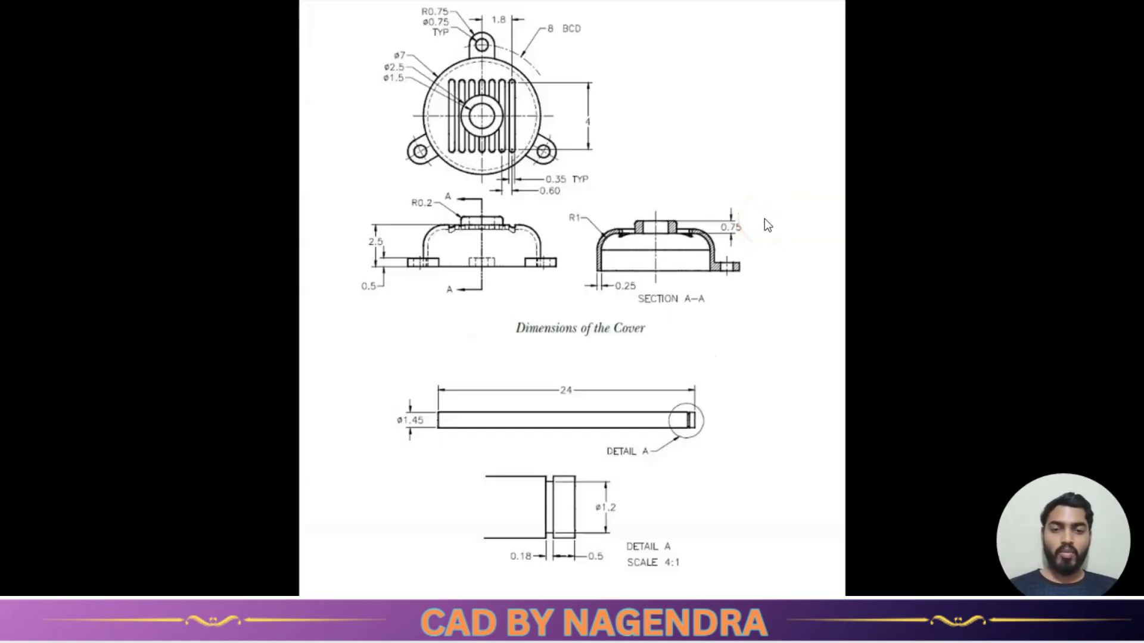
{"action": "key", "text": "Left"}
{"action": "key", "text": "Left"}
{"action": "key", "text": "Left"}
{"action": "key", "text": "Left"}
{"action": "key", "text": "Left"}
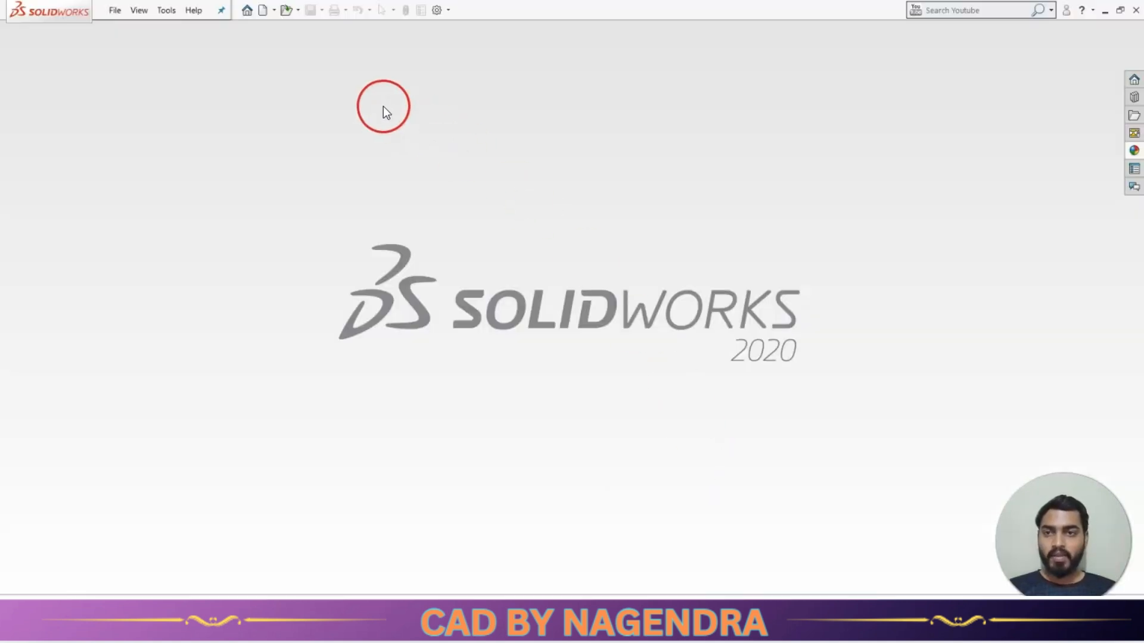
Step: Create a new assembly in SOLIDWORKS and choose LOWER HOUSING from the MBA folder as its first component
{"action": "left_click", "coordinate": [263, 10]}
{"action": "left_click", "coordinate": [569, 198]}
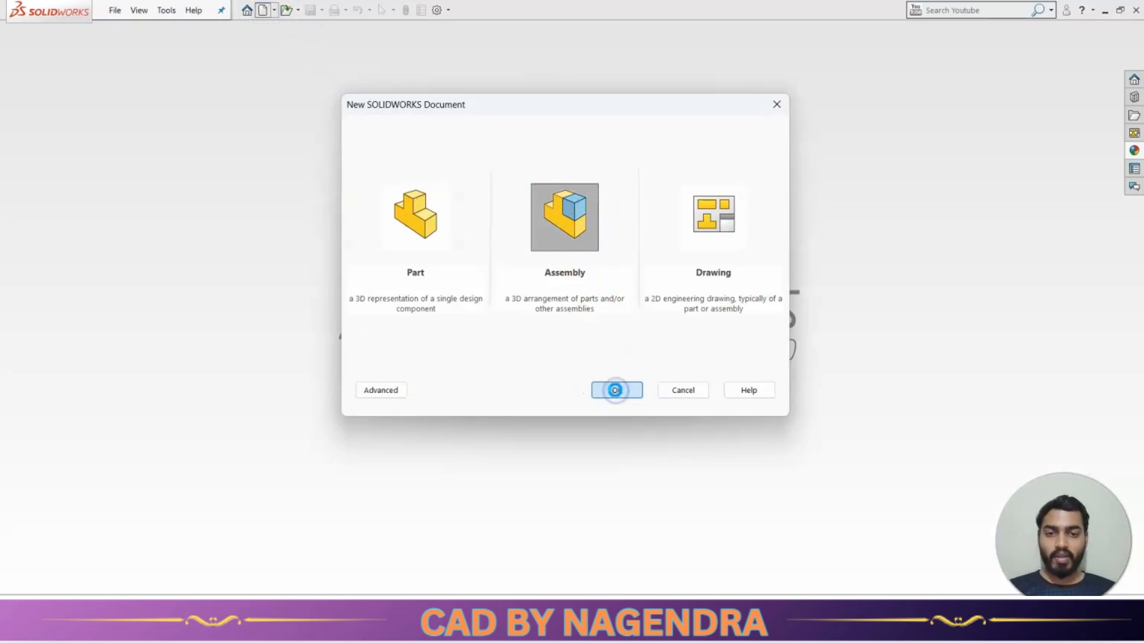
{"action": "left_click", "coordinate": [615, 391]}
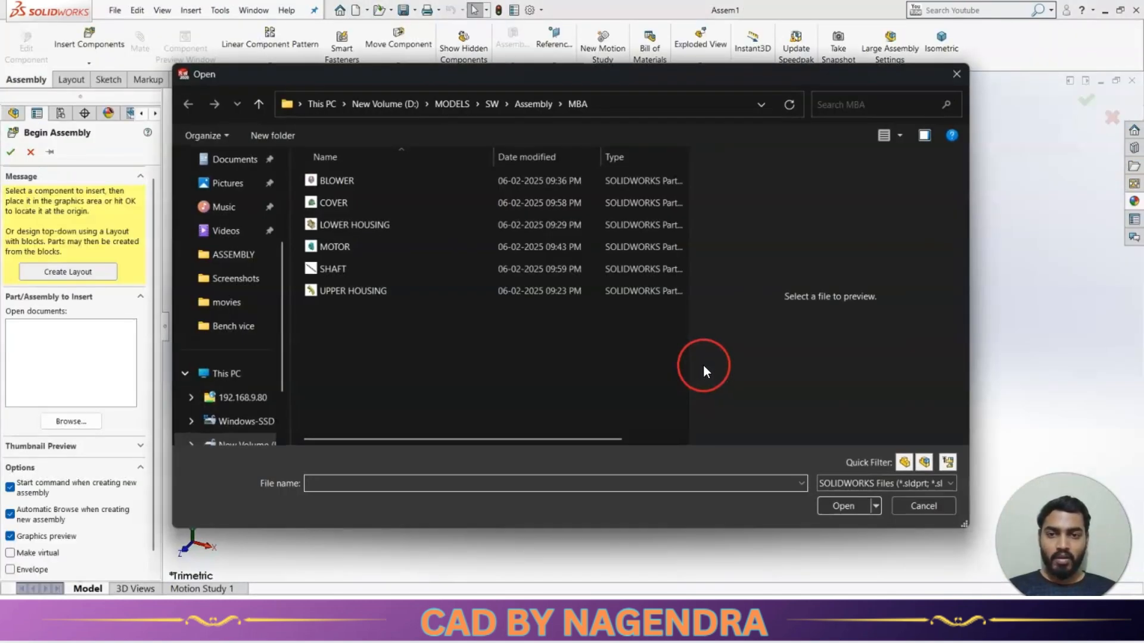
{"action": "left_click", "coordinate": [359, 233]}
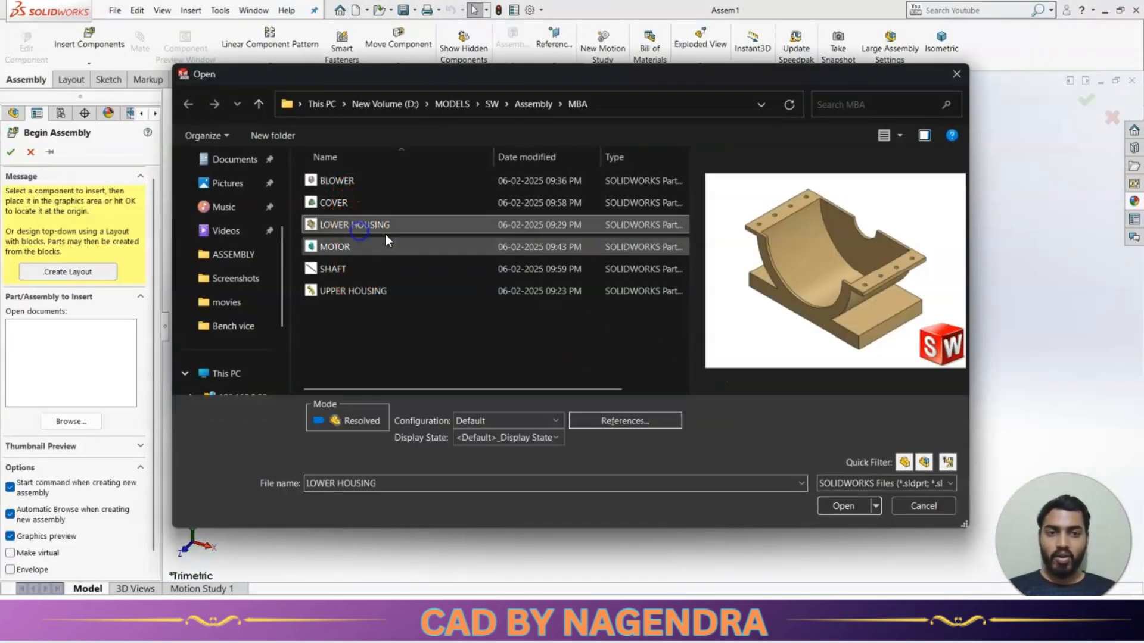
{"action": "left_click", "coordinate": [392, 180]}
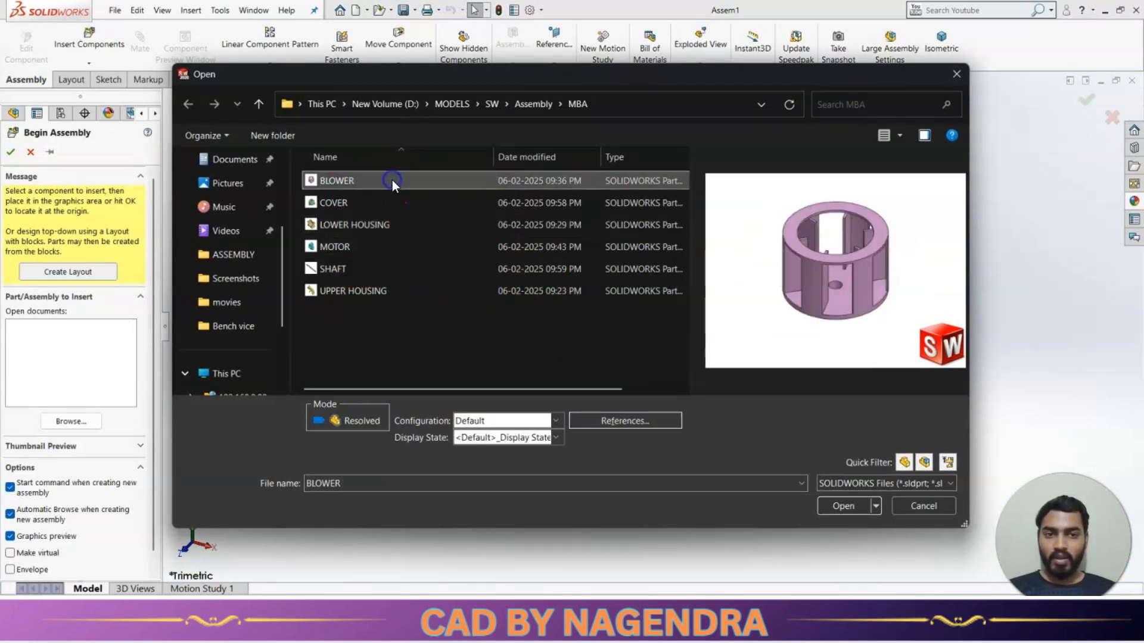
{"action": "left_click", "coordinate": [356, 248]}
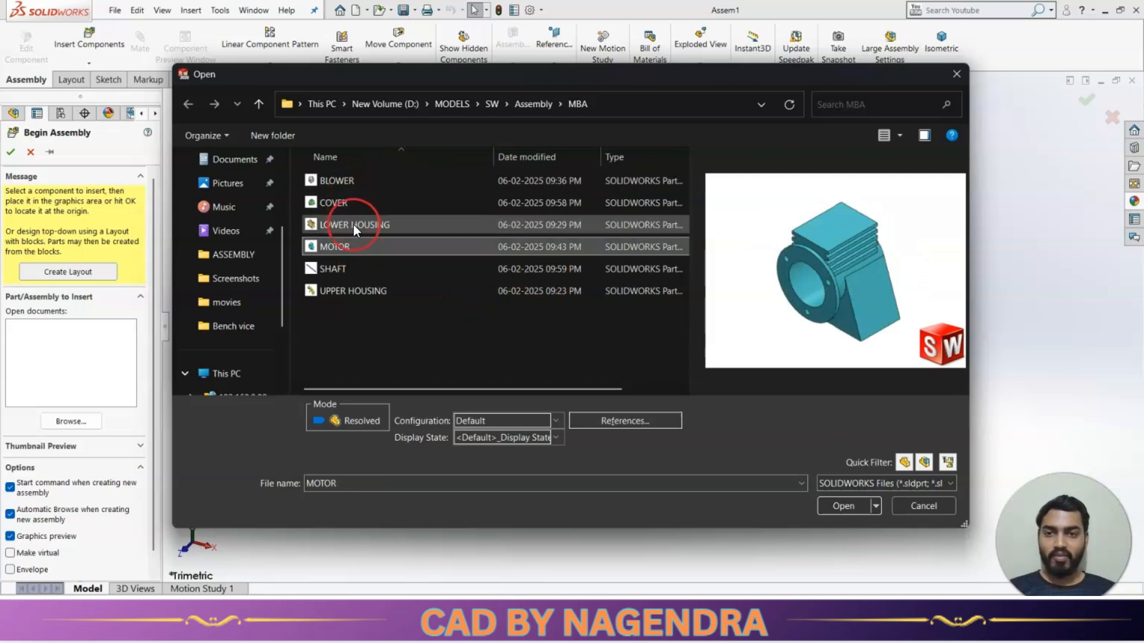
{"action": "left_click", "coordinate": [354, 224]}
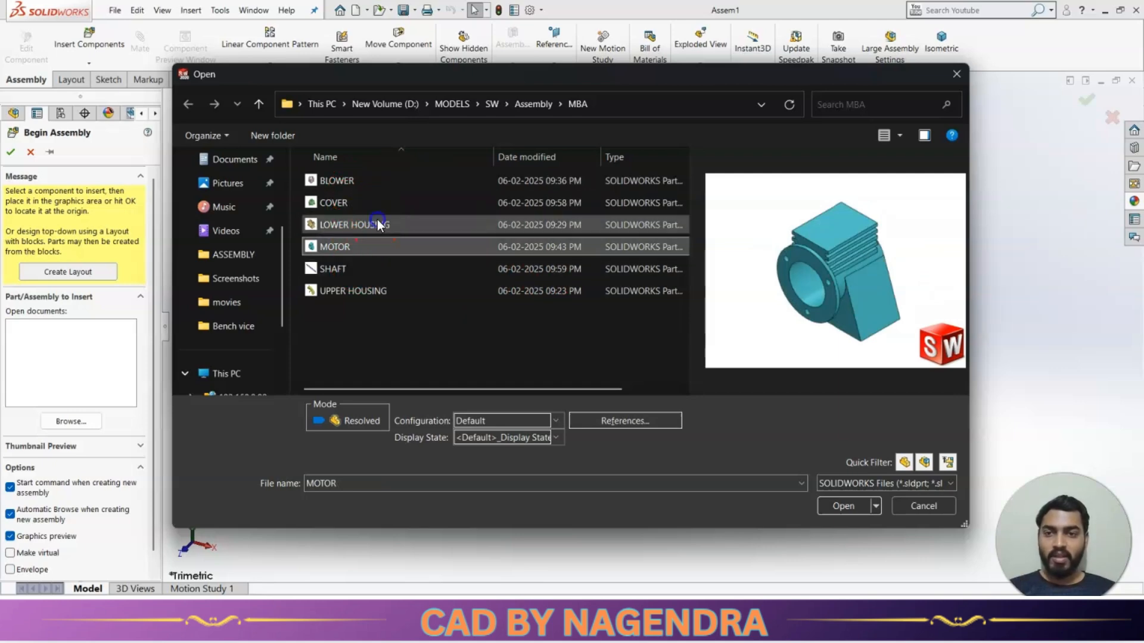
{"action": "left_click", "coordinate": [841, 506]}
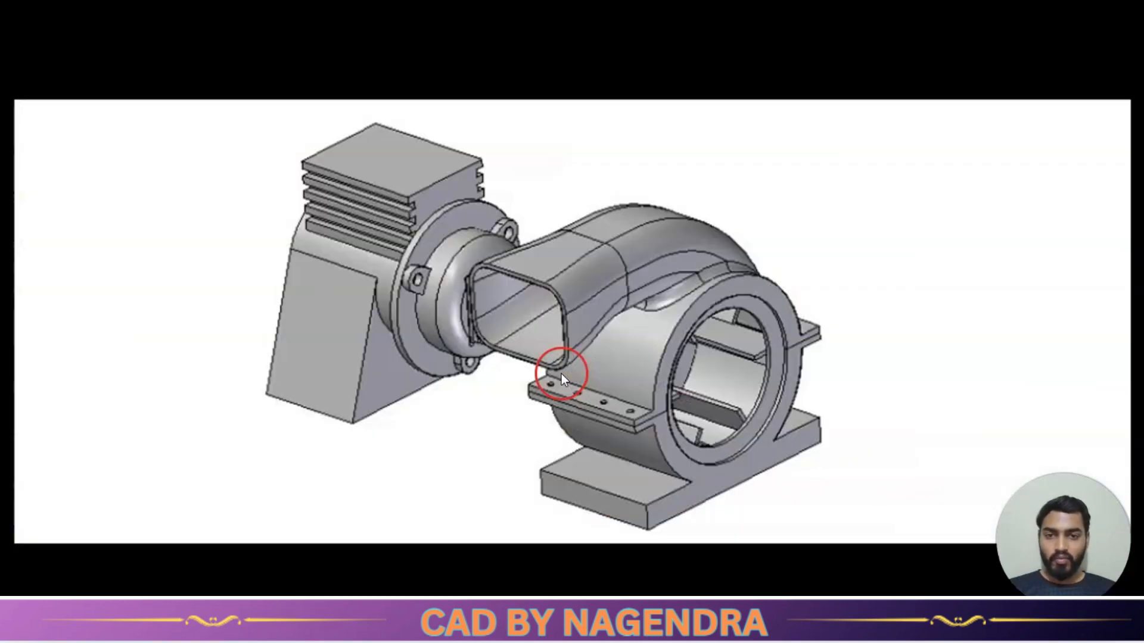
Step: Rotate the lower housing in 90-degree increments about Z and Y to match the reference picture's orientation, and place it in the assembly
{"action": "key", "text": "alt+Tab"}
{"action": "left_click", "coordinate": [336, 553]}
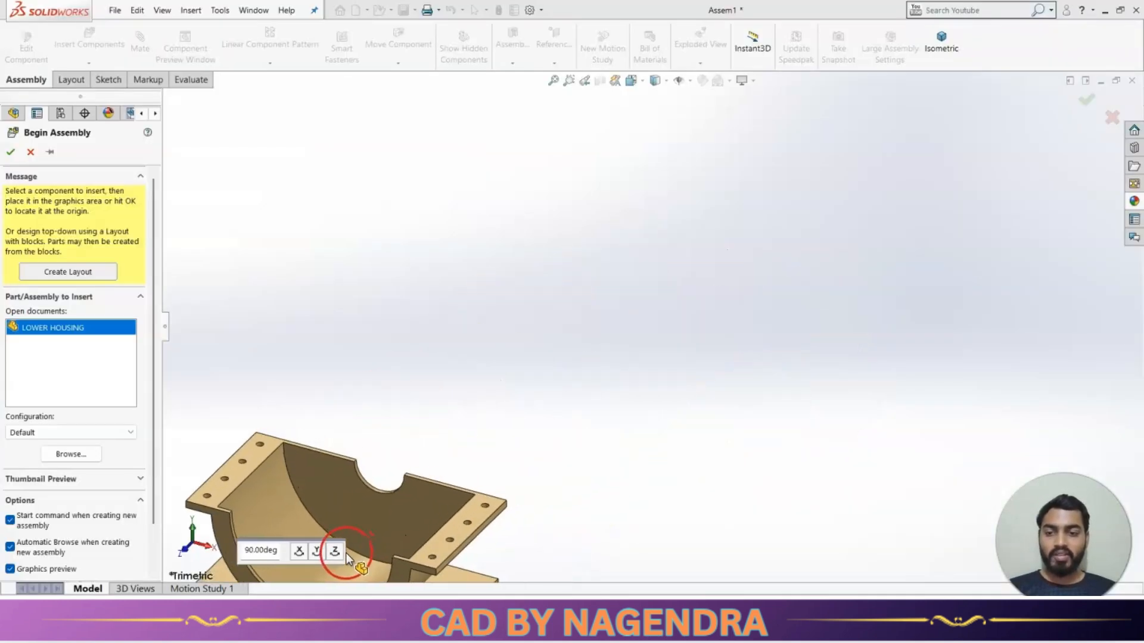
{"action": "left_click", "coordinate": [335, 553]}
{"action": "left_click", "coordinate": [335, 553]}
{"action": "left_click", "coordinate": [336, 553]}
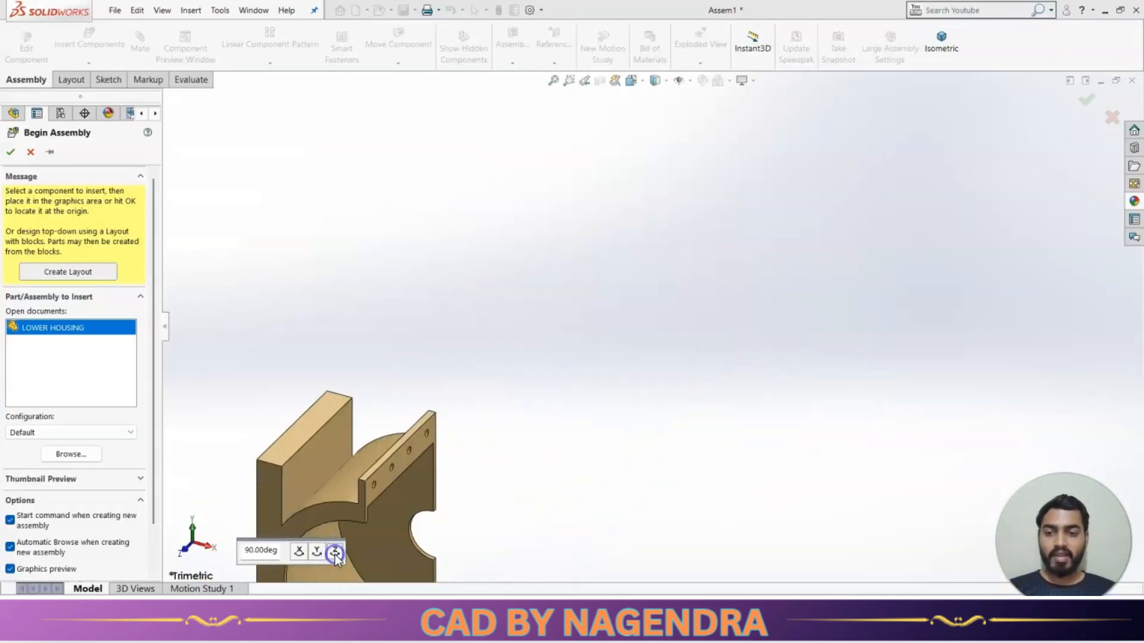
{"action": "left_click", "coordinate": [336, 553]}
{"action": "left_click", "coordinate": [315, 553]}
{"action": "left_click", "coordinate": [316, 553]}
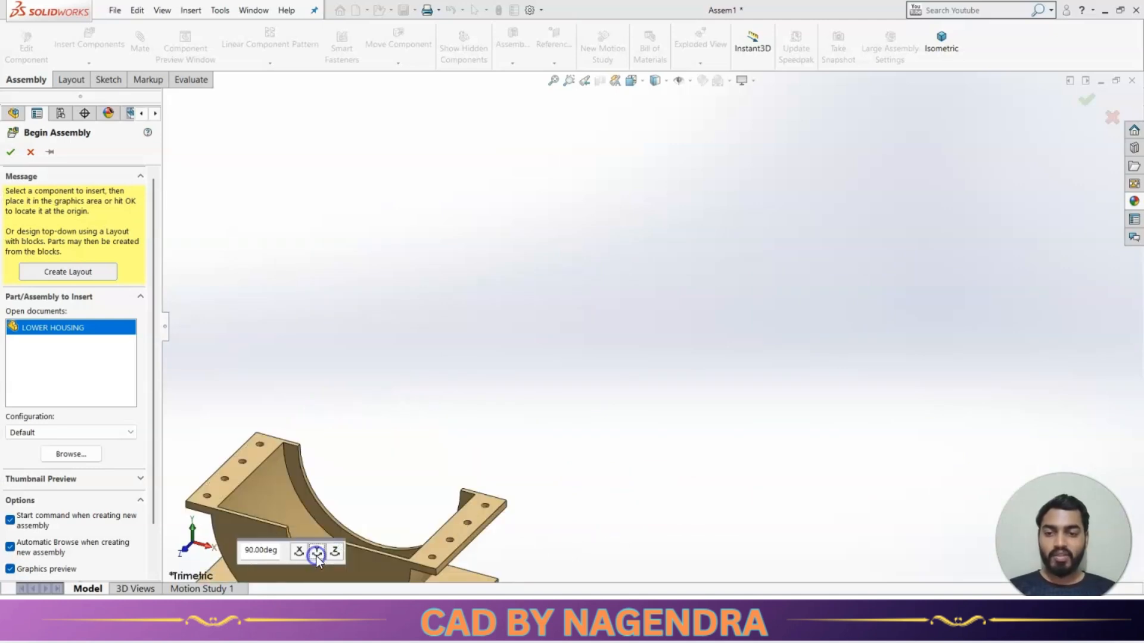
{"action": "left_click", "coordinate": [316, 556]}
{"action": "left_click", "coordinate": [316, 556]}
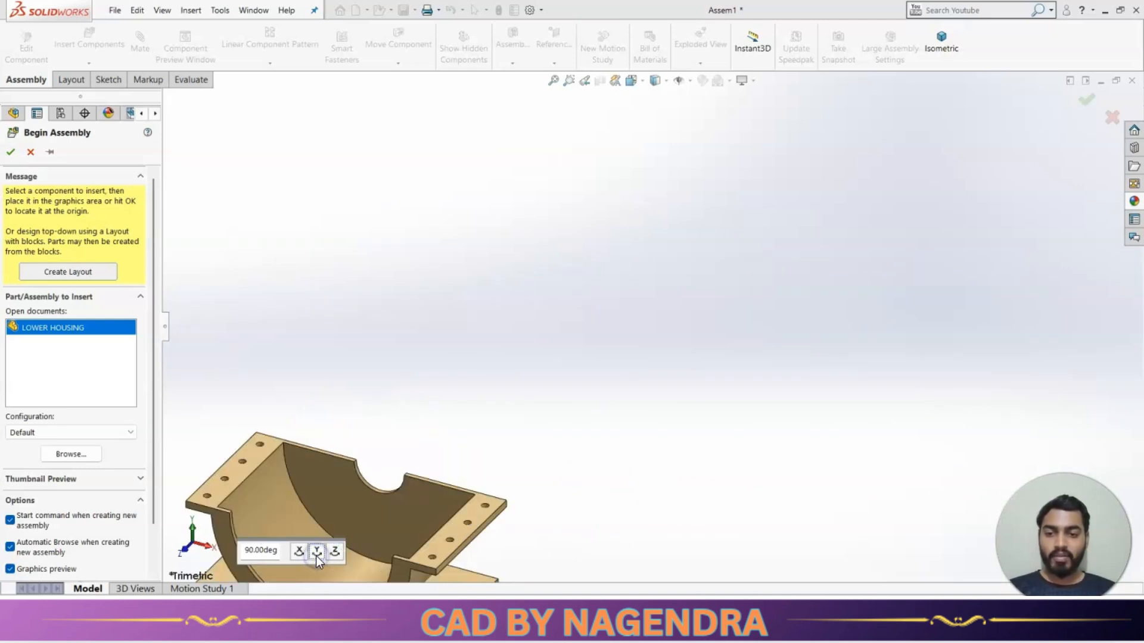
{"action": "left_click", "coordinate": [316, 556]}
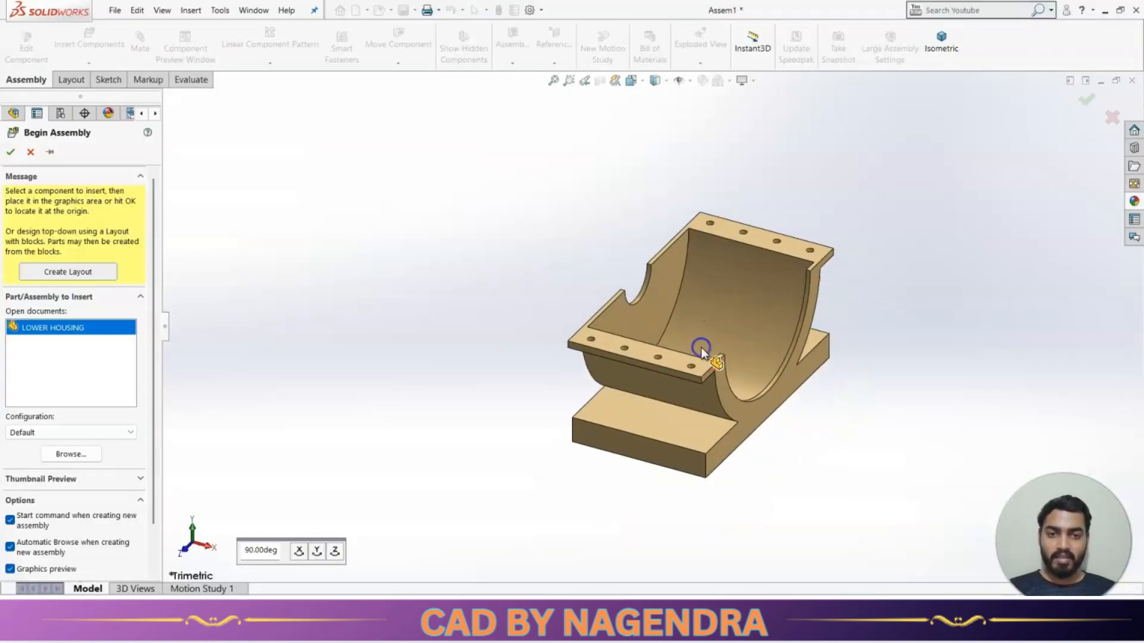
{"action": "left_click", "coordinate": [702, 348]}
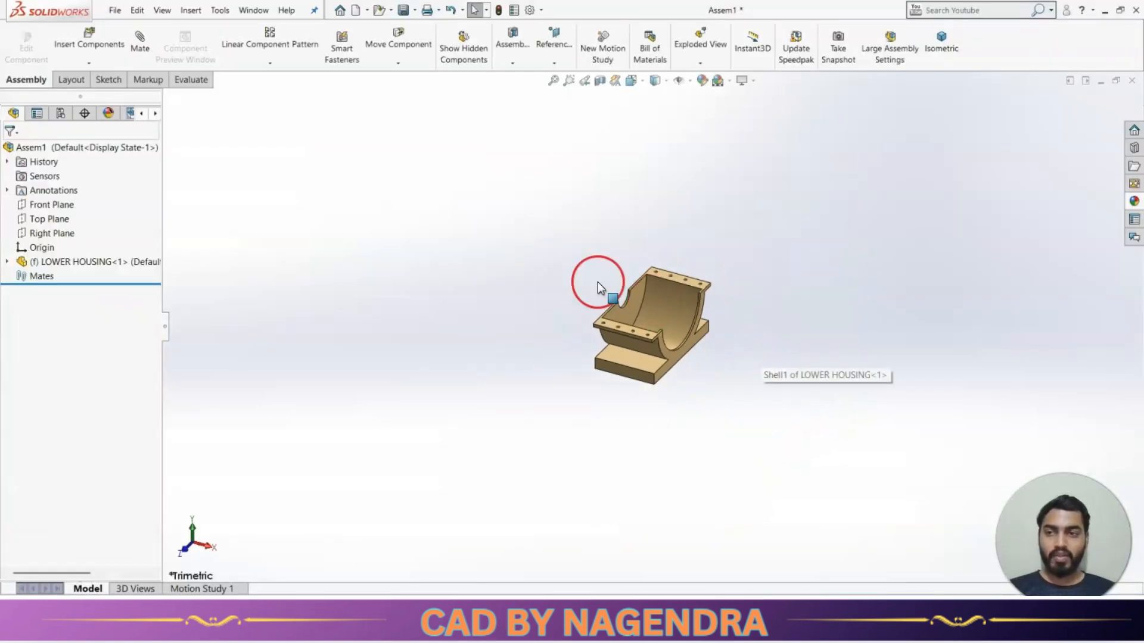
Step: Insert the BLOWER part from the MBA folder and place it beside the lower housing
{"action": "scroll", "coordinate": [588, 263], "scroll_direction": "down", "scroll_amount": 2}
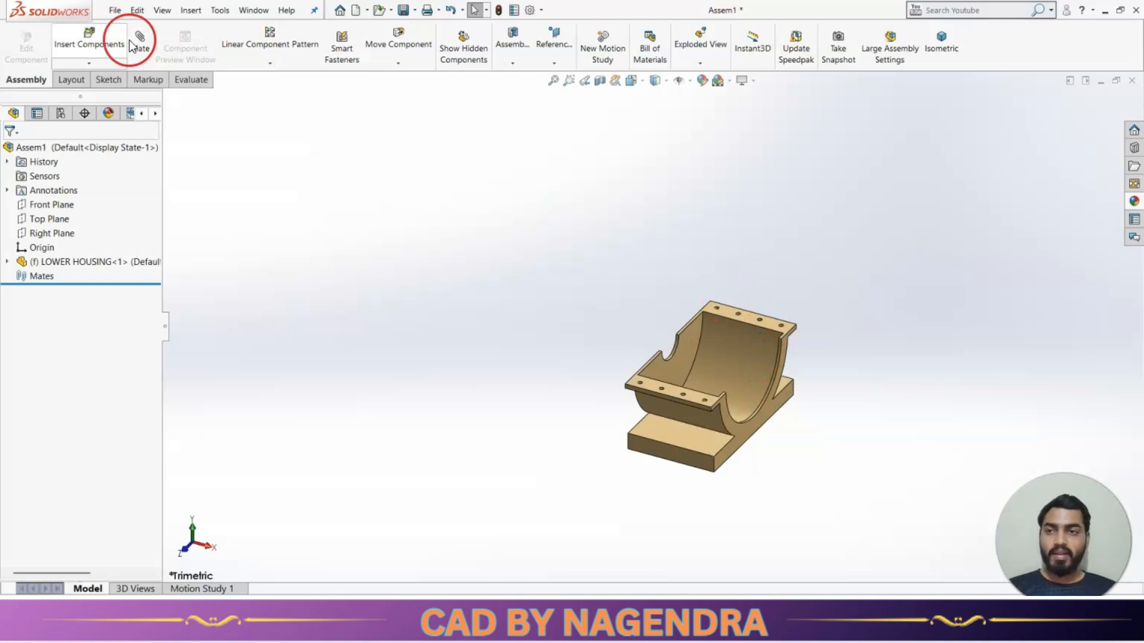
{"action": "left_click", "coordinate": [94, 47]}
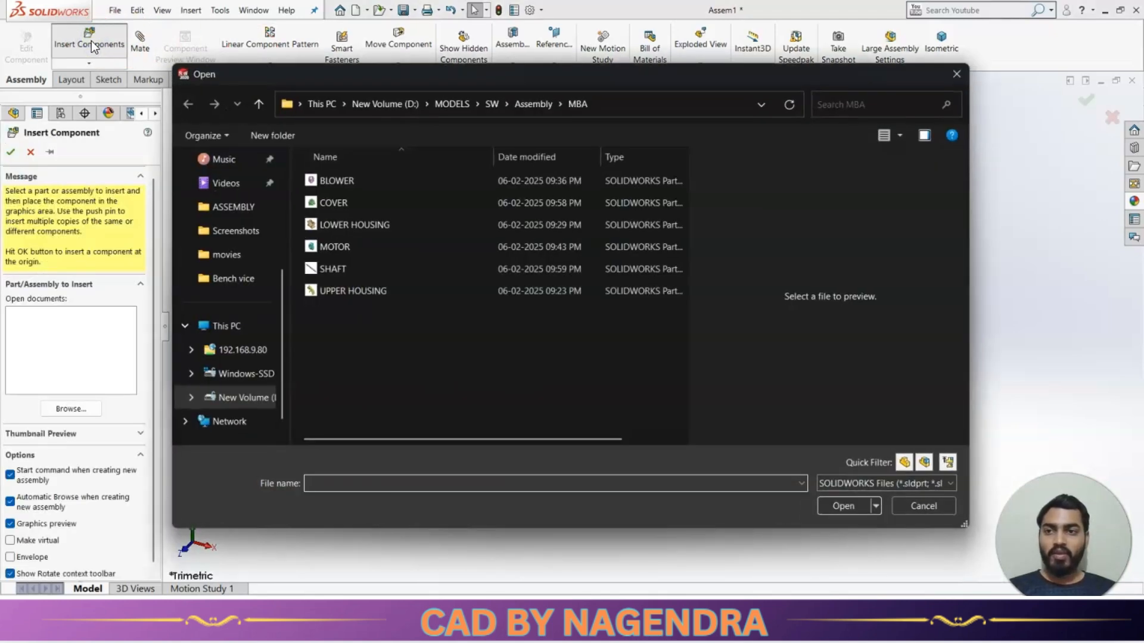
{"action": "left_click", "coordinate": [352, 181]}
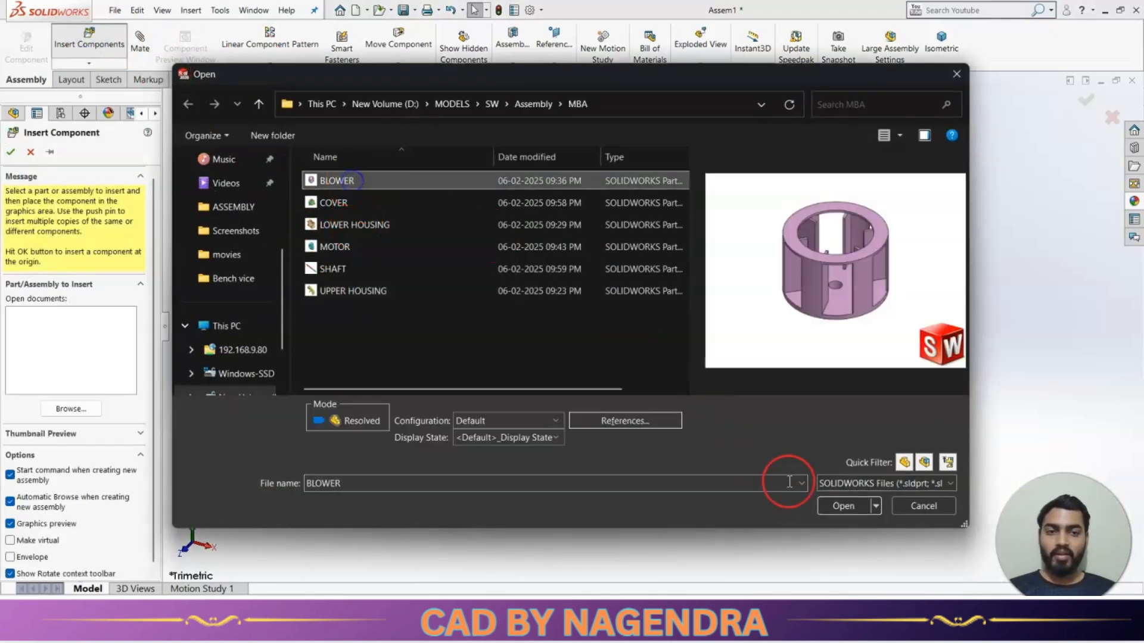
{"action": "left_click", "coordinate": [850, 506]}
{"action": "left_click", "coordinate": [827, 315]}
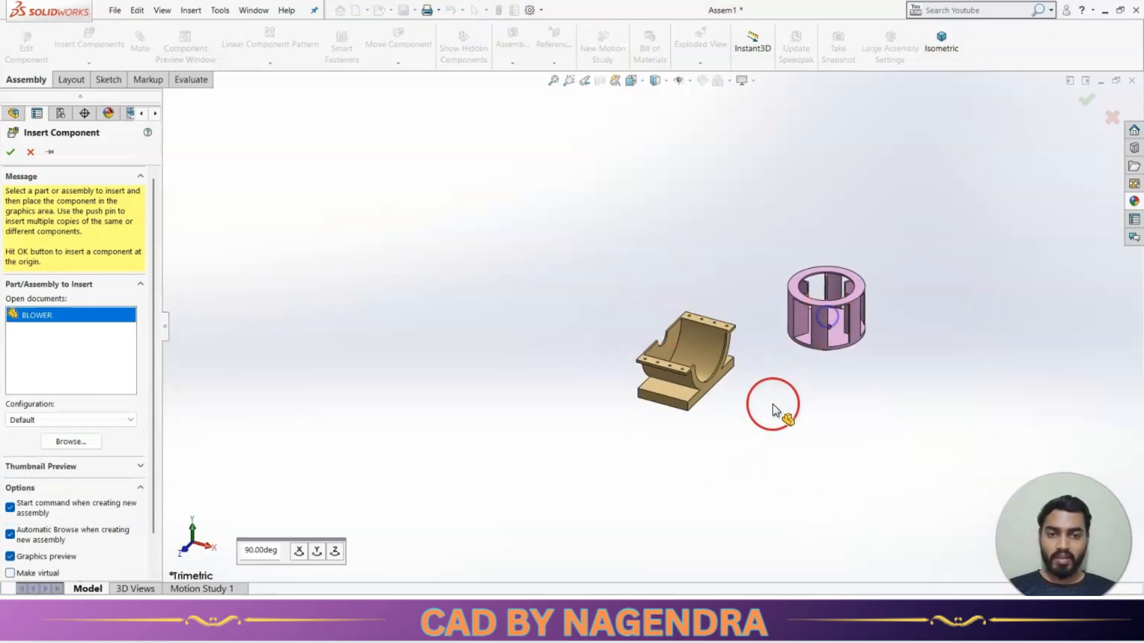
Step: Add a concentric mate between the blower's outer cylindrical face and the lower housing's curved inner face, with the mate alignment flipped
{"action": "left_click", "coordinate": [143, 58]}
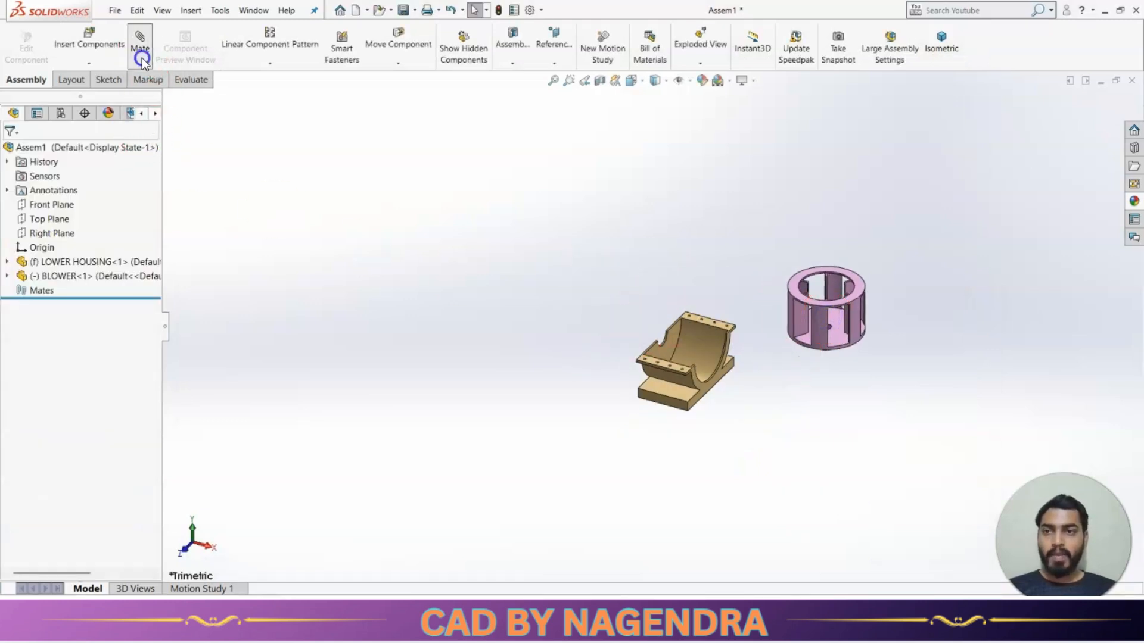
{"action": "scroll", "coordinate": [796, 368], "scroll_direction": "down", "scroll_amount": 2}
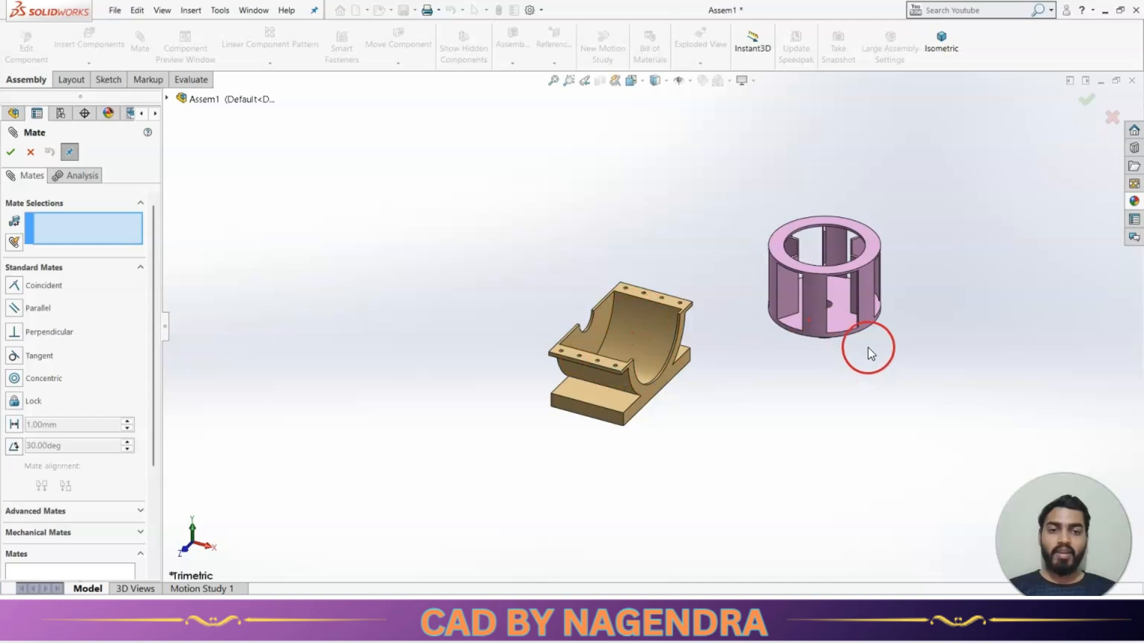
{"action": "left_click", "coordinate": [815, 302]}
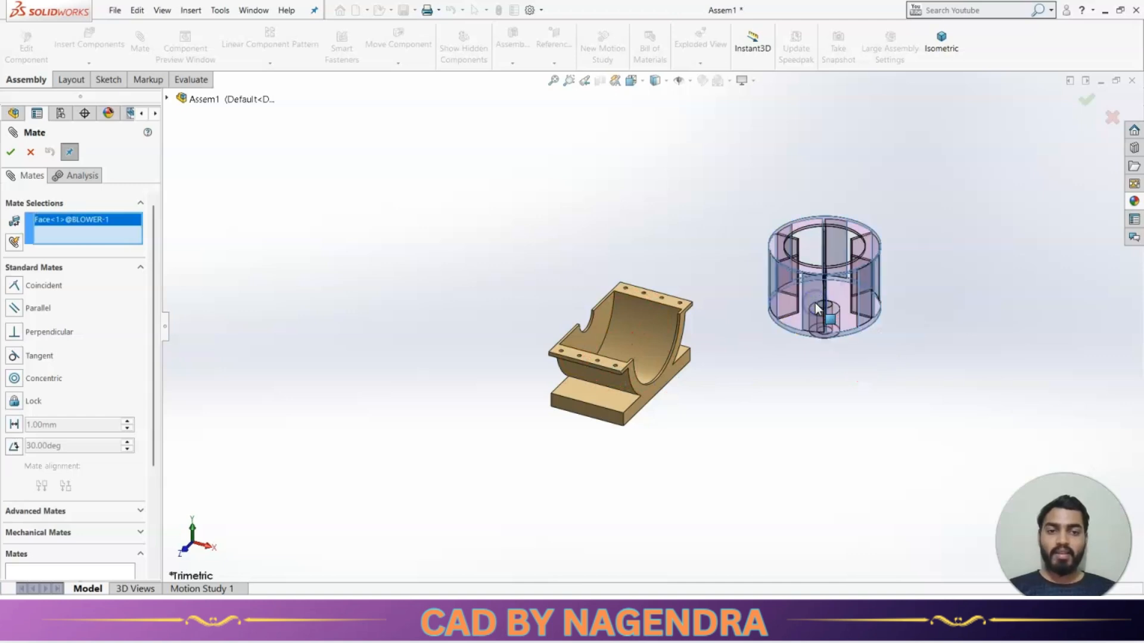
{"action": "left_click", "coordinate": [651, 330]}
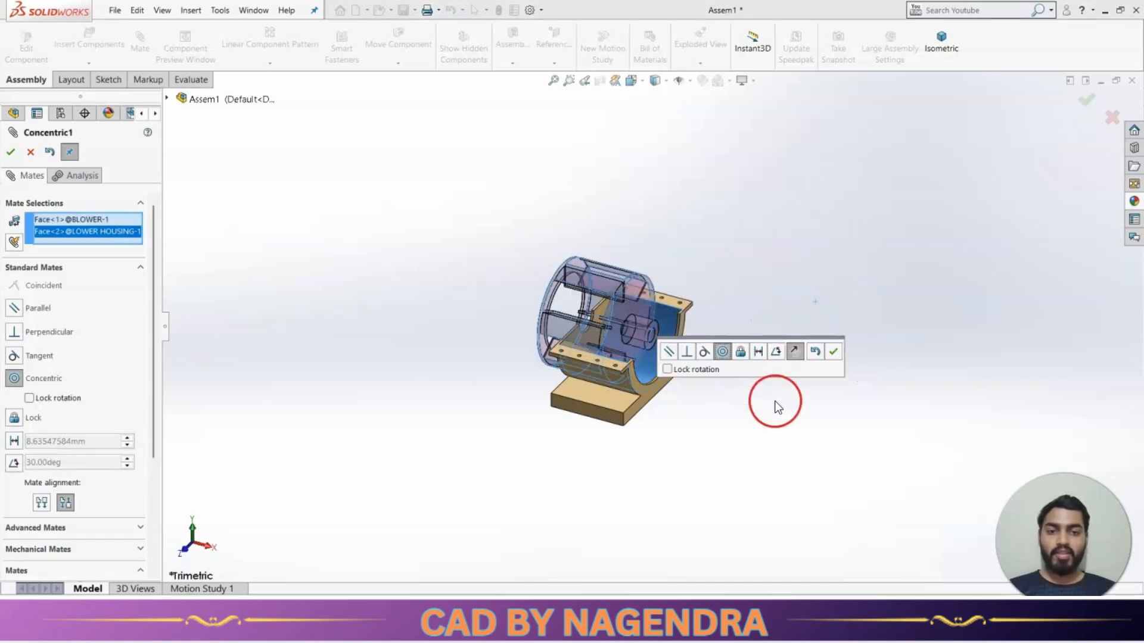
{"action": "left_click", "coordinate": [798, 352]}
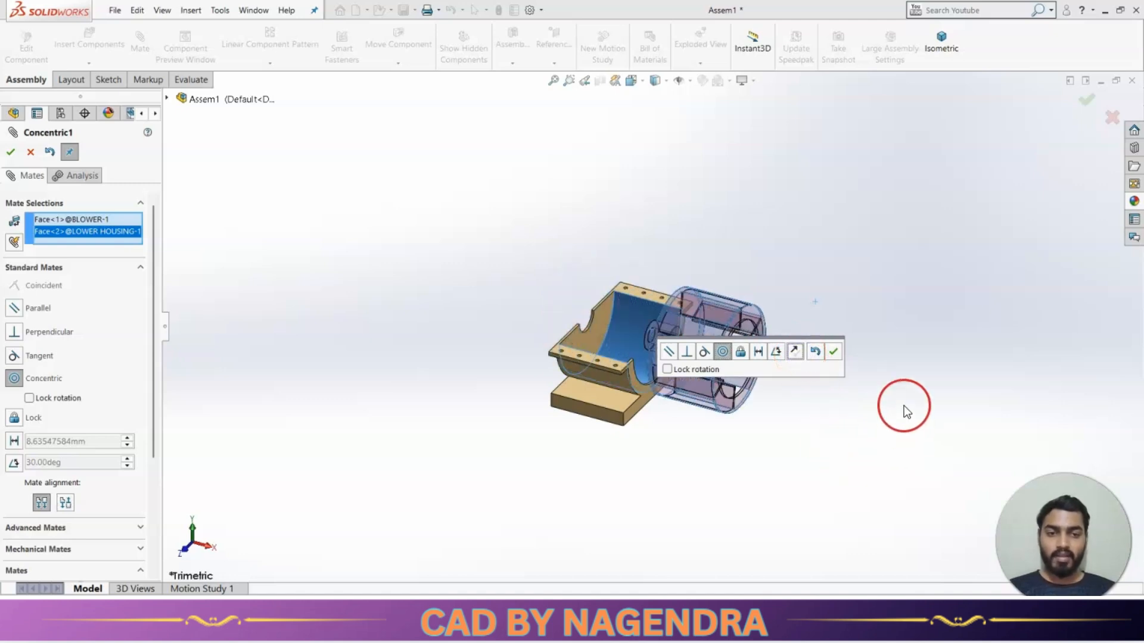
{"action": "left_click", "coordinate": [834, 351]}
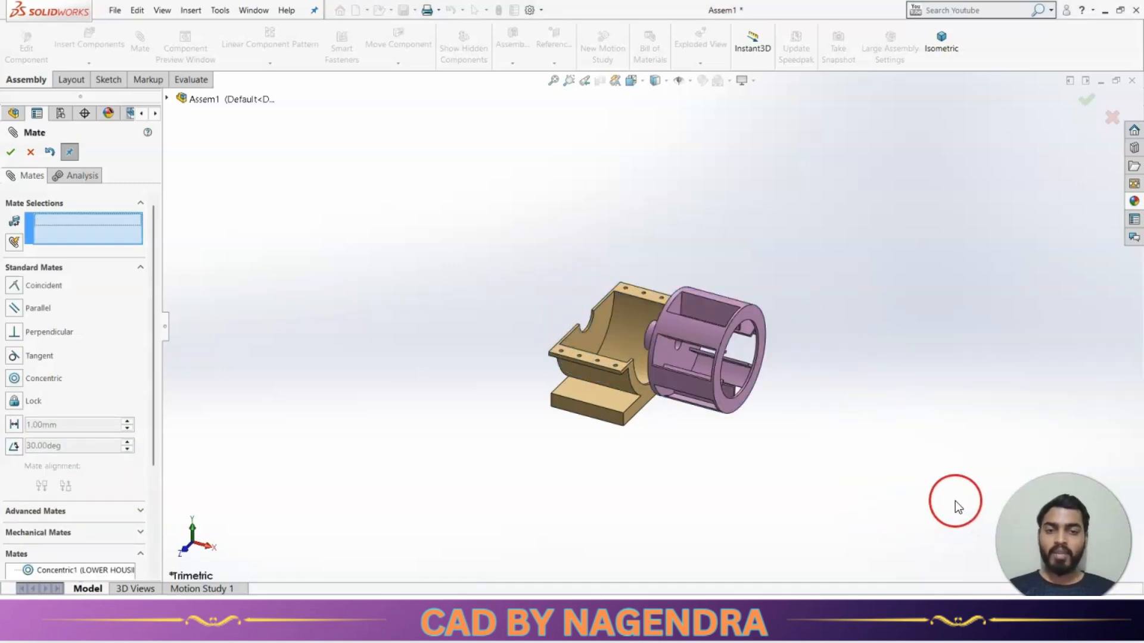
Step: Add a coincident mate between the blower's flat disc face on the hub side and the lower housing's inner end wall
{"action": "scroll", "coordinate": [678, 452], "scroll_direction": "down", "scroll_amount": 2}
{"action": "middle_click_drag", "start_coordinate": [678, 452], "coordinate": [759, 510]}
{"action": "left_click", "coordinate": [697, 241]}
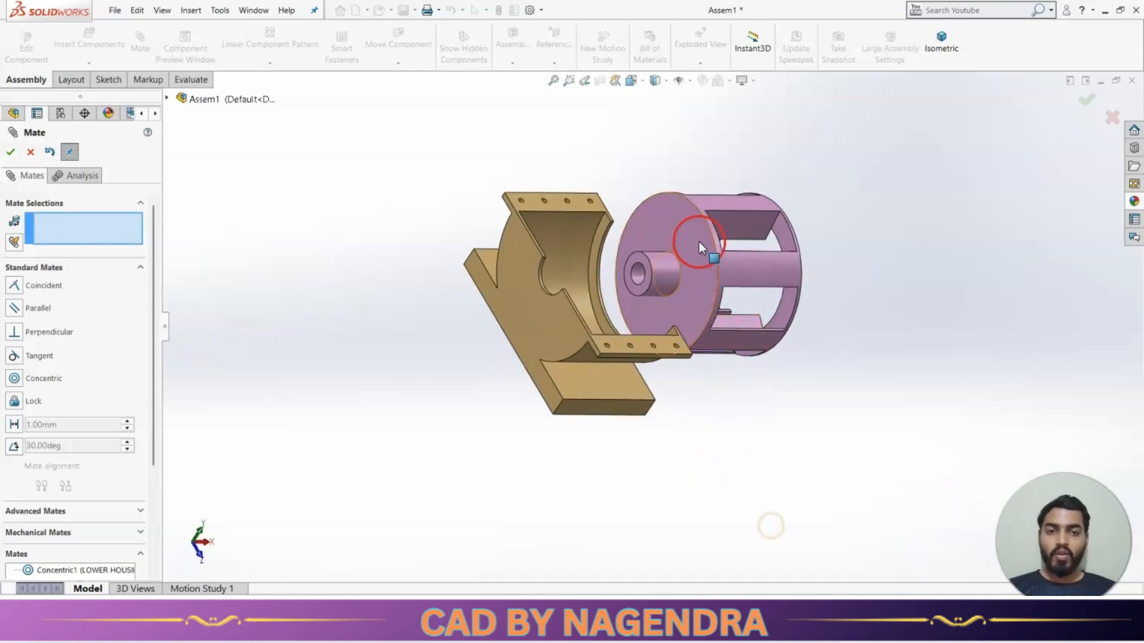
{"action": "middle_click_drag", "start_coordinate": [699, 244], "coordinate": [643, 393]}
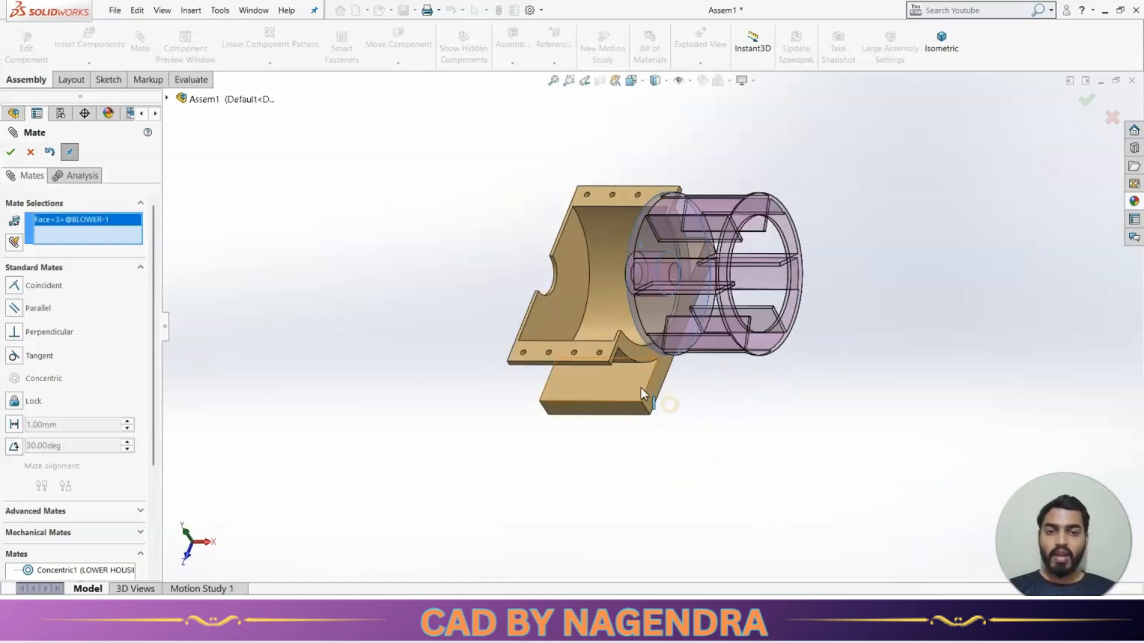
{"action": "left_click", "coordinate": [560, 309]}
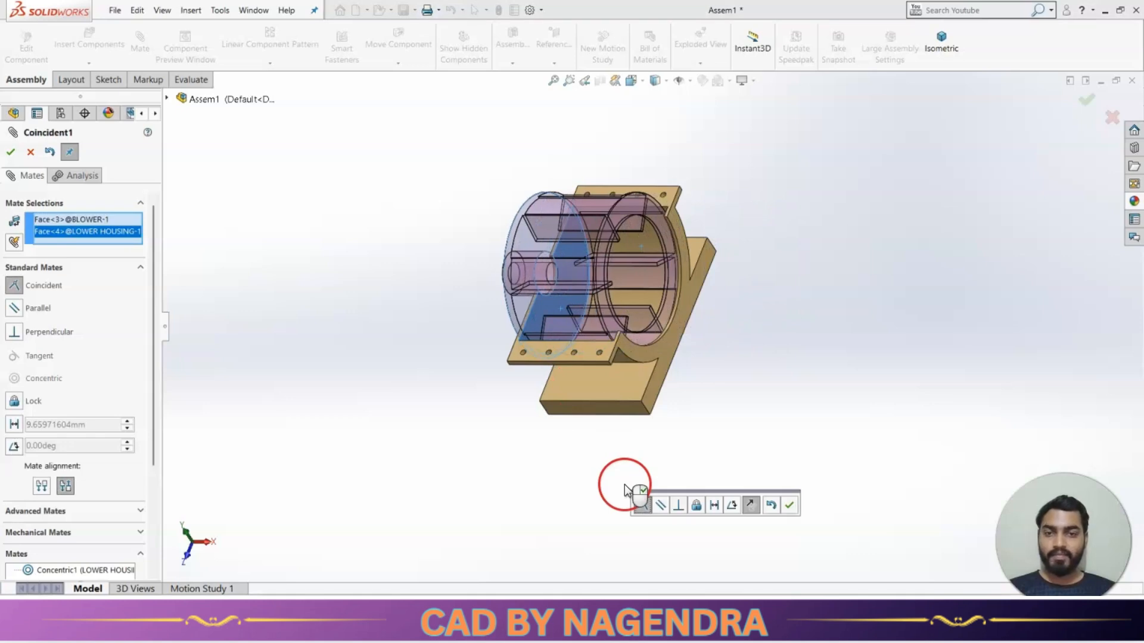
{"action": "left_click", "coordinate": [790, 506]}
{"action": "middle_click_drag", "start_coordinate": [789, 508], "coordinate": [758, 375]}
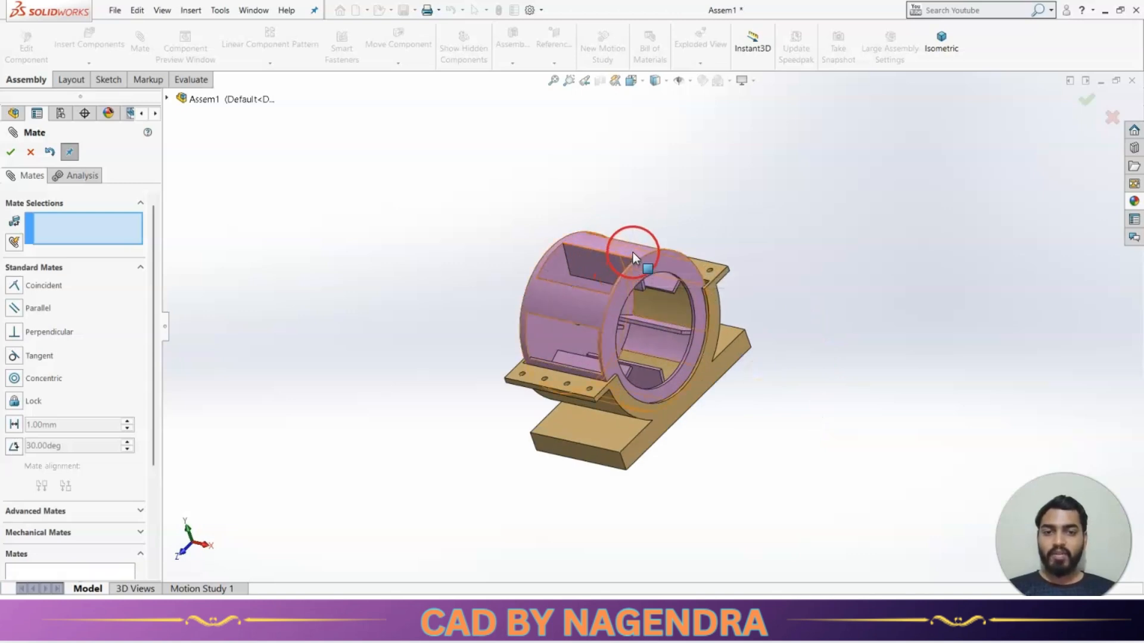
{"action": "key", "text": "Escape"}
Step: Turn the blower inside the lower housing to check its movement, and compare the isometric view with the reference picture
{"action": "left_click_drag", "start_coordinate": [633, 252], "coordinate": [684, 280]}
{"action": "left_click", "coordinate": [762, 410]}
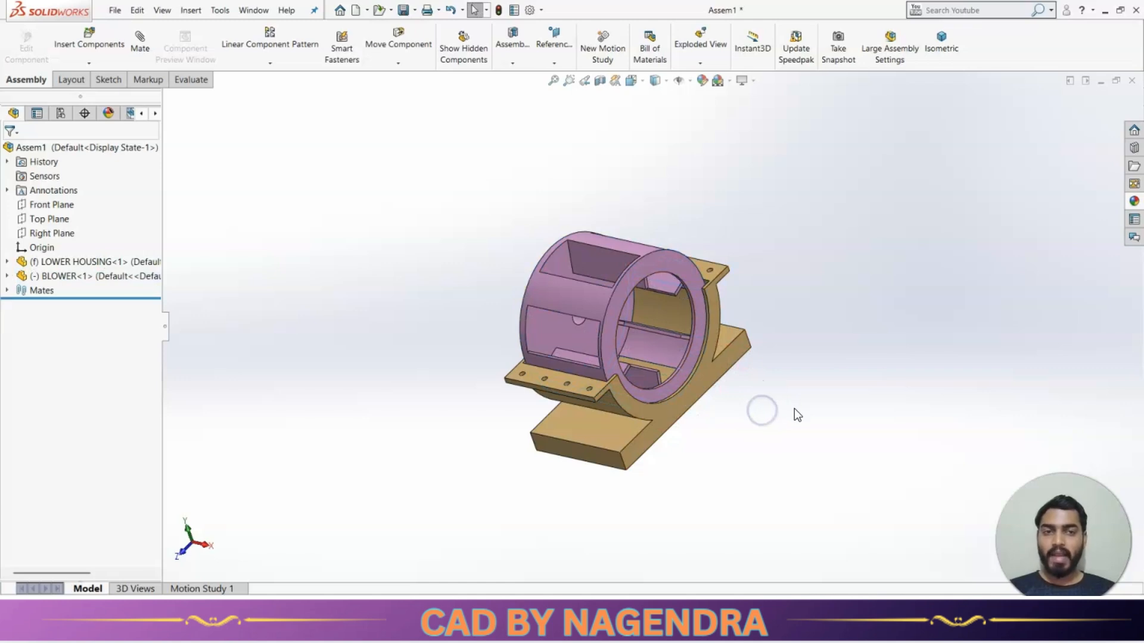
{"action": "left_click", "coordinate": [948, 52]}
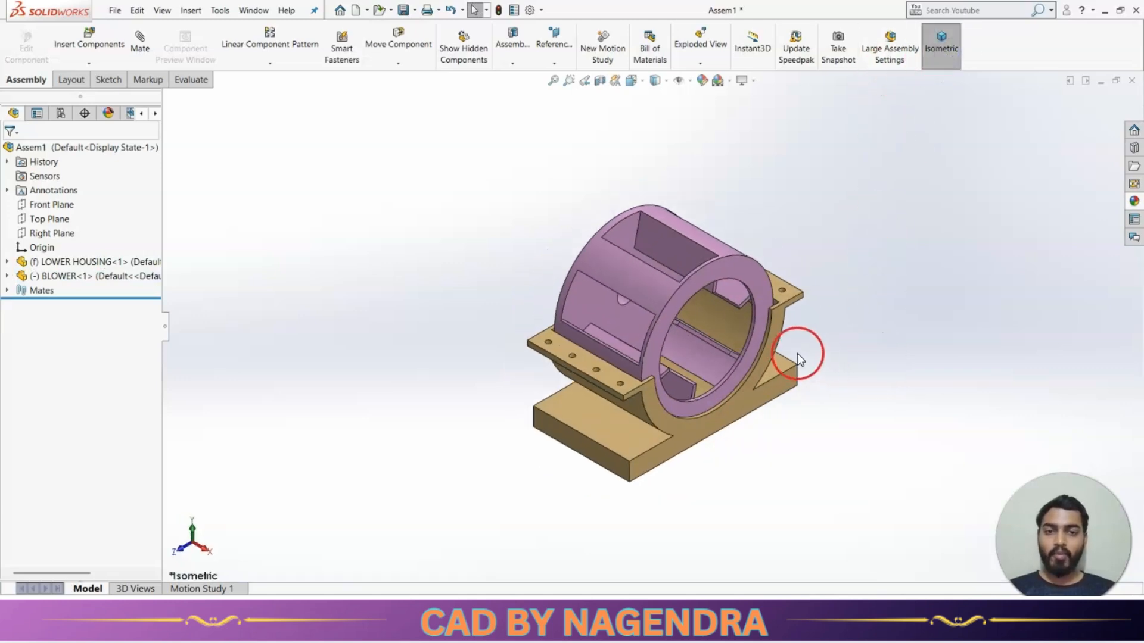
{"action": "key", "text": "alt+Tab"}
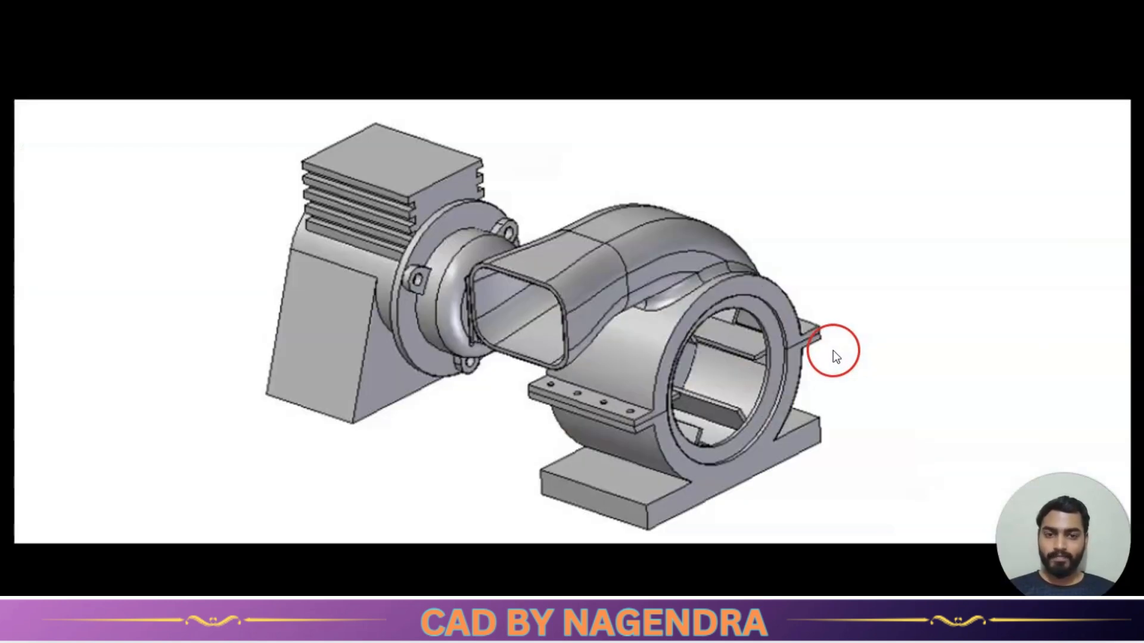
{"action": "key", "text": "alt+Tab"}
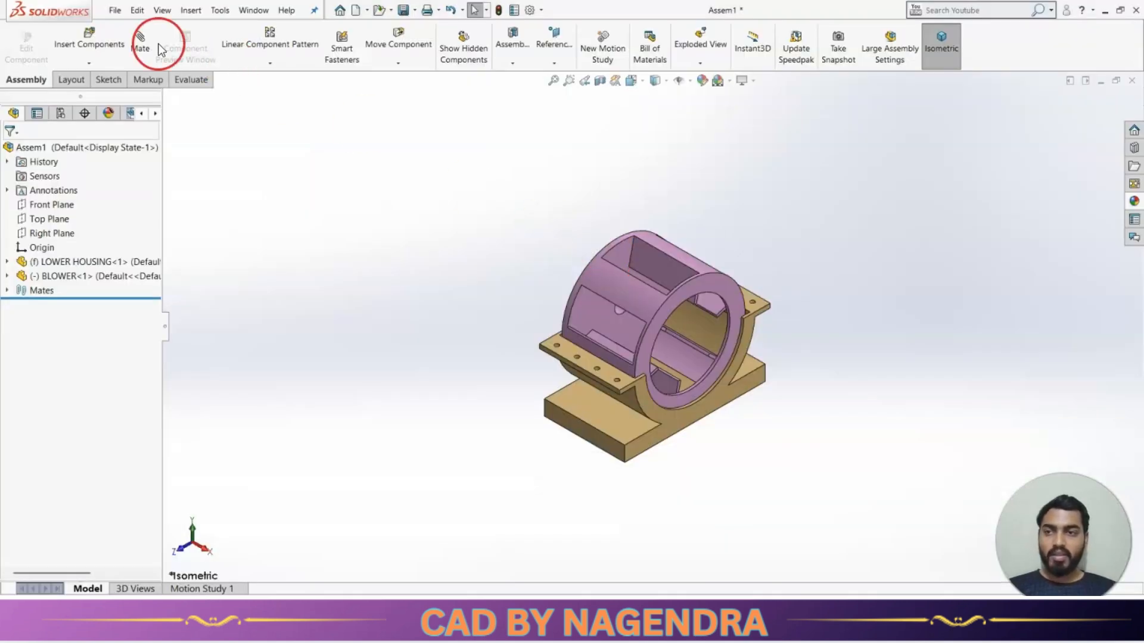
Step: Insert the UPPER HOUSING part from the MBA folder, rotate it 90 degrees about Y, and place it above the blower
{"action": "left_click", "coordinate": [102, 37]}
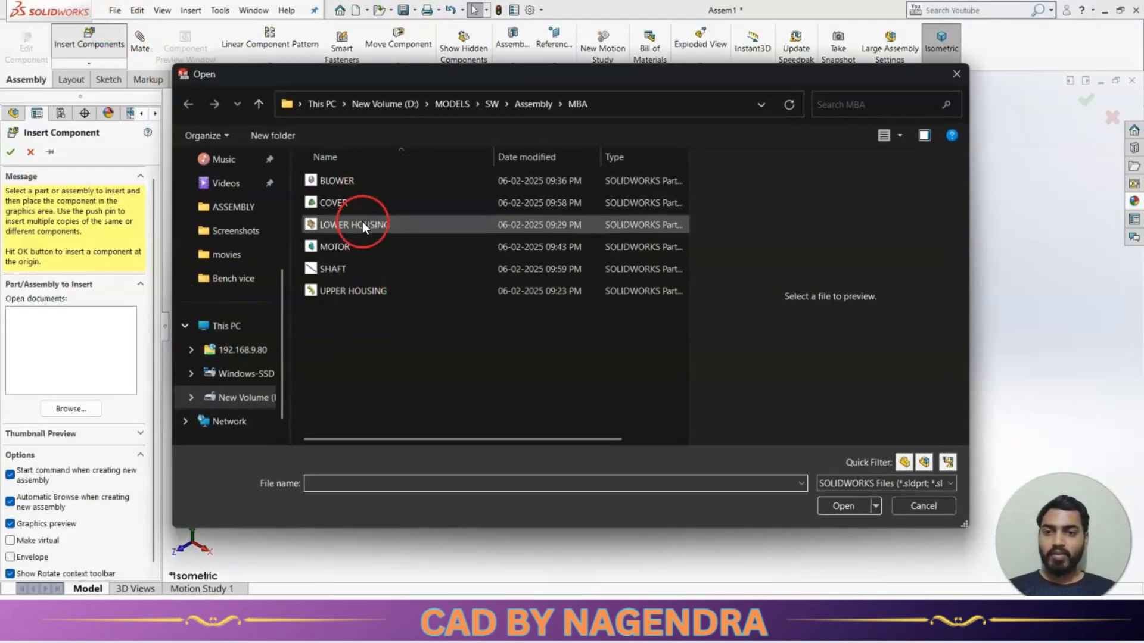
{"action": "left_click", "coordinate": [370, 292]}
{"action": "left_click", "coordinate": [842, 506]}
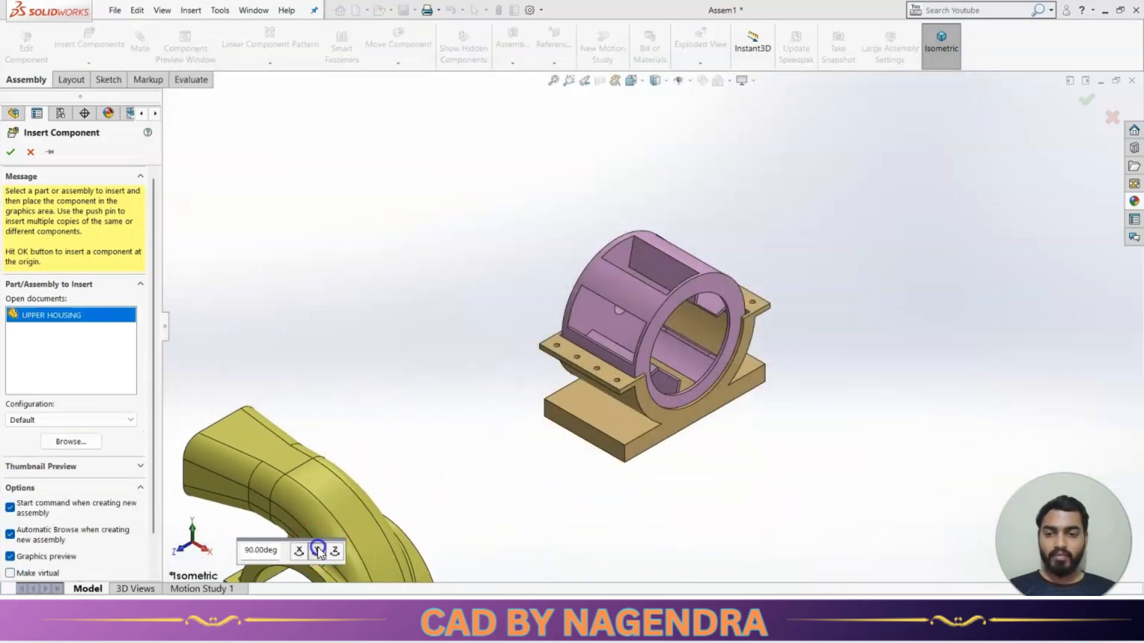
{"action": "left_click", "coordinate": [319, 553]}
{"action": "left_click", "coordinate": [785, 130]}
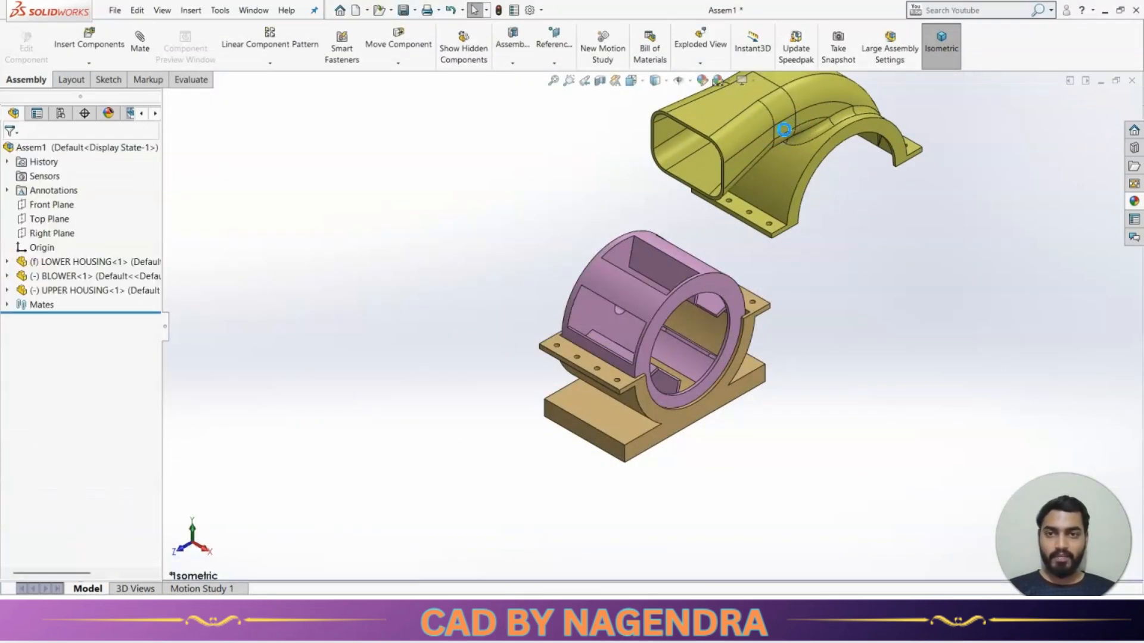
Step: Add a coincident mate between the long outer side faces of the upper and lower housing's bolt flanges
{"action": "left_click", "coordinate": [137, 51]}
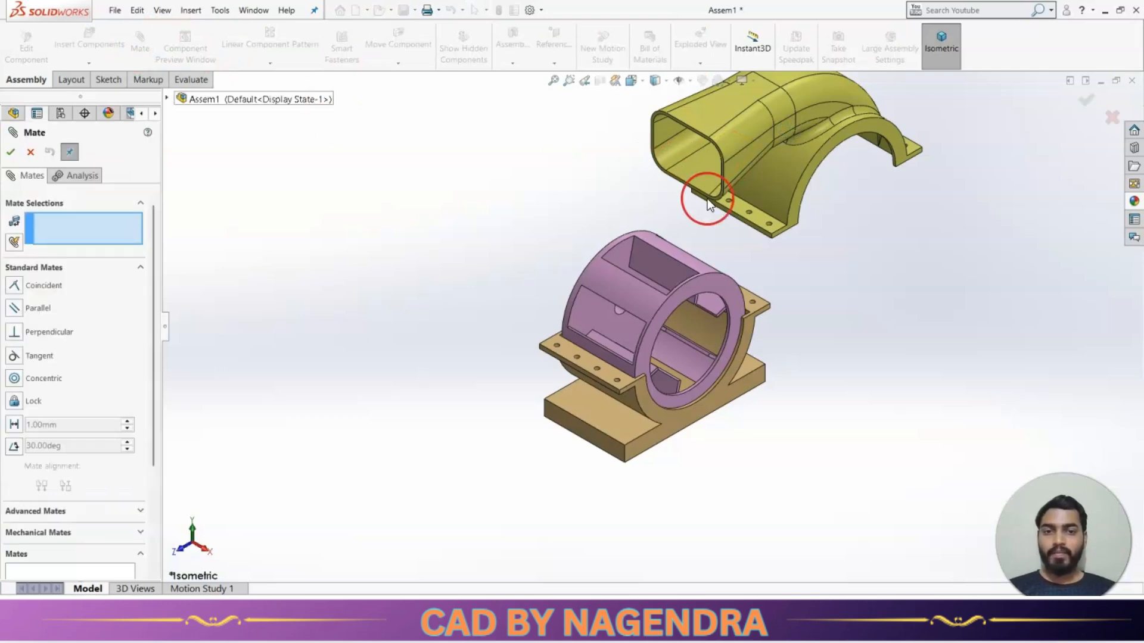
{"action": "middle_click_drag", "start_coordinate": [921, 314], "coordinate": [924, 317]}
{"action": "scroll", "coordinate": [774, 228], "scroll_direction": "down", "scroll_amount": 5}
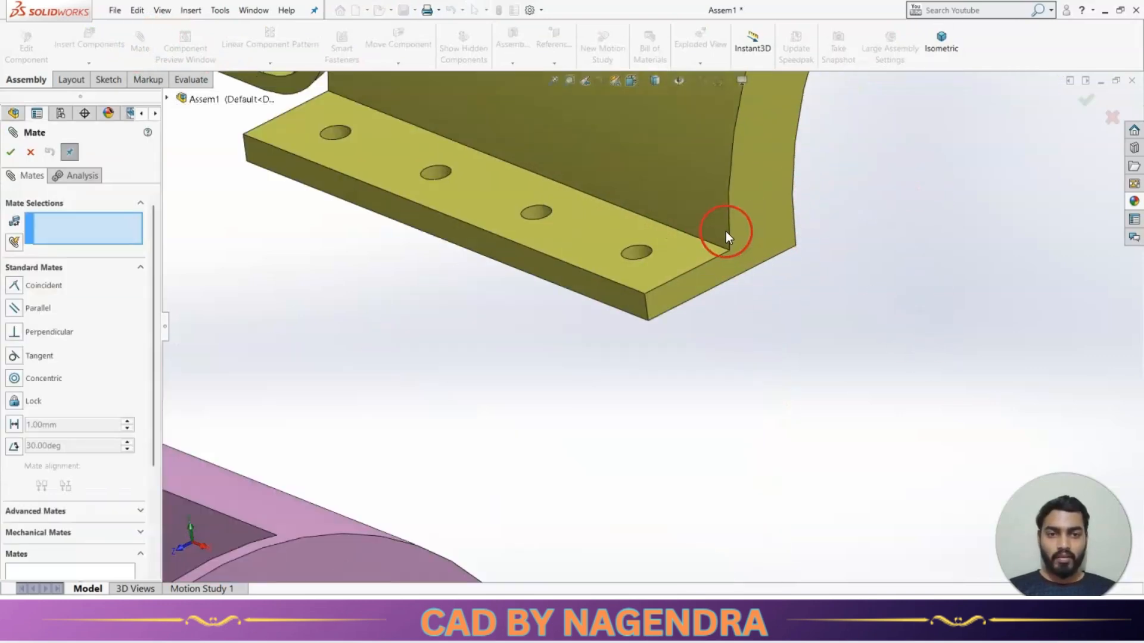
{"action": "left_click", "coordinate": [602, 294]}
{"action": "scroll", "coordinate": [685, 295], "scroll_direction": "up", "scroll_amount": 5}
{"action": "scroll", "coordinate": [753, 295], "scroll_direction": "up", "scroll_amount": 4}
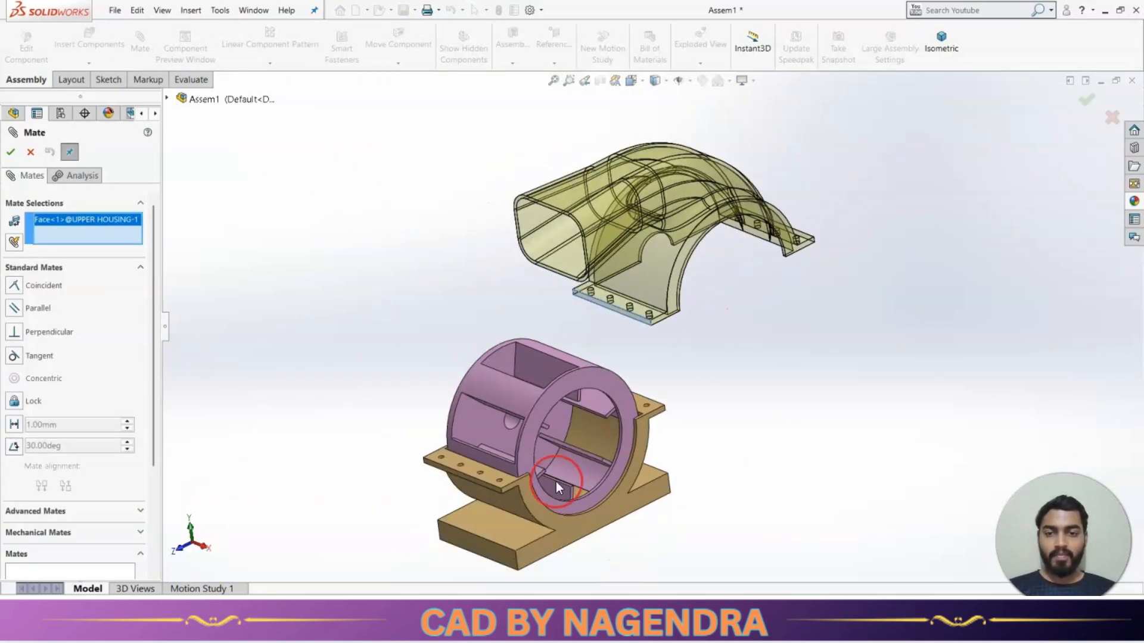
{"action": "scroll", "coordinate": [497, 481], "scroll_direction": "down", "scroll_amount": 7}
{"action": "left_click", "coordinate": [549, 368]}
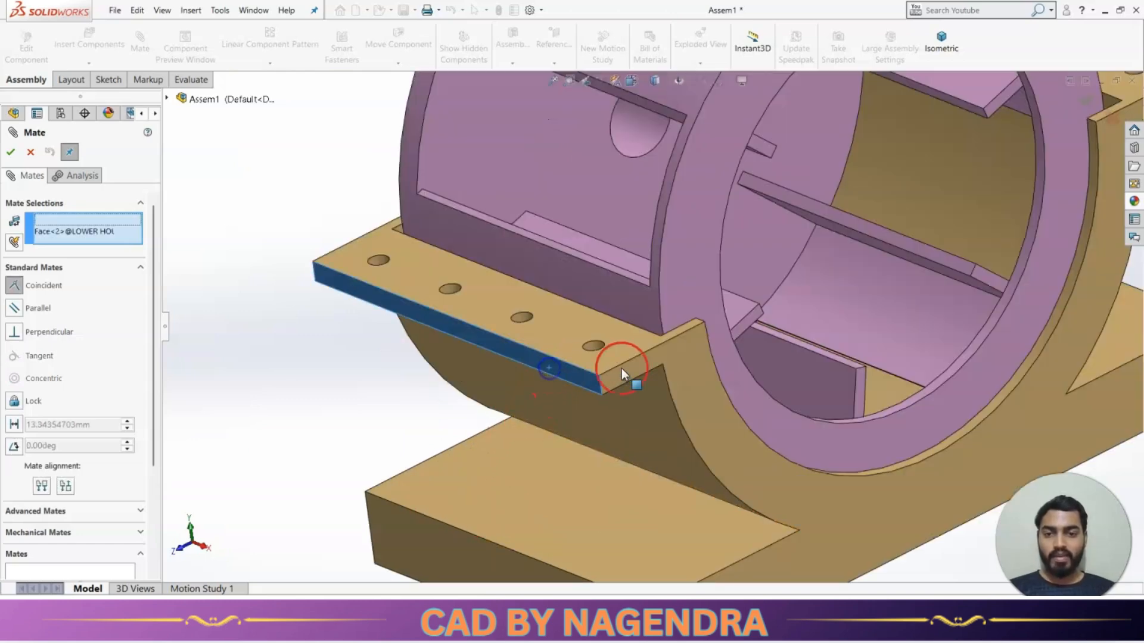
{"action": "left_click", "coordinate": [786, 392]}
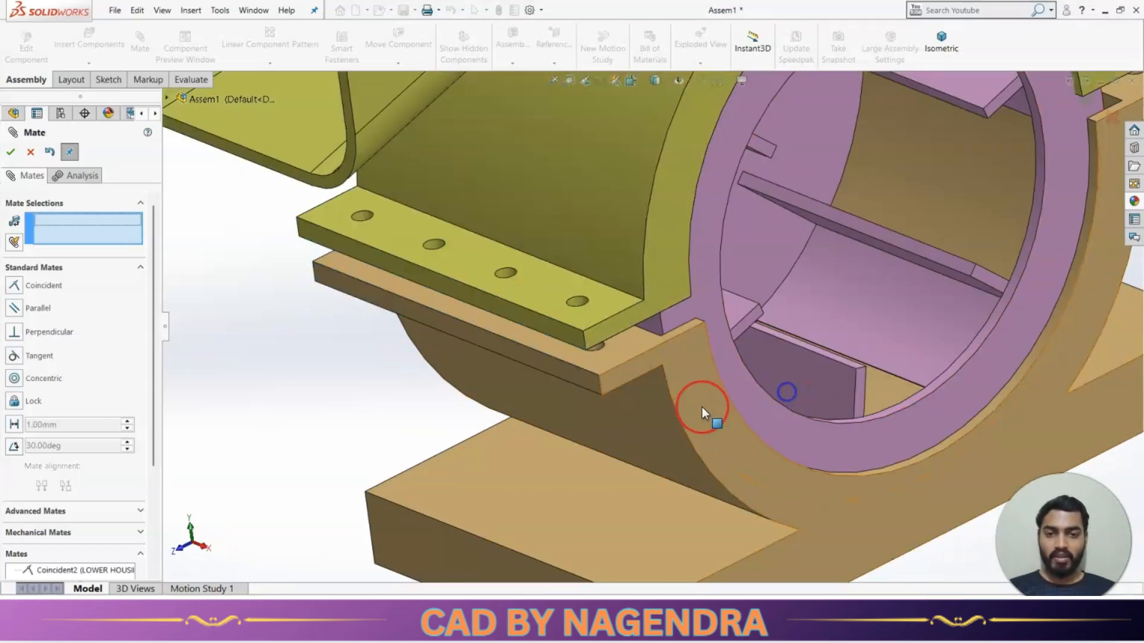
Step: Add a coincident mate between the underside of the upper housing's flange and the top face of the lower housing's flange
{"action": "middle_click_drag", "start_coordinate": [597, 377], "coordinate": [567, 240]}
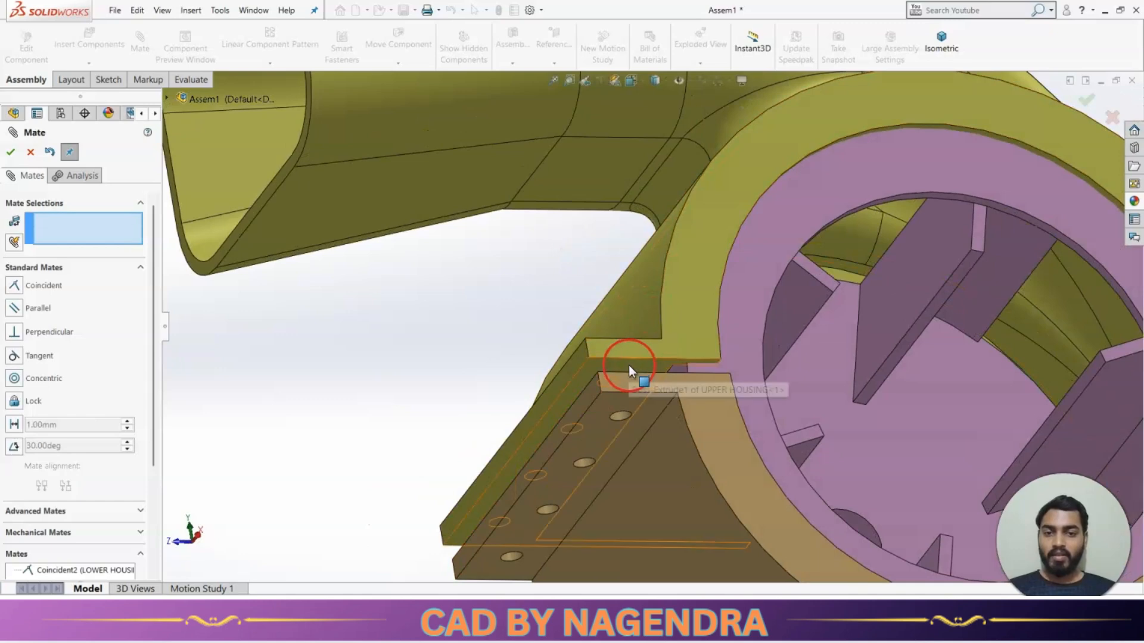
{"action": "left_click", "coordinate": [627, 366]}
{"action": "scroll", "coordinate": [550, 303], "scroll_direction": "up", "scroll_amount": 5}
{"action": "scroll", "coordinate": [660, 285], "scroll_direction": "up", "scroll_amount": 2}
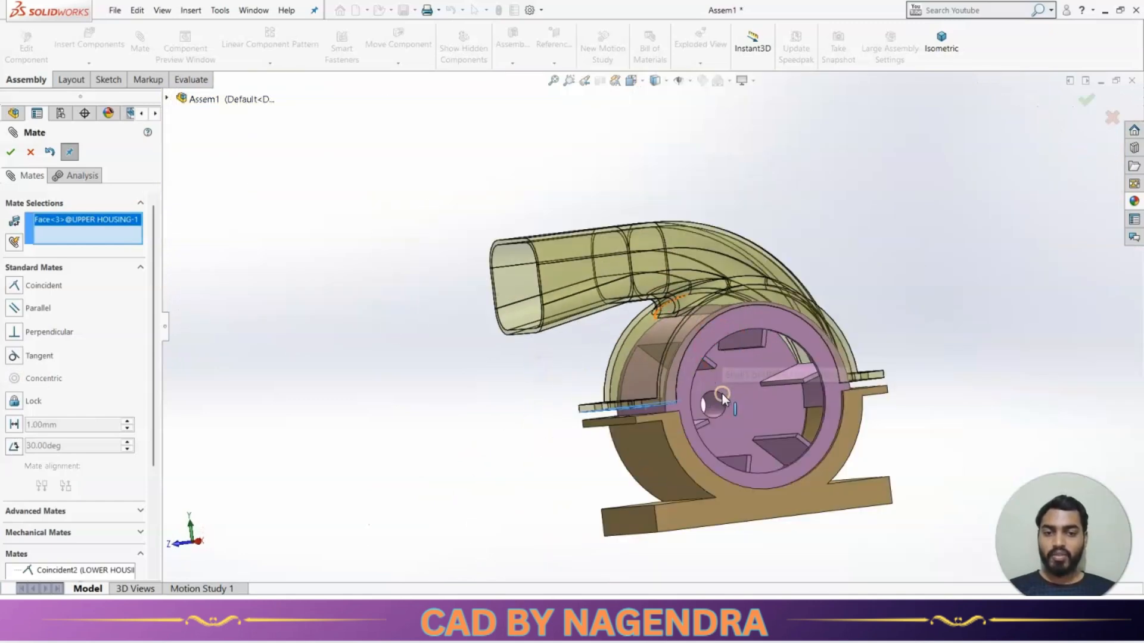
{"action": "scroll", "coordinate": [688, 444], "scroll_direction": "down", "scroll_amount": 4}
{"action": "middle_click_drag", "start_coordinate": [688, 445], "coordinate": [678, 495]}
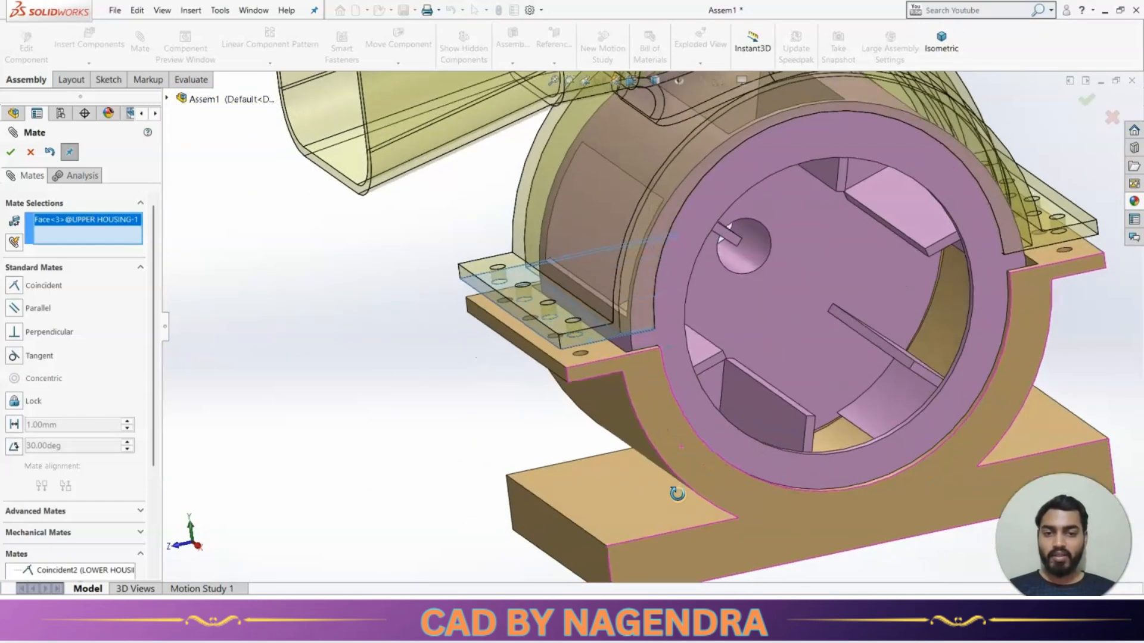
{"action": "left_click", "coordinate": [606, 353]}
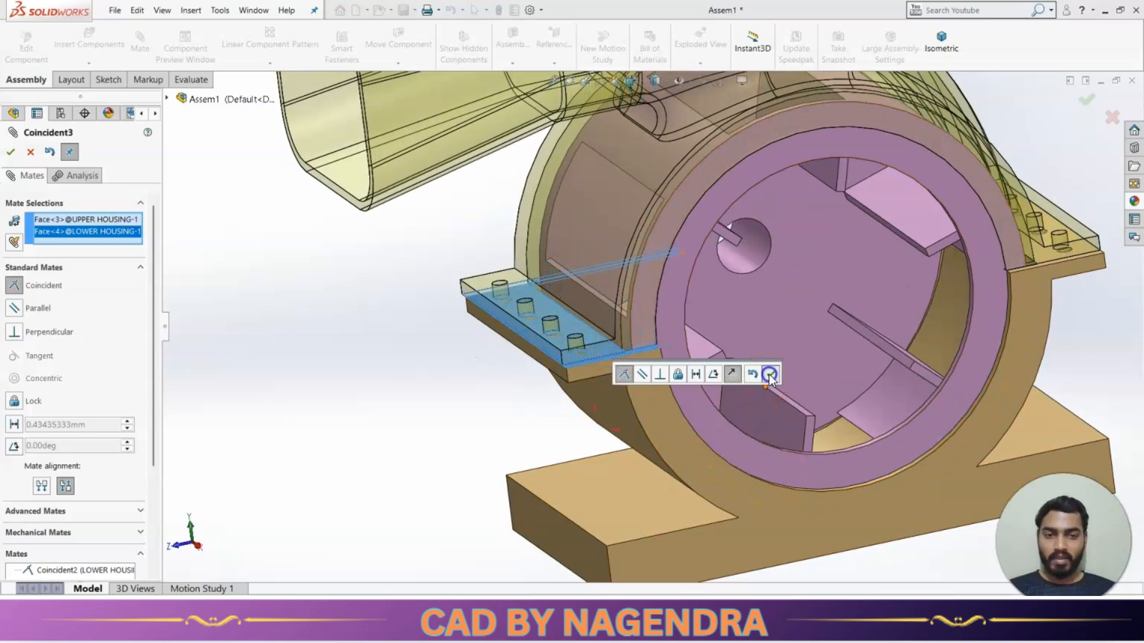
{"action": "left_click", "coordinate": [770, 377]}
Step: Add a coincident mate between the open-end faces of the upper and lower housings, and finish mating
{"action": "scroll", "coordinate": [650, 356], "scroll_direction": "down", "scroll_amount": 3}
{"action": "left_click", "coordinate": [644, 251]}
{"action": "scroll", "coordinate": [499, 362], "scroll_direction": "up", "scroll_amount": 2}
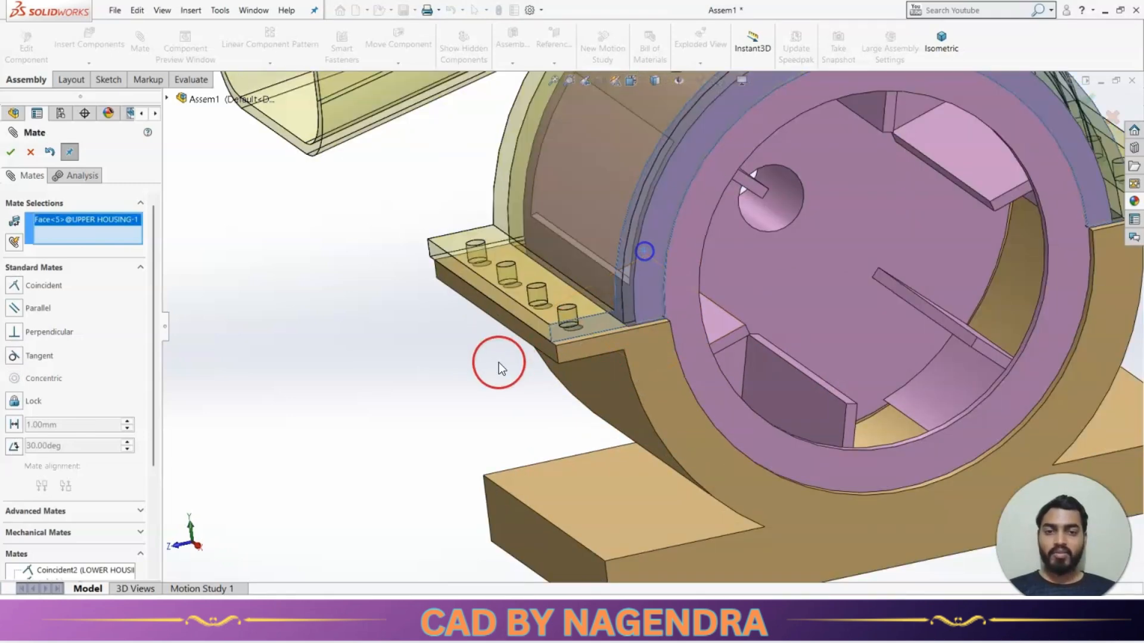
{"action": "middle_click_drag", "start_coordinate": [499, 362], "coordinate": [544, 380]}
{"action": "left_click", "coordinate": [821, 416]}
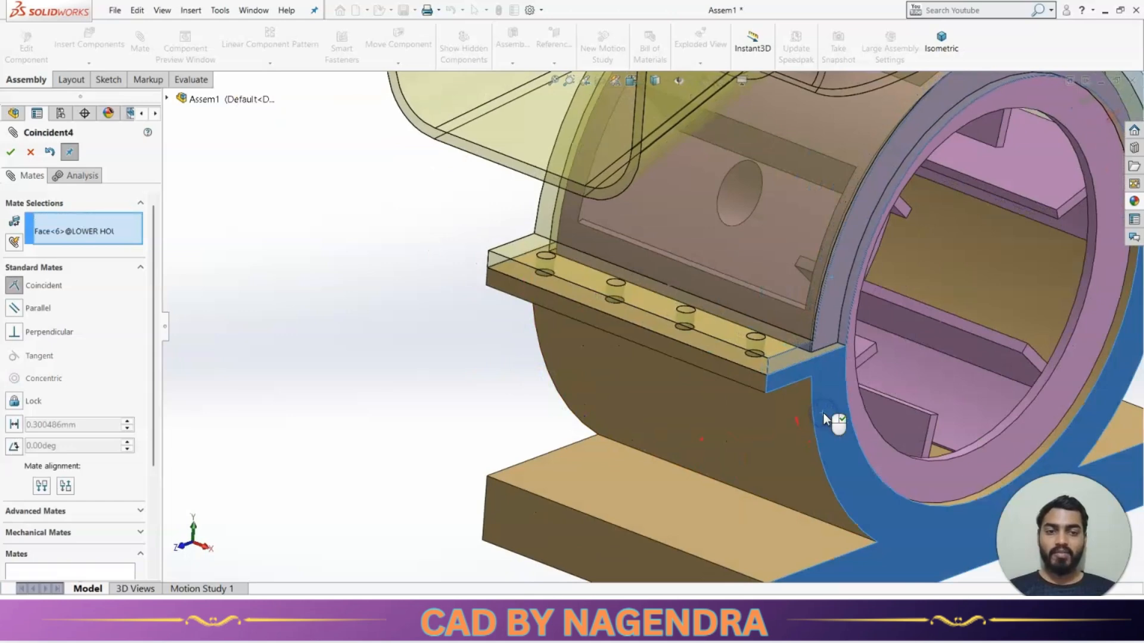
{"action": "left_click", "coordinate": [988, 436]}
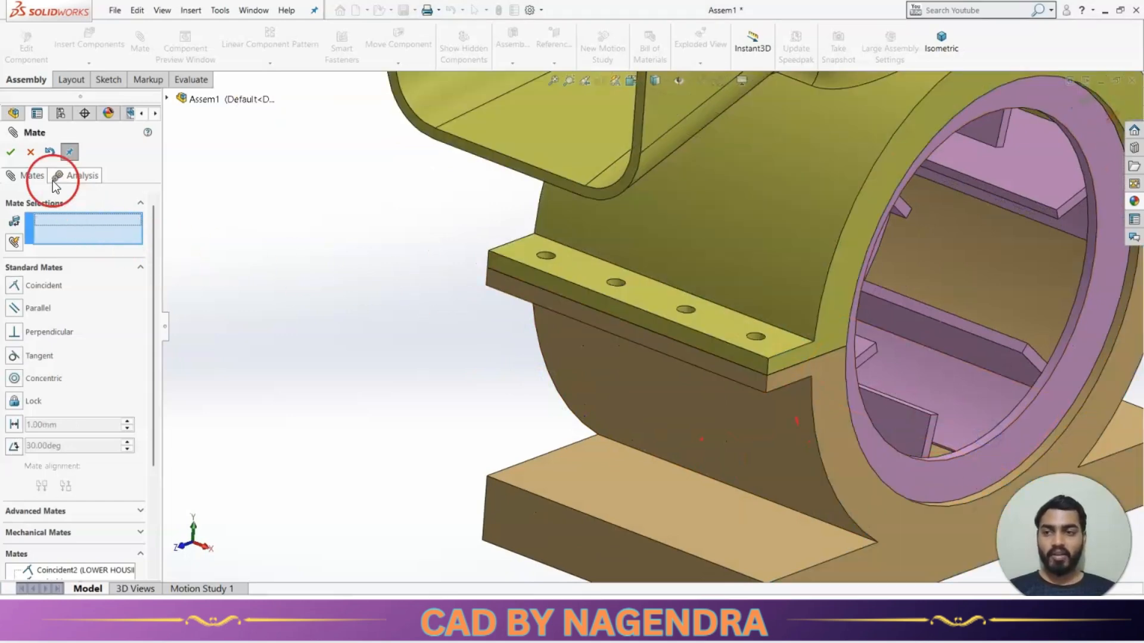
{"action": "left_click", "coordinate": [11, 152]}
Step: Insert the SHAFT part from the MBA folder, rotate it twice by 90 degrees about Y, and place it beside the blower's hub
{"action": "scroll", "coordinate": [429, 232], "scroll_direction": "up", "scroll_amount": 4}
{"action": "middle_click_drag", "start_coordinate": [439, 247], "coordinate": [536, 383]}
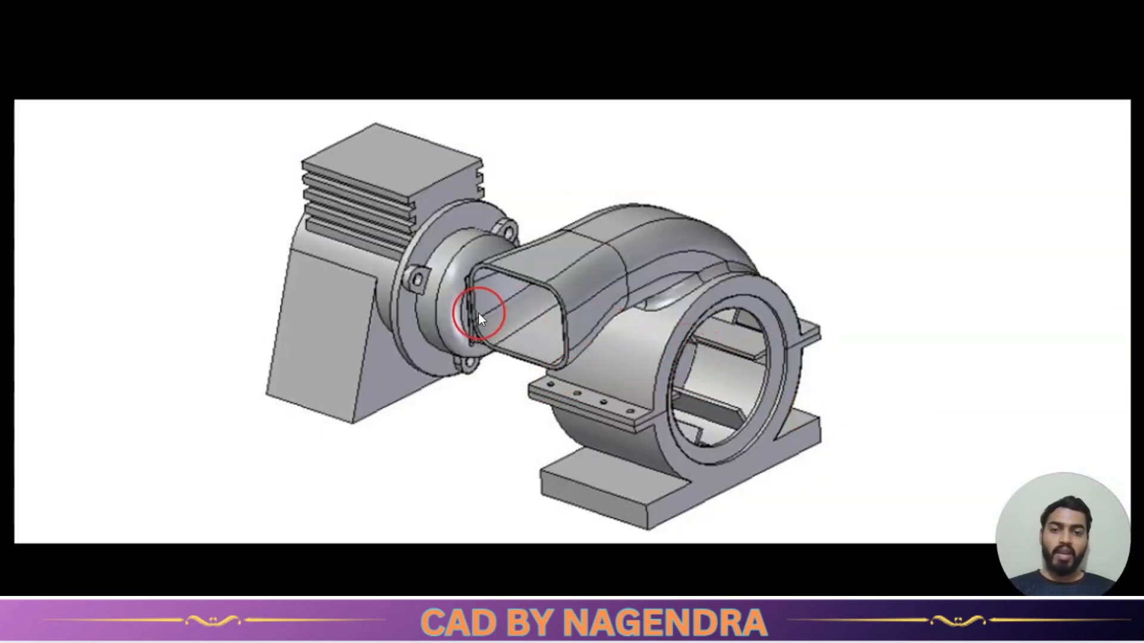
{"action": "key", "text": "alt+Tab"}
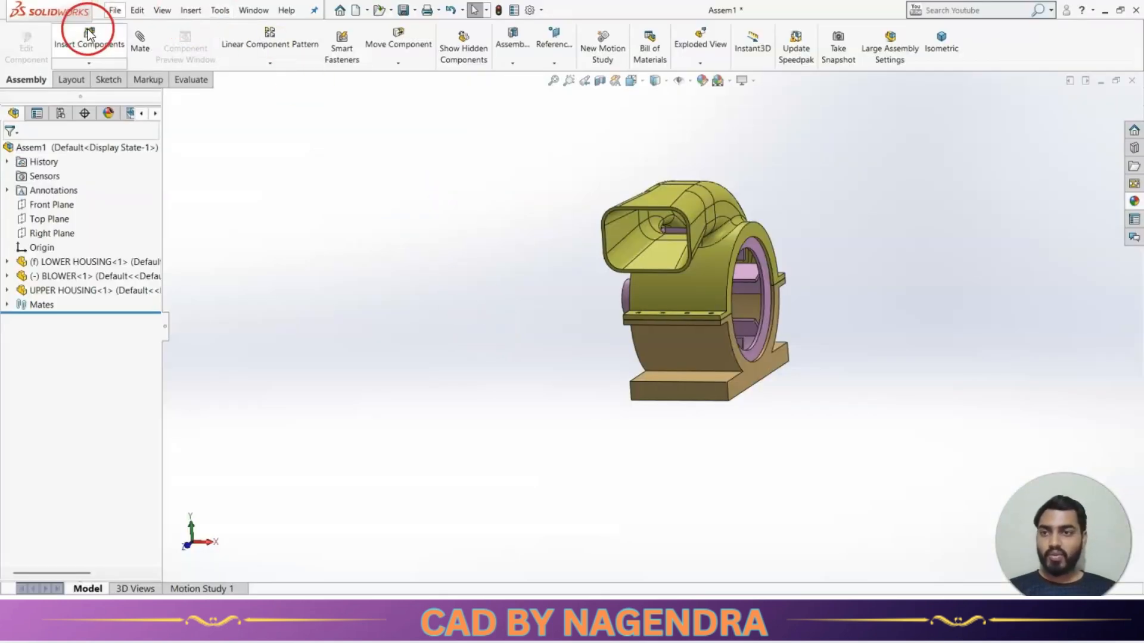
{"action": "left_click", "coordinate": [88, 35]}
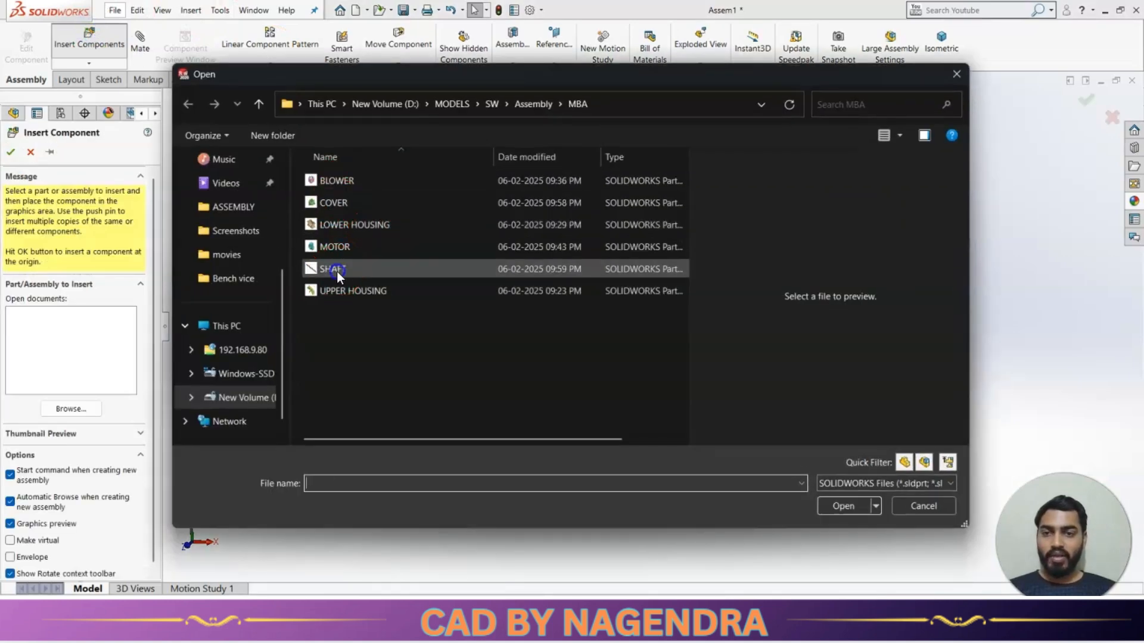
{"action": "left_click", "coordinate": [336, 269]}
{"action": "left_click", "coordinate": [842, 506]}
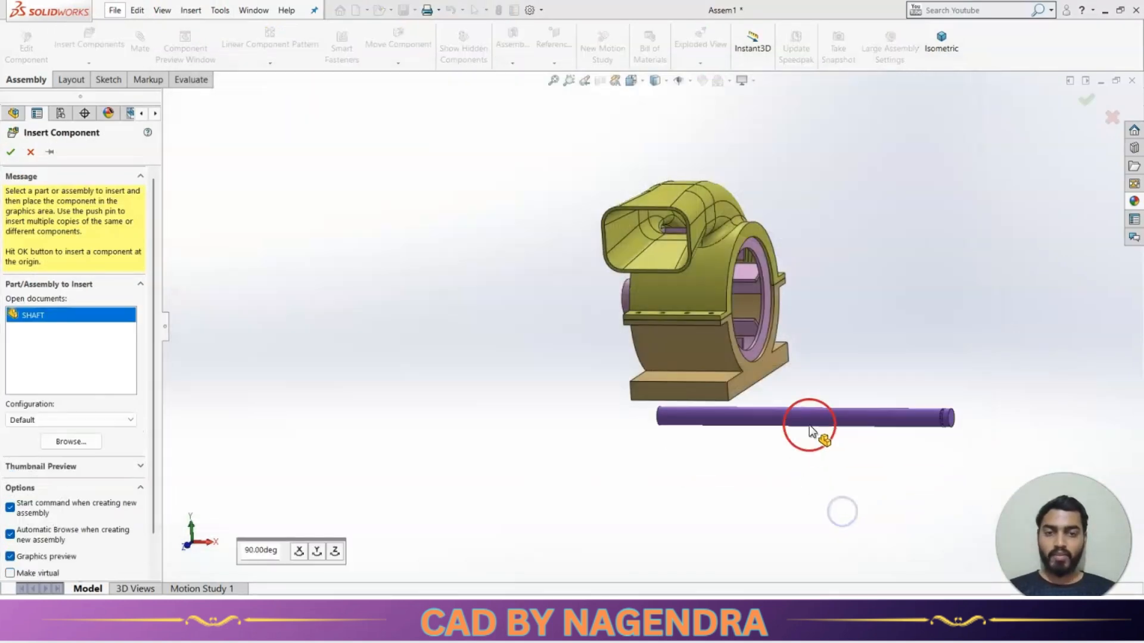
{"action": "middle_click_drag", "start_coordinate": [677, 378], "coordinate": [713, 407]}
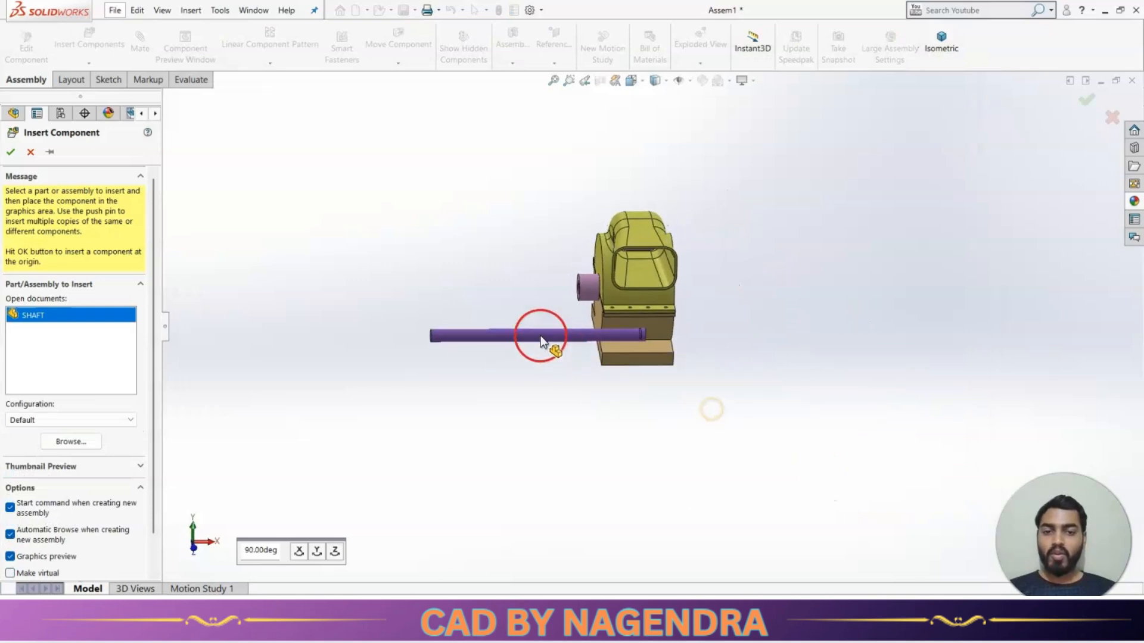
{"action": "scroll", "coordinate": [540, 335], "scroll_direction": "down", "scroll_amount": 4}
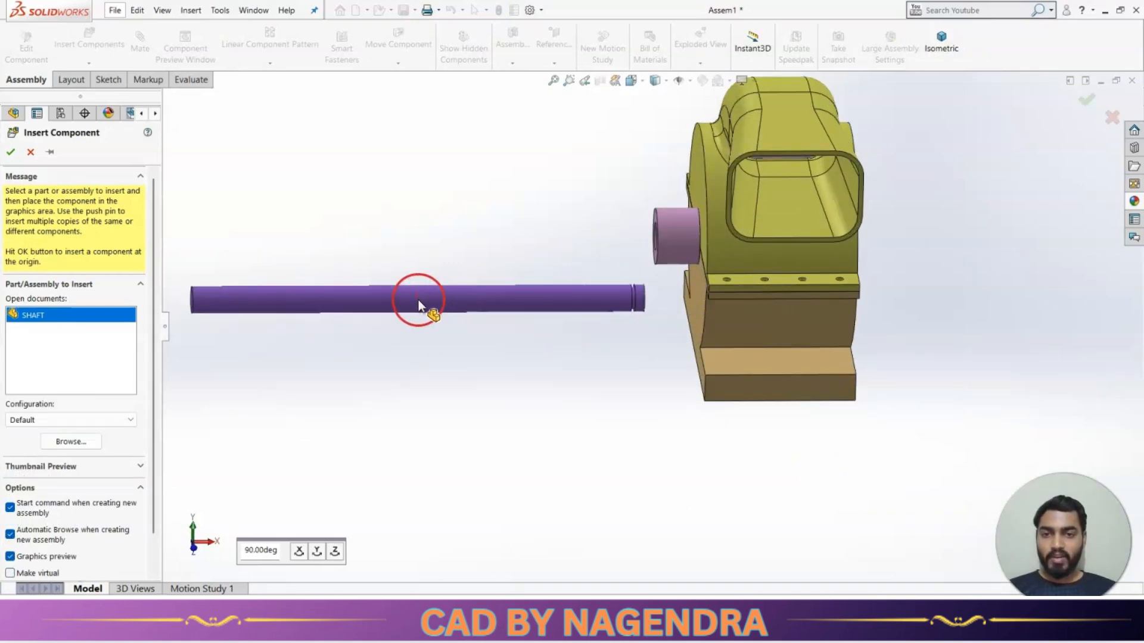
{"action": "left_click", "coordinate": [316, 553]}
{"action": "left_click", "coordinate": [316, 553]}
{"action": "left_click", "coordinate": [416, 262]}
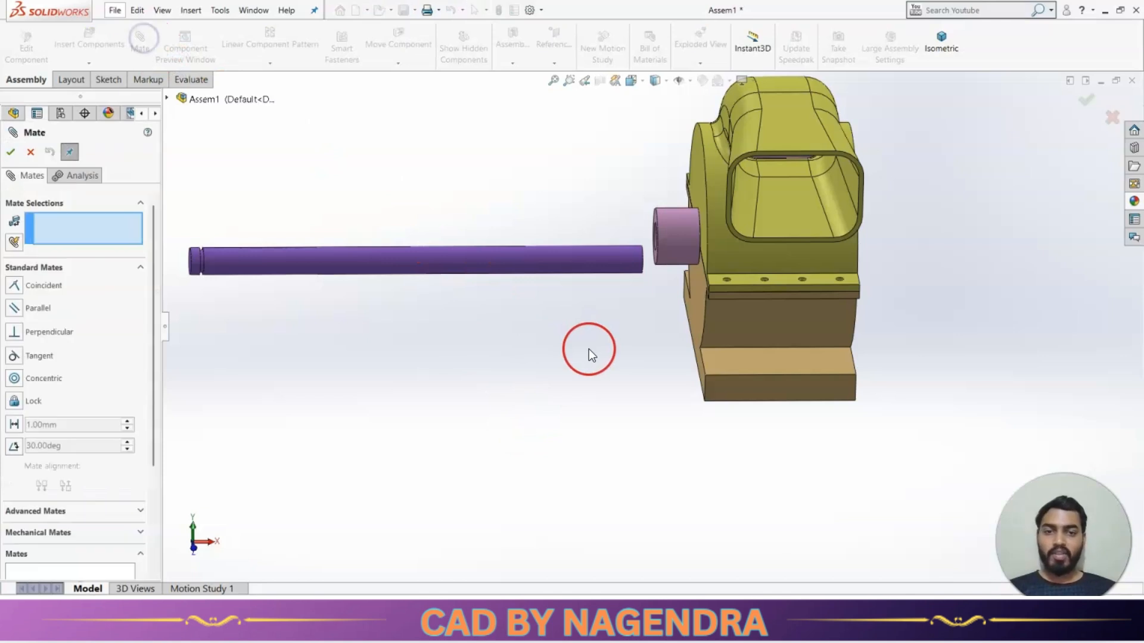
Step: Add a concentric mate between the shaft's cylindrical face and the outer face of the blower's hub
{"action": "left_click", "coordinate": [553, 261]}
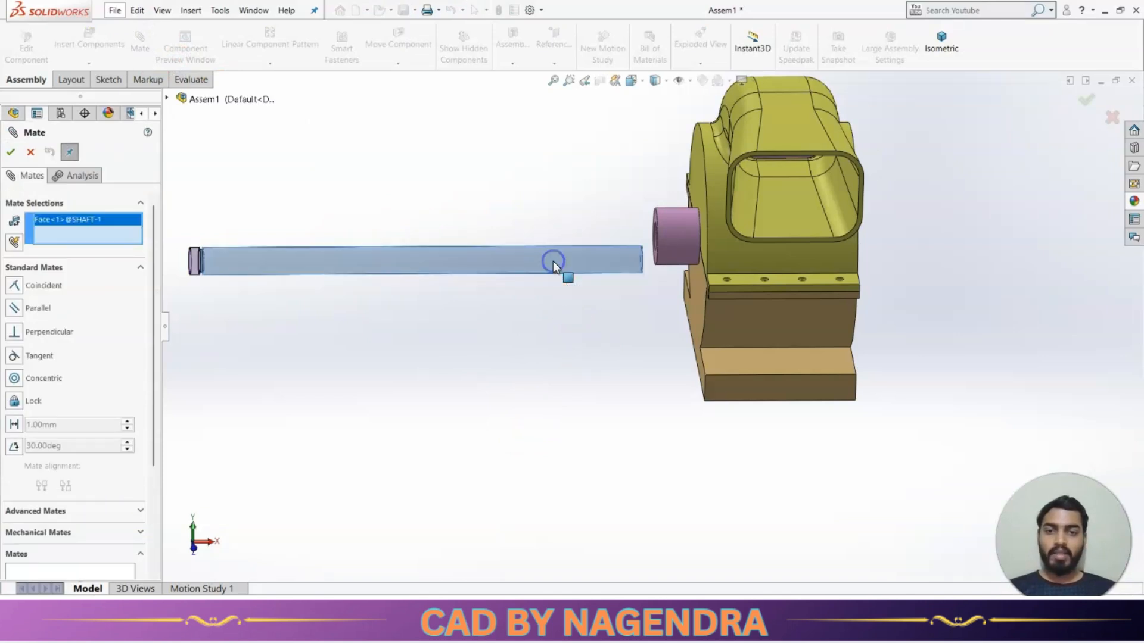
{"action": "left_click", "coordinate": [678, 228]}
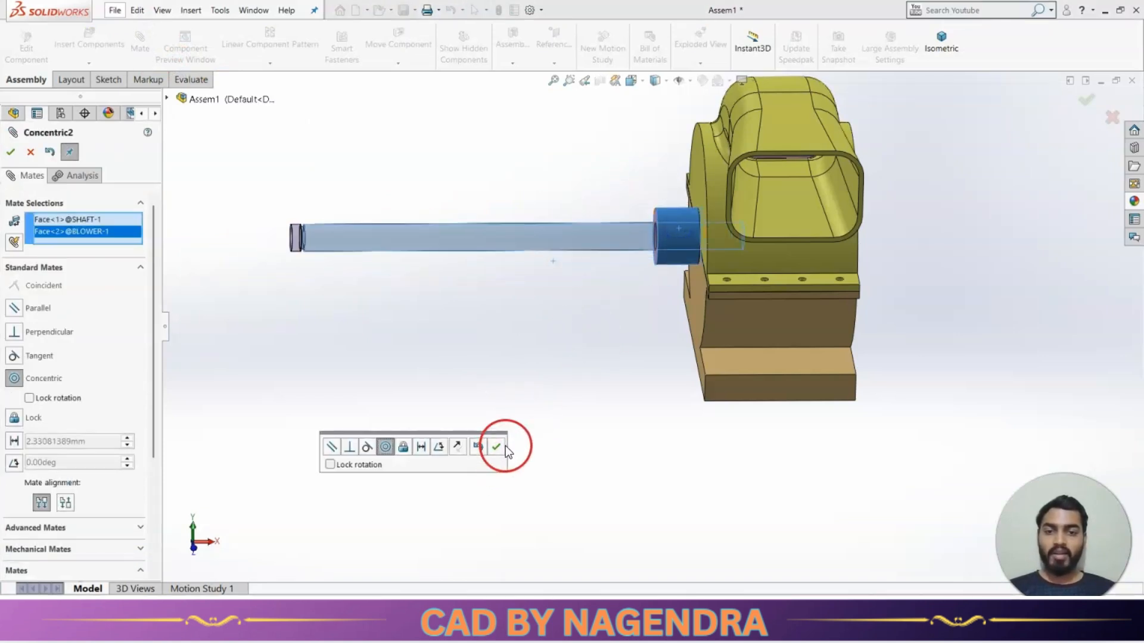
{"action": "left_click", "coordinate": [503, 444]}
Step: Add a coincident mate between the shaft's end face and the inner disc face of the blower, and finish mating
{"action": "middle_click_drag", "start_coordinate": [507, 444], "coordinate": [465, 364]}
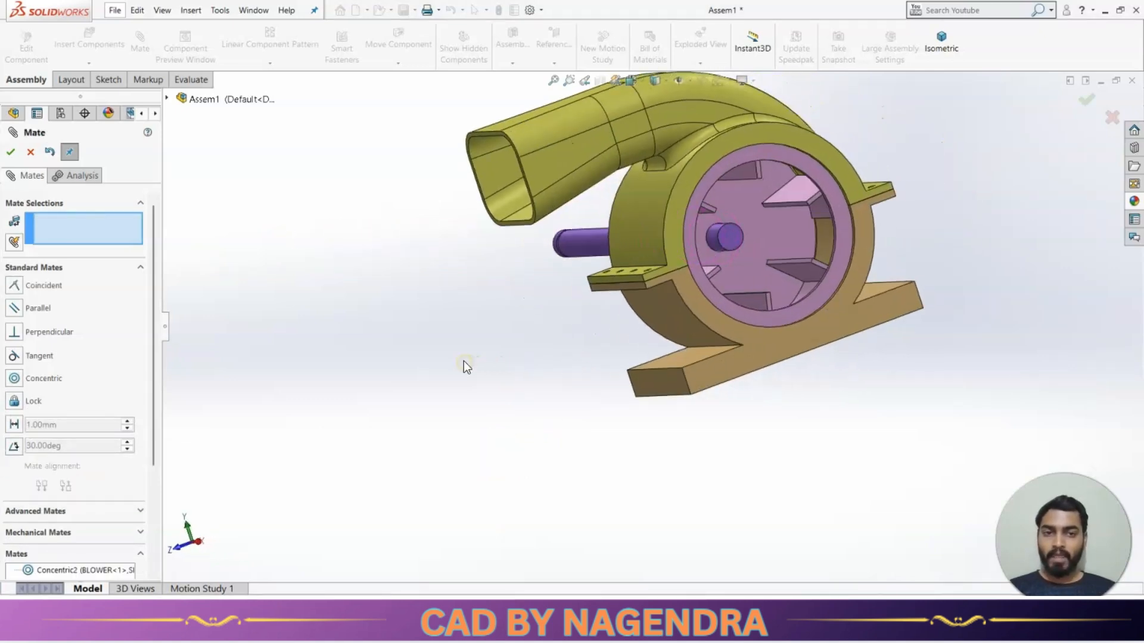
{"action": "scroll", "coordinate": [746, 249], "scroll_direction": "down", "scroll_amount": 5}
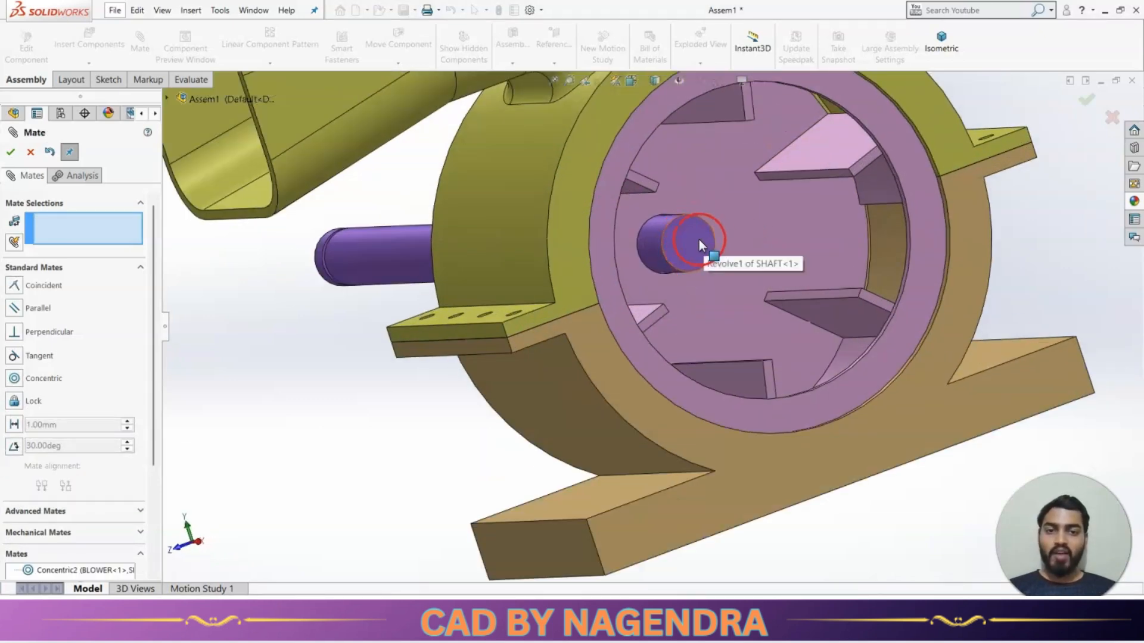
{"action": "left_click", "coordinate": [699, 241]}
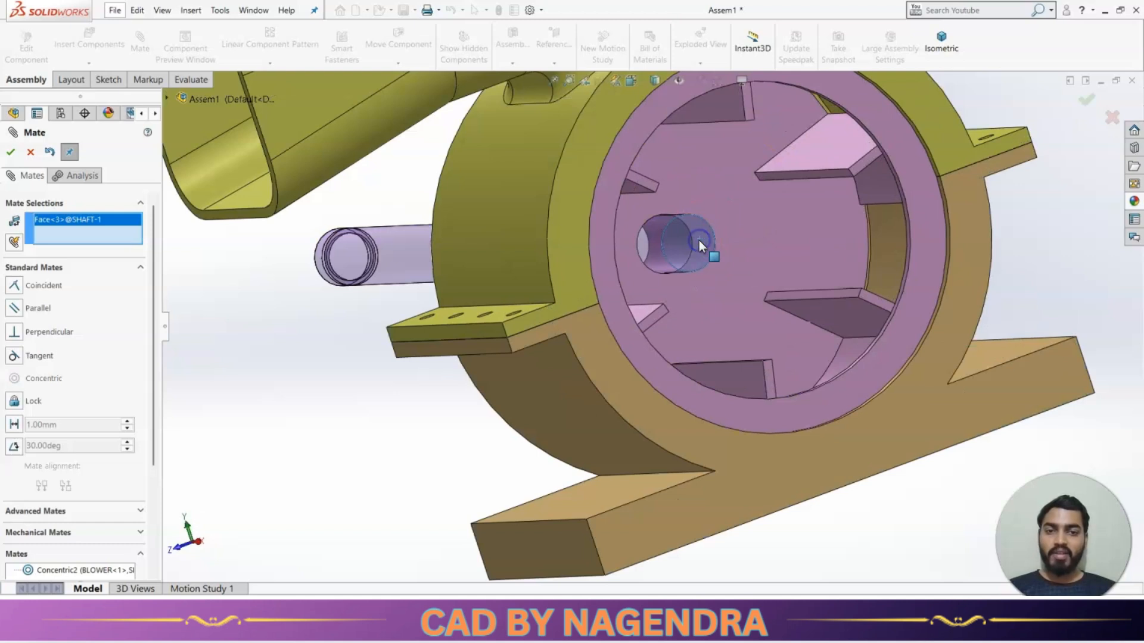
{"action": "left_click", "coordinate": [713, 187]}
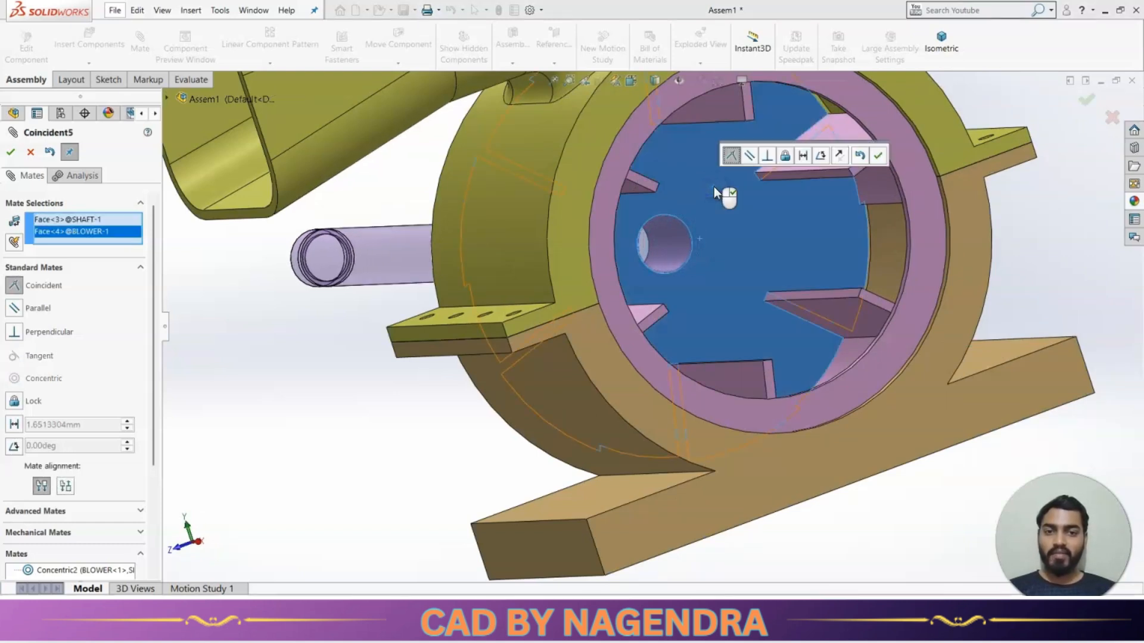
{"action": "left_click", "coordinate": [878, 155]}
{"action": "scroll", "coordinate": [672, 380], "scroll_direction": "up", "scroll_amount": 5}
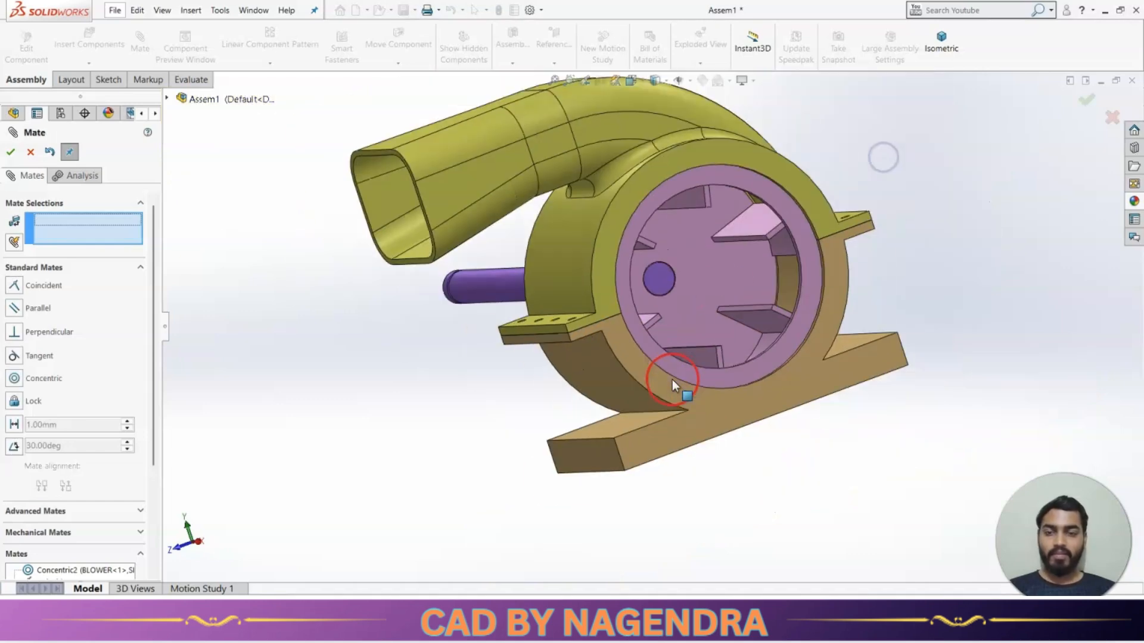
{"action": "key", "text": "Escape"}
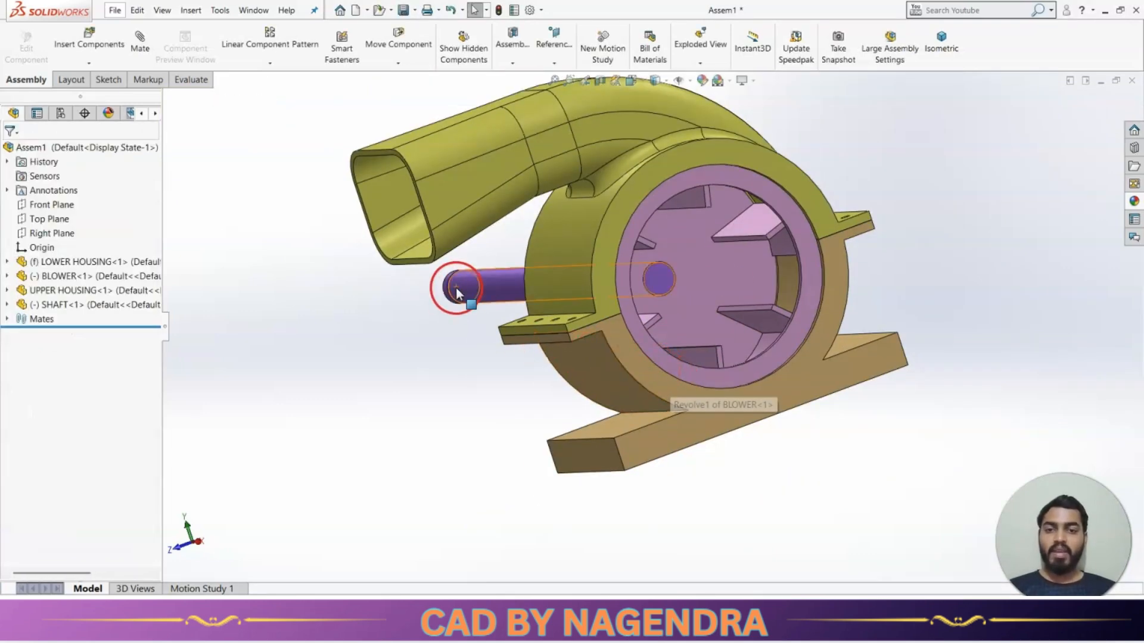
Step: Turn the shaft and the blower individually to examine how they move relative to each other inside the housings
{"action": "left_click", "coordinate": [488, 292]}
{"action": "left_click", "coordinate": [445, 340]}
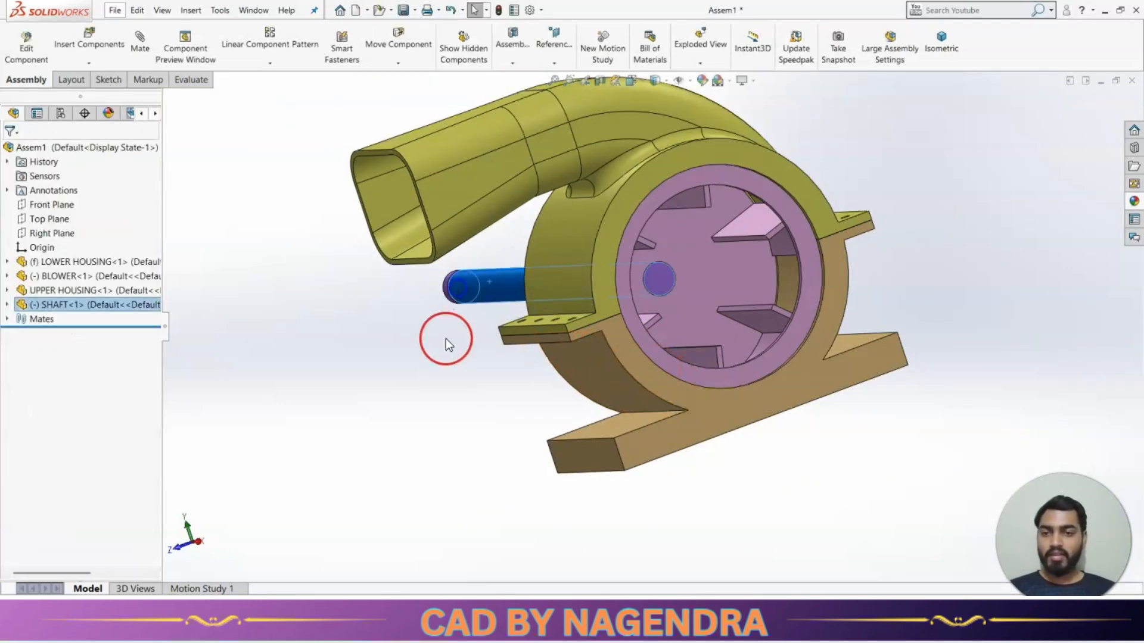
{"action": "left_click", "coordinate": [941, 46]}
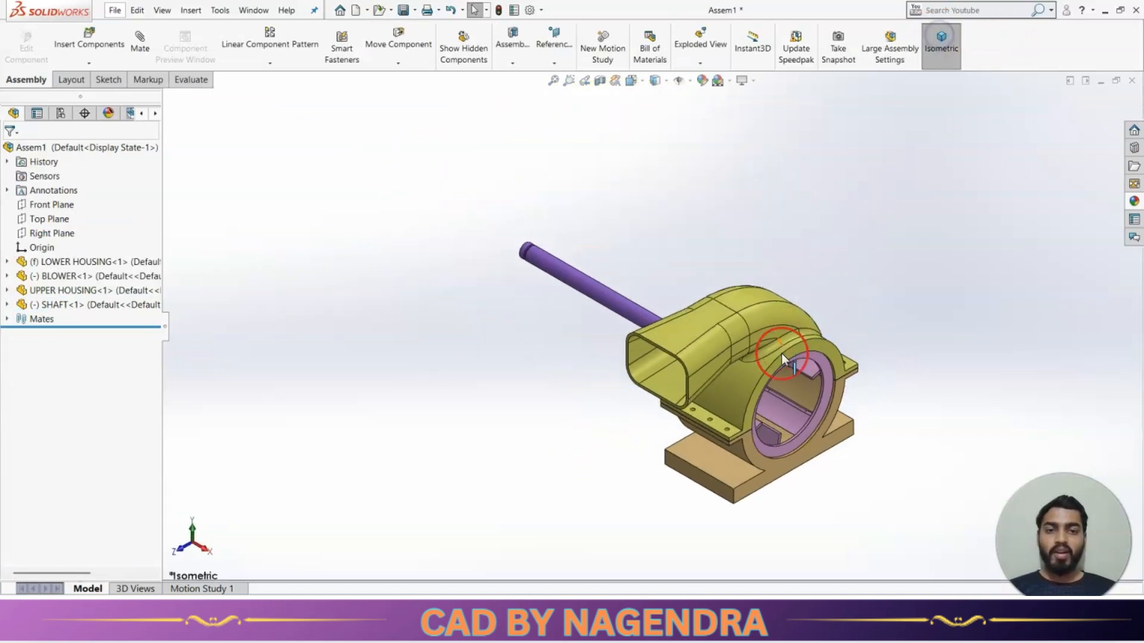
{"action": "middle_click_drag", "start_coordinate": [782, 354], "coordinate": [870, 286]}
{"action": "scroll", "coordinate": [870, 286], "scroll_direction": "down", "scroll_amount": 2}
{"action": "left_click", "coordinate": [517, 355]}
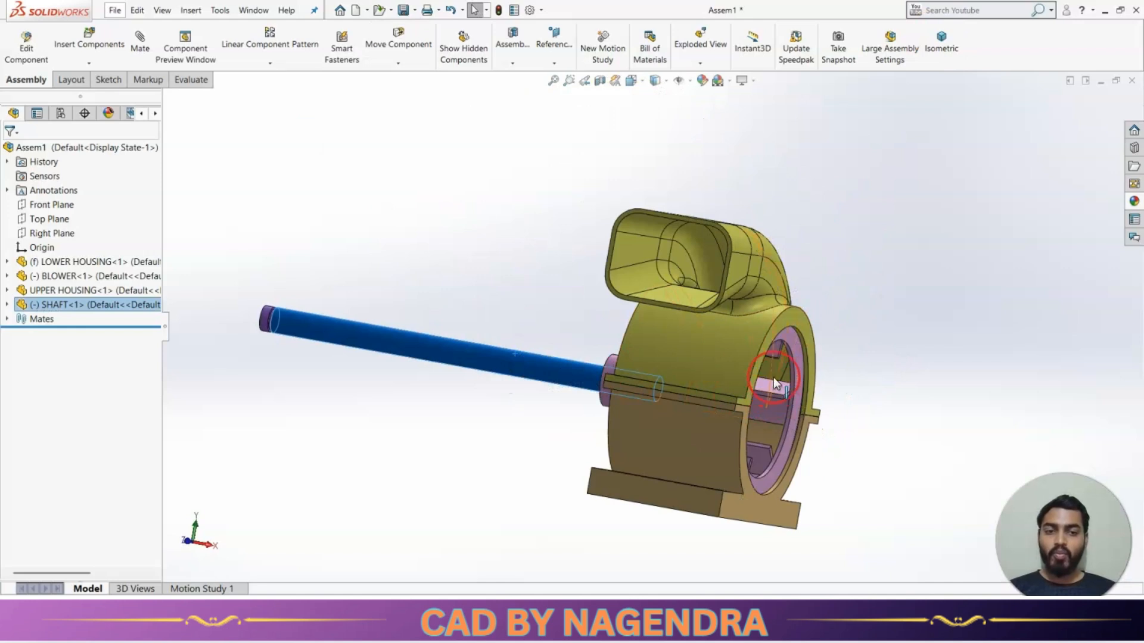
{"action": "left_click", "coordinate": [910, 363]}
{"action": "middle_click_drag", "start_coordinate": [591, 287], "coordinate": [564, 320]}
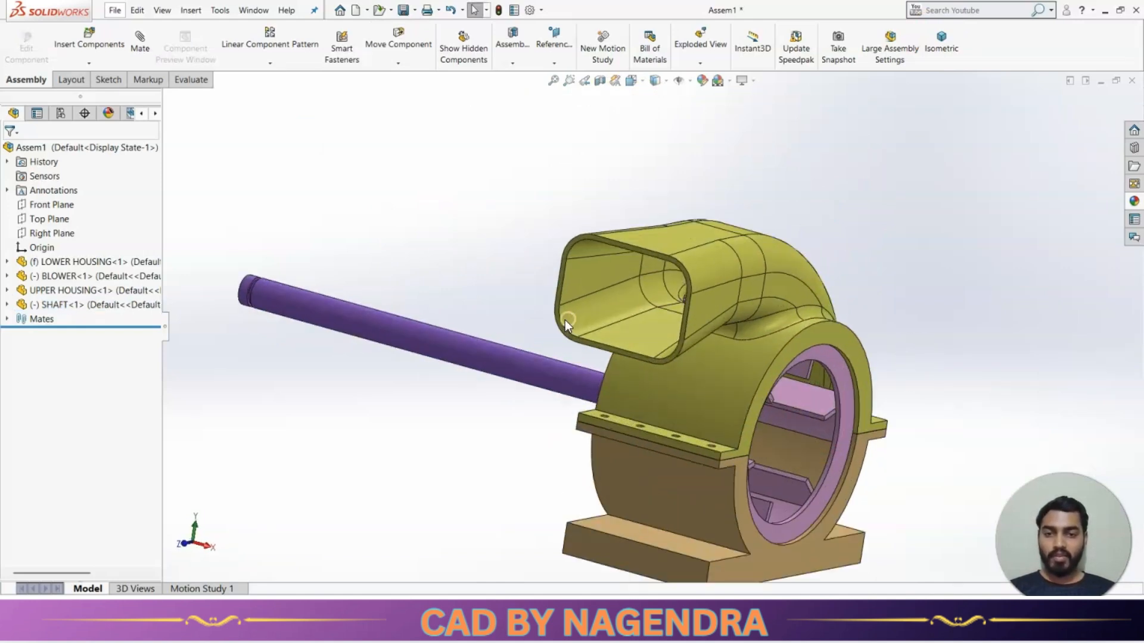
{"action": "left_click", "coordinate": [436, 367]}
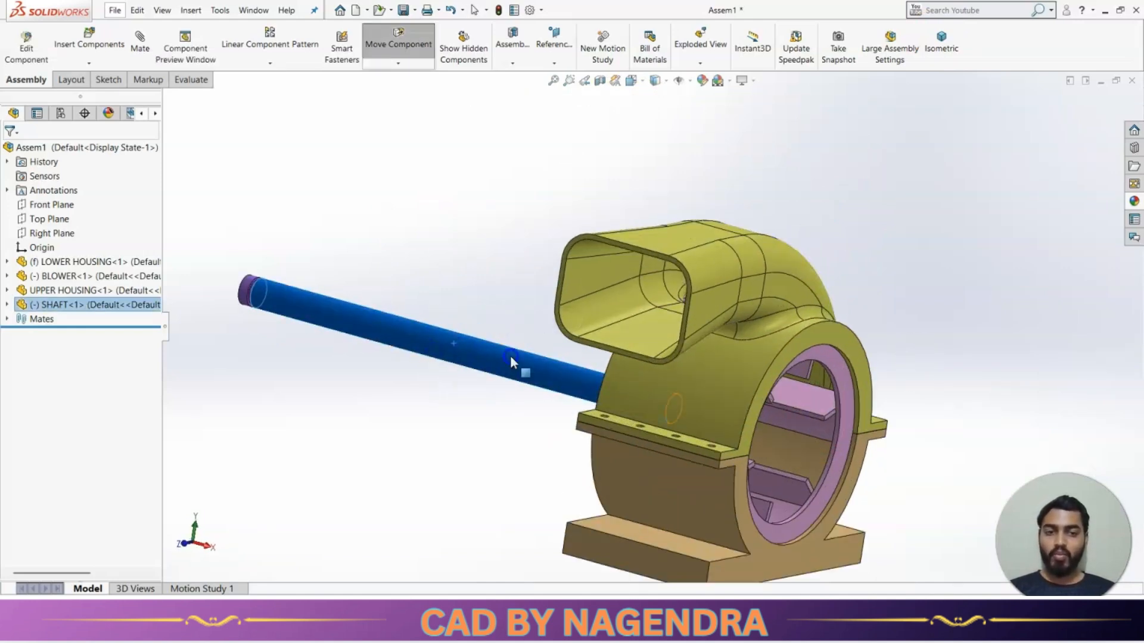
{"action": "left_click", "coordinate": [902, 360]}
{"action": "left_click", "coordinate": [813, 417]}
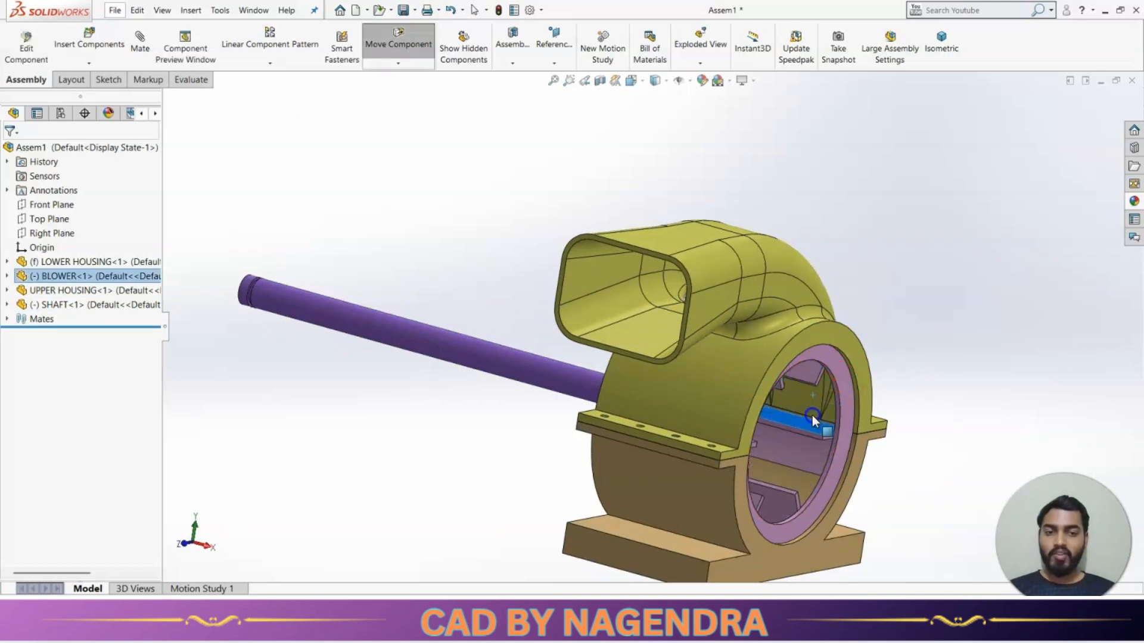
{"action": "left_click_drag", "start_coordinate": [813, 416], "coordinate": [792, 491]}
{"action": "left_click", "coordinate": [1003, 397]}
{"action": "scroll", "coordinate": [894, 336], "scroll_direction": "up", "scroll_amount": 3}
{"action": "middle_click_drag", "start_coordinate": [835, 314], "coordinate": [815, 344]}
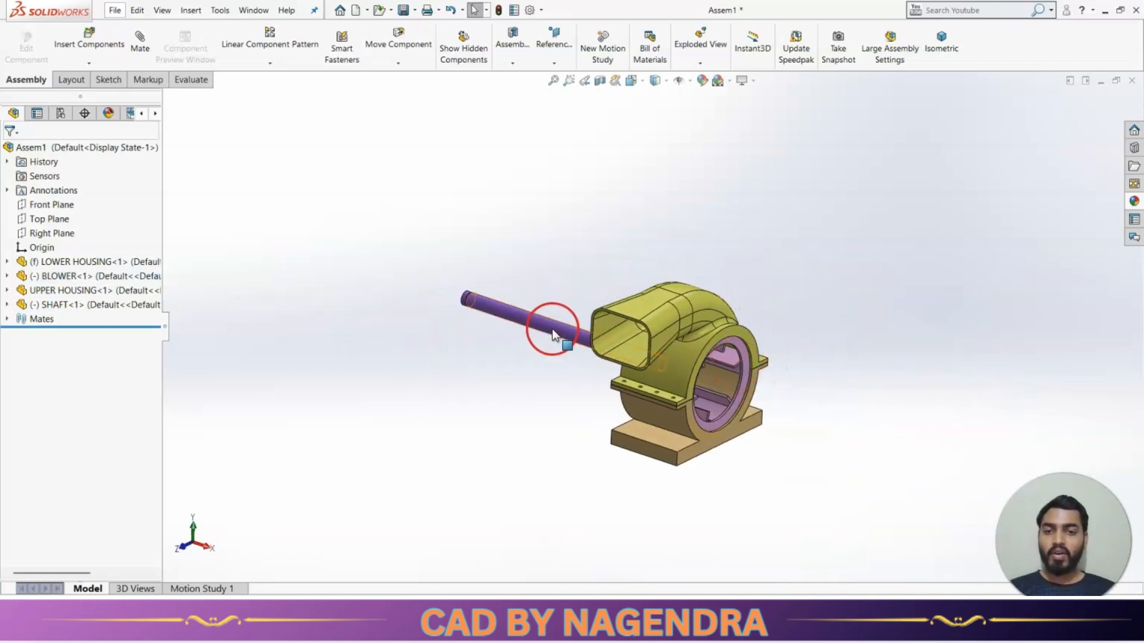
Step: Add a coincident mate between a blade face of the blower and the shaft's Front Plane, and finish mating
{"action": "left_click", "coordinate": [138, 37]}
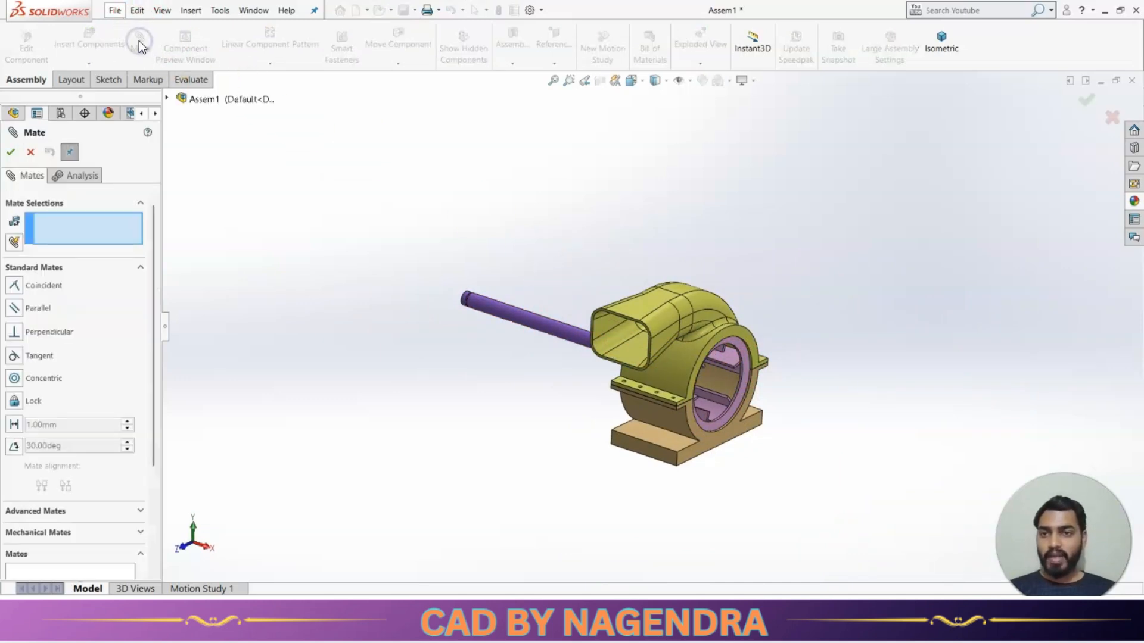
{"action": "scroll", "coordinate": [714, 363], "scroll_direction": "down", "scroll_amount": 3}
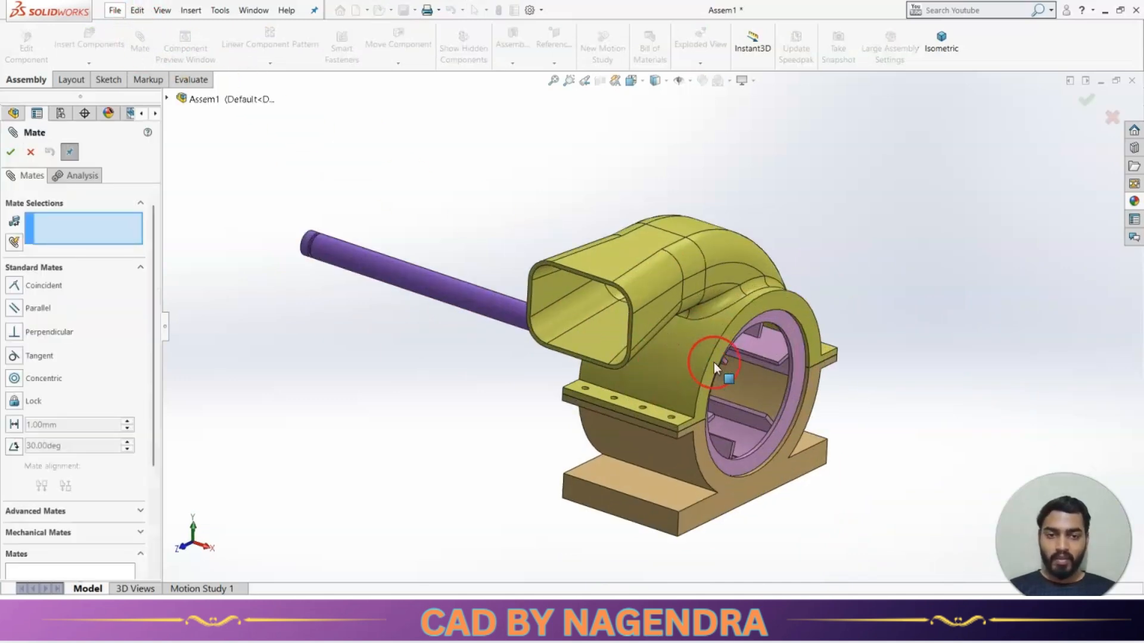
{"action": "left_click", "coordinate": [770, 344]}
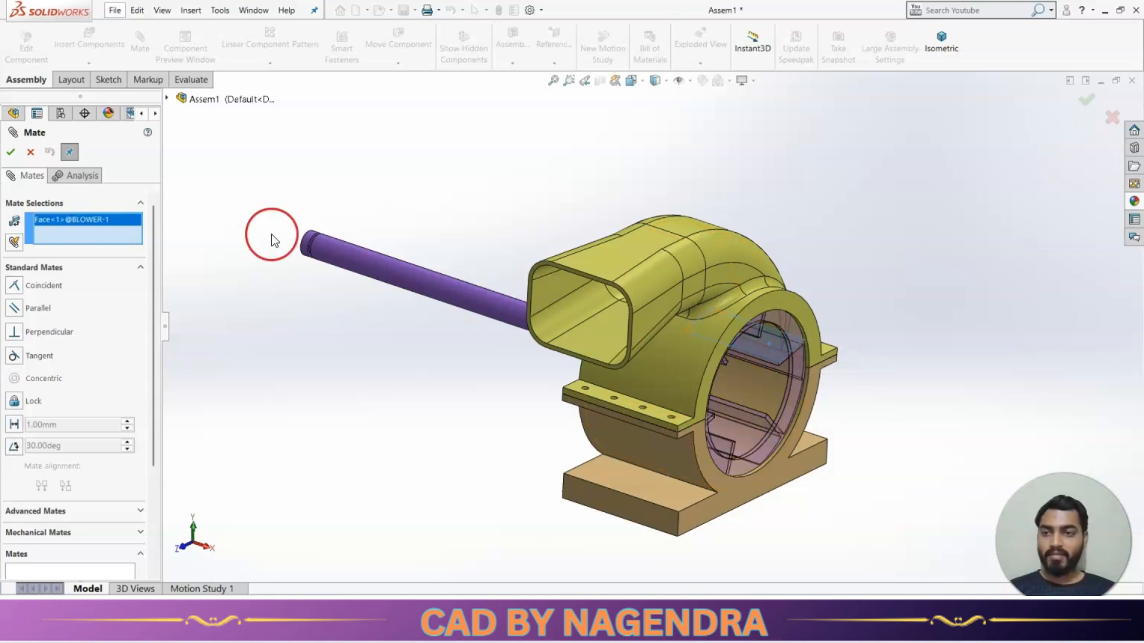
{"action": "left_click", "coordinate": [168, 98]}
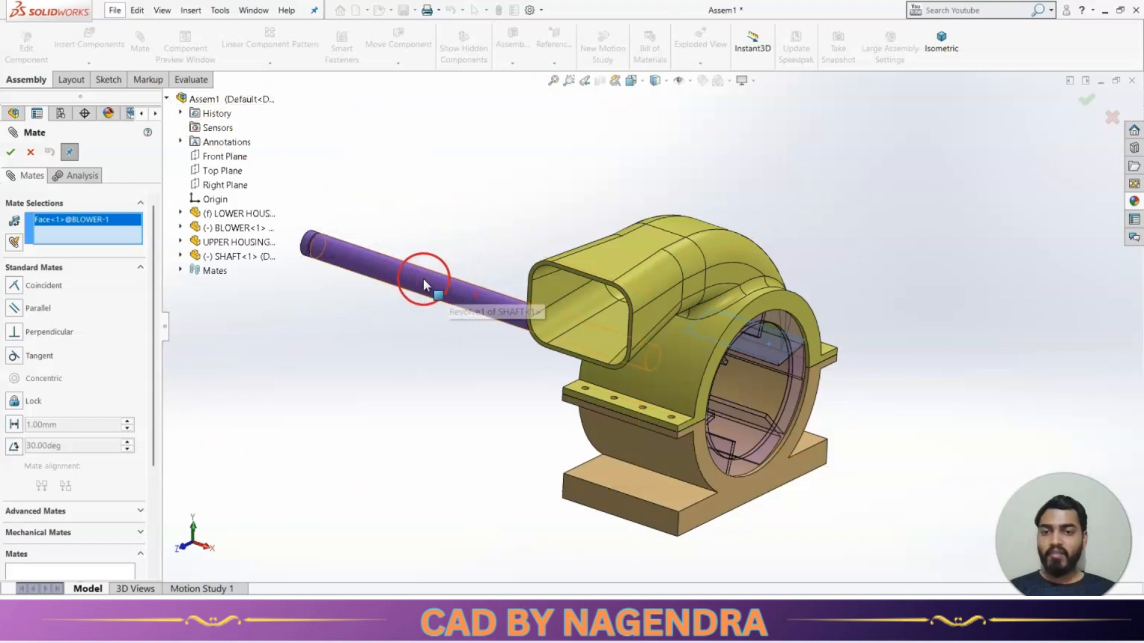
{"action": "left_click", "coordinate": [180, 255]}
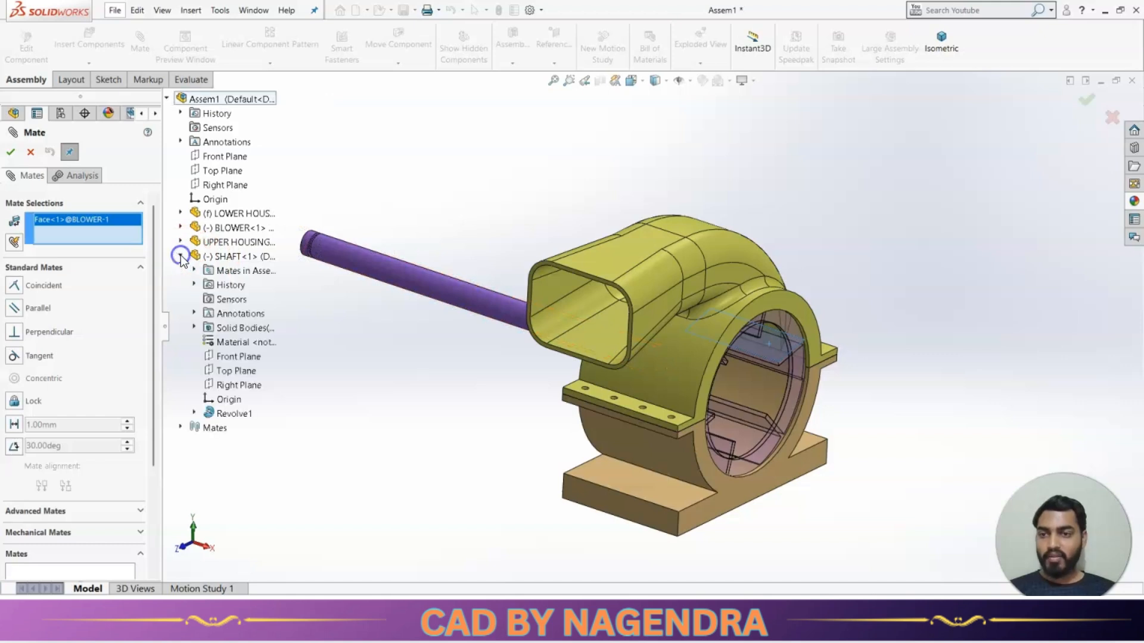
{"action": "left_click", "coordinate": [237, 357]}
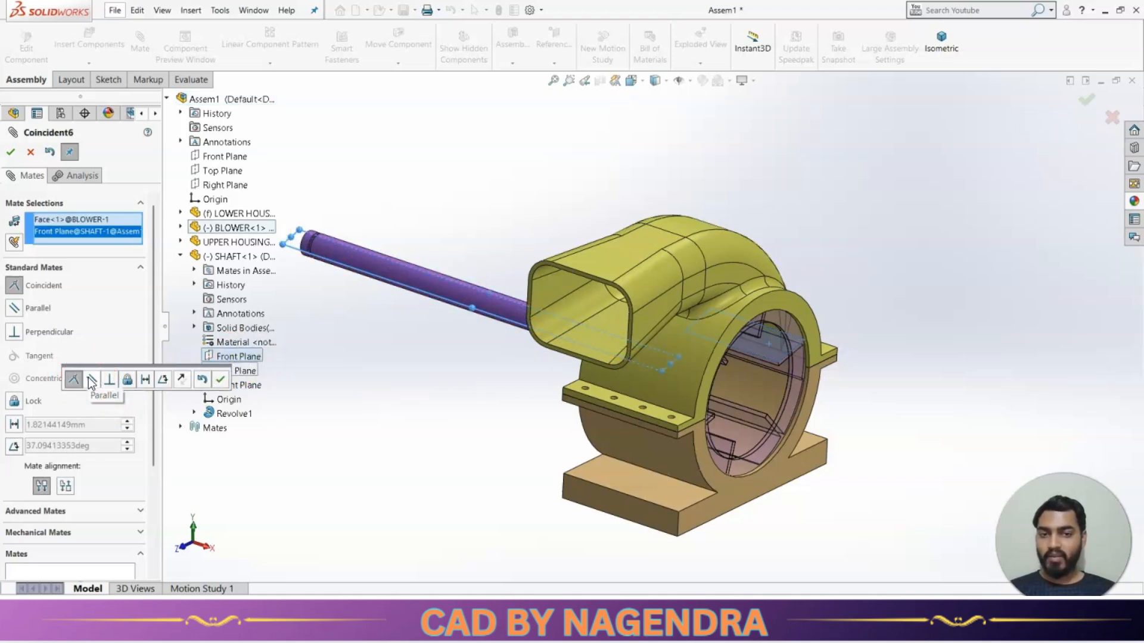
{"action": "left_click", "coordinate": [221, 379]}
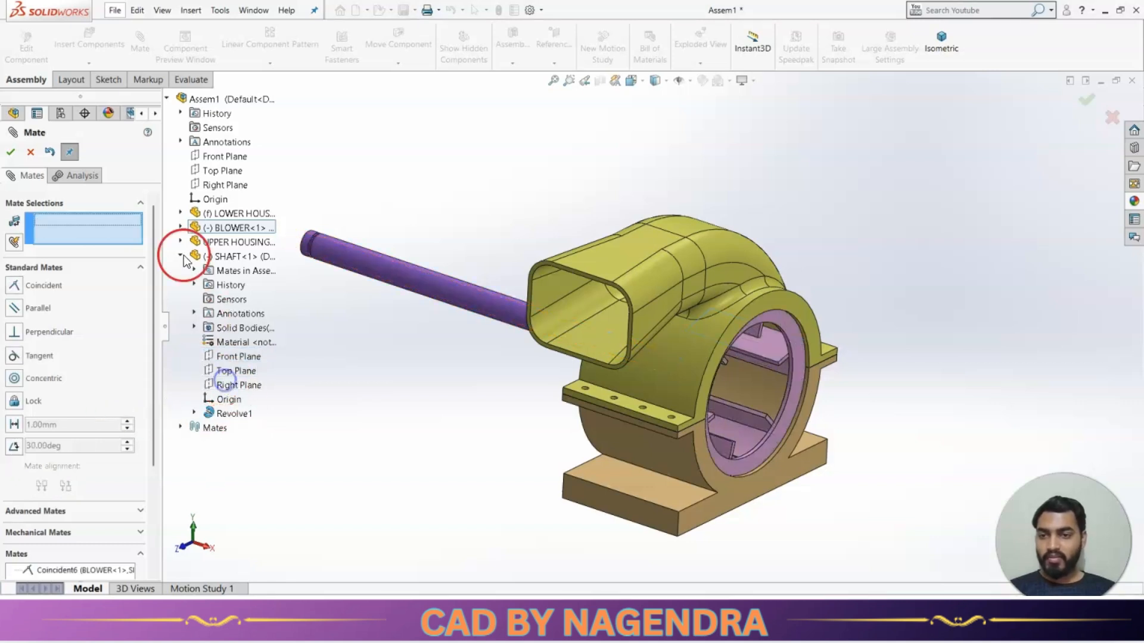
{"action": "left_click", "coordinate": [10, 152]}
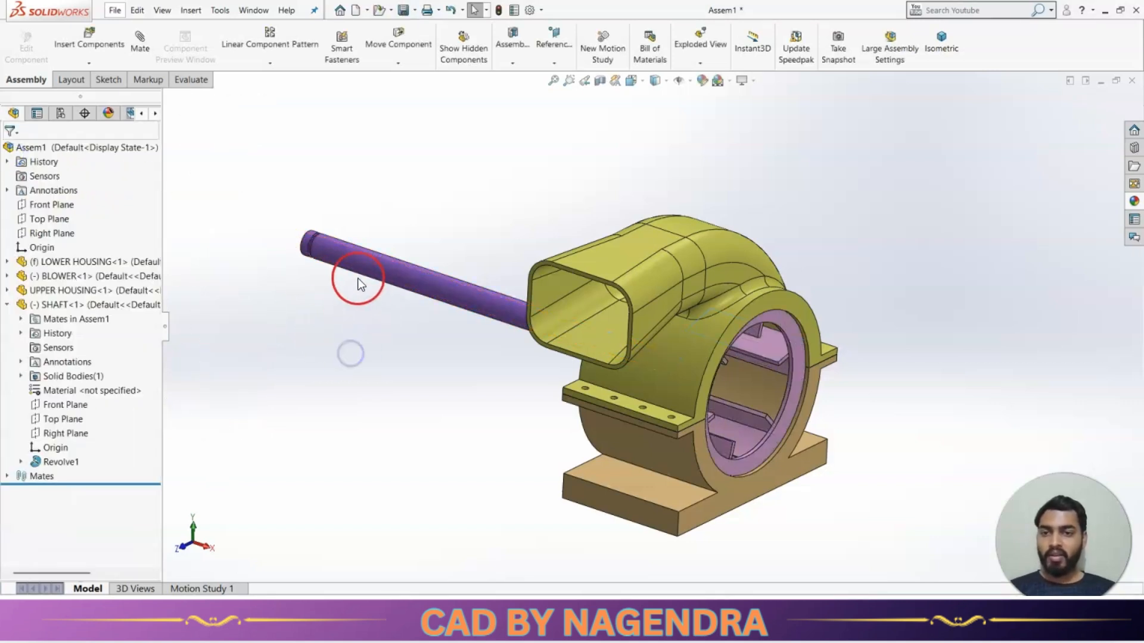
Step: Rotate the shaft and the blower to check whether they turn together, and restore the isometric view
{"action": "left_click_drag", "start_coordinate": [355, 259], "coordinate": [362, 334]}
{"action": "left_click", "coordinate": [362, 335]}
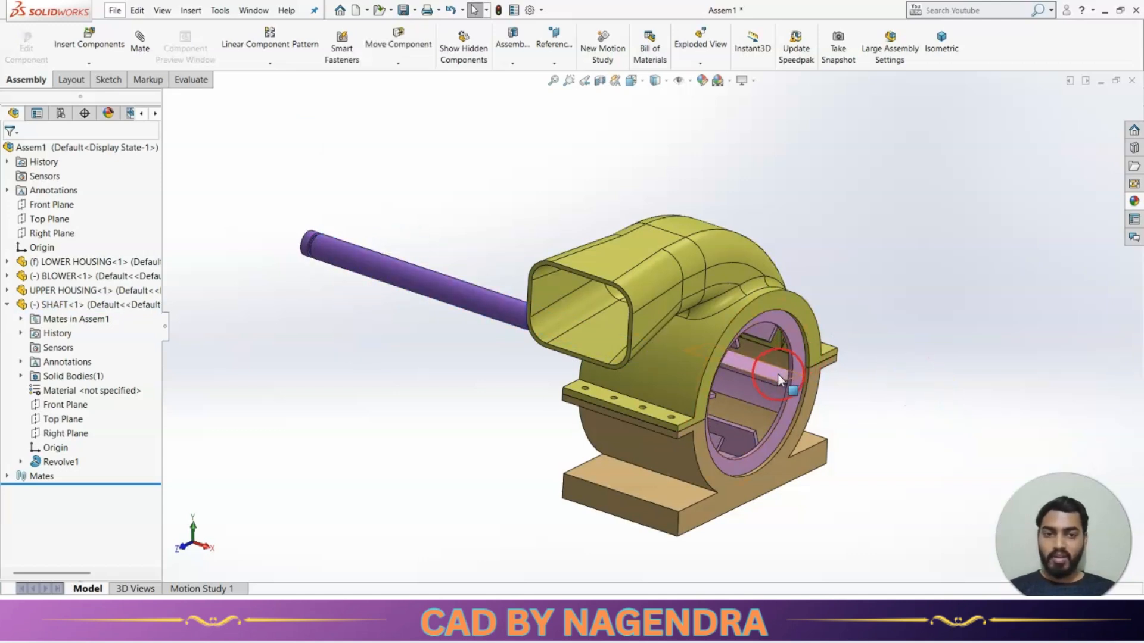
{"action": "left_click_drag", "start_coordinate": [778, 374], "coordinate": [899, 297]}
{"action": "left_click", "coordinate": [899, 296]}
{"action": "left_click", "coordinate": [948, 47]}
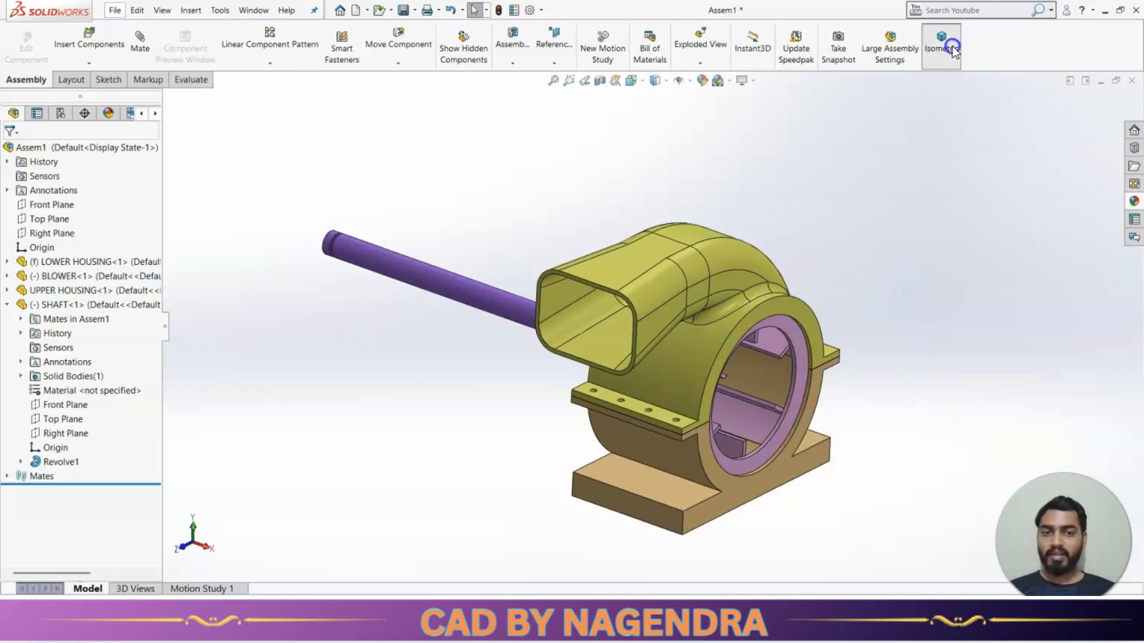
{"action": "left_click", "coordinate": [932, 261]}
{"action": "left_click", "coordinate": [359, 217]}
{"action": "left_click", "coordinate": [4, 306]}
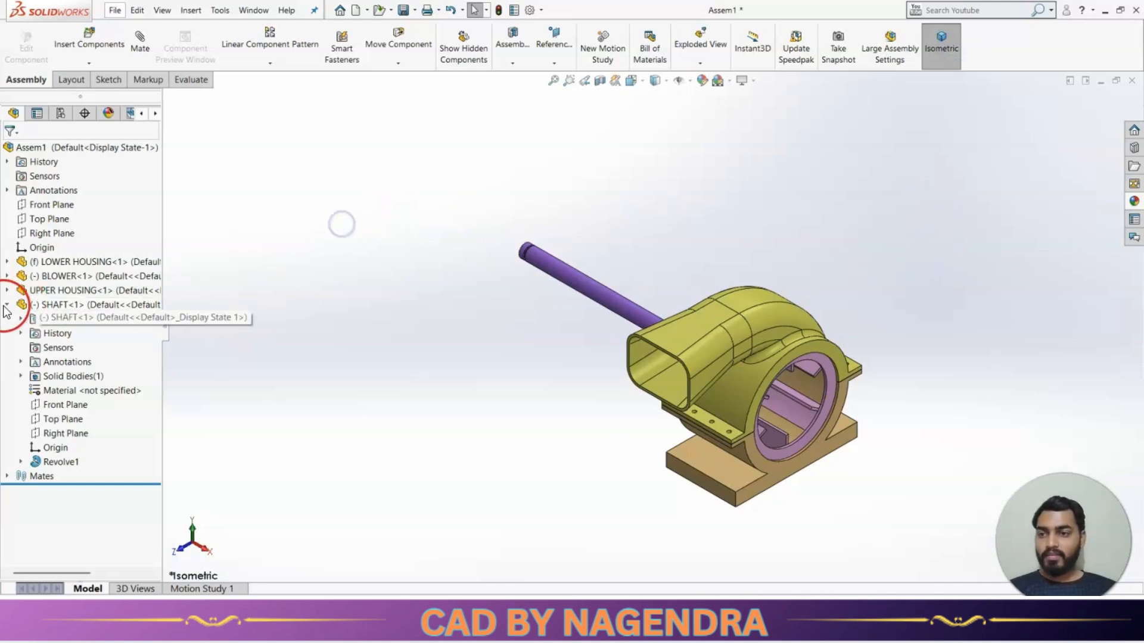
{"action": "left_click", "coordinate": [34, 325]}
{"action": "left_click", "coordinate": [7, 305]}
{"action": "left_click", "coordinate": [267, 333]}
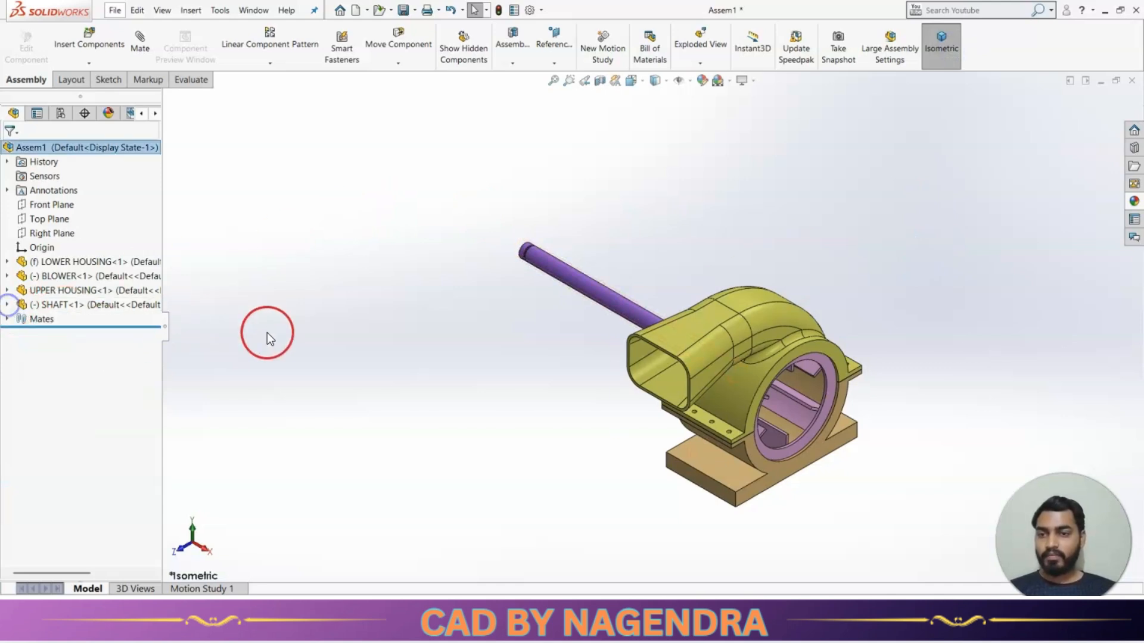
Step: Insert the MOTOR part from the MBA folder, rotate it 90 degrees about Y, and place it near the shaft's free end
{"action": "left_click", "coordinate": [98, 40]}
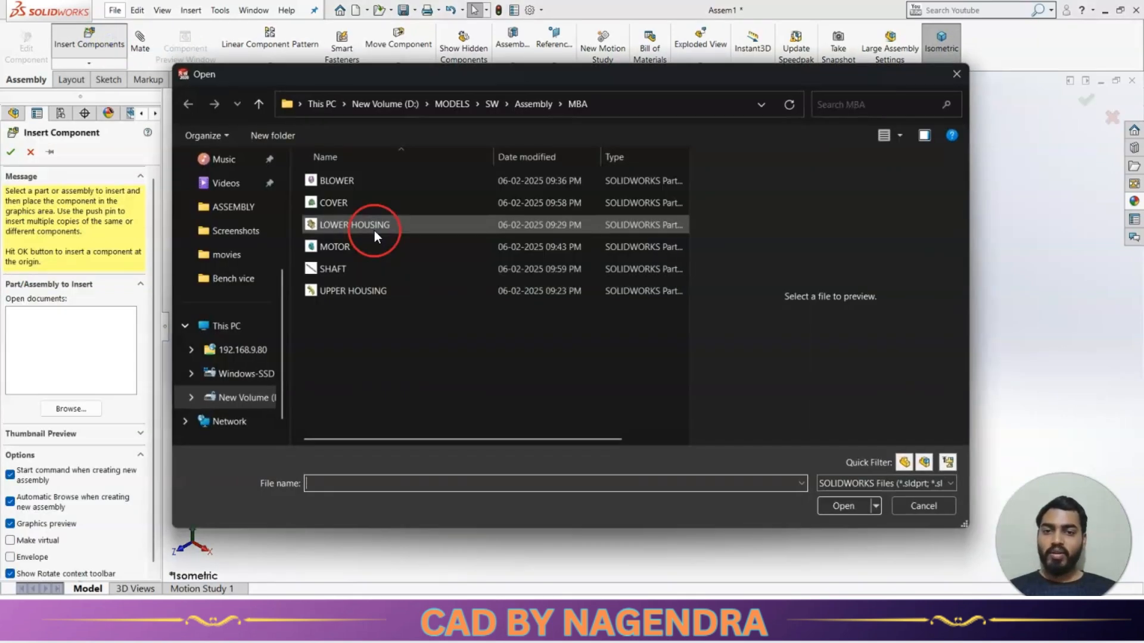
{"action": "left_click", "coordinate": [353, 184]}
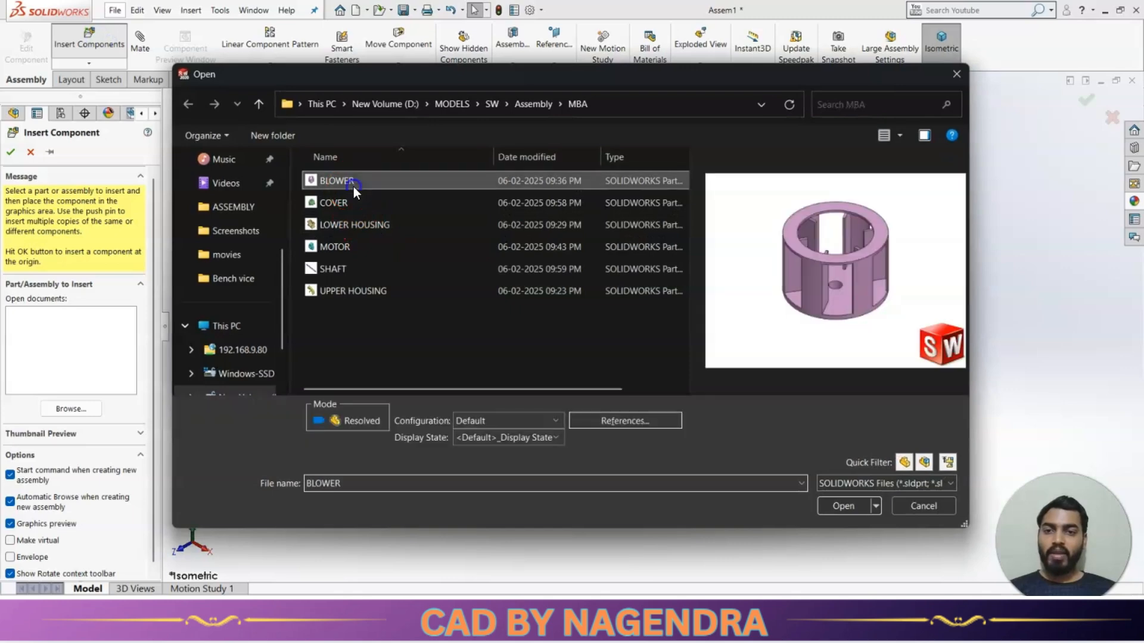
{"action": "left_click", "coordinate": [350, 244]}
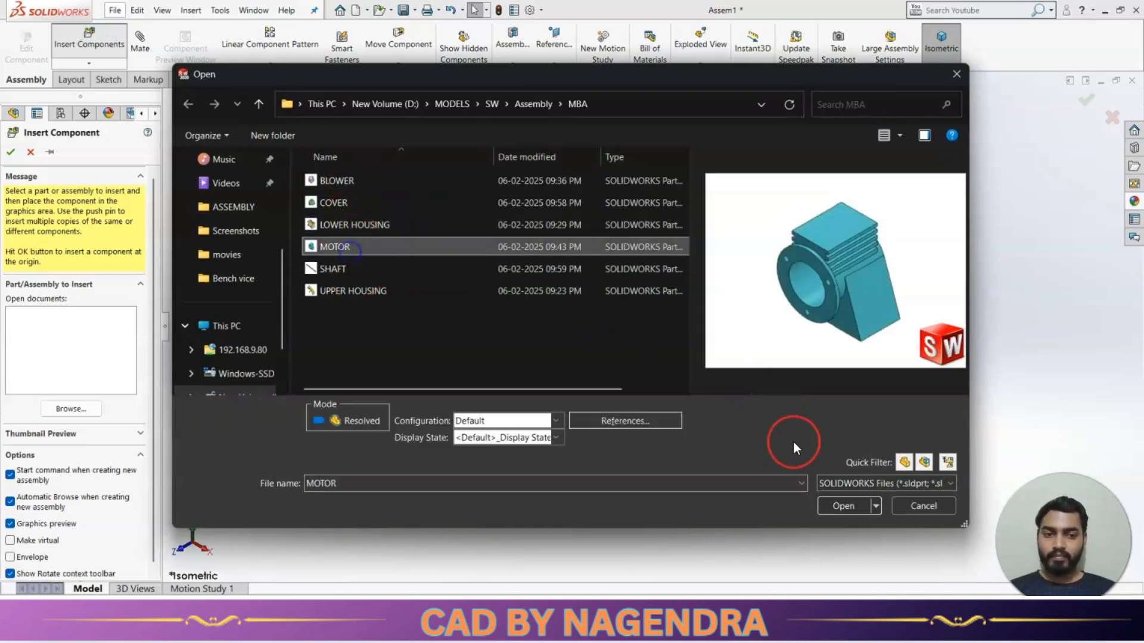
{"action": "left_click", "coordinate": [842, 506]}
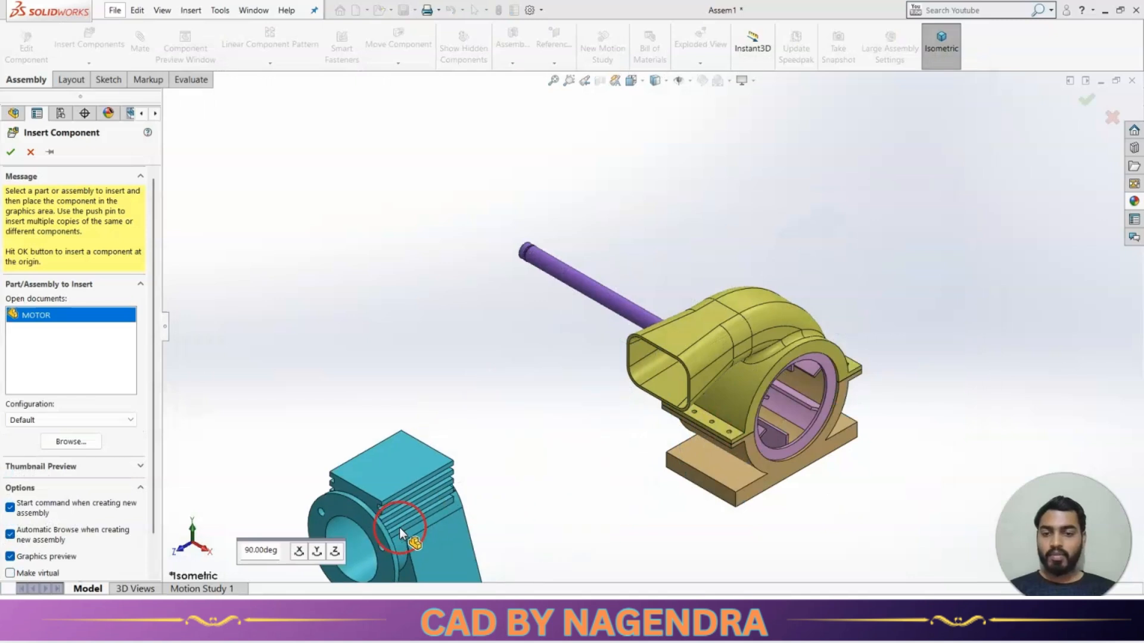
{"action": "left_click", "coordinate": [317, 557]}
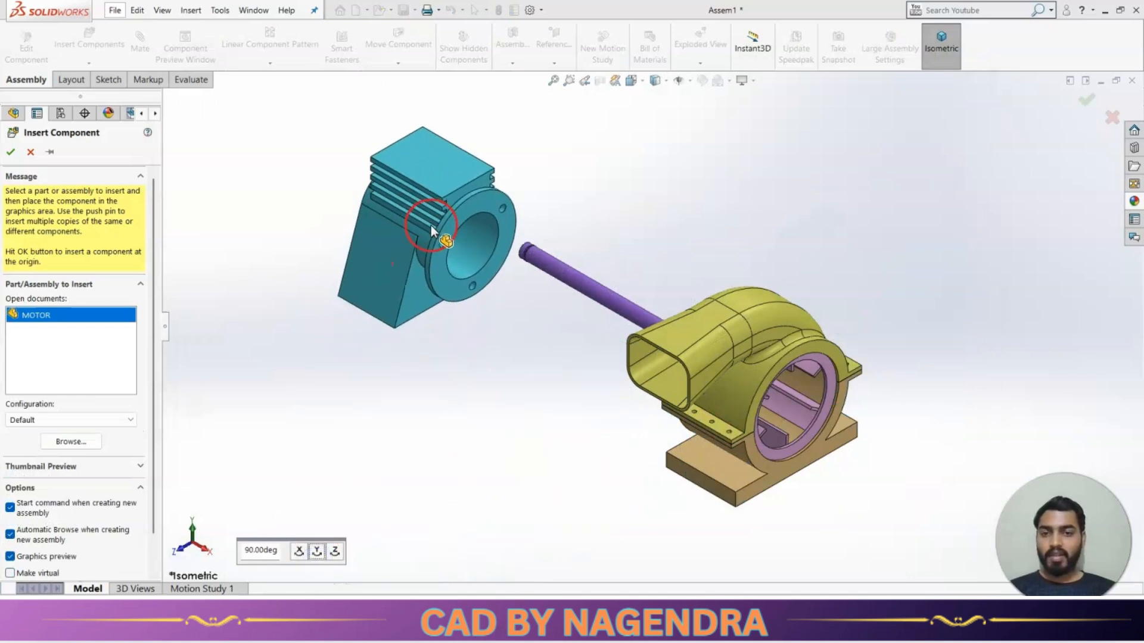
{"action": "left_click", "coordinate": [431, 225]}
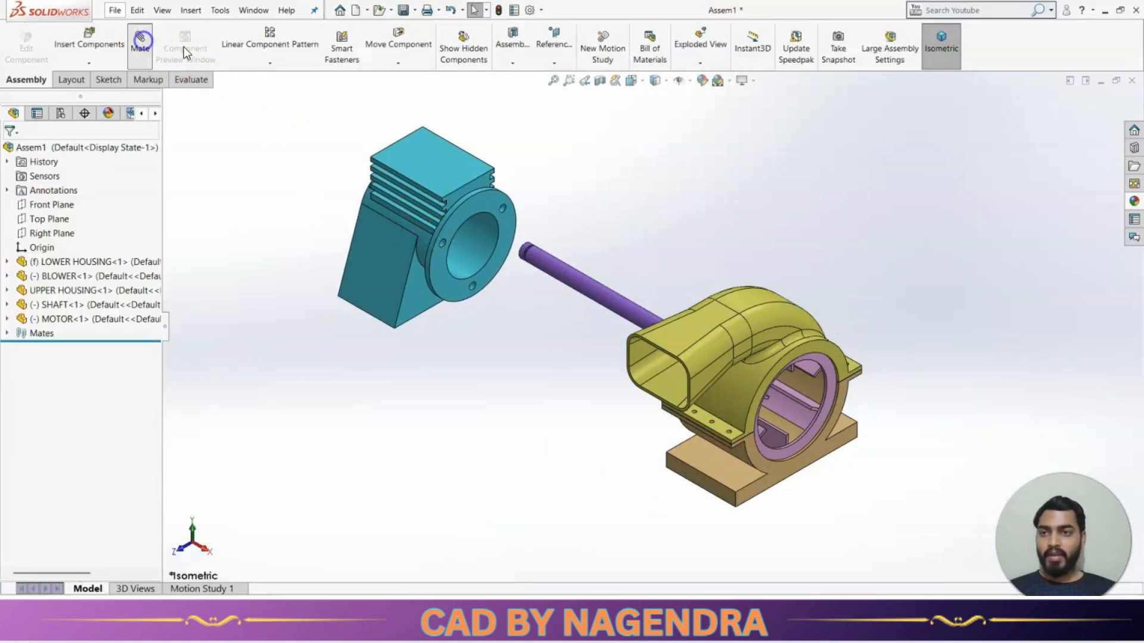
Step: Add a concentric mate between the shaft's cylindrical face and the inner cylindrical face of the motor's flanged opening
{"action": "left_click", "coordinate": [580, 276]}
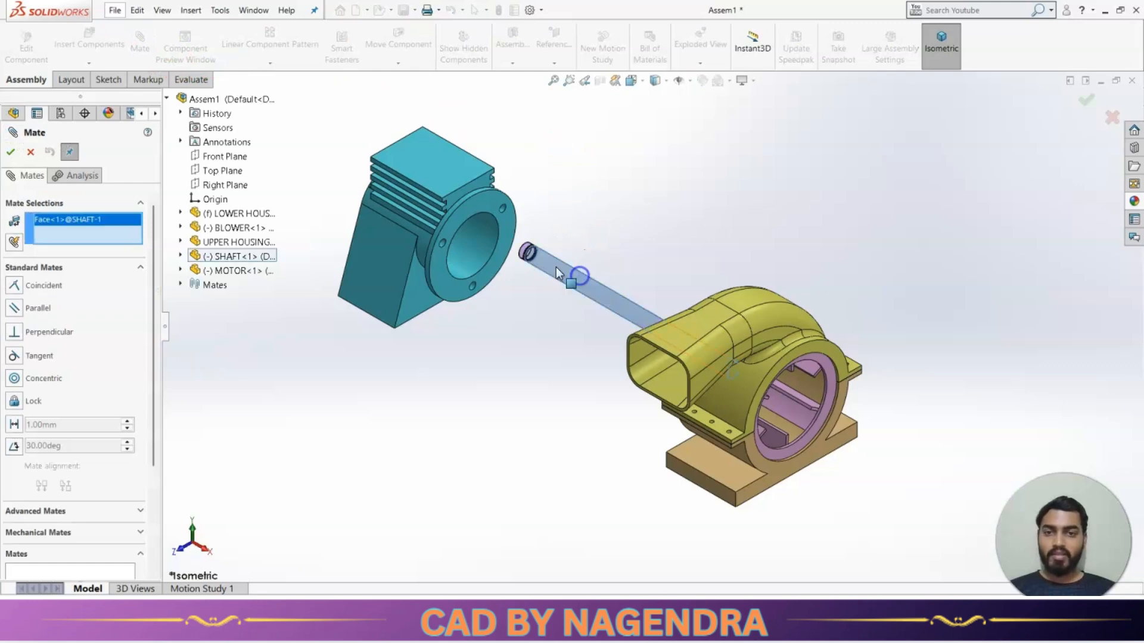
{"action": "left_click", "coordinate": [482, 242]}
{"action": "left_click", "coordinate": [463, 213]}
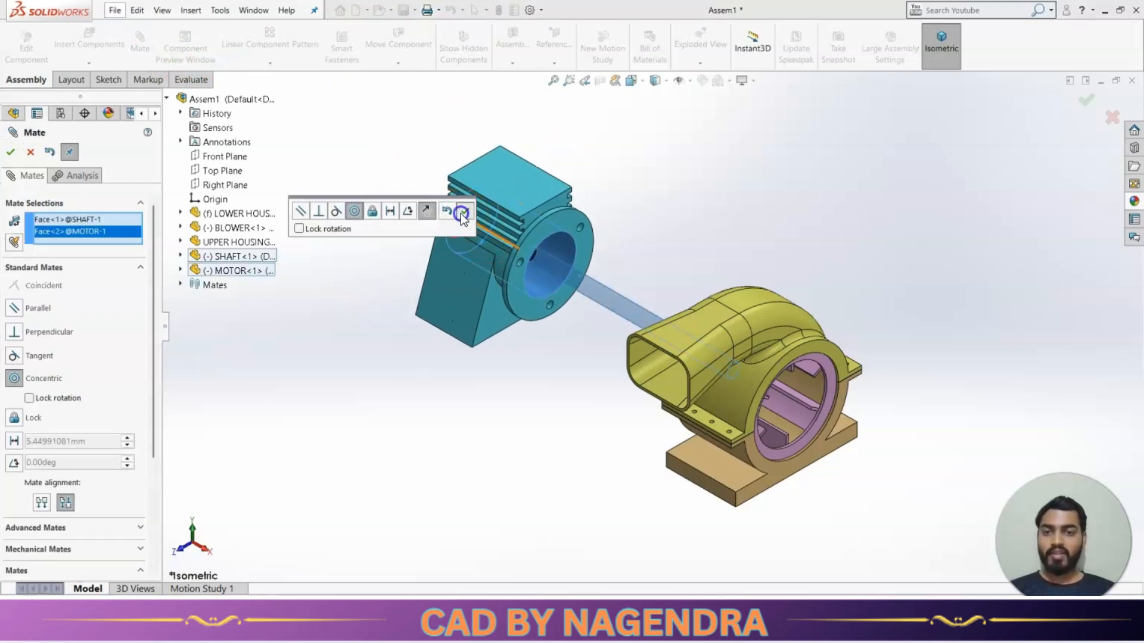
Step: Add a coincident mate between the motor's flat rear face and the shaft's end face
{"action": "middle_click_drag", "start_coordinate": [449, 267], "coordinate": [573, 328]}
{"action": "scroll", "coordinate": [566, 324], "scroll_direction": "down", "scroll_amount": 5}
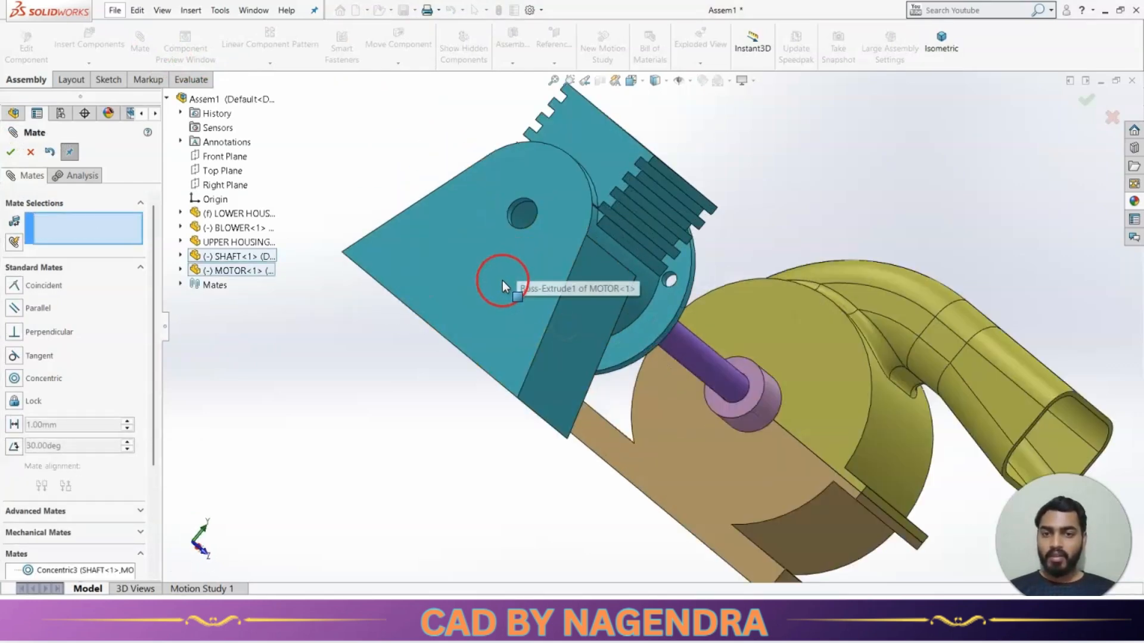
{"action": "left_click", "coordinate": [495, 291]}
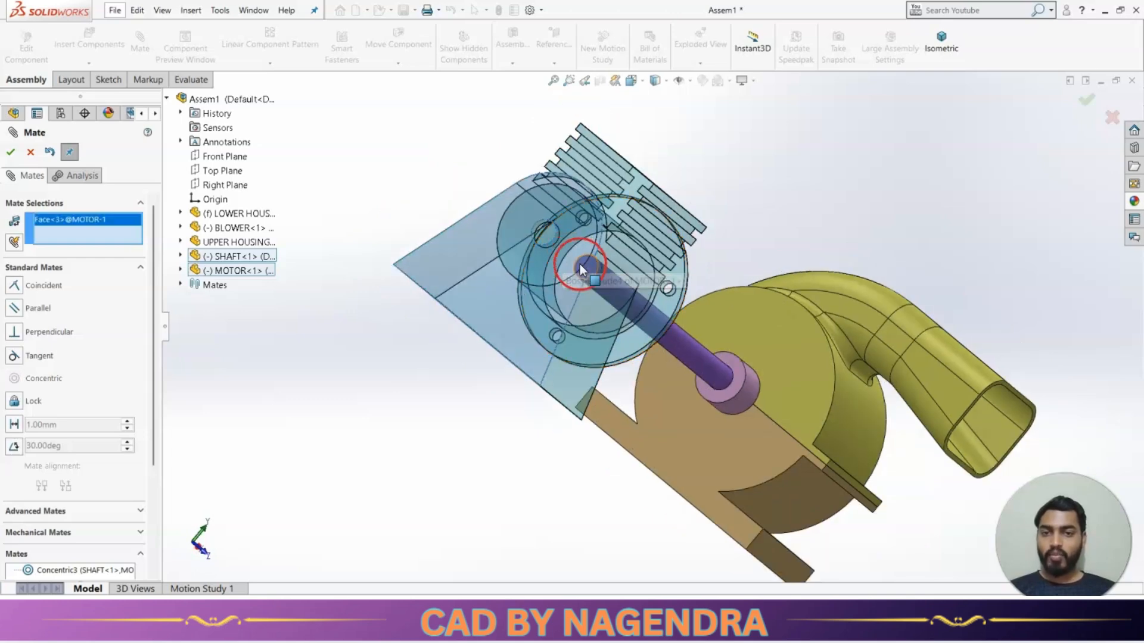
{"action": "scroll", "coordinate": [581, 262], "scroll_direction": "up", "scroll_amount": 1}
{"action": "scroll", "coordinate": [592, 270], "scroll_direction": "down", "scroll_amount": 2}
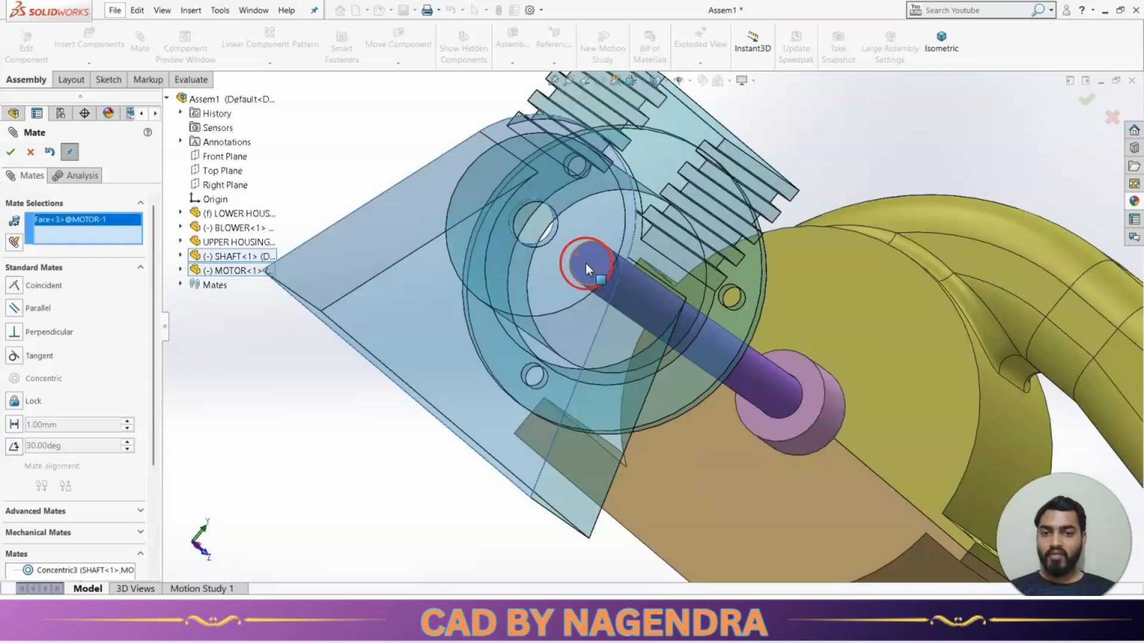
{"action": "left_click", "coordinate": [585, 263]}
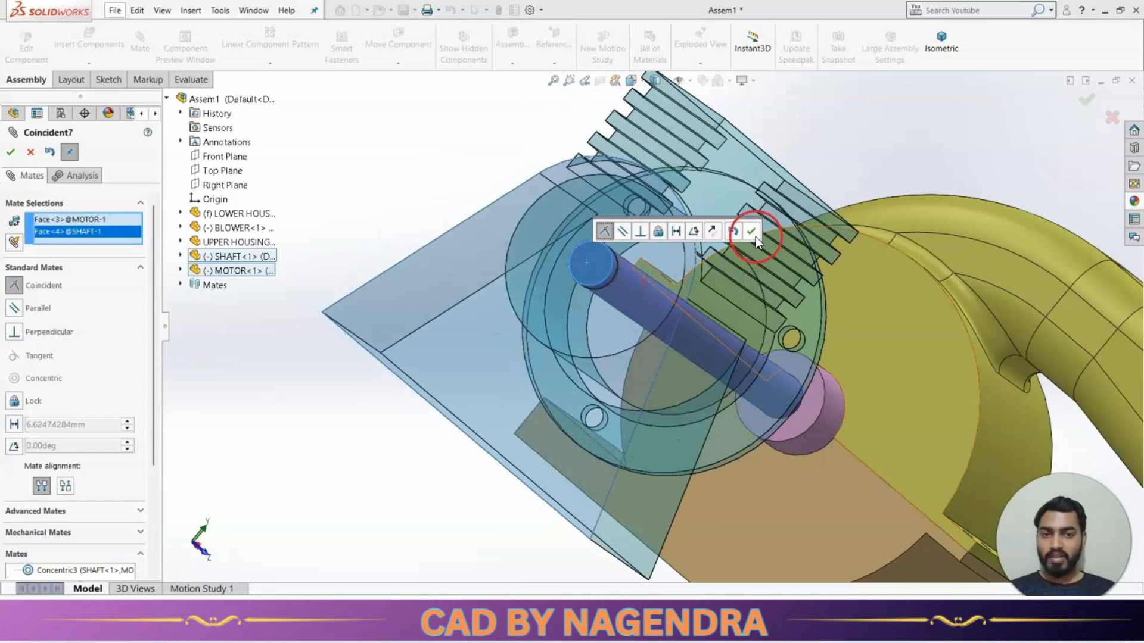
{"action": "left_click", "coordinate": [756, 237]}
Step: Turn the motor roughly upright, add a parallel mate between its bottom face and the lower housing's bottom face, and finish mating
{"action": "scroll", "coordinate": [621, 258], "scroll_direction": "up", "scroll_amount": 5}
{"action": "middle_click_drag", "start_coordinate": [624, 260], "coordinate": [619, 305]}
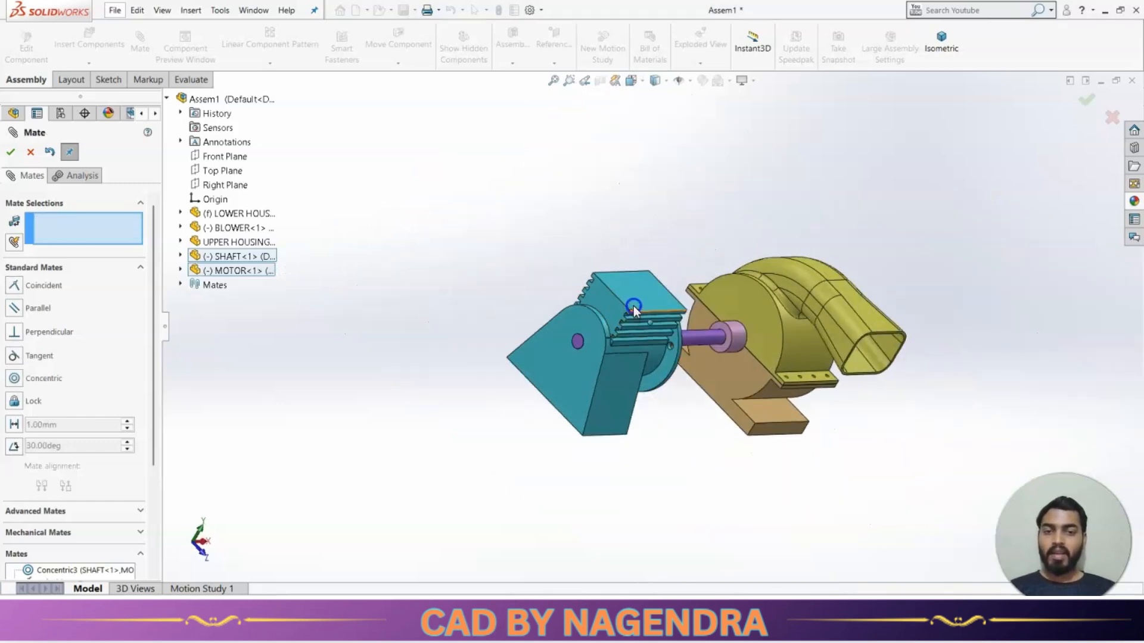
{"action": "left_click_drag", "start_coordinate": [634, 305], "coordinate": [626, 382]}
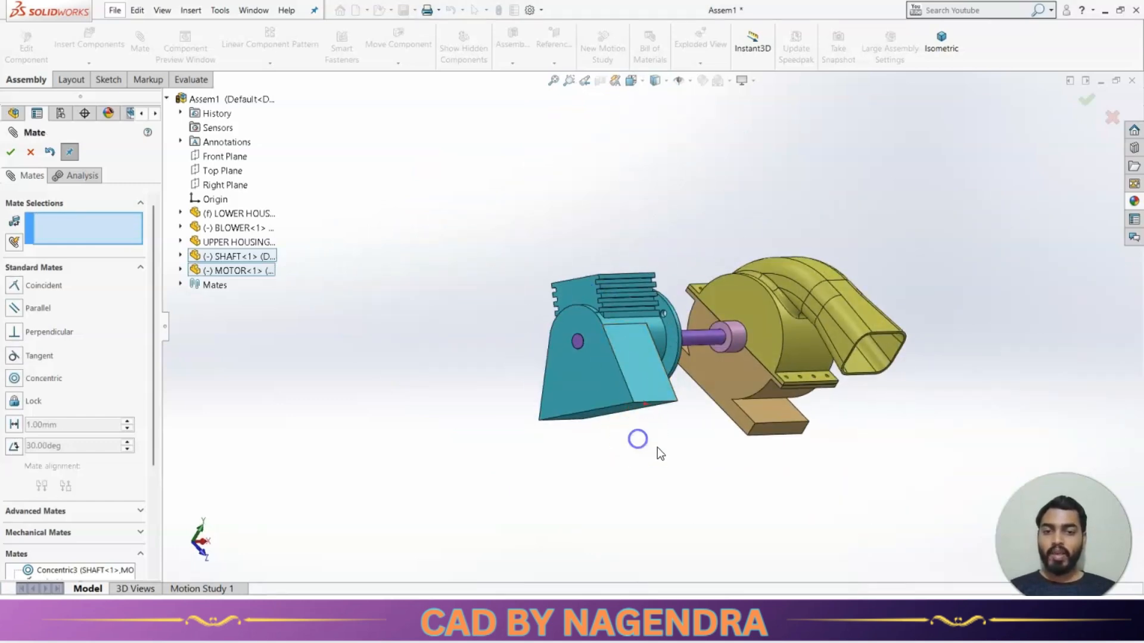
{"action": "mouse_move", "coordinate": [657, 448]}
{"action": "middle_mouse_down"}
{"action": "mouse_move", "coordinate": [642, 362]}
{"action": "mouse_move", "coordinate": [633, 406]}
{"action": "mouse_move", "coordinate": [656, 441]}
{"action": "middle_mouse_up"}
{"action": "left_click", "coordinate": [638, 364]}
{"action": "left_click", "coordinate": [720, 471]}
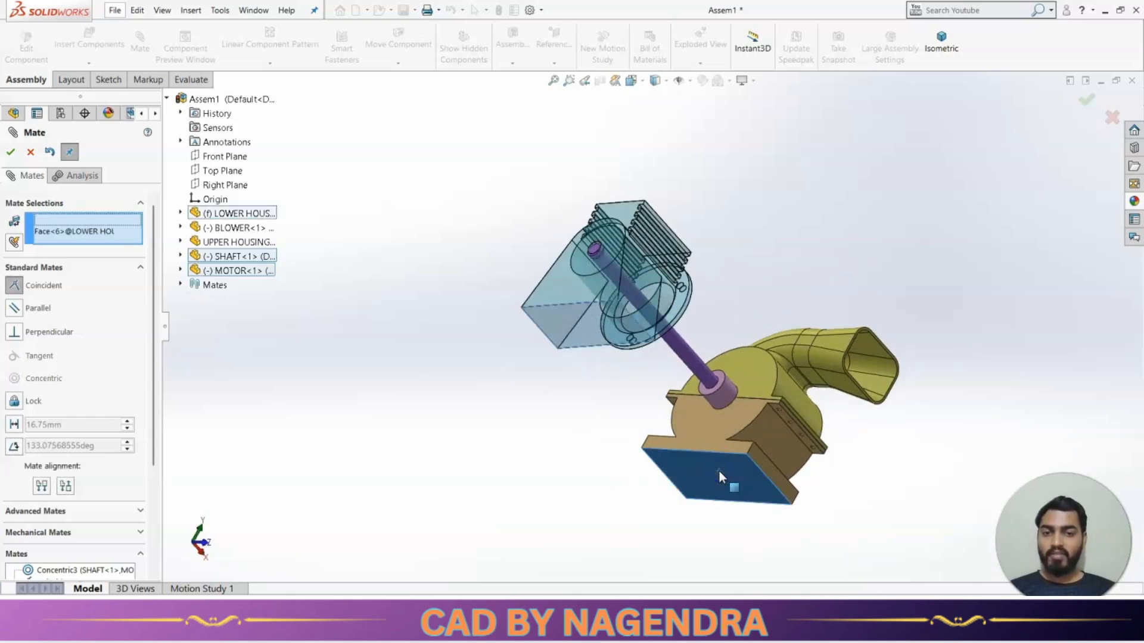
{"action": "left_click", "coordinate": [753, 499]}
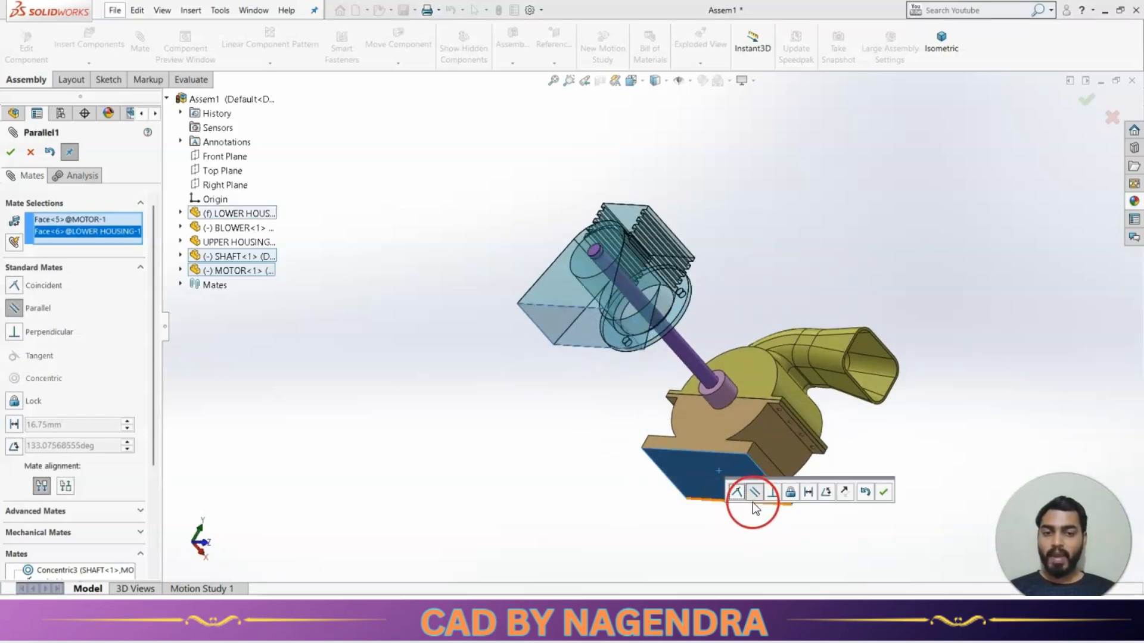
{"action": "left_click", "coordinate": [888, 492]}
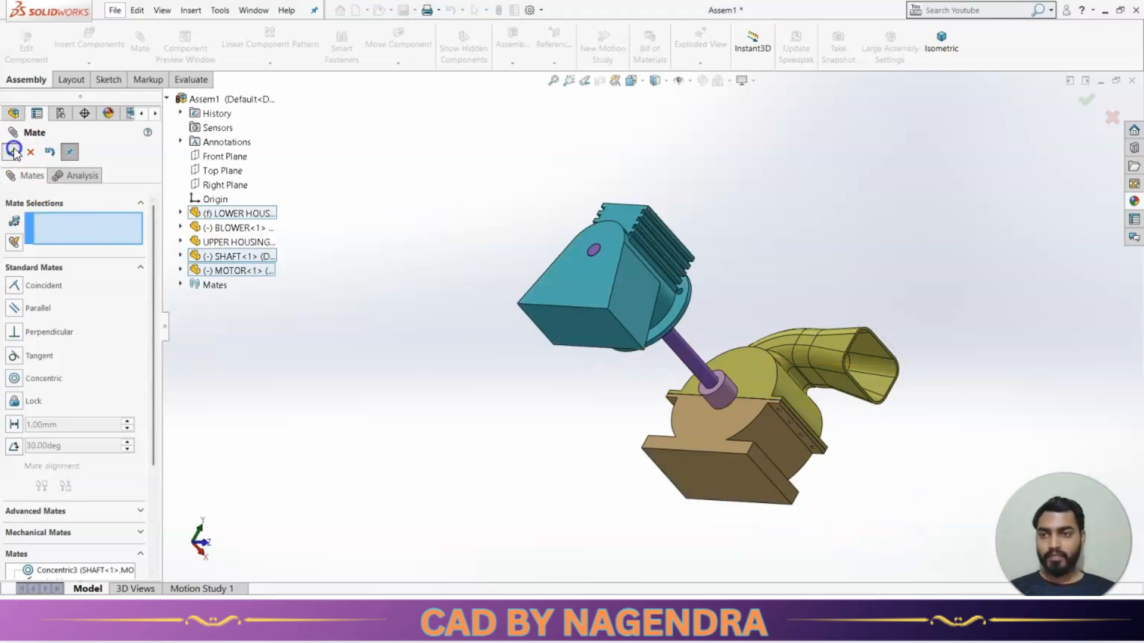
{"action": "left_click", "coordinate": [31, 152]}
{"action": "left_click", "coordinate": [942, 60]}
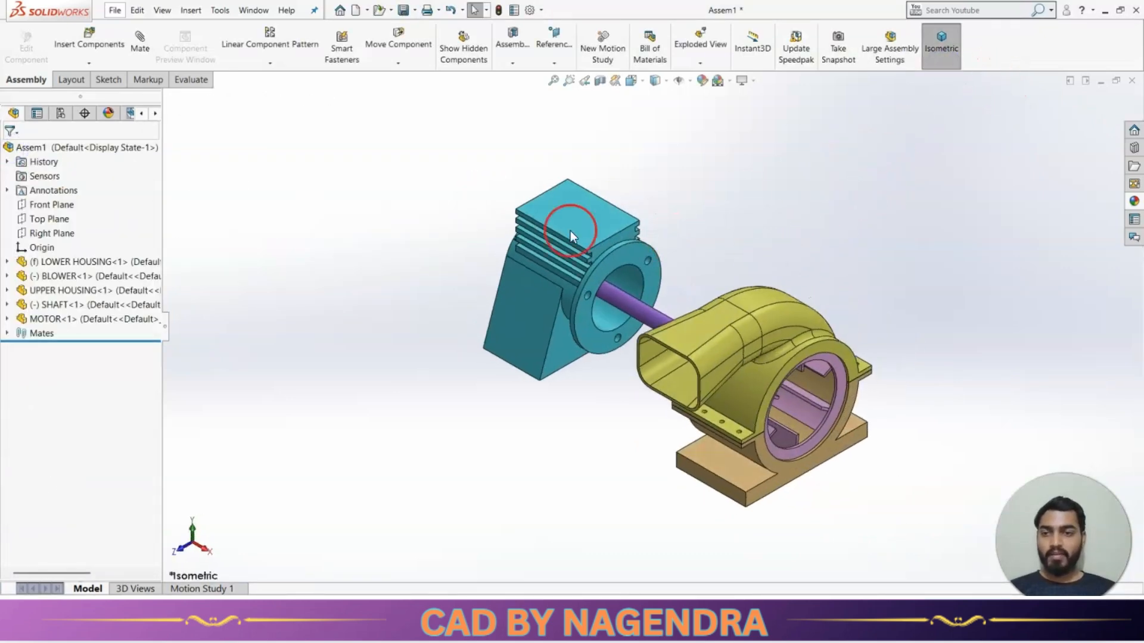
Step: Insert the COVER part from the MBA folder, orient it in 90-degree rotations with its vented face pointing away from the motor, and place it above the housing
{"action": "left_click", "coordinate": [82, 37]}
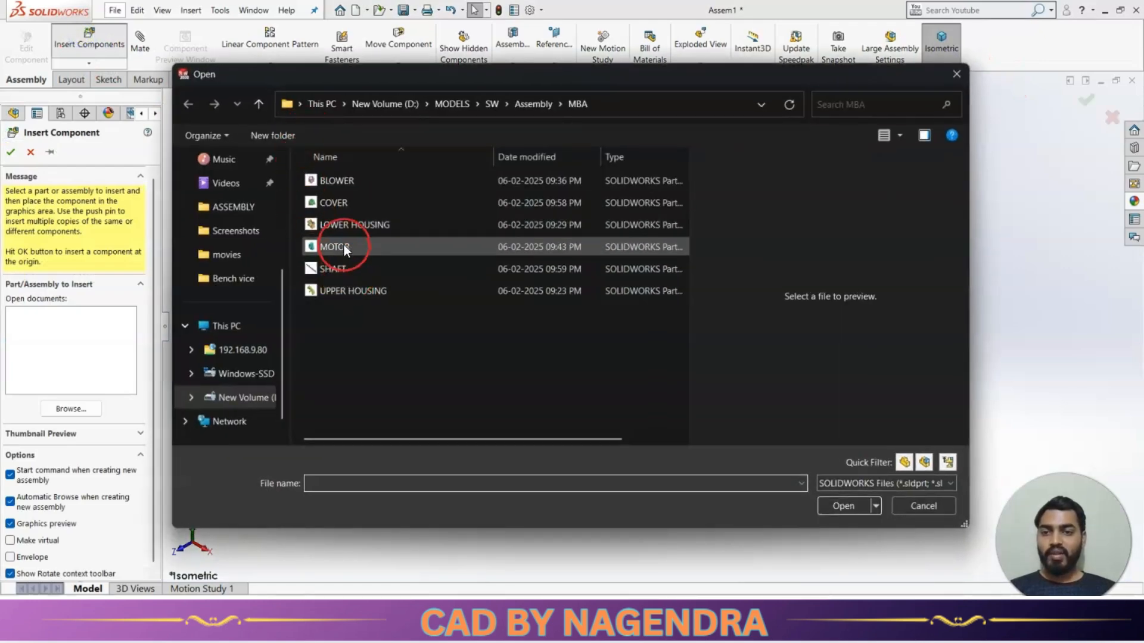
{"action": "left_click", "coordinate": [339, 202]}
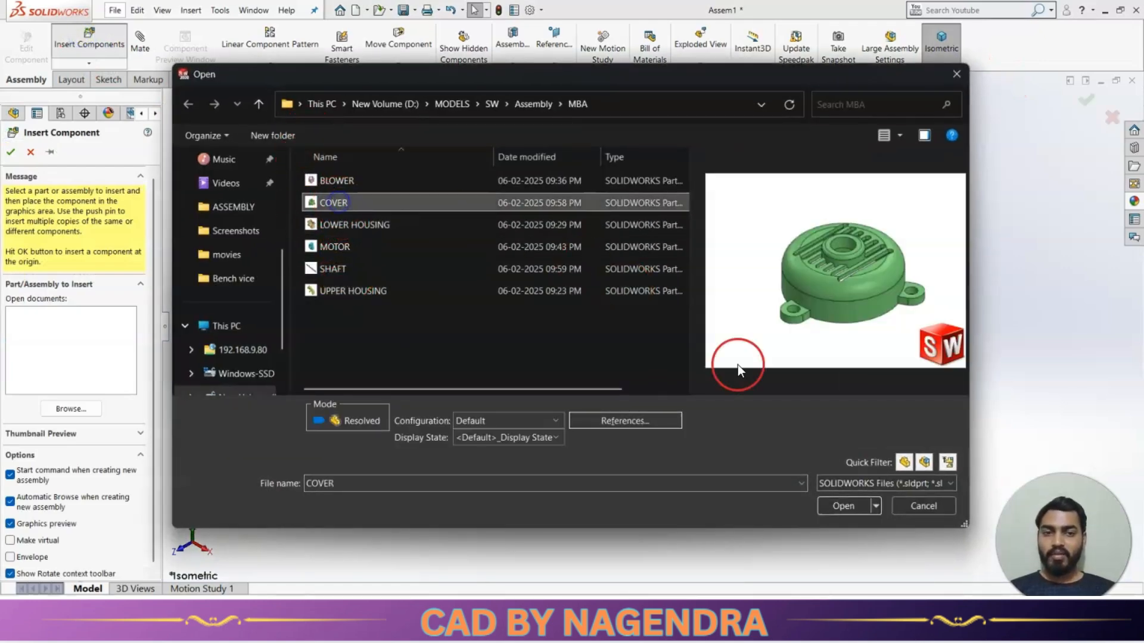
{"action": "left_click", "coordinate": [836, 505]}
{"action": "left_click", "coordinate": [301, 550]}
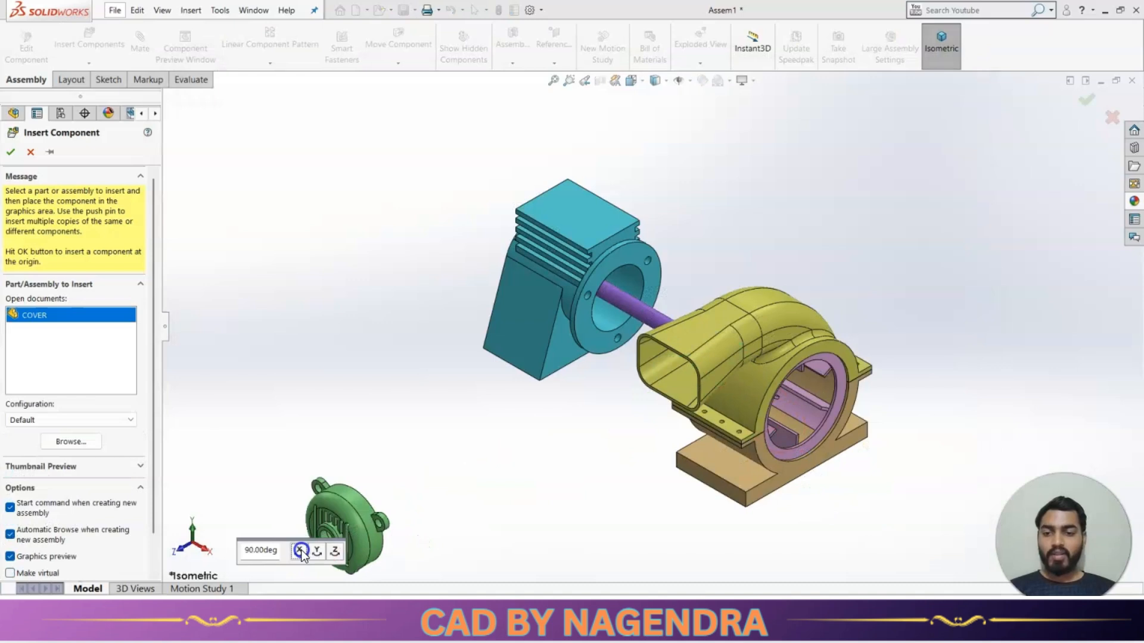
{"action": "left_click", "coordinate": [301, 550]}
{"action": "left_click", "coordinate": [301, 551]}
{"action": "left_click", "coordinate": [301, 551]}
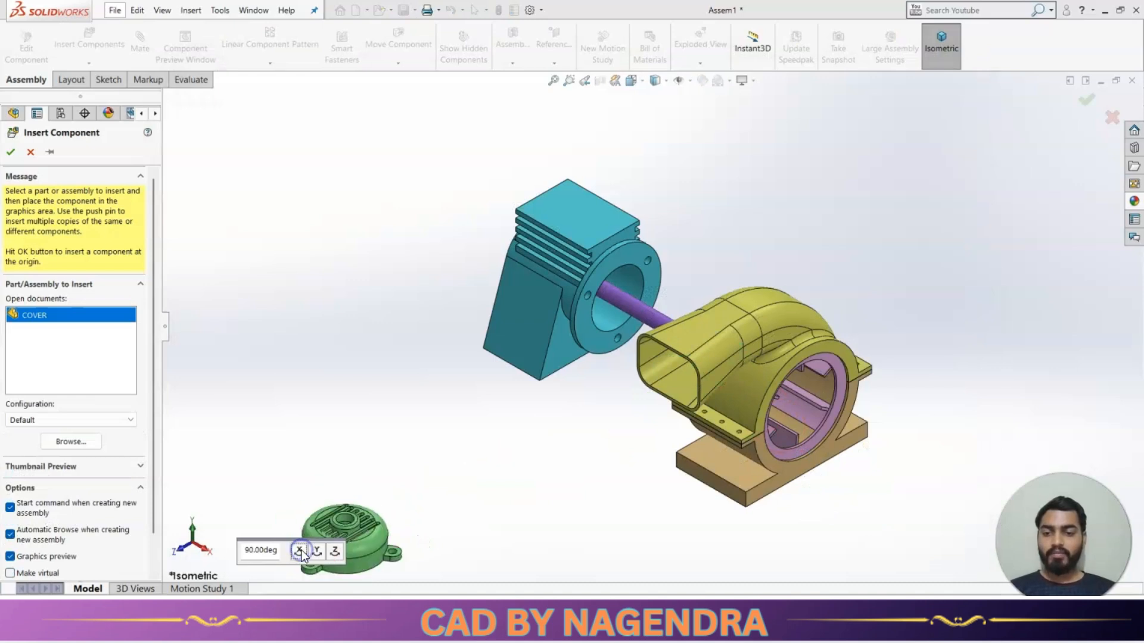
{"action": "left_click", "coordinate": [316, 551]}
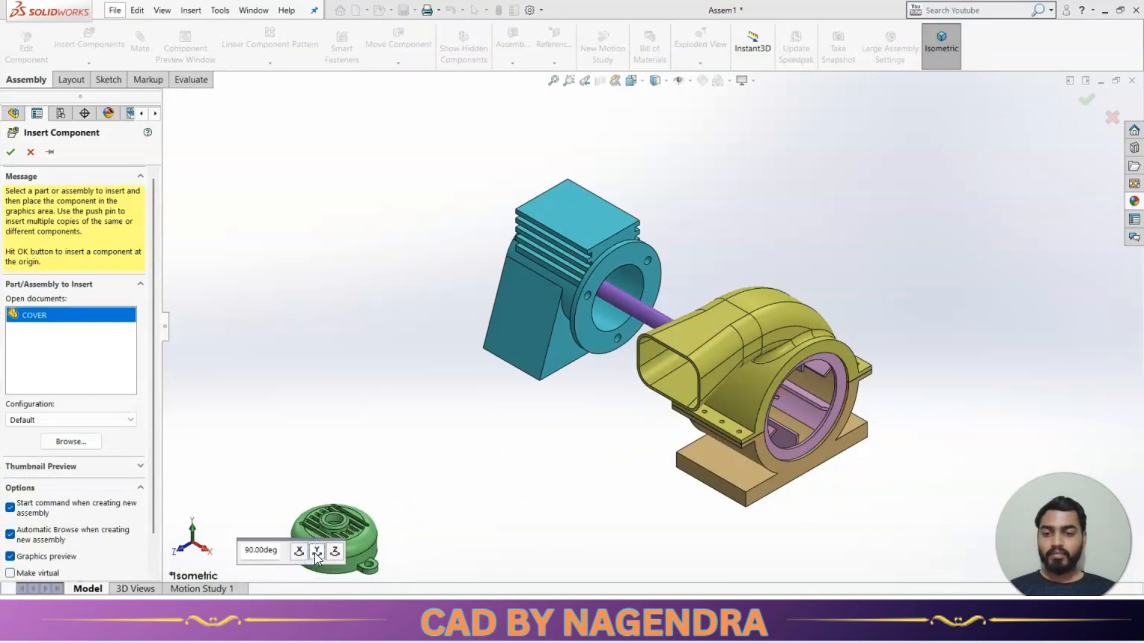
{"action": "left_click", "coordinate": [316, 551]}
{"action": "left_click", "coordinate": [316, 551]}
{"action": "left_click", "coordinate": [316, 552]}
{"action": "left_click", "coordinate": [334, 552]}
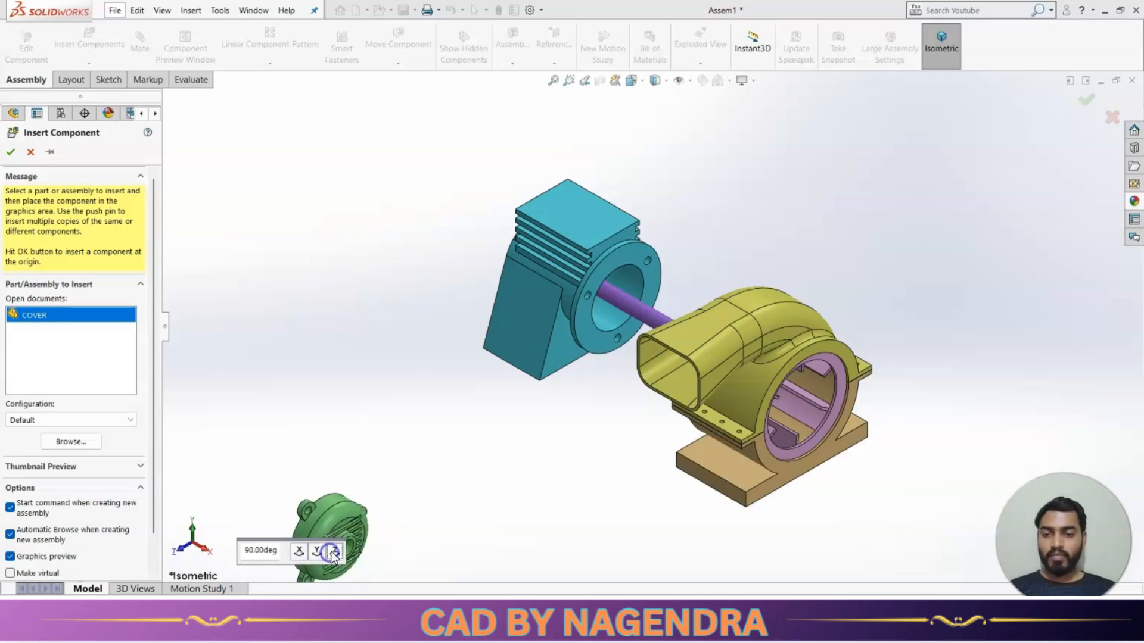
{"action": "left_click", "coordinate": [753, 221]}
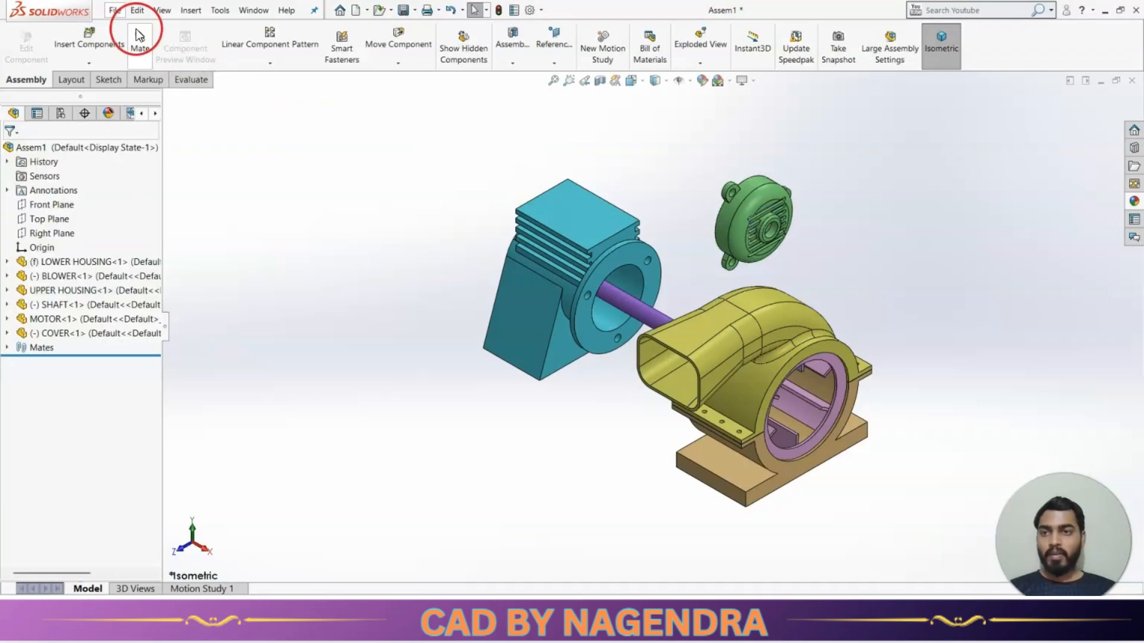
Step: Add a concentric mate between the hole of one cover lug and the matching bolt hole in the motor flange
{"action": "left_click", "coordinate": [139, 36]}
{"action": "scroll", "coordinate": [721, 197], "scroll_direction": "down", "scroll_amount": 5}
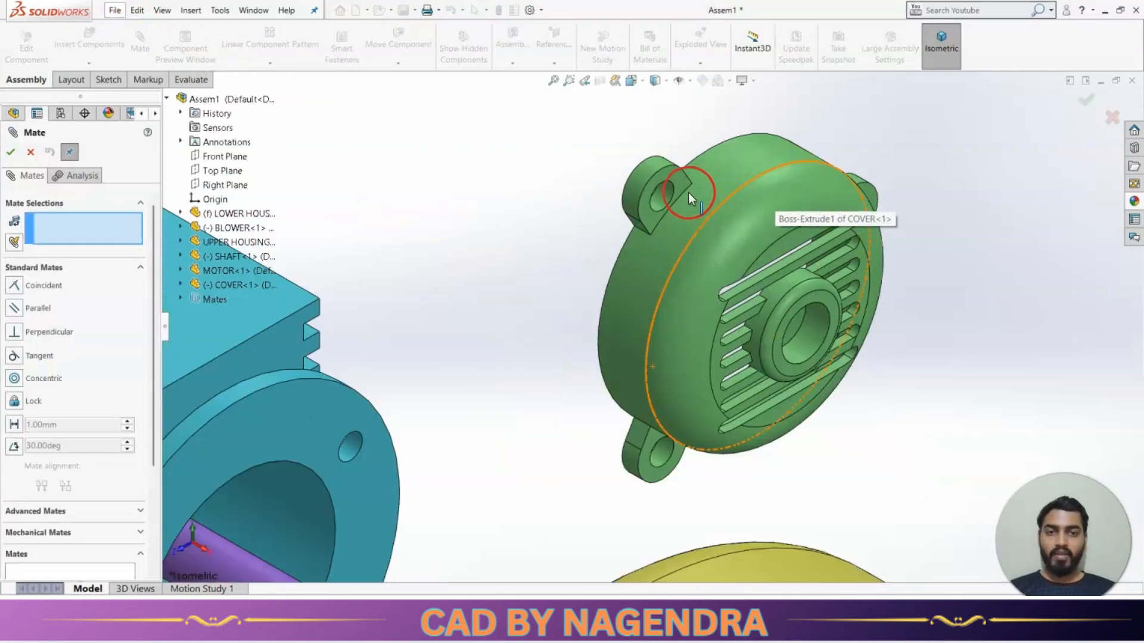
{"action": "left_click", "coordinate": [664, 195]}
{"action": "scroll", "coordinate": [664, 194], "scroll_direction": "up", "scroll_amount": 5}
{"action": "scroll", "coordinate": [493, 412], "scroll_direction": "down", "scroll_amount": 10}
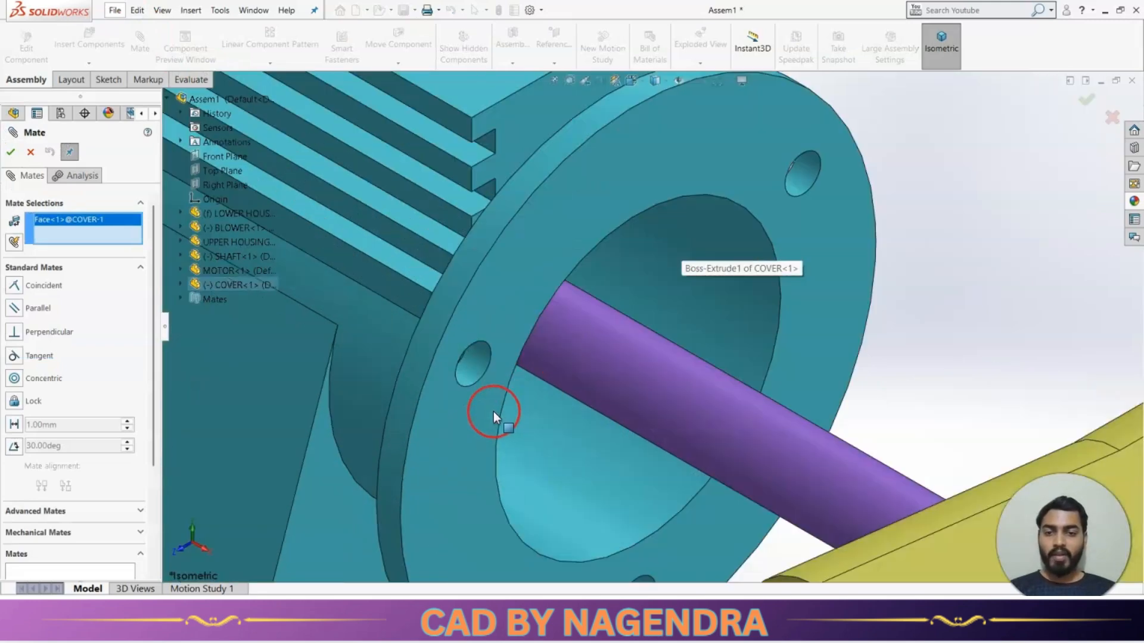
{"action": "left_click", "coordinate": [472, 369]}
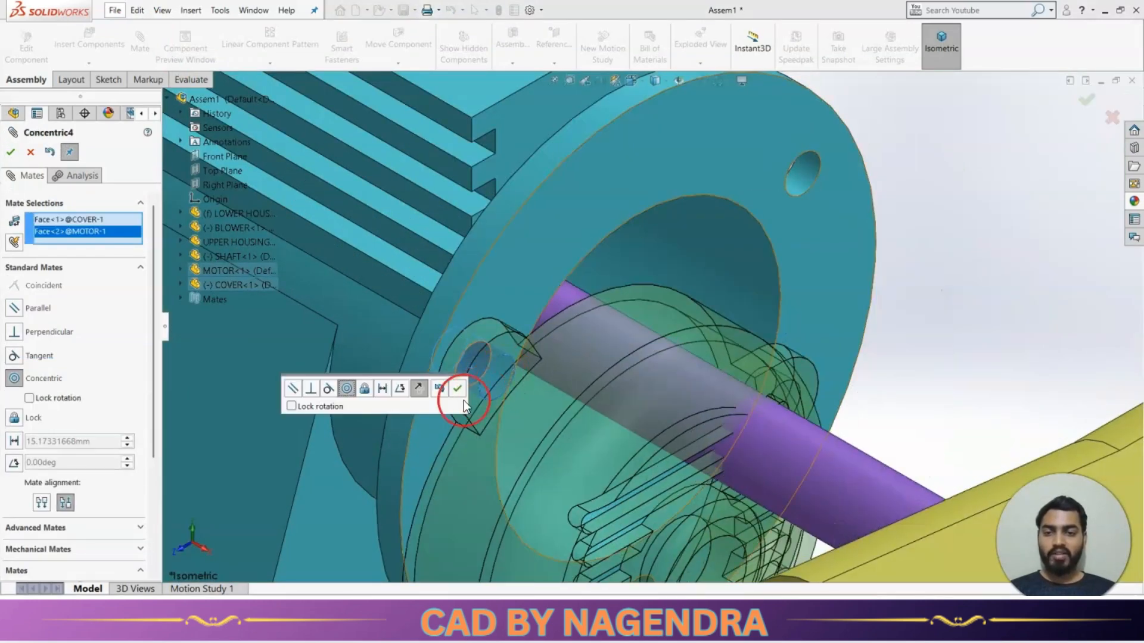
{"action": "left_click", "coordinate": [458, 388]}
Step: Add a concentric mate between a second cover lug hole and the corresponding upper bolt hole in the motor flange
{"action": "scroll", "coordinate": [702, 291], "scroll_direction": "up", "scroll_amount": 8}
{"action": "scroll", "coordinate": [654, 451], "scroll_direction": "down", "scroll_amount": 3}
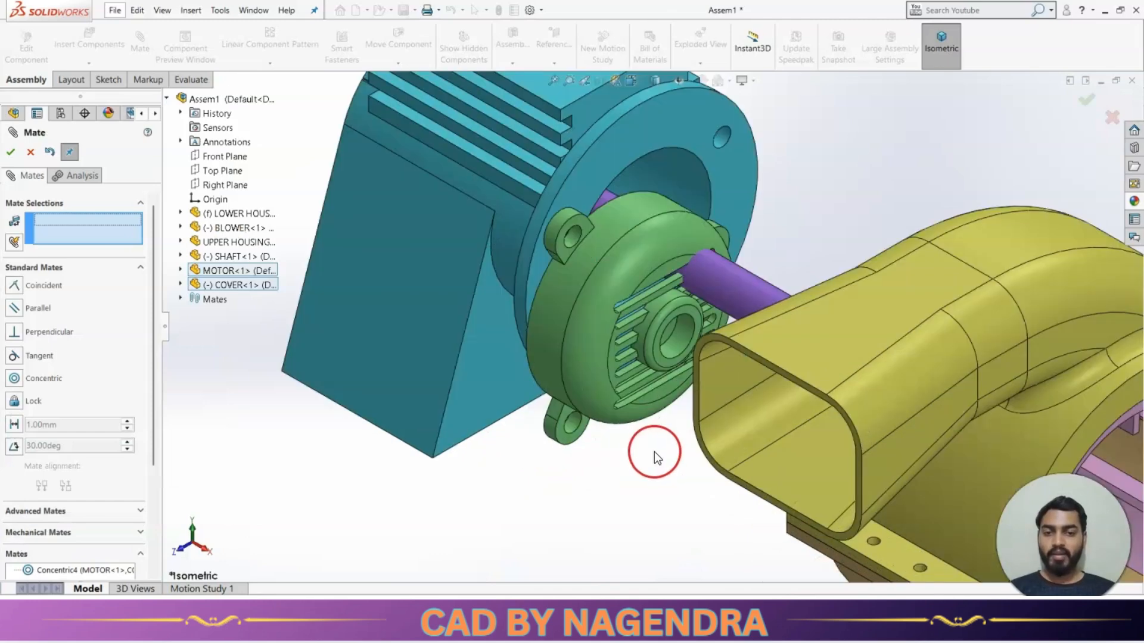
{"action": "middle_click_drag", "start_coordinate": [675, 445], "coordinate": [647, 451]}
{"action": "scroll", "coordinate": [907, 246], "scroll_direction": "down", "scroll_amount": 4}
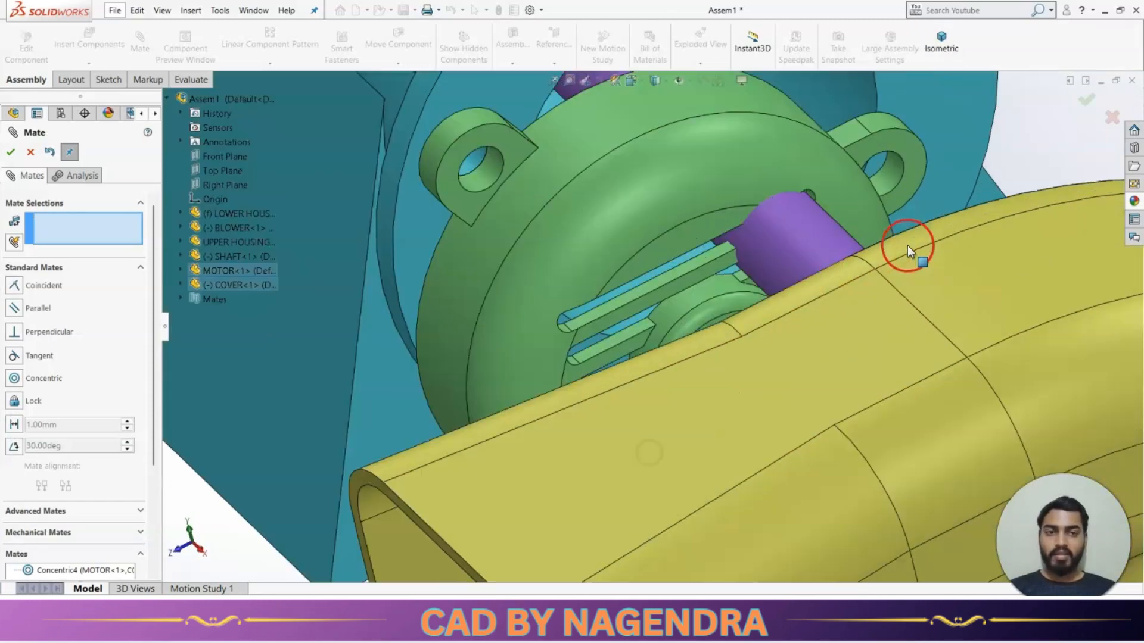
{"action": "left_click", "coordinate": [892, 182]}
{"action": "scroll", "coordinate": [769, 290], "scroll_direction": "up", "scroll_amount": 3}
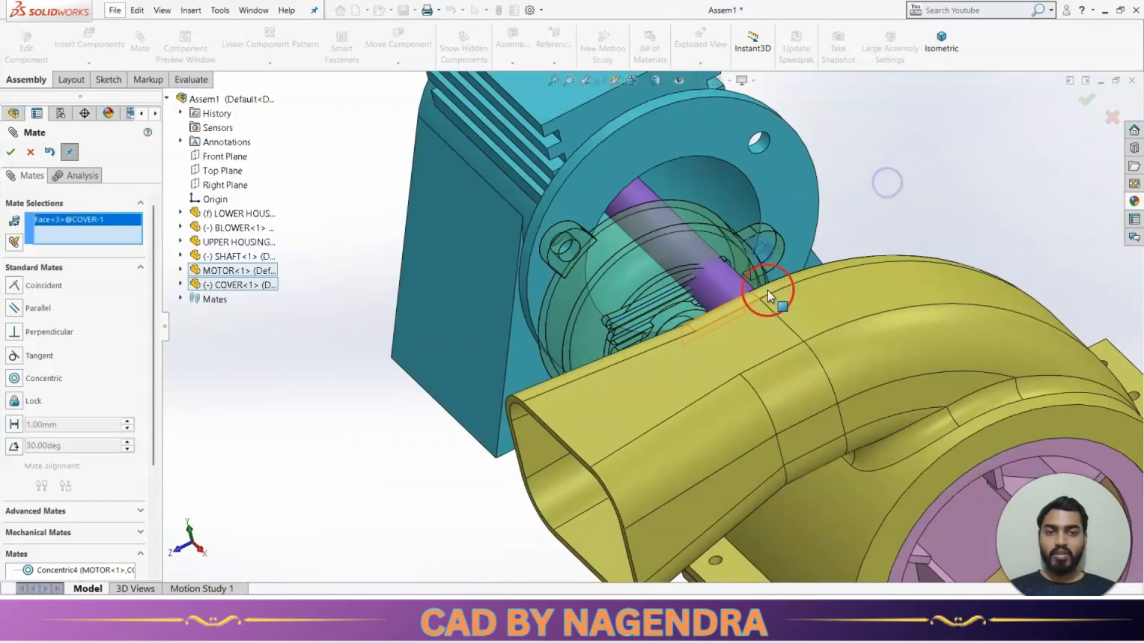
{"action": "left_click", "coordinate": [759, 148]}
{"action": "left_click", "coordinate": [1043, 155]}
Step: Add a coincident mate between the mounting face of a cover lug and the front face of the motor flange, and finish mating
{"action": "middle_click_drag", "start_coordinate": [971, 212], "coordinate": [475, 350]}
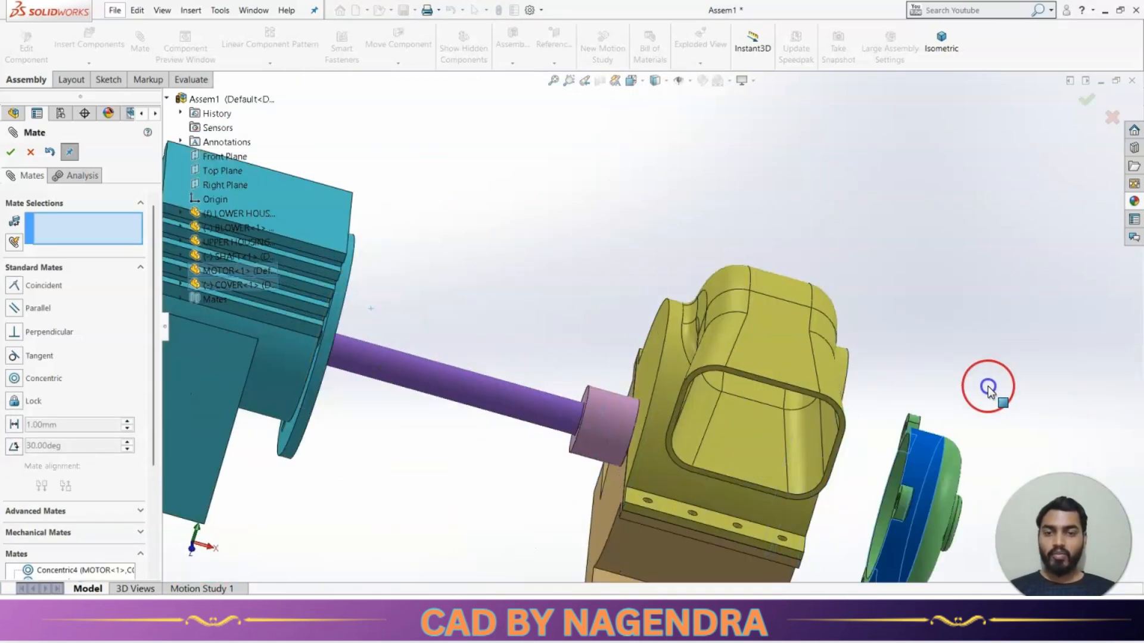
{"action": "left_click_drag", "start_coordinate": [987, 386], "coordinate": [1064, 391]}
{"action": "middle_click_drag", "start_coordinate": [938, 341], "coordinate": [970, 440]}
{"action": "scroll", "coordinate": [970, 440], "scroll_direction": "down", "scroll_amount": 4}
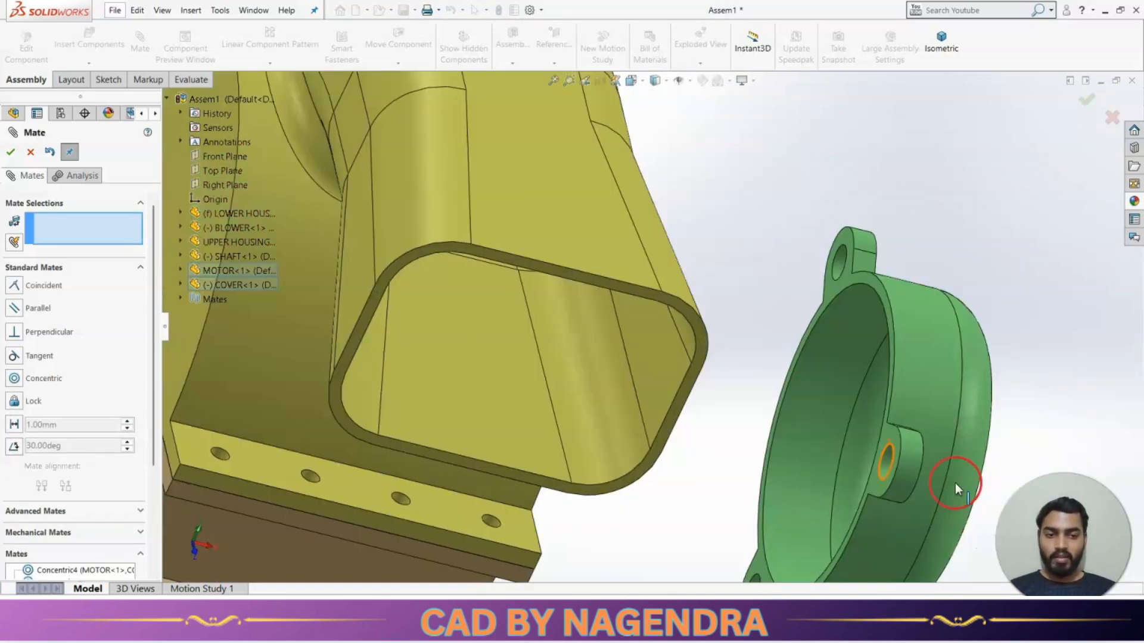
{"action": "left_click", "coordinate": [892, 438]}
{"action": "scroll", "coordinate": [870, 429], "scroll_direction": "up", "scroll_amount": 6}
{"action": "middle_click_drag", "start_coordinate": [859, 424], "coordinate": [589, 294]}
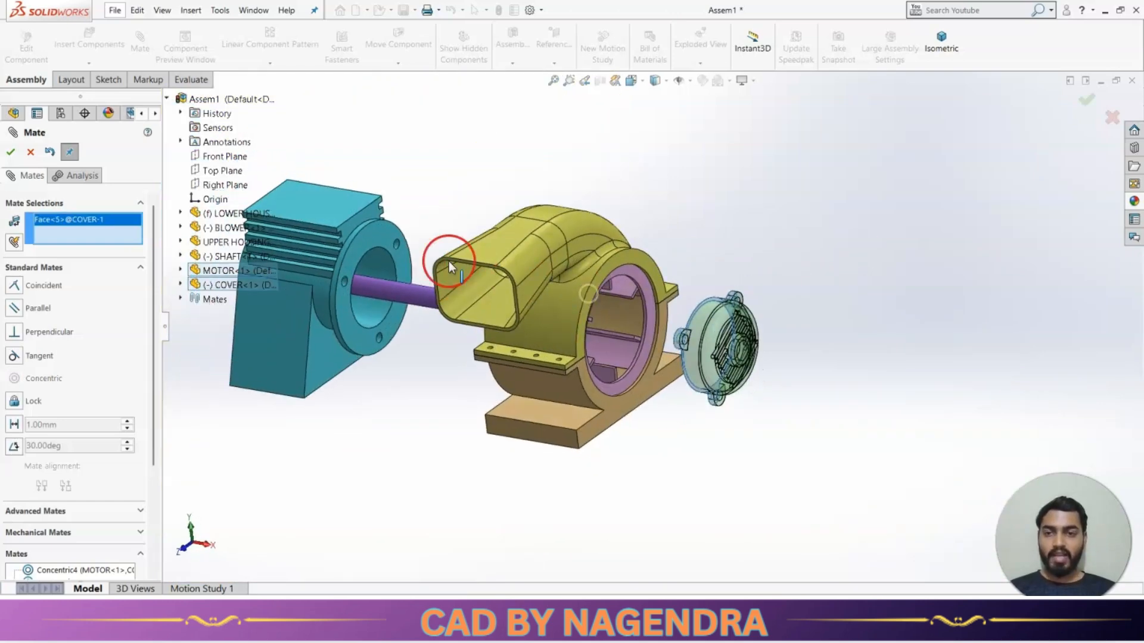
{"action": "left_click", "coordinate": [382, 237]}
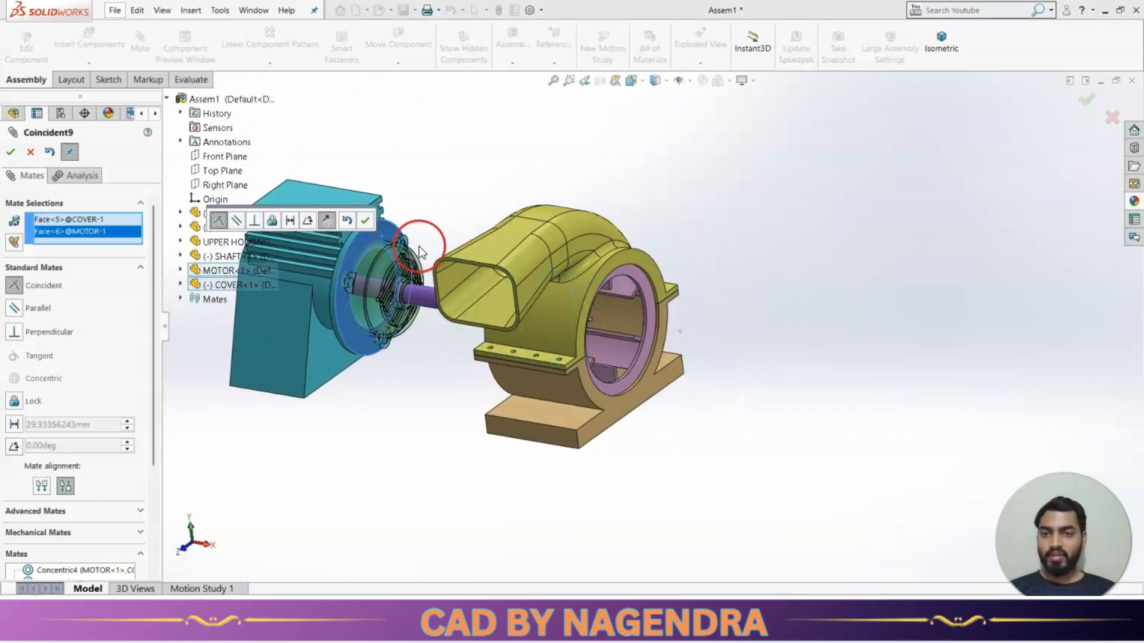
{"action": "left_click", "coordinate": [365, 222]}
{"action": "left_click", "coordinate": [10, 154]}
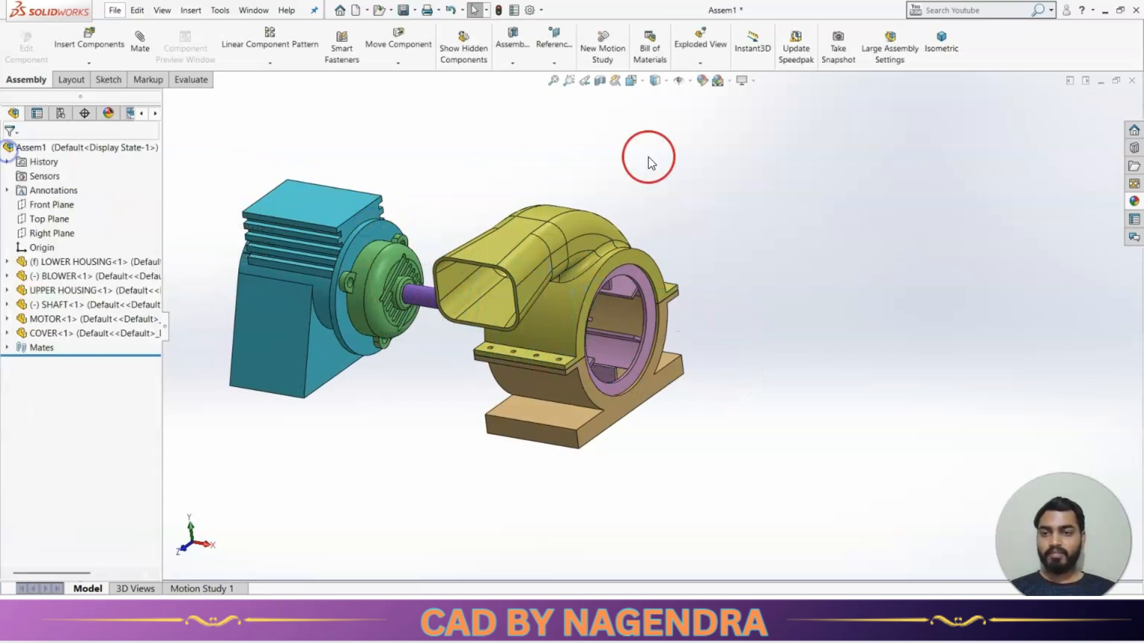
Step: Restore the isometric view and rotate the shaft to check that the blower turns with it
{"action": "left_click", "coordinate": [943, 42]}
{"action": "scroll", "coordinate": [842, 424], "scroll_direction": "down", "scroll_amount": 2}
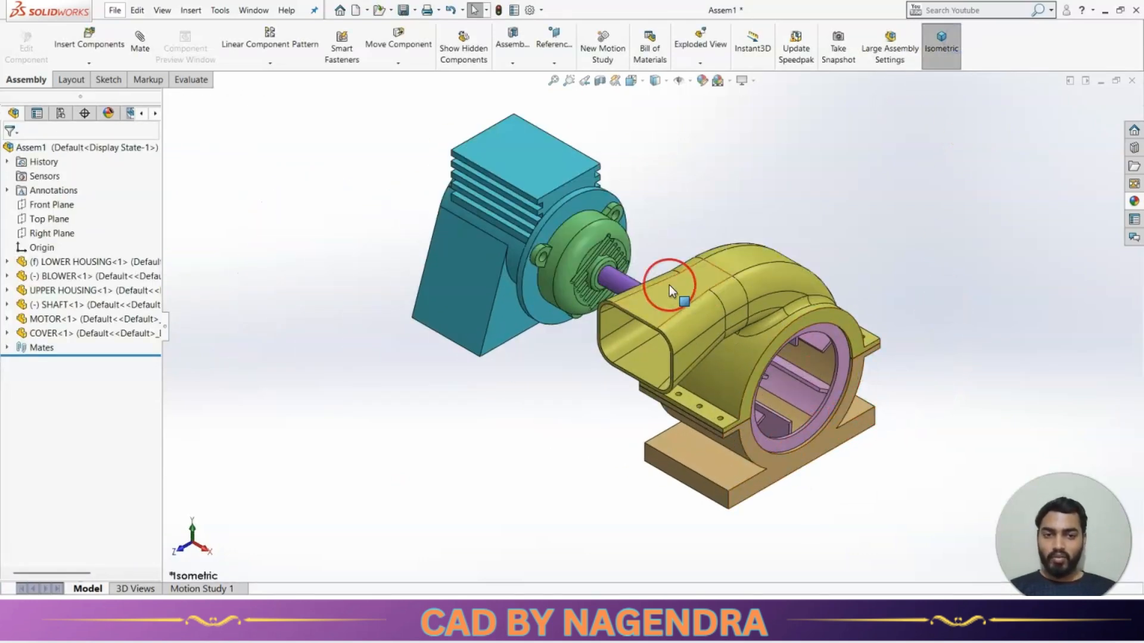
{"action": "left_click", "coordinate": [618, 284]}
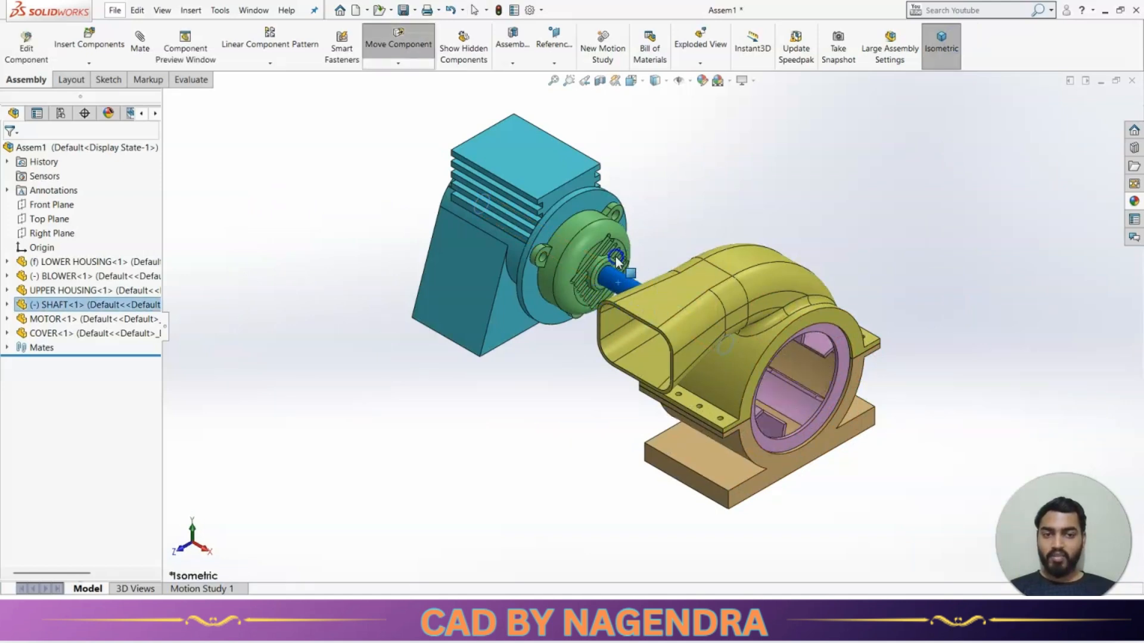
{"action": "left_click", "coordinate": [538, 435]}
{"action": "left_click_drag", "start_coordinate": [628, 277], "coordinate": [589, 352]}
{"action": "left_click", "coordinate": [569, 388]}
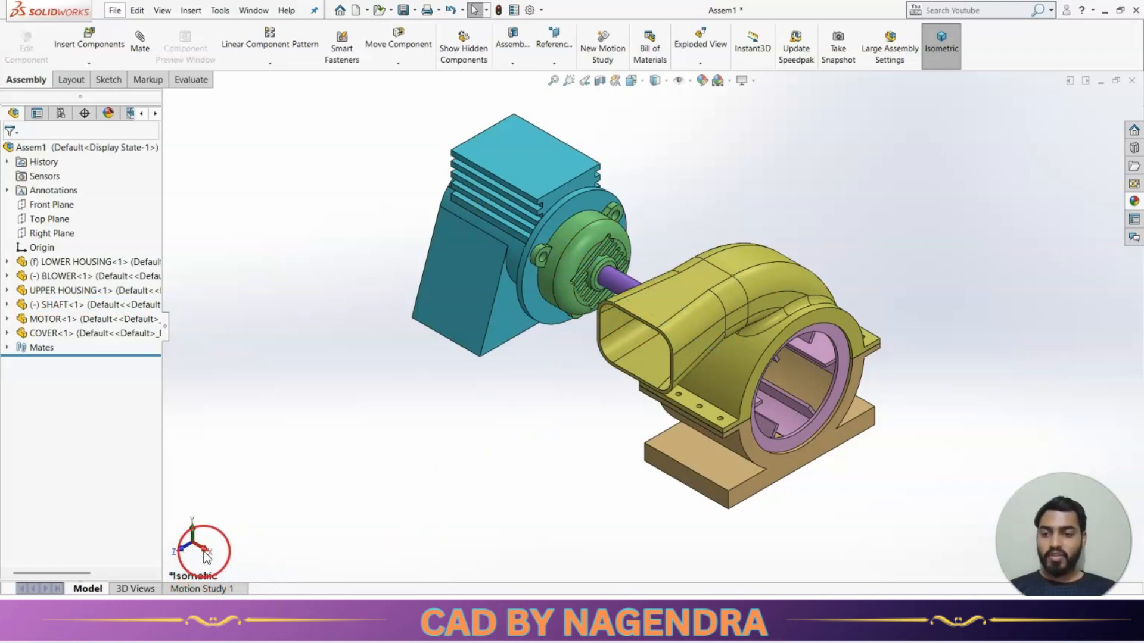
Step: In Motion Study 1, add a rotary motor on the shaft's end face at a constant speed of 100 RPM
{"action": "left_click", "coordinate": [200, 590]}
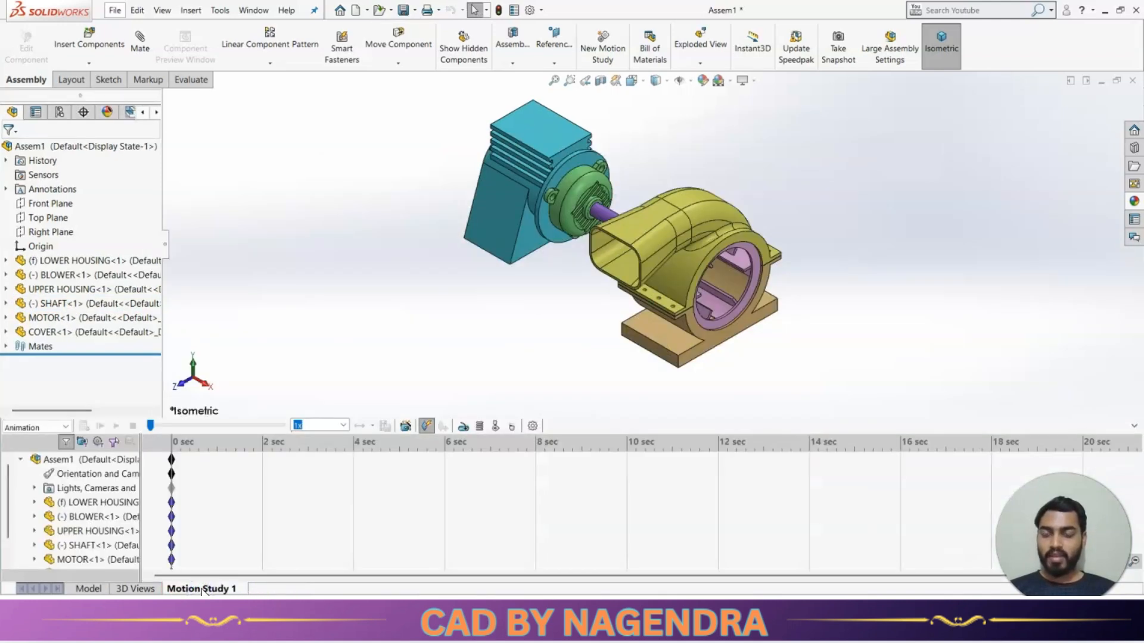
{"action": "left_click", "coordinate": [465, 428]}
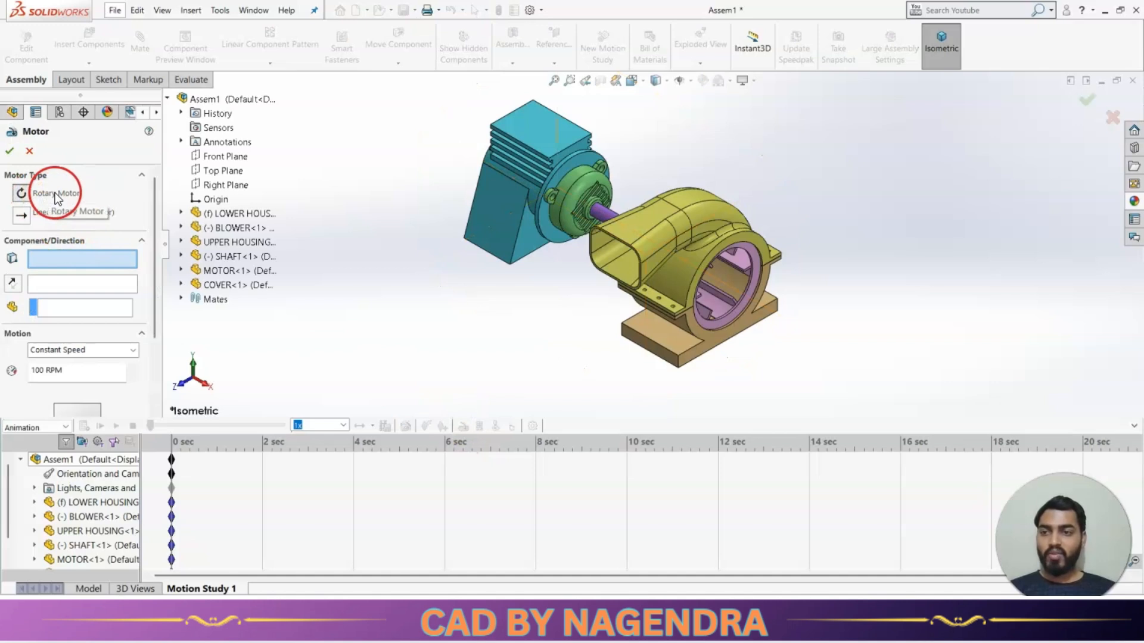
{"action": "middle_click_drag", "start_coordinate": [518, 332], "coordinate": [570, 259]}
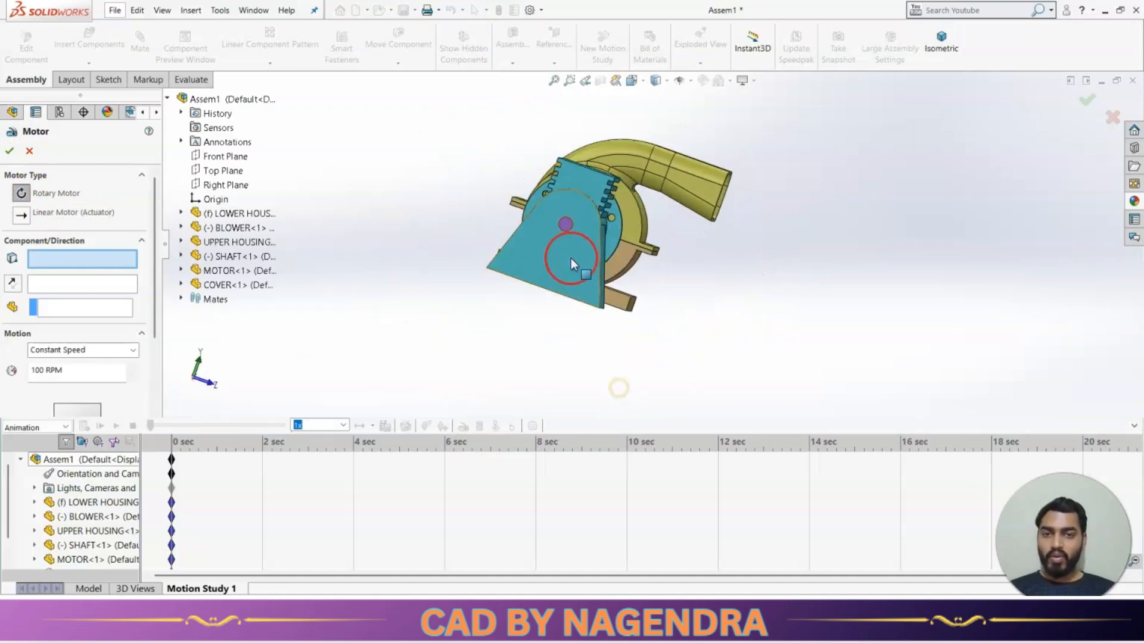
{"action": "scroll", "coordinate": [571, 259], "scroll_direction": "down", "scroll_amount": 5}
{"action": "left_click", "coordinate": [584, 245]}
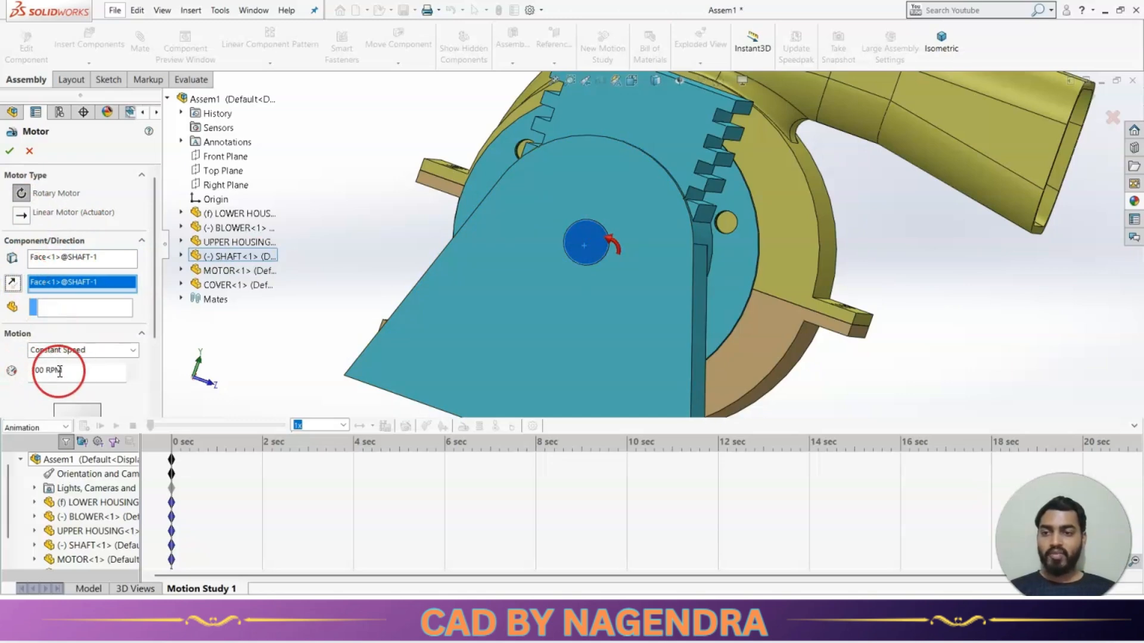
{"action": "left_click", "coordinate": [944, 46]}
{"action": "left_click", "coordinate": [10, 151]}
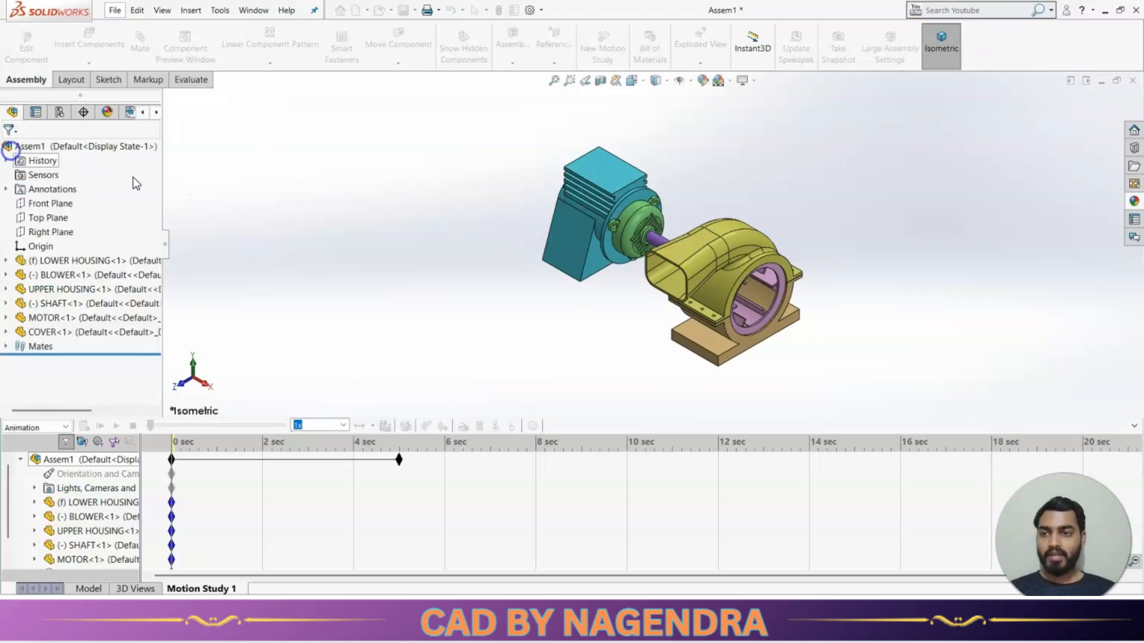
Step: Set the motion study to 80 frames per second and calculate the animation
{"action": "left_click", "coordinate": [532, 426]}
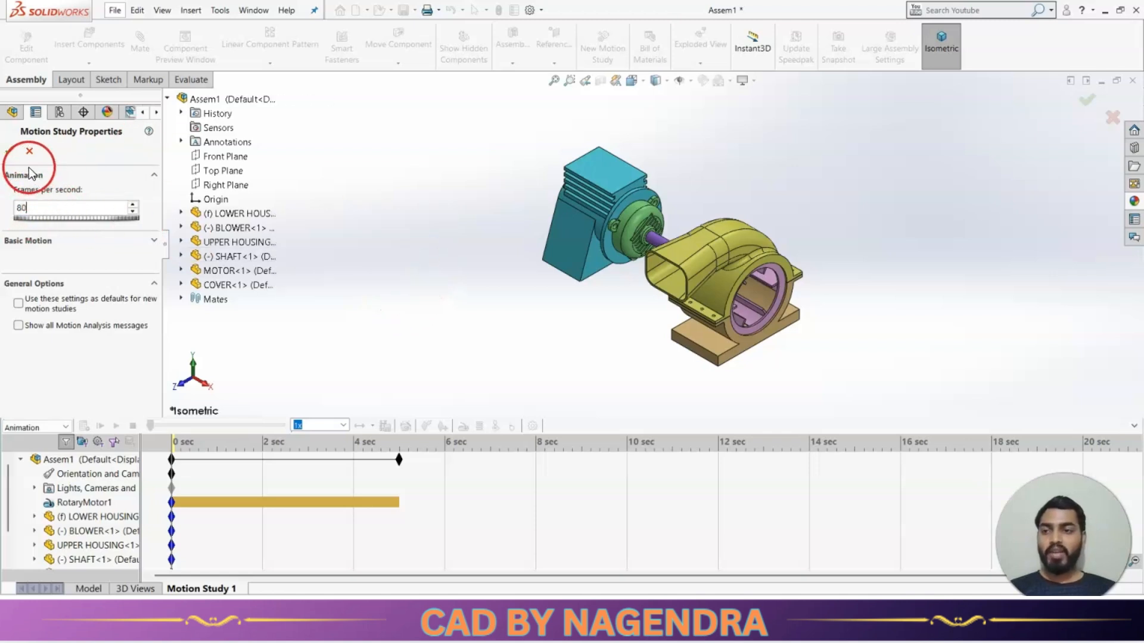
{"action": "left_click", "coordinate": [12, 150]}
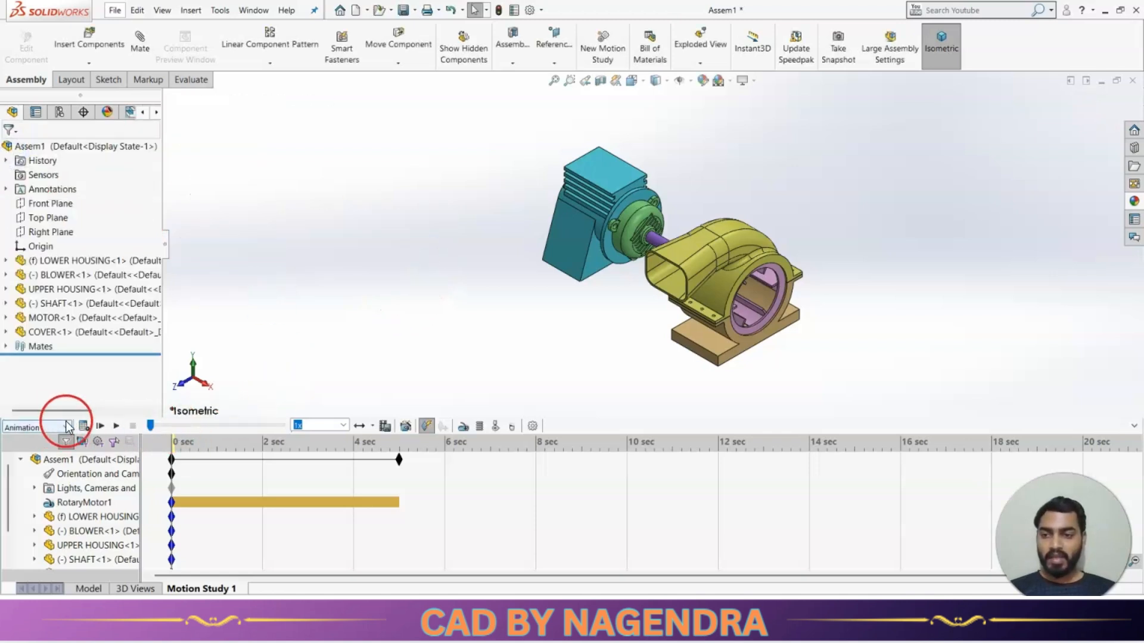
{"action": "left_click", "coordinate": [84, 426]}
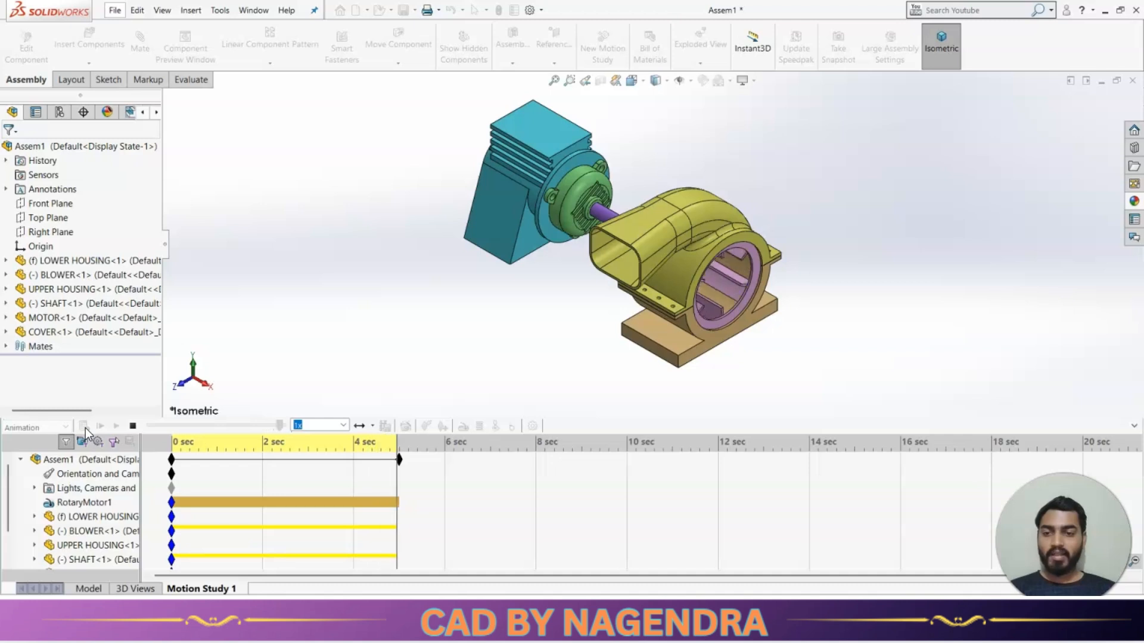
Step: Set the animation's playback speed to 0.25x and its playback mode to Loop
{"action": "left_click", "coordinate": [347, 423]}
{"action": "left_click", "coordinate": [311, 447]}
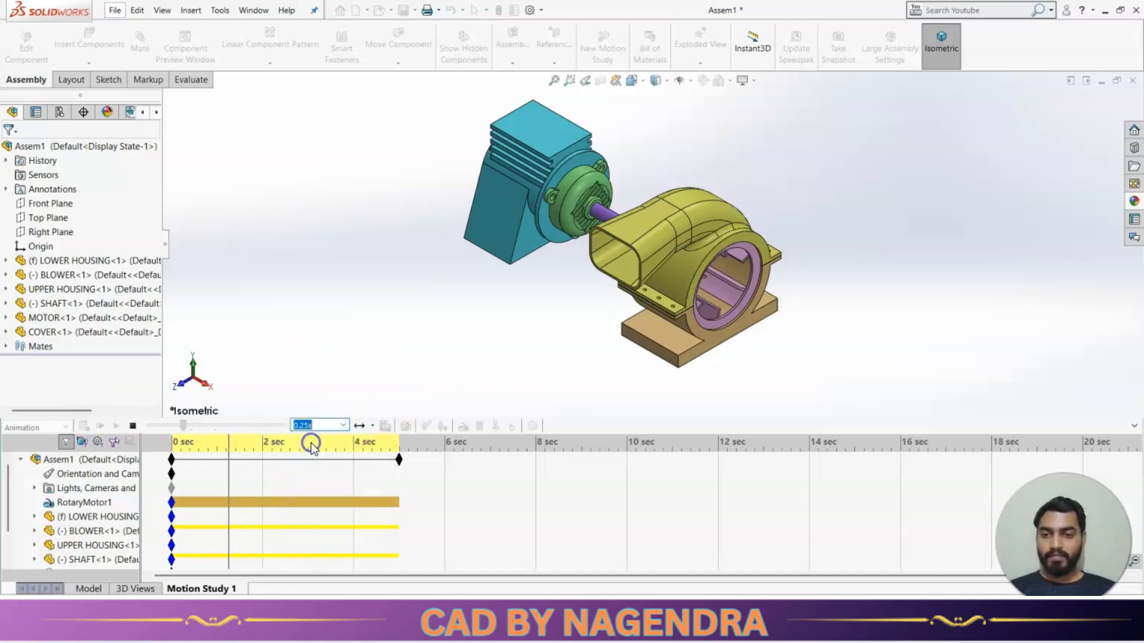
{"action": "left_click", "coordinate": [371, 426]}
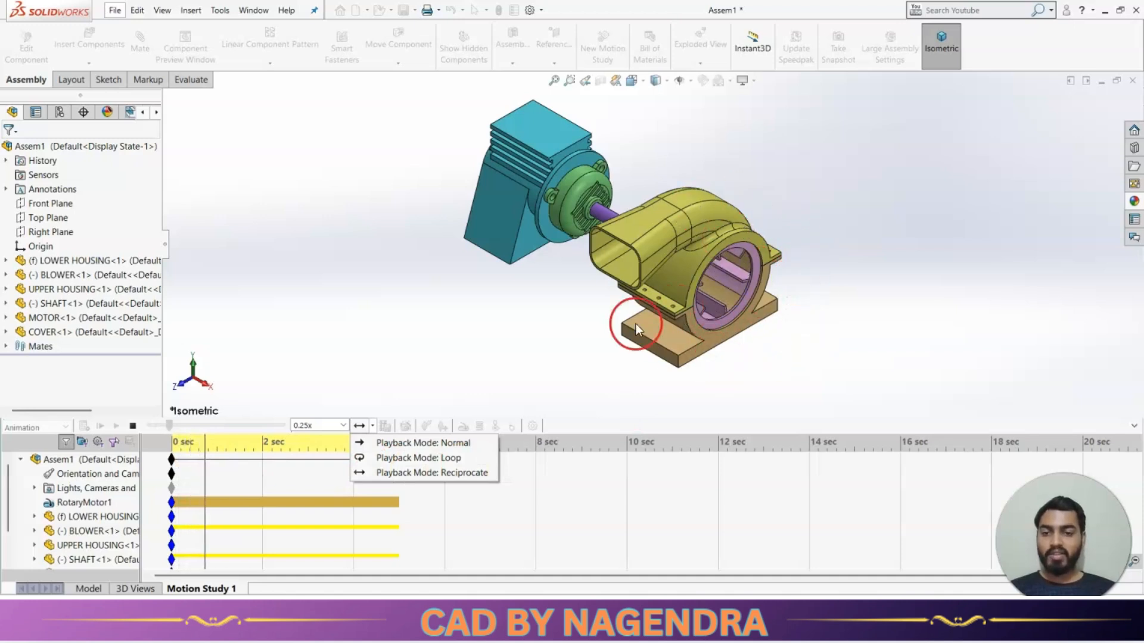
{"action": "left_click", "coordinate": [431, 458]}
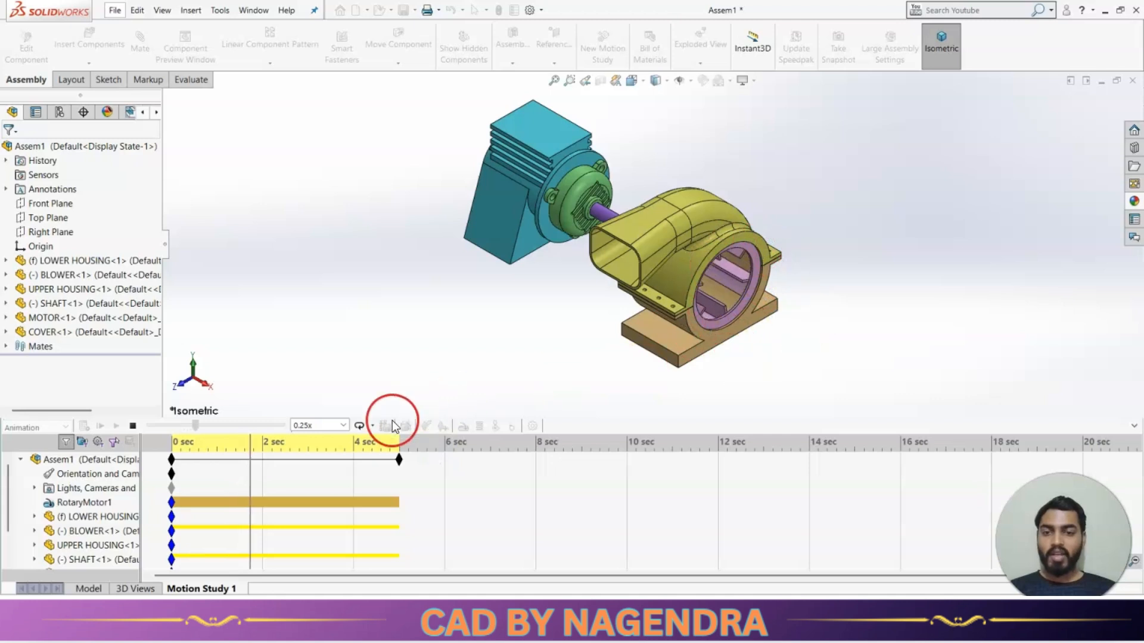
Step: Play the animation at 0.5x speed in Reciprocate mode and stop the playback
{"action": "left_click", "coordinate": [343, 425]}
{"action": "left_click", "coordinate": [299, 457]}
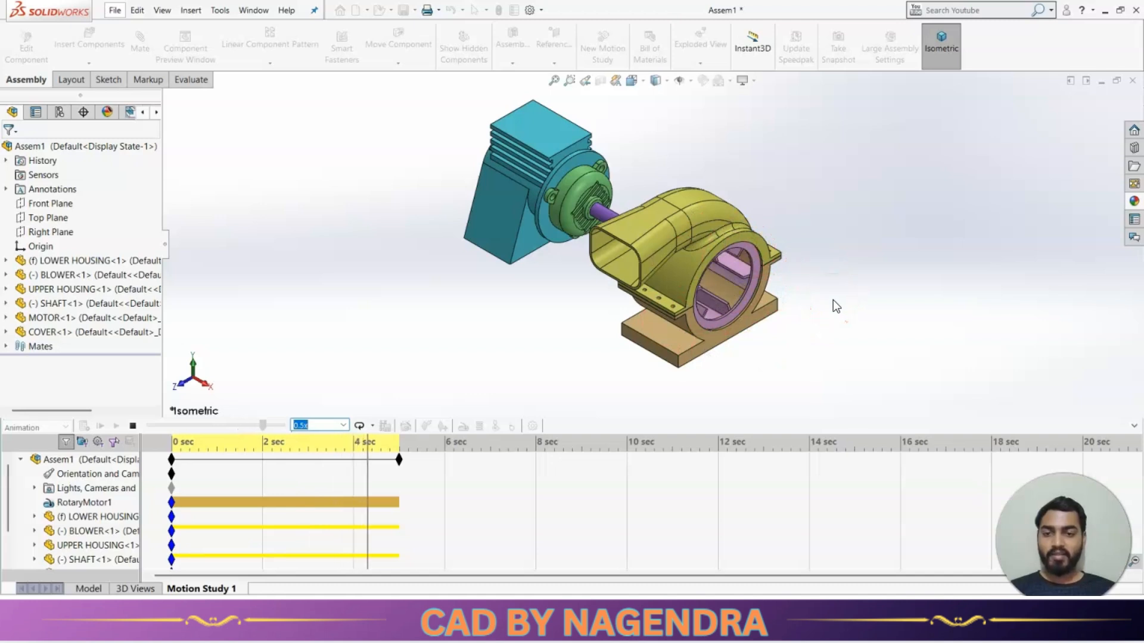
{"action": "left_click", "coordinate": [372, 426]}
{"action": "left_click", "coordinate": [422, 474]}
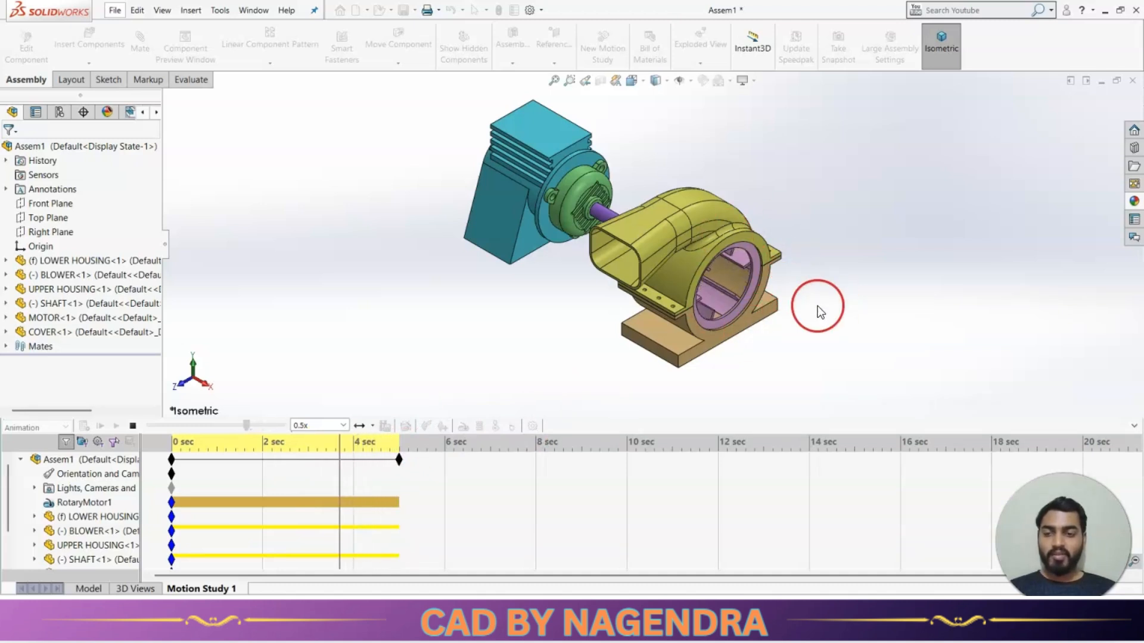
{"action": "left_click", "coordinate": [132, 426]}
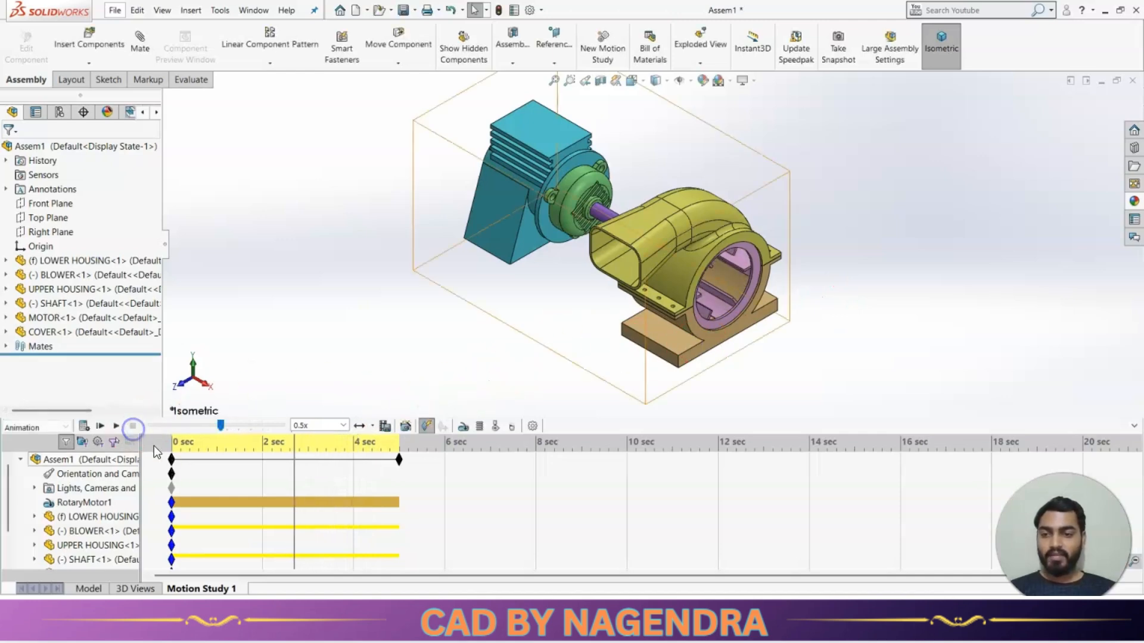
Step: Leave the motion study and return to the assembly model to view the complete blower
{"action": "left_click", "coordinate": [89, 589]}
{"action": "scroll", "coordinate": [938, 270], "scroll_direction": "up", "scroll_amount": 3}
{"action": "scroll", "coordinate": [852, 256], "scroll_direction": "down", "scroll_amount": 2}
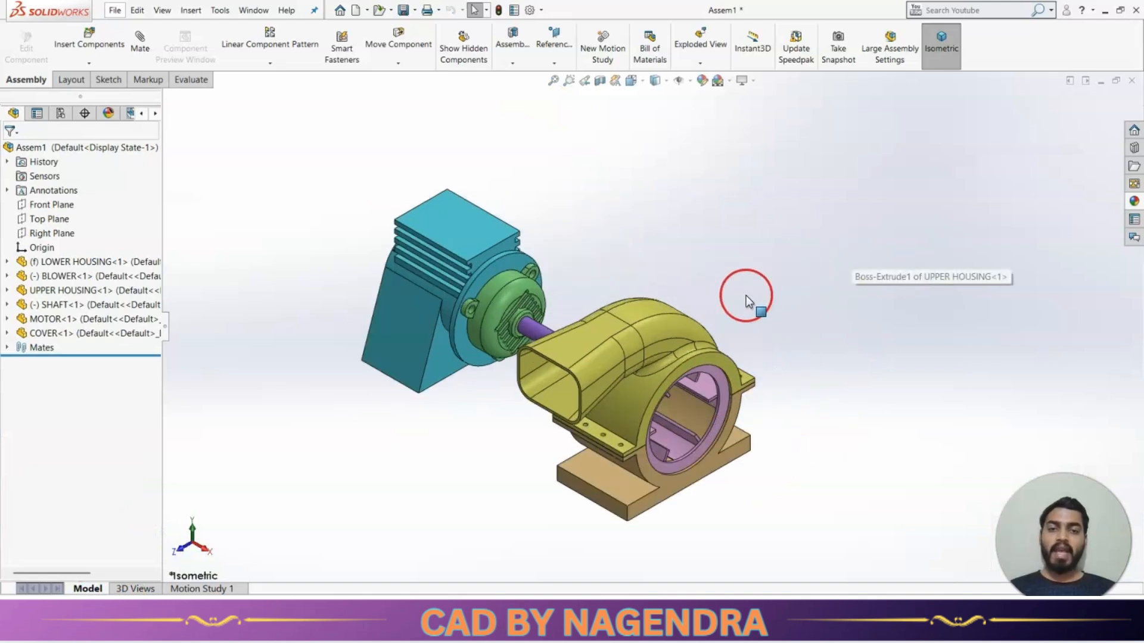
{"action": "scroll", "coordinate": [736, 299], "scroll_direction": "up", "scroll_amount": 1}
{"action": "scroll", "coordinate": [485, 358], "scroll_direction": "down", "scroll_amount": 1}
{"action": "scroll", "coordinate": [530, 356], "scroll_direction": "up", "scroll_amount": 2}
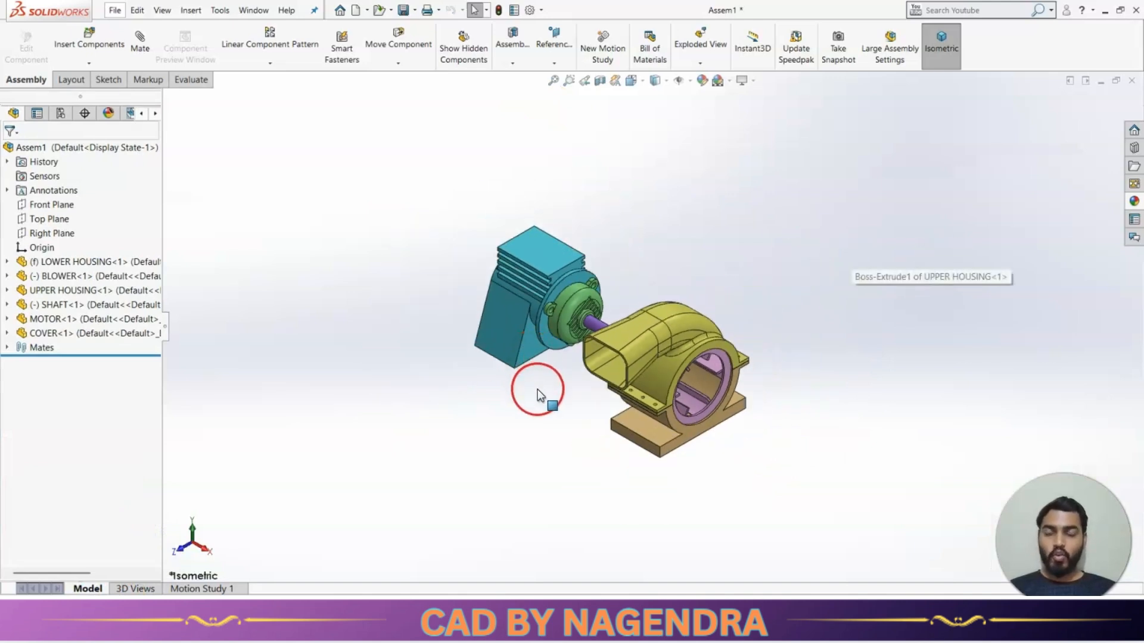